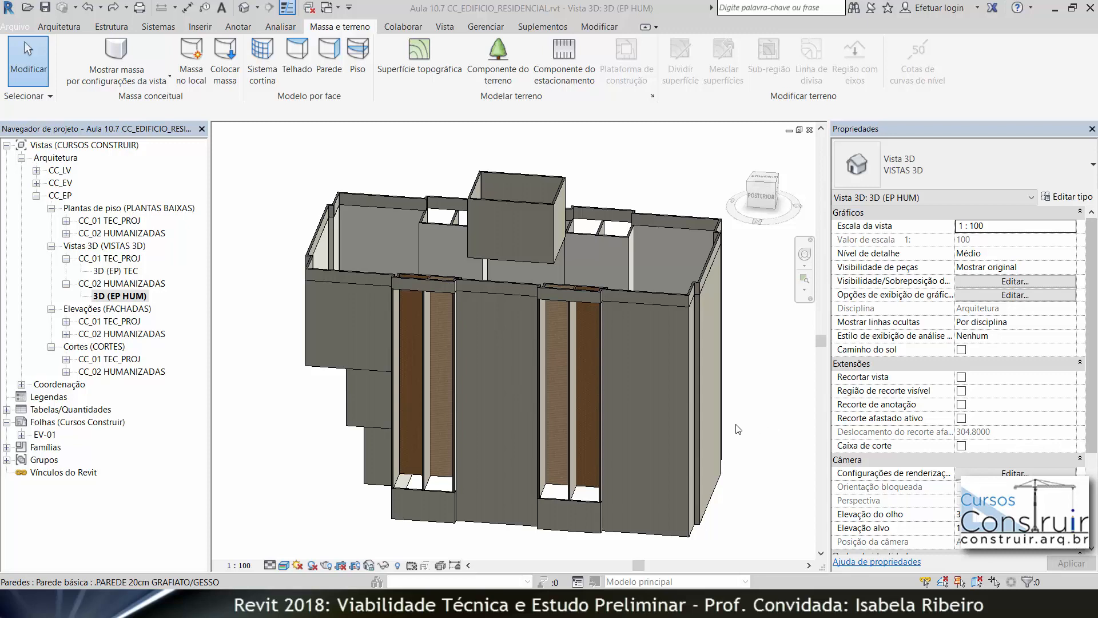
Start a floor by face in the 3D (EP) TEC view and duplicate the Genérico 150 mm type as PISO 200MM.
{"action": "double_click", "coordinate": [126, 271]}
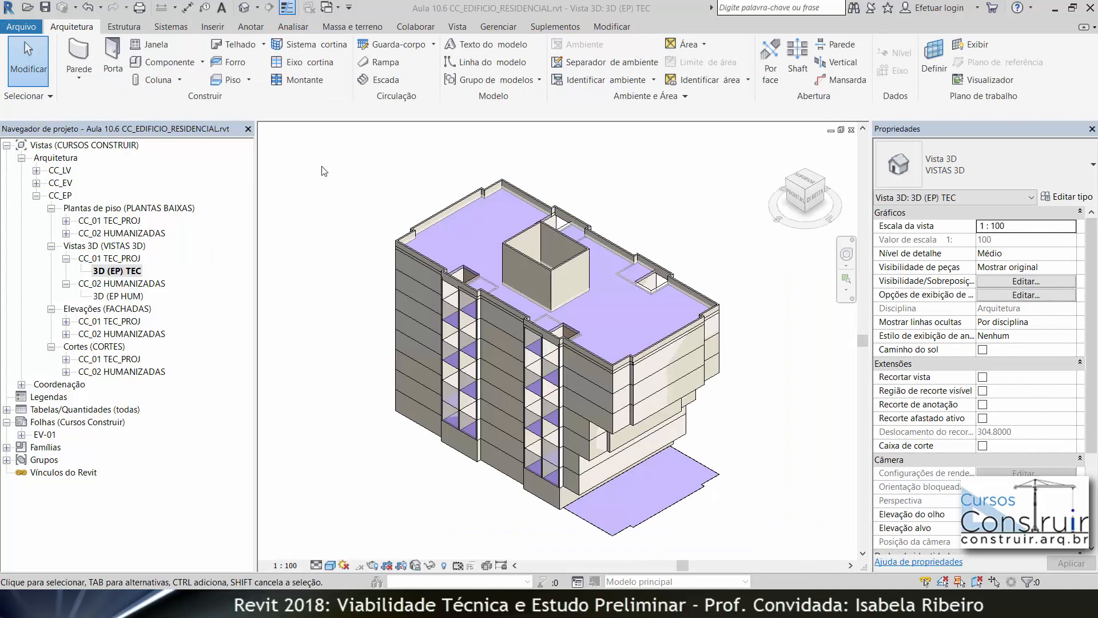
{"action": "left_click", "coordinate": [347, 29]}
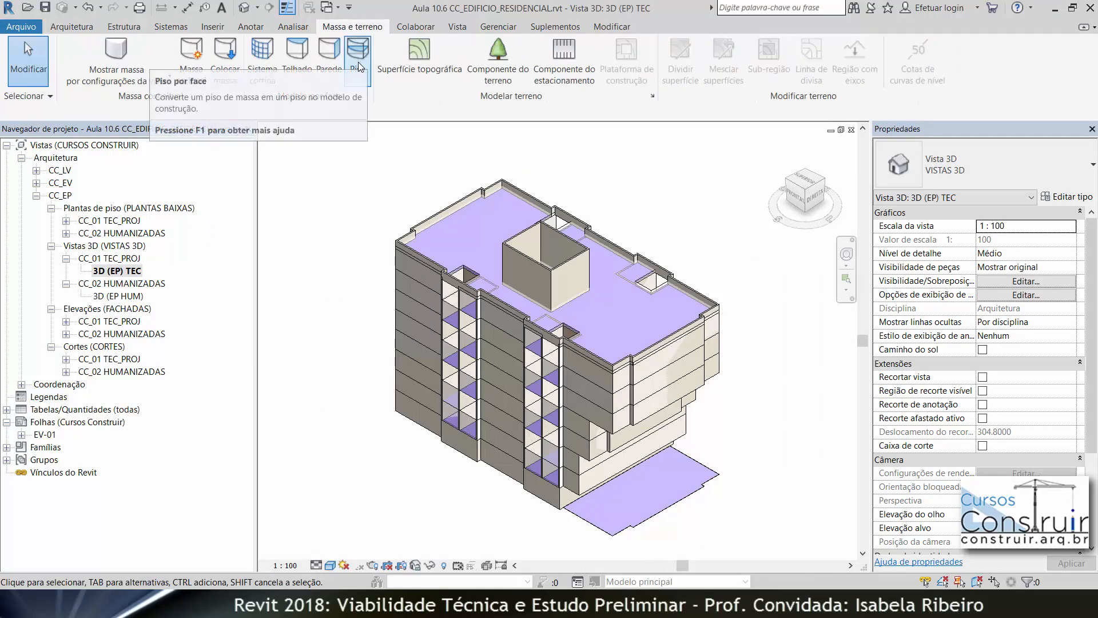
{"action": "left_click", "coordinate": [358, 50]}
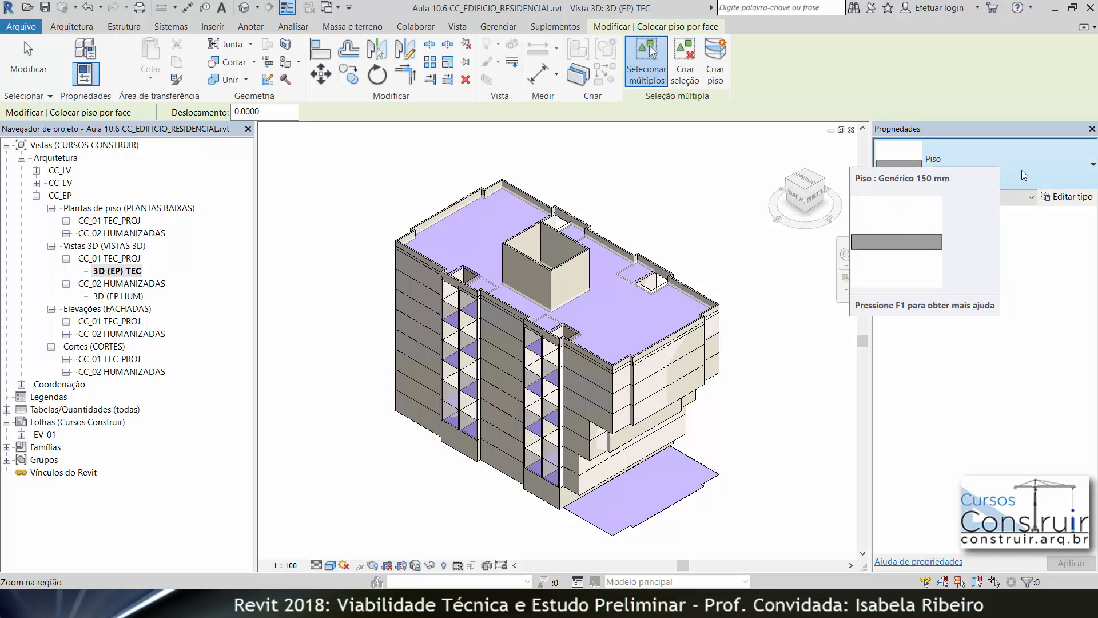
{"action": "left_click", "coordinate": [1073, 197]}
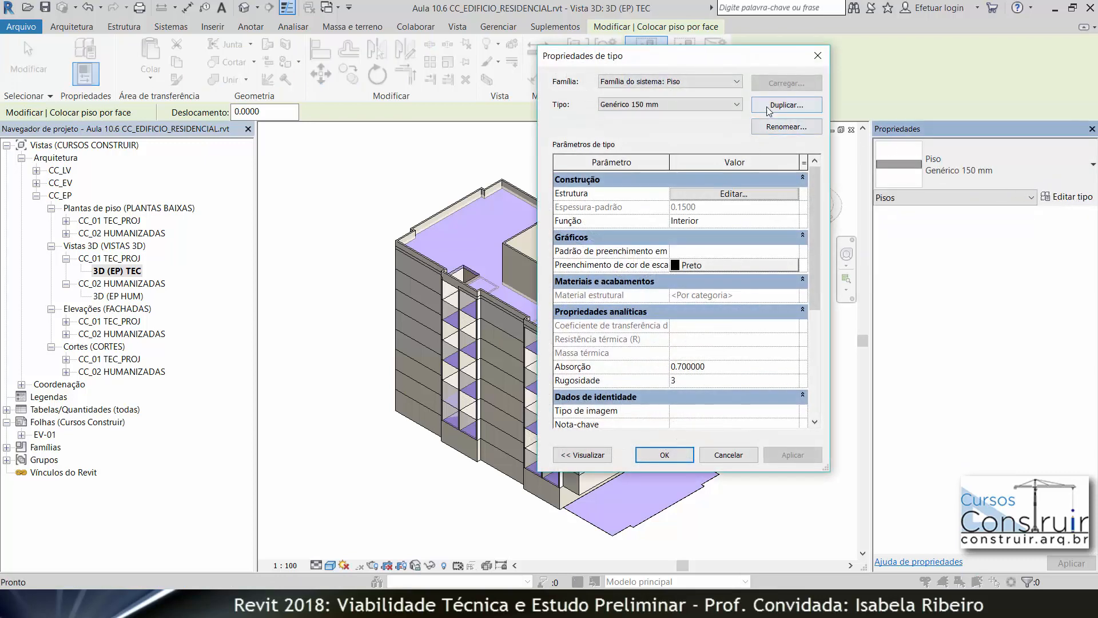
{"action": "left_click", "coordinate": [769, 107]}
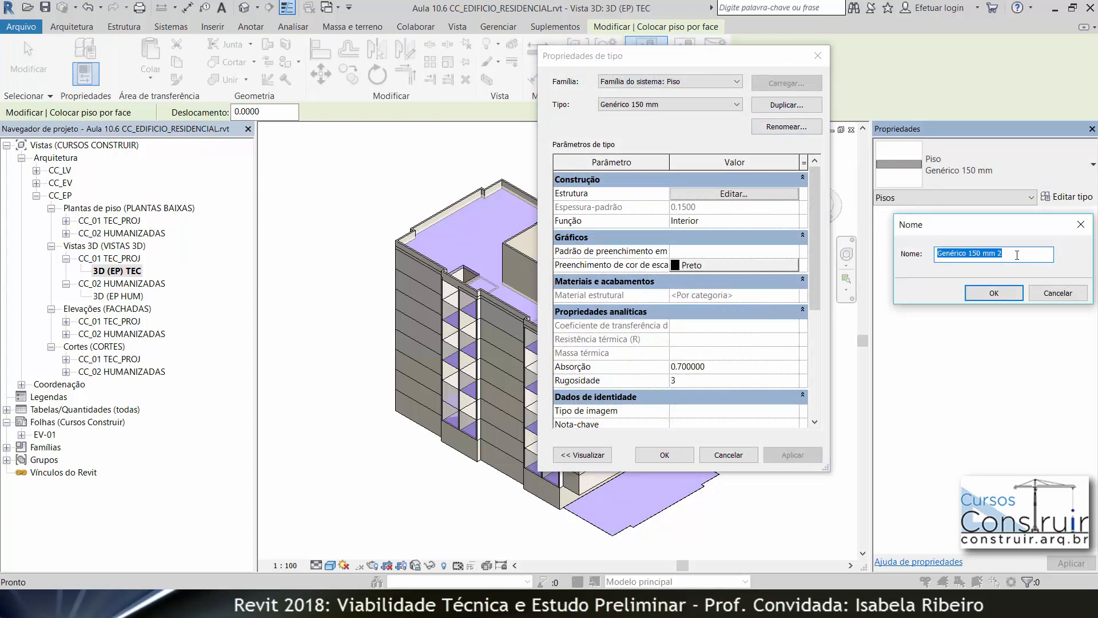
{"action": "type", "text": "PISO 200MM0"}
{"action": "left_click", "coordinate": [1002, 290]}
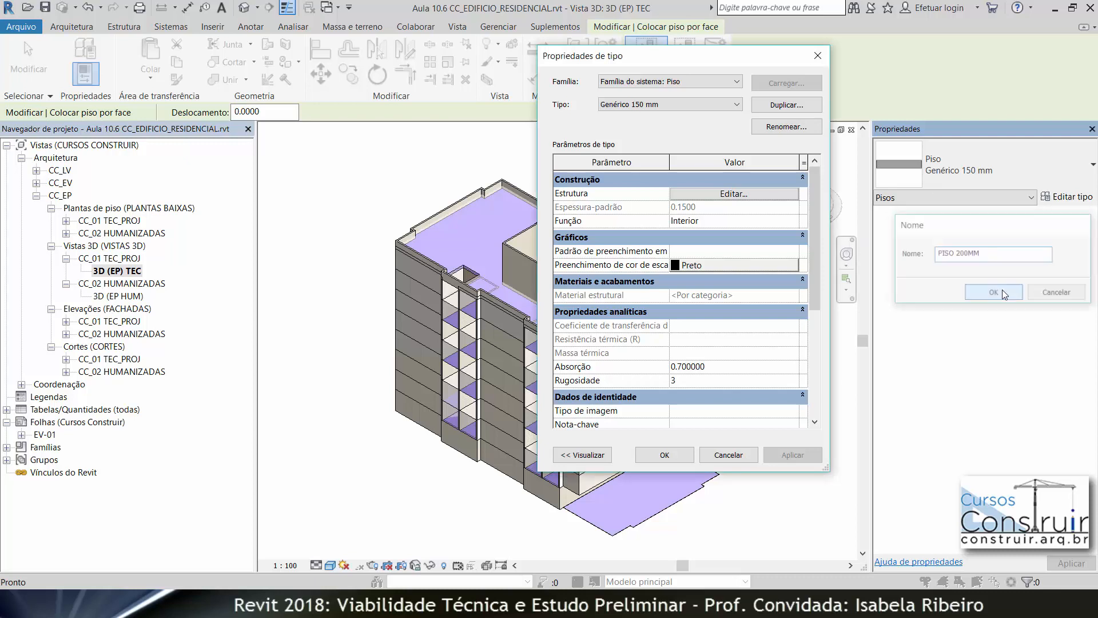
Add a layer above the upper core boundary of the PISO 200MM structure and set its function to Acabamento.
{"action": "left_click", "coordinate": [769, 194]}
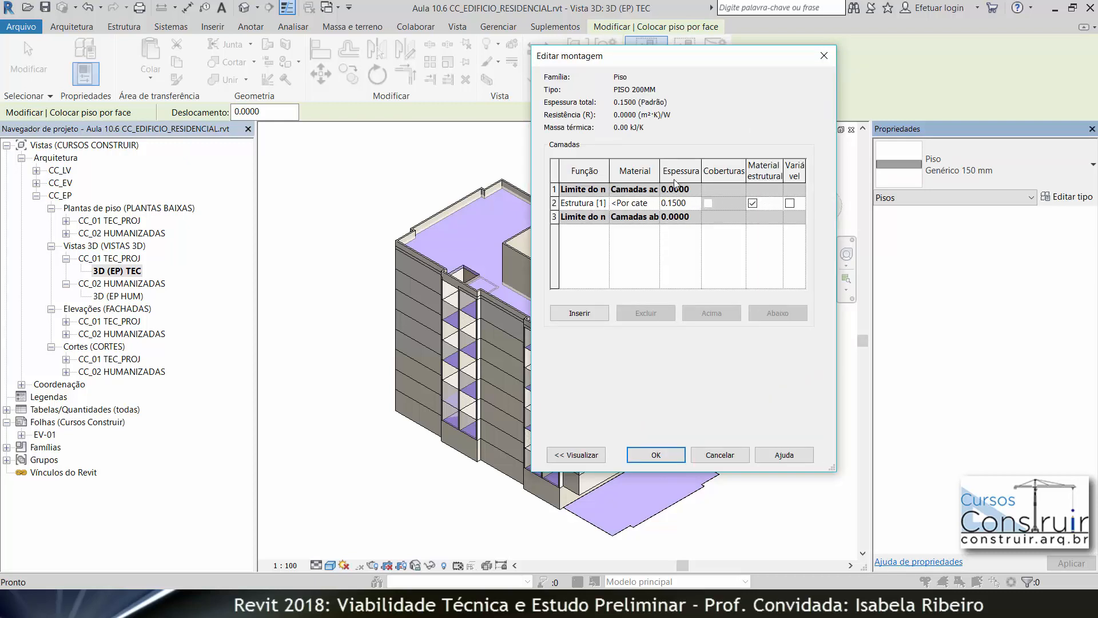
{"action": "left_click", "coordinate": [599, 313]}
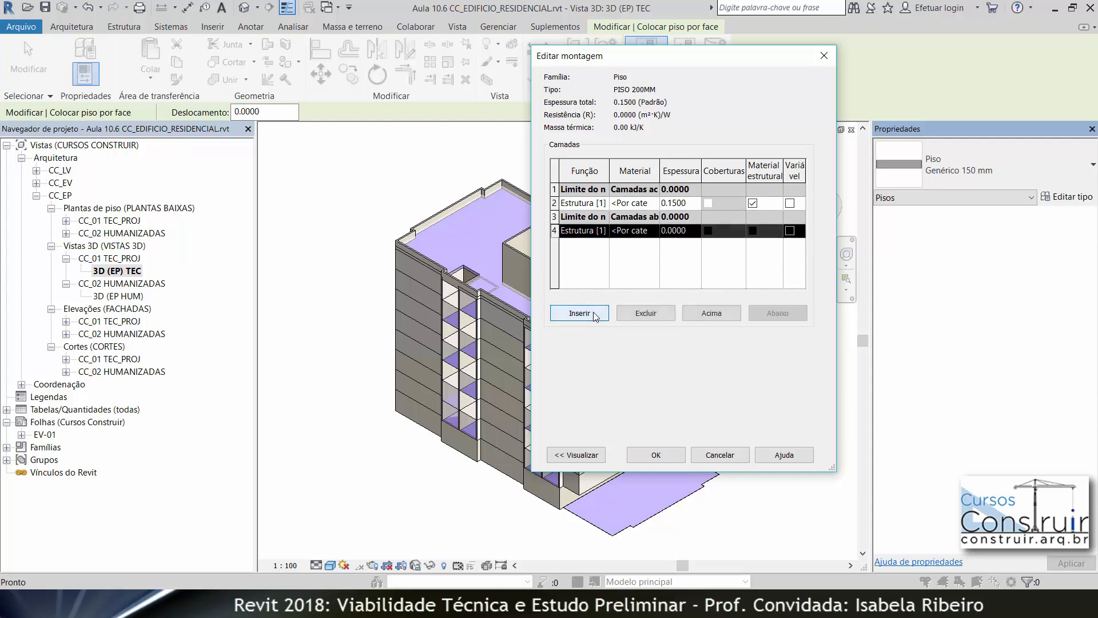
{"action": "left_click", "coordinate": [698, 315]}
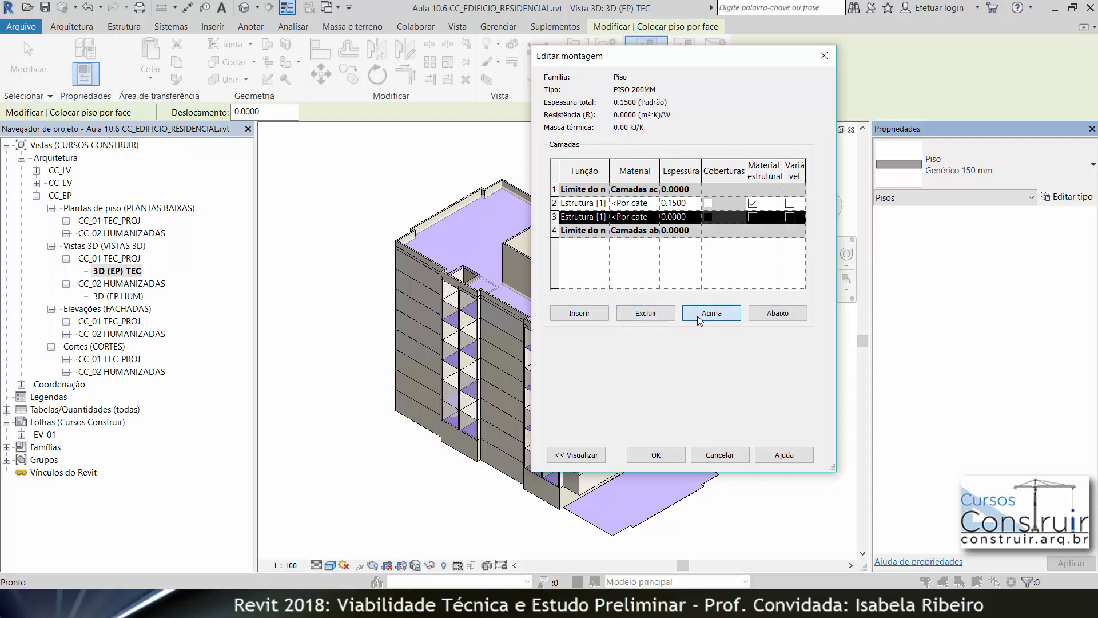
{"action": "left_click", "coordinate": [698, 316]}
{"action": "left_click", "coordinate": [698, 316]}
{"action": "left_click", "coordinate": [603, 189]}
{"action": "left_click", "coordinate": [624, 236]}
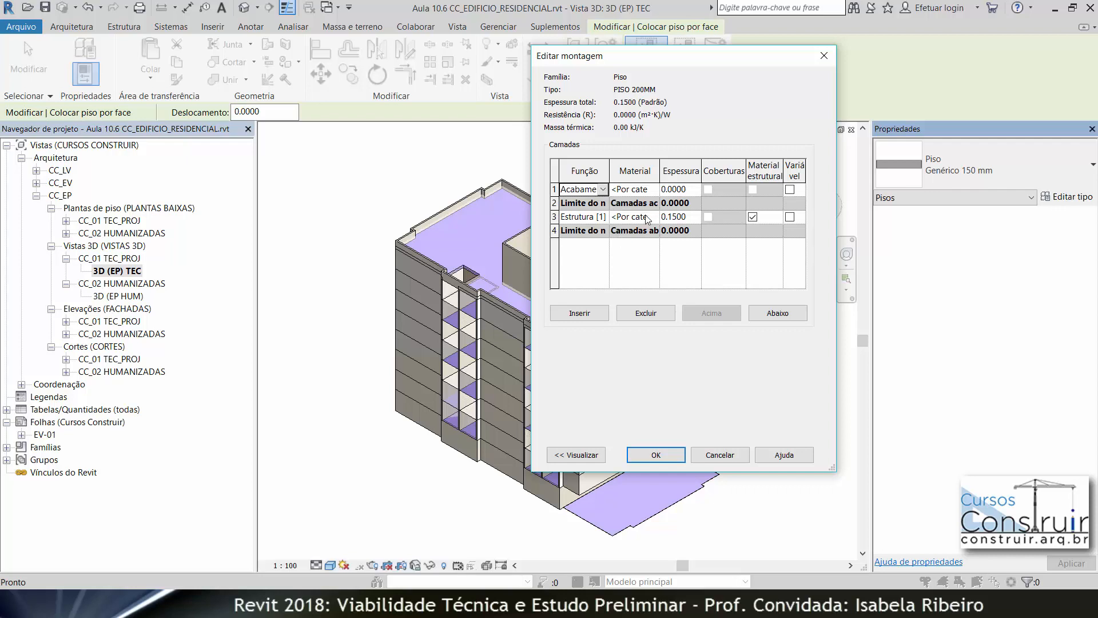
Set the finish layer's thickness to 0.0500 and its material to Piso de carvalho, and accept the floor type.
{"action": "left_click_drag", "start_coordinate": [687, 189], "coordinate": [673, 190]}
{"action": "type", "text": "5"}
{"action": "left_click", "coordinate": [651, 194]}
{"action": "left_click", "coordinate": [654, 194]}
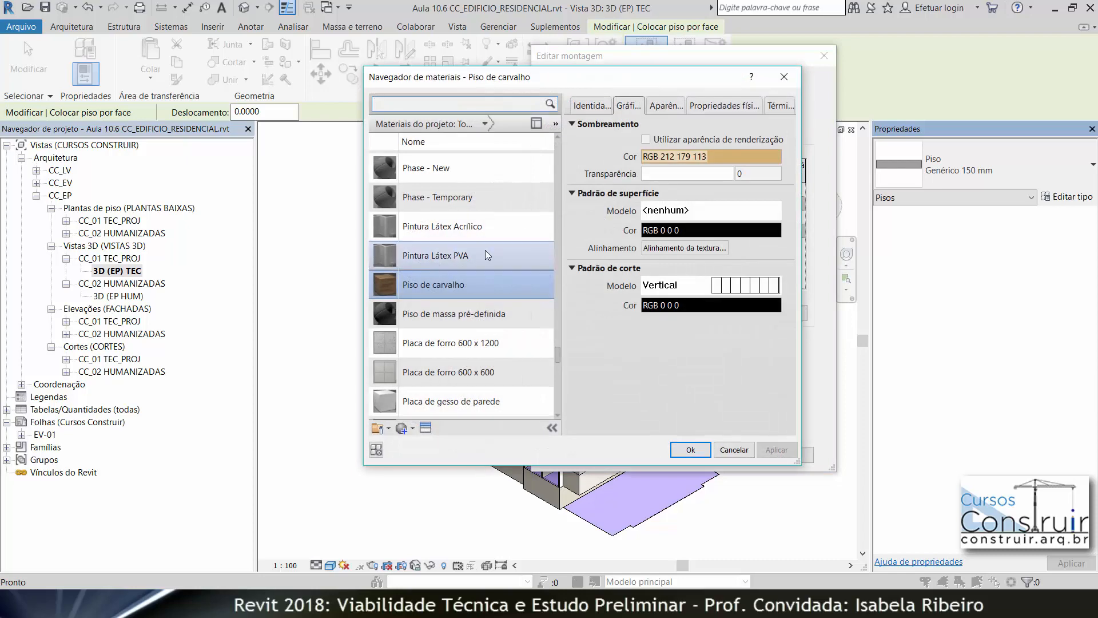
{"action": "left_click", "coordinate": [444, 287]}
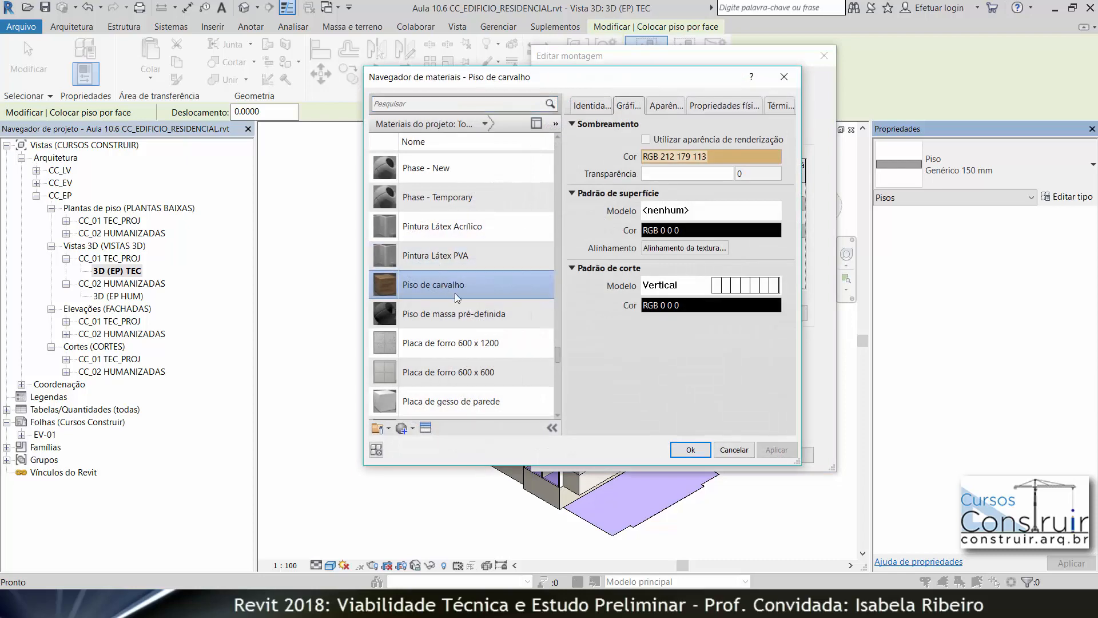
{"action": "left_click", "coordinate": [690, 449]}
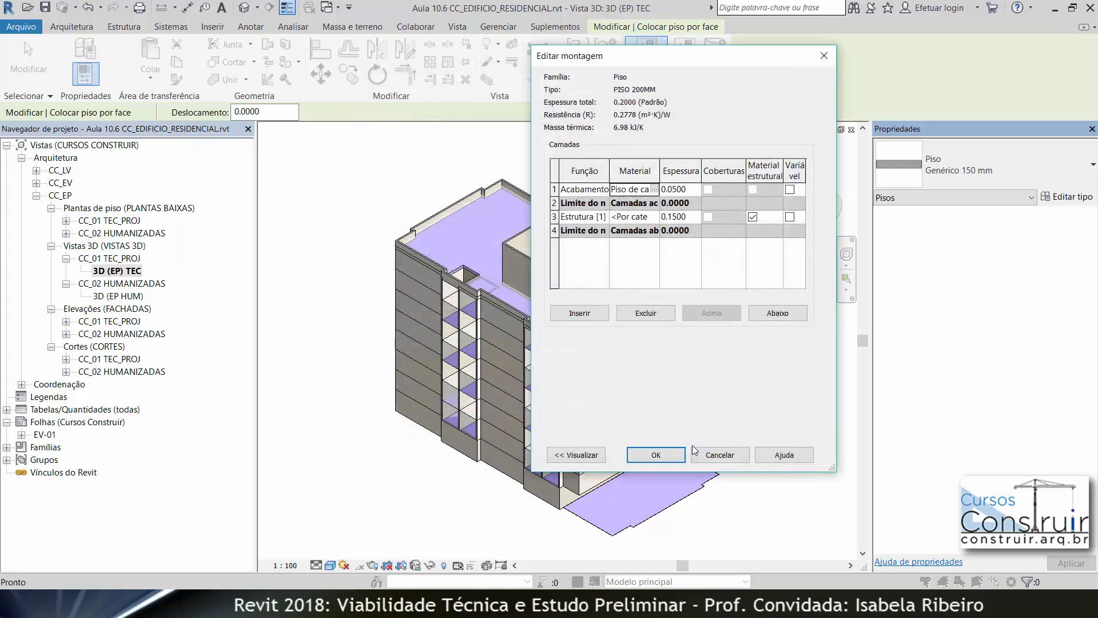
{"action": "left_click", "coordinate": [667, 453]}
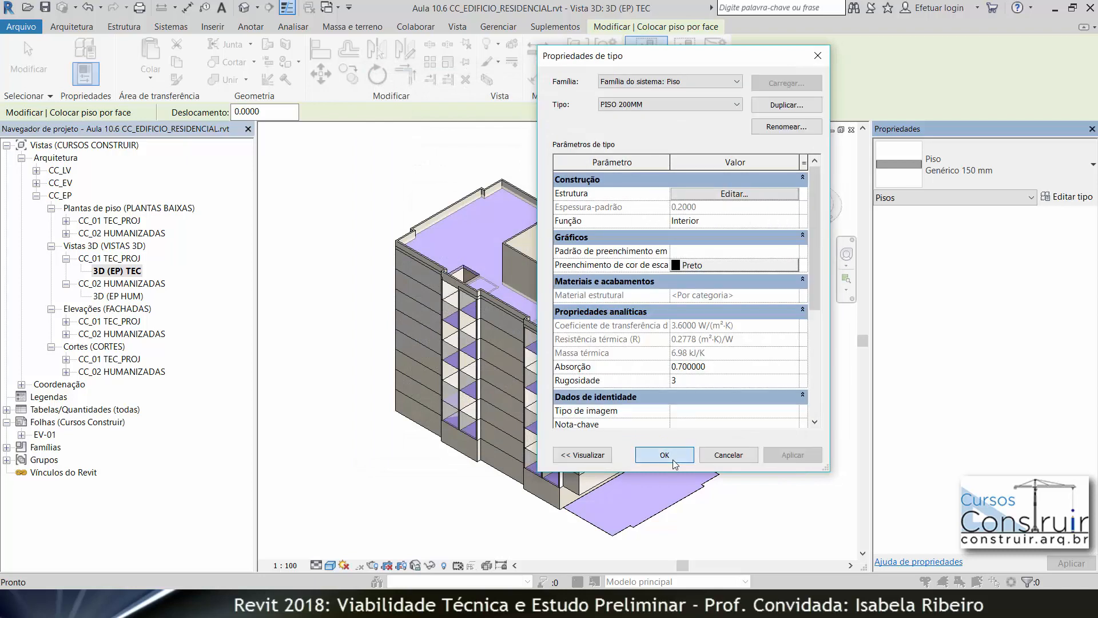
{"action": "left_click", "coordinate": [664, 454]}
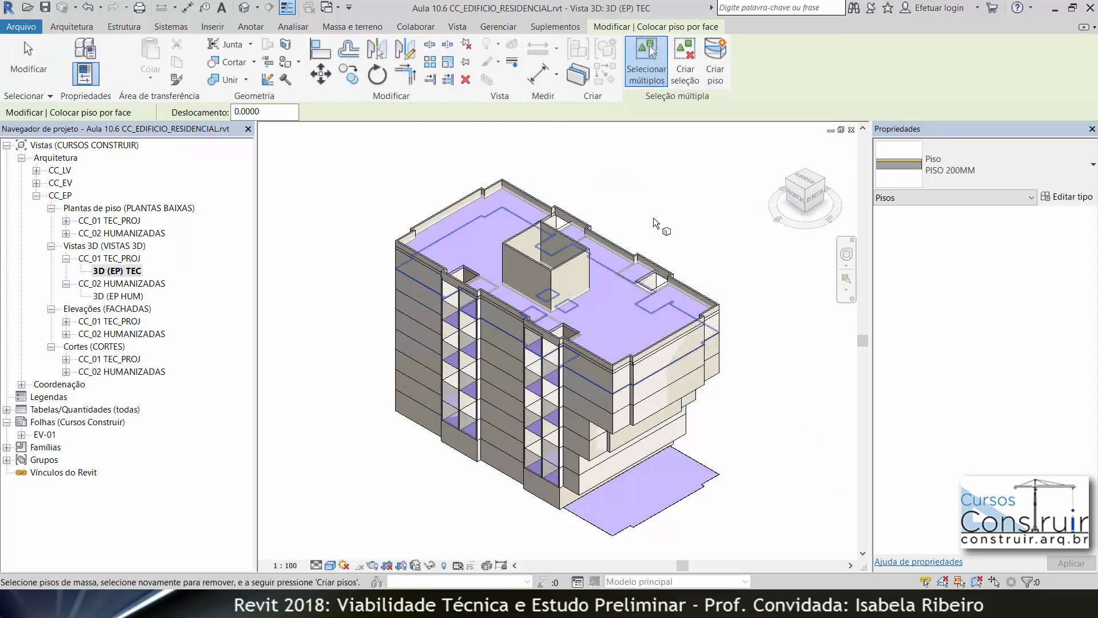
Select all of the building's mass floors and create PISO 200MM floors from them.
{"action": "left_click", "coordinate": [679, 81]}
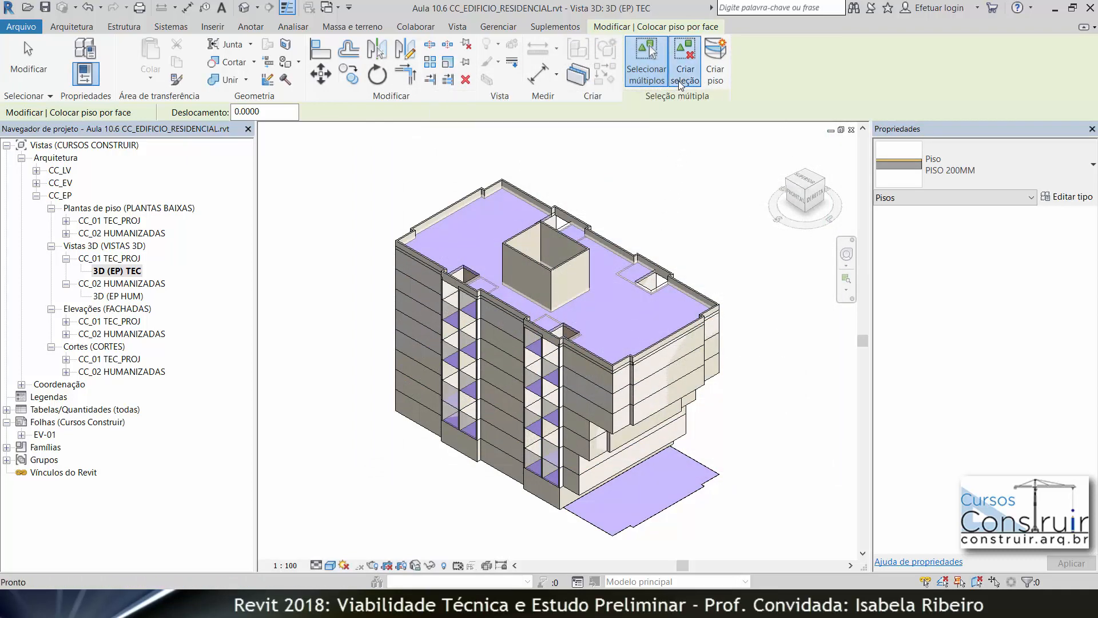
{"action": "left_click_drag", "start_coordinate": [334, 150], "coordinate": [782, 557]}
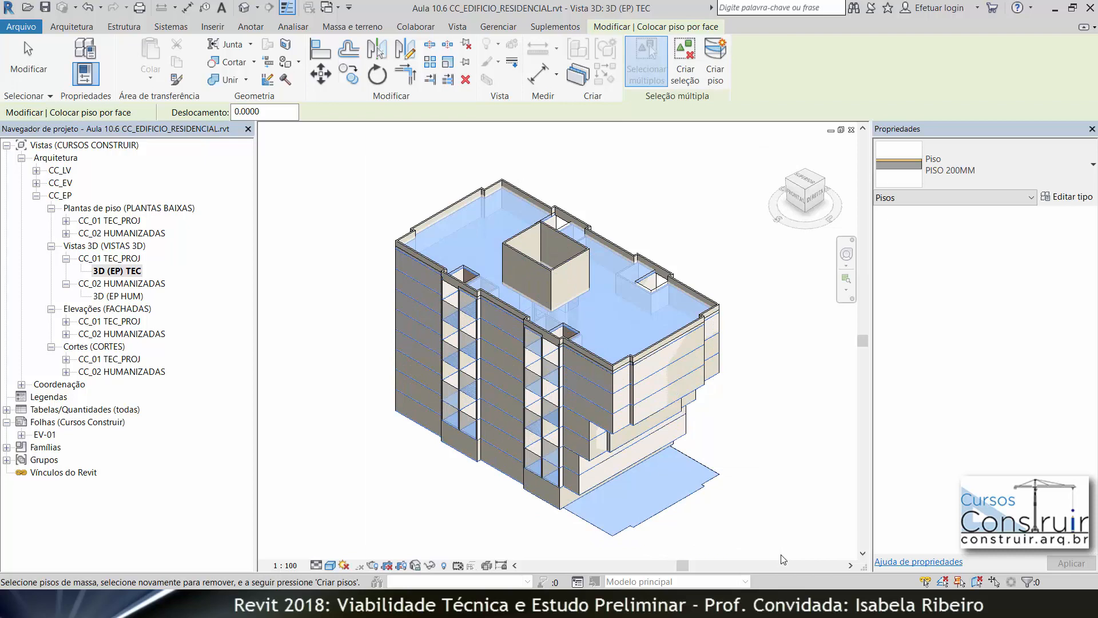
{"action": "left_click", "coordinate": [724, 79]}
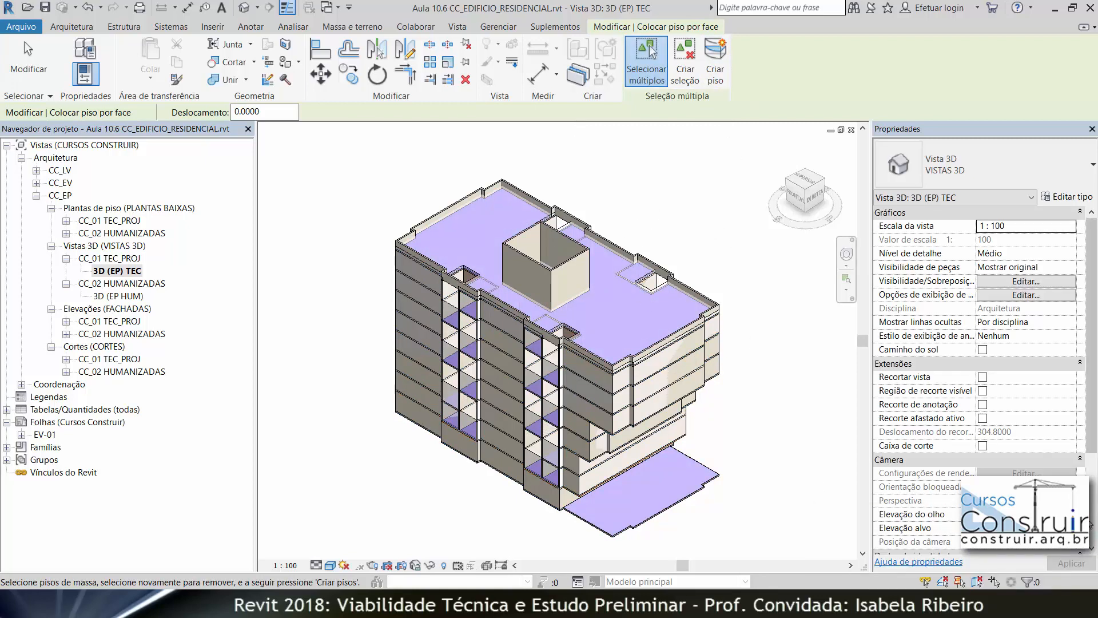
In the 3D (EP HUM) view, change the ground floor slab's type to Genérico 150 mm.
{"action": "left_click", "coordinate": [122, 296]}
{"action": "double_click", "coordinate": [121, 296]}
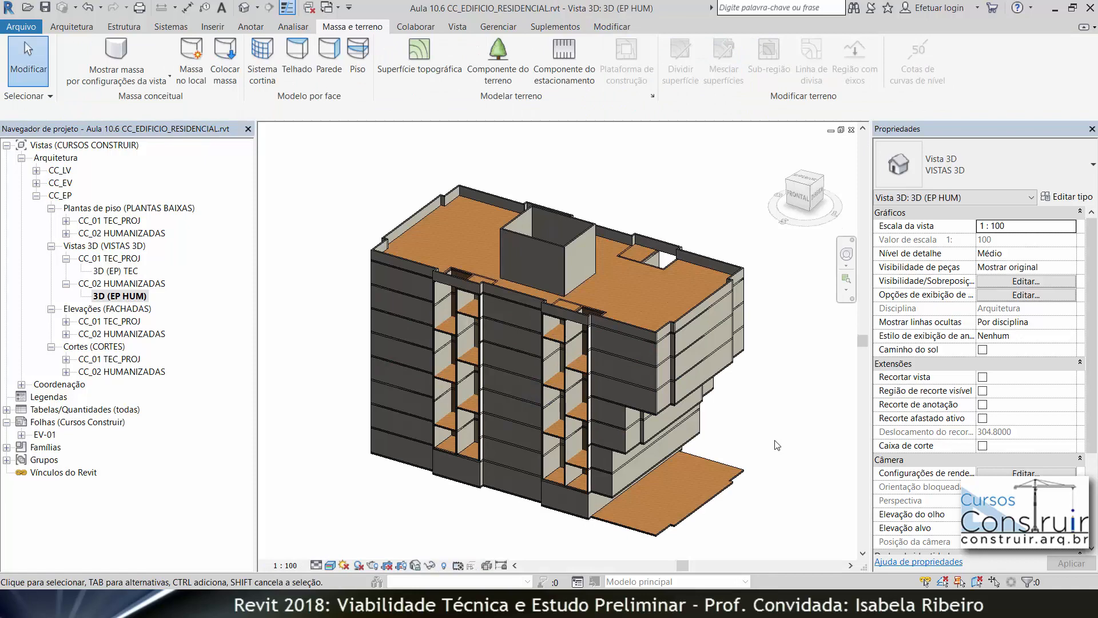
{"action": "scroll", "coordinate": [754, 461], "scroll_direction": "up", "scroll_amount": 5}
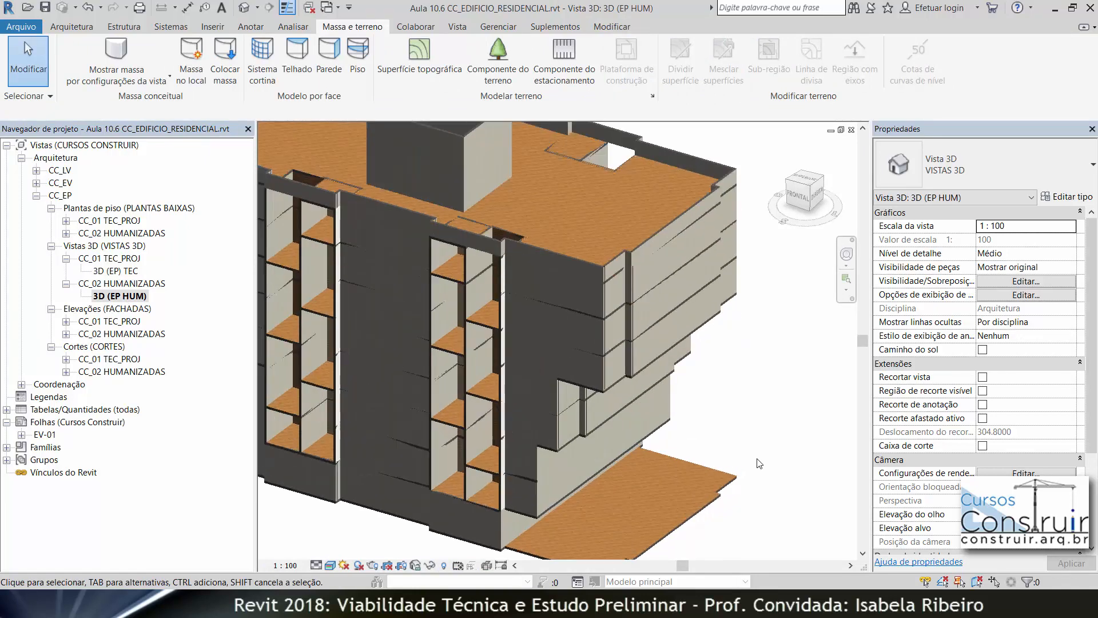
{"action": "scroll", "coordinate": [646, 482], "scroll_direction": "up", "scroll_amount": 3}
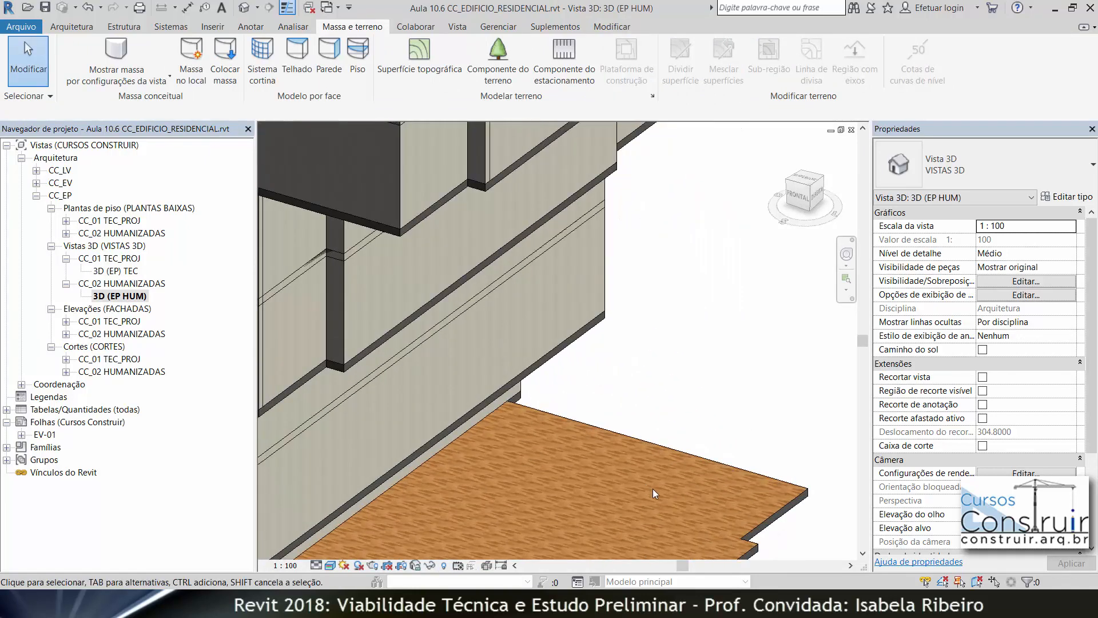
{"action": "scroll", "coordinate": [679, 511], "scroll_direction": "down", "scroll_amount": 4}
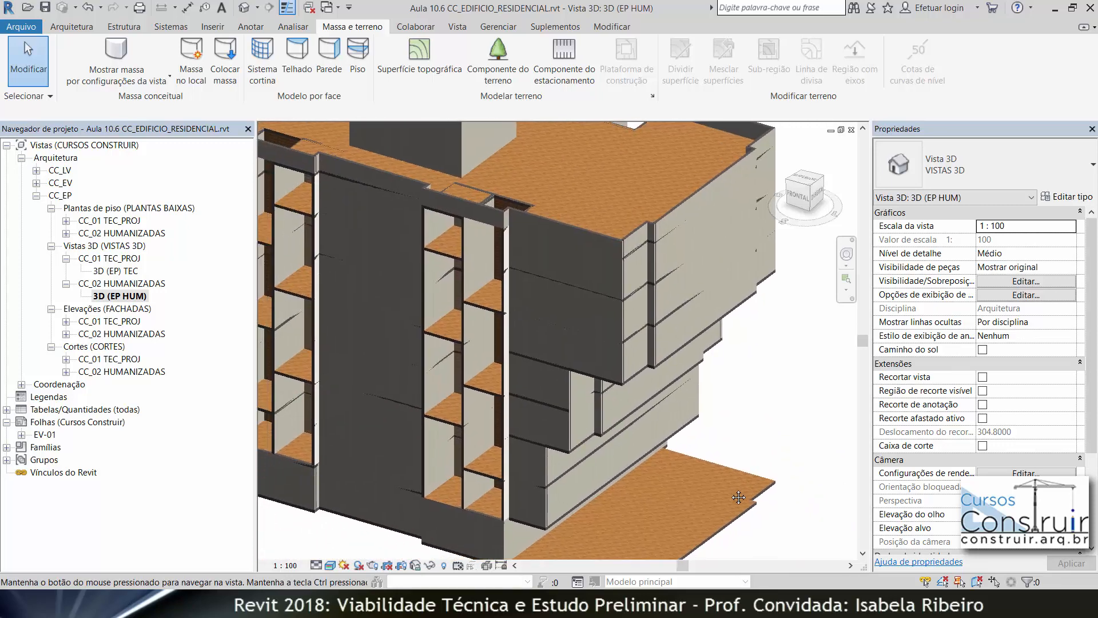
{"action": "scroll", "coordinate": [764, 497], "scroll_direction": "down", "scroll_amount": 4}
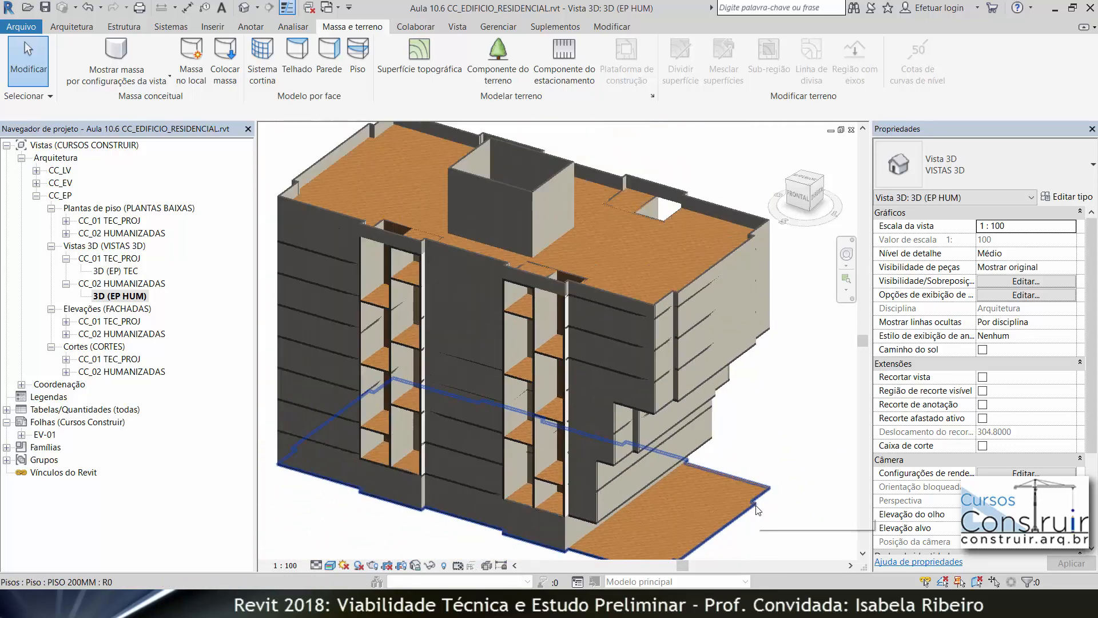
{"action": "middle_click_drag", "start_coordinate": [764, 496], "coordinate": [776, 478]}
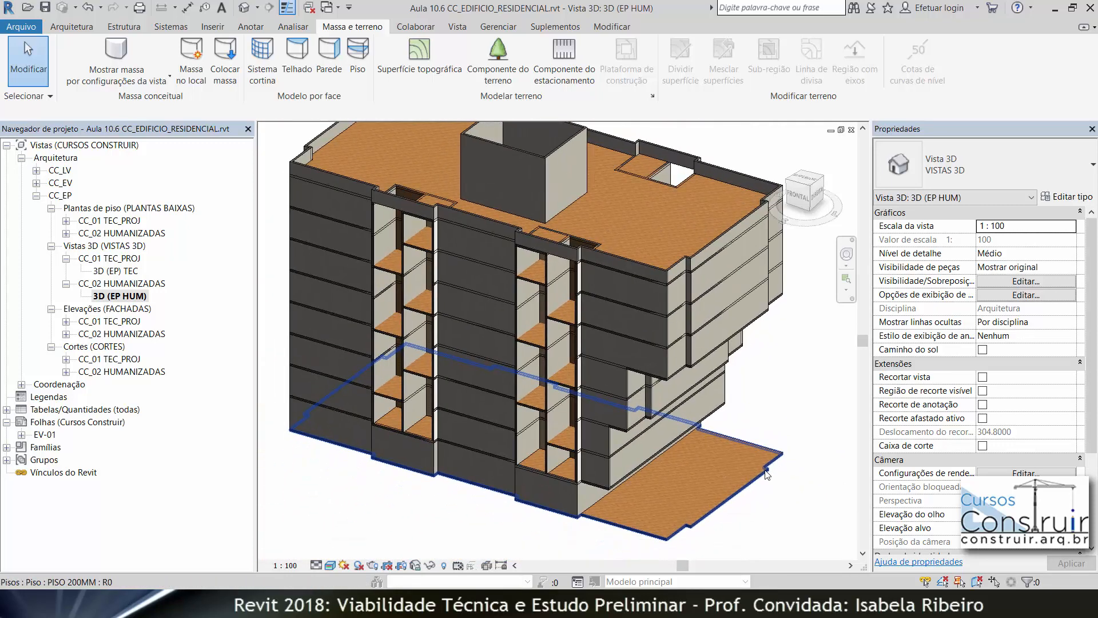
{"action": "left_click", "coordinate": [765, 474]}
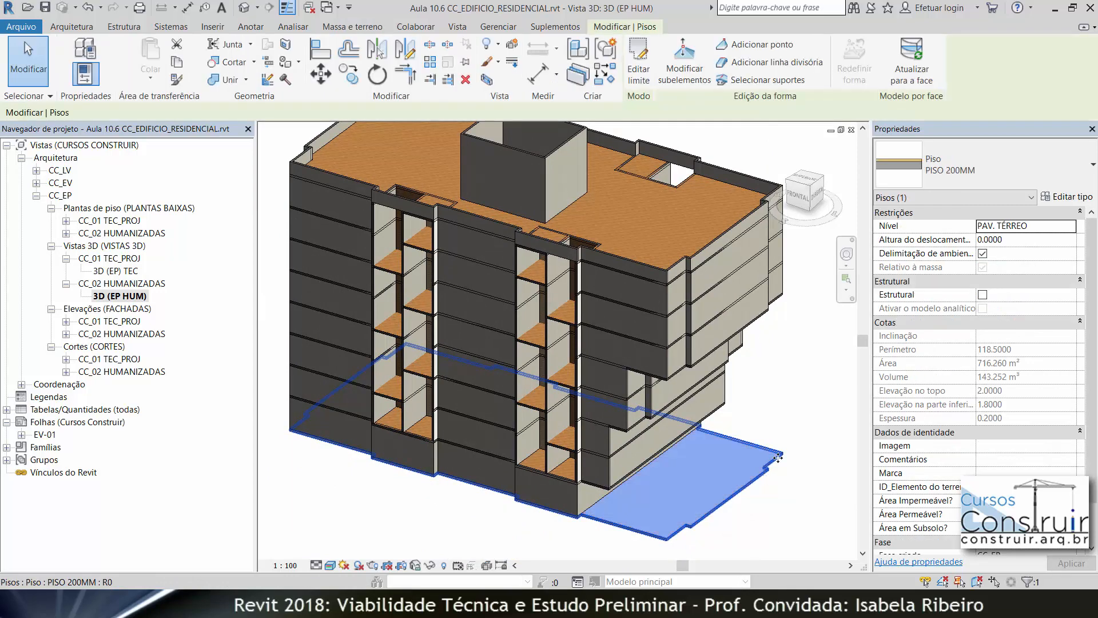
{"action": "left_click", "coordinate": [1013, 166]}
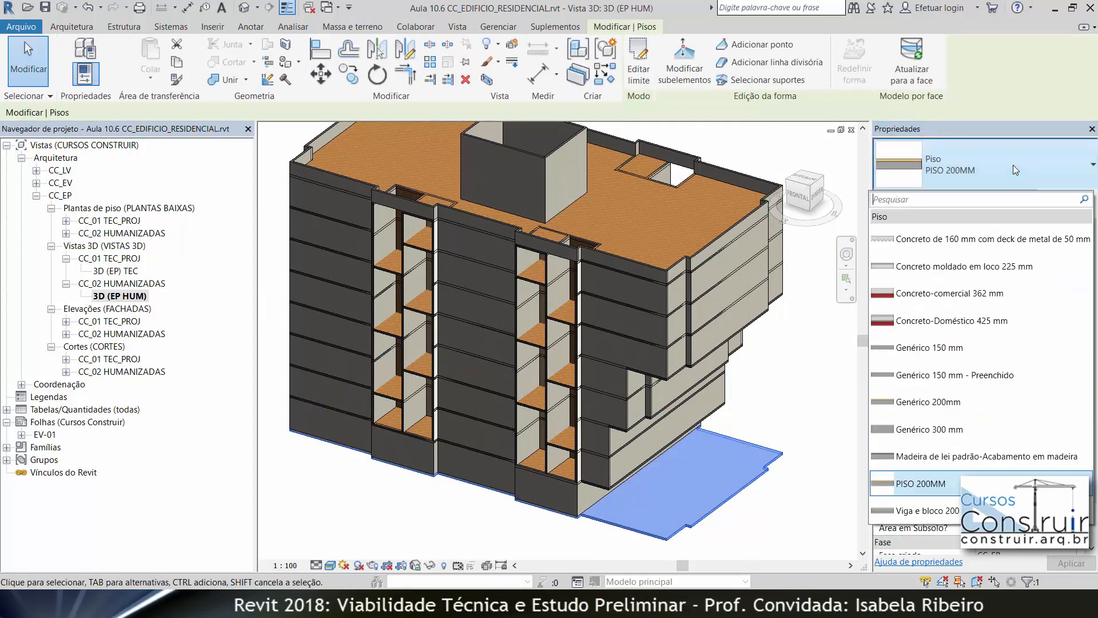
{"action": "left_click", "coordinate": [920, 350]}
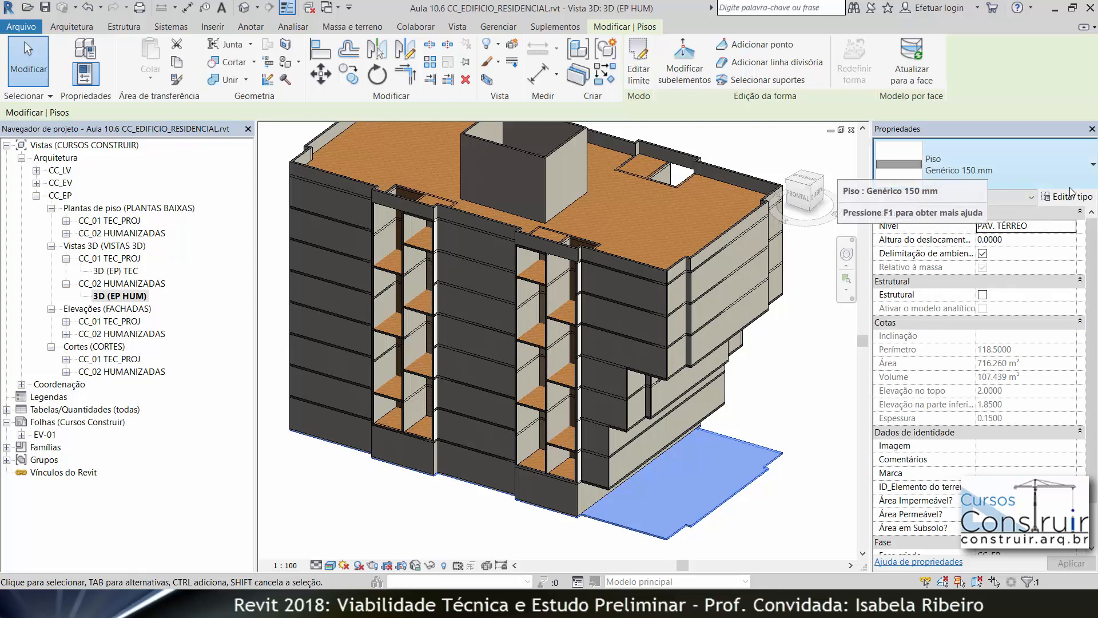
Duplicate the ground slab's floor type under the name Genérico 20CM.
{"action": "left_click", "coordinate": [1069, 197]}
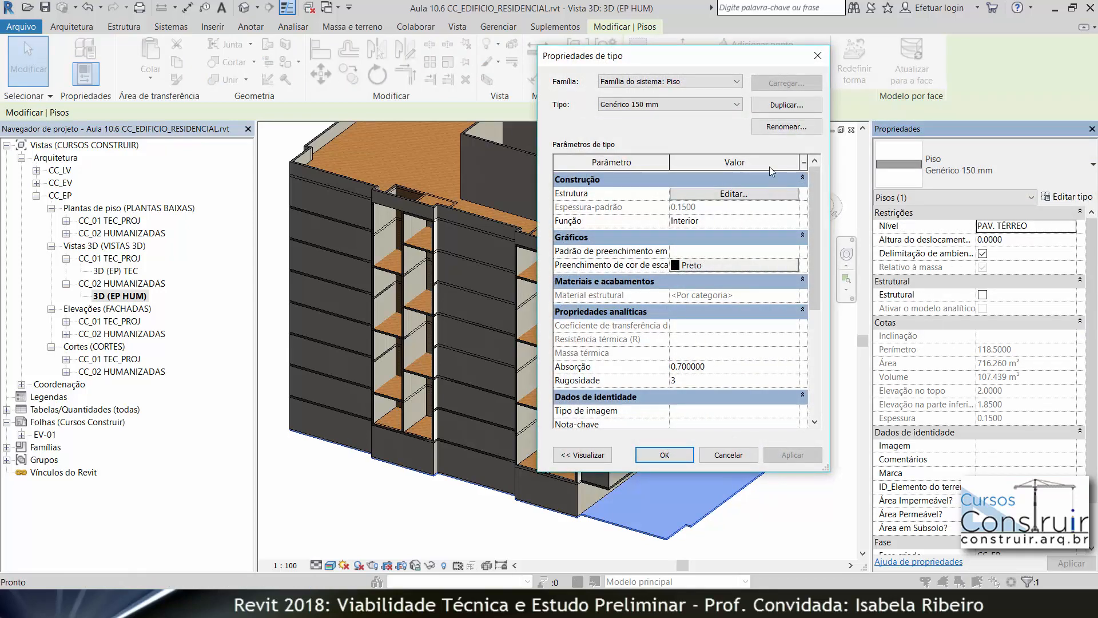
{"action": "left_click", "coordinate": [779, 106]}
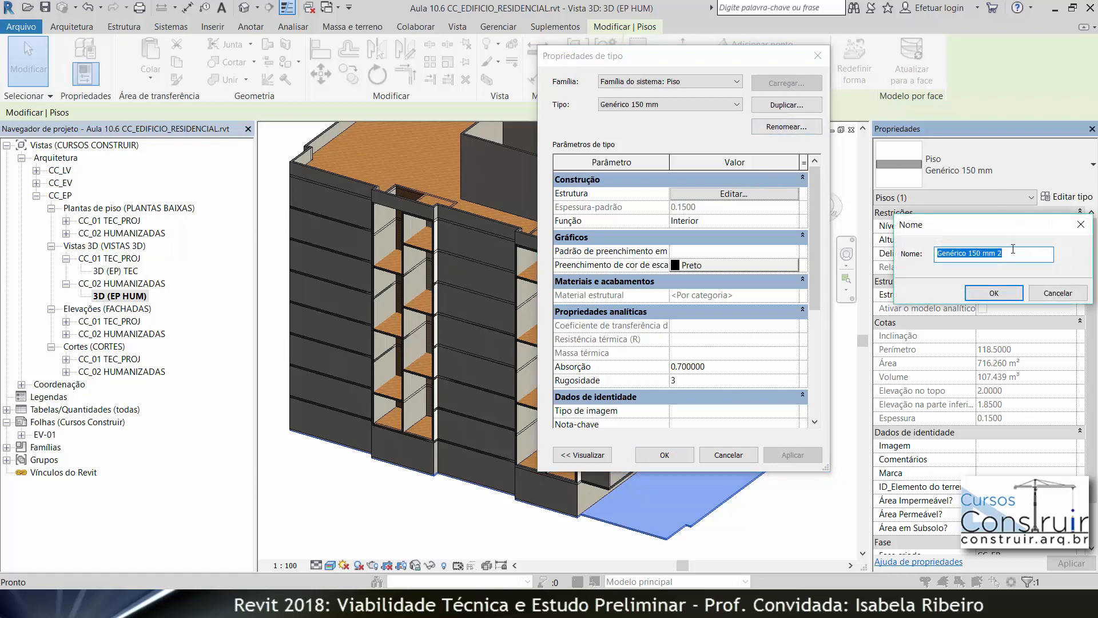
{"action": "left_click_drag", "start_coordinate": [1007, 256], "coordinate": [969, 262]}
{"action": "type", "text": "20CM"}
{"action": "left_click", "coordinate": [998, 294]}
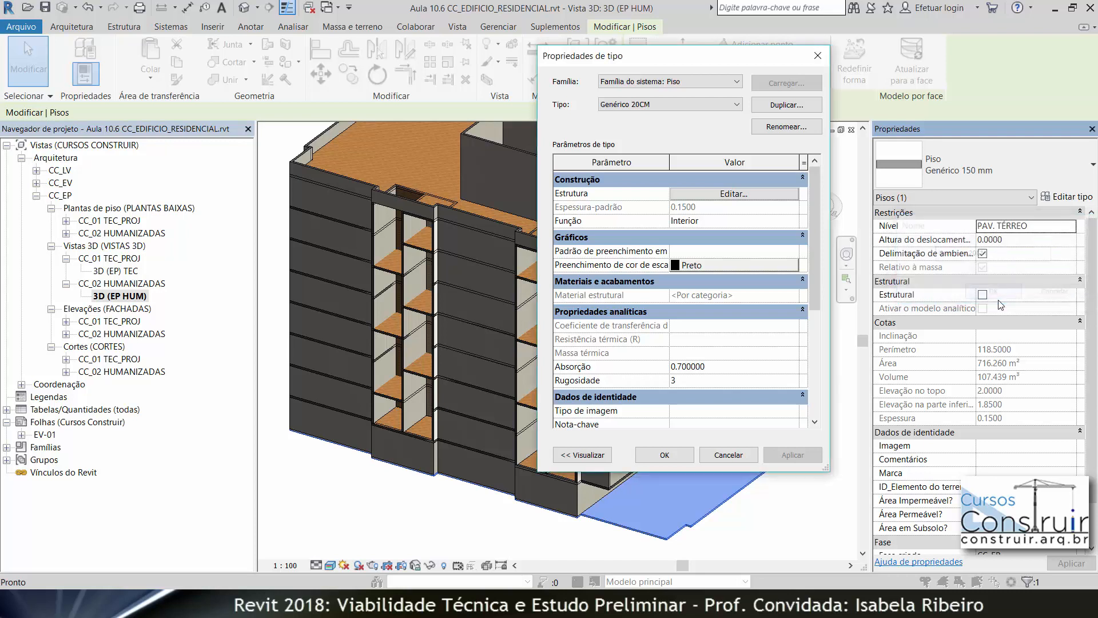
Set the structural layer thickness of Genérico 20CM to 0.2000 and apply the type to the ground floor slab.
{"action": "left_click", "coordinate": [757, 192]}
{"action": "left_click", "coordinate": [673, 204]}
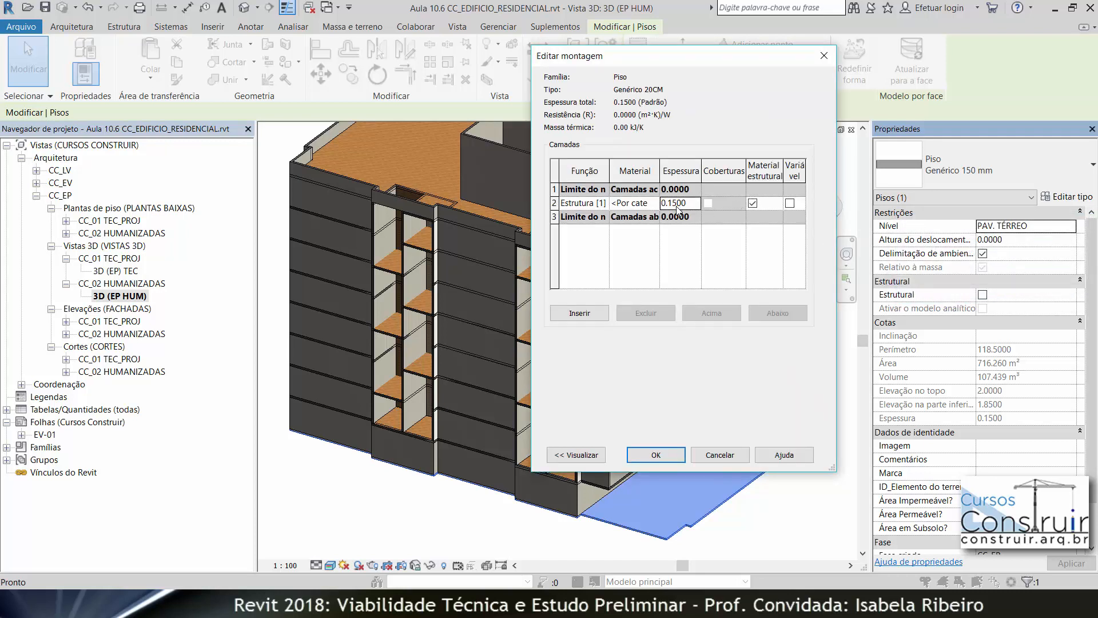
{"action": "left_click_drag", "start_coordinate": [677, 204], "coordinate": [668, 206]}
{"action": "type", "text": "2000"}
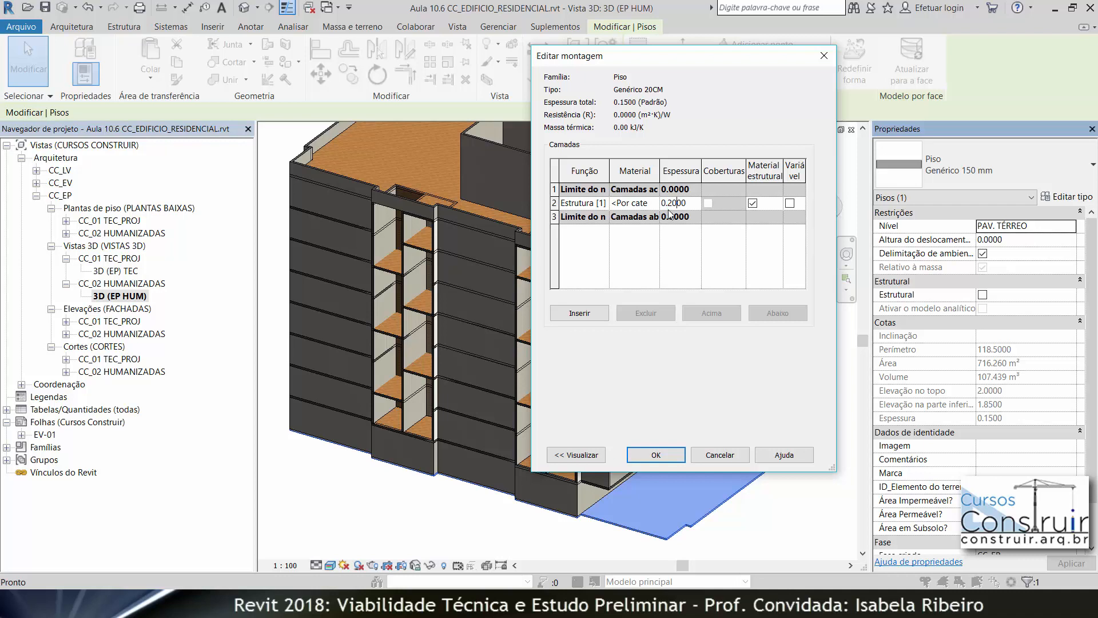
{"action": "left_click", "coordinate": [656, 455]}
{"action": "left_click", "coordinate": [655, 454]}
{"action": "left_click", "coordinate": [758, 507]}
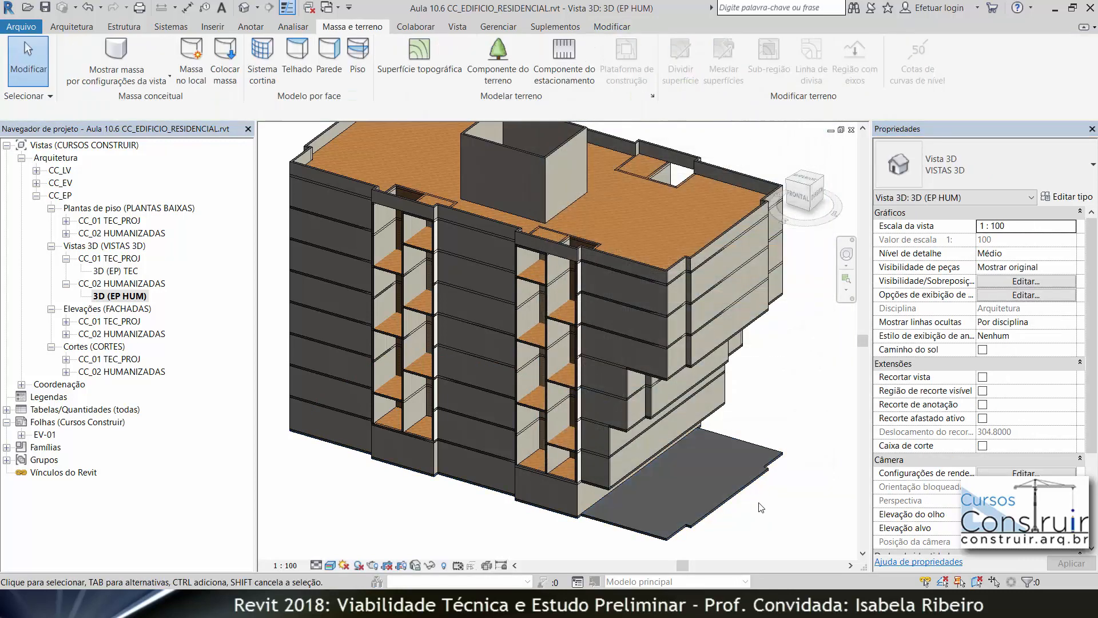
Change the type of the COBERTURA level floor slab to Genérico 20CM.
{"action": "left_click", "coordinate": [680, 190]}
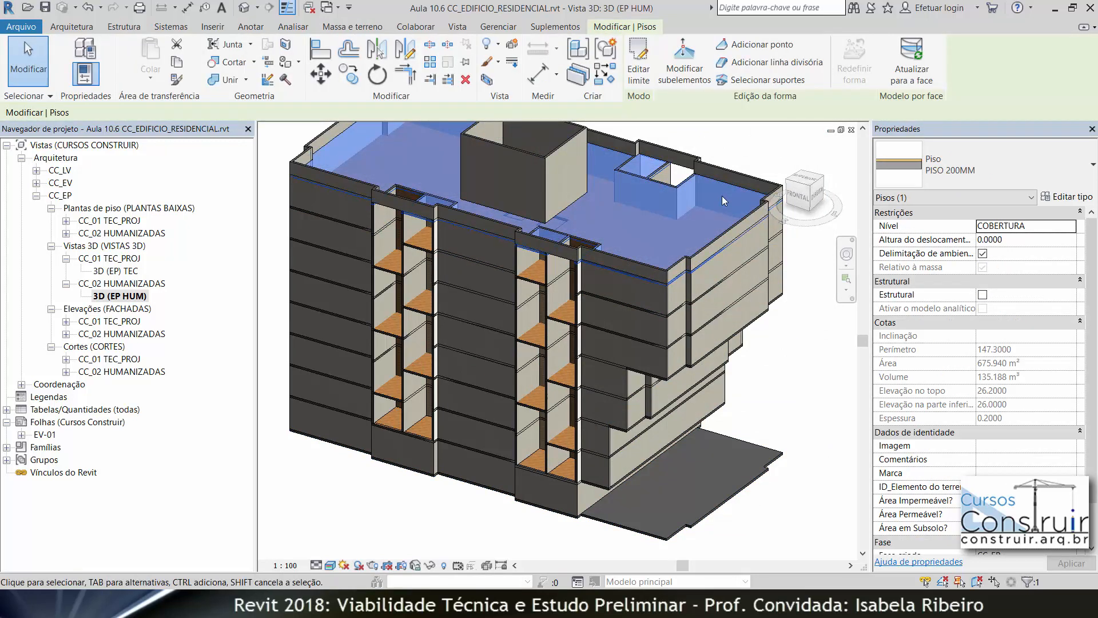
{"action": "left_click", "coordinate": [1029, 156]}
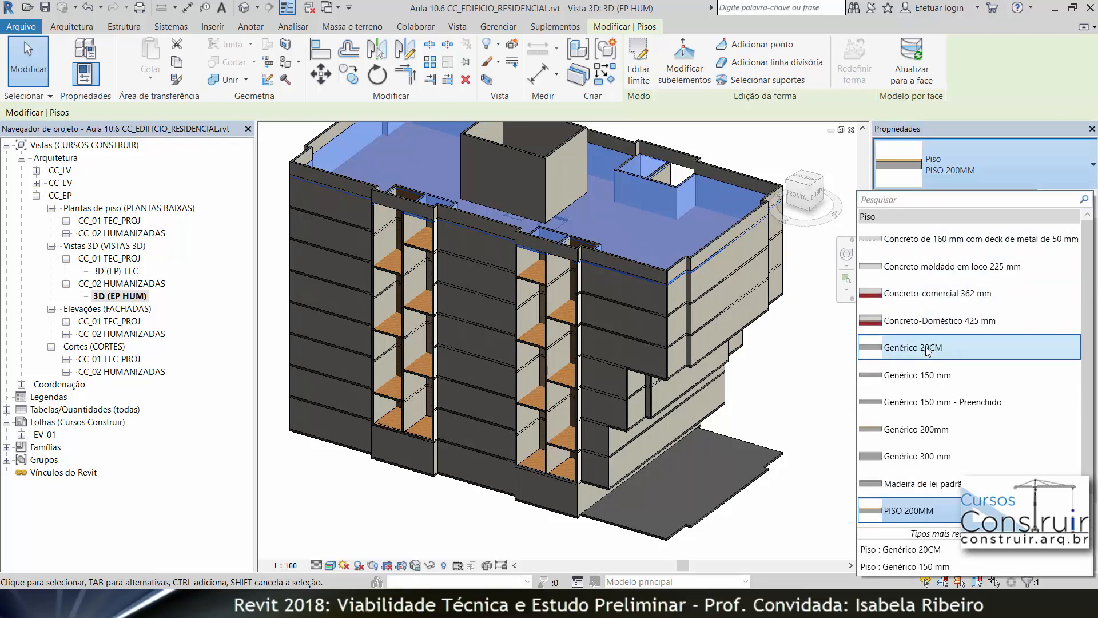
{"action": "left_click", "coordinate": [928, 348]}
{"action": "left_click", "coordinate": [781, 426]}
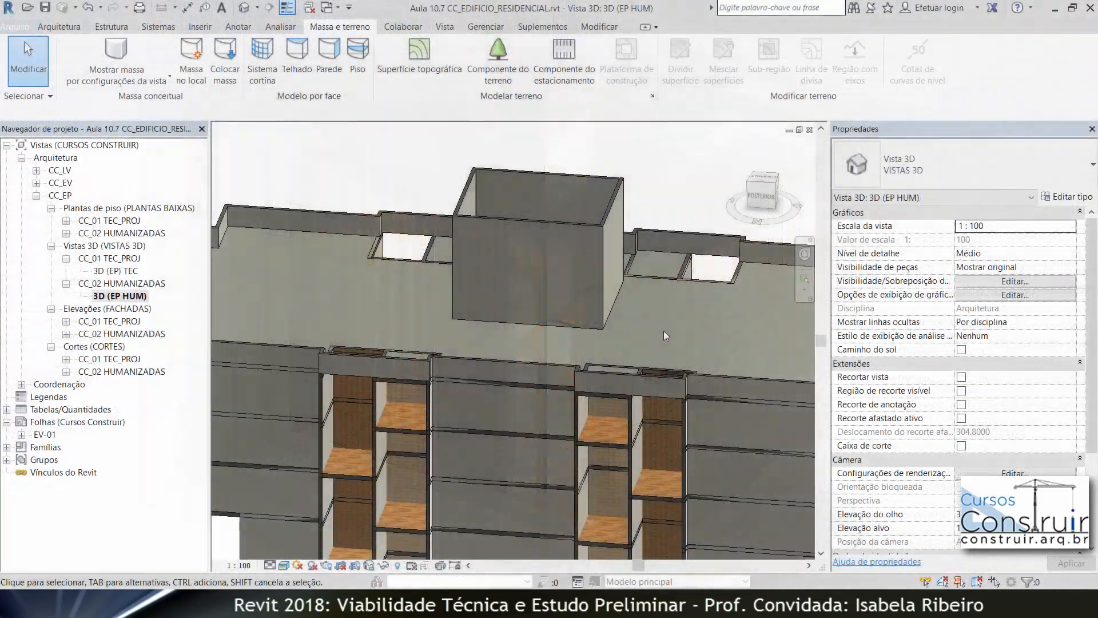
Open the COBERTURA floor's boundary for editing, viewed from above with the Linha oculta visual style.
{"action": "left_click", "coordinate": [682, 268]}
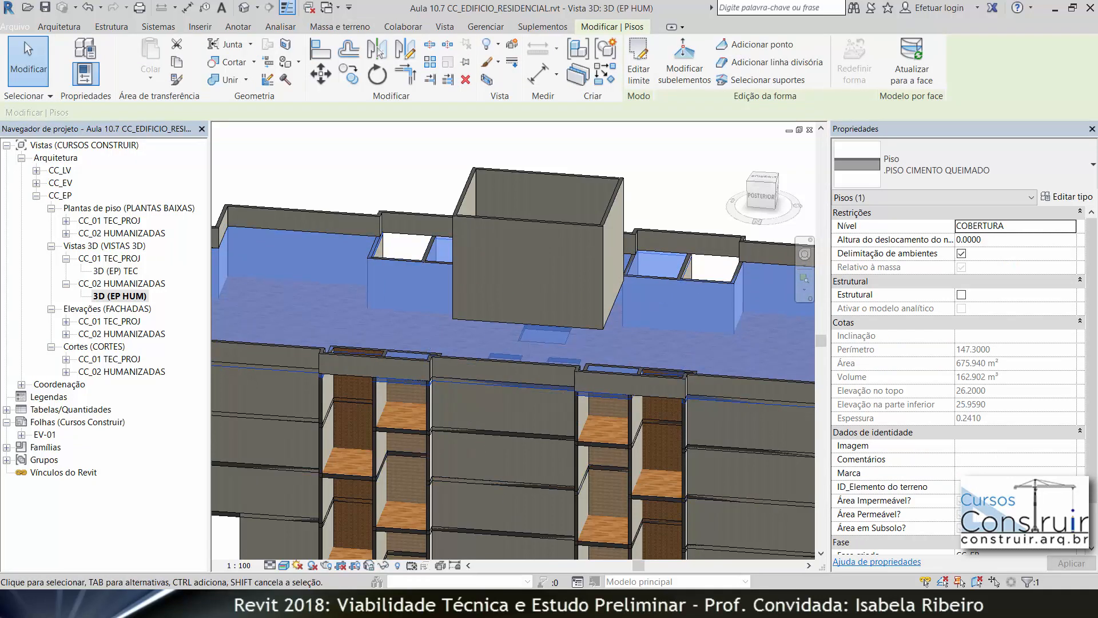
{"action": "mouse_move", "coordinate": [582, 604]}
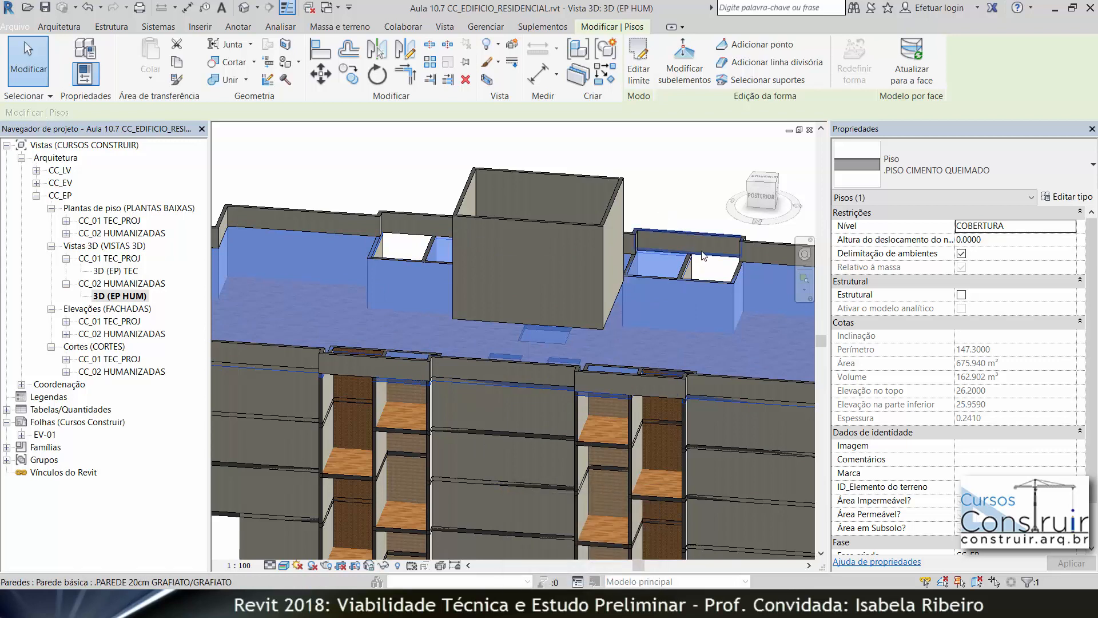
{"action": "left_click", "coordinate": [637, 80]}
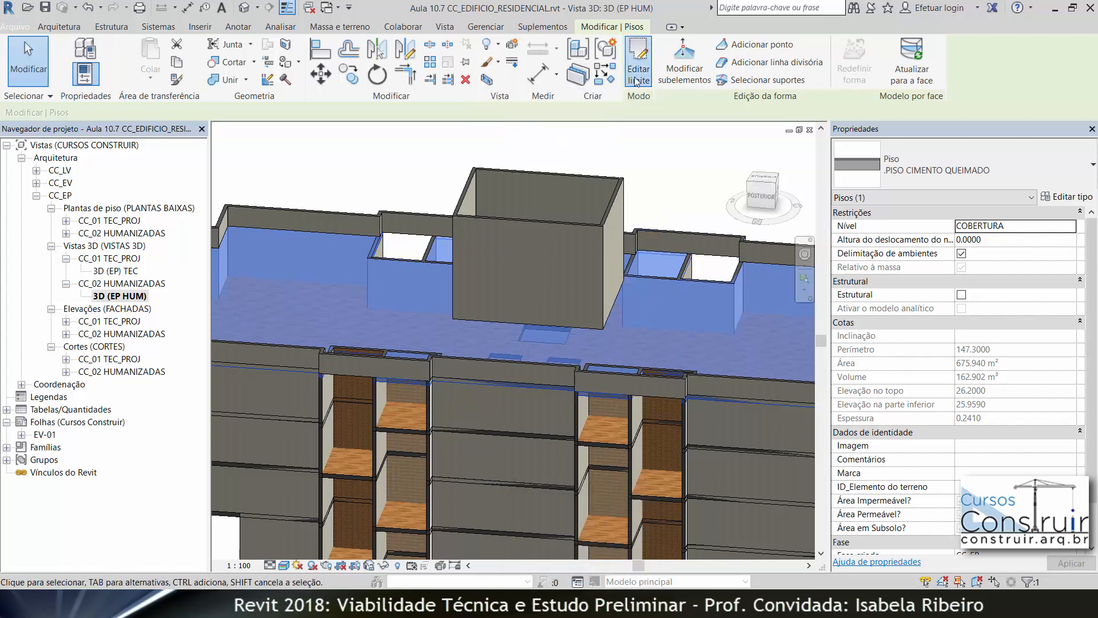
{"action": "left_click", "coordinate": [759, 177]}
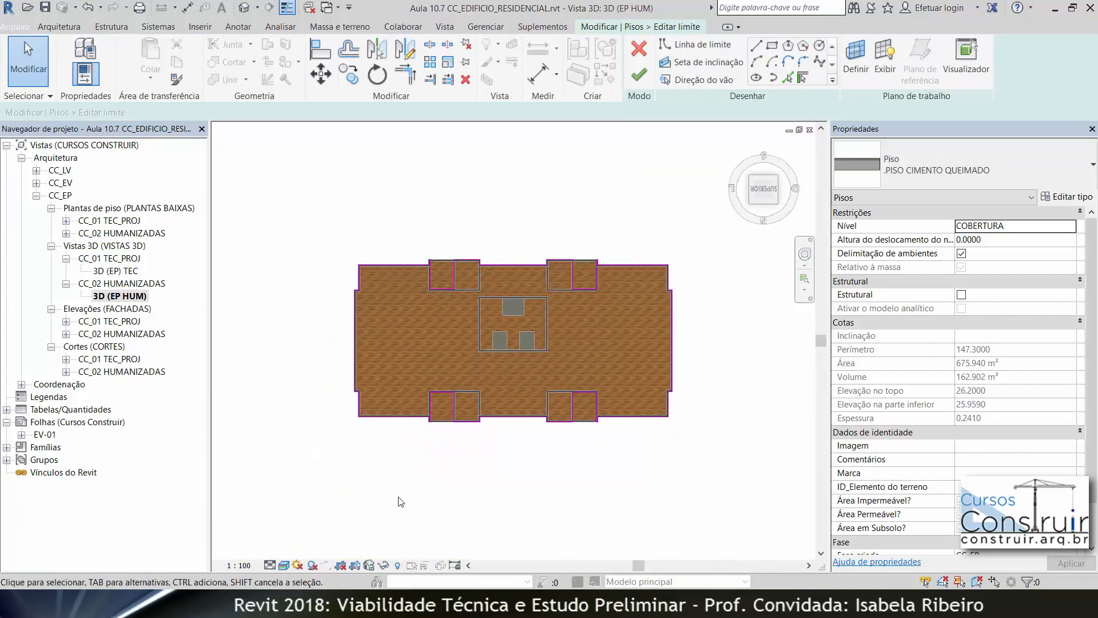
{"action": "left_click", "coordinate": [284, 565]}
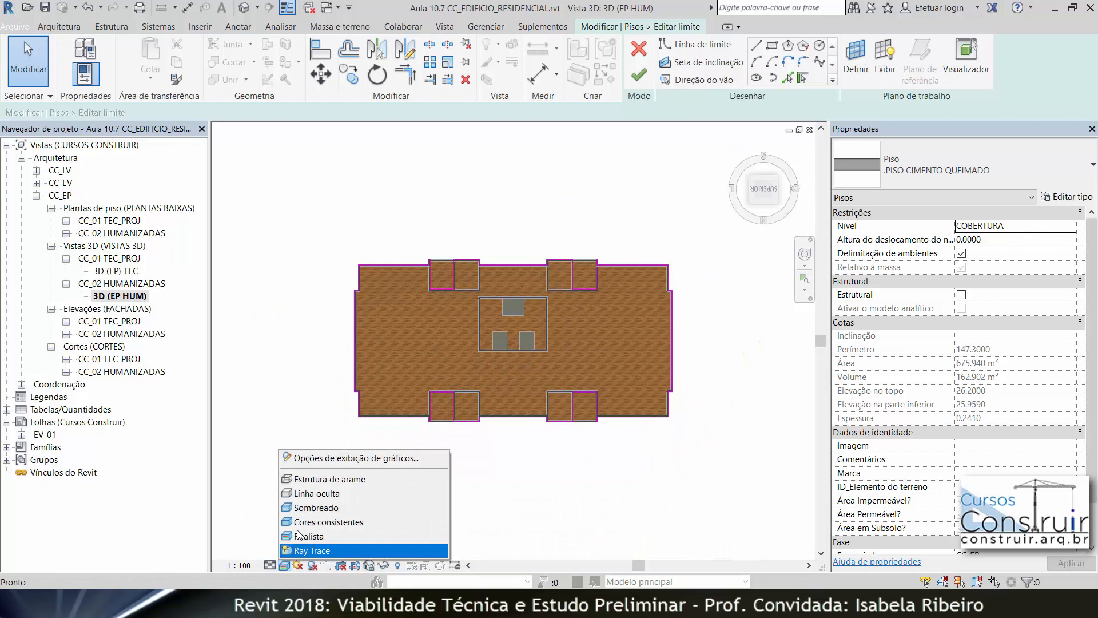
{"action": "left_click", "coordinate": [306, 497]}
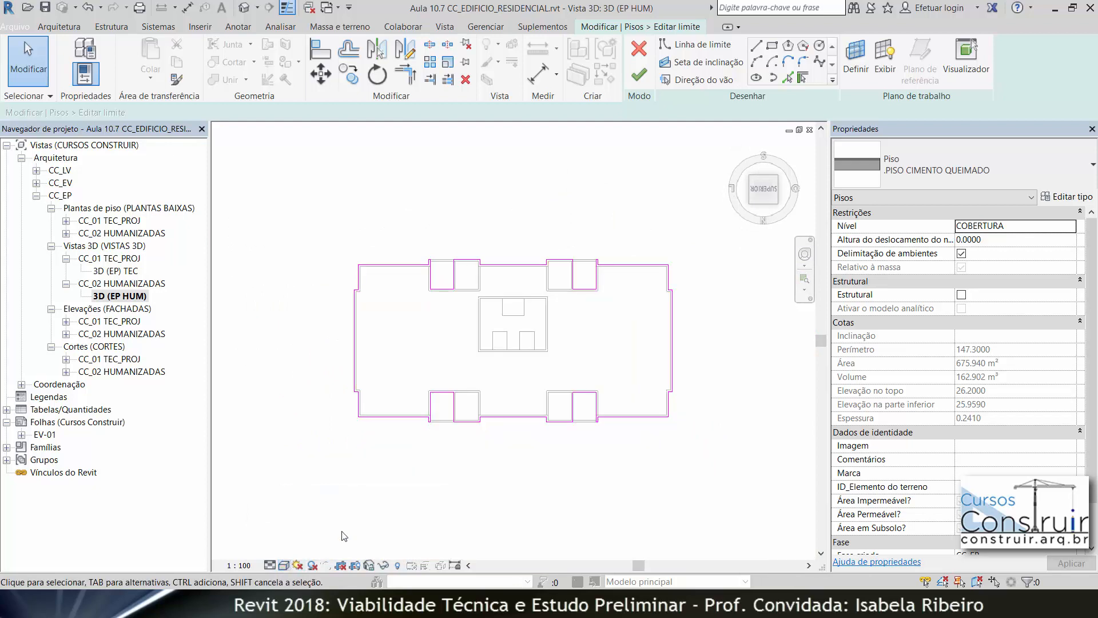
Delete the boundary lines notched into the plan's upper-left shaft and trim the outer edges to close straight across it.
{"action": "scroll", "coordinate": [454, 306], "scroll_direction": "up", "scroll_amount": 5}
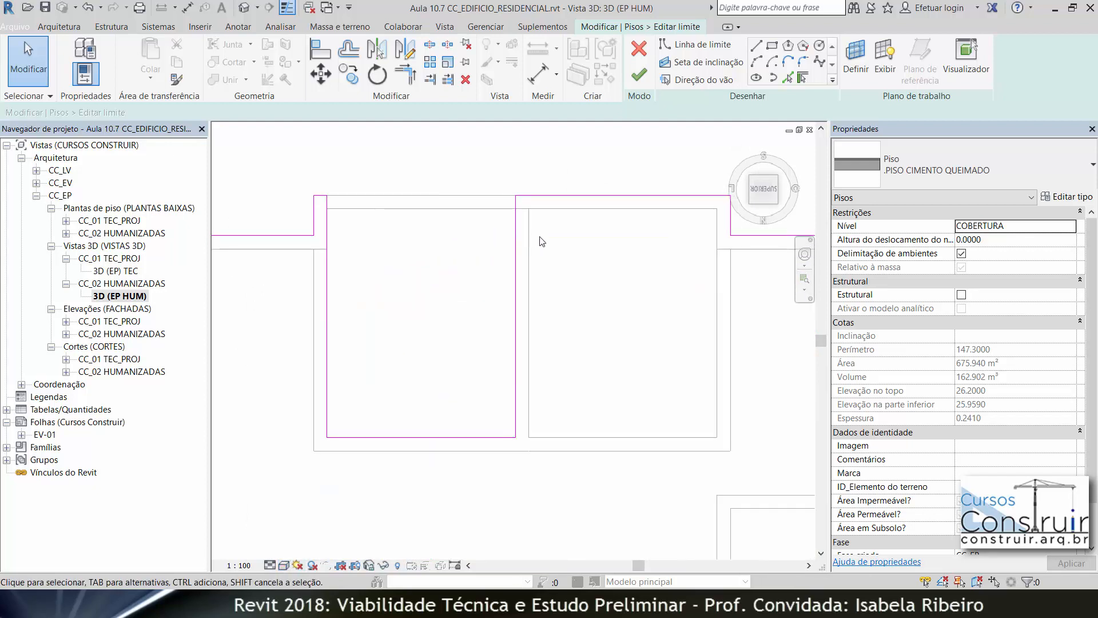
{"action": "left_click_drag", "start_coordinate": [373, 413], "coordinate": [328, 465]}
{"action": "key", "text": "Delete"}
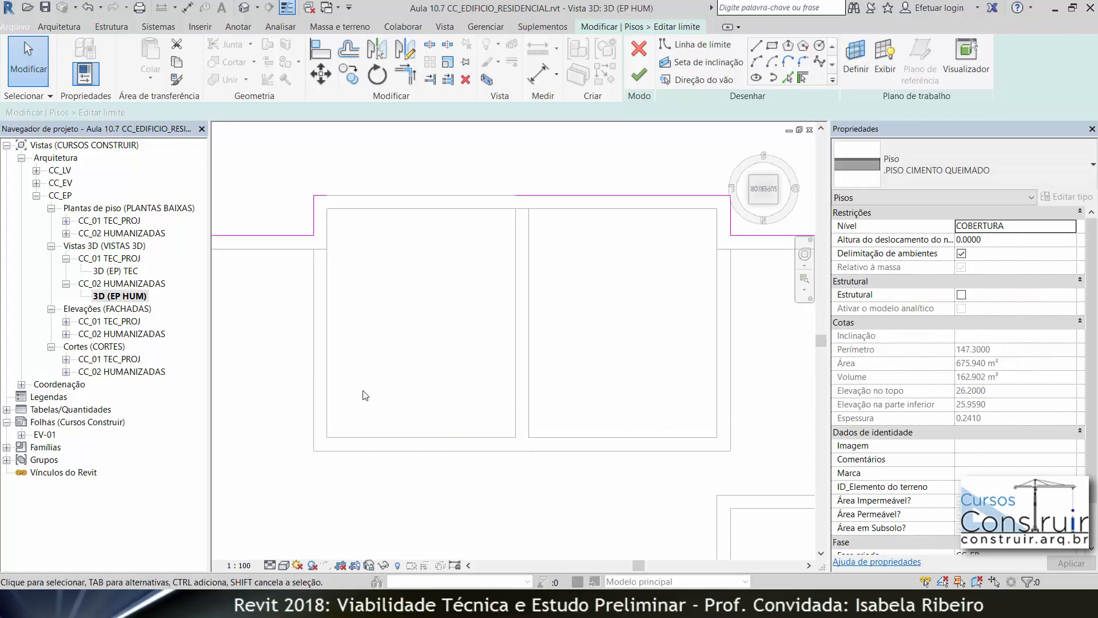
{"action": "left_click", "coordinate": [319, 196]}
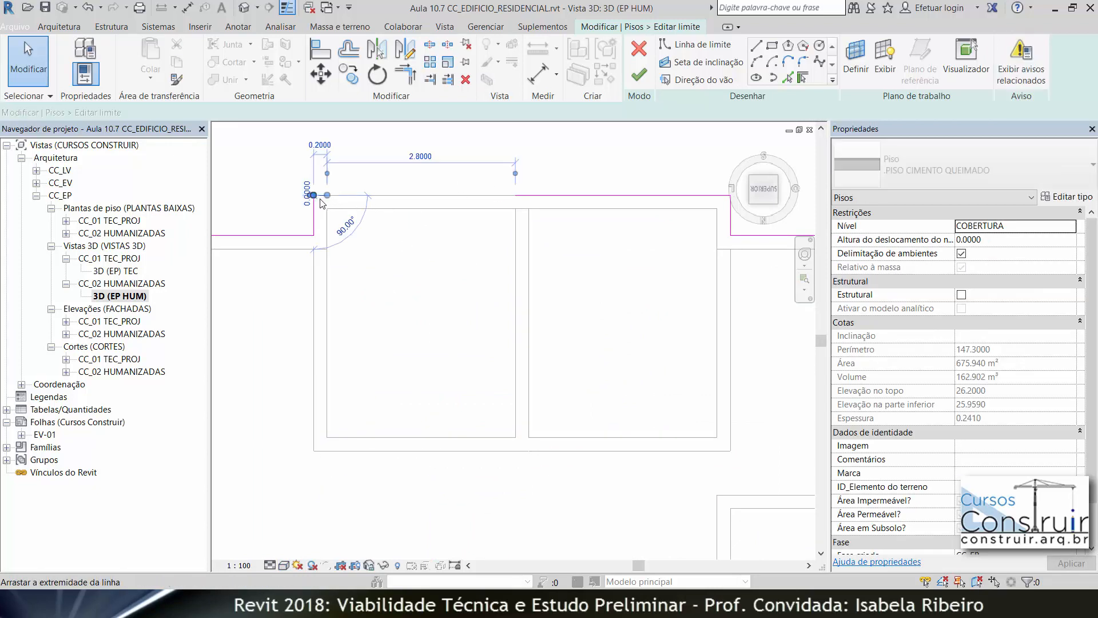
{"action": "key", "text": "Delete"}
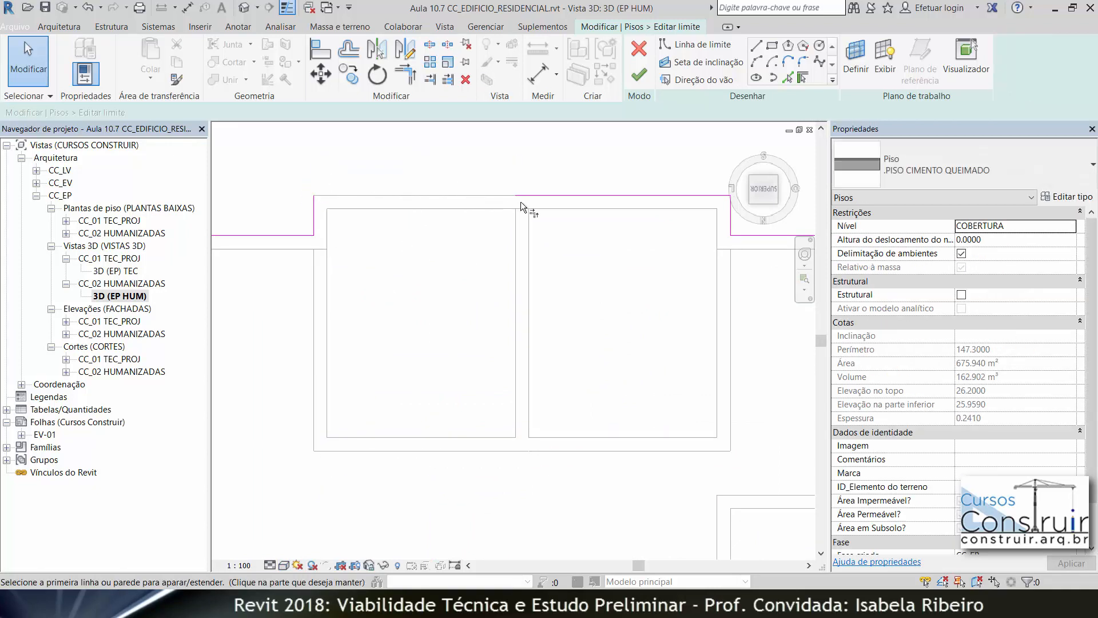
{"action": "key", "text": "t"}
{"action": "key", "text": "r"}
{"action": "left_click", "coordinate": [543, 196]}
{"action": "left_click", "coordinate": [314, 218]}
Remove the notched boundary lines at the upper-right shaft and trim the outer edge closed across it.
{"action": "scroll", "coordinate": [497, 279], "scroll_direction": "down", "scroll_amount": 5}
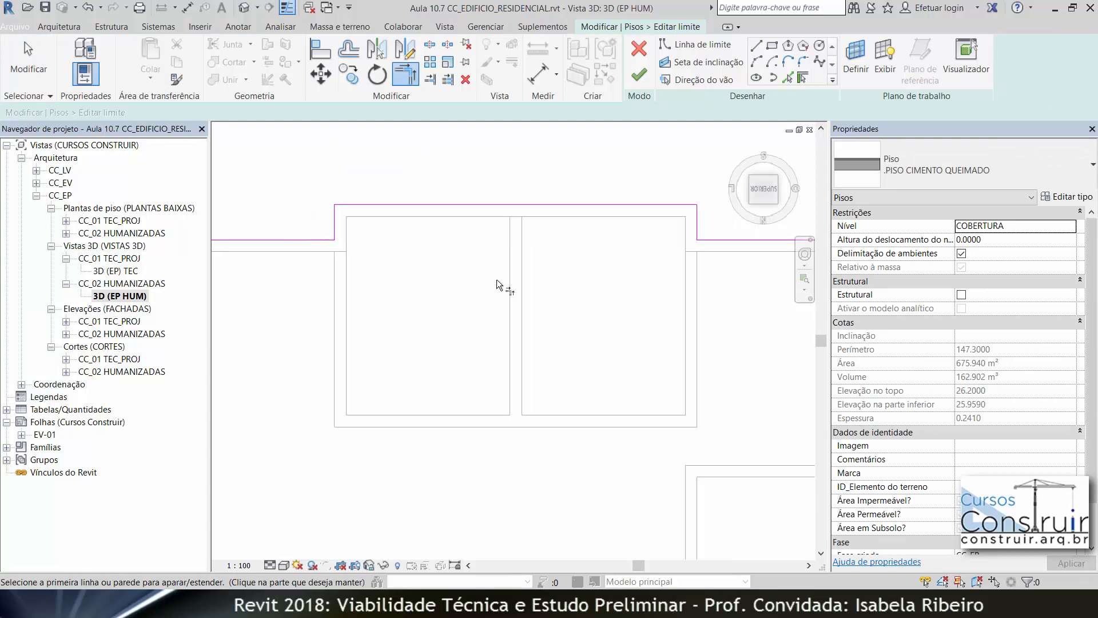
{"action": "middle_click_drag", "start_coordinate": [526, 283], "coordinate": [285, 333]}
{"action": "scroll", "coordinate": [295, 276], "scroll_direction": "down", "scroll_amount": 2}
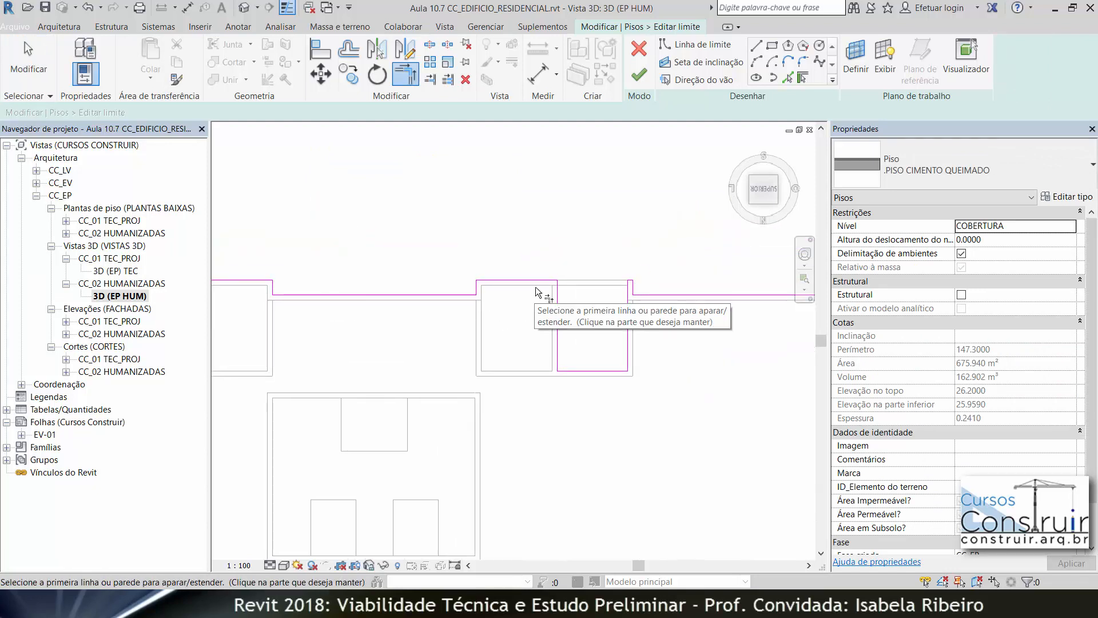
{"action": "key", "text": "Escape"}
{"action": "scroll", "coordinate": [508, 311], "scroll_direction": "up", "scroll_amount": 1}
{"action": "scroll", "coordinate": [556, 294], "scroll_direction": "up", "scroll_amount": 3}
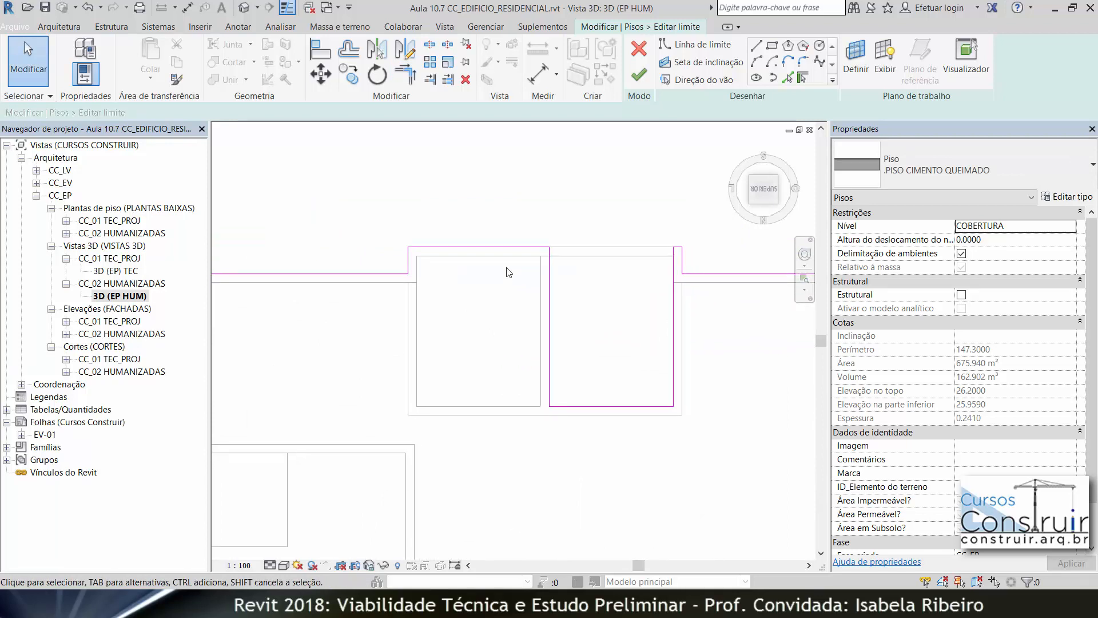
{"action": "left_click_drag", "start_coordinate": [518, 205], "coordinate": [683, 426]}
{"action": "key", "text": "Escape"}
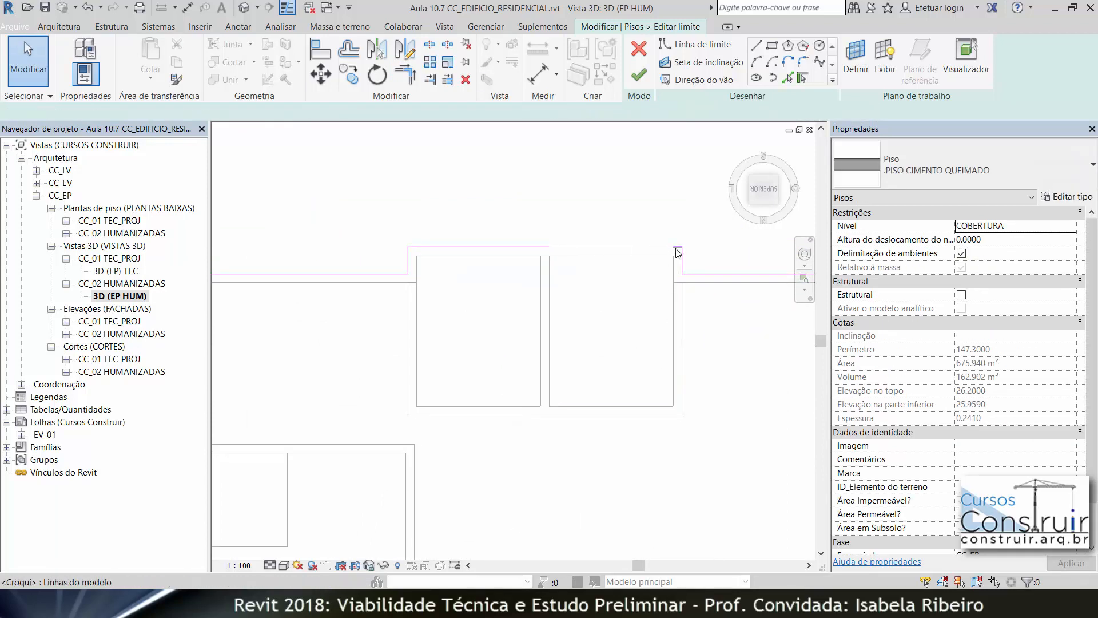
{"action": "key", "text": "r"}
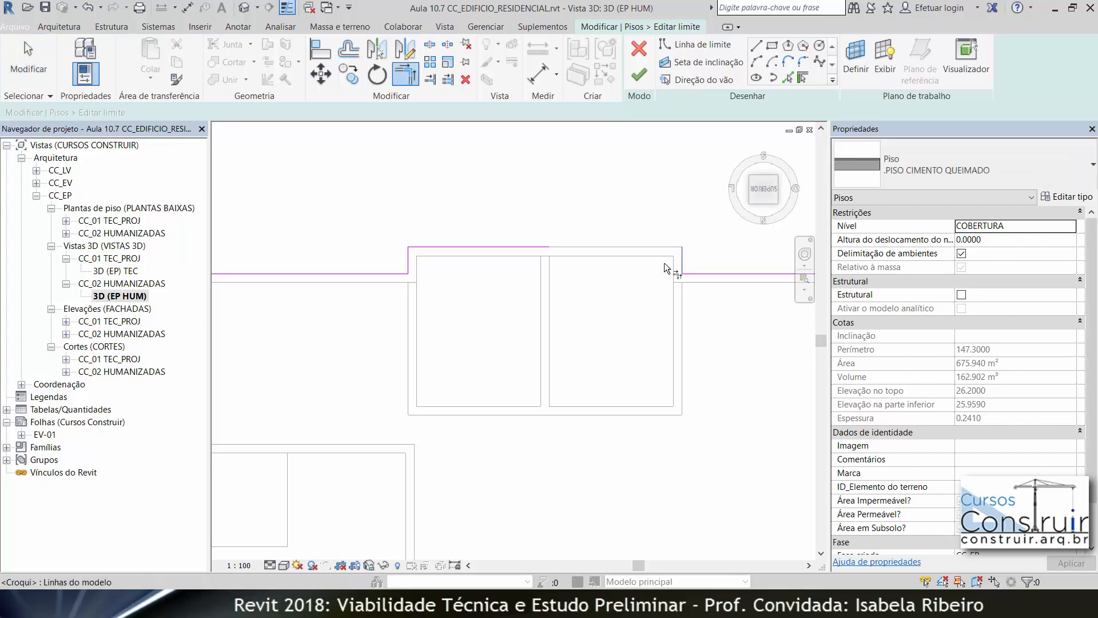
Delete the inner boundary lines that notch around the two shafts on the plan's lower side.
{"action": "middle_click_drag", "start_coordinate": [629, 301], "coordinate": [609, 259]}
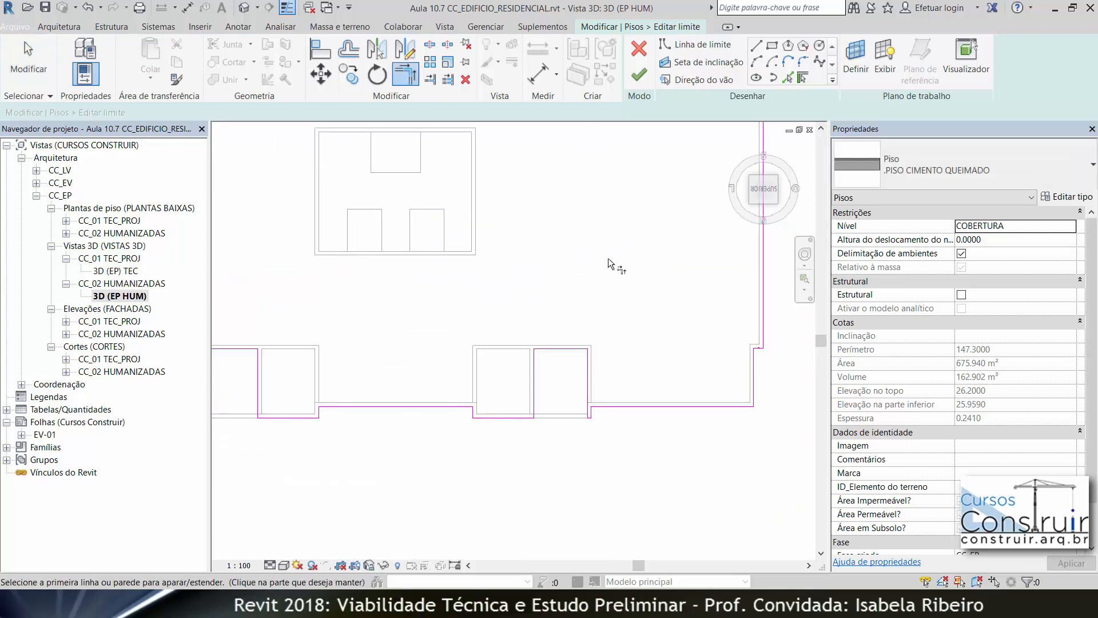
{"action": "key", "text": "Escape"}
{"action": "key", "text": "Escape"}
{"action": "mouse_move", "coordinate": [601, 322]}
{"action": "left_mouse_down"}
{"action": "mouse_move", "coordinate": [522, 387]}
{"action": "mouse_move", "coordinate": [221, 394]}
{"action": "mouse_move", "coordinate": [221, 385]}
{"action": "mouse_move", "coordinate": [505, 360]}
{"action": "mouse_move", "coordinate": [435, 354]}
{"action": "left_mouse_up"}
{"action": "scroll", "coordinate": [221, 389], "scroll_direction": "down", "scroll_amount": 2}
{"action": "key", "text": "Delete"}
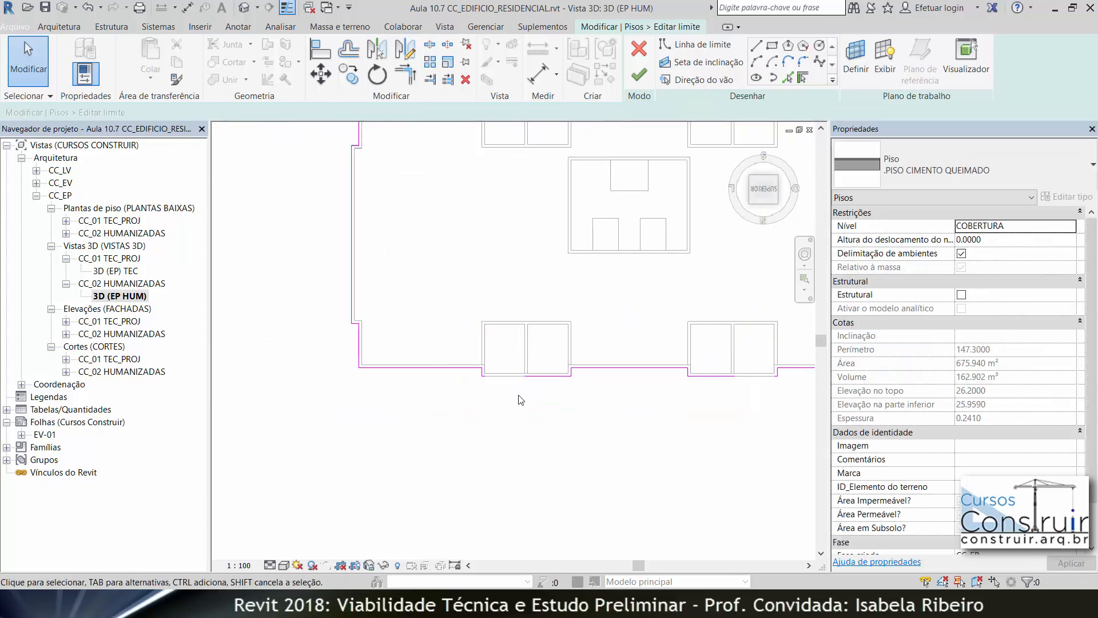
Delete the short leftover boundary segments at the outer corners of both lower shafts.
{"action": "scroll", "coordinate": [519, 394], "scroll_direction": "up", "scroll_amount": 3}
{"action": "left_click", "coordinate": [434, 352]}
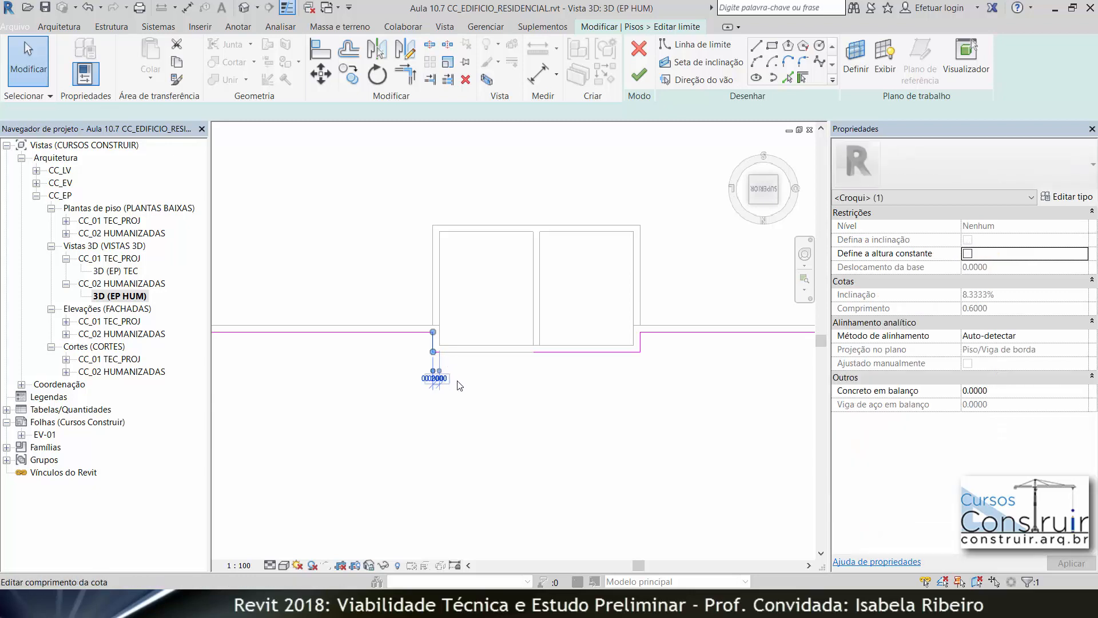
{"action": "left_click", "coordinate": [458, 383]}
{"action": "left_click", "coordinate": [440, 353]}
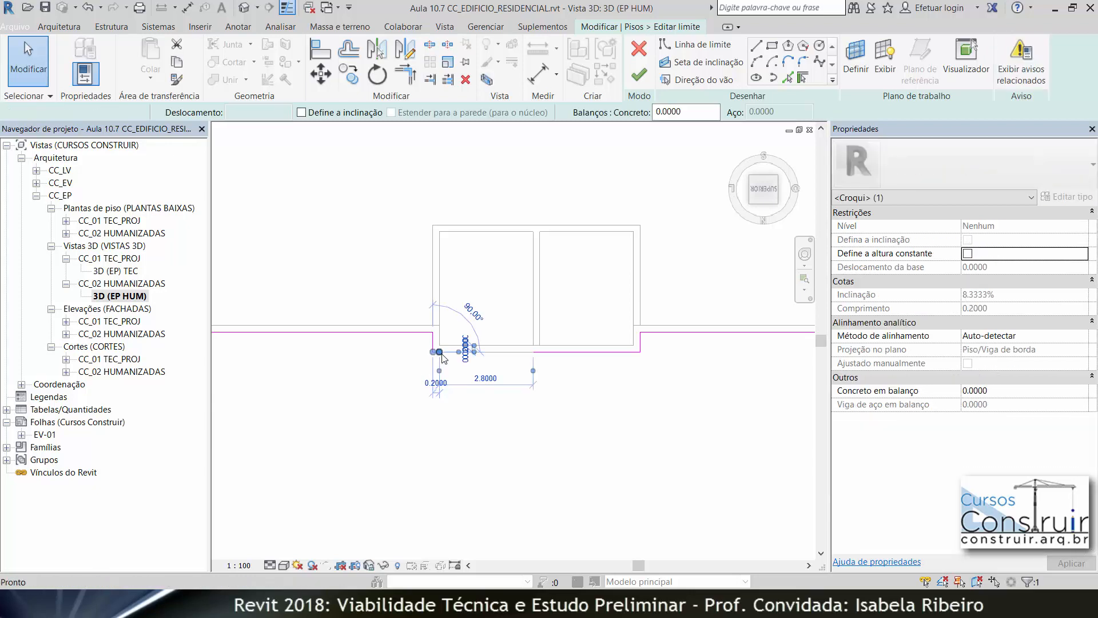
{"action": "key", "text": "Delete"}
{"action": "scroll", "coordinate": [683, 522], "scroll_direction": "down", "scroll_amount": 2}
{"action": "middle_click_drag", "start_coordinate": [648, 433], "coordinate": [274, 451]}
{"action": "scroll", "coordinate": [518, 465], "scroll_direction": "up", "scroll_amount": 1}
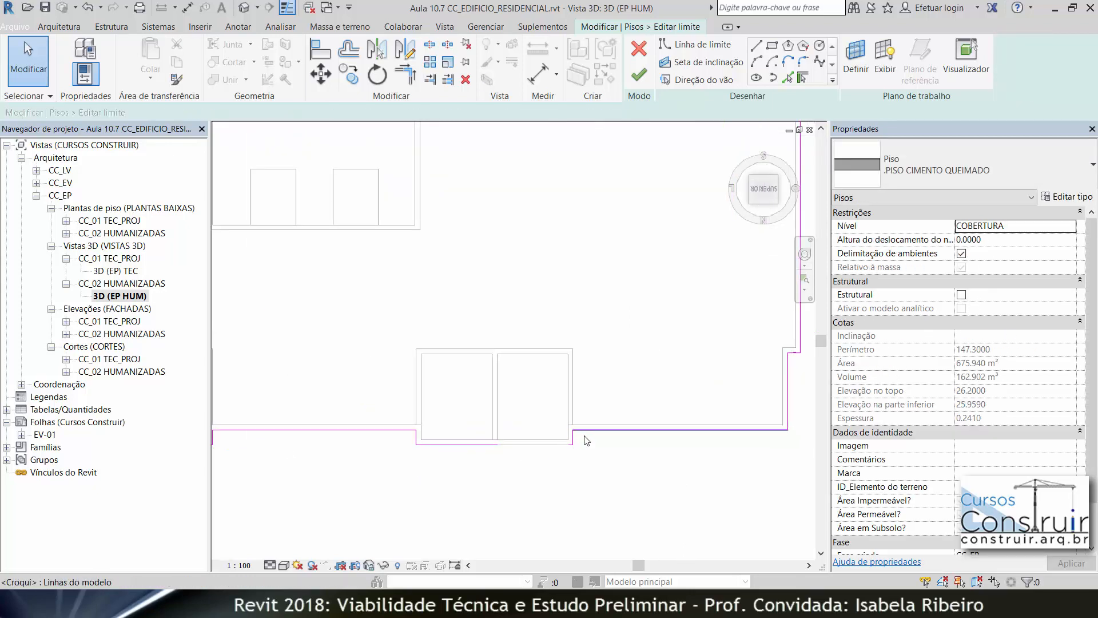
{"action": "left_click", "coordinate": [568, 443]}
Trim the lower-right shaft's outer edge to its side line so the boundary closes across the shaft.
{"action": "key", "text": "t"}
{"action": "key", "text": "r"}
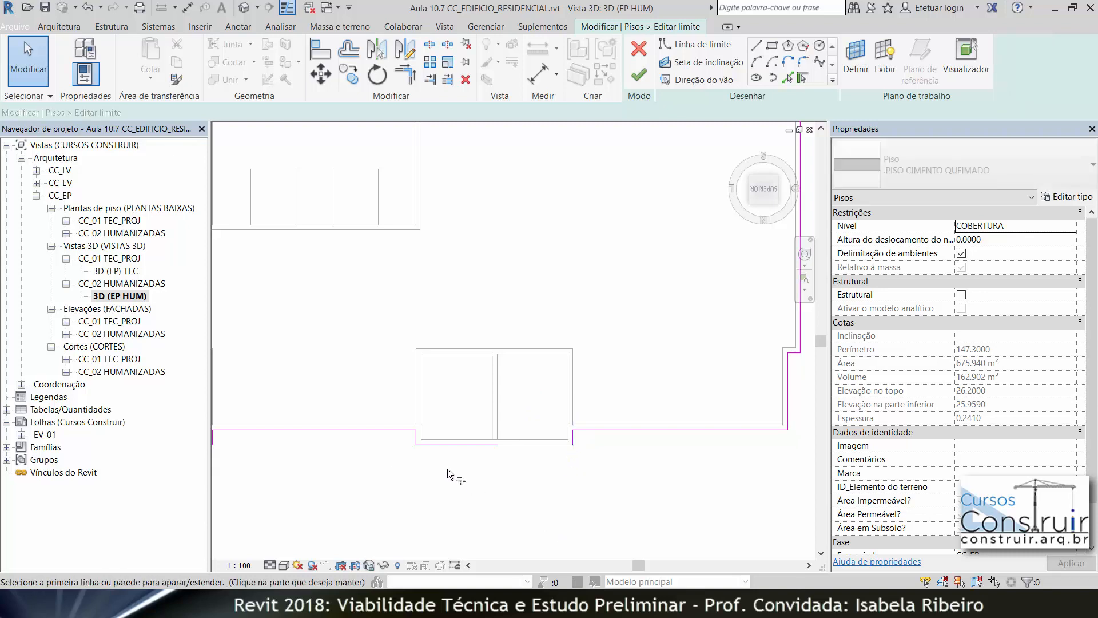
{"action": "left_click", "coordinate": [481, 444]}
{"action": "left_click", "coordinate": [570, 441]}
{"action": "scroll", "coordinate": [502, 460], "scroll_direction": "down", "scroll_amount": 2}
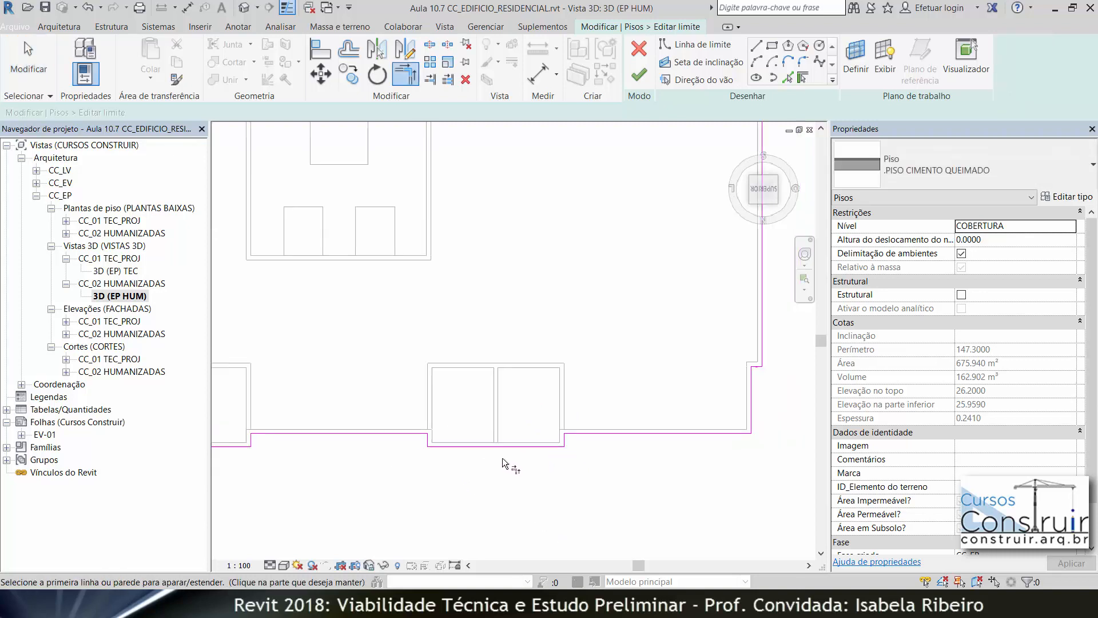
Extend the lower-left shaft's outer edge to its side line to close the floor boundary there.
{"action": "middle_click_drag", "start_coordinate": [502, 460], "coordinate": [510, 379]}
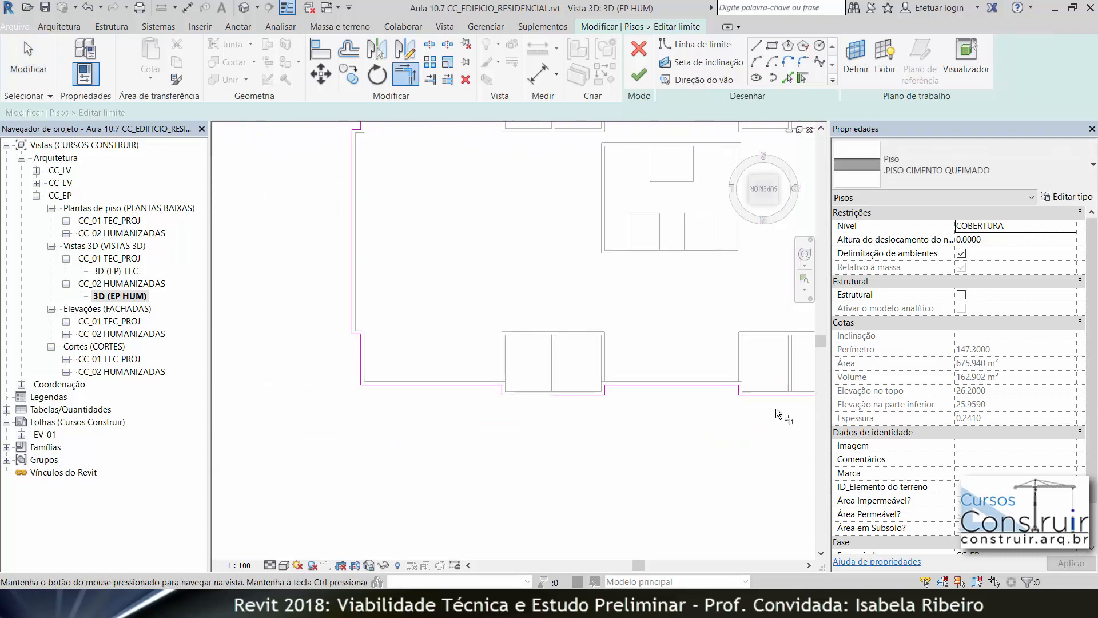
{"action": "left_click", "coordinate": [500, 385]}
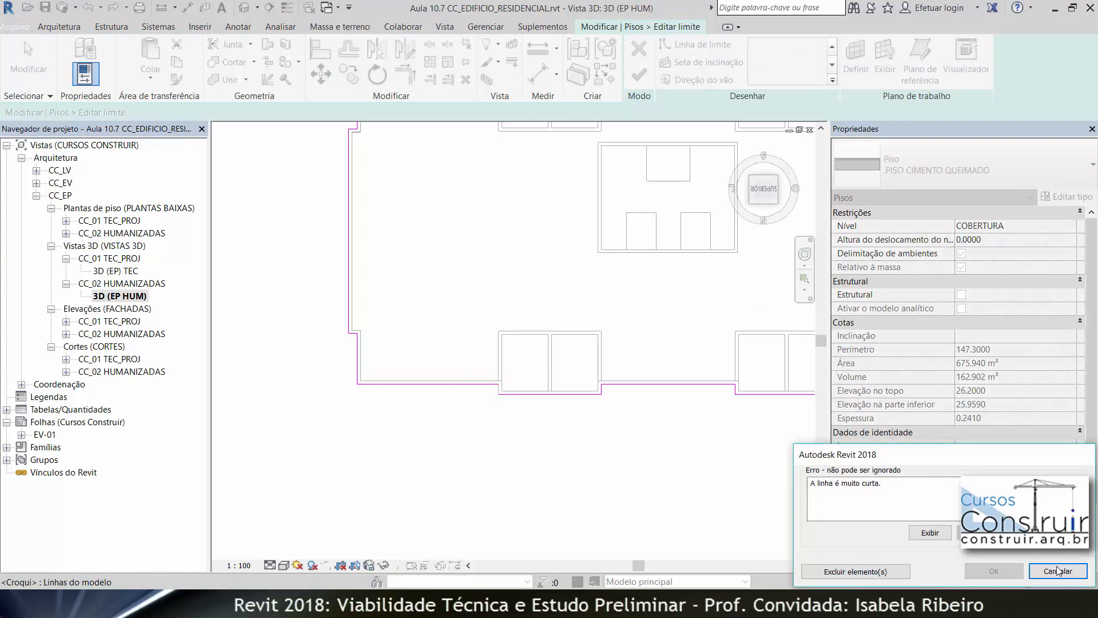
{"action": "left_click", "coordinate": [855, 571]}
{"action": "scroll", "coordinate": [560, 409], "scroll_direction": "up", "scroll_amount": 3}
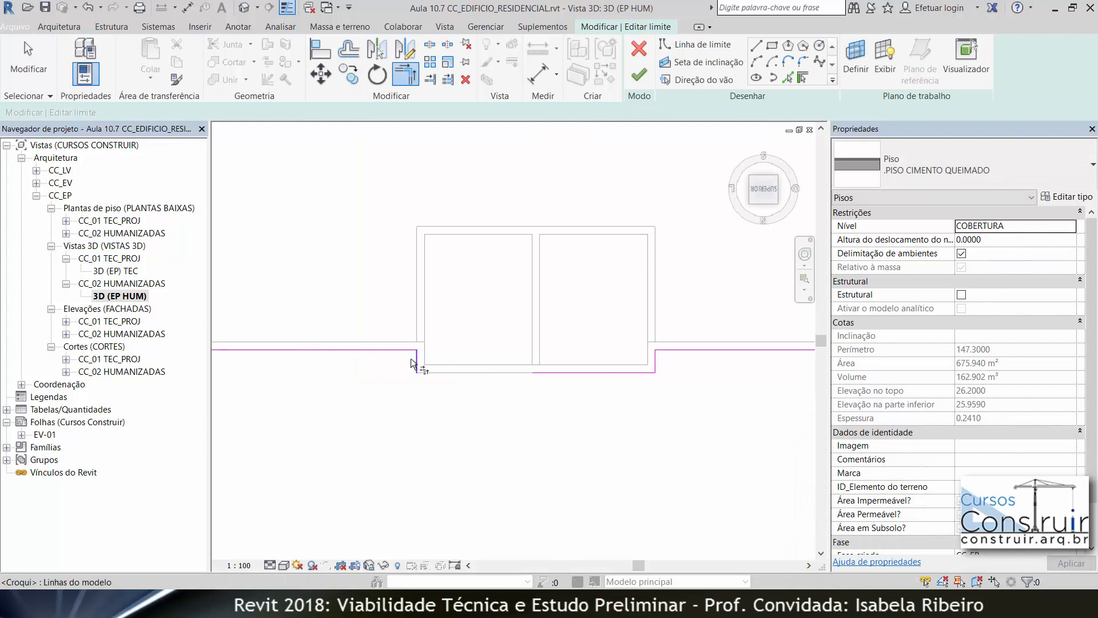
{"action": "scroll", "coordinate": [617, 410], "scroll_direction": "down", "scroll_amount": 3}
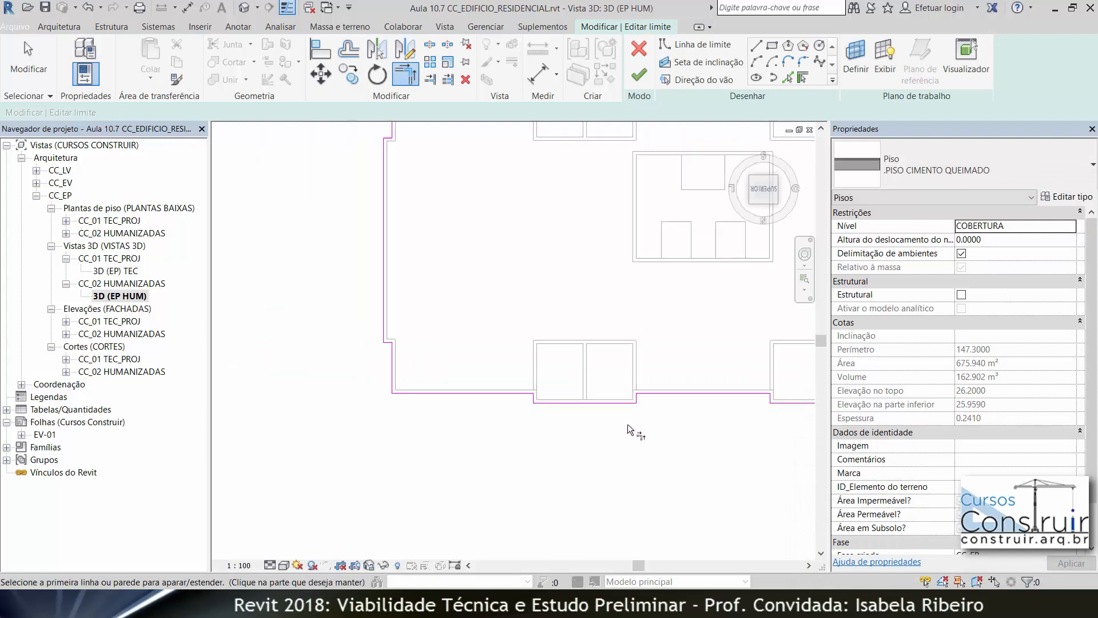
Sketch a rectangular opening about 8.00 by 6.24 m along the inner faces of the central core walls and finish the boundary edit.
{"action": "scroll", "coordinate": [687, 276], "scroll_direction": "down", "scroll_amount": 2}
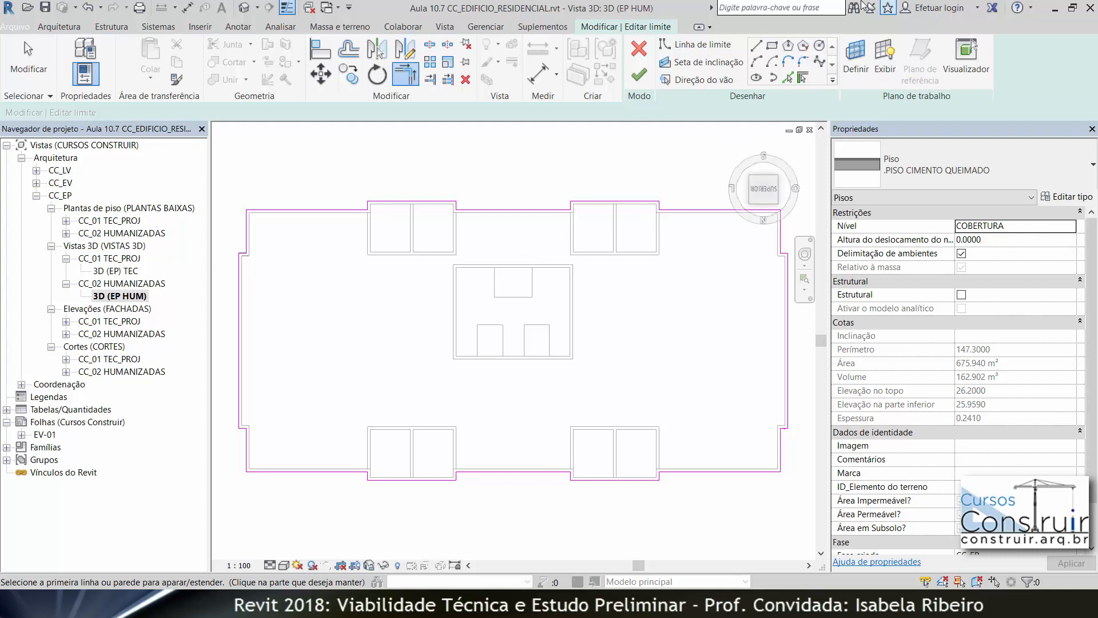
{"action": "left_click", "coordinate": [771, 47]}
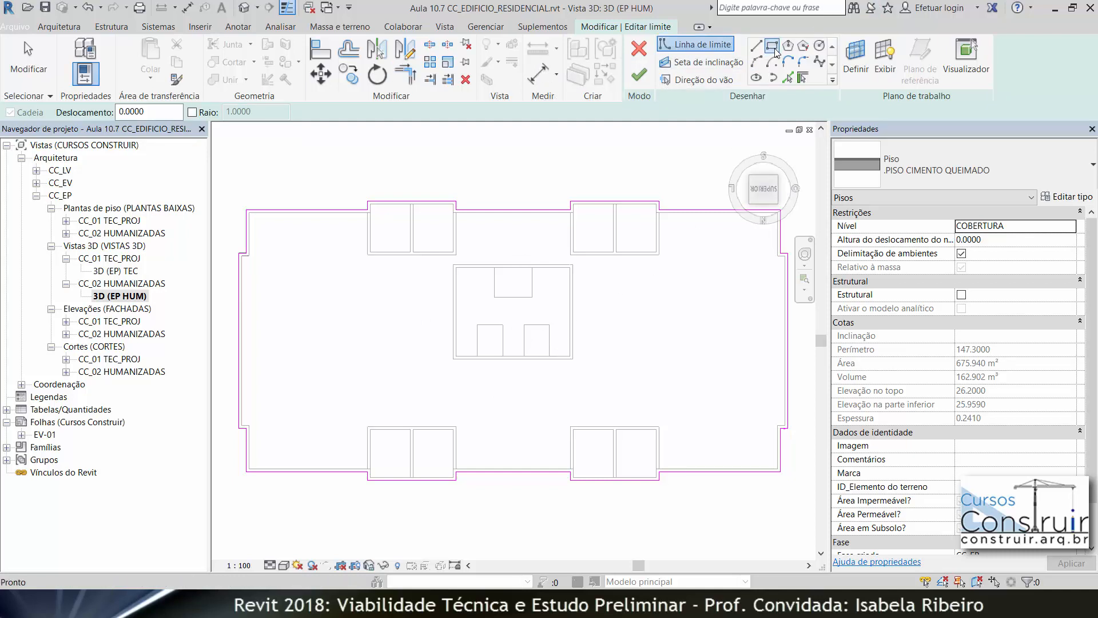
{"action": "scroll", "coordinate": [467, 301], "scroll_direction": "up", "scroll_amount": 3}
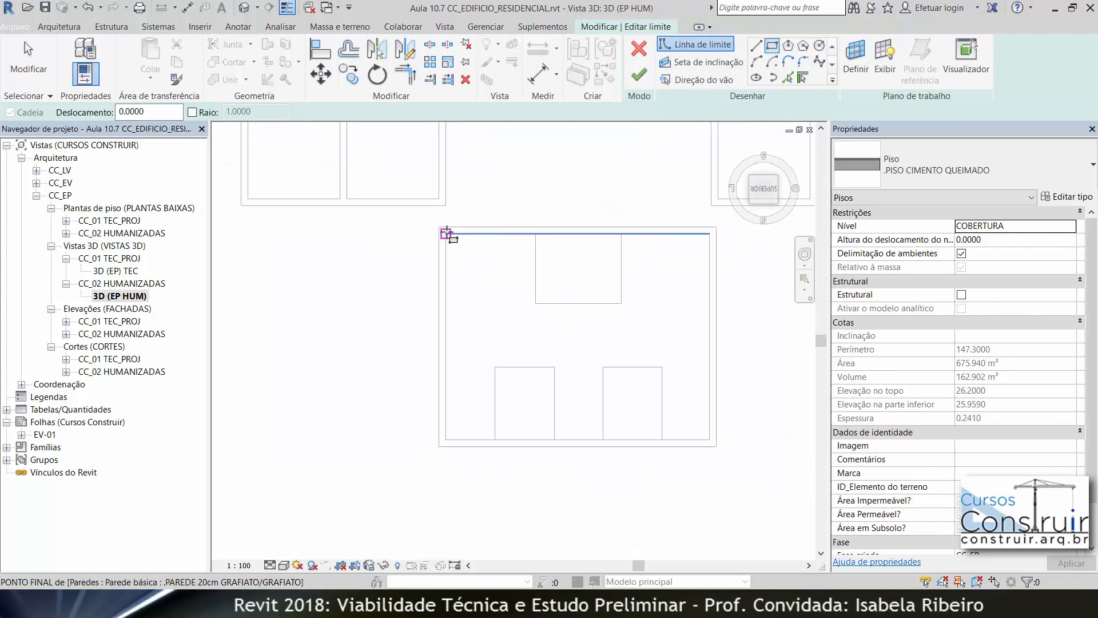
{"action": "left_click", "coordinate": [445, 233]}
{"action": "left_click", "coordinate": [710, 439]}
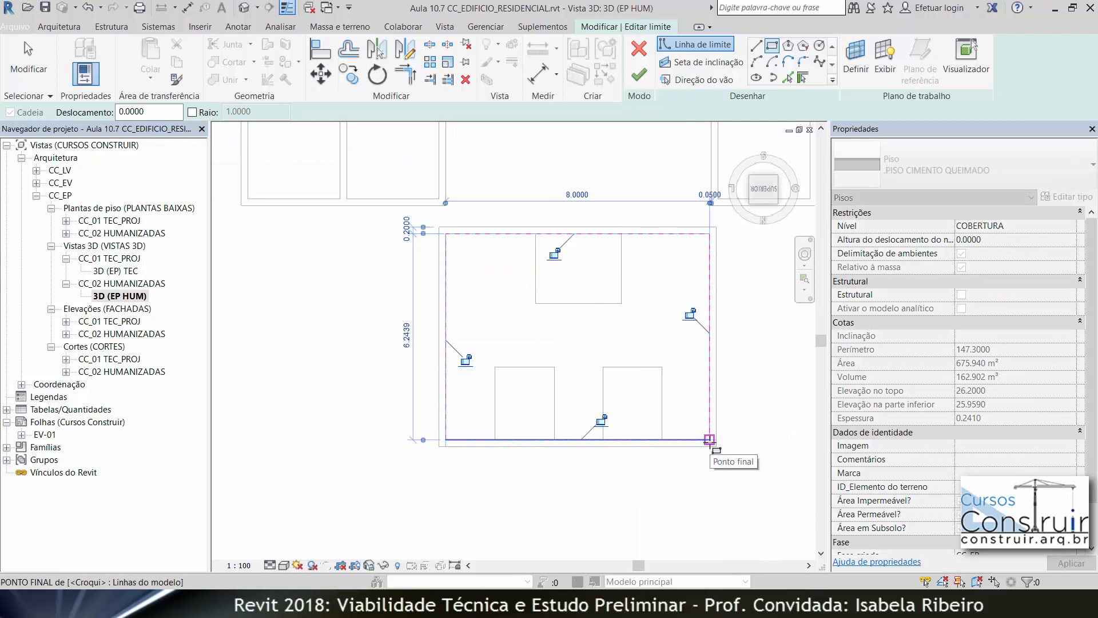
{"action": "scroll", "coordinate": [526, 437], "scroll_direction": "down", "scroll_amount": 4}
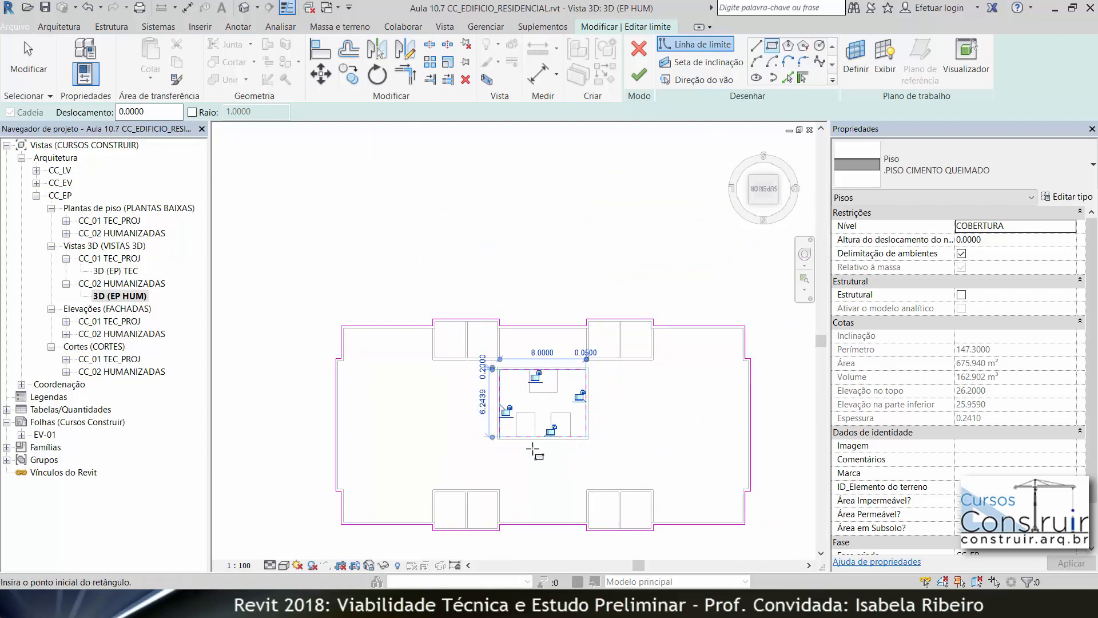
{"action": "left_click", "coordinate": [639, 75]}
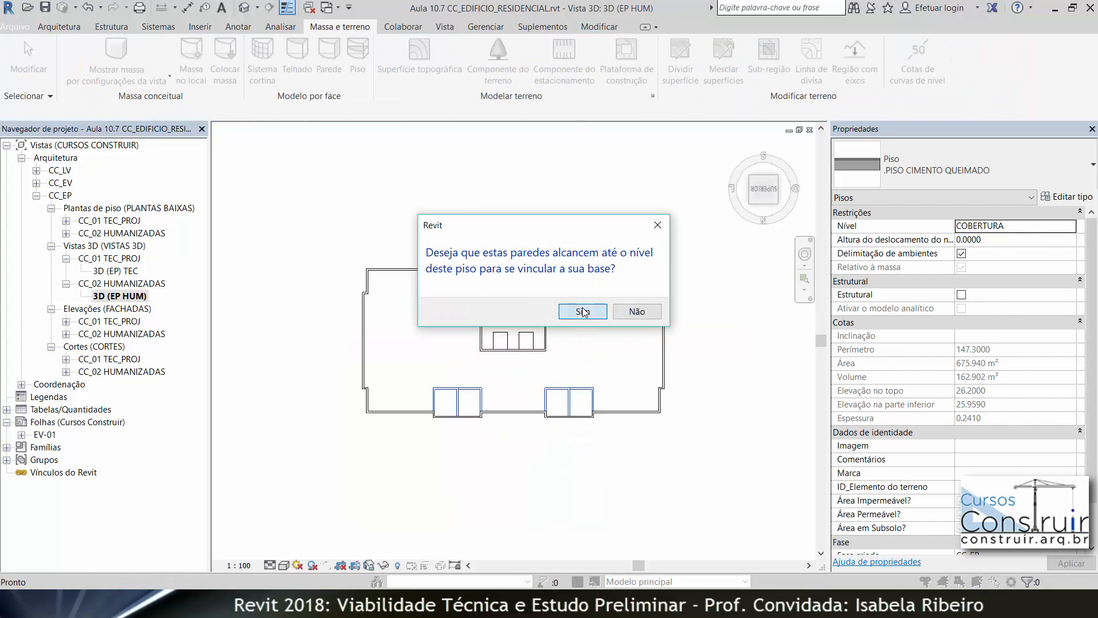
Attach the walls below to the COBERTURA floor's underside and show the 3D (EP HUM) view in the Realista visual style.
{"action": "left_click", "coordinate": [582, 312]}
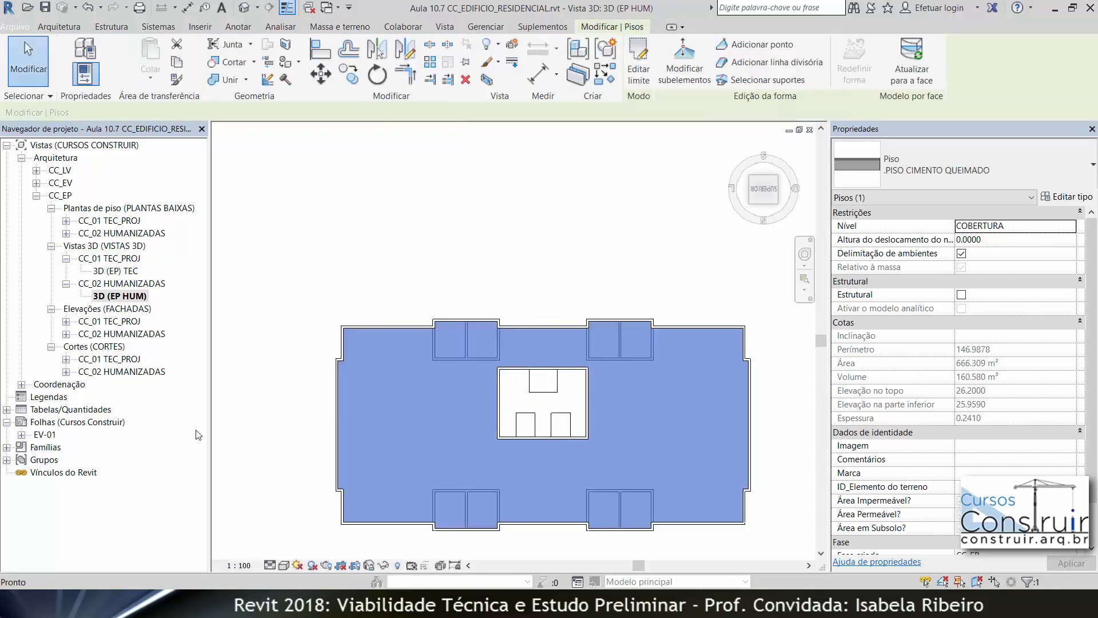
{"action": "left_click", "coordinate": [286, 566]}
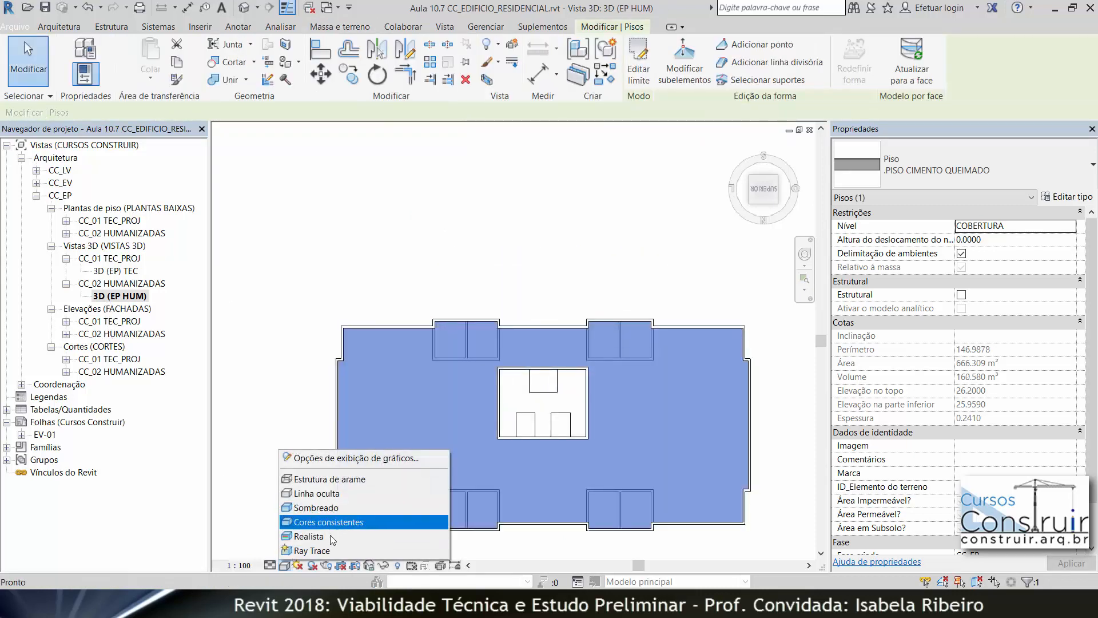
{"action": "left_click", "coordinate": [331, 535]}
{"action": "left_click", "coordinate": [544, 165]}
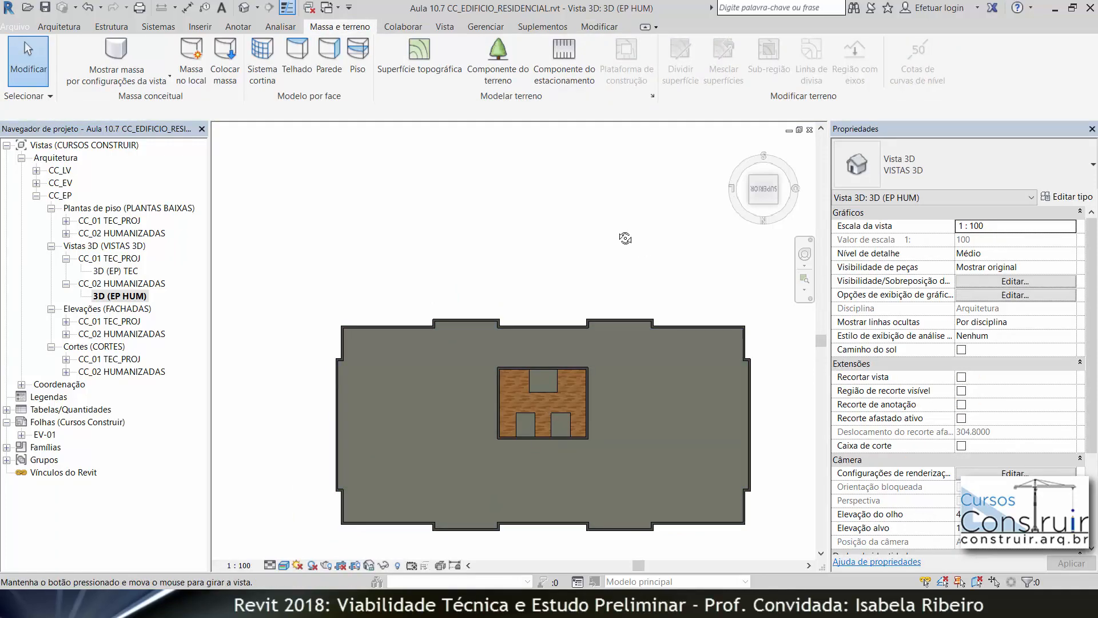
{"action": "middle_click_drag", "start_coordinate": [625, 235], "coordinate": [640, 258], "text": "shift"}
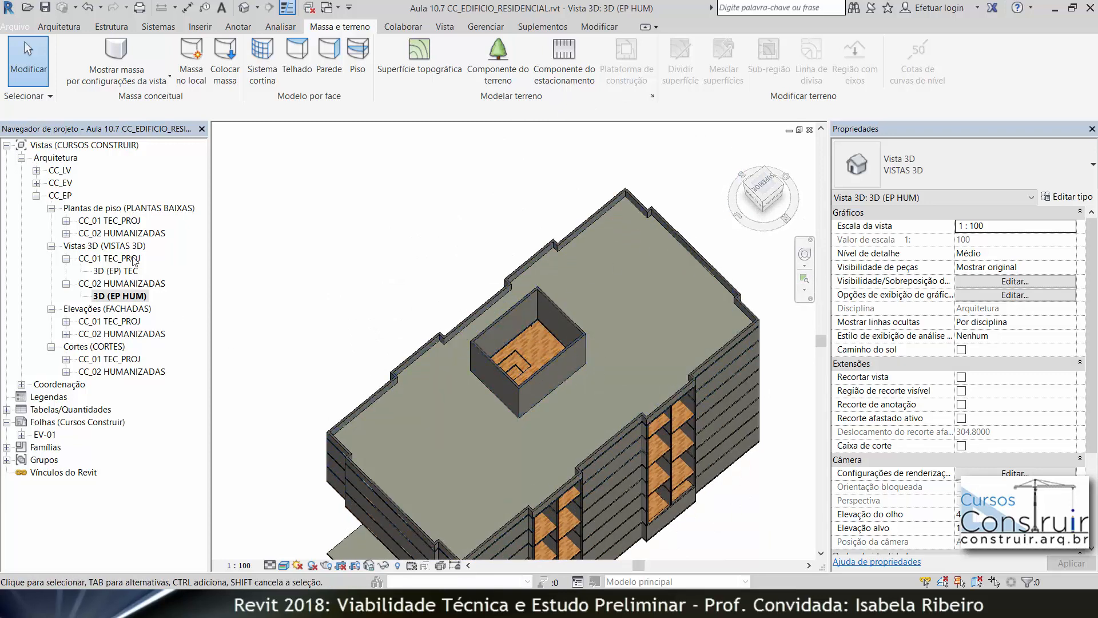
Open the COBERTURA (EP HUM) floor plan at the central core.
{"action": "left_click", "coordinate": [67, 220]}
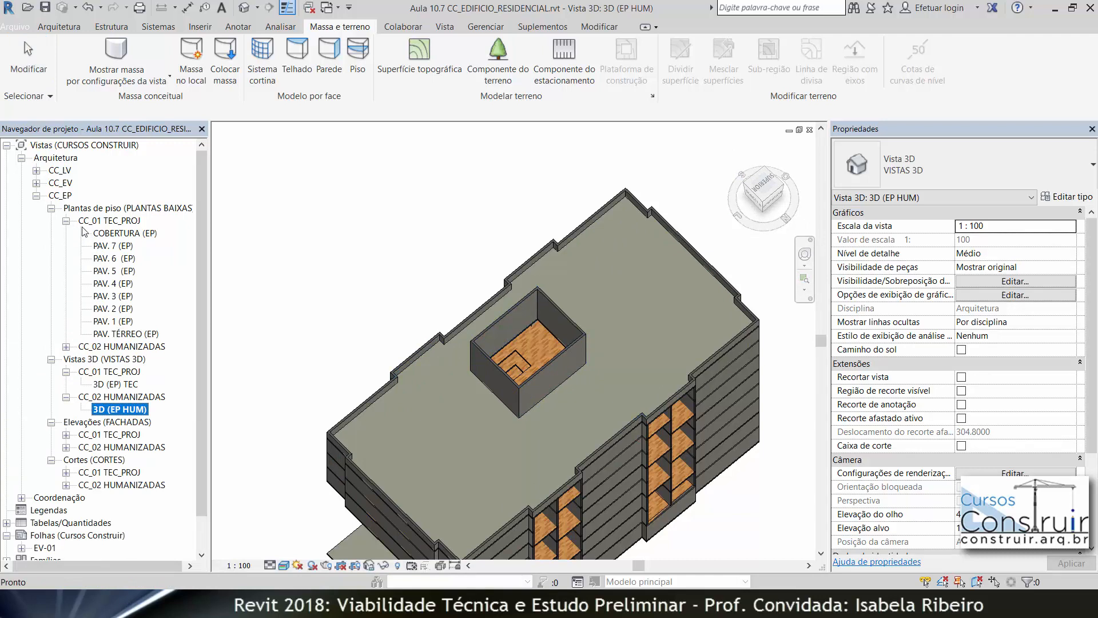
{"action": "left_click", "coordinate": [66, 346]}
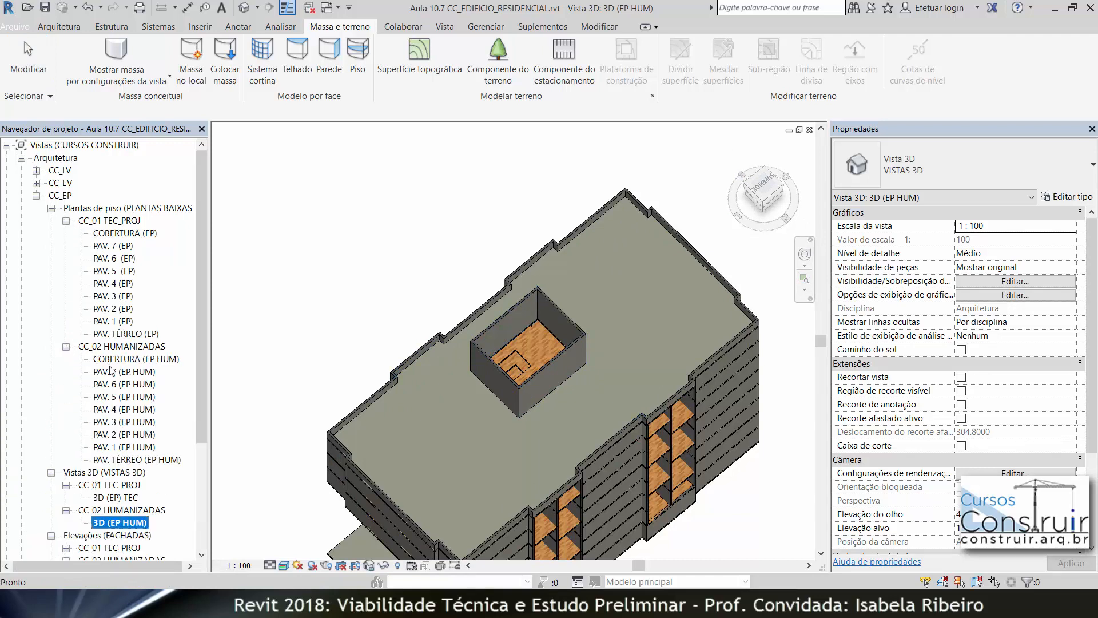
{"action": "double_click", "coordinate": [120, 360]}
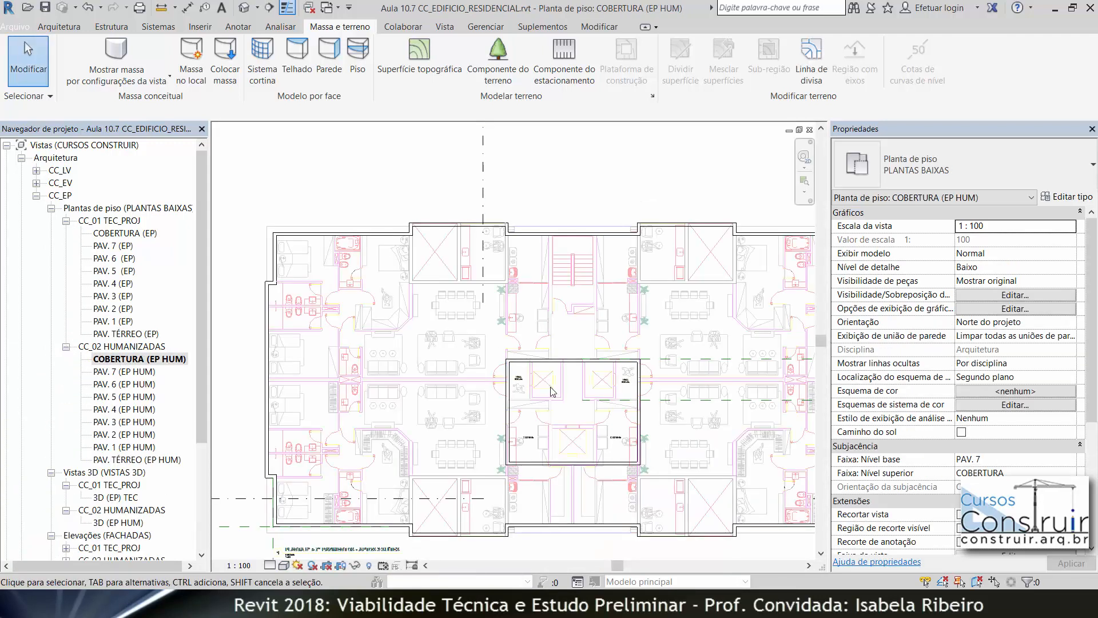
{"action": "middle_click_drag", "start_coordinate": [515, 360], "coordinate": [422, 268]}
{"action": "scroll", "coordinate": [419, 277], "scroll_direction": "up", "scroll_amount": 1}
{"action": "scroll", "coordinate": [419, 278], "scroll_direction": "up", "scroll_amount": 3}
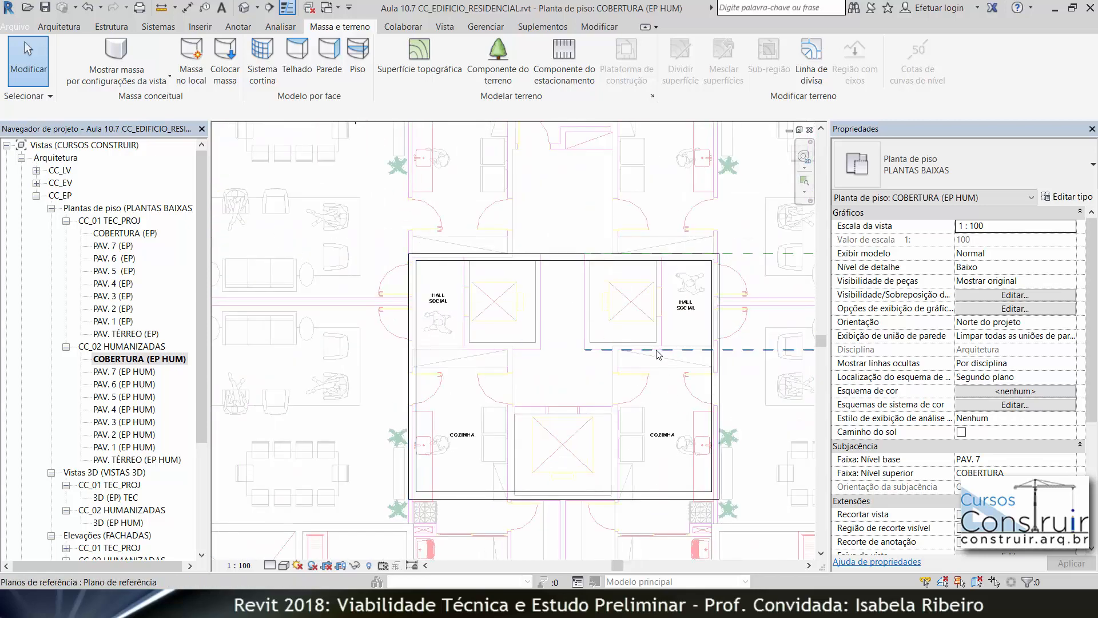
Create a .PISO CIMENTO QUEIMADO floor from a rectangle about 8.00 by 6.24 m along the inner faces of the central core walls.
{"action": "left_click", "coordinate": [60, 27]}
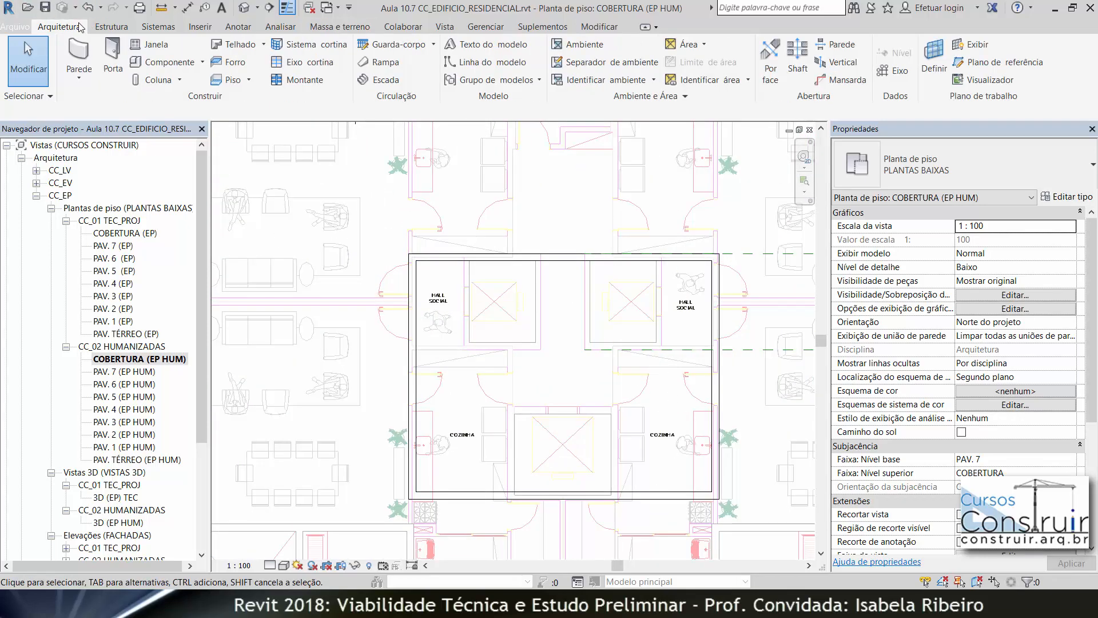
{"action": "left_click", "coordinate": [233, 80]}
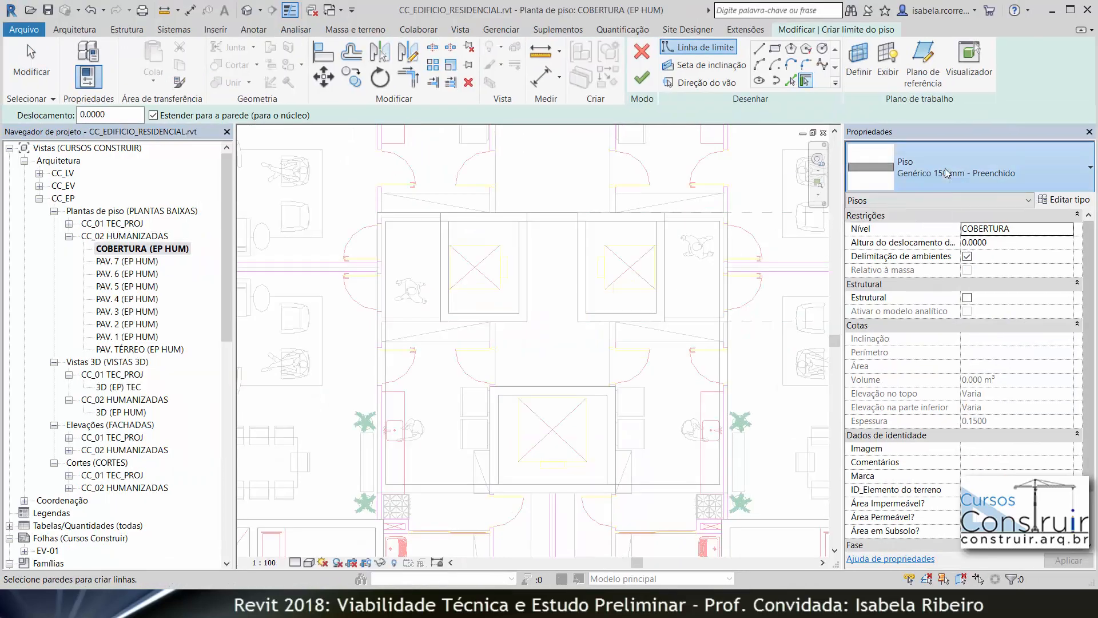
{"action": "left_click", "coordinate": [946, 173]}
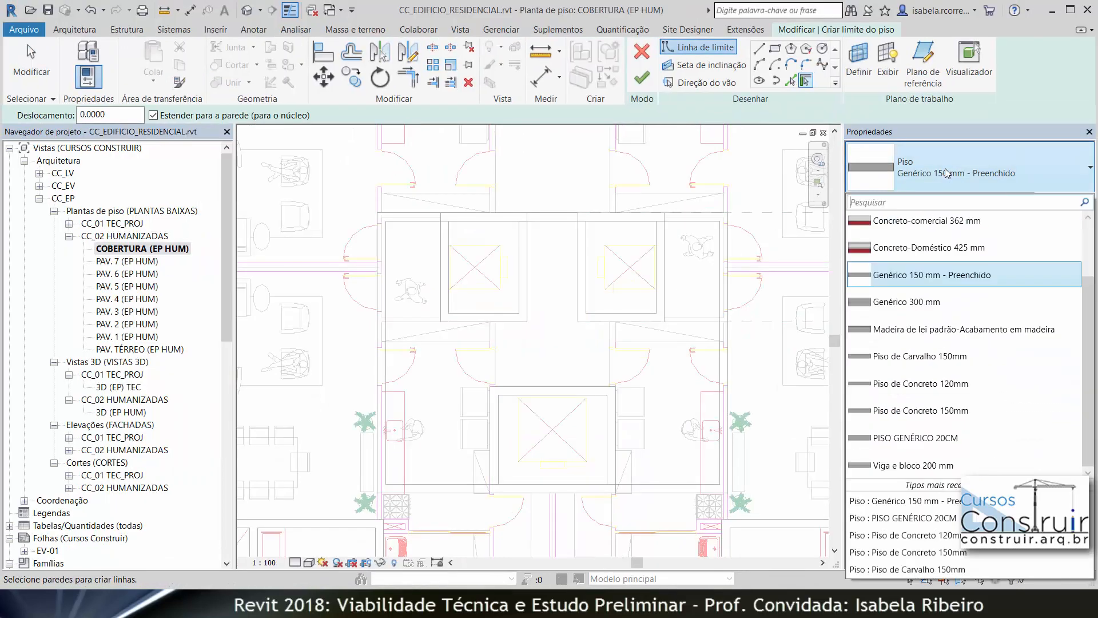
{"action": "left_click", "coordinate": [965, 437]}
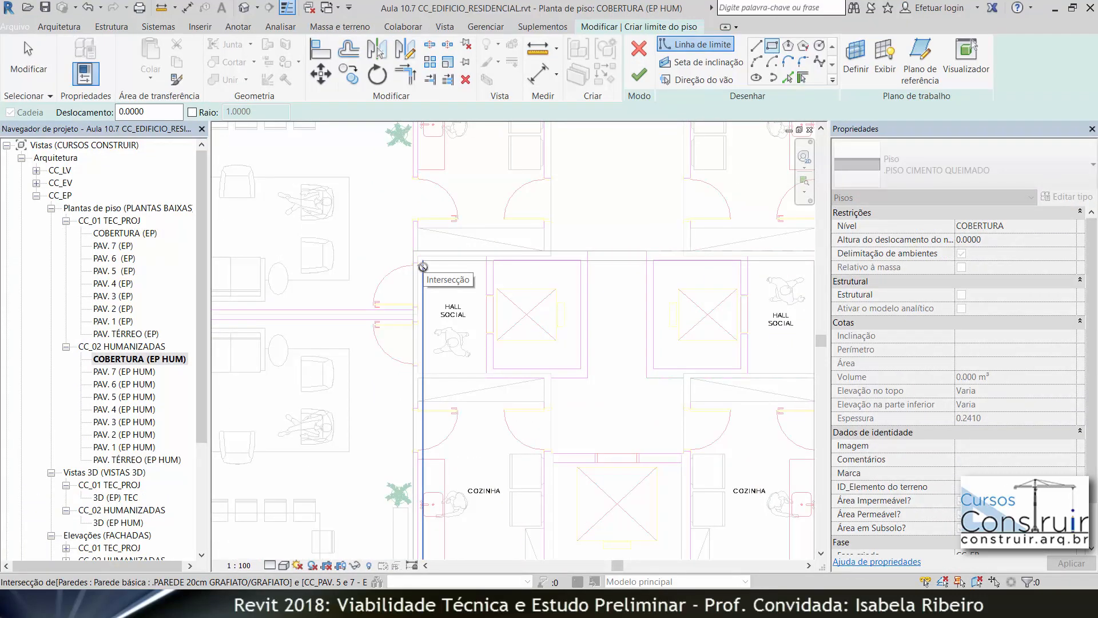
{"action": "left_click", "coordinate": [422, 263]}
{"action": "scroll", "coordinate": [601, 474], "scroll_direction": "down", "scroll_amount": 2}
{"action": "middle_click_drag", "start_coordinate": [601, 475], "coordinate": [422, 259]}
{"action": "left_click", "coordinate": [545, 309]}
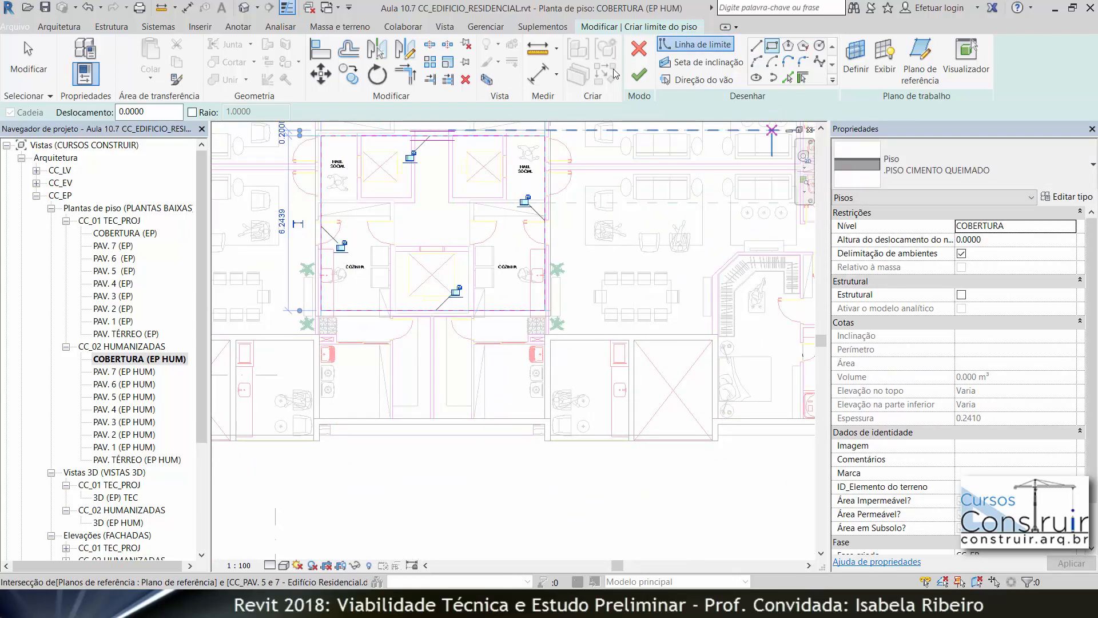
{"action": "left_click", "coordinate": [639, 76]}
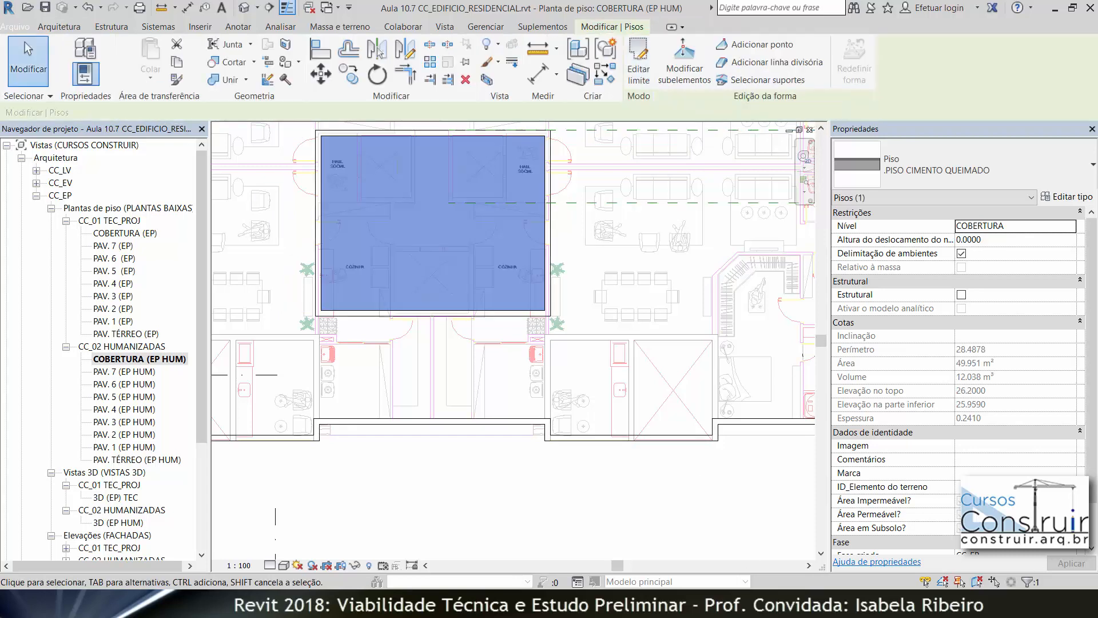
Set the core floor's height offset from the COBERTURA level to 5.7 and return to the 3D (EP HUM) view.
{"action": "left_click", "coordinate": [1028, 243]}
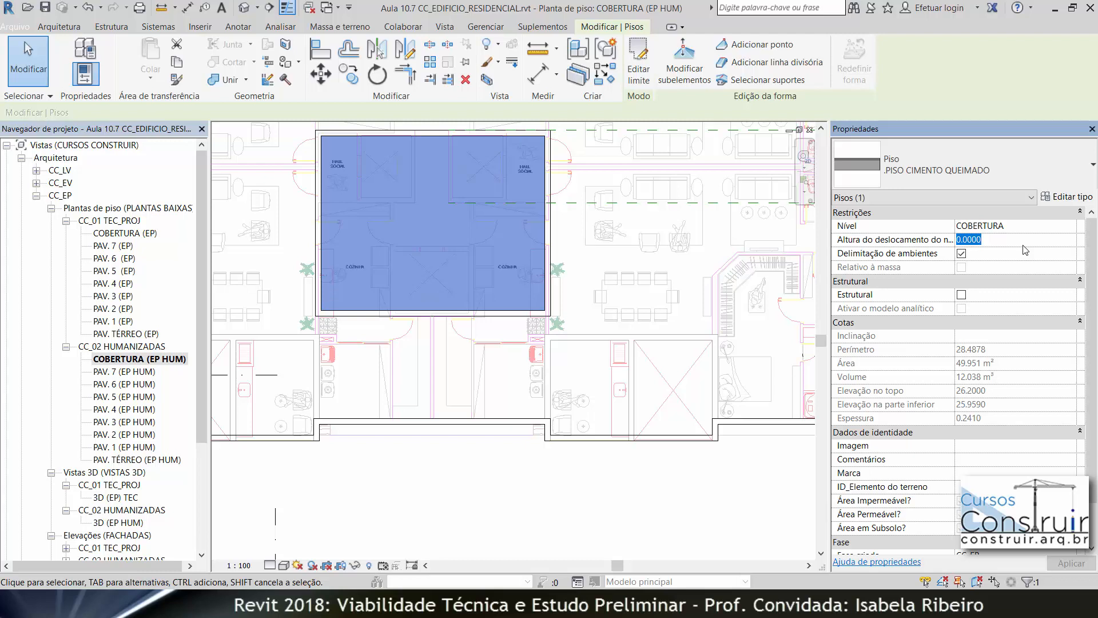
{"action": "type", "text": "5.7"}
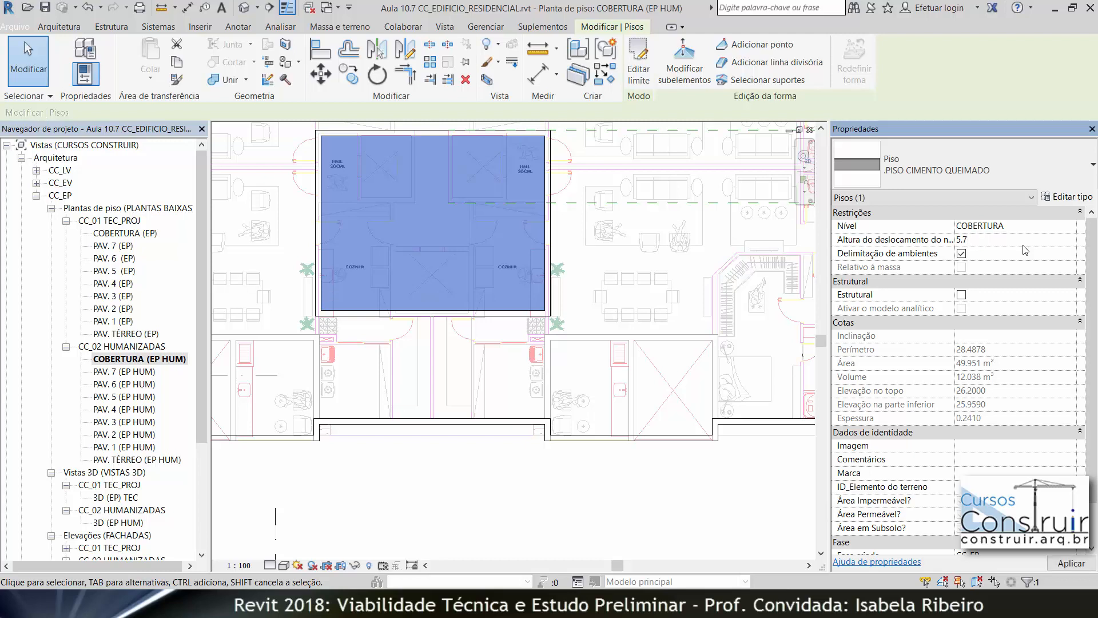
{"action": "key", "text": "Return"}
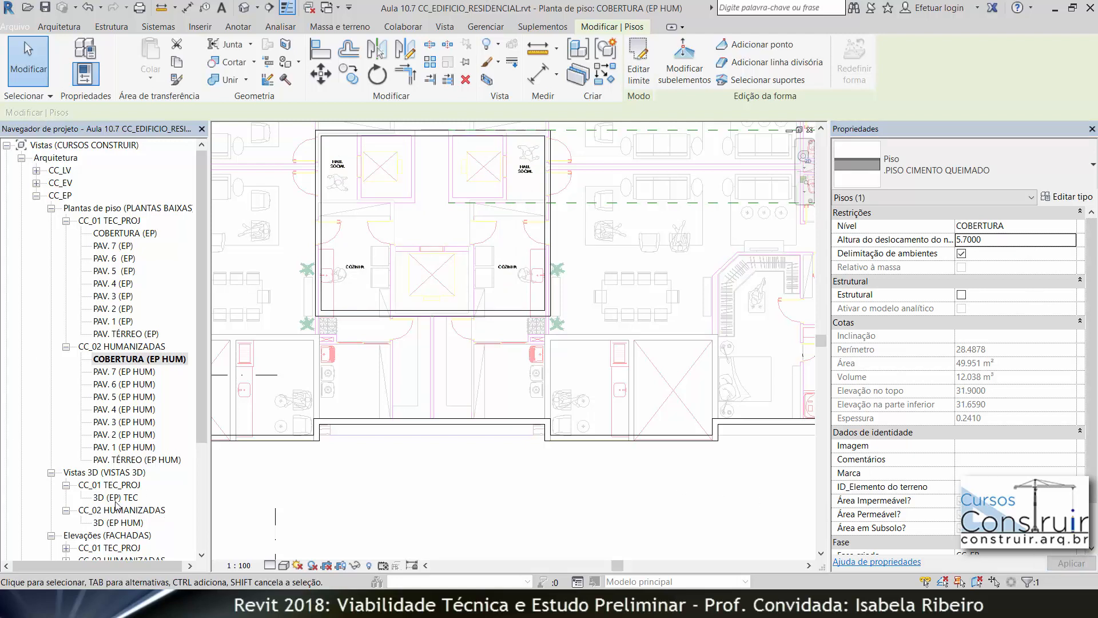
{"action": "double_click", "coordinate": [119, 522]}
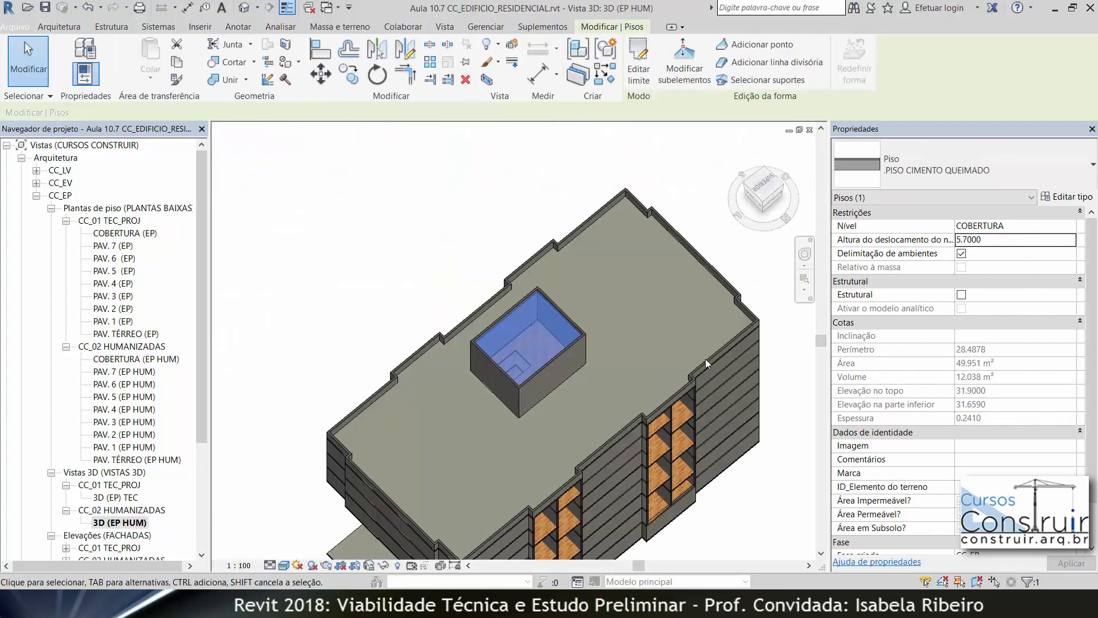
{"action": "left_click", "coordinate": [377, 150]}
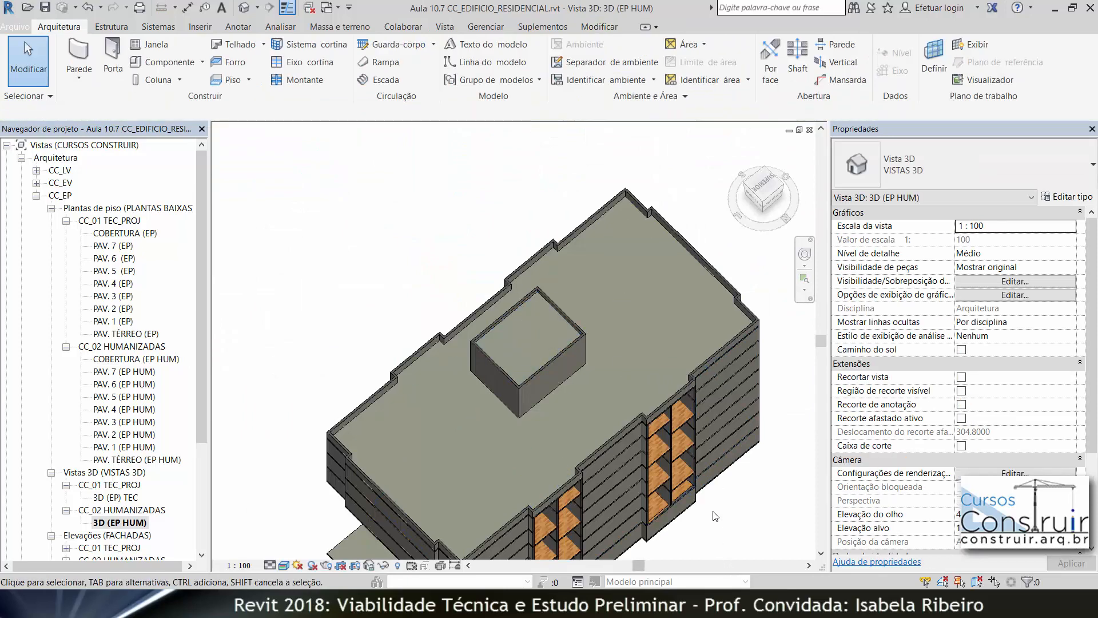
Examine the raised floor inside the central core, the PAV. TÉRREO floor slab and the overall building in 3D.
{"action": "middle_click_drag", "start_coordinate": [709, 503], "coordinate": [536, 256], "text": "shift"}
{"action": "scroll", "coordinate": [547, 261], "scroll_direction": "up", "scroll_amount": 5}
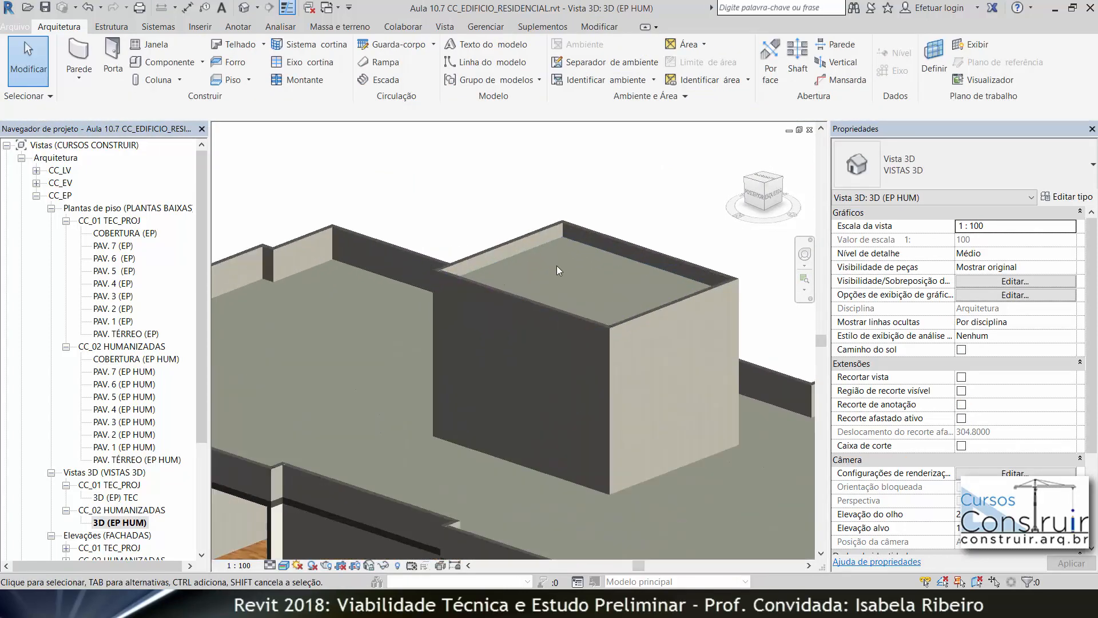
{"action": "left_click", "coordinate": [565, 239]}
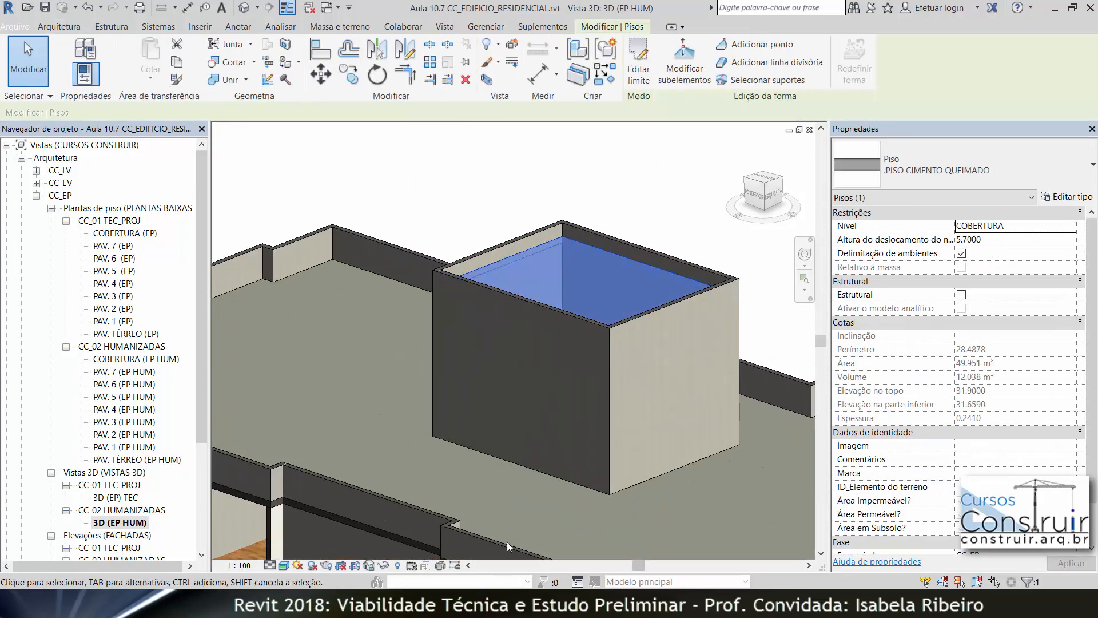
{"action": "left_click", "coordinate": [354, 269]}
{"action": "left_click", "coordinate": [396, 182]}
{"action": "scroll", "coordinate": [458, 269], "scroll_direction": "down", "scroll_amount": 3}
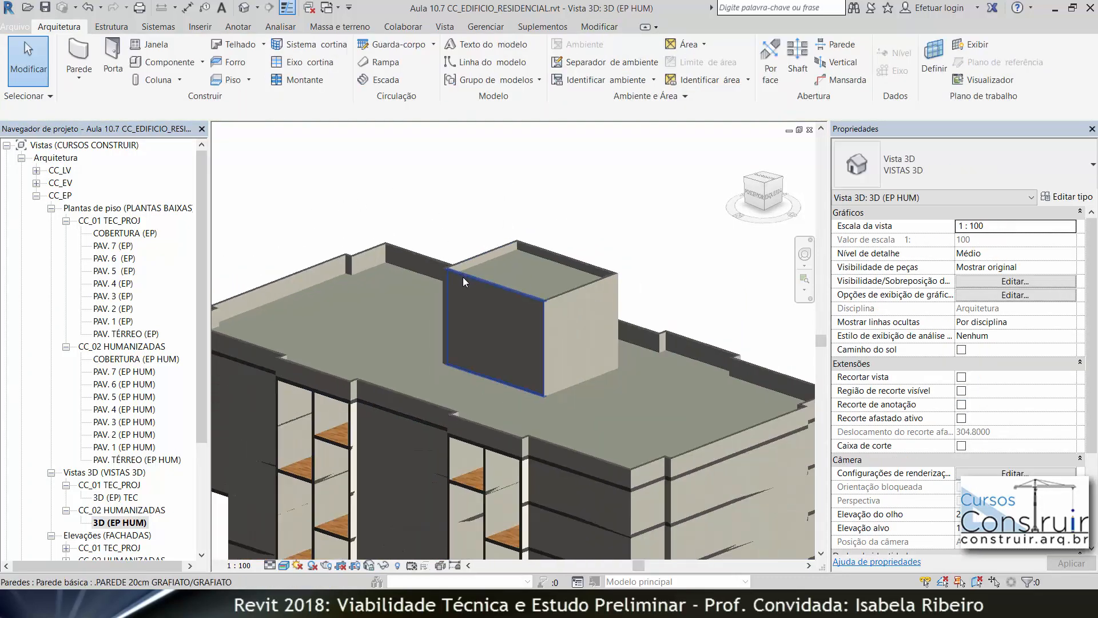
{"action": "scroll", "coordinate": [463, 277], "scroll_direction": "down", "scroll_amount": 3}
{"action": "scroll", "coordinate": [462, 349], "scroll_direction": "up", "scroll_amount": 6}
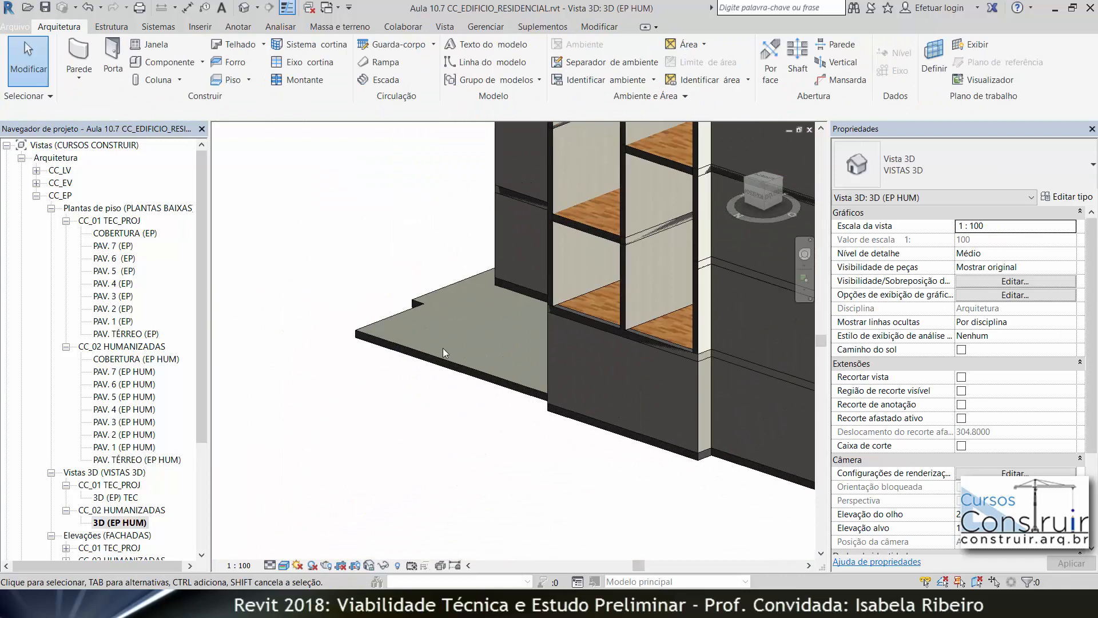
{"action": "left_click", "coordinate": [418, 308]}
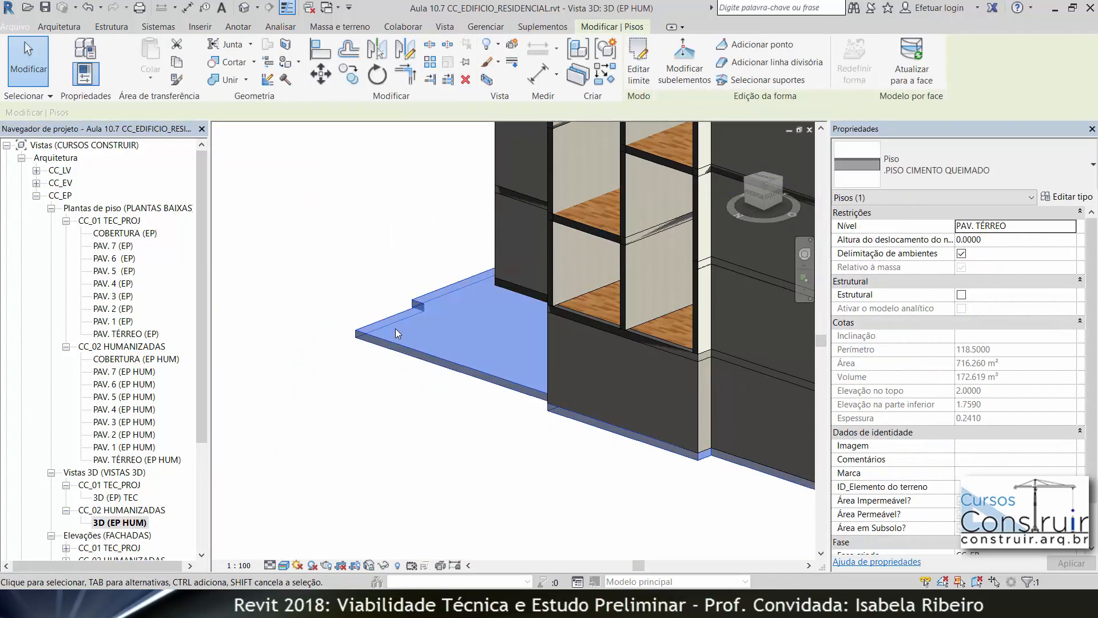
{"action": "key", "text": "Escape"}
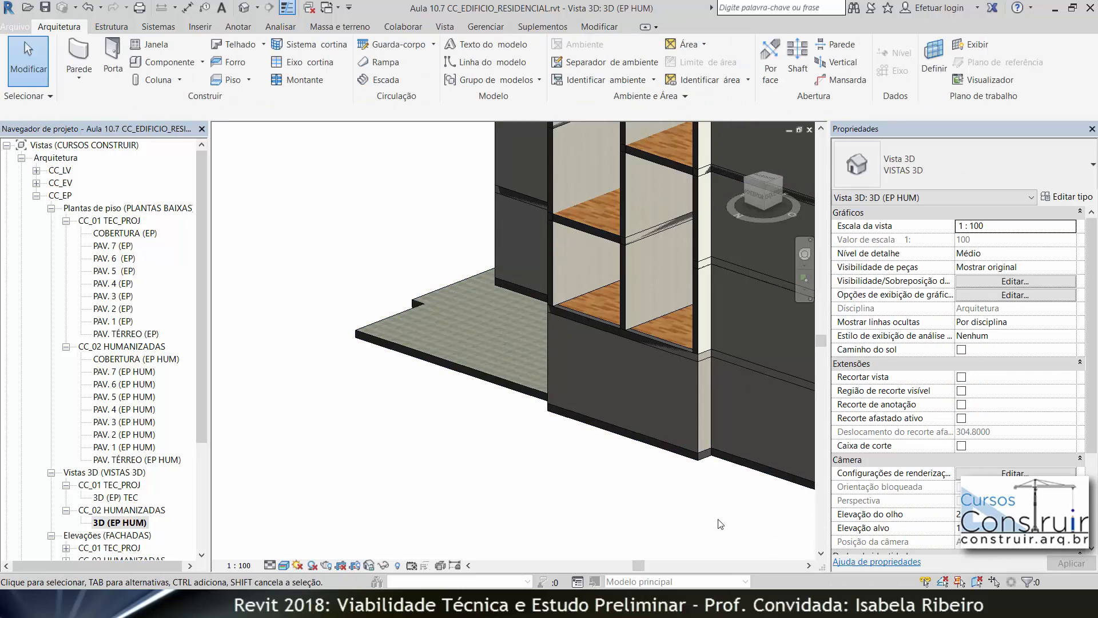
{"action": "scroll", "coordinate": [667, 422], "scroll_direction": "down", "scroll_amount": 5}
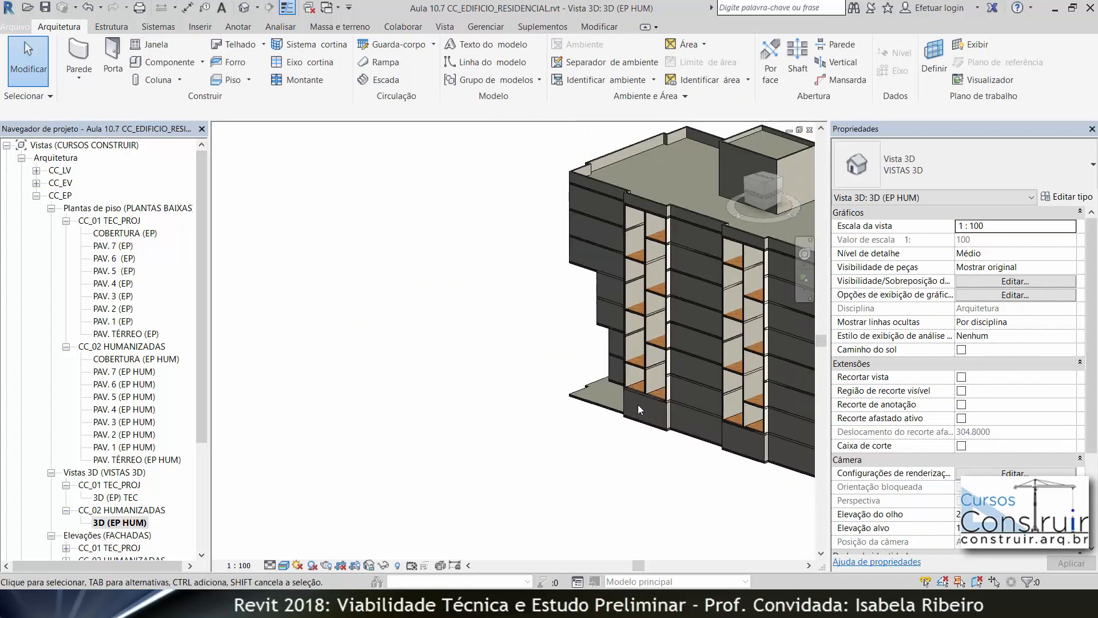
{"action": "middle_click_drag", "start_coordinate": [638, 409], "coordinate": [444, 397]}
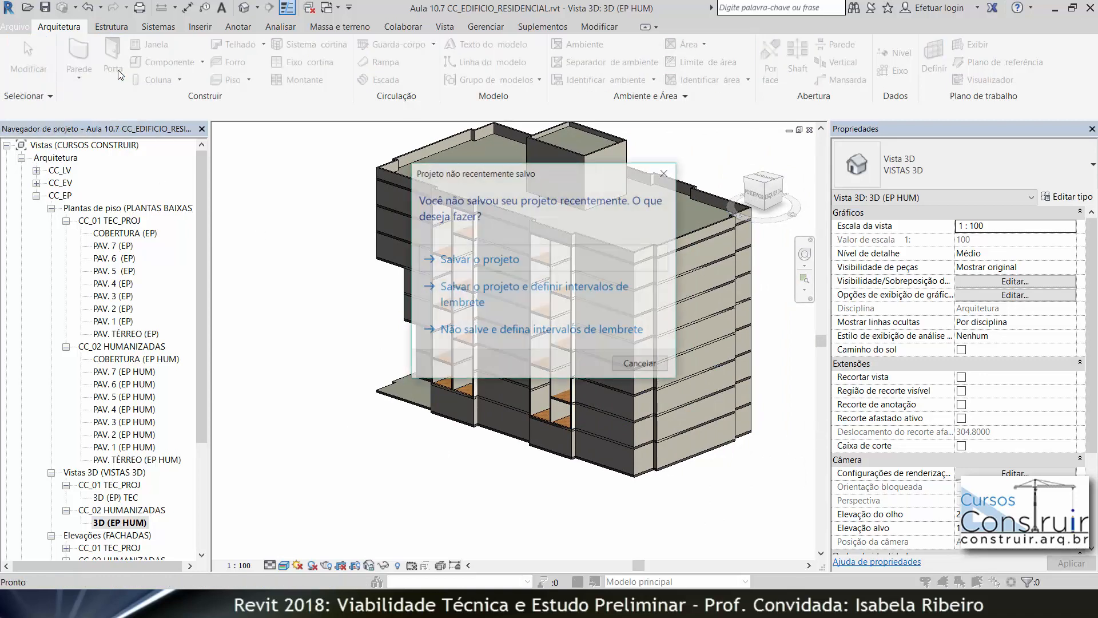
Save the project and start loading a family for door placement.
{"action": "left_click", "coordinate": [609, 264]}
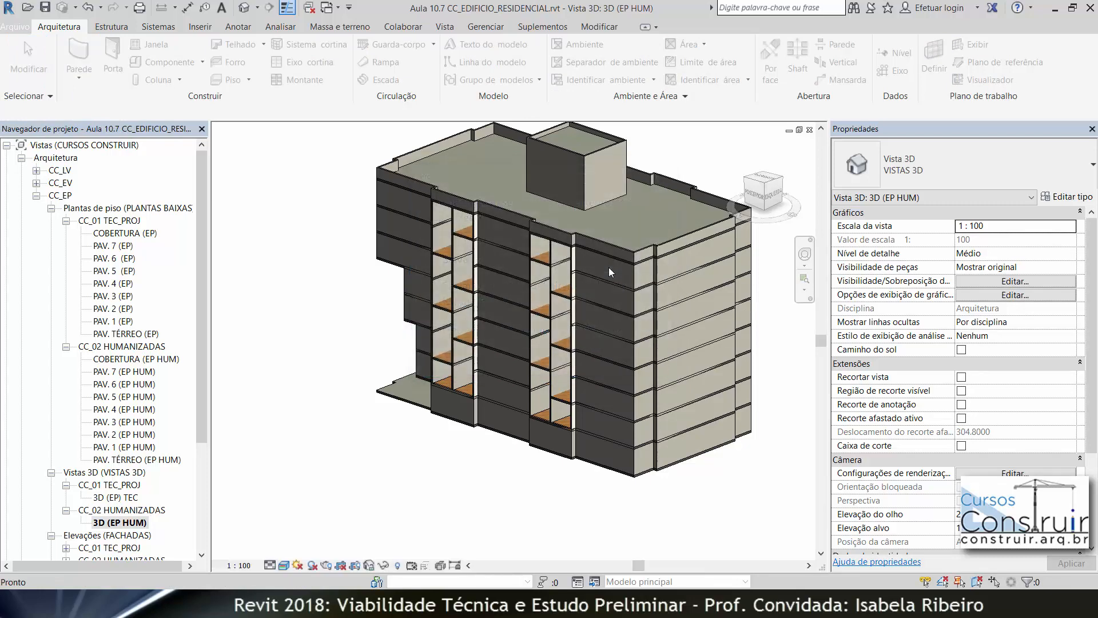
{"action": "key", "text": "d"}
{"action": "key", "text": "r"}
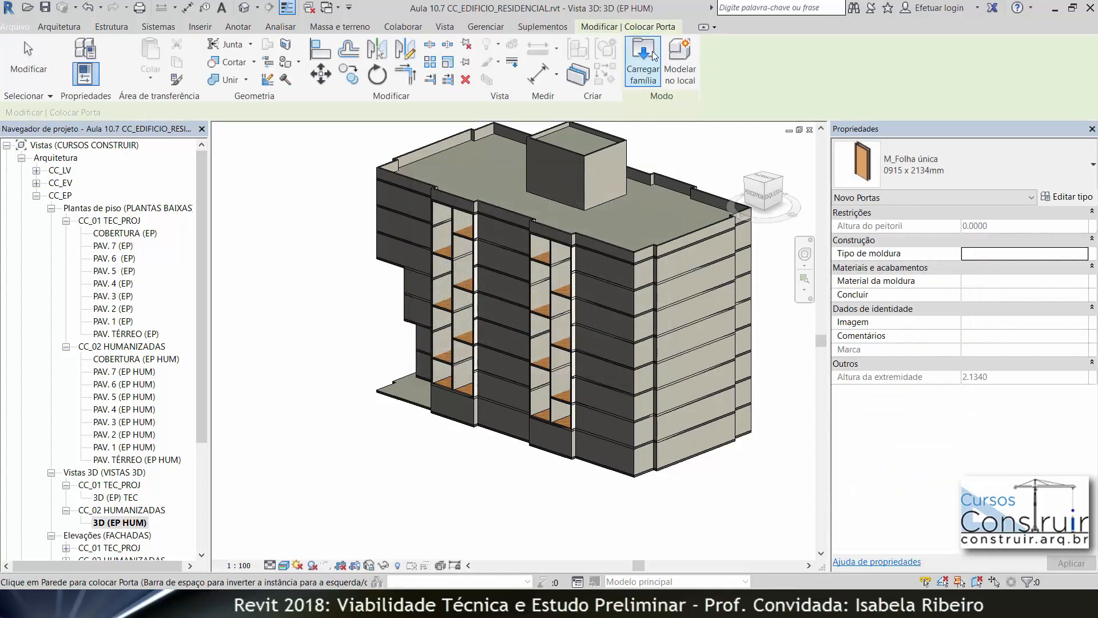
{"action": "left_click", "coordinate": [655, 57]}
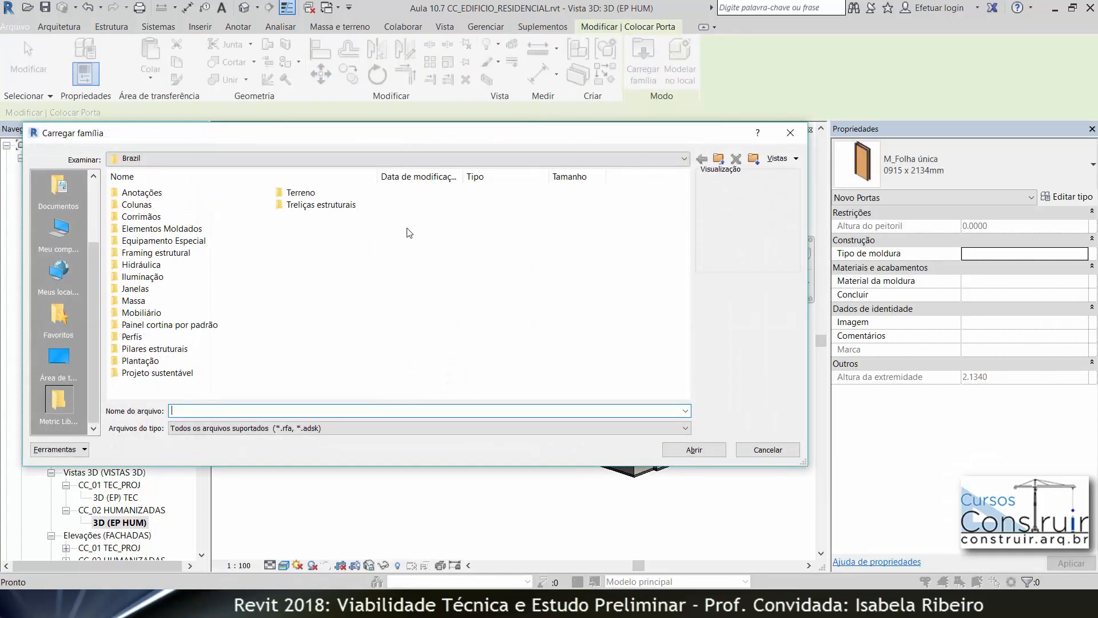
Browse from the documents folder through 1. VIABILIDADE TÉCNICA E ESTUDO PRELIMINAR and MÓDULO 10 to the RESIDENCIAL folder's COMPONENTES subfolder.
{"action": "left_click_drag", "start_coordinate": [409, 136], "coordinate": [602, 125]}
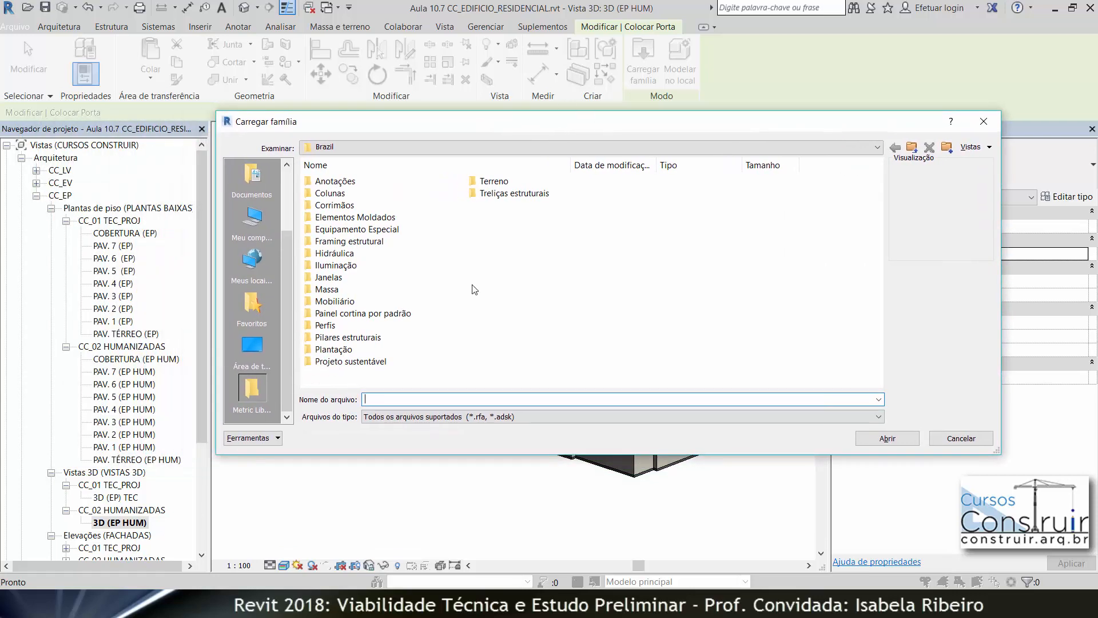
{"action": "left_click", "coordinate": [241, 187]}
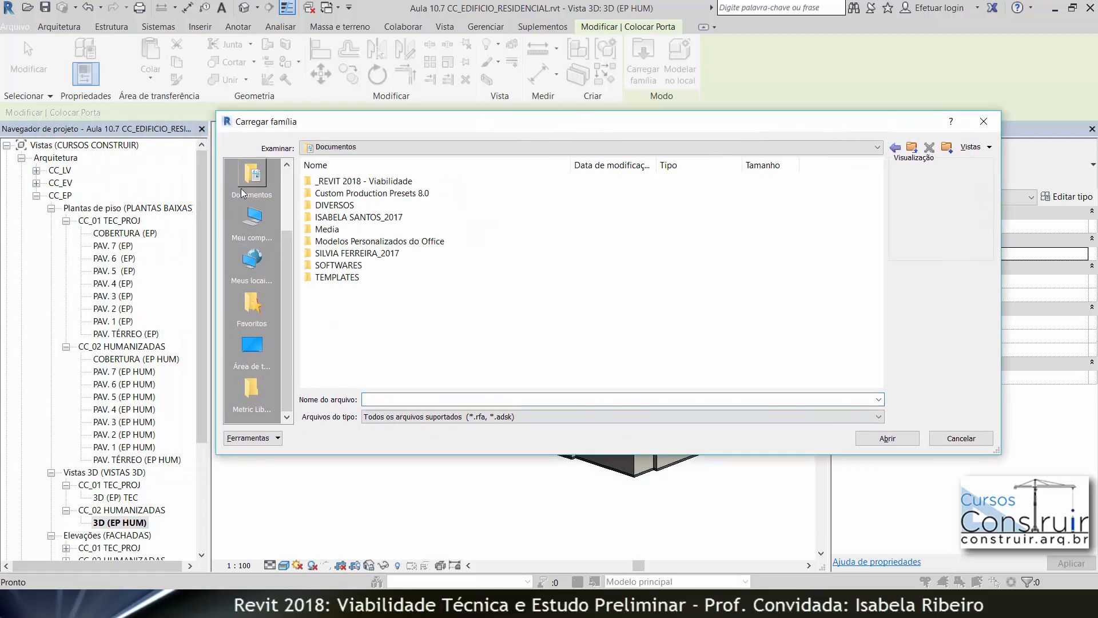
{"action": "double_click", "coordinate": [392, 218]}
{"action": "double_click", "coordinate": [357, 182]}
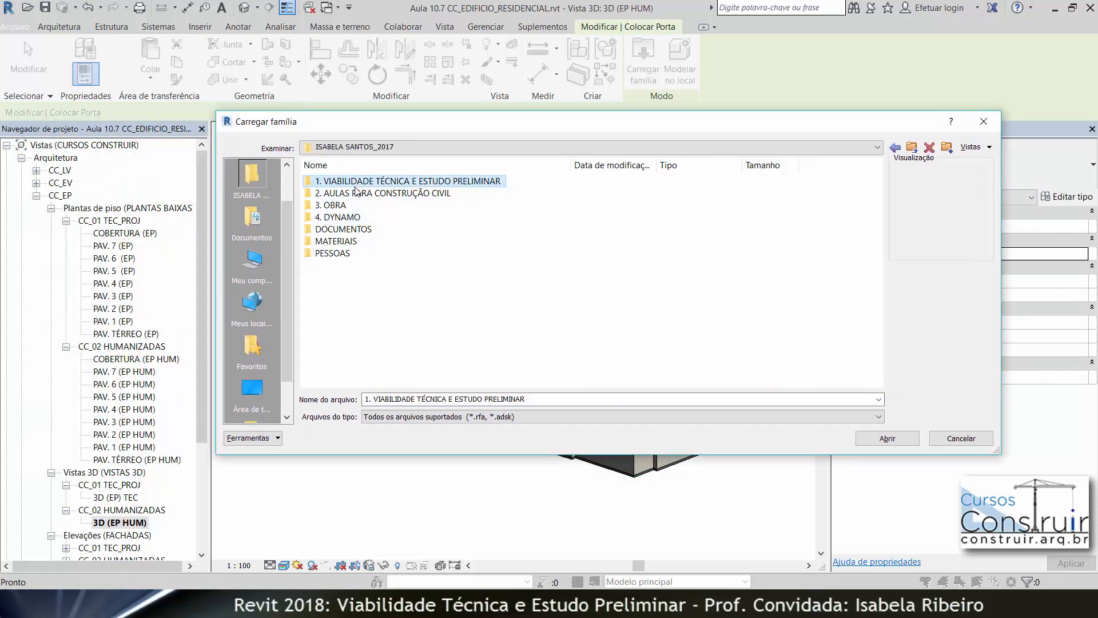
{"action": "double_click", "coordinate": [350, 181]}
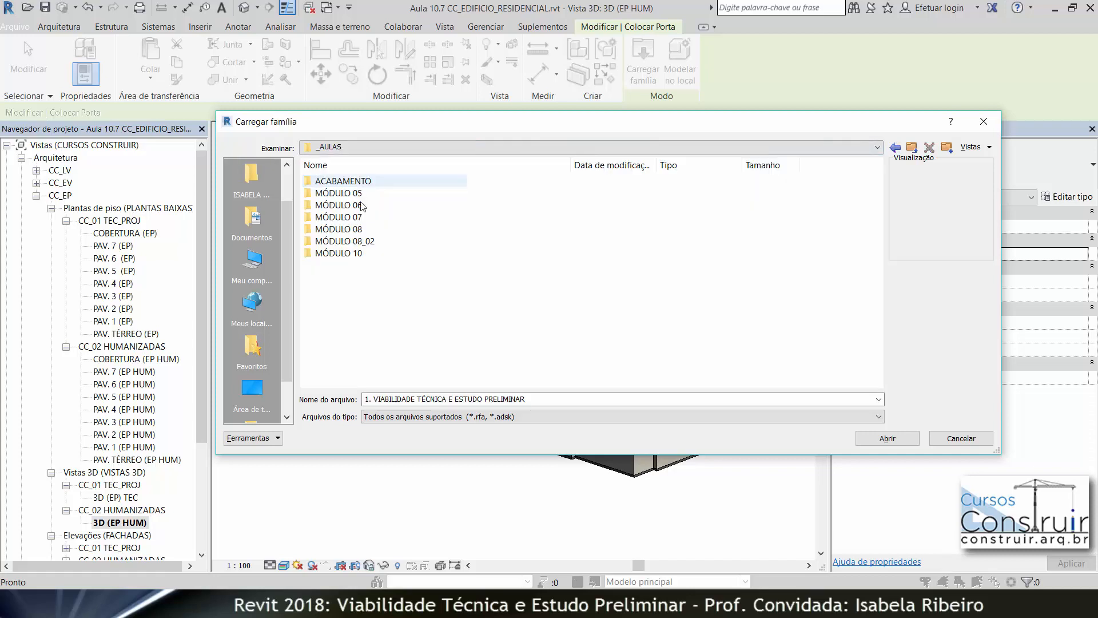
{"action": "double_click", "coordinate": [337, 253]}
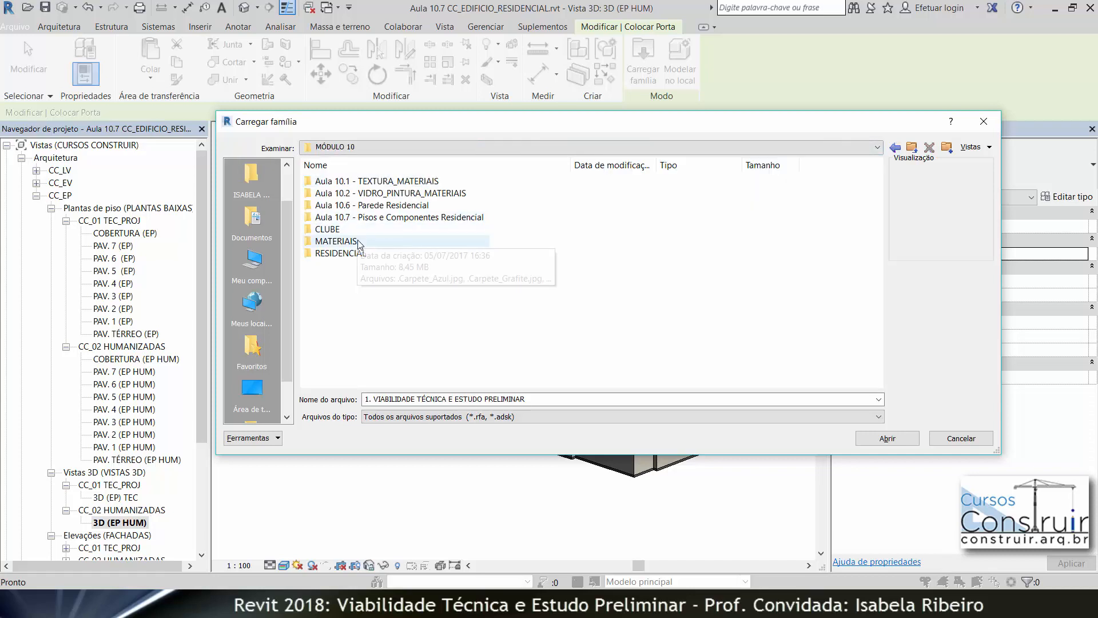
{"action": "double_click", "coordinate": [360, 254]}
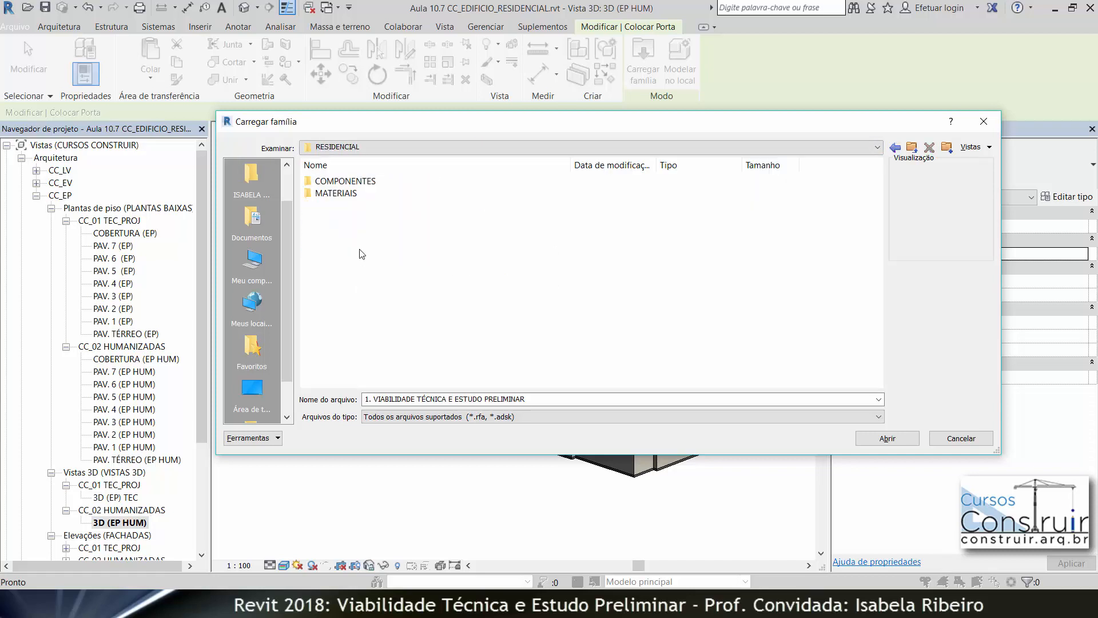
{"action": "double_click", "coordinate": [343, 181]}
Load the two PORTA DE VIDRO families and PORTÃO BASCULANTE COM BARRAS VERTICAIS, declining to choose a new set of files.
{"action": "left_click_drag", "start_coordinate": [397, 307], "coordinate": [350, 218]}
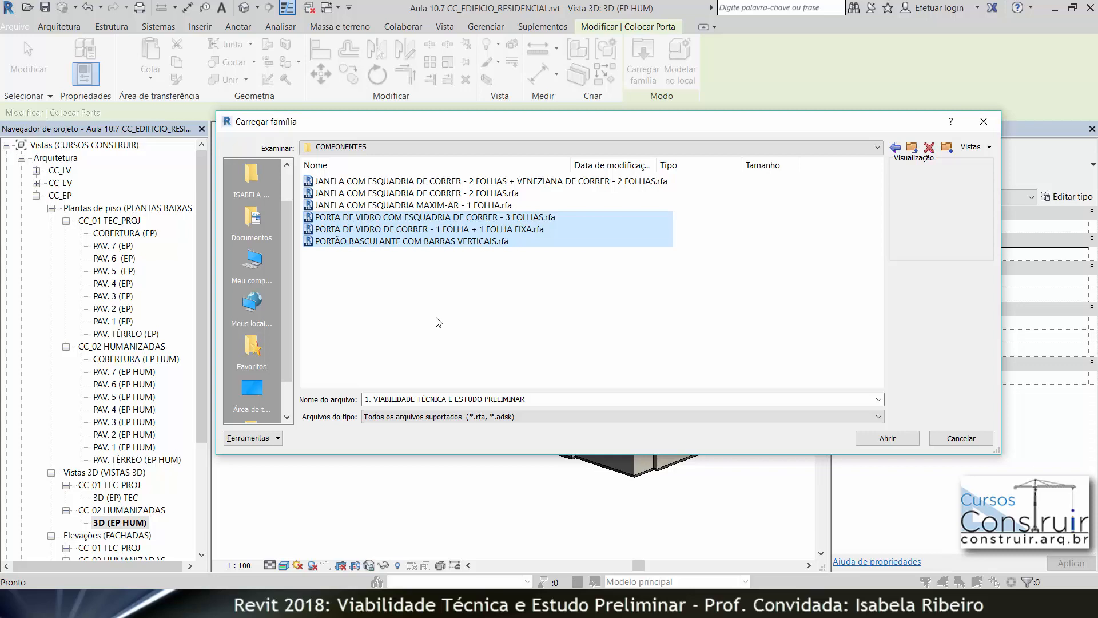
{"action": "left_click", "coordinate": [903, 433]}
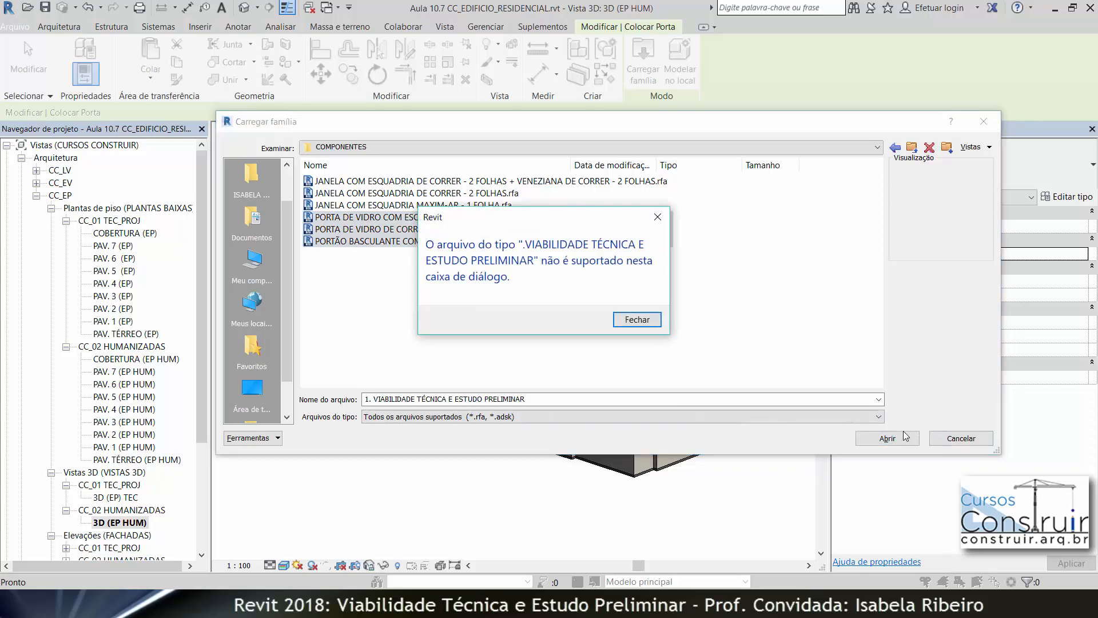
{"action": "left_click", "coordinate": [636, 319]}
{"action": "left_click", "coordinate": [344, 217]}
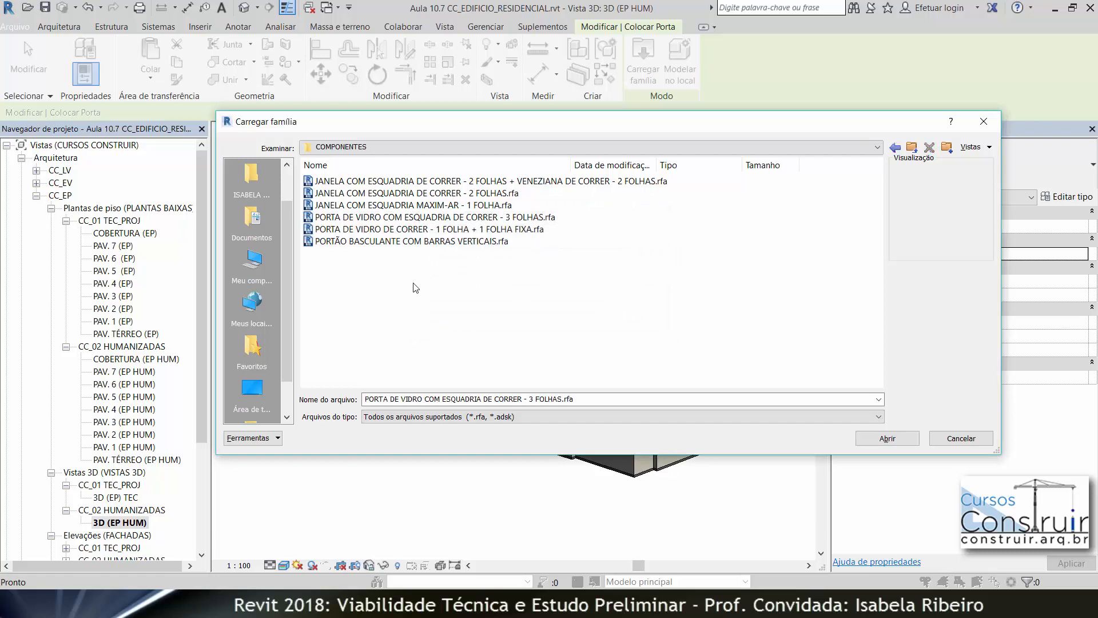
{"action": "left_click_drag", "start_coordinate": [413, 283], "coordinate": [342, 215]}
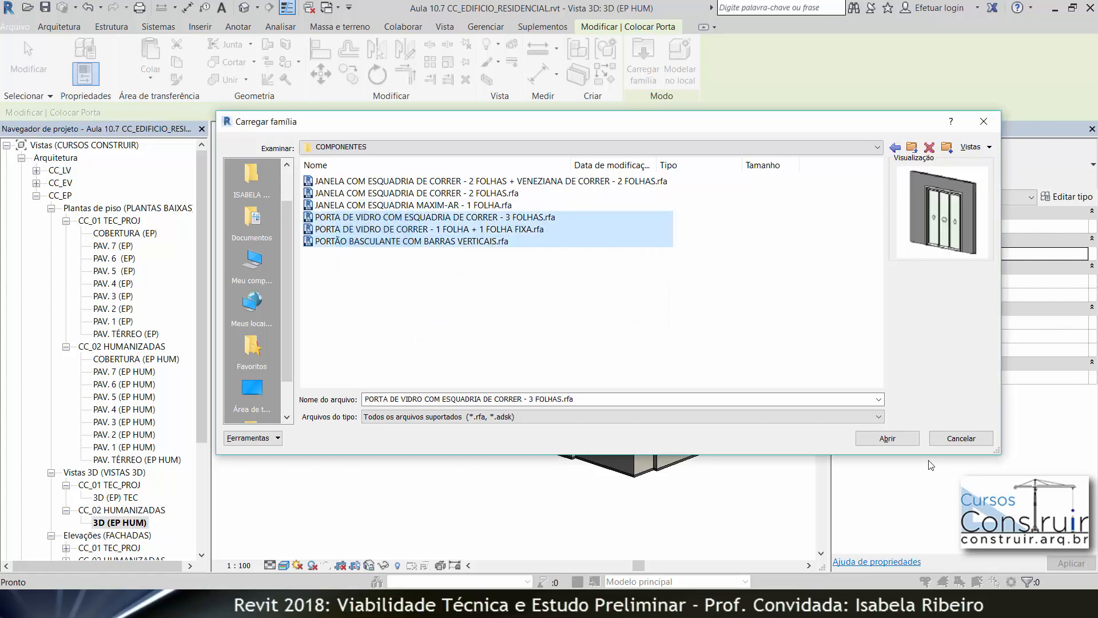
{"action": "left_click", "coordinate": [883, 438]}
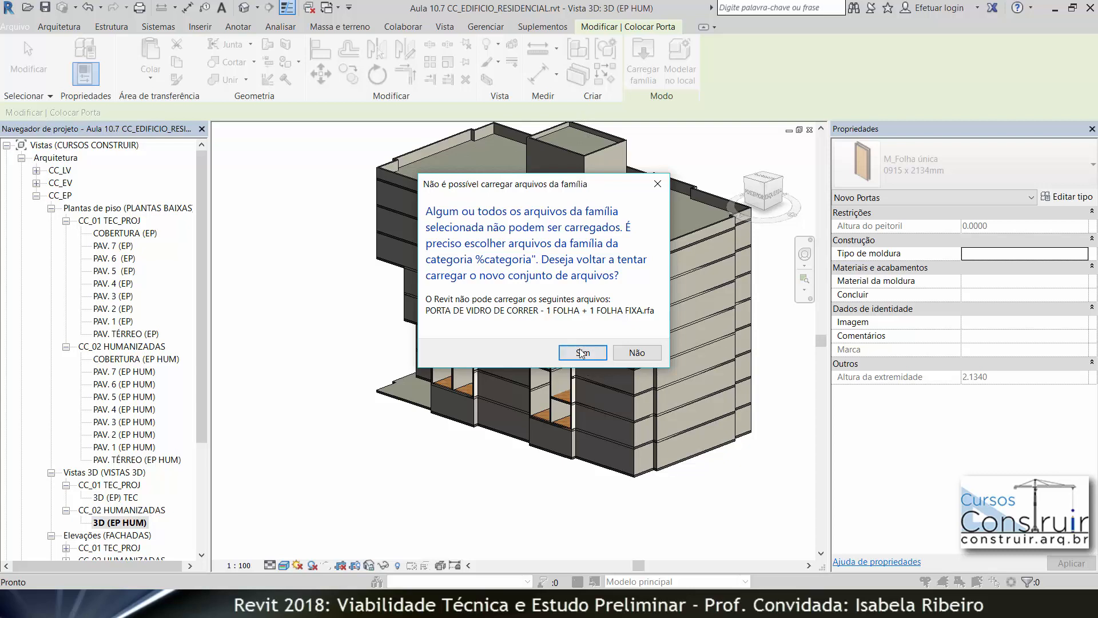
{"action": "left_click", "coordinate": [644, 354]}
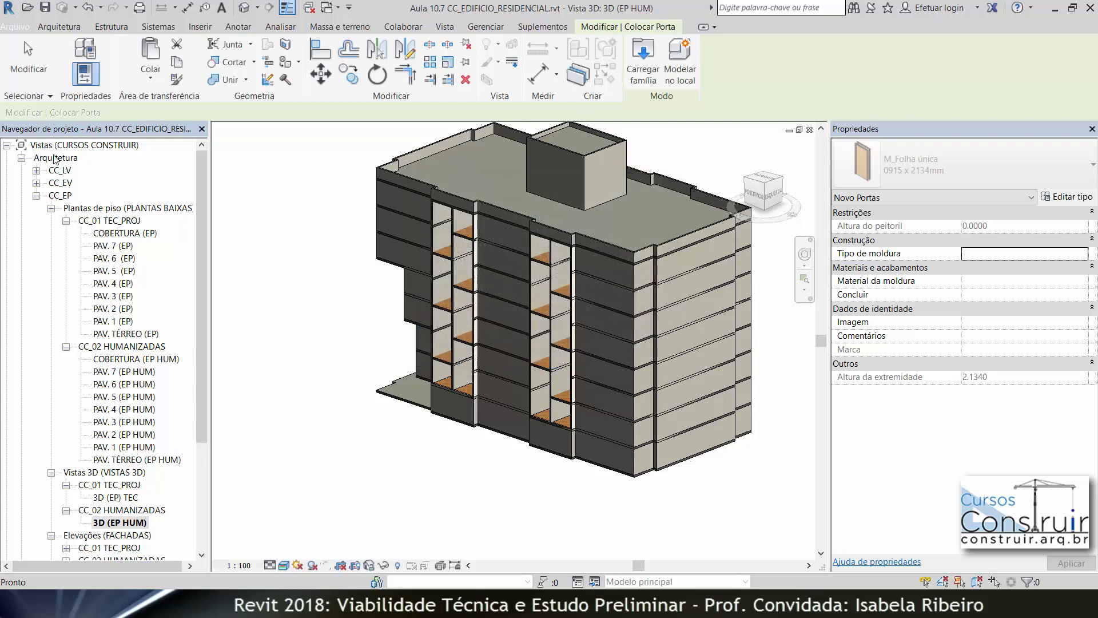
Load the three JANELA COM ESQUADRIA families from MÓDULO 10's RESIDENCIAL COMPONENTES folder for window placement.
{"action": "left_click", "coordinate": [59, 26]}
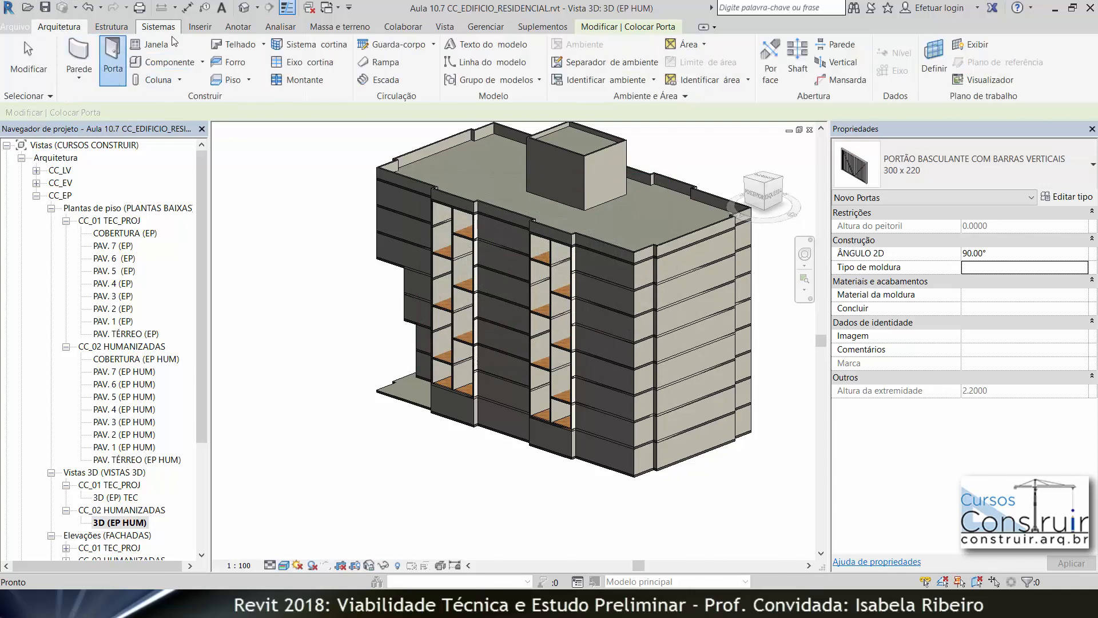
{"action": "left_click", "coordinate": [149, 44]}
{"action": "left_click", "coordinate": [643, 58]}
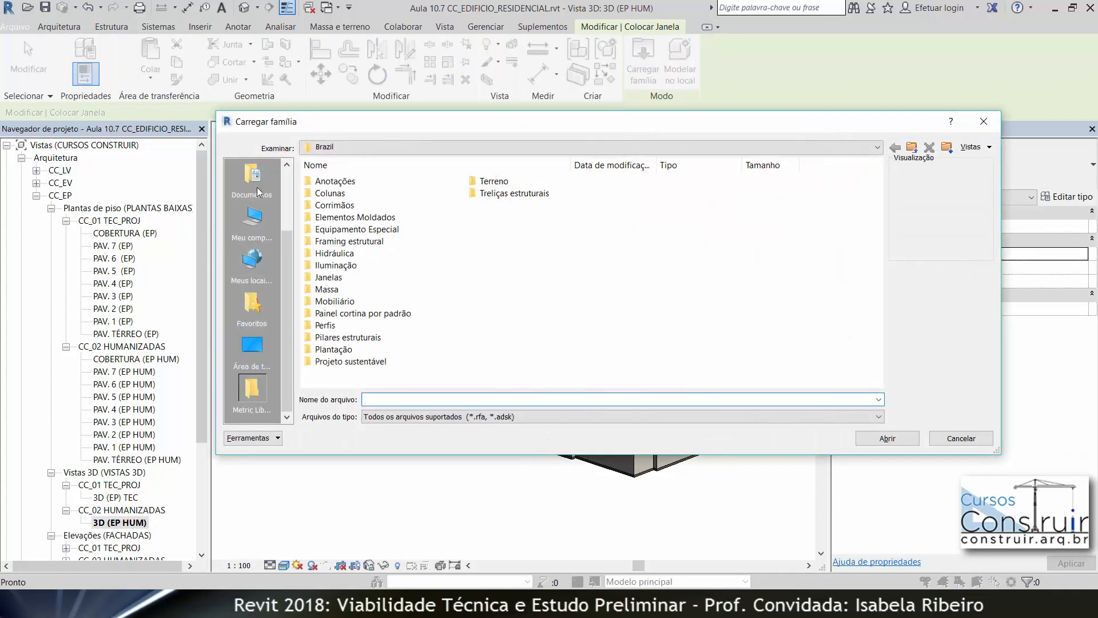
{"action": "left_click", "coordinate": [256, 187]}
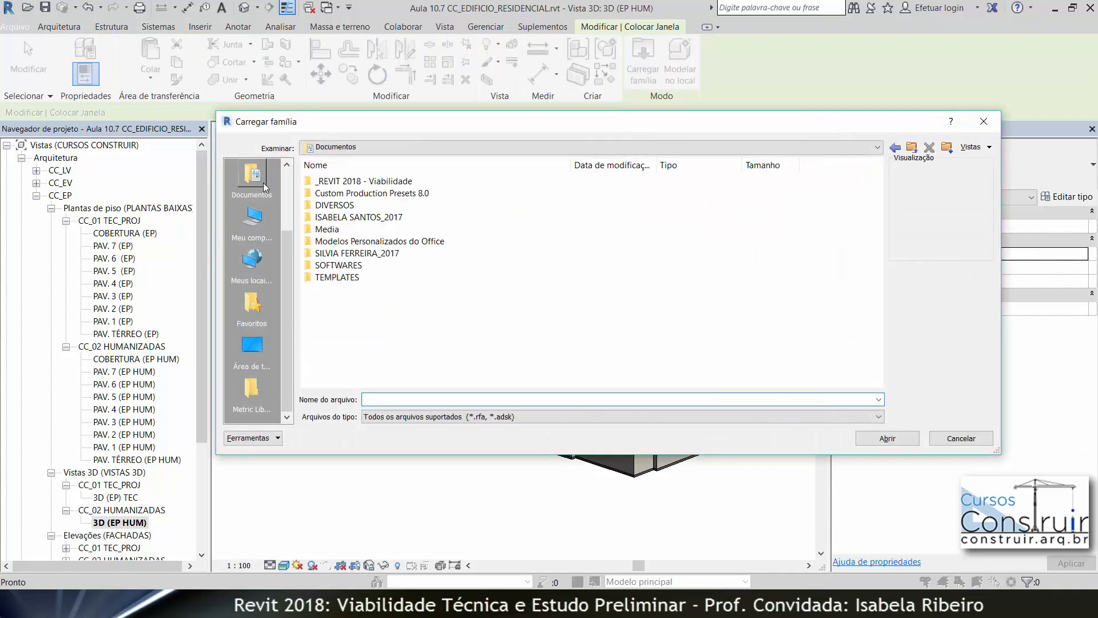
{"action": "double_click", "coordinate": [350, 217]}
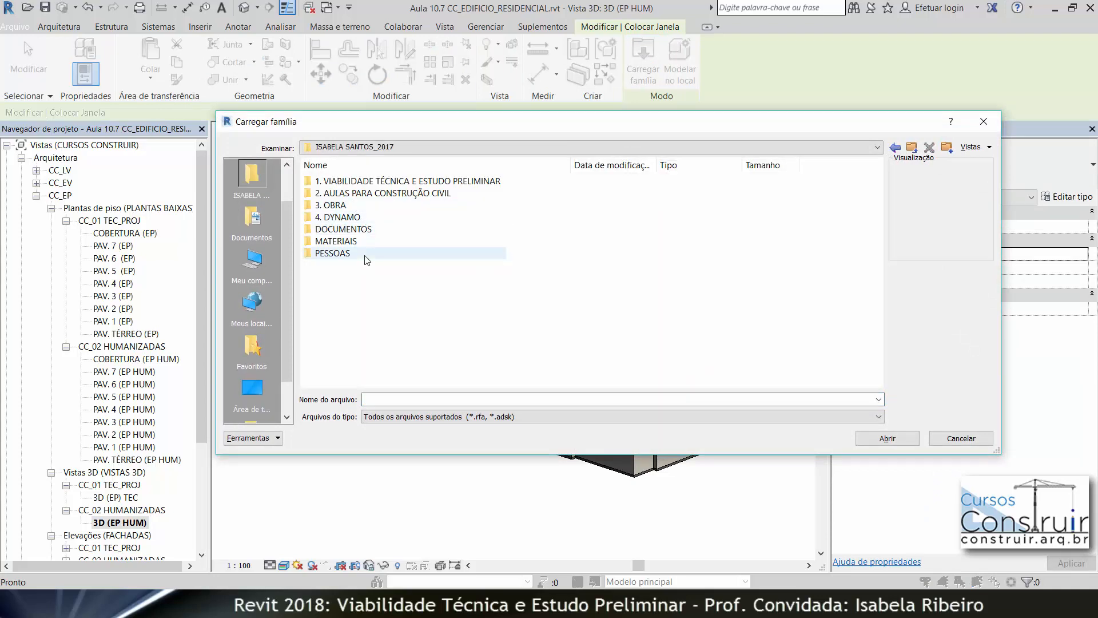
{"action": "double_click", "coordinate": [367, 182]}
{"action": "double_click", "coordinate": [366, 182]}
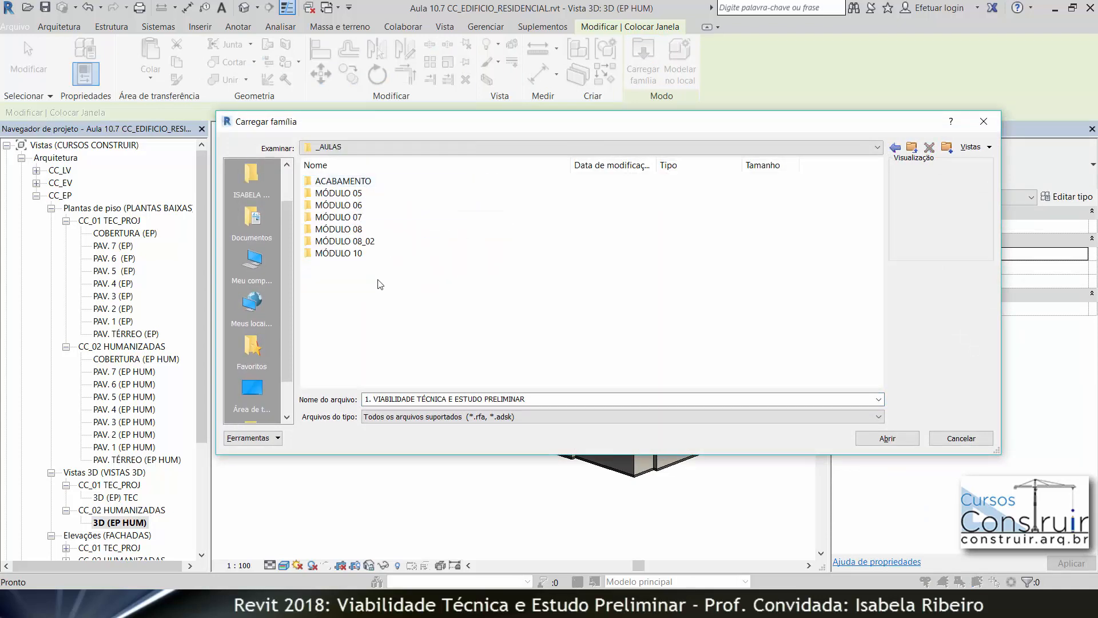
{"action": "double_click", "coordinate": [369, 253]}
{"action": "double_click", "coordinate": [369, 253]}
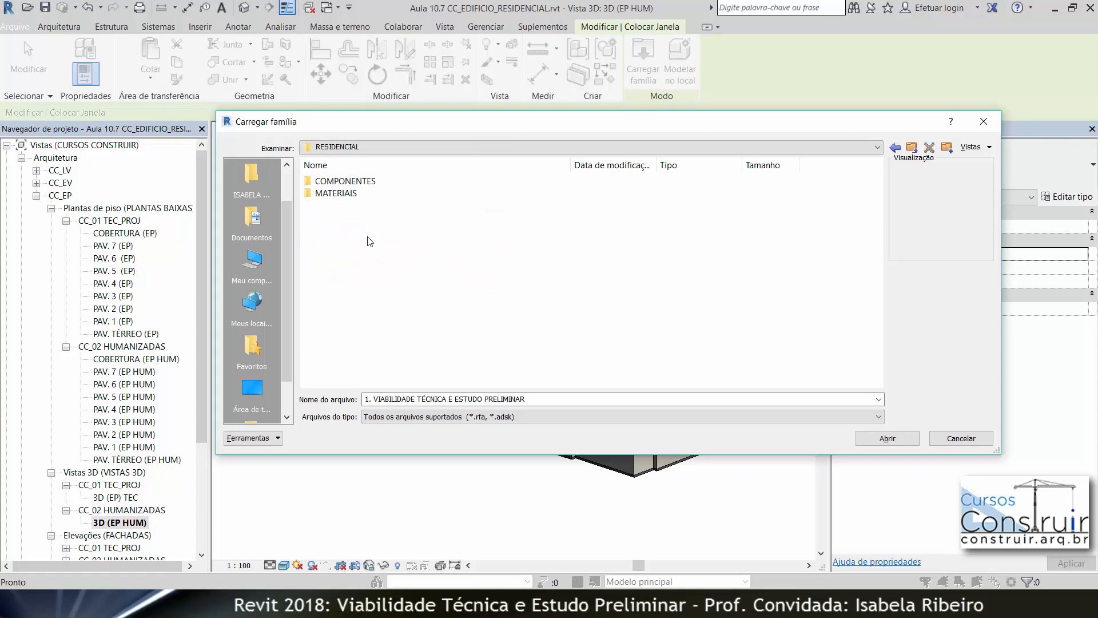
{"action": "double_click", "coordinate": [369, 182]}
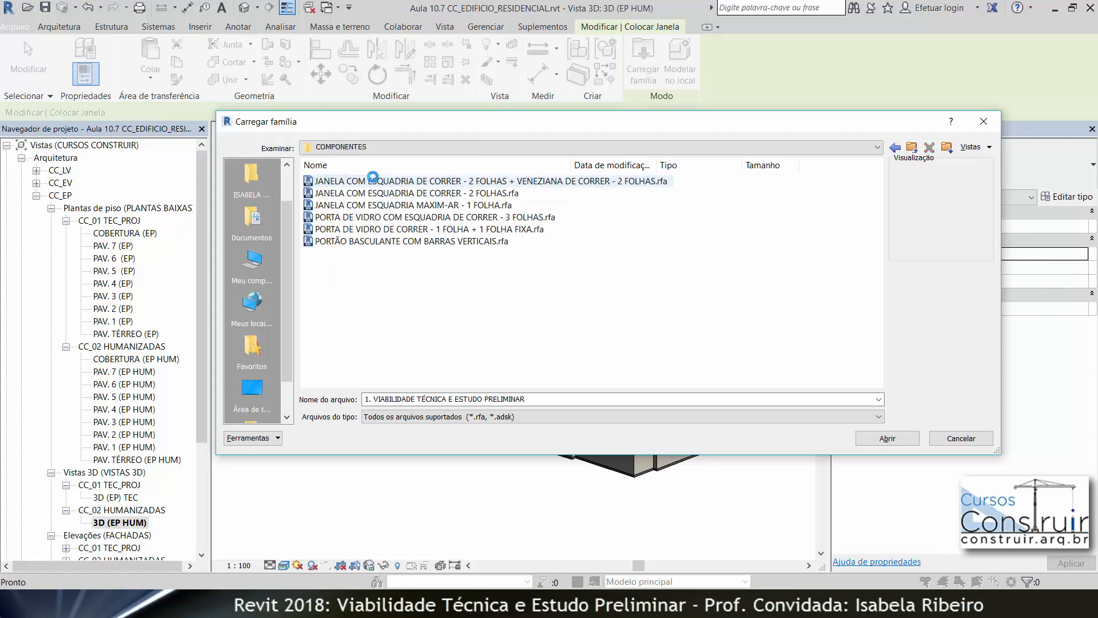
{"action": "left_click", "coordinate": [384, 208], "text": "shift"}
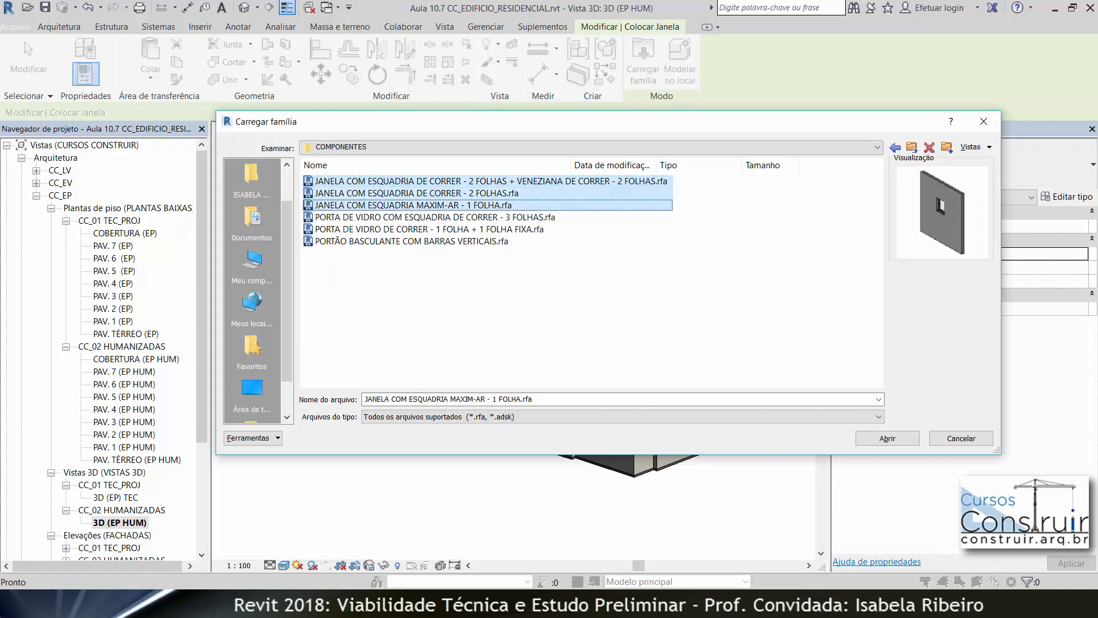
{"action": "left_click", "coordinate": [866, 439]}
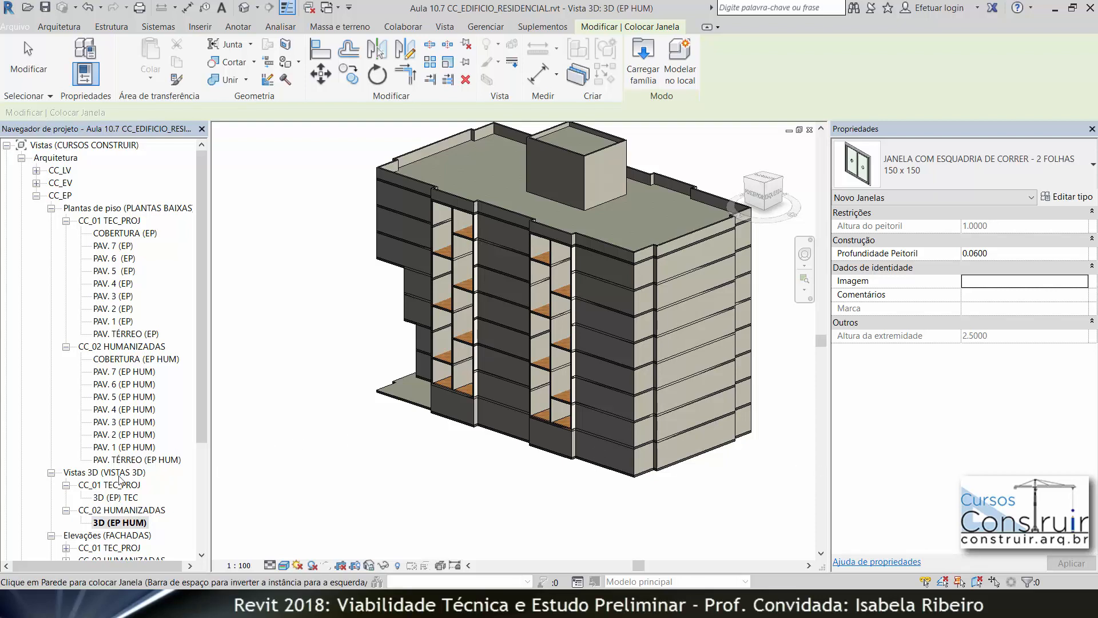
Open the PAV. TÉRREO (EP) plan, switch to the PAV. 1 (EP) plan and collapse its CC_02 HUMANIZADAS floor plan group.
{"action": "double_click", "coordinate": [144, 334]}
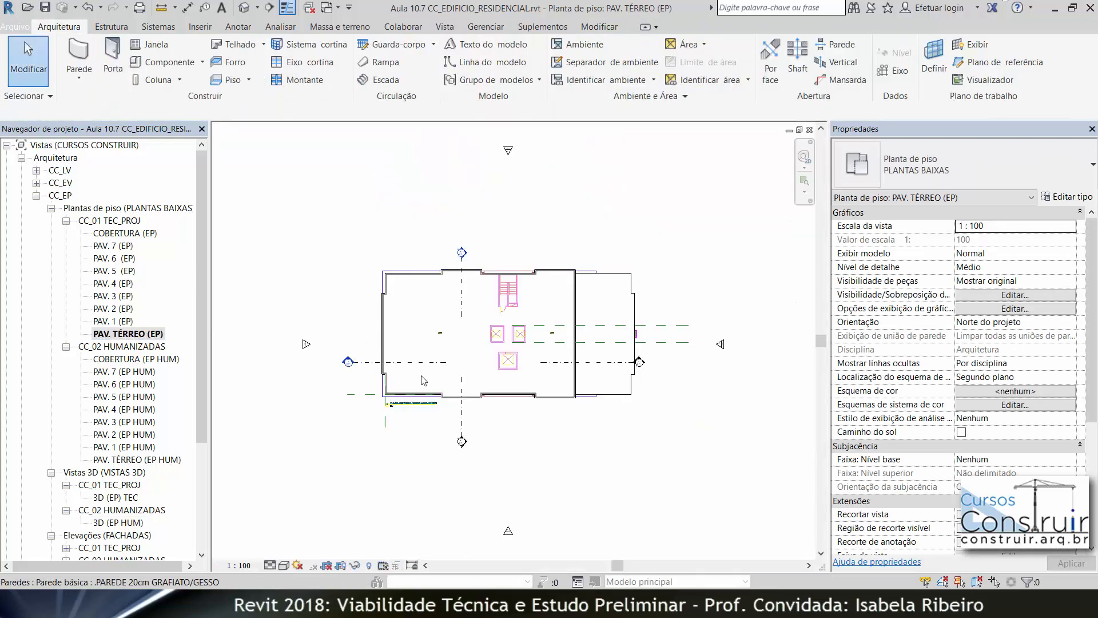
{"action": "double_click", "coordinate": [114, 321]}
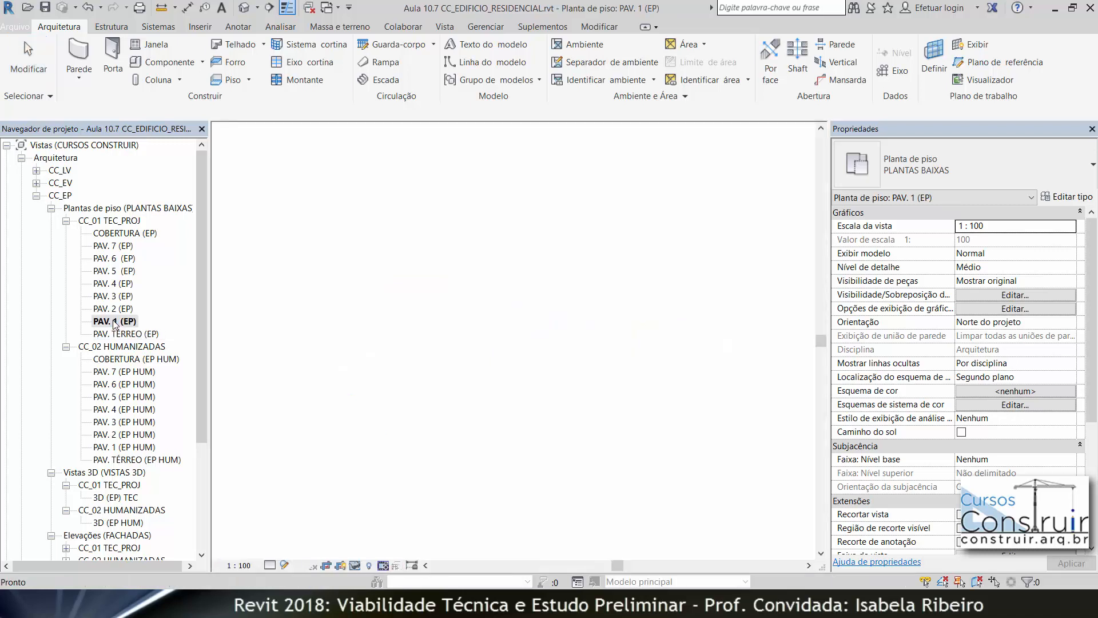
{"action": "left_click", "coordinate": [67, 347]}
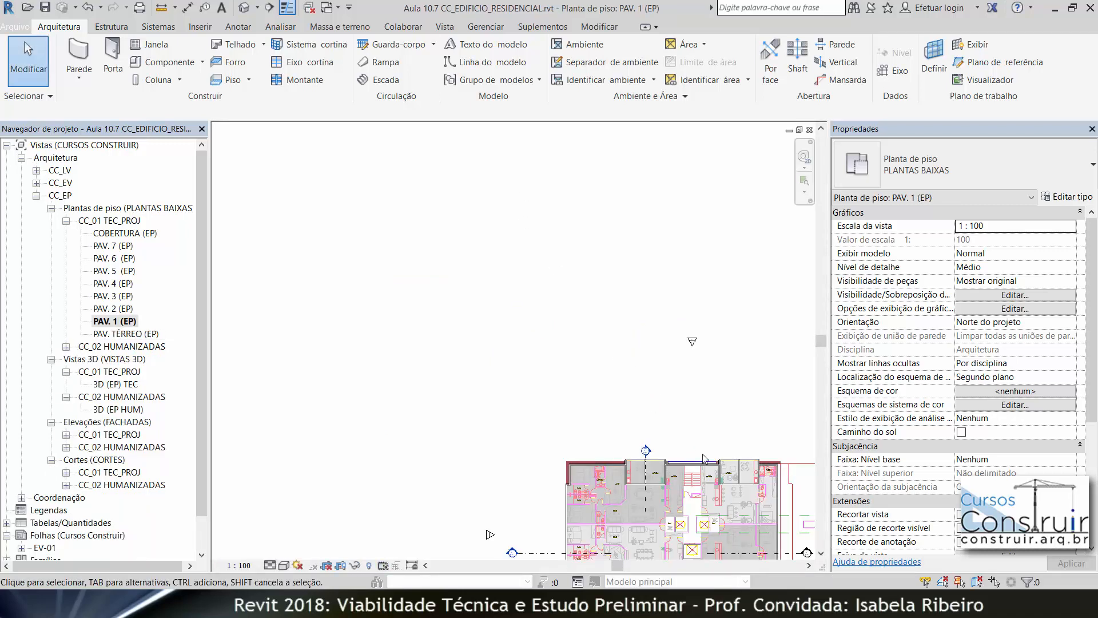
{"action": "middle_click_drag", "start_coordinate": [704, 456], "coordinate": [574, 321]}
{"action": "scroll", "coordinate": [544, 442], "scroll_direction": "up", "scroll_amount": 4}
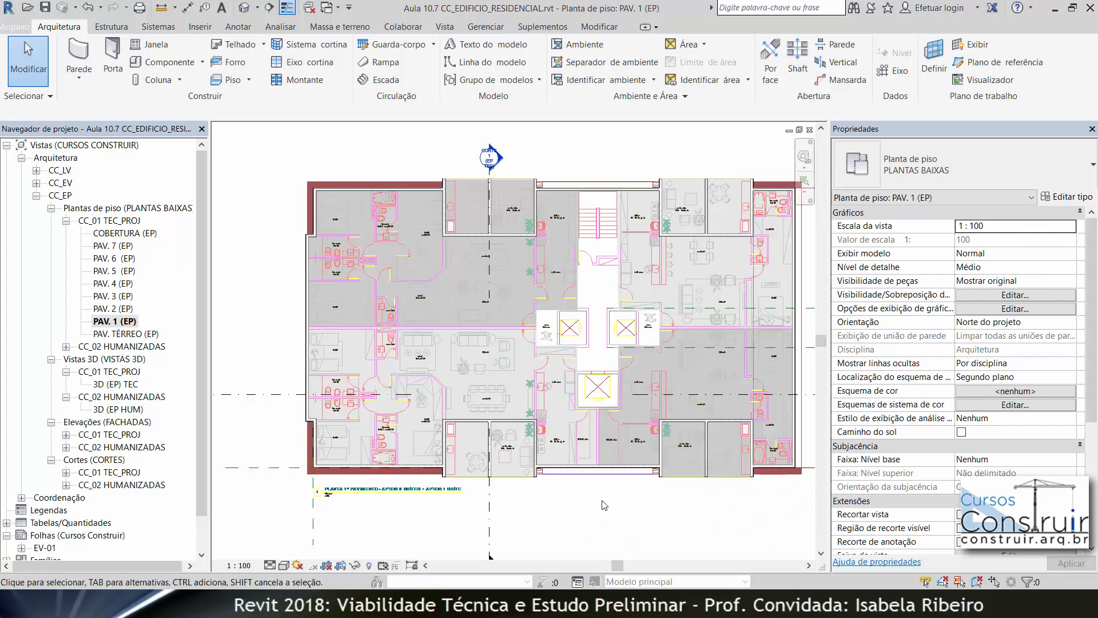
{"action": "middle_click_drag", "start_coordinate": [569, 506], "coordinate": [544, 510]}
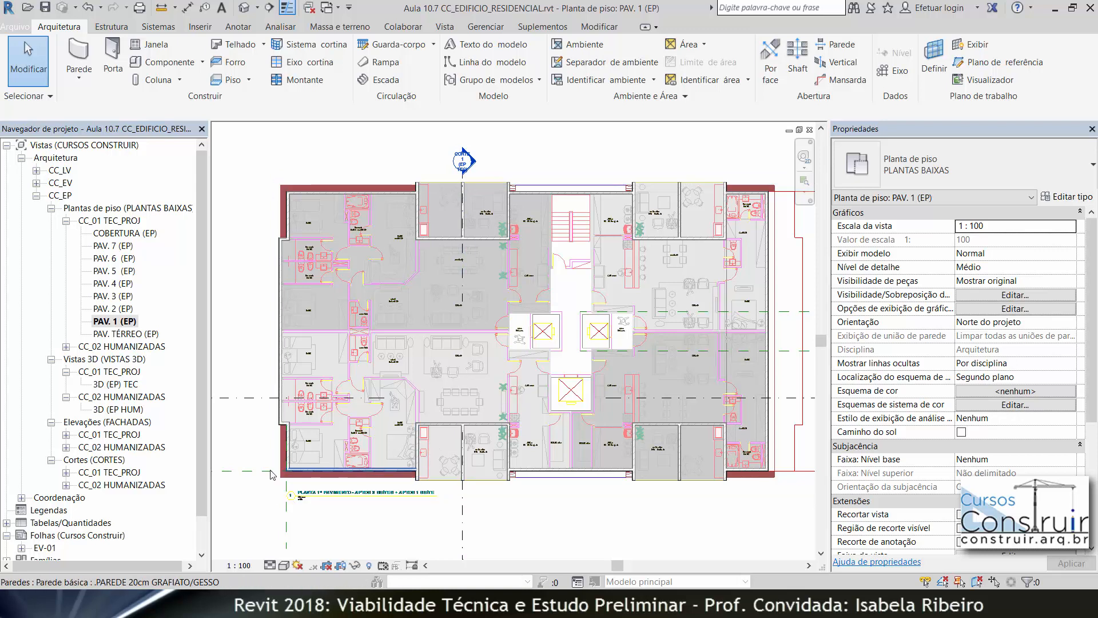
{"action": "scroll", "coordinate": [270, 474], "scroll_direction": "up", "scroll_amount": 3}
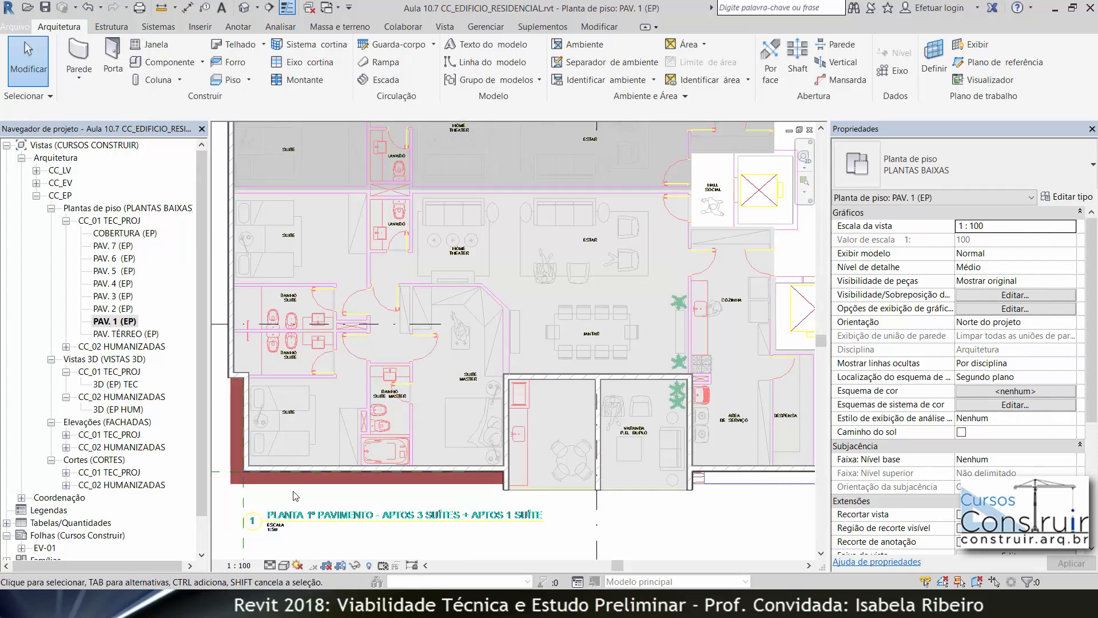
Set the PAV. 1 (EP) plan's visual style to Estrutura de arame.
{"action": "left_click", "coordinate": [285, 566]}
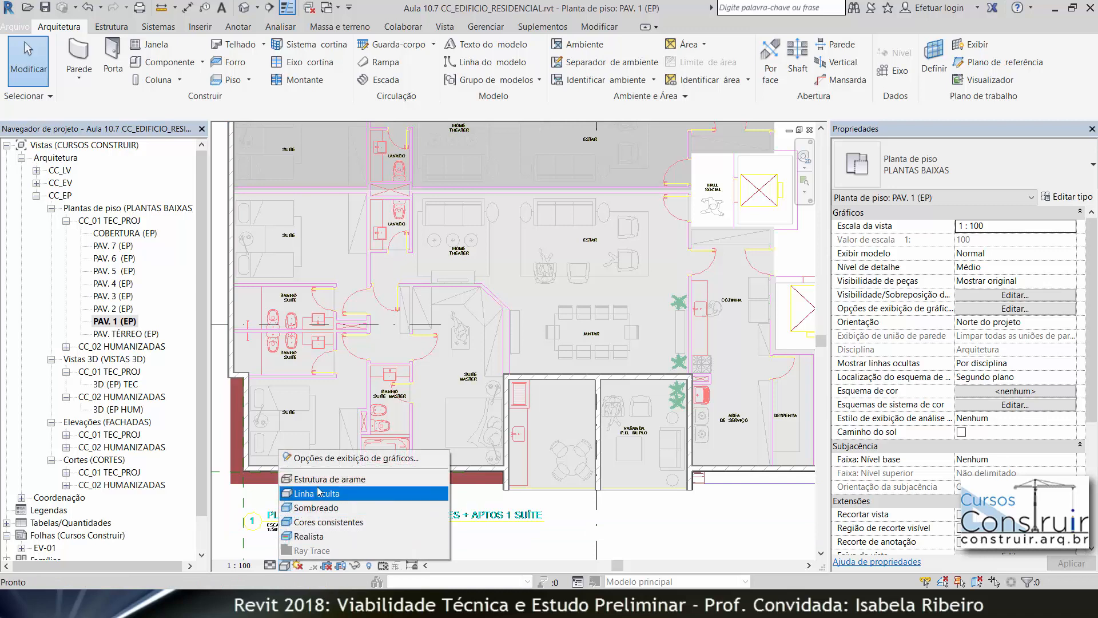
{"action": "left_click", "coordinate": [323, 489]}
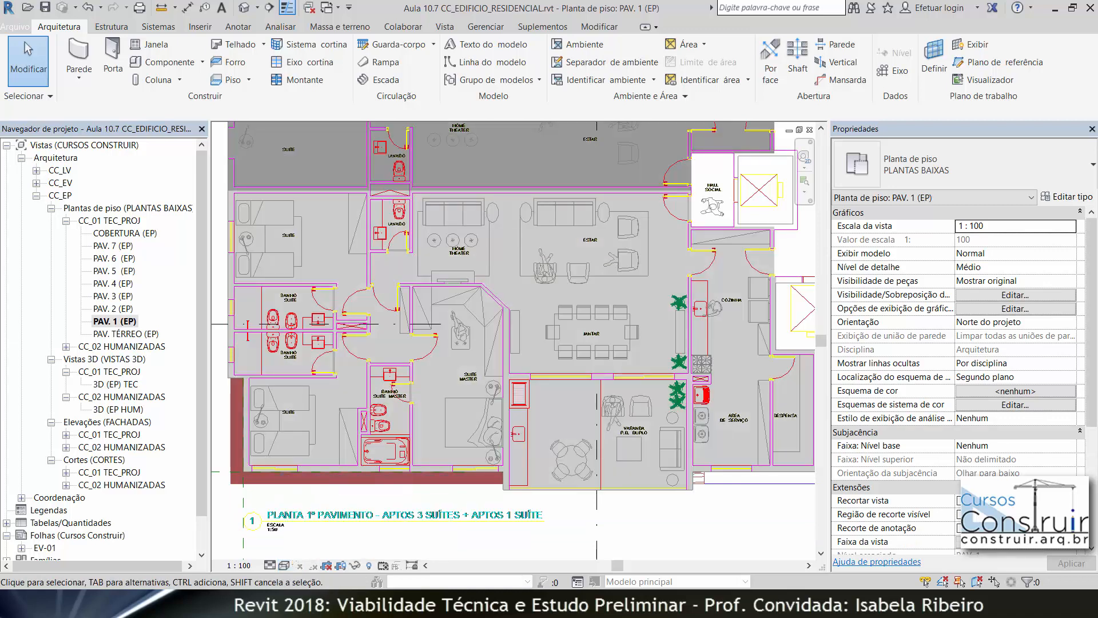
{"action": "mouse_move", "coordinate": [370, 603]}
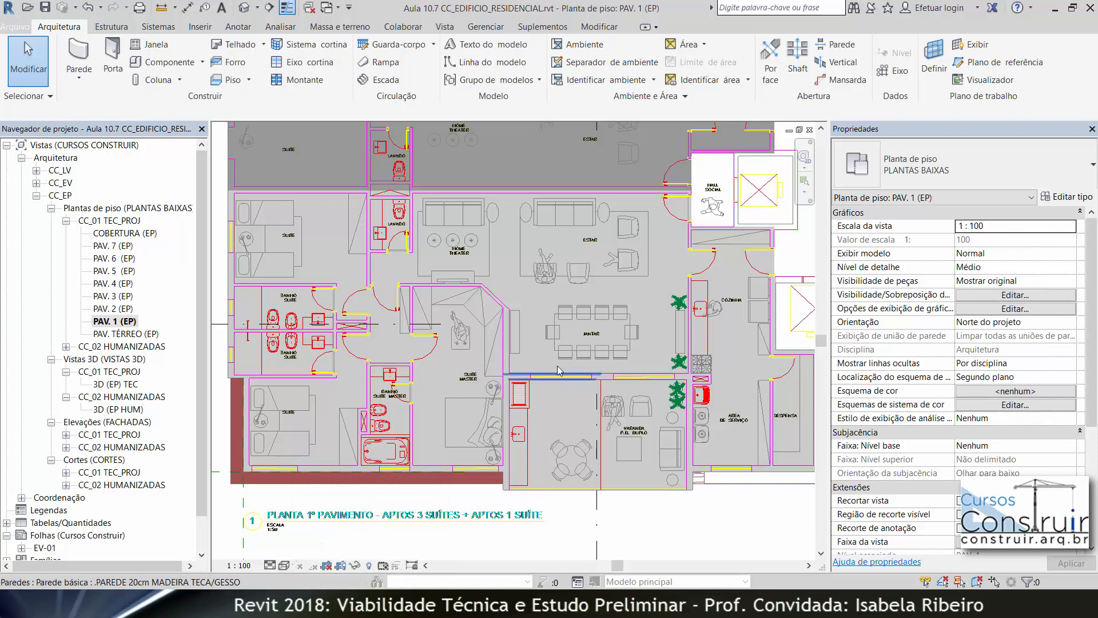
Start placing a JANELA COM ESQUADRIA MAXIM-AR - 1 FOLHA window and duplicate its 60 x 60 type as 200 x 60.
{"action": "scroll", "coordinate": [568, 384], "scroll_direction": "up", "scroll_amount": 2}
{"action": "scroll", "coordinate": [569, 382], "scroll_direction": "up", "scroll_amount": 1}
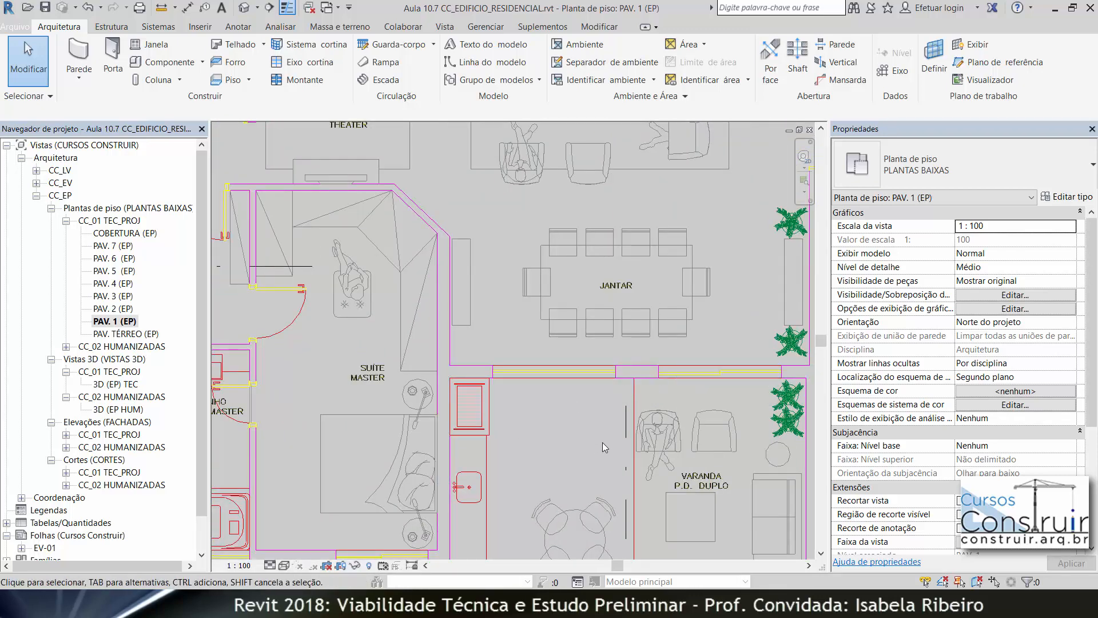
{"action": "scroll", "coordinate": [602, 441], "scroll_direction": "down", "scroll_amount": 3}
{"action": "middle_click_drag", "start_coordinate": [568, 416], "coordinate": [578, 363]}
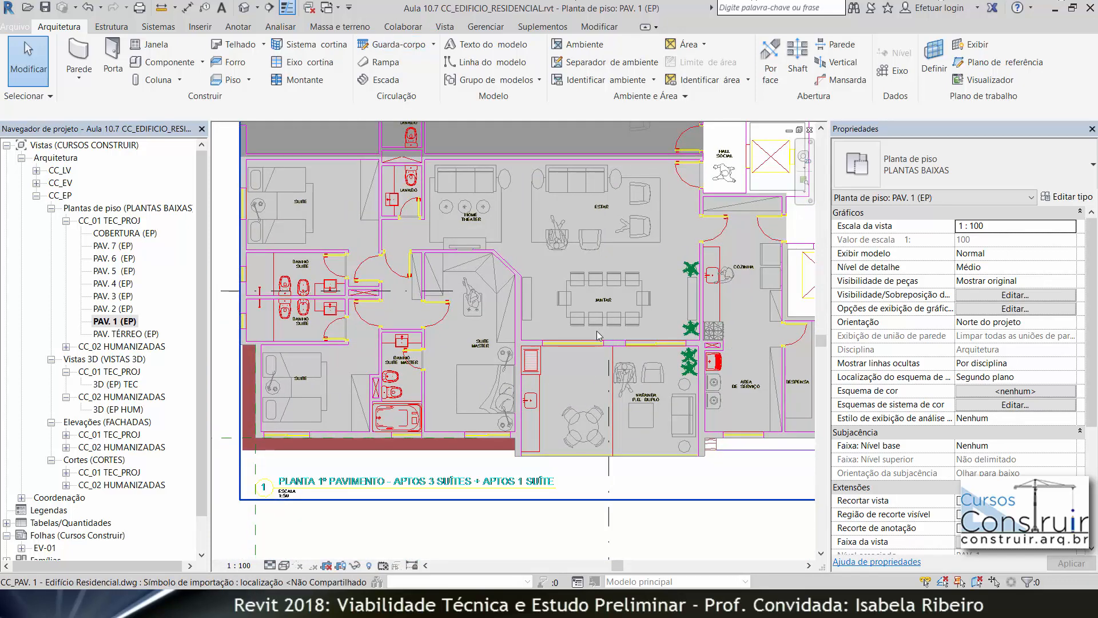
{"action": "middle_click_drag", "start_coordinate": [676, 347], "coordinate": [515, 310]}
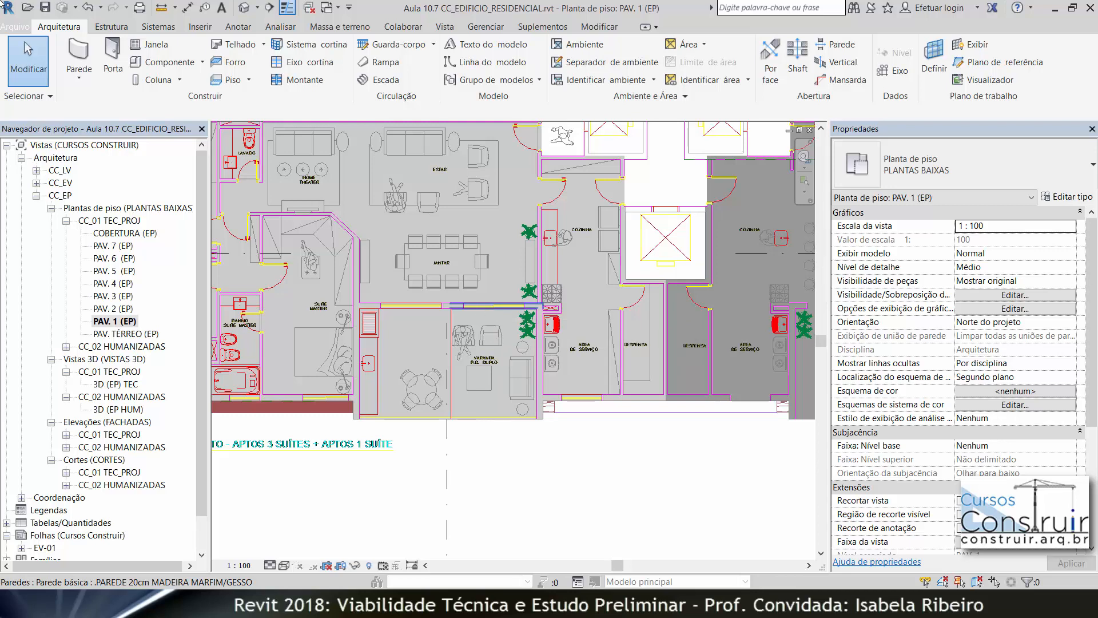
{"action": "left_click", "coordinate": [150, 44]}
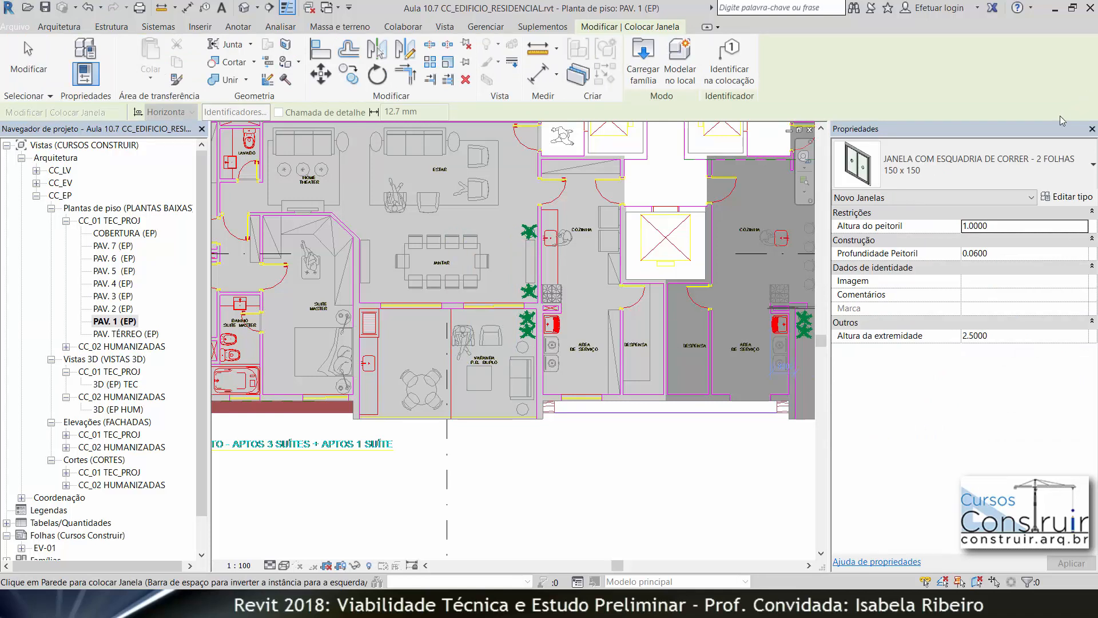
{"action": "left_click", "coordinate": [1042, 178]}
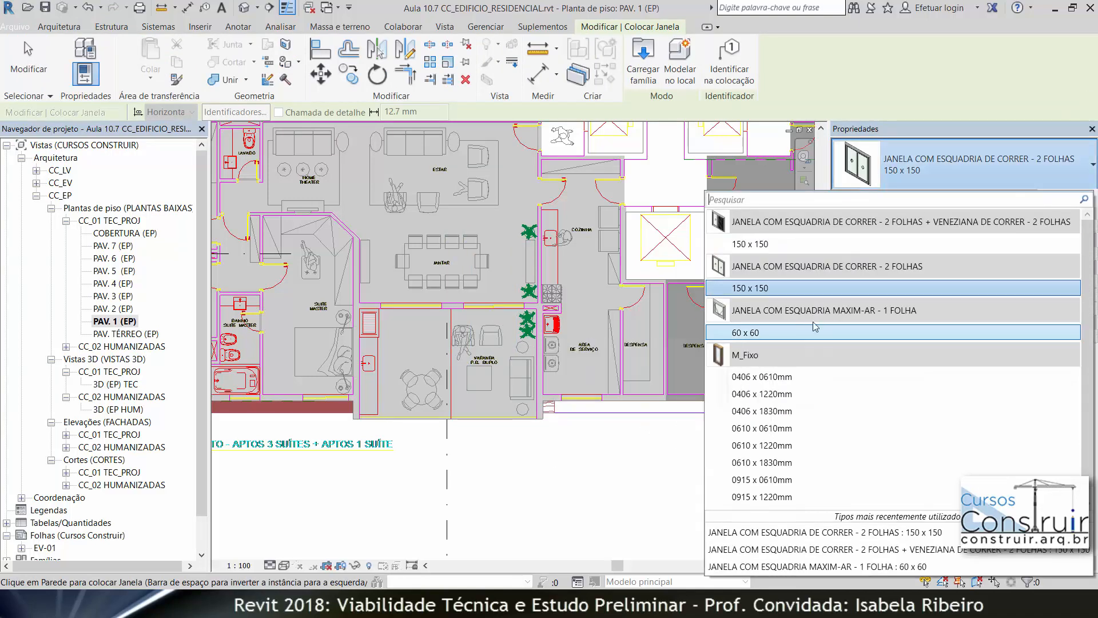
{"action": "left_click", "coordinate": [791, 334]}
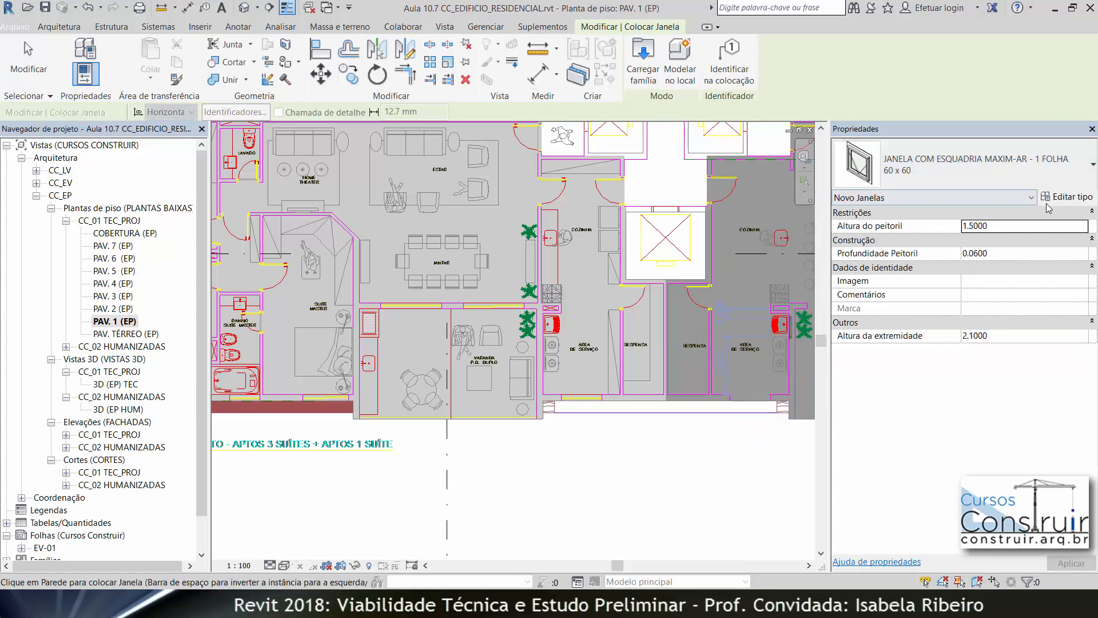
{"action": "left_click", "coordinate": [1067, 196]}
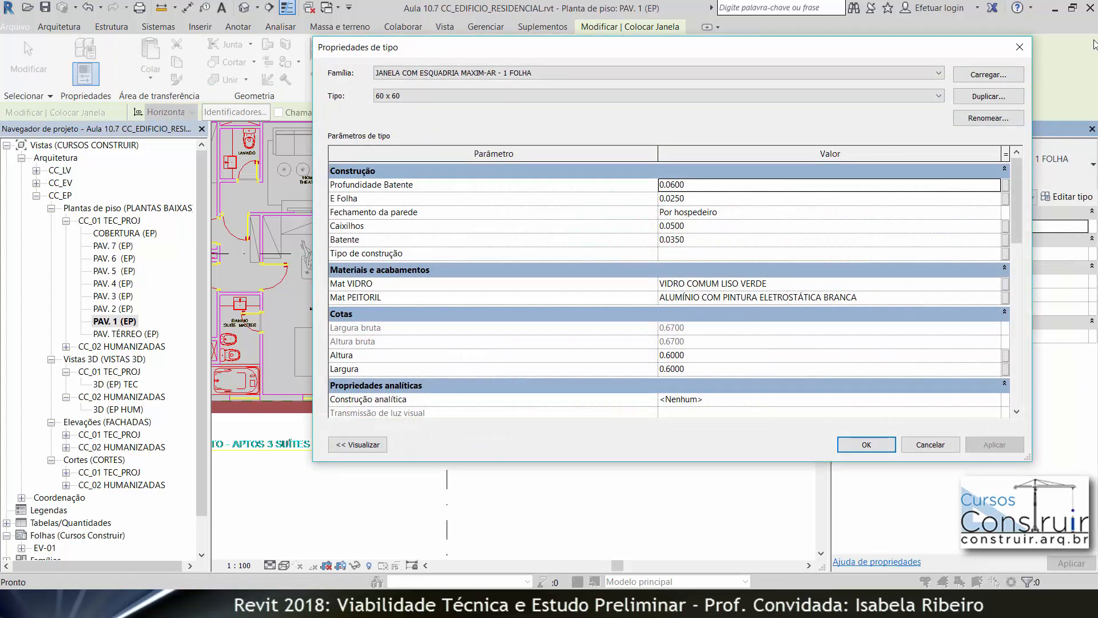
{"action": "left_click", "coordinate": [984, 98]}
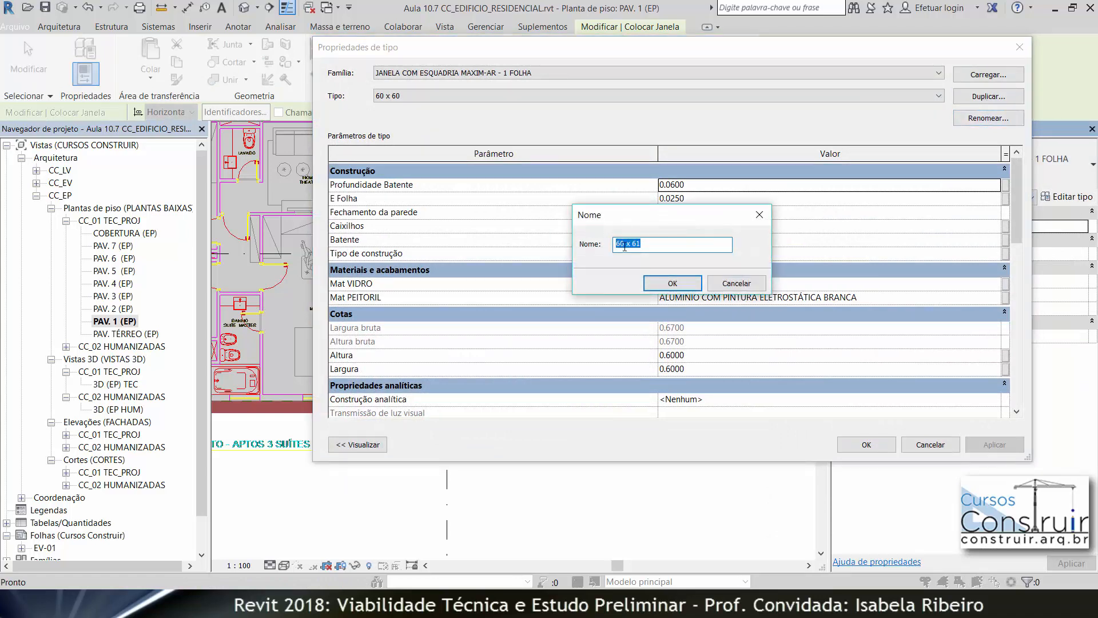
{"action": "double_click", "coordinate": [622, 244]}
{"action": "left_click", "coordinate": [669, 284]}
Set the 200 x 60 window type's Largura to 2 and apply the type properties.
{"action": "left_click", "coordinate": [689, 369]}
{"action": "left_click_drag", "start_coordinate": [688, 369], "coordinate": [620, 369]}
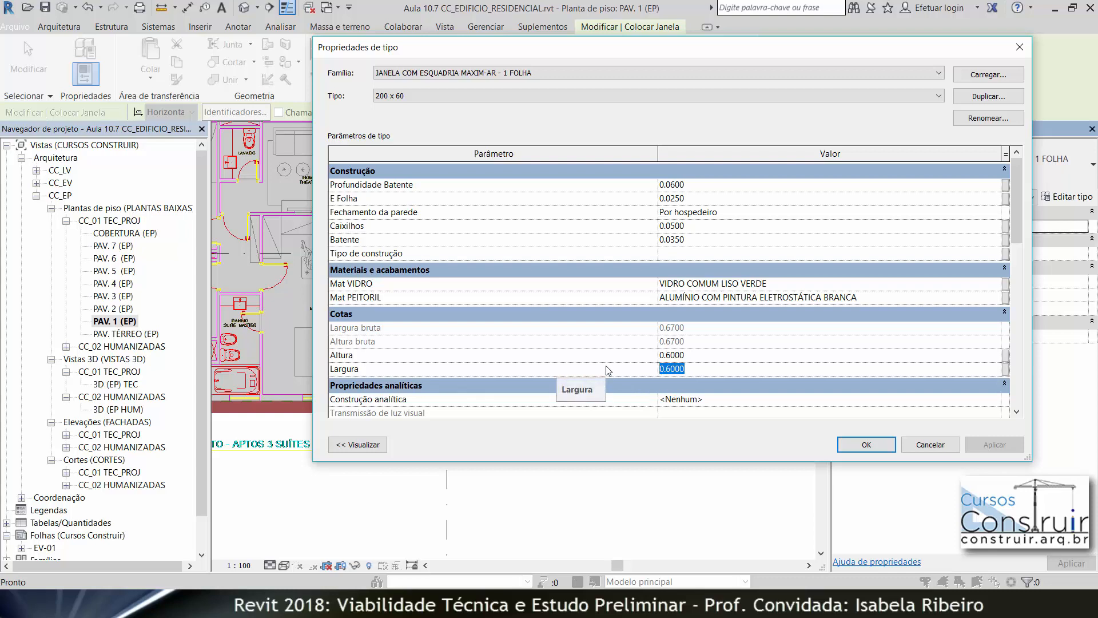
{"action": "type", "text": "2"}
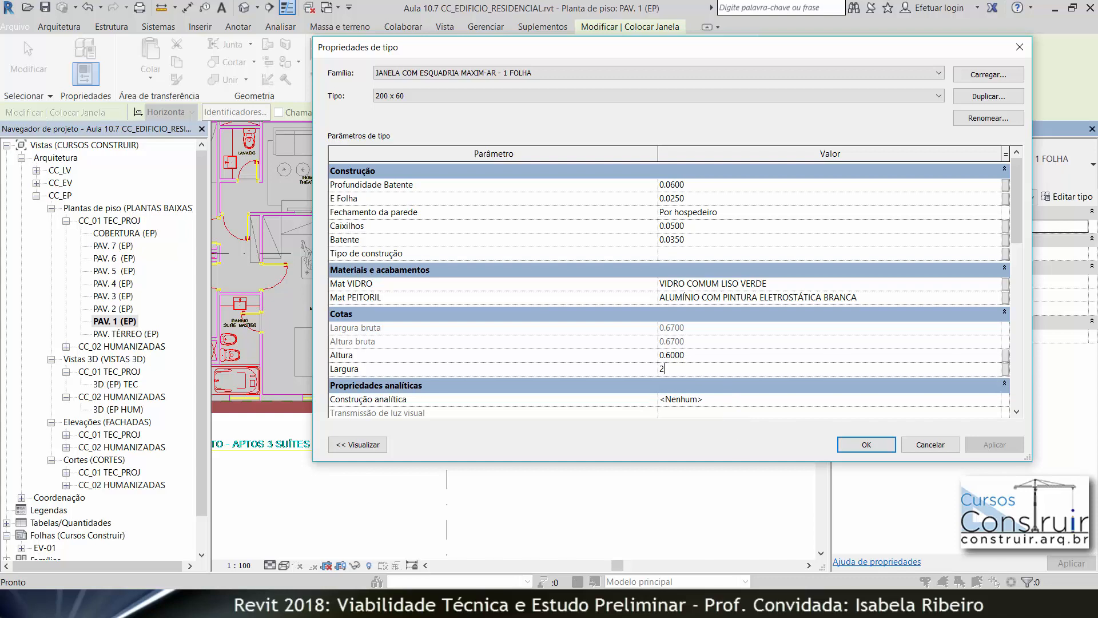
{"action": "left_click", "coordinate": [874, 447]}
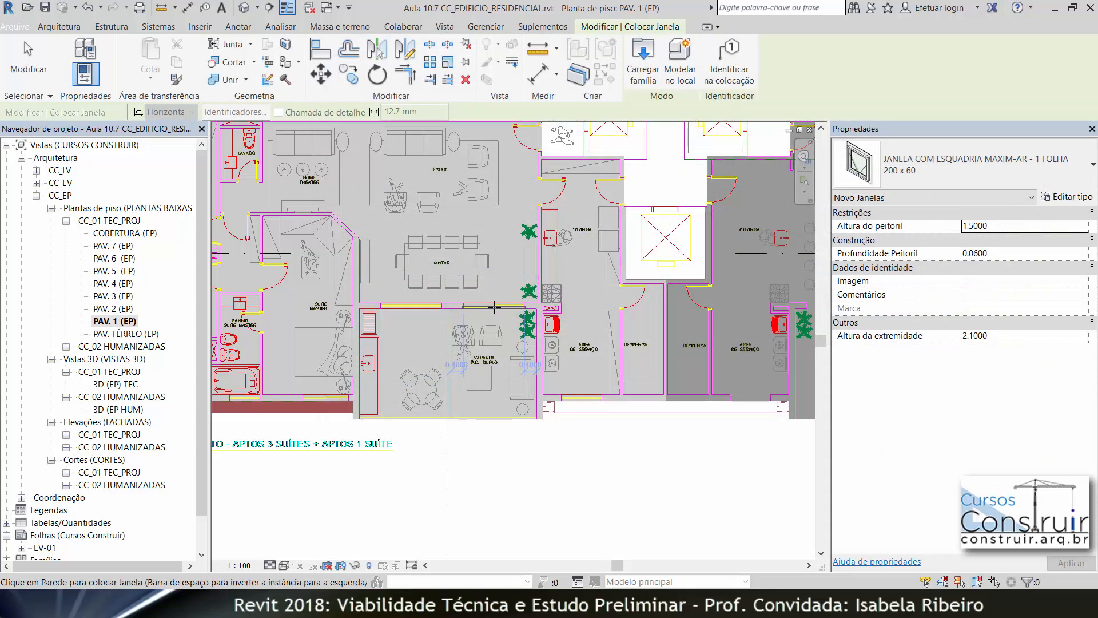
Place the 200 x 60 window over the drawn opening in the wall between JANTAR and VARANDA P.D. DUPLO.
{"action": "scroll", "coordinate": [494, 307], "scroll_direction": "up", "scroll_amount": 4}
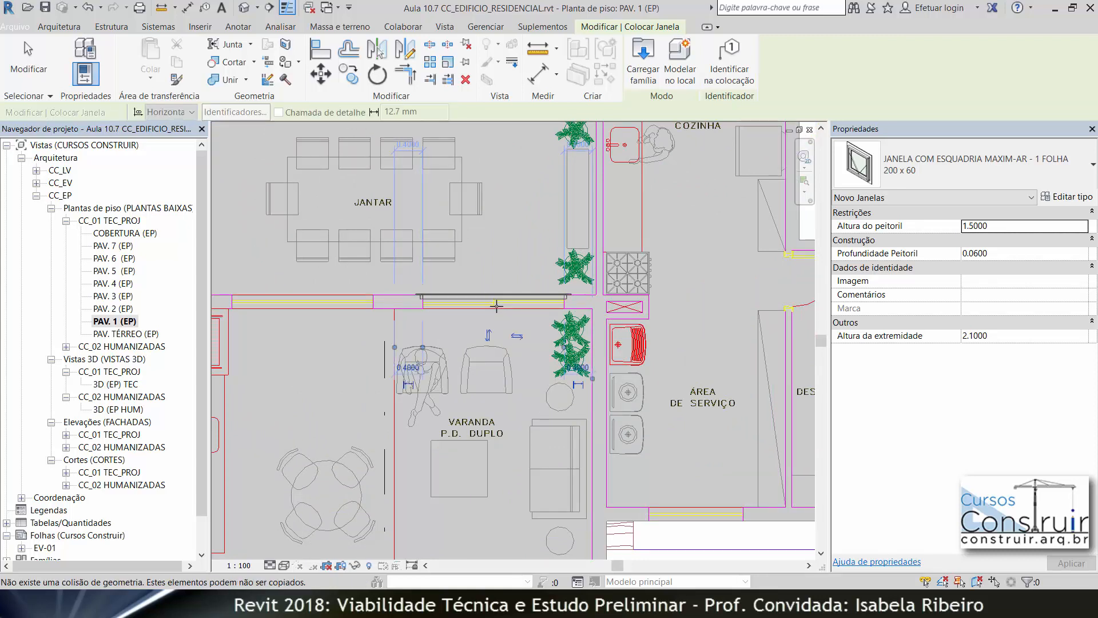
{"action": "left_click", "coordinate": [496, 307]}
{"action": "scroll", "coordinate": [589, 343], "scroll_direction": "down", "scroll_amount": 1}
{"action": "middle_click_drag", "start_coordinate": [589, 347], "coordinate": [693, 331]}
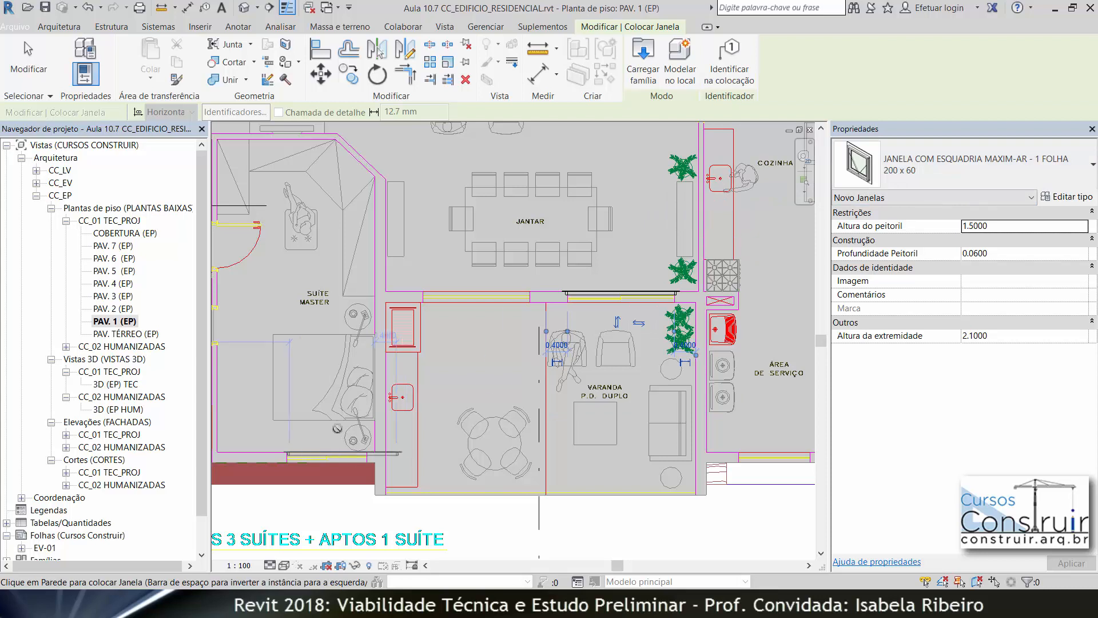
Place a PORTA DE VIDRO COM ESQUADRIA DE CORRER - 3 FOLHAS 200 X 210 door in JANTAR's other opening, facing the round table.
{"action": "left_click", "coordinate": [59, 26]}
{"action": "left_click", "coordinate": [113, 71]}
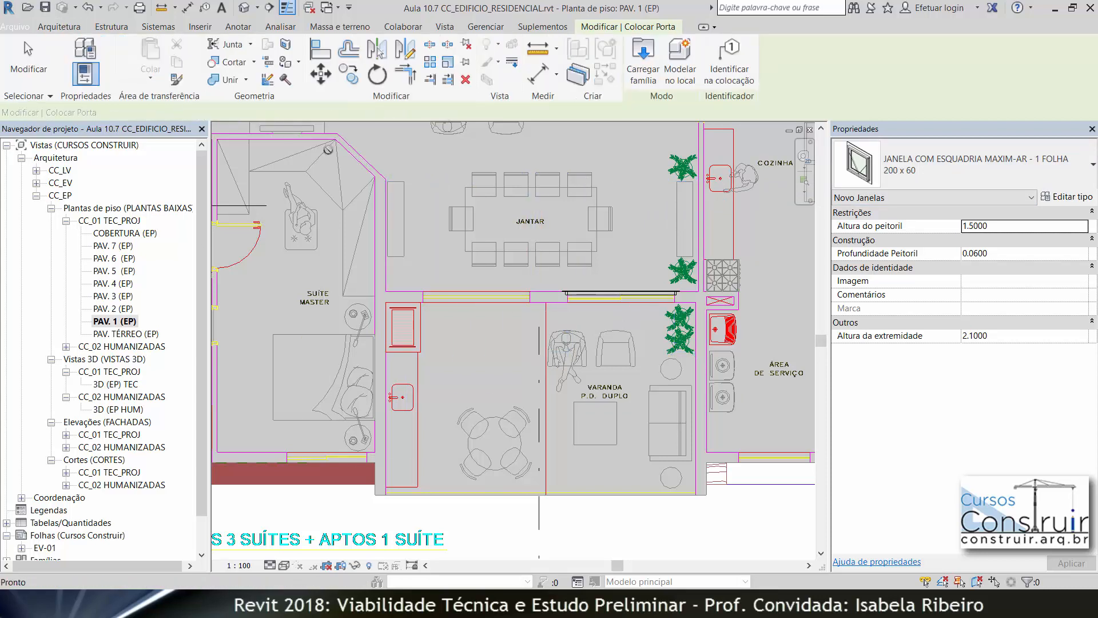
{"action": "left_click", "coordinate": [967, 165]}
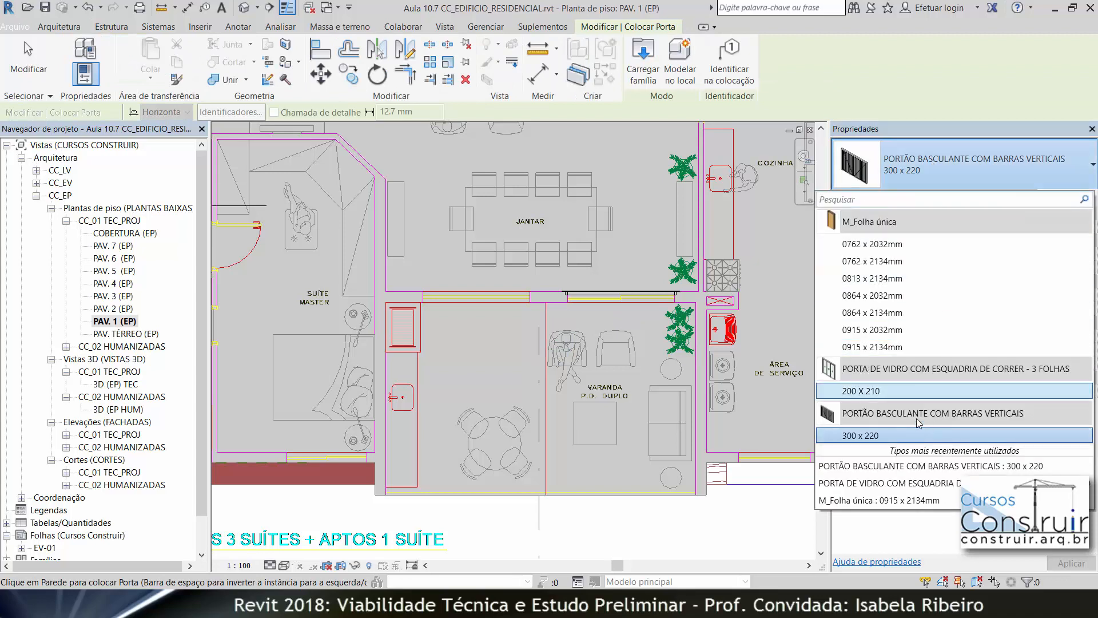
{"action": "left_click", "coordinate": [885, 392]}
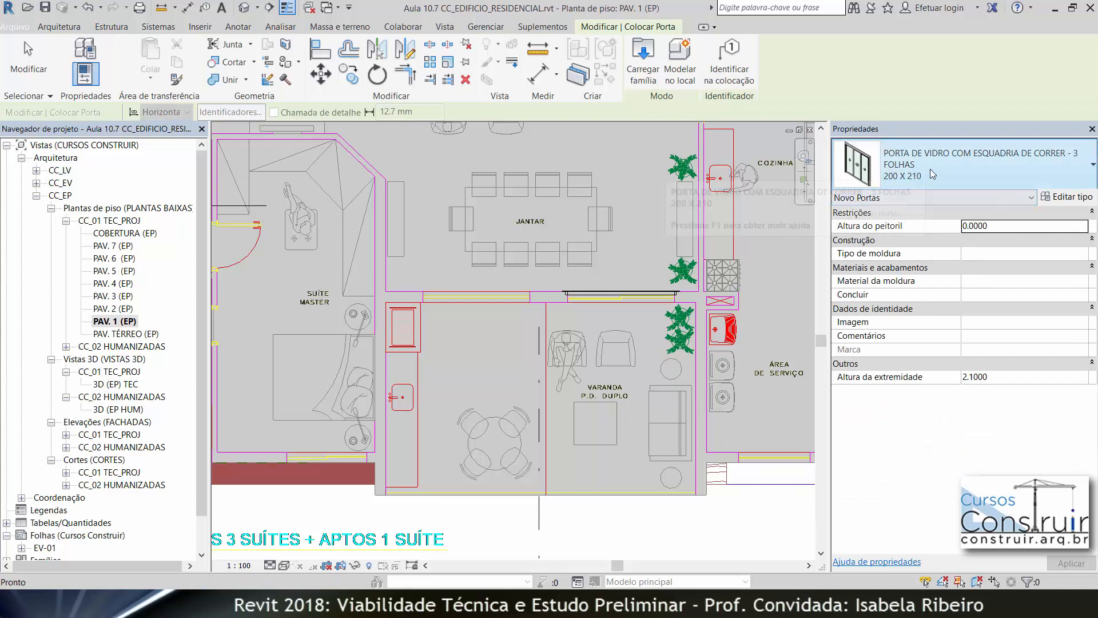
{"action": "left_click", "coordinate": [464, 298]}
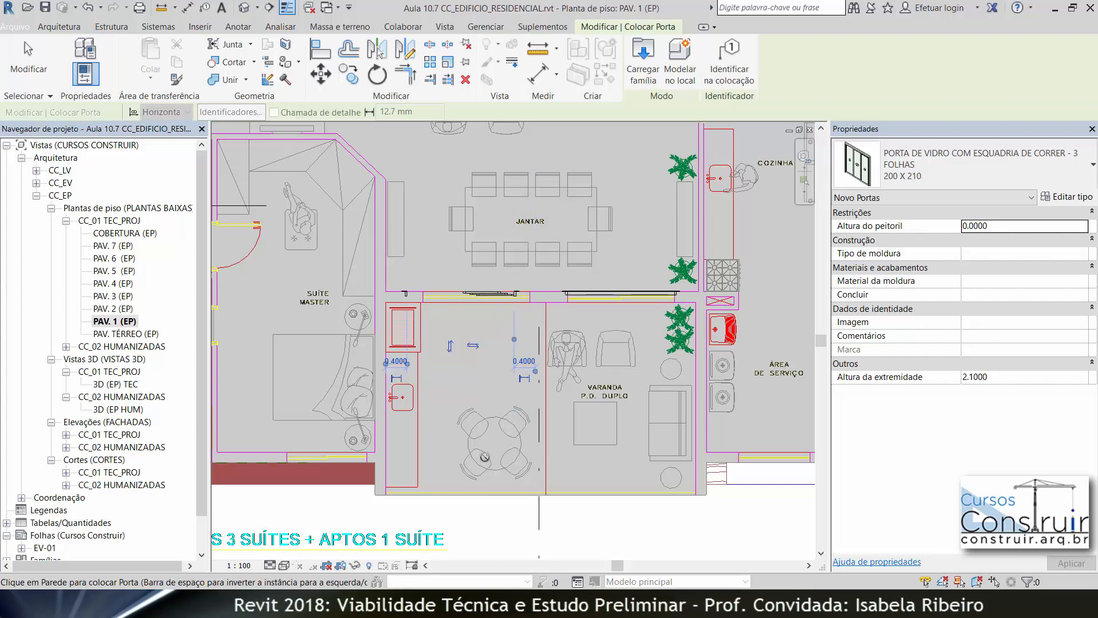
{"action": "key", "text": "Escape"}
{"action": "key", "text": "Escape"}
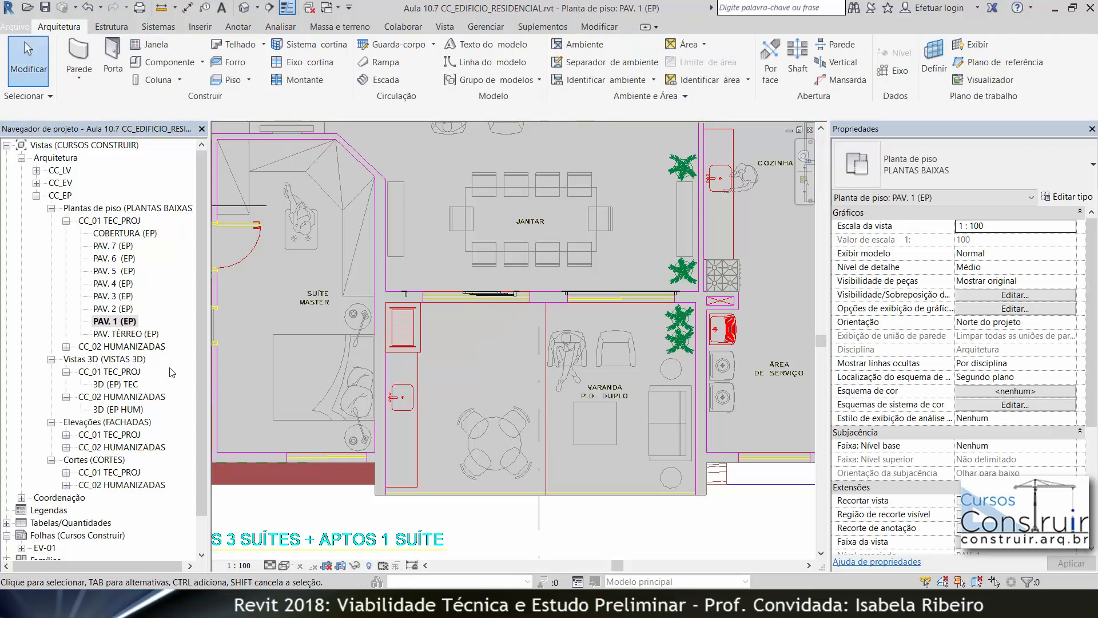
Inspect the placed glass door and window from the front in the 3D (EP HUM) view.
{"action": "double_click", "coordinate": [123, 410]}
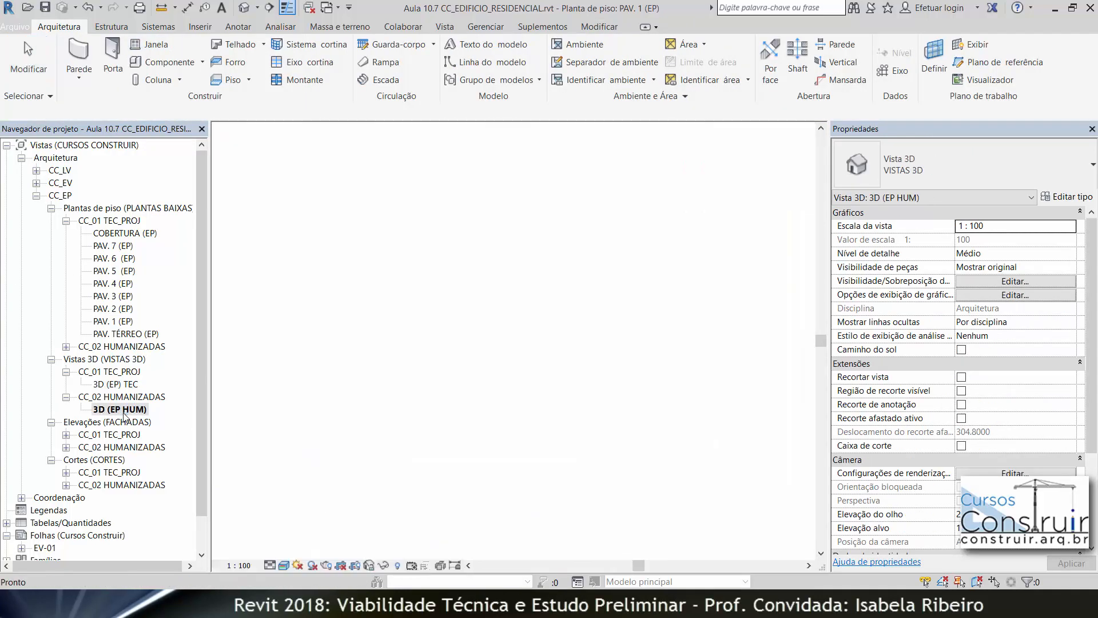
{"action": "middle_click_drag", "start_coordinate": [425, 471], "coordinate": [102, 408], "text": "shift"}
{"action": "scroll", "coordinate": [517, 386], "scroll_direction": "up", "scroll_amount": 8}
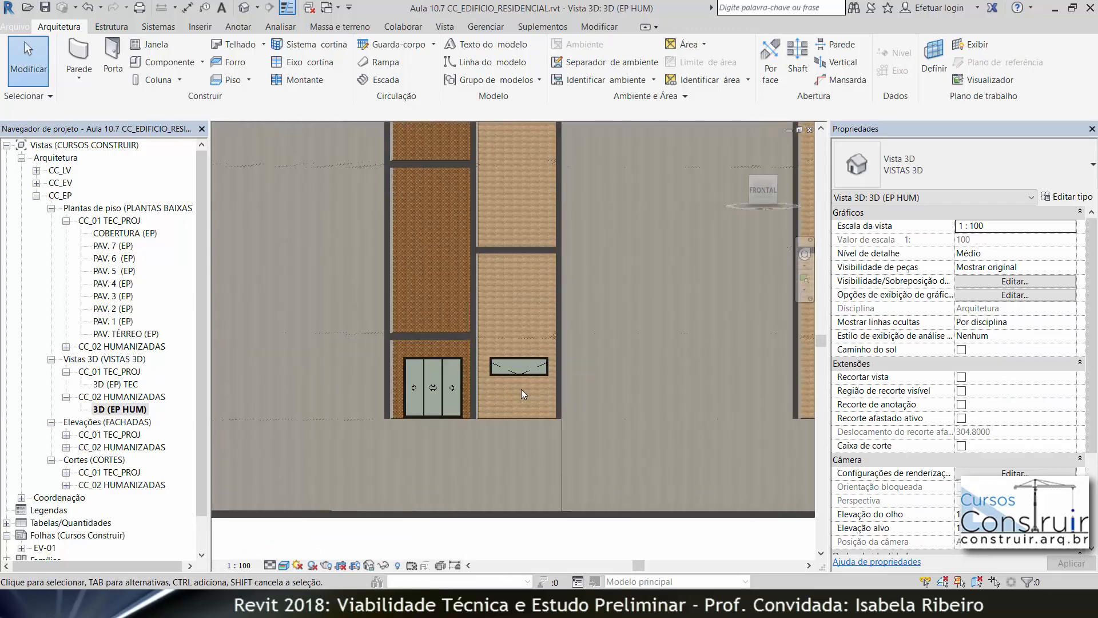
{"action": "left_click", "coordinate": [386, 337]}
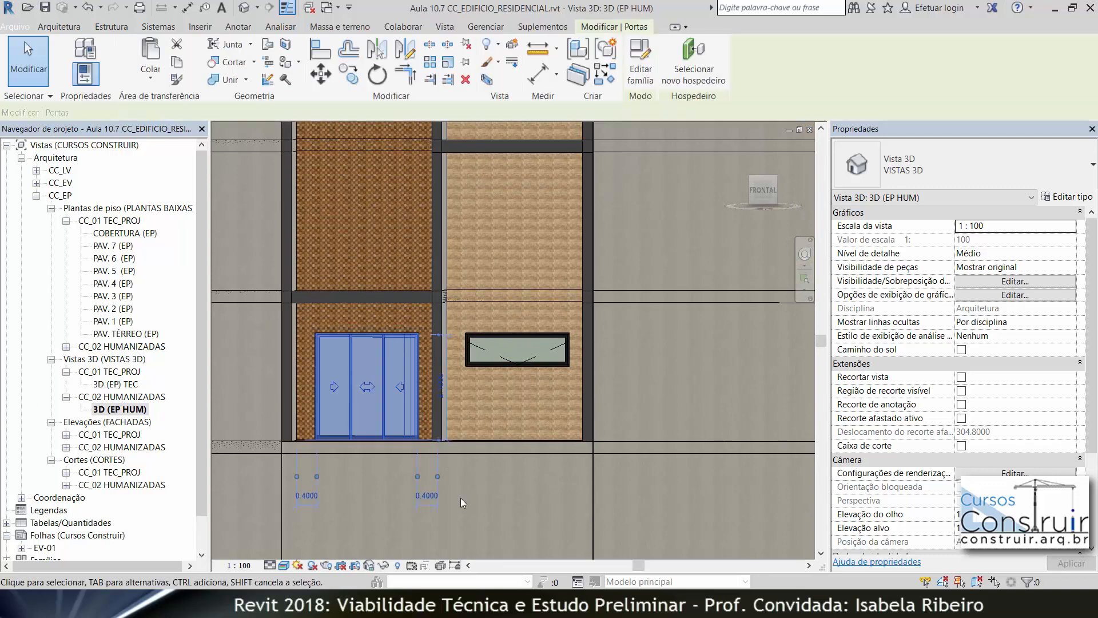
{"action": "left_click", "coordinate": [502, 386]}
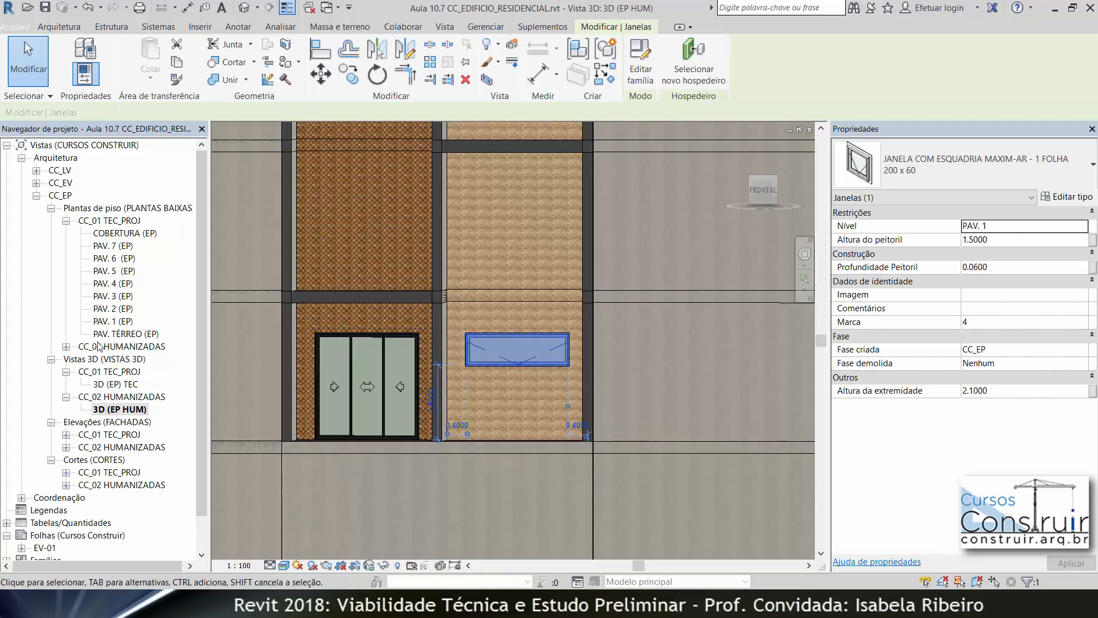
Return to PAV. 1 (EP) and change the selected window to the 150 x 150 type of JANELA COM ESQUADRIA DE CORRER with VENEZIANA DE CORRER.
{"action": "double_click", "coordinate": [114, 322]}
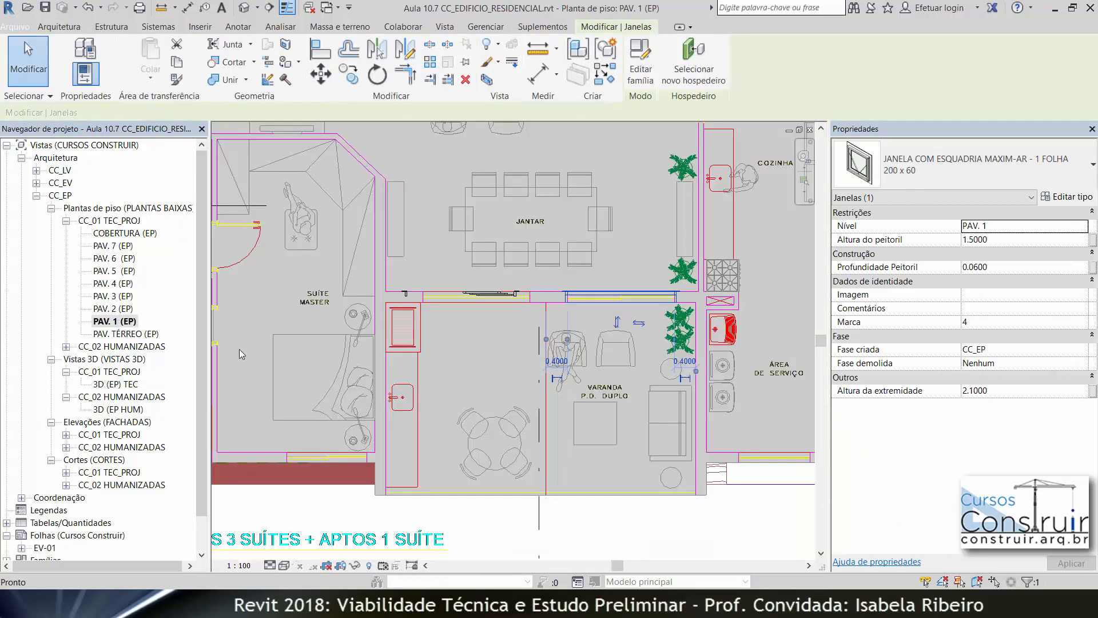
{"action": "scroll", "coordinate": [471, 403], "scroll_direction": "down", "scroll_amount": 3}
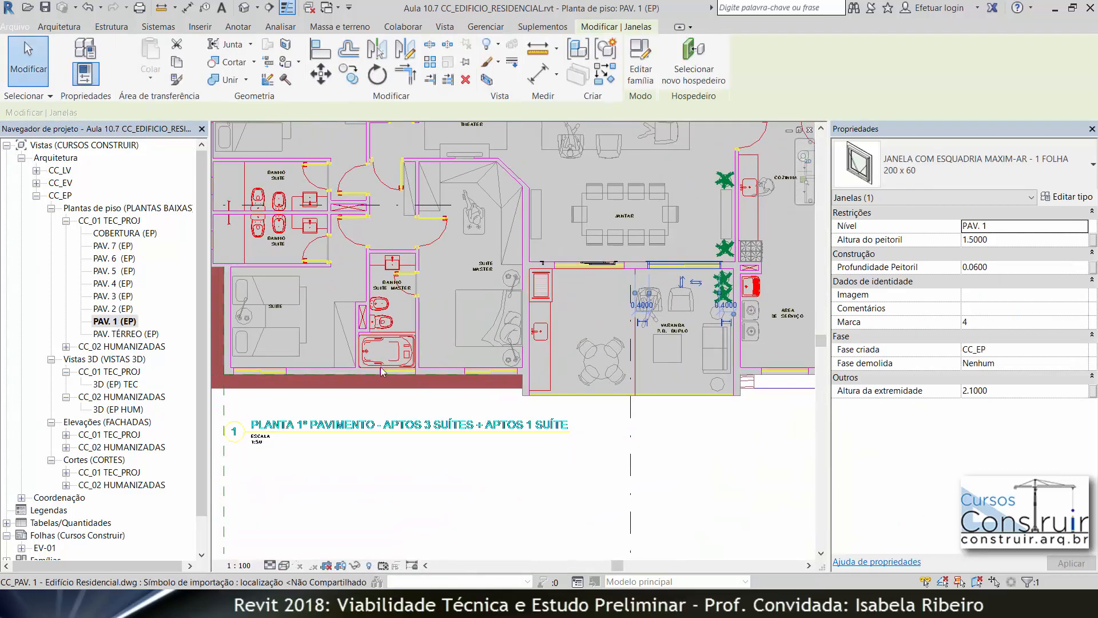
{"action": "scroll", "coordinate": [493, 363], "scroll_direction": "up", "scroll_amount": 3}
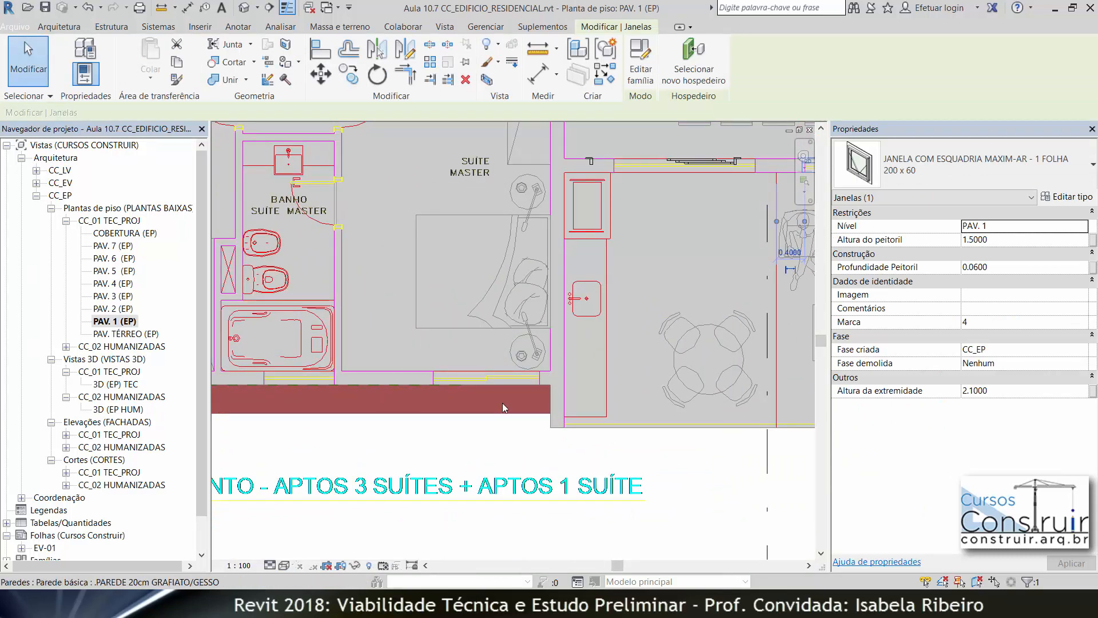
{"action": "left_click", "coordinate": [901, 155]}
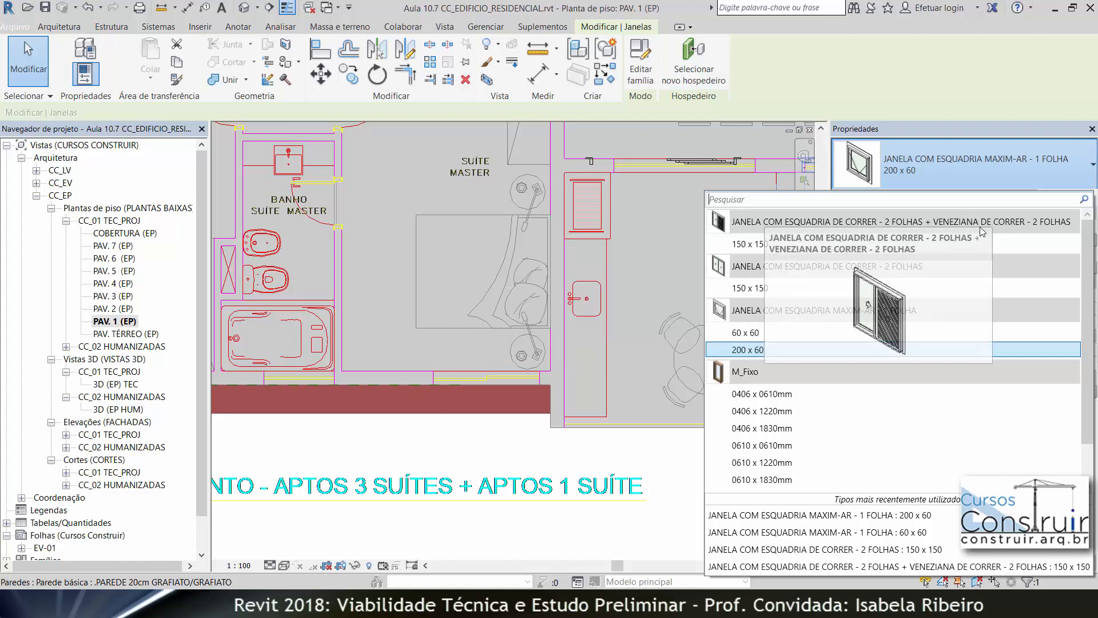
{"action": "left_click", "coordinate": [694, 244]}
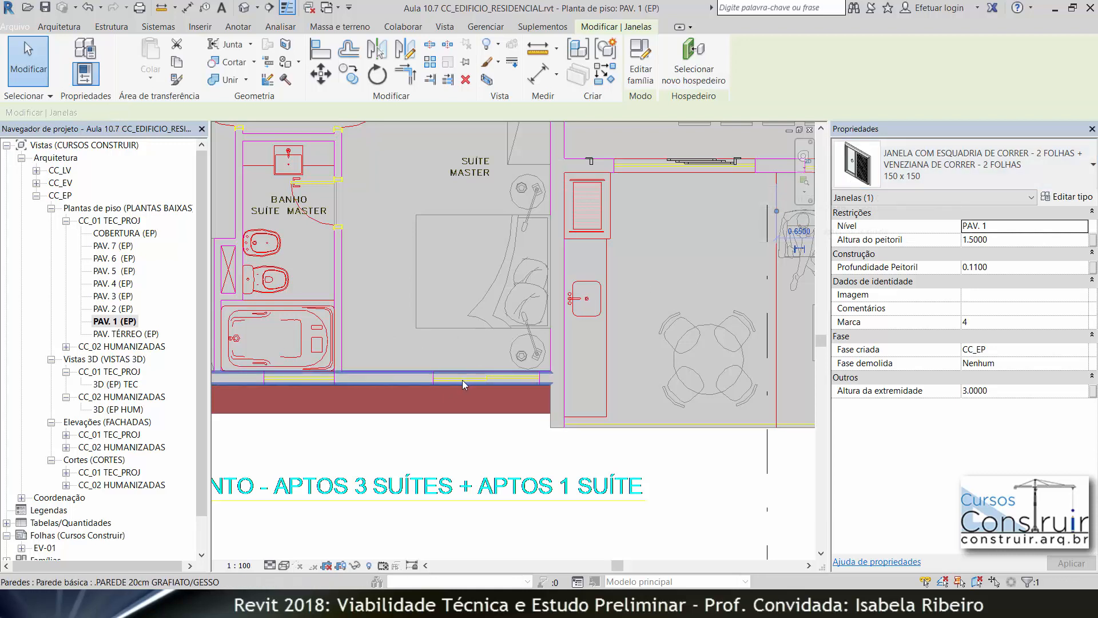
{"action": "left_click", "coordinate": [966, 166]}
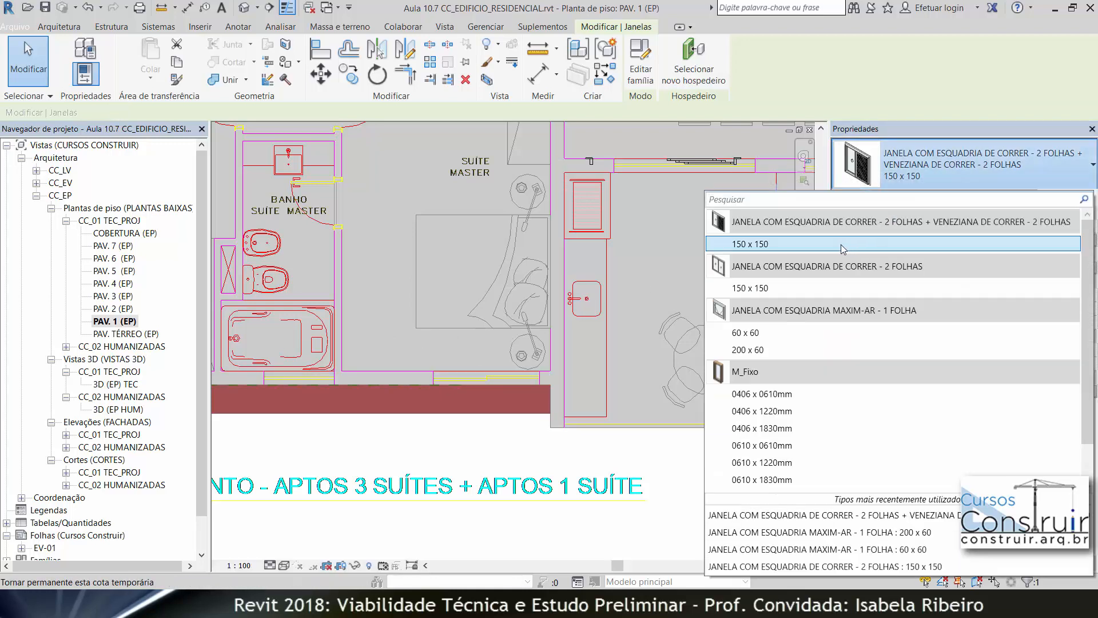
{"action": "left_click", "coordinate": [840, 244]}
{"action": "key", "text": "Escape"}
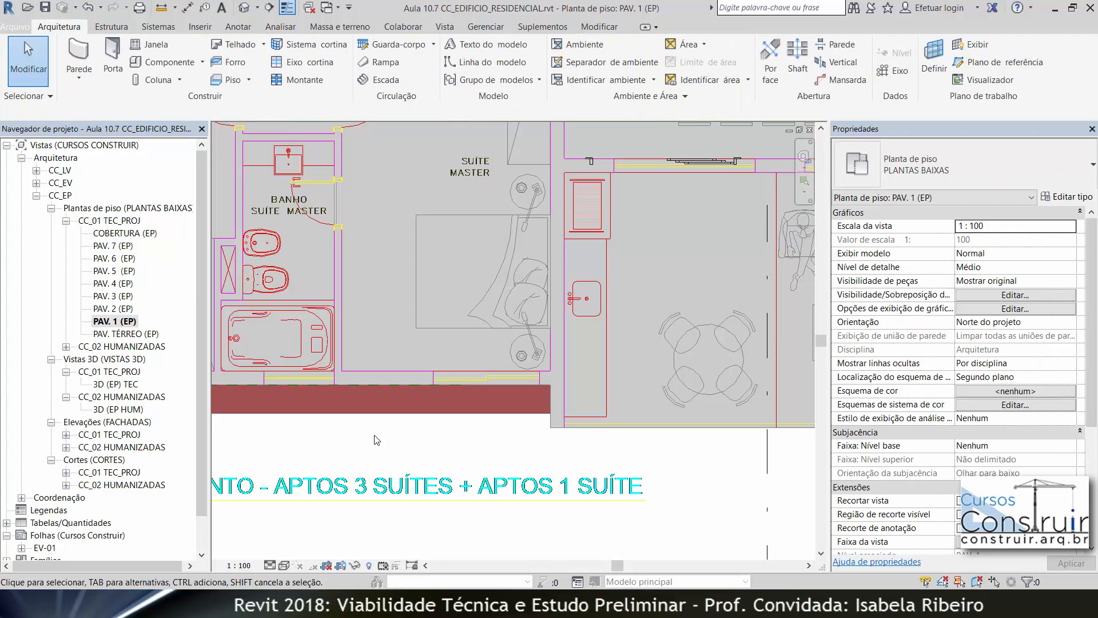
Place a 150 x 150 JANELA COM ESQUADRIA DE CORRER + VENEZIANA window at the opening in SUÍTE MASTER's exterior wall.
{"action": "left_click", "coordinate": [148, 44]}
{"action": "left_click", "coordinate": [903, 182]}
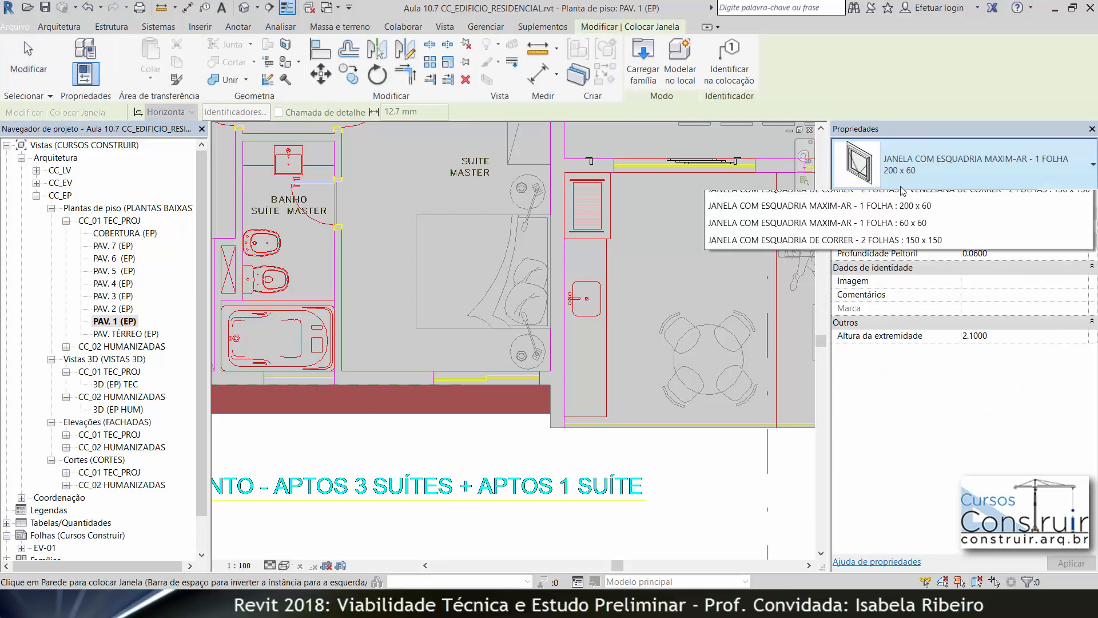
{"action": "left_click", "coordinate": [858, 175]}
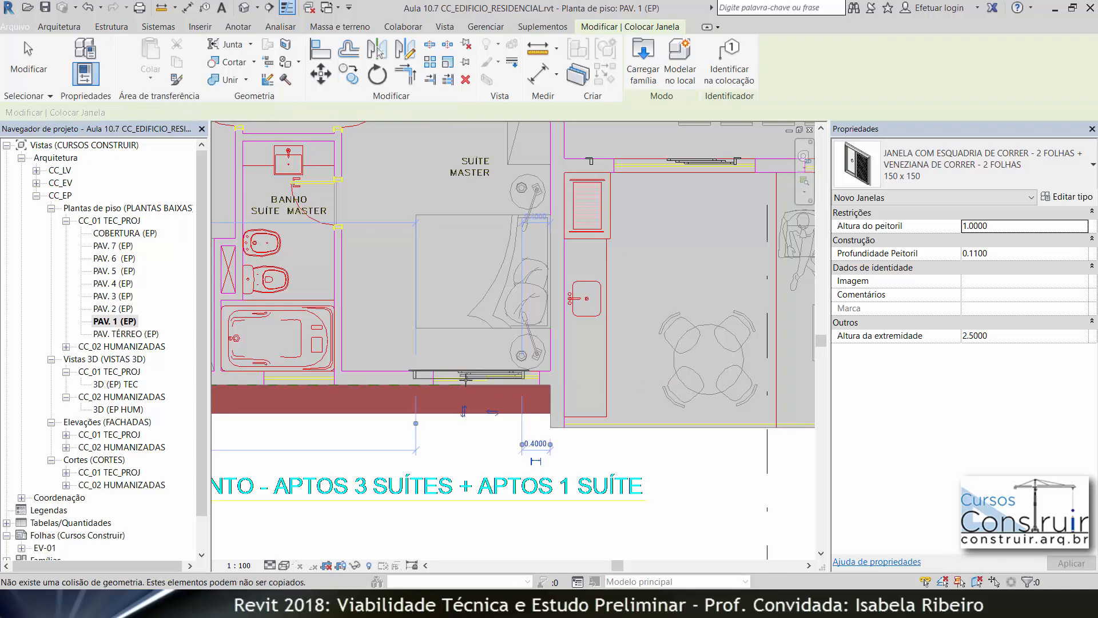
Duplicate the 60 x 60 type of JANELA COM ESQUADRIA MAXIM-AR - 1 FOLHA as 100 x 60 and set its Largura to 1.
{"action": "scroll", "coordinate": [413, 406], "scroll_direction": "down", "scroll_amount": 2}
{"action": "middle_click_drag", "start_coordinate": [413, 406], "coordinate": [565, 402]}
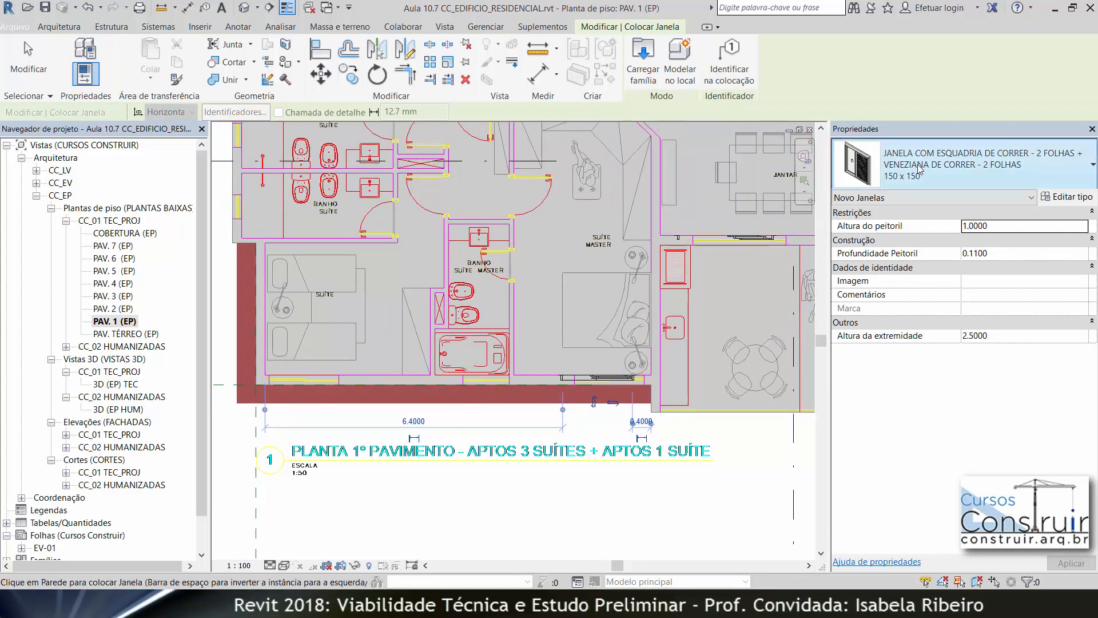
{"action": "left_click", "coordinate": [1032, 158]}
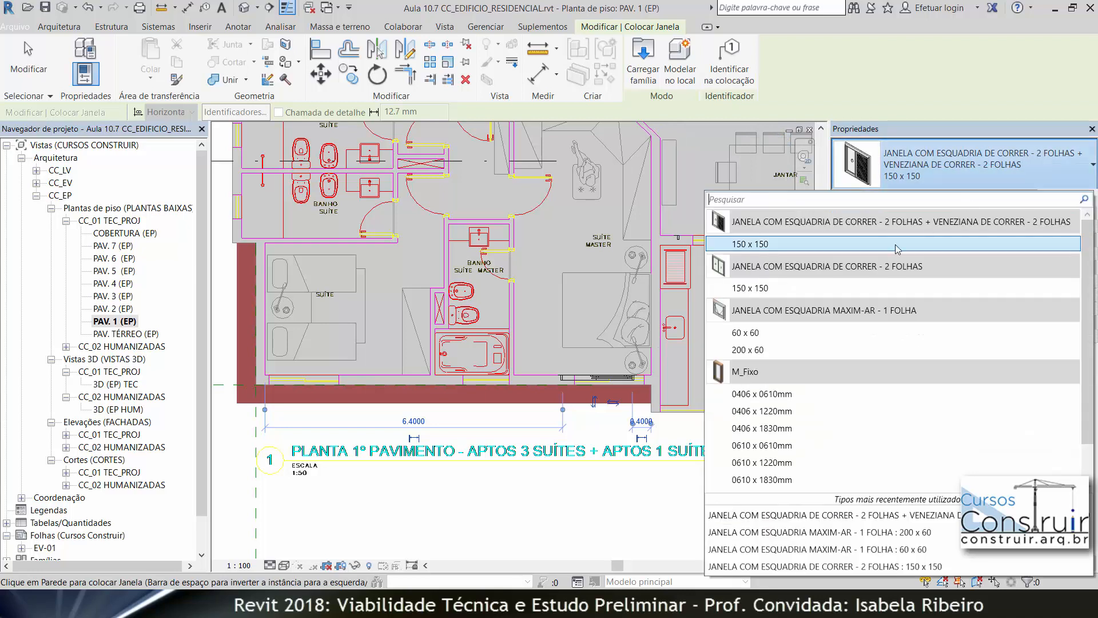
{"action": "left_click", "coordinate": [791, 331]}
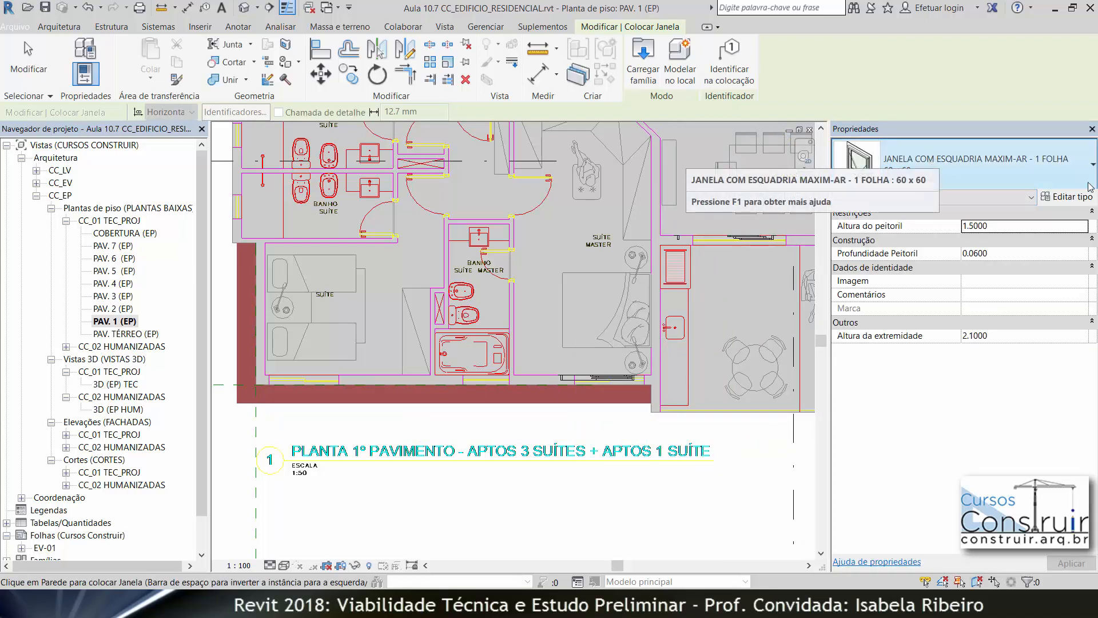
{"action": "left_click", "coordinate": [1079, 196]}
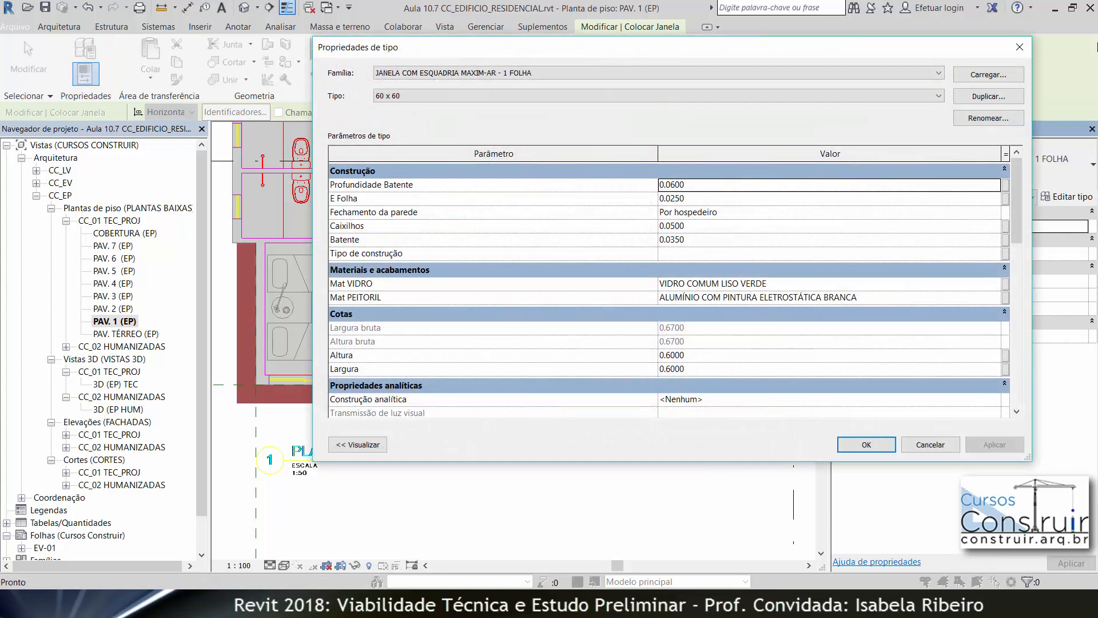
{"action": "left_click", "coordinate": [1006, 95]}
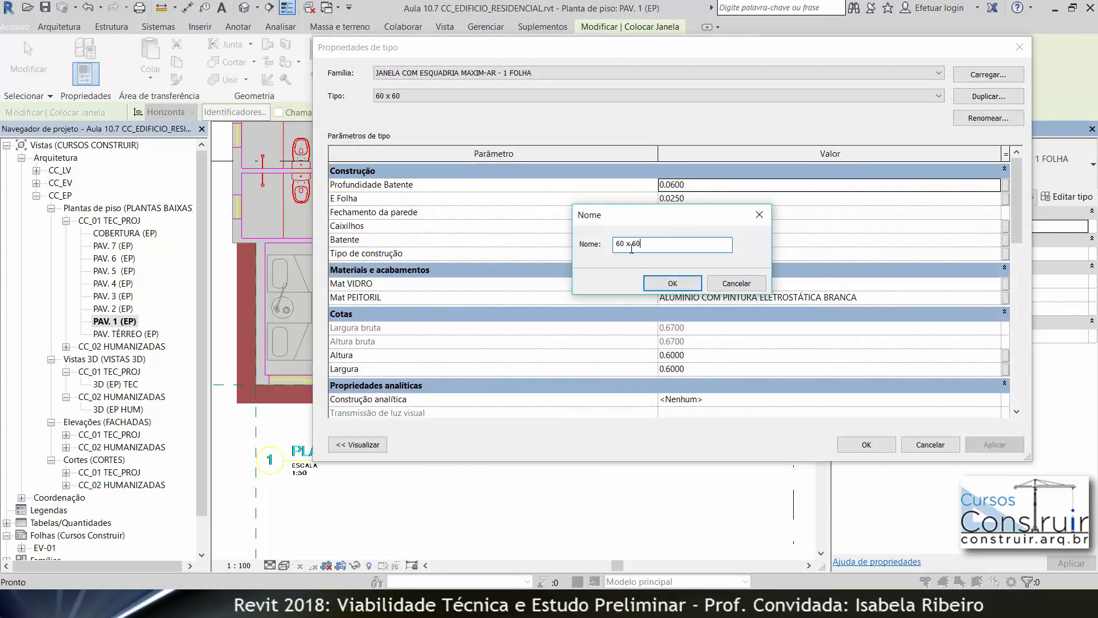
{"action": "type", "text": "10"}
{"action": "left_click", "coordinate": [668, 285]}
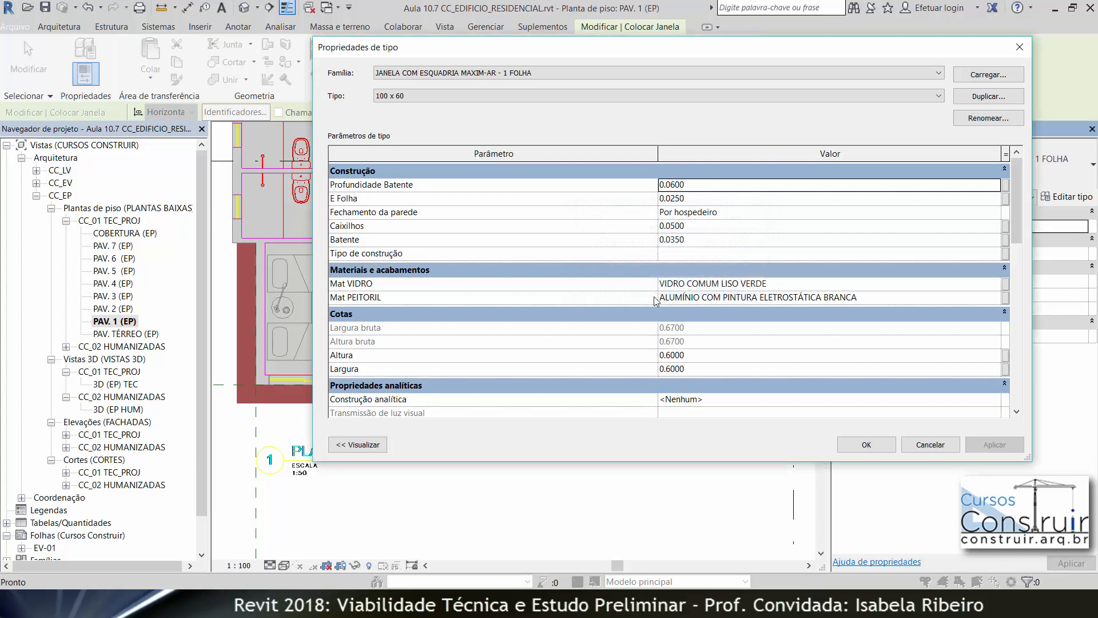
{"action": "left_click", "coordinate": [703, 370]}
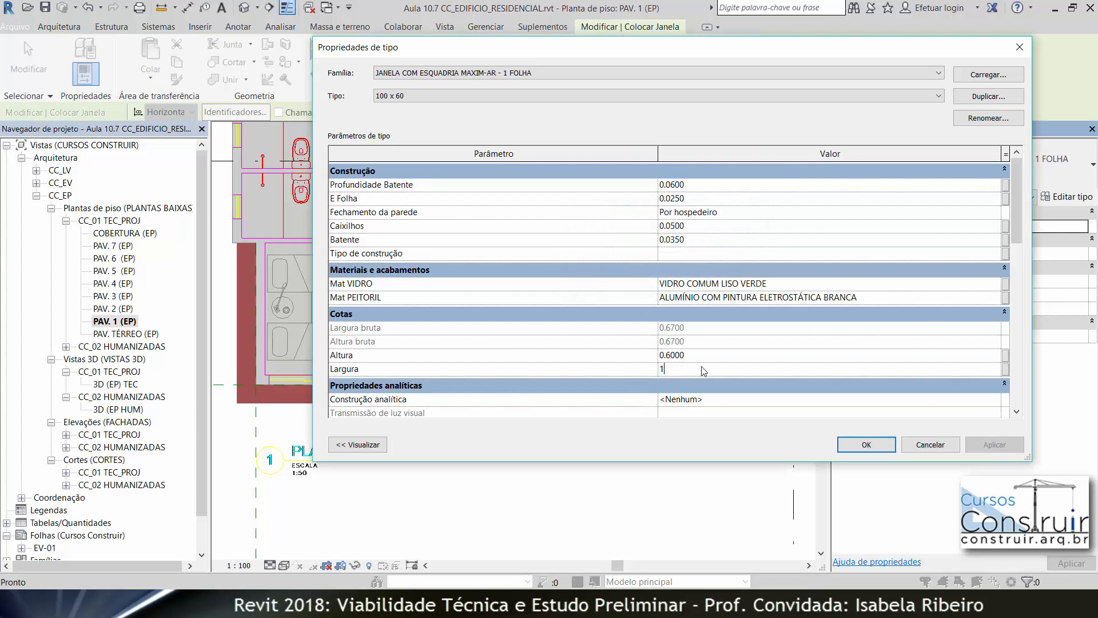
{"action": "left_click", "coordinate": [858, 444]}
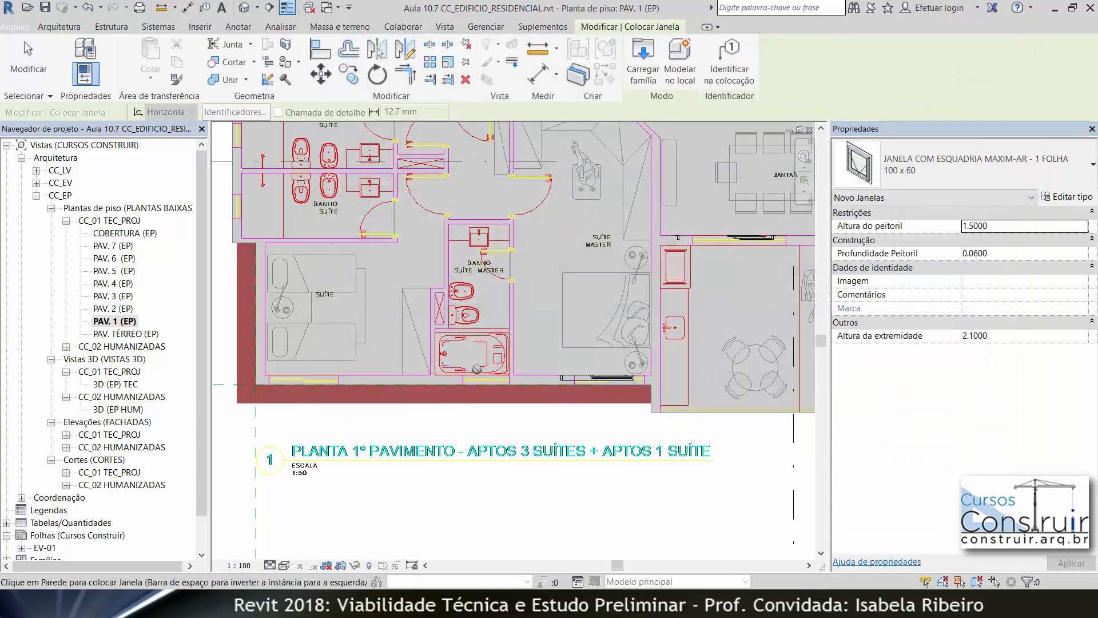
Place the 100 x 60 MAXIM-AR window at the exterior wall opening beside BANHO SUÍTE MASTER's bathtub.
{"action": "middle_click_drag", "start_coordinate": [476, 388], "coordinate": [466, 388]}
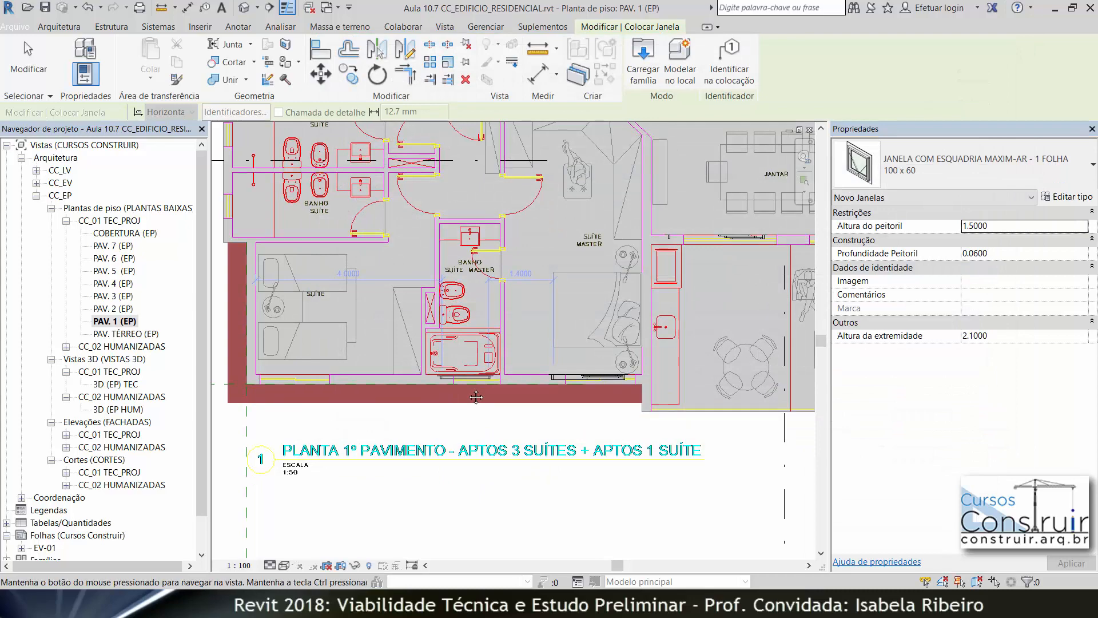
{"action": "scroll", "coordinate": [461, 381], "scroll_direction": "up", "scroll_amount": 4}
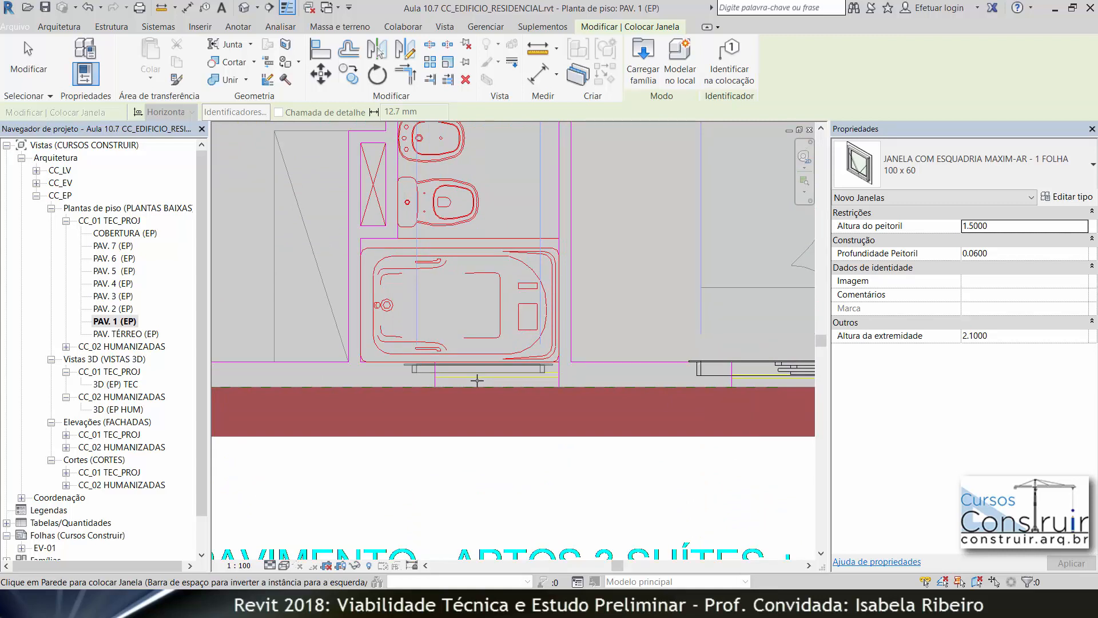
{"action": "scroll", "coordinate": [477, 380], "scroll_direction": "down", "scroll_amount": 4}
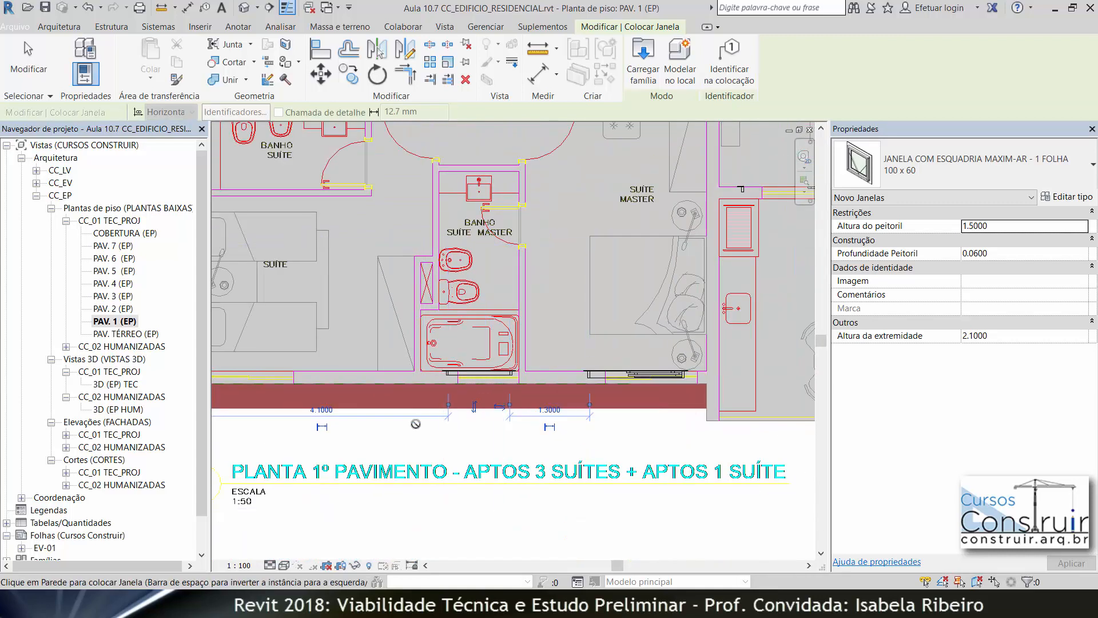
Place a 150 x 150 JANELA COM ESQUADRIA DE CORRER + VENEZIANA window at the exterior opening of the SUÍTE next to BANHO SUÍTE MASTER.
{"action": "scroll", "coordinate": [424, 425], "scroll_direction": "down", "scroll_amount": 1}
{"action": "middle_click_drag", "start_coordinate": [438, 436], "coordinate": [541, 433]}
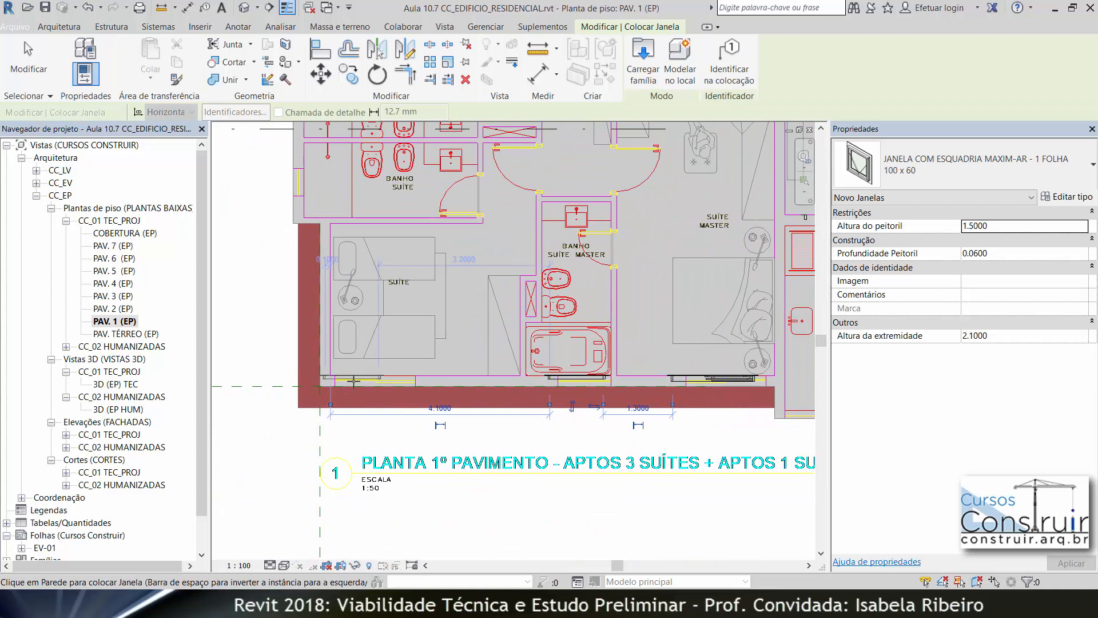
{"action": "left_click", "coordinate": [974, 182]}
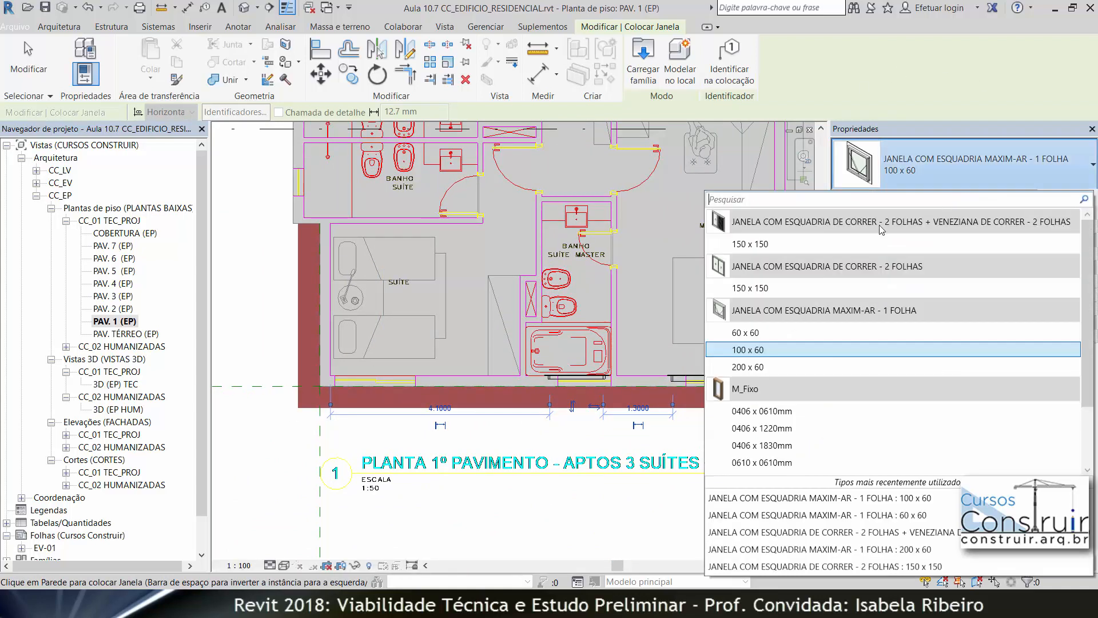
{"action": "left_click", "coordinate": [749, 244]}
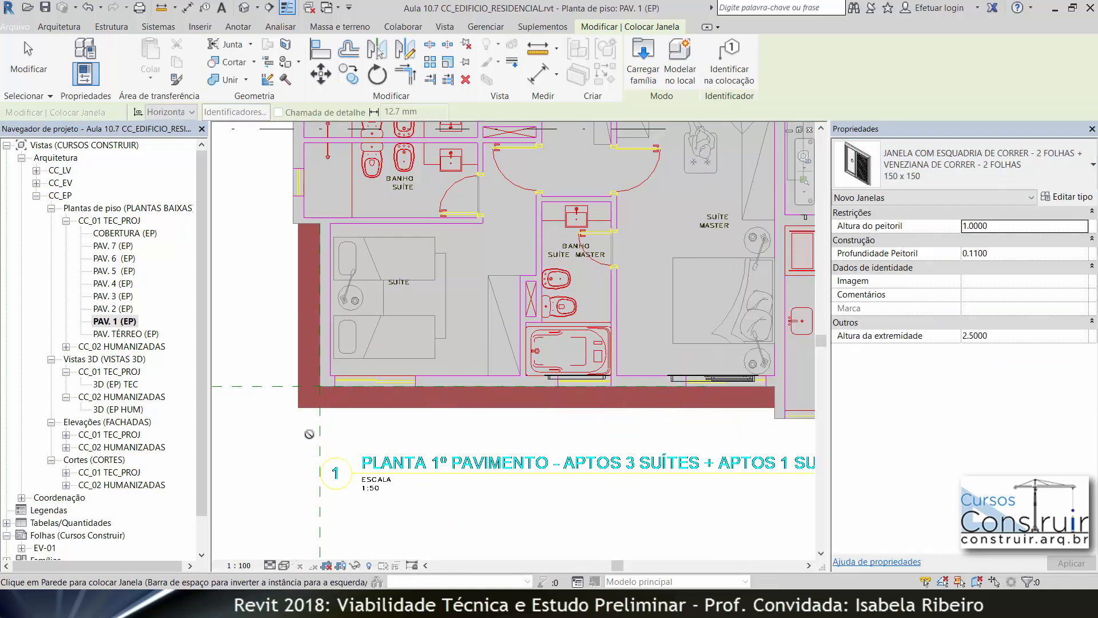
{"action": "left_click", "coordinate": [390, 387]}
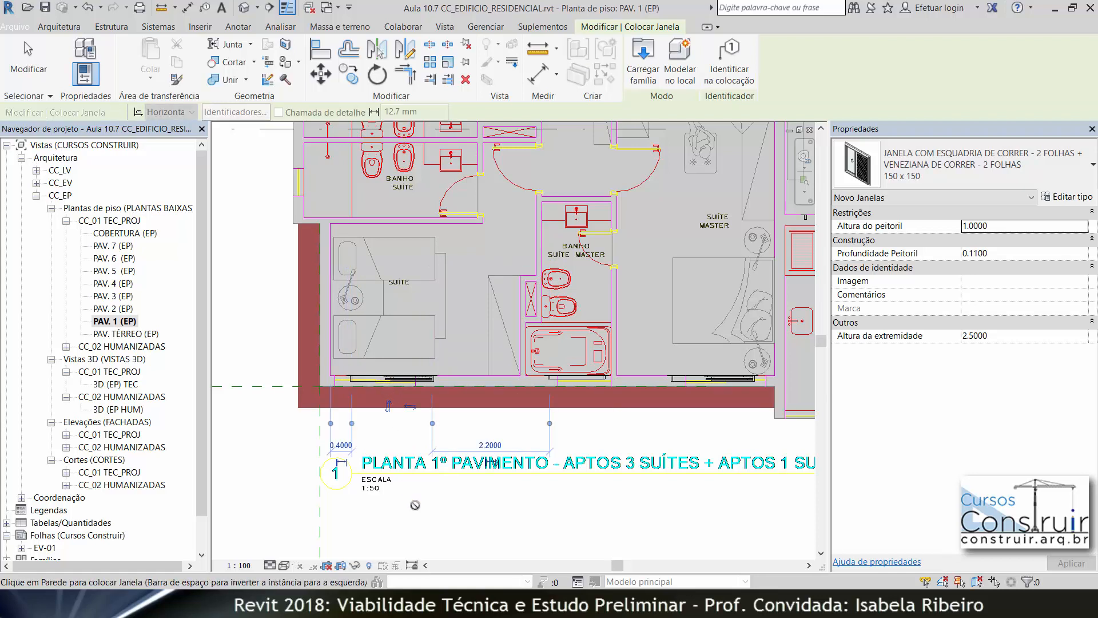
Place a 60 x 60 JANELA COM ESQUADRIA MAXIM-AR - 1 FOLHA window at the exterior opening of each of the two BANHO SUÍTE rooms.
{"action": "scroll", "coordinate": [481, 330], "scroll_direction": "down", "scroll_amount": 1}
{"action": "middle_click_drag", "start_coordinate": [480, 330], "coordinate": [418, 522]}
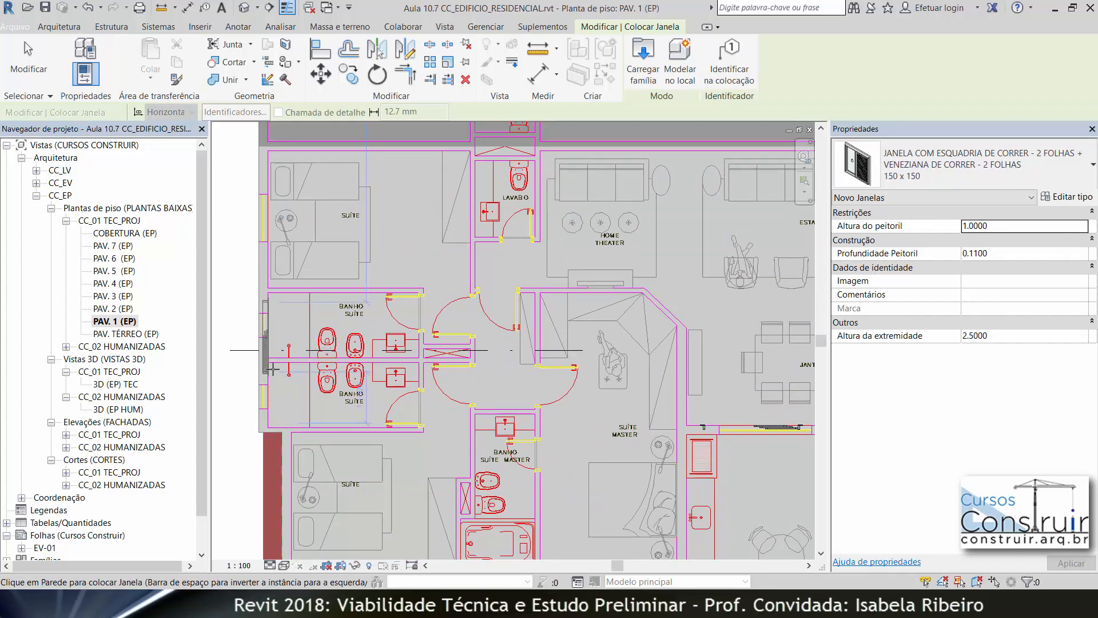
{"action": "scroll", "coordinate": [294, 352], "scroll_direction": "down", "scroll_amount": 1}
{"action": "middle_click_drag", "start_coordinate": [289, 373], "coordinate": [278, 412]}
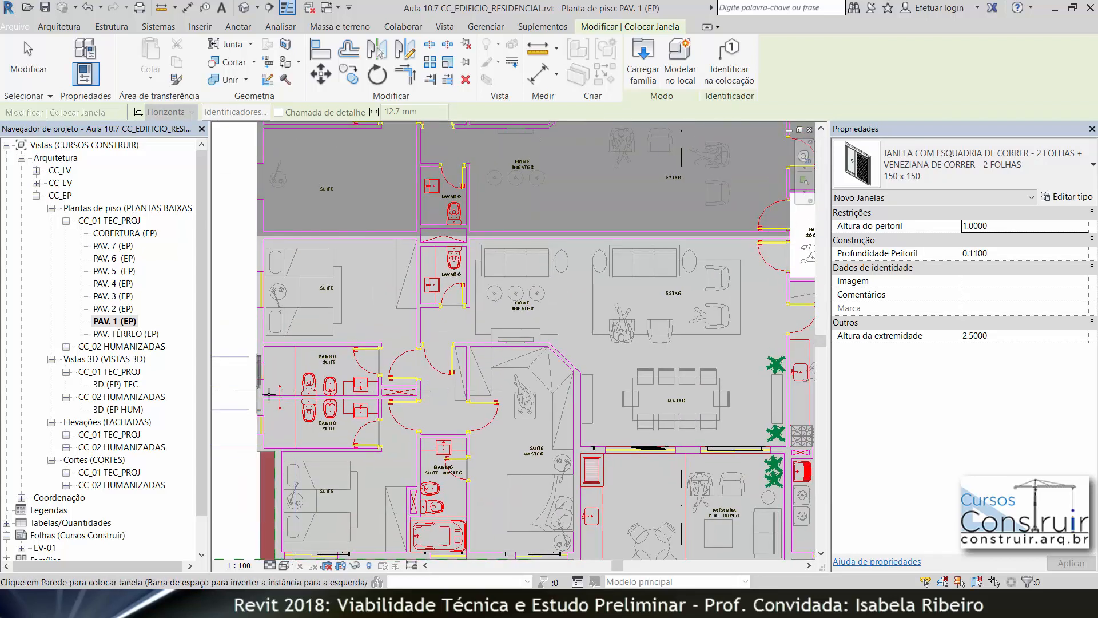
{"action": "left_click", "coordinate": [866, 183]}
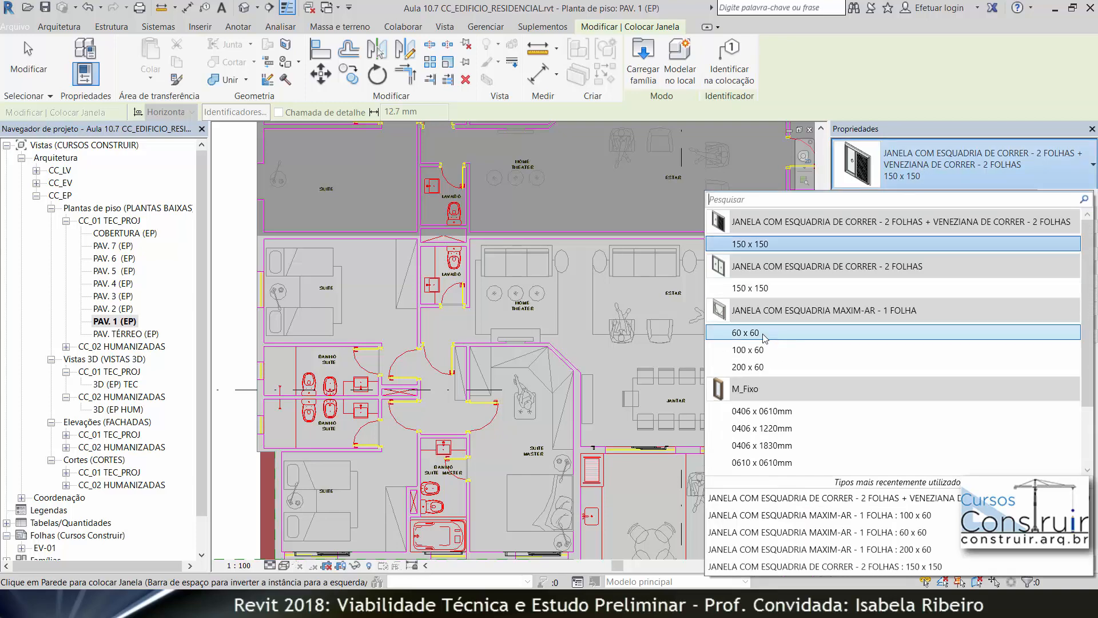
{"action": "left_click", "coordinate": [785, 337]}
{"action": "scroll", "coordinate": [262, 426], "scroll_direction": "up", "scroll_amount": 2}
{"action": "scroll", "coordinate": [262, 426], "scroll_direction": "up", "scroll_amount": 4}
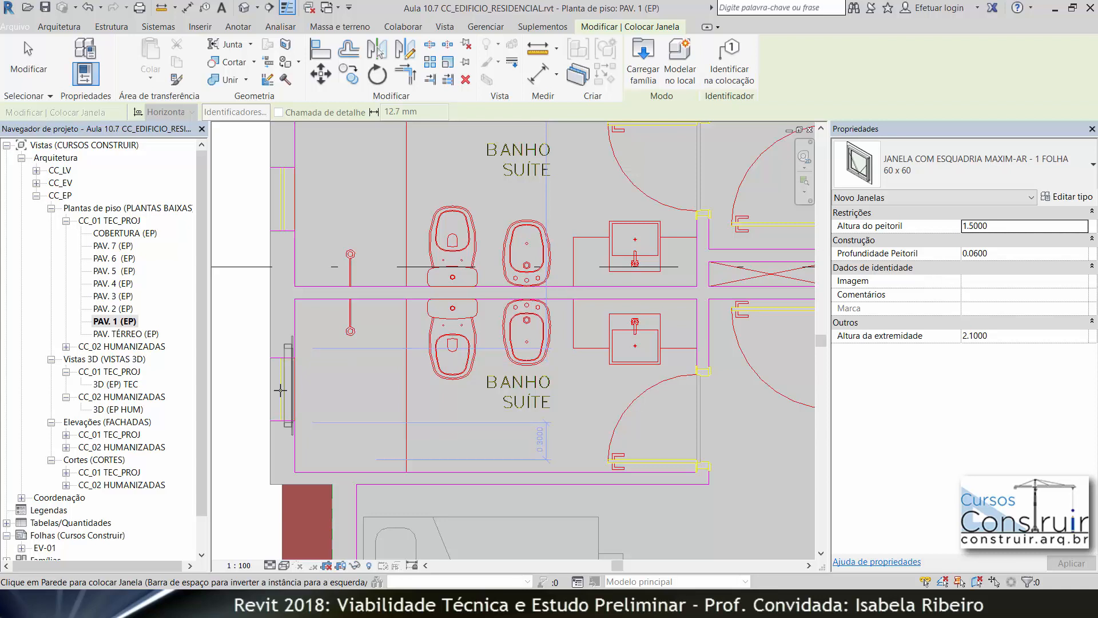
{"action": "left_click", "coordinate": [280, 390]}
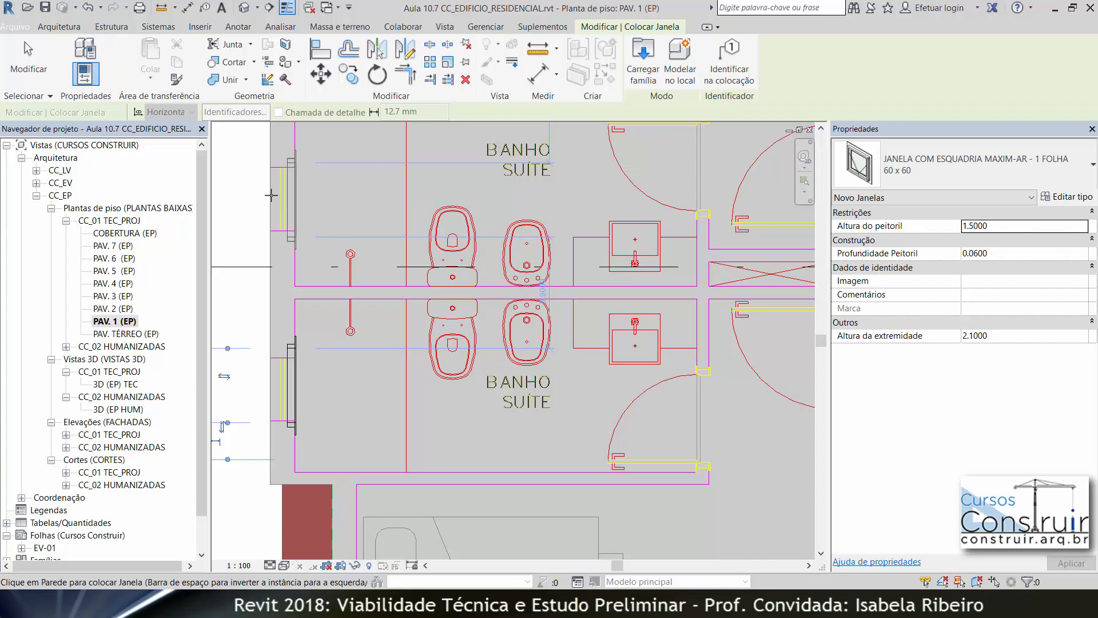
{"action": "left_click", "coordinate": [283, 195]}
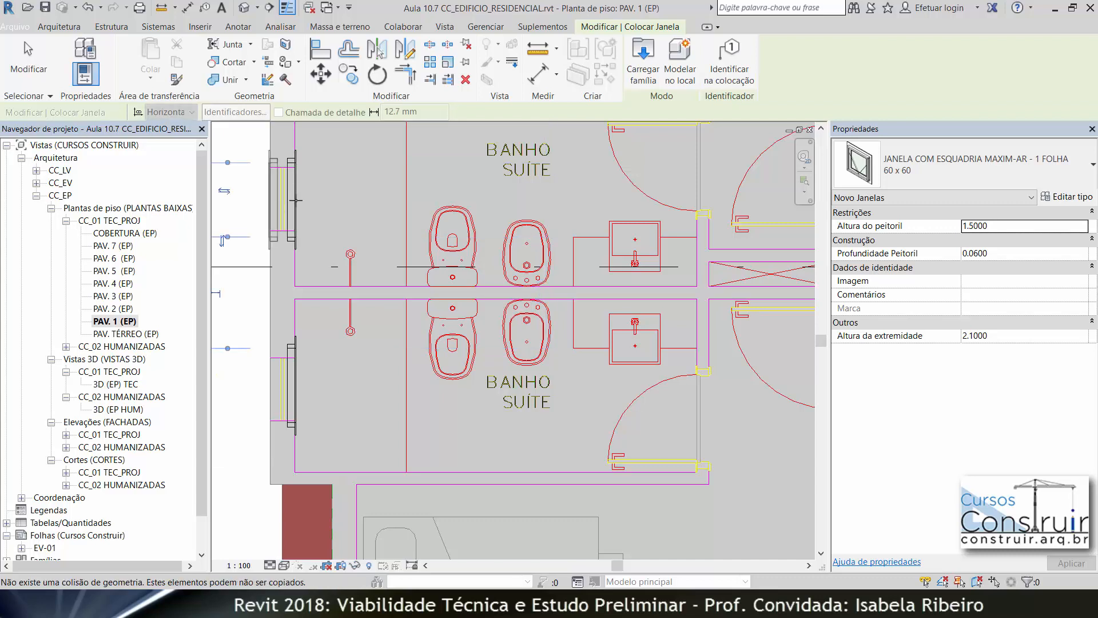
{"action": "key", "text": "Escape"}
{"action": "key", "text": "Escape"}
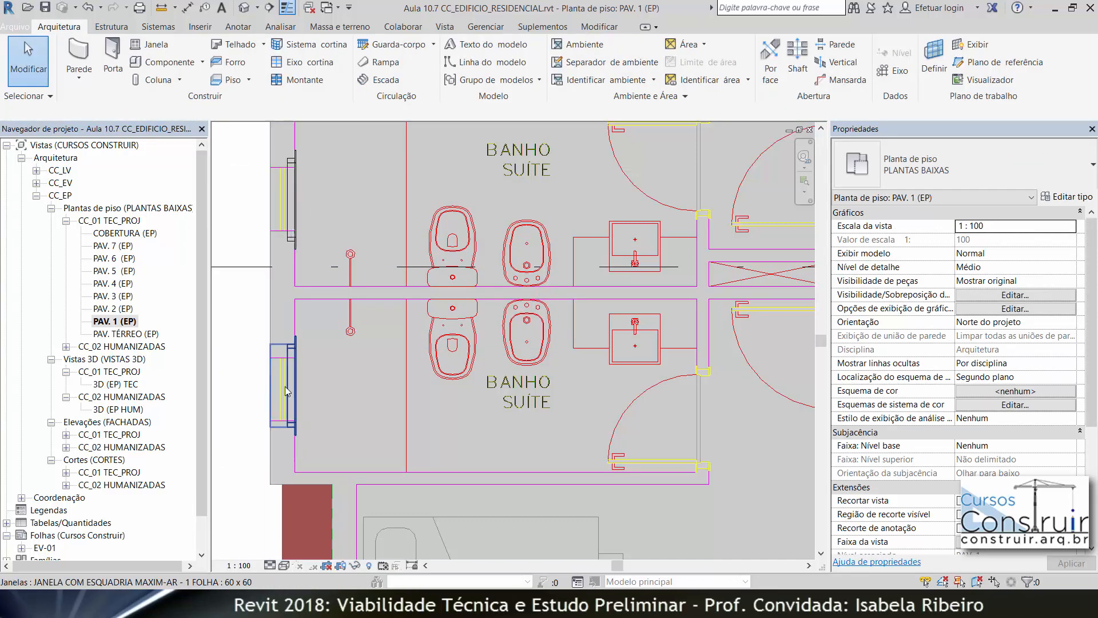
Dimension the upper BANHO SUÍTE window from the partition between the two bathrooms and set that distance to 0.3.
{"action": "left_click", "coordinate": [298, 223]}
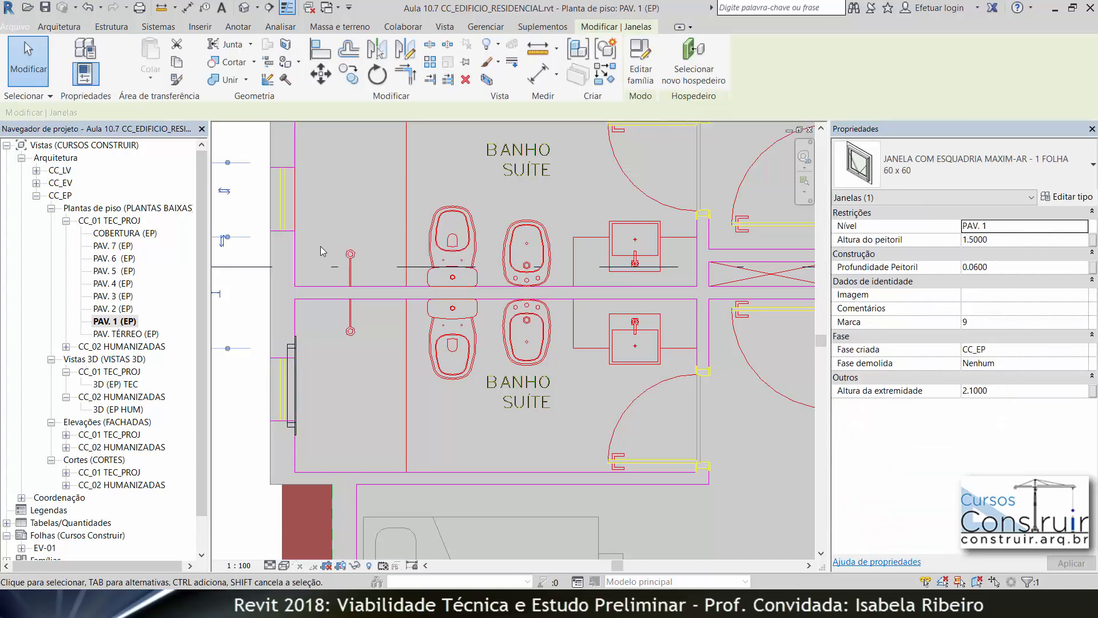
{"action": "middle_click_drag", "start_coordinate": [321, 246], "coordinate": [452, 271]}
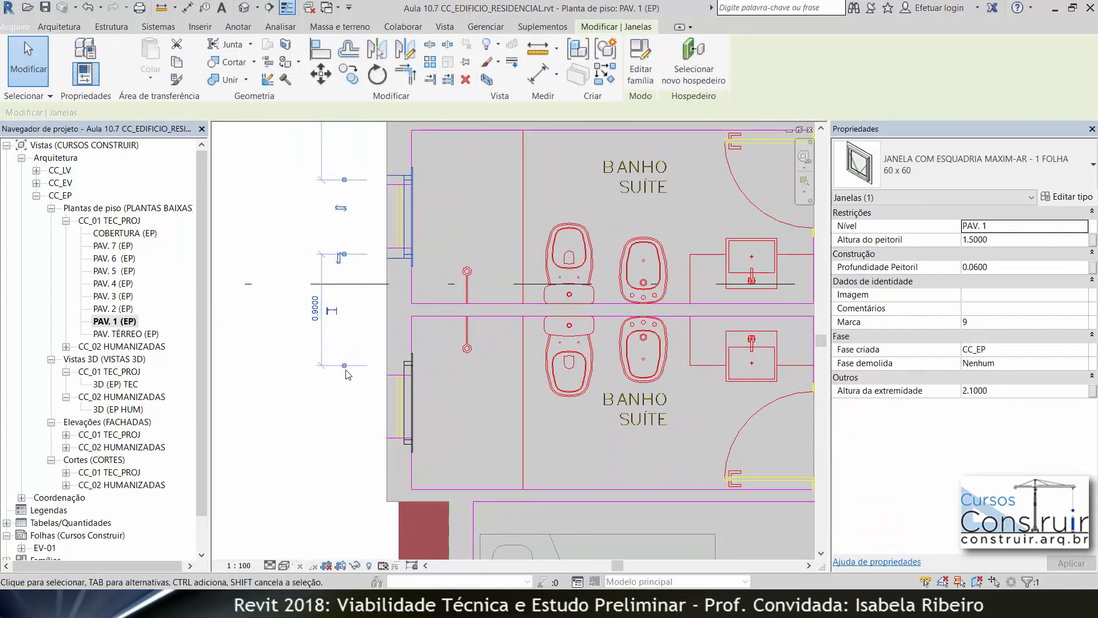
{"action": "left_click_drag", "start_coordinate": [343, 365], "coordinate": [447, 309]}
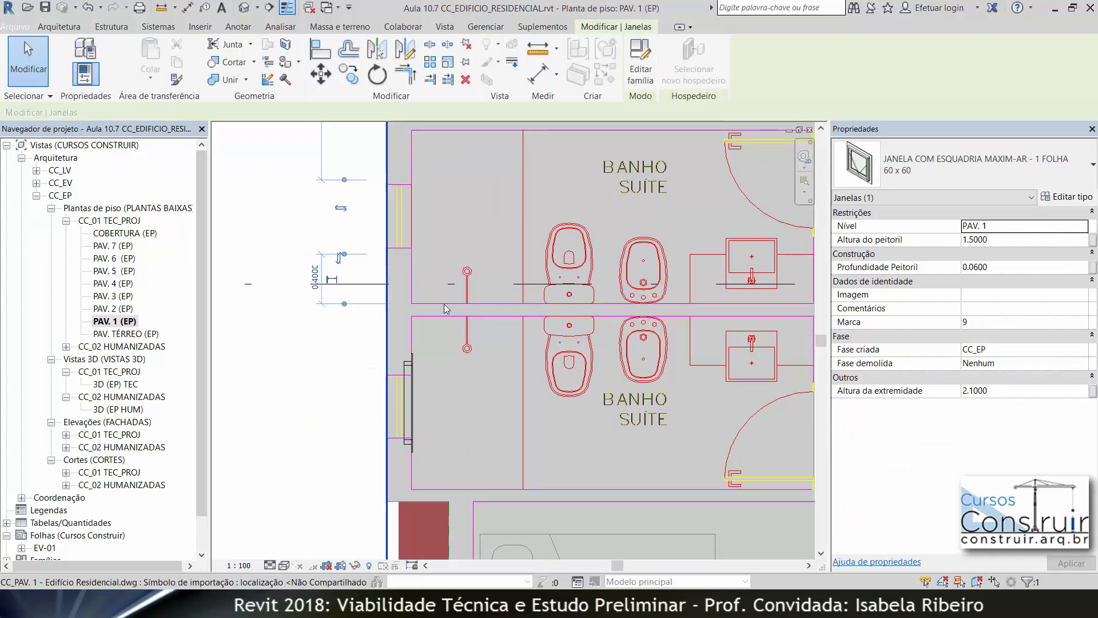
{"action": "left_click", "coordinate": [315, 276]}
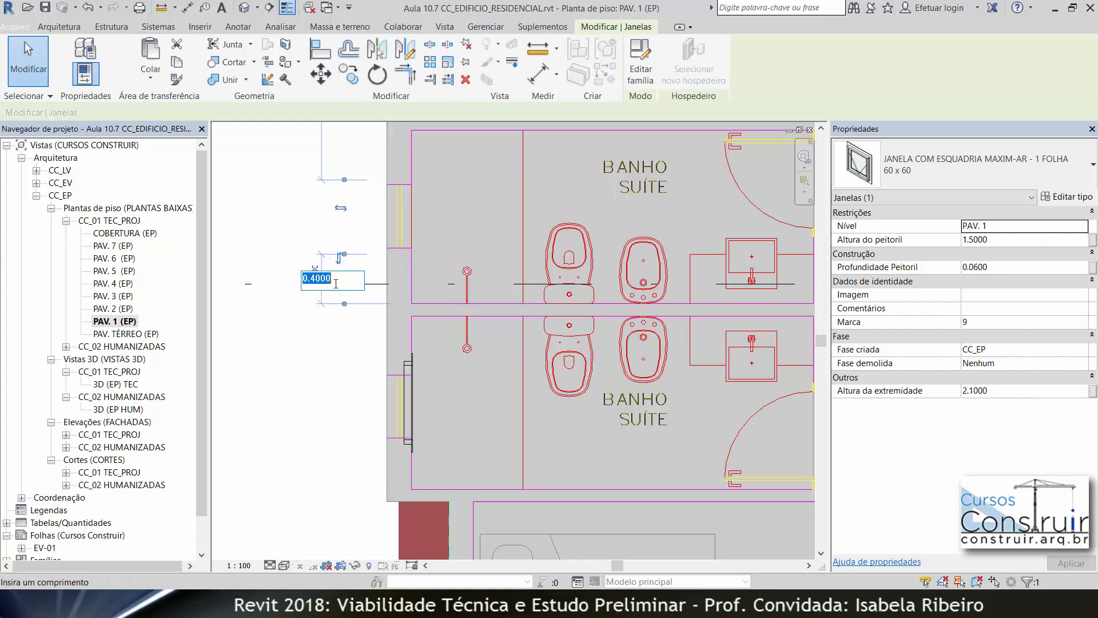
{"action": "type", "text": "0.3"}
{"action": "key", "text": "Return"}
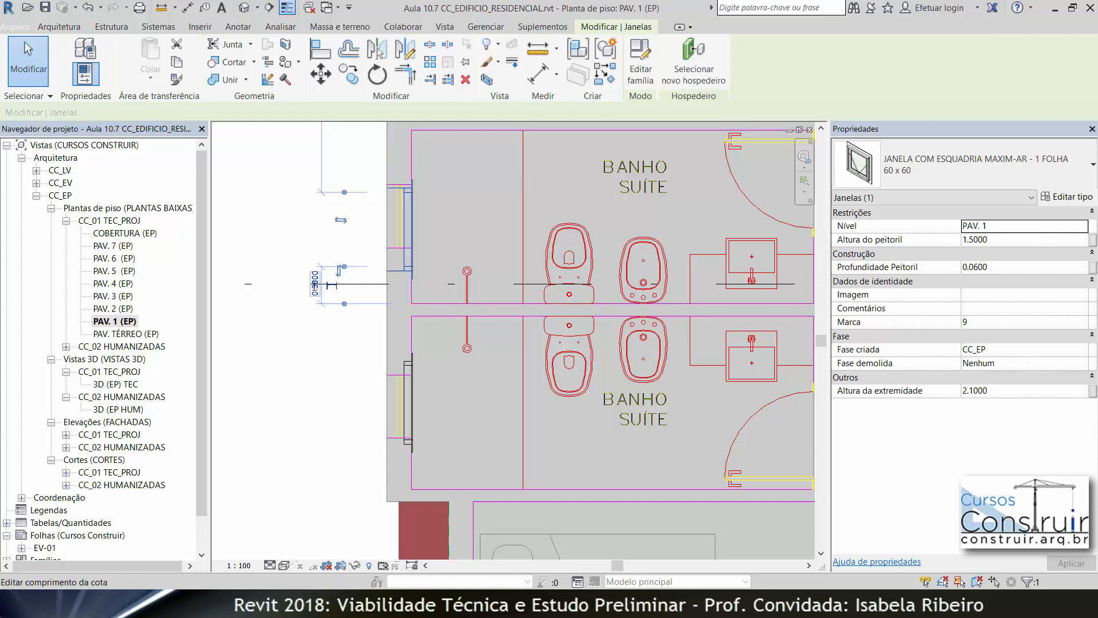
Measure the lower BANHO SUÍTE window's distance to the inner face of its lower wall by moving the temporary dimension's reference.
{"action": "left_click", "coordinate": [398, 441]}
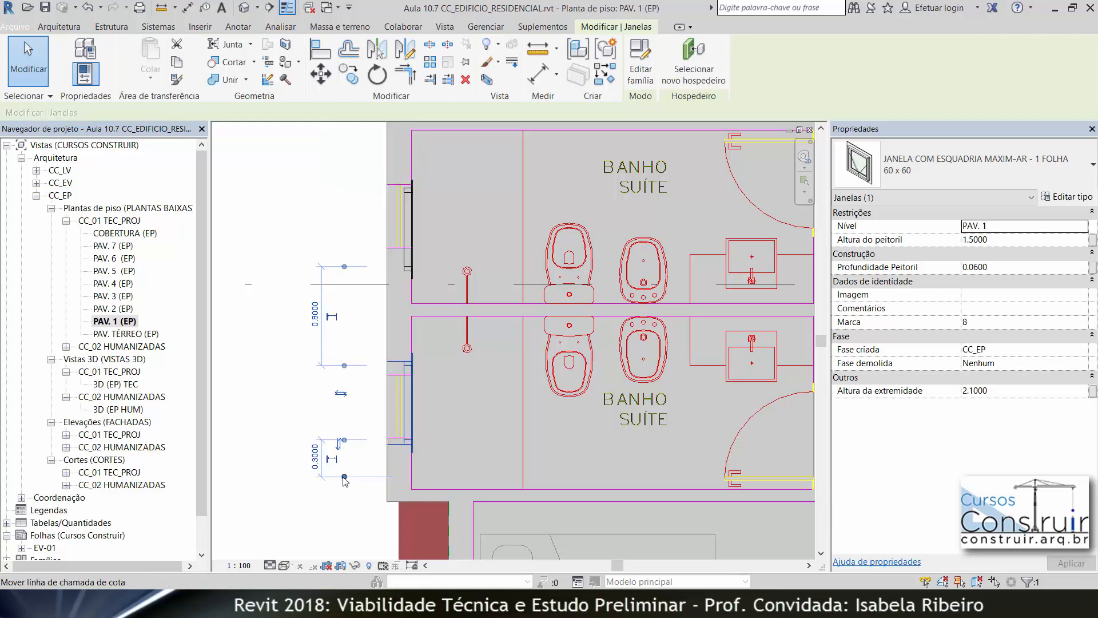
{"action": "left_click_drag", "start_coordinate": [344, 477], "coordinate": [450, 489]}
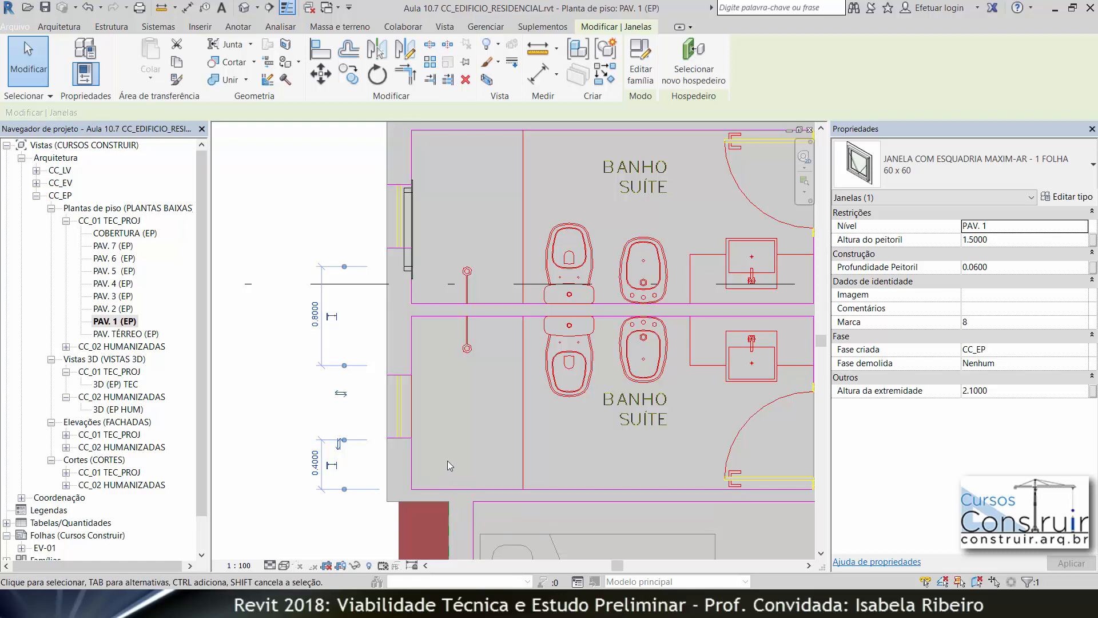
{"action": "key", "text": "Escape"}
Set the upper BANHO SUÍTE window's distance from the partition between the bathrooms to 0.4.
{"action": "left_click", "coordinate": [407, 217]}
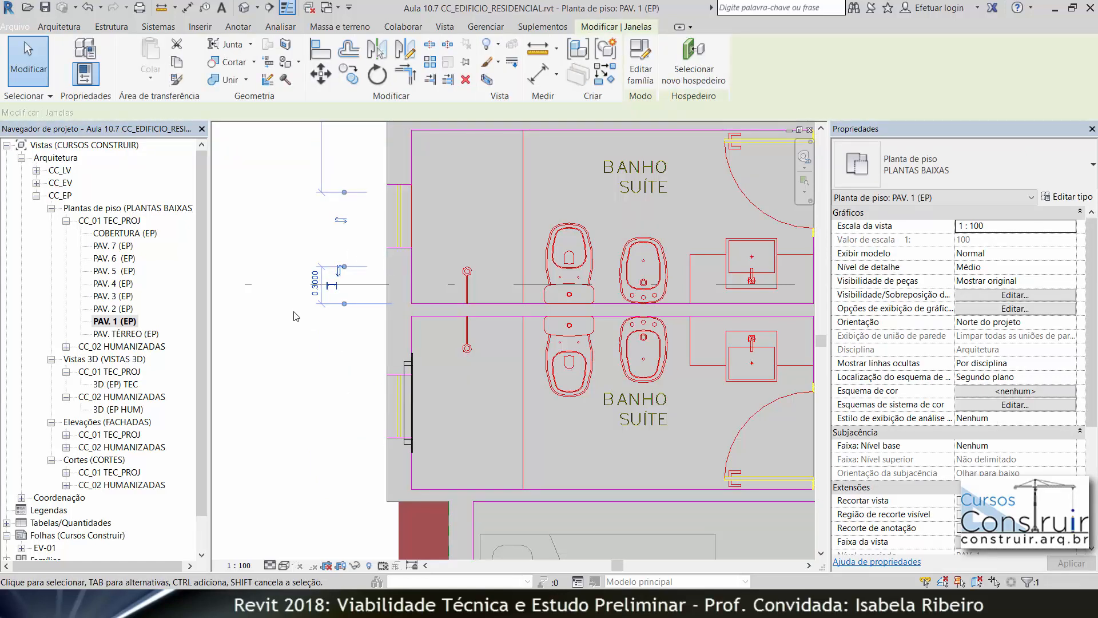
{"action": "left_click", "coordinate": [316, 281]}
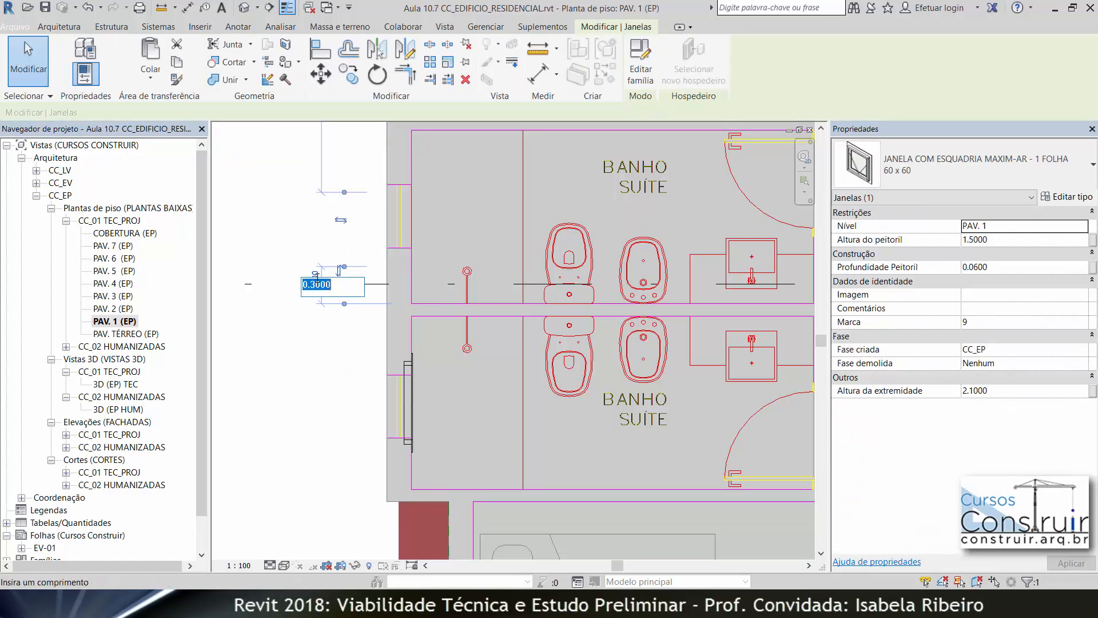
{"action": "key", "text": "Return"}
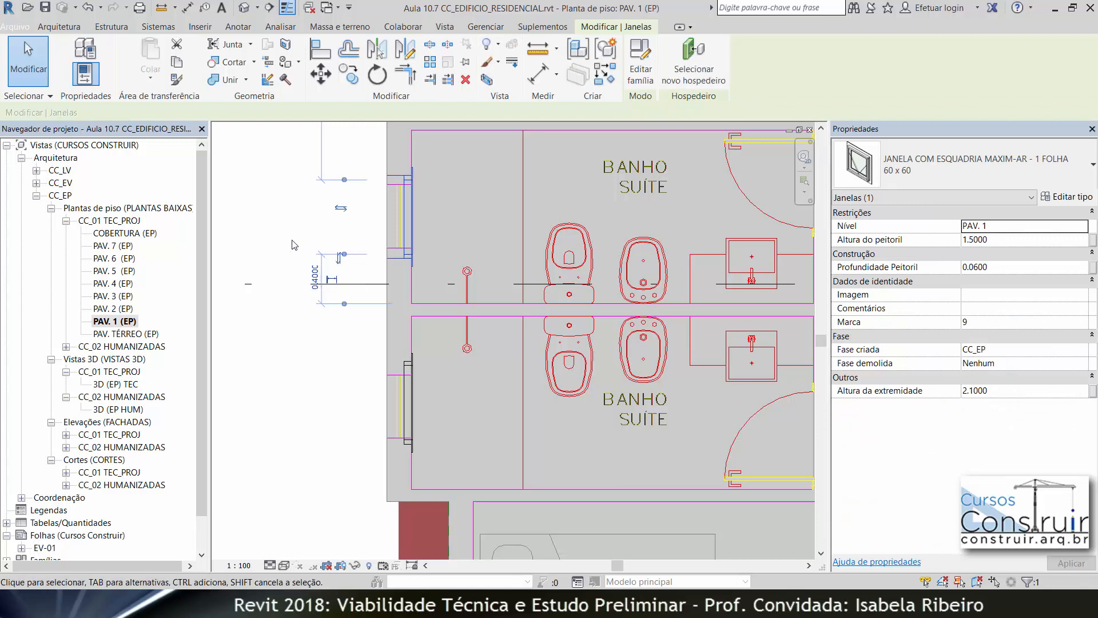
{"action": "key", "text": "Escape"}
Place a 150 x 150 JANELA COM ESQUADRIA DE CORRER - 2 FOLHAS + VENEZIANA window at the exterior opening of the SUÍTE above the bathrooms.
{"action": "scroll", "coordinate": [501, 265], "scroll_direction": "down", "scroll_amount": 1}
{"action": "scroll", "coordinate": [501, 266], "scroll_direction": "down", "scroll_amount": 2}
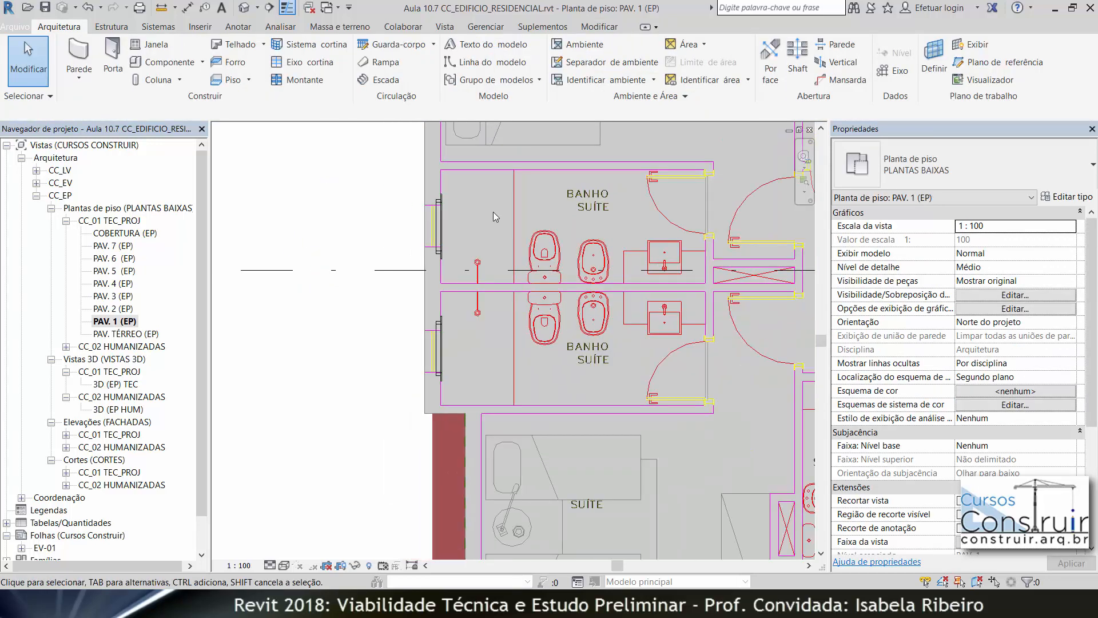
{"action": "middle_click_drag", "start_coordinate": [492, 212], "coordinate": [316, 468]}
{"action": "scroll", "coordinate": [338, 293], "scroll_direction": "down", "scroll_amount": 1}
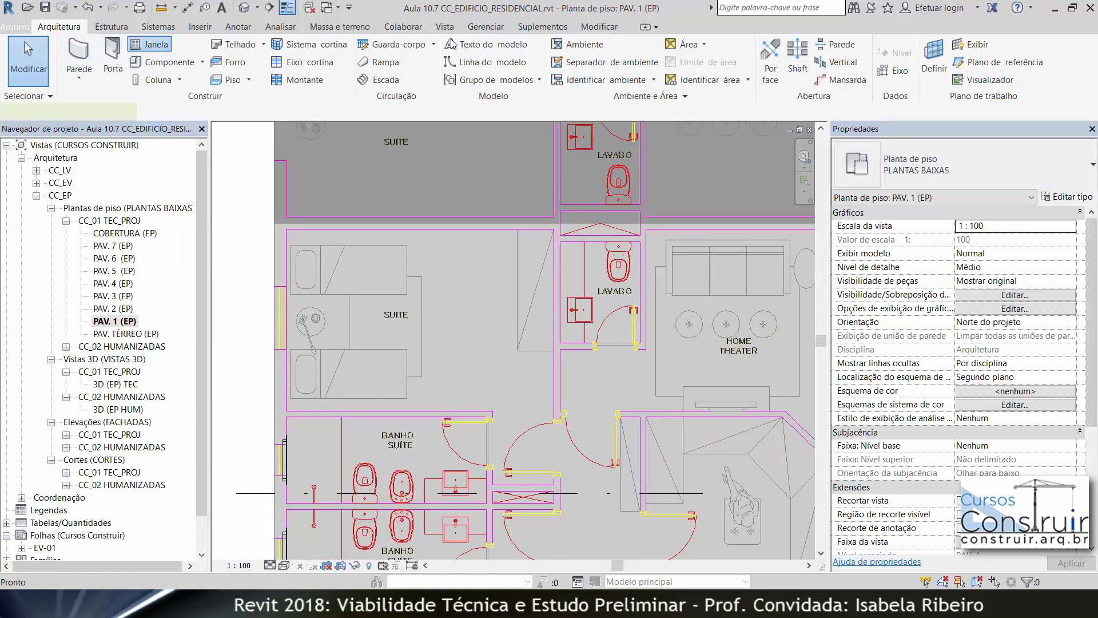
{"action": "left_click", "coordinate": [152, 44]}
{"action": "left_click", "coordinate": [977, 173]}
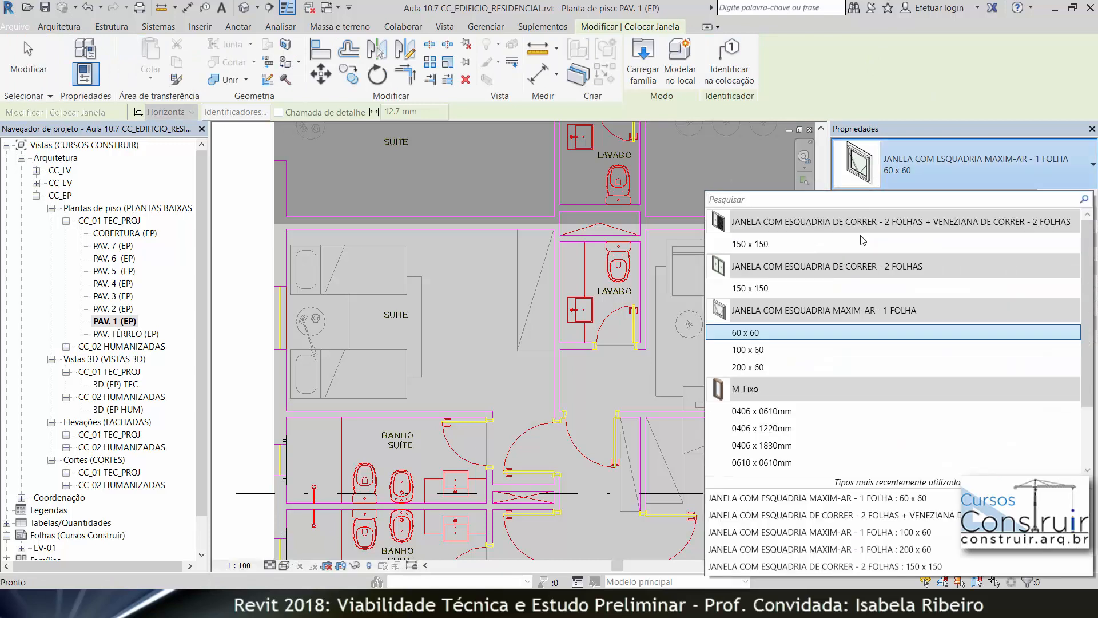
{"action": "left_click", "coordinate": [822, 243]}
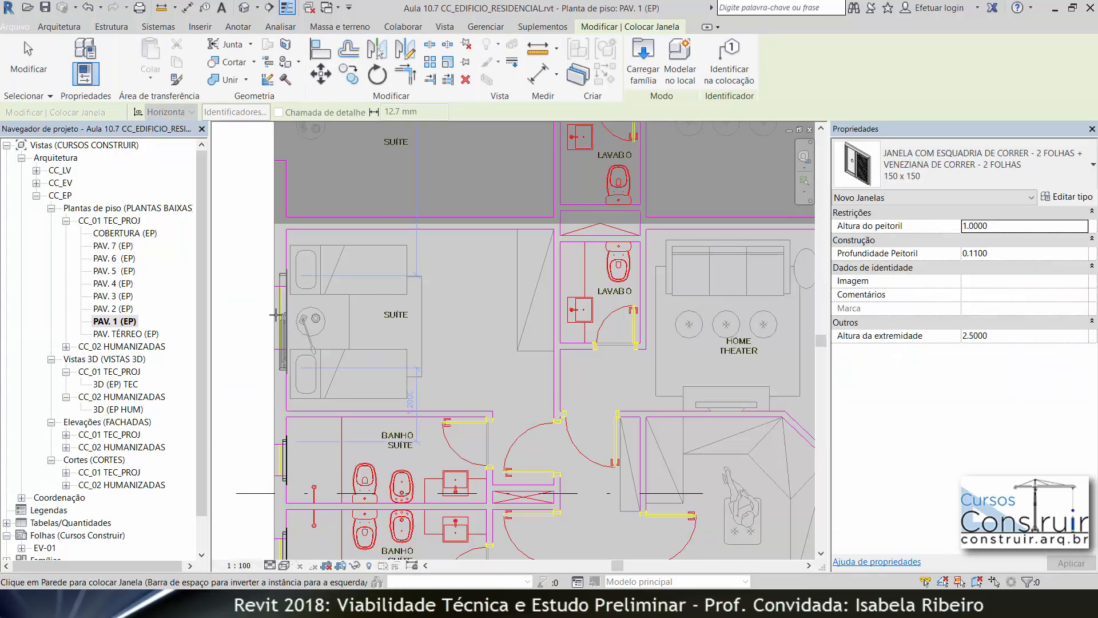
{"action": "left_click", "coordinate": [278, 326]}
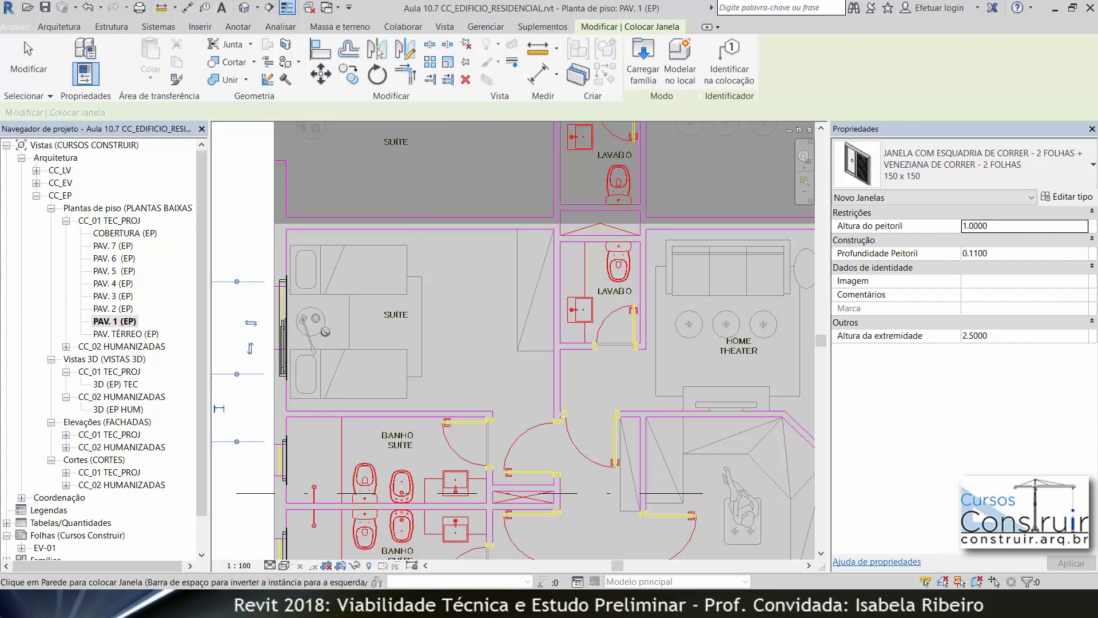
{"action": "scroll", "coordinate": [366, 354], "scroll_direction": "down", "scroll_amount": 2}
{"action": "key", "text": "Escape"}
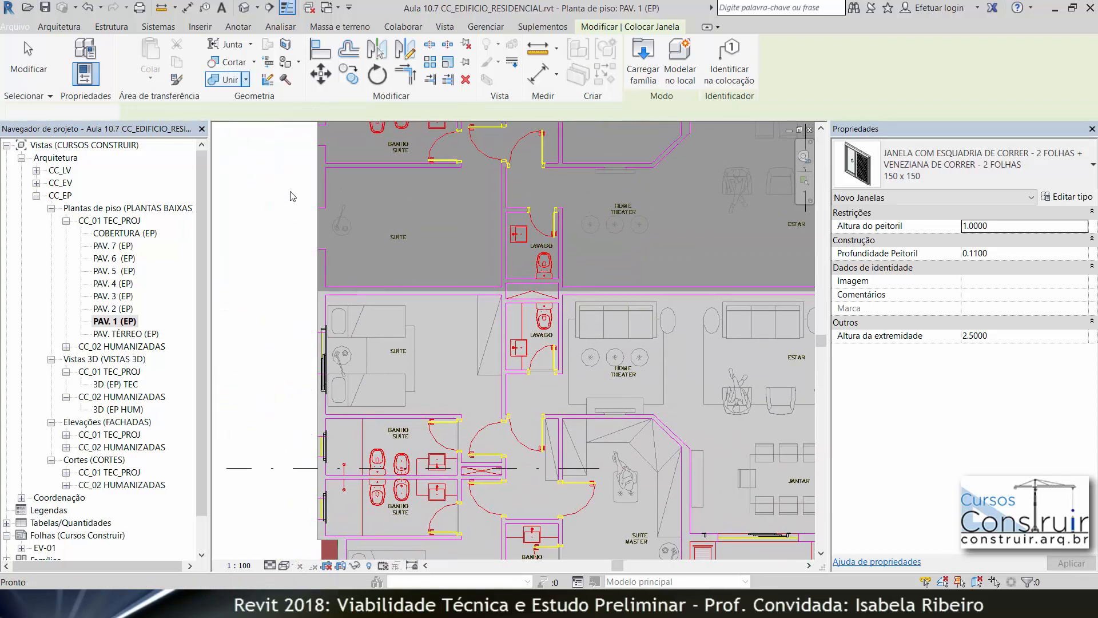
{"action": "key", "text": "Escape"}
Move the SUÍTE window's lower temporary dimension reference to the inner face of the wall shared with the BANHO SUÍTE.
{"action": "left_click", "coordinate": [324, 355]}
{"action": "scroll", "coordinate": [282, 158], "scroll_direction": "down", "scroll_amount": 1}
{"action": "middle_click_drag", "start_coordinate": [276, 172], "coordinate": [297, 261]}
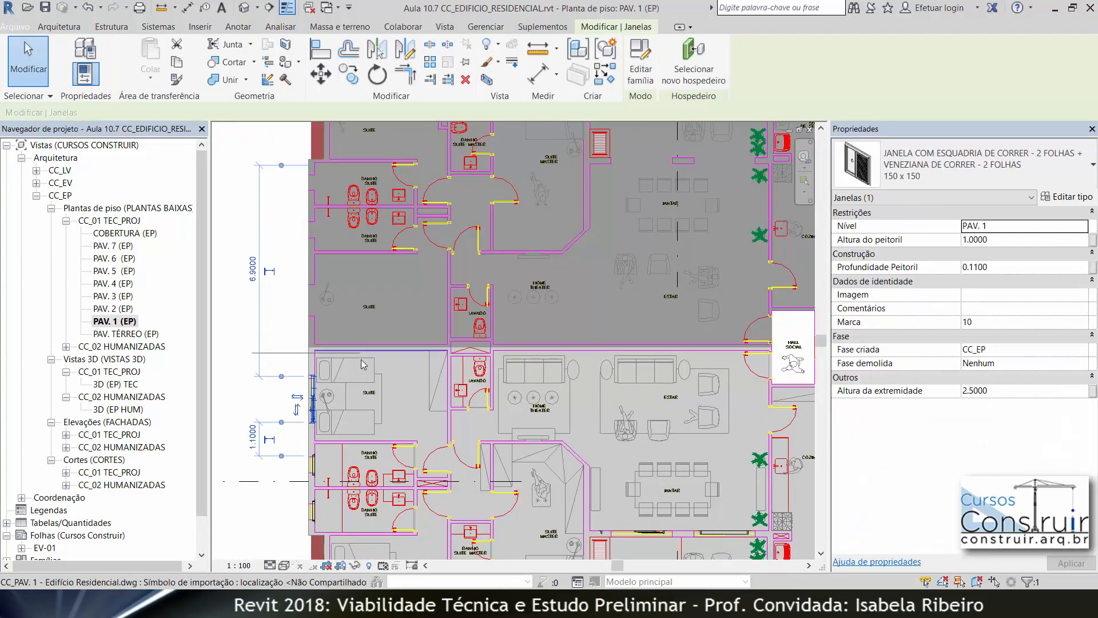
{"action": "scroll", "coordinate": [272, 343], "scroll_direction": "up", "scroll_amount": 3}
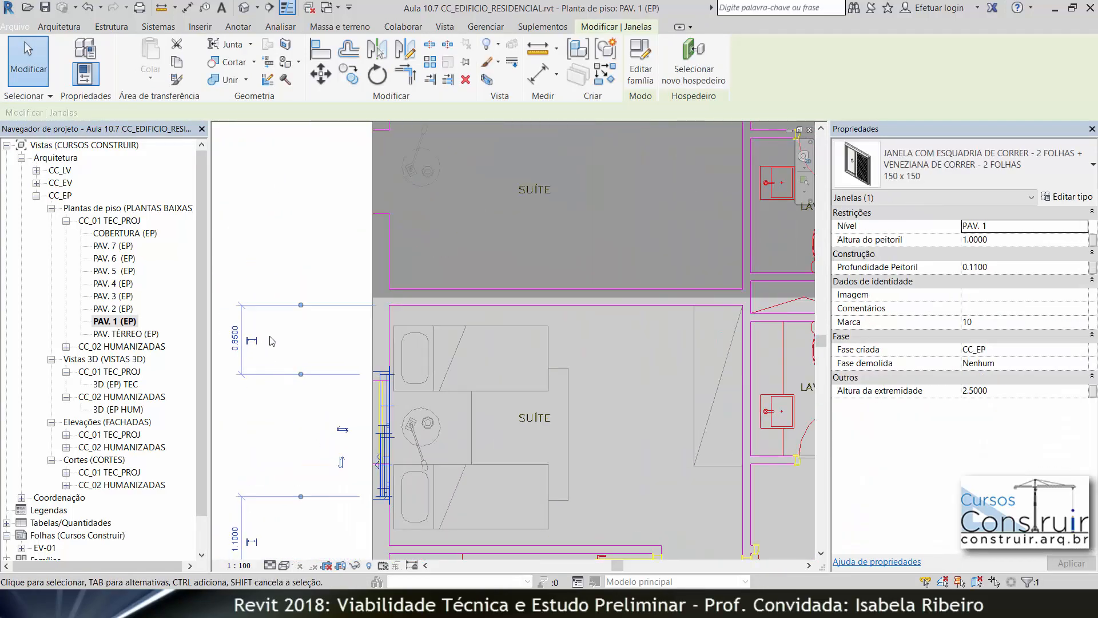
{"action": "middle_click_drag", "start_coordinate": [304, 364], "coordinate": [339, 190]}
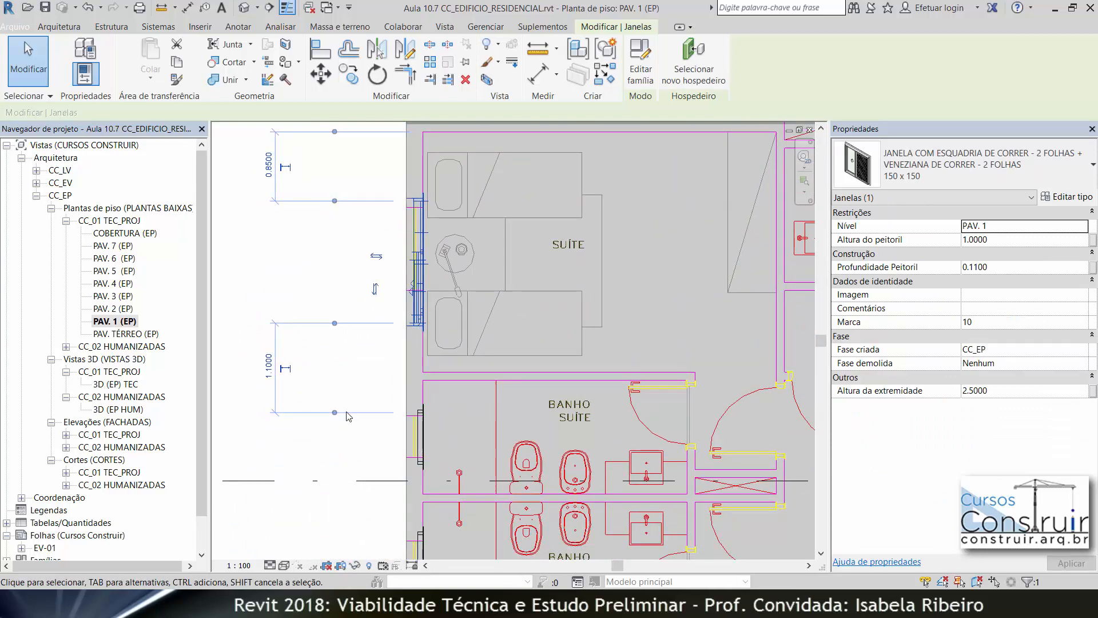
{"action": "left_click", "coordinate": [419, 375]}
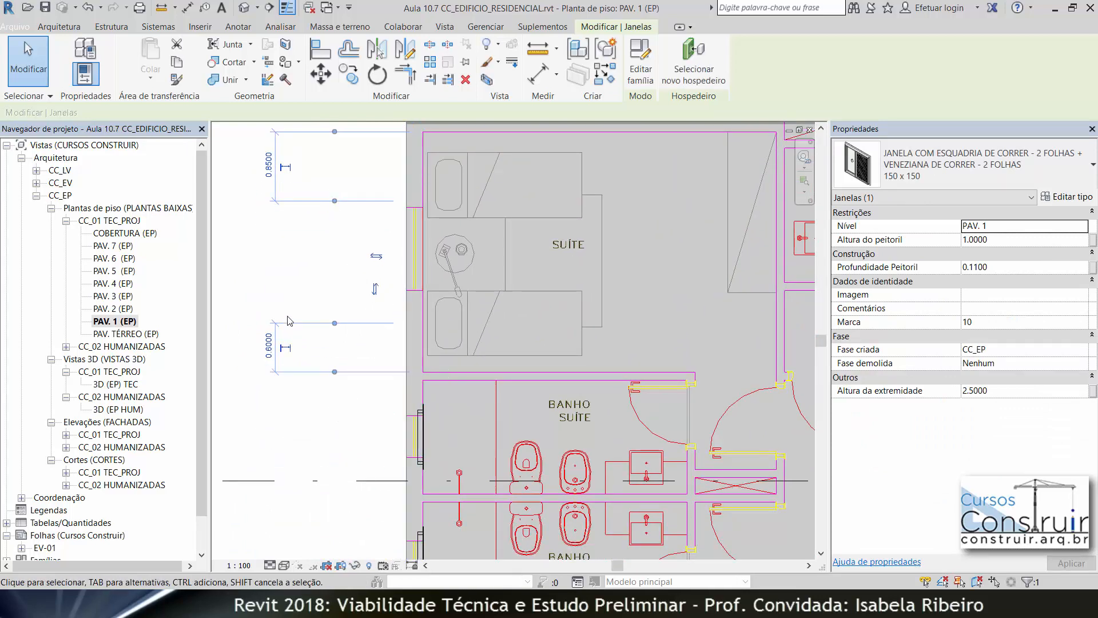
Set the SUÍTE window's distance from the room's upper wall to 0.7.
{"action": "left_click", "coordinate": [269, 165]}
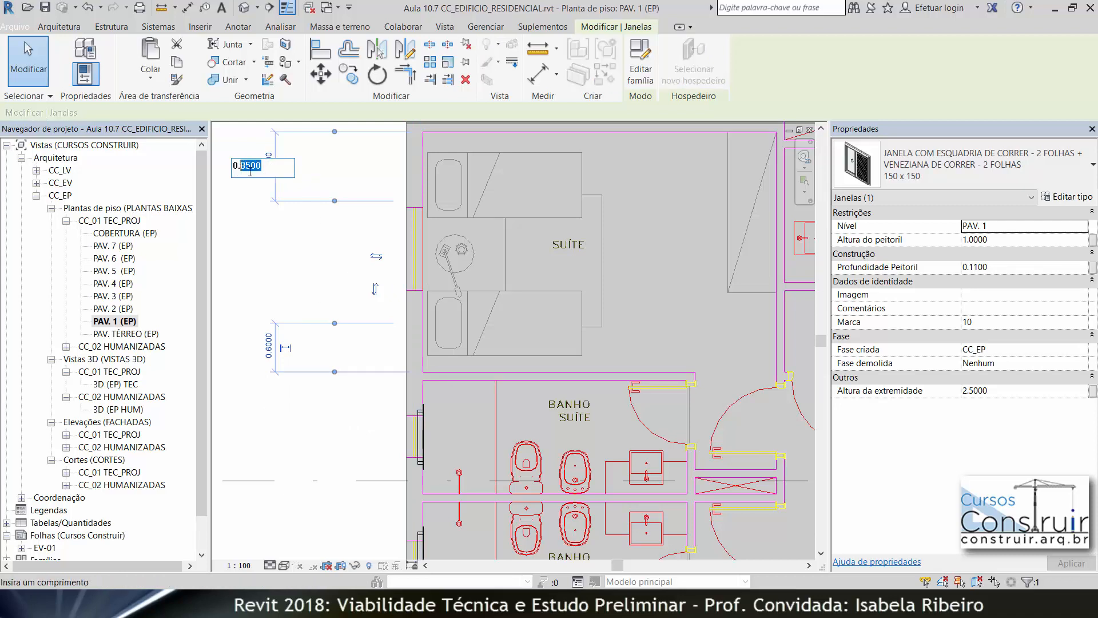
{"action": "type", "text": "7"}
{"action": "key", "text": "Return"}
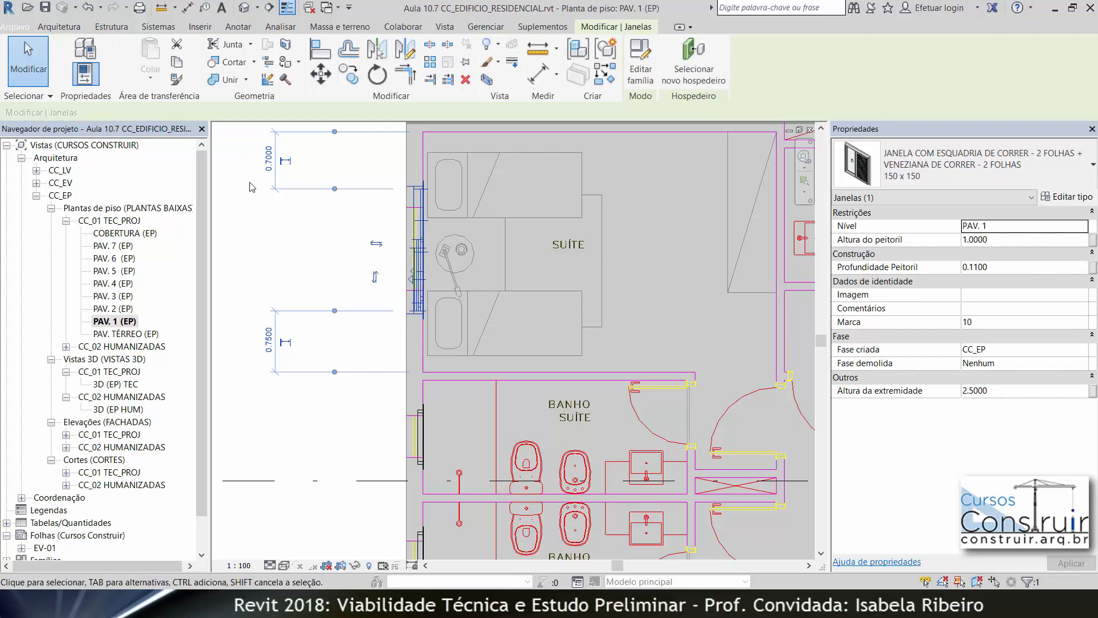
Set the SUÍTE window's distance from the room's upper wall to 0.725 to centre it between the walls.
{"action": "left_click", "coordinate": [265, 160]}
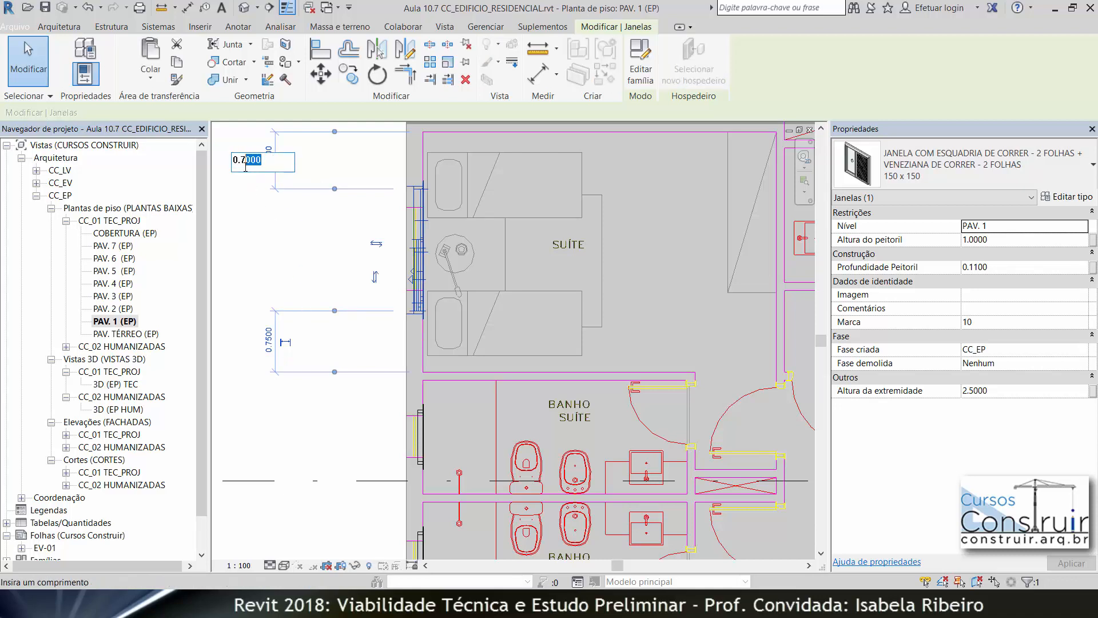
{"action": "type", "text": "0.725"}
{"action": "key", "text": "Return"}
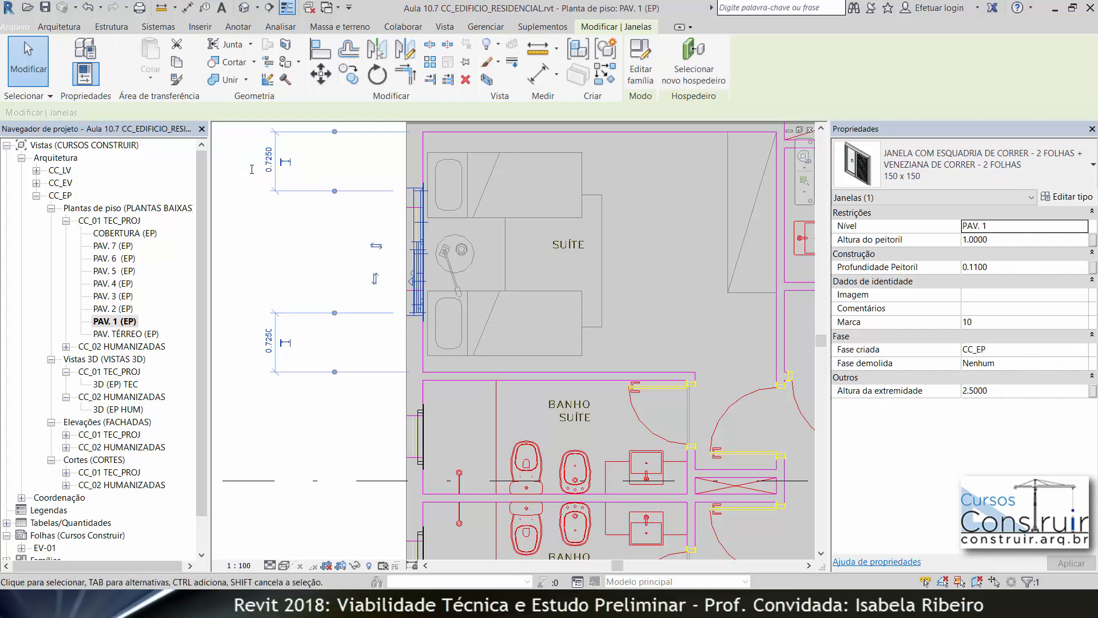
{"action": "left_click", "coordinate": [255, 222]}
Place a 150 x 150 JANELA COM ESQUADRIA DE CORRER - 2 FOLHAS window at the exterior opening of the ÁREA DE SERVIÇO.
{"action": "scroll", "coordinate": [258, 229], "scroll_direction": "down", "scroll_amount": 3}
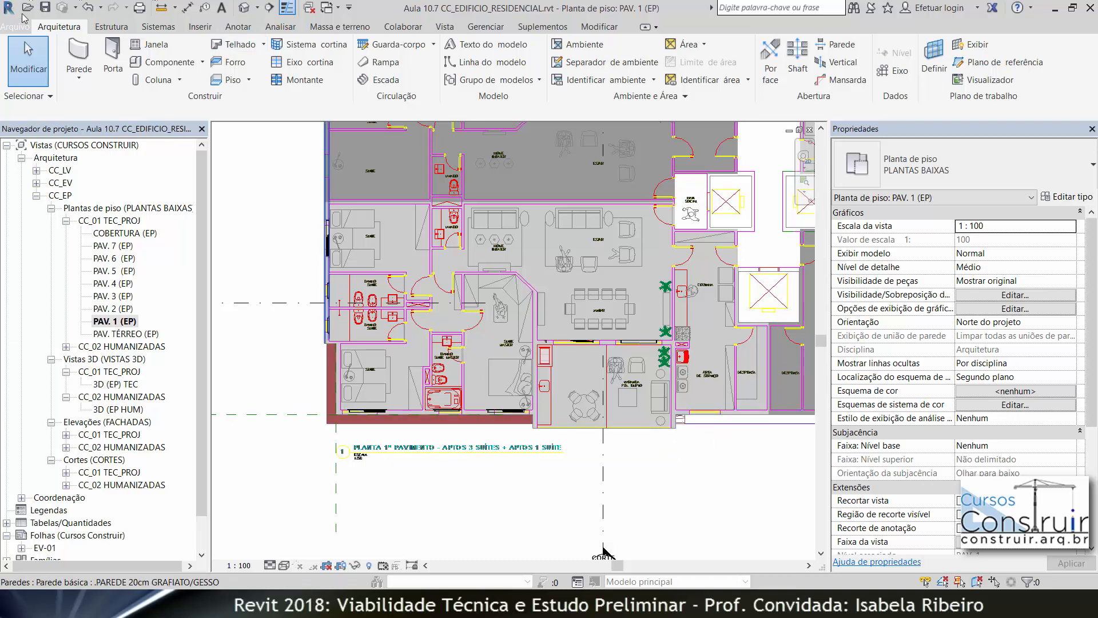
{"action": "left_click", "coordinate": [150, 44]}
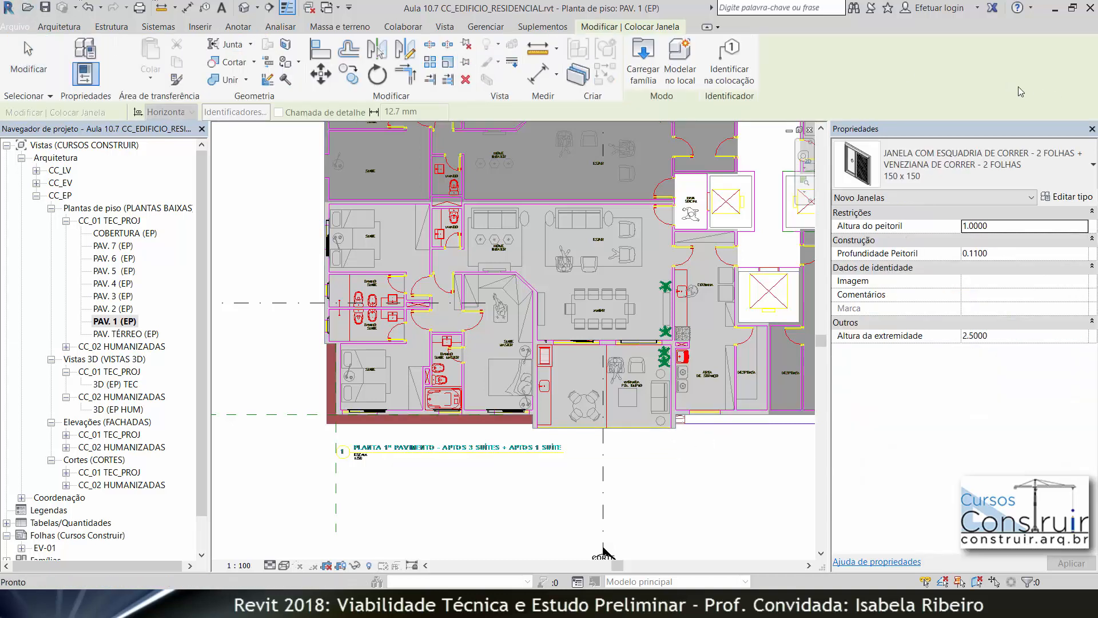
{"action": "left_click", "coordinate": [976, 177]}
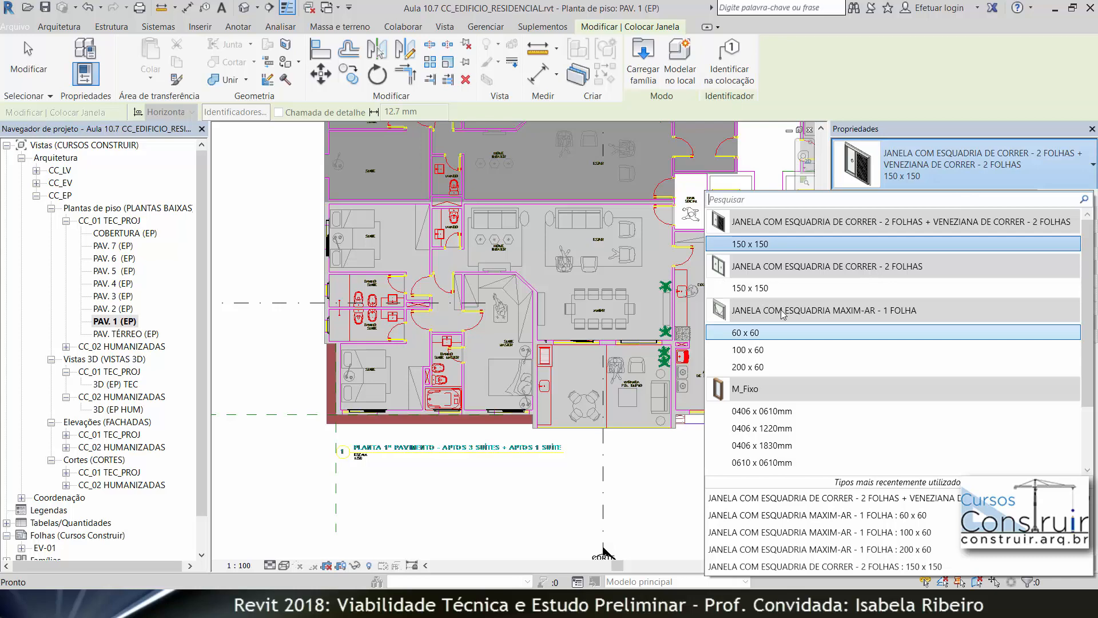
{"action": "left_click", "coordinate": [778, 287]}
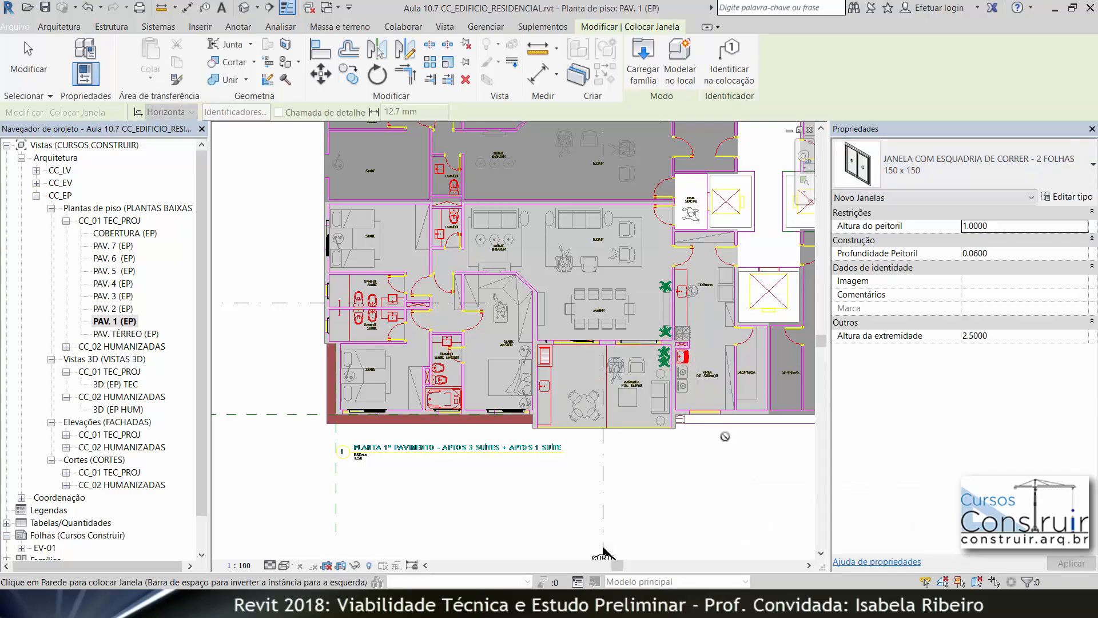
{"action": "scroll", "coordinate": [709, 413], "scroll_direction": "up", "scroll_amount": 5}
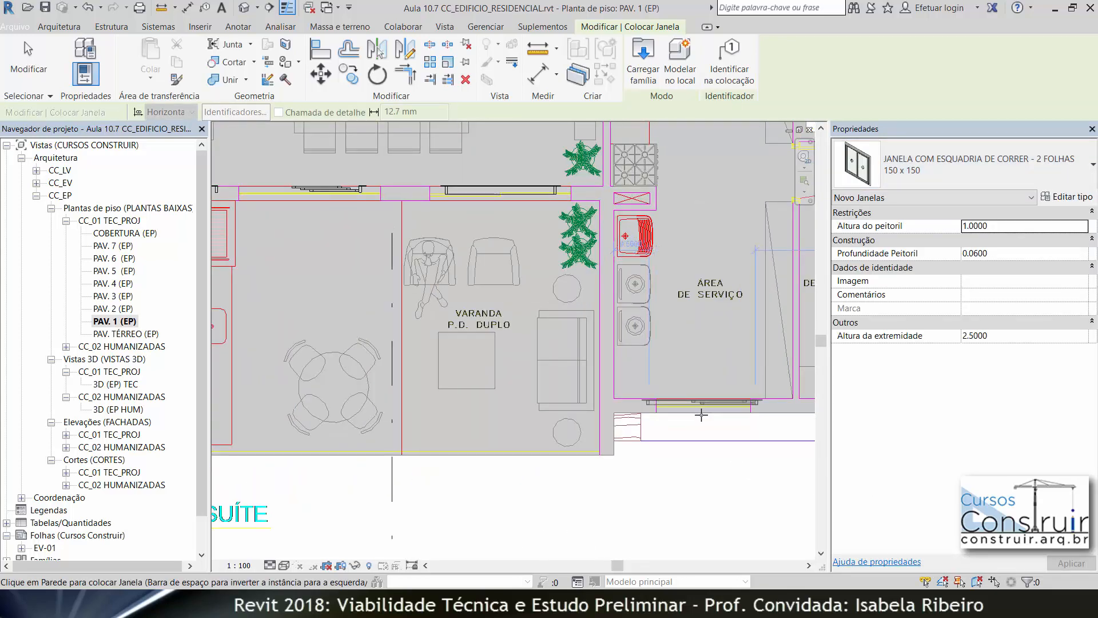
{"action": "middle_click_drag", "start_coordinate": [701, 426], "coordinate": [654, 436]}
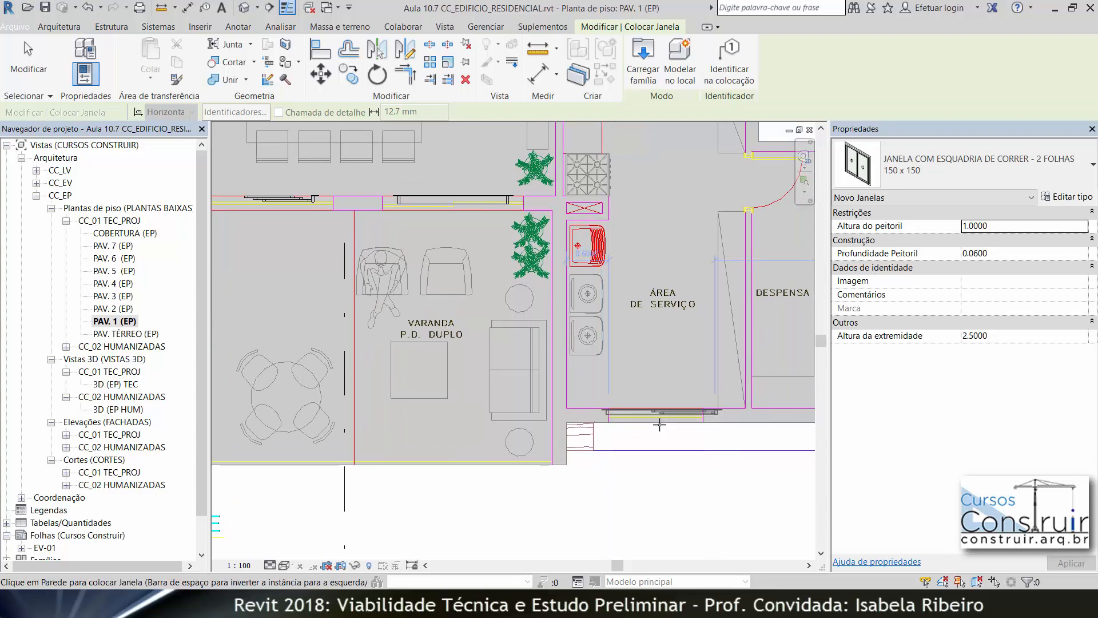
{"action": "left_click", "coordinate": [659, 425]}
{"action": "key", "text": "Escape"}
{"action": "key", "text": "Escape"}
Dimension the ÁREA DE SERVIÇO window from the wall shared with the DESPENSA and set that distance to 0.525.
{"action": "middle_click_drag", "start_coordinate": [683, 414], "coordinate": [465, 503]}
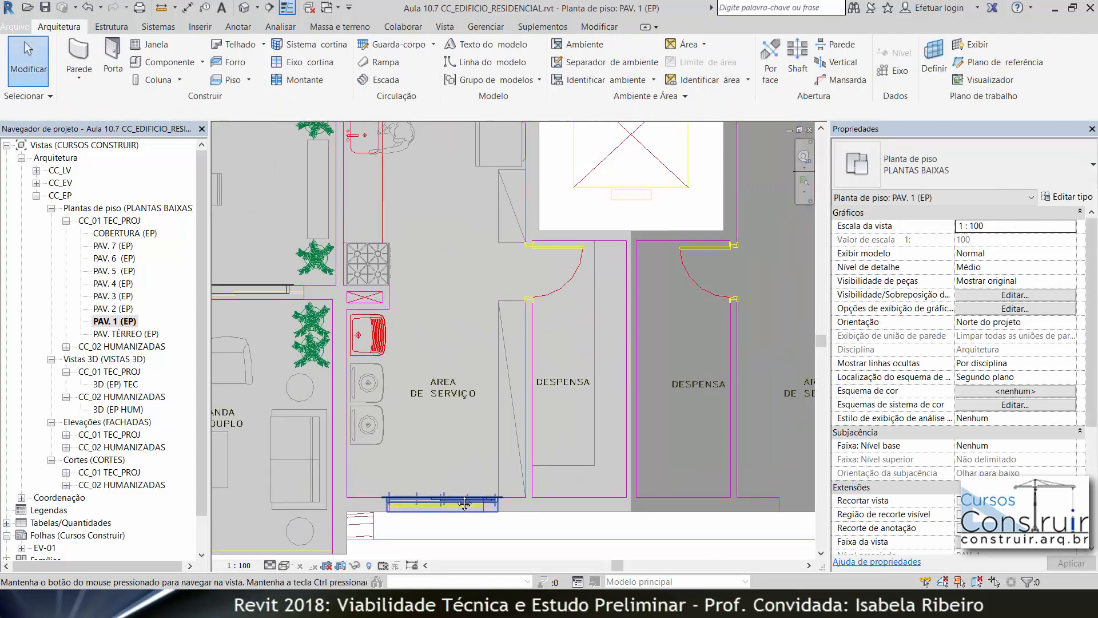
{"action": "scroll", "coordinate": [464, 504], "scroll_direction": "down", "scroll_amount": 1}
{"action": "left_click", "coordinate": [450, 500]}
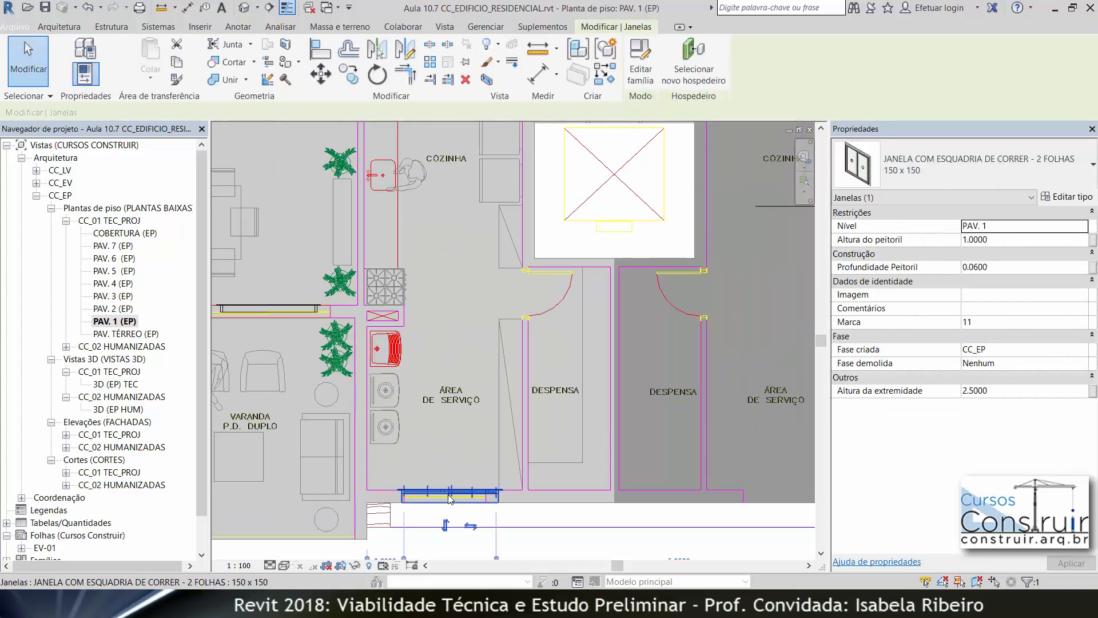
{"action": "scroll", "coordinate": [575, 494], "scroll_direction": "down", "scroll_amount": 1}
{"action": "middle_click_drag", "start_coordinate": [574, 494], "coordinate": [595, 372]}
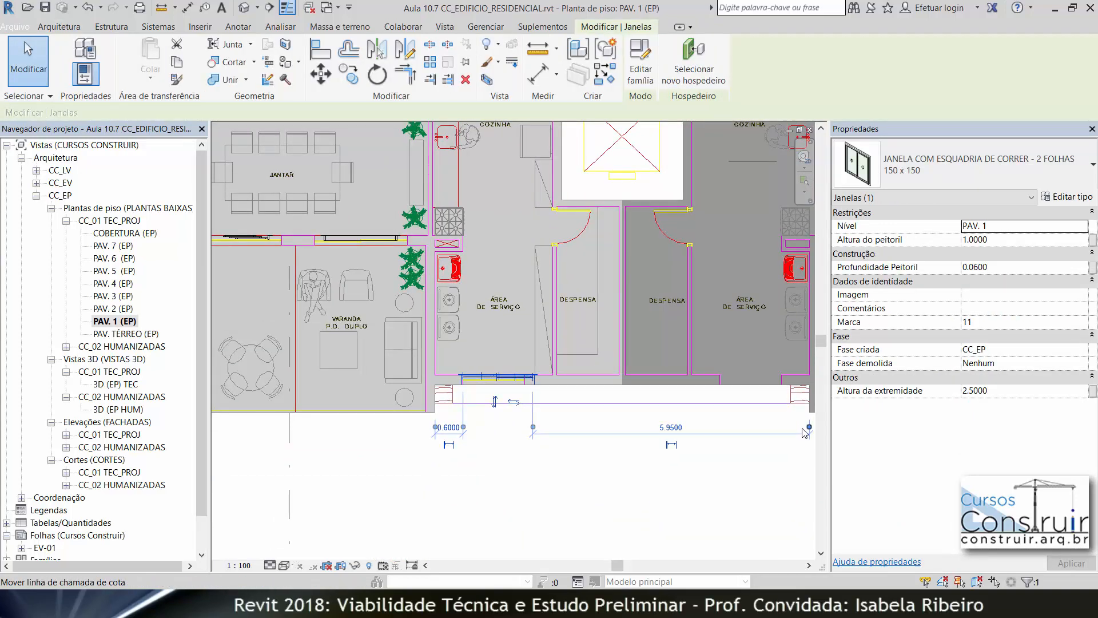
{"action": "left_click_drag", "start_coordinate": [807, 427], "coordinate": [553, 338]}
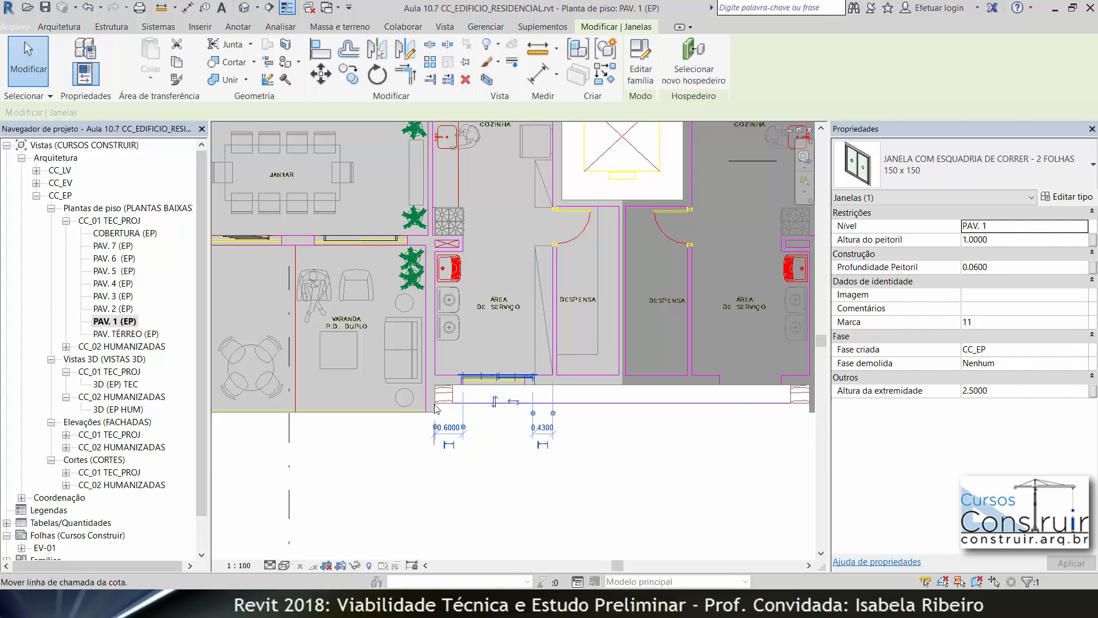
{"action": "left_click", "coordinate": [543, 429]}
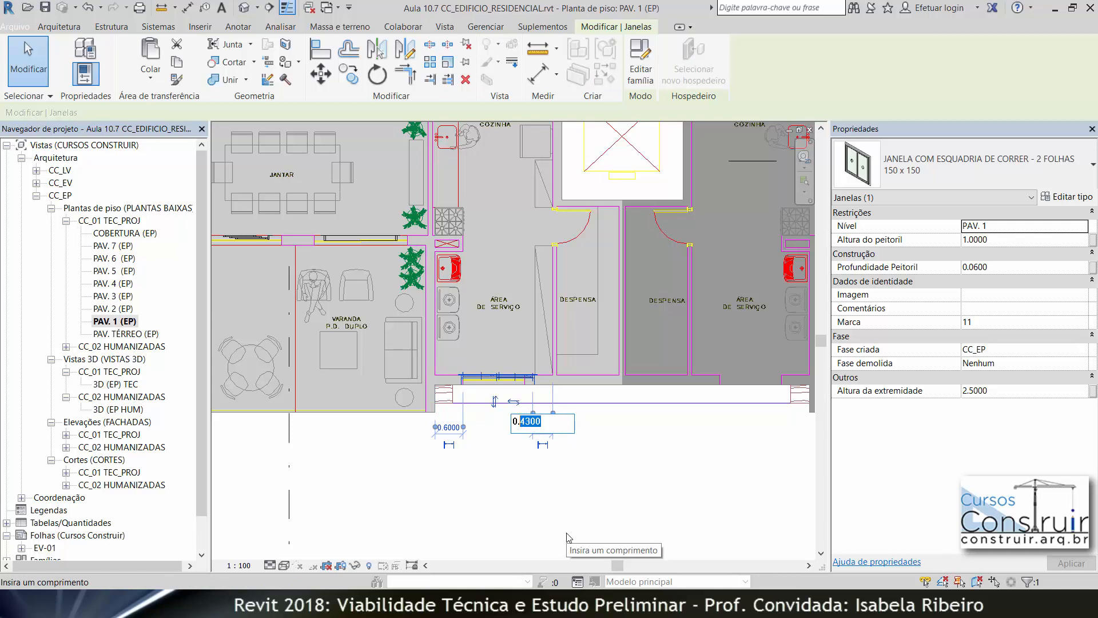
{"action": "type", "text": "525"}
{"action": "key", "text": "Return"}
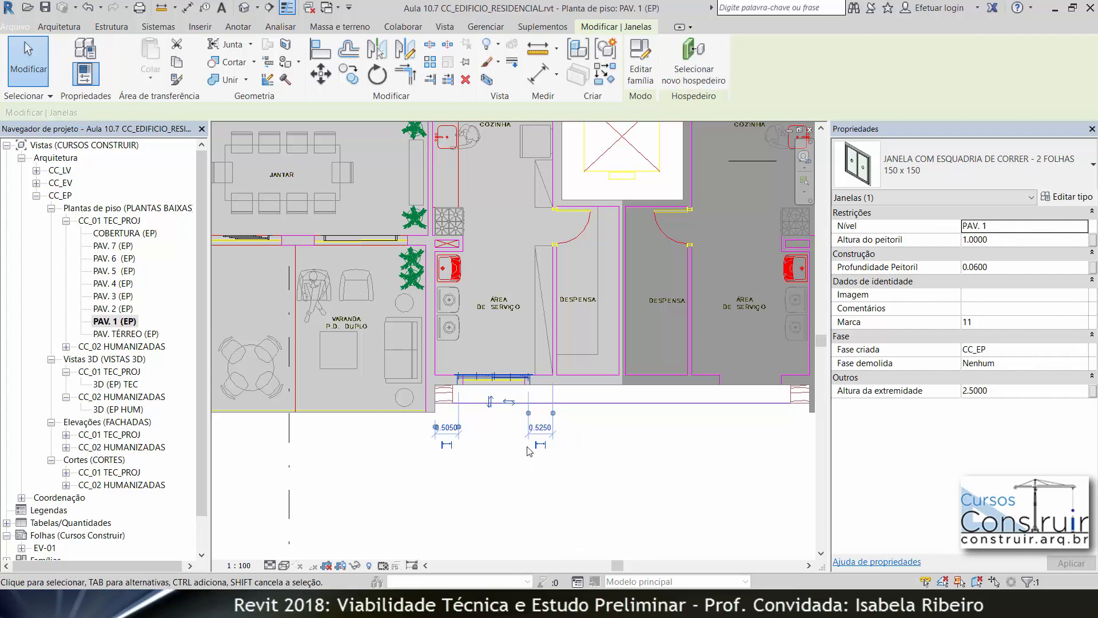
{"action": "left_click", "coordinate": [470, 438]}
Select the lower-left apartment's elements and filter the selection to only the Janelas and Portas categories.
{"action": "scroll", "coordinate": [460, 314], "scroll_direction": "down", "scroll_amount": 2}
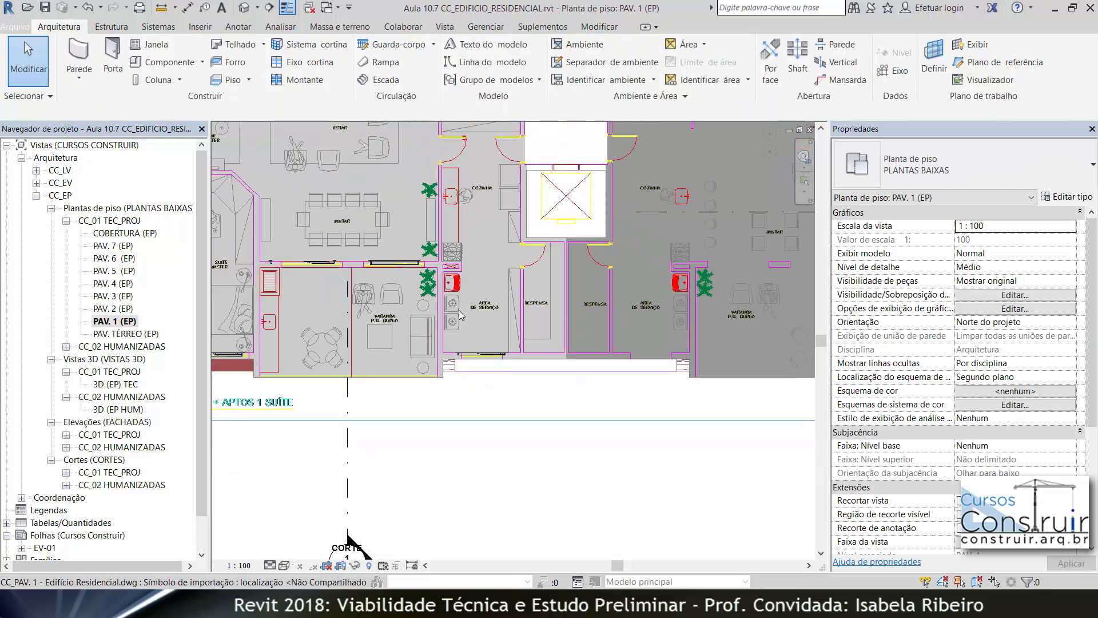
{"action": "scroll", "coordinate": [461, 315], "scroll_direction": "down", "scroll_amount": 5}
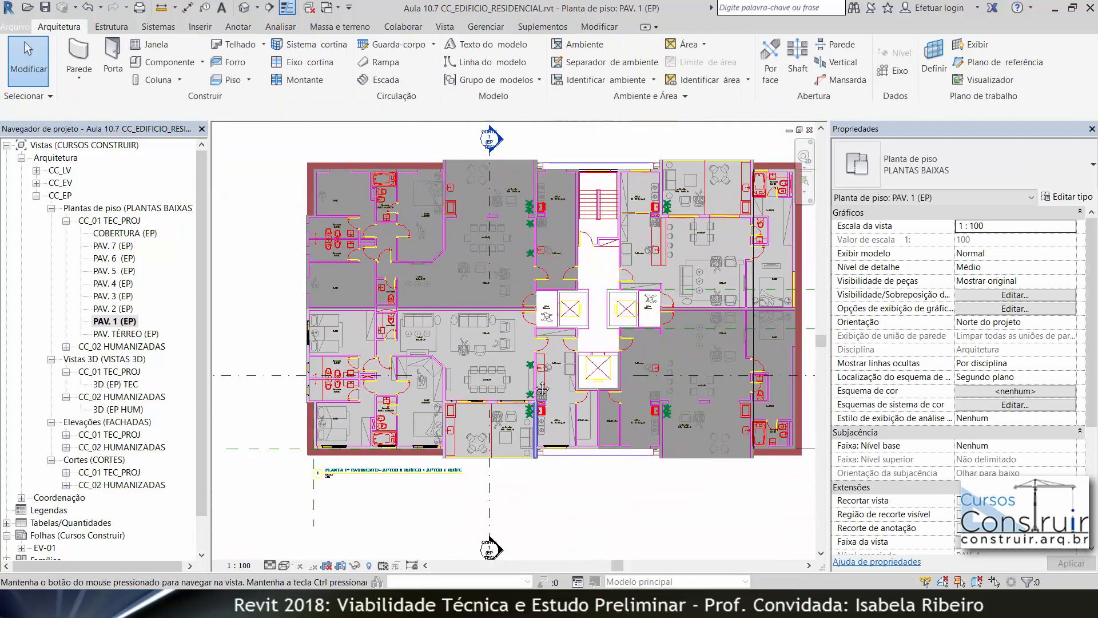
{"action": "middle_click_drag", "start_coordinate": [541, 389], "coordinate": [537, 361]}
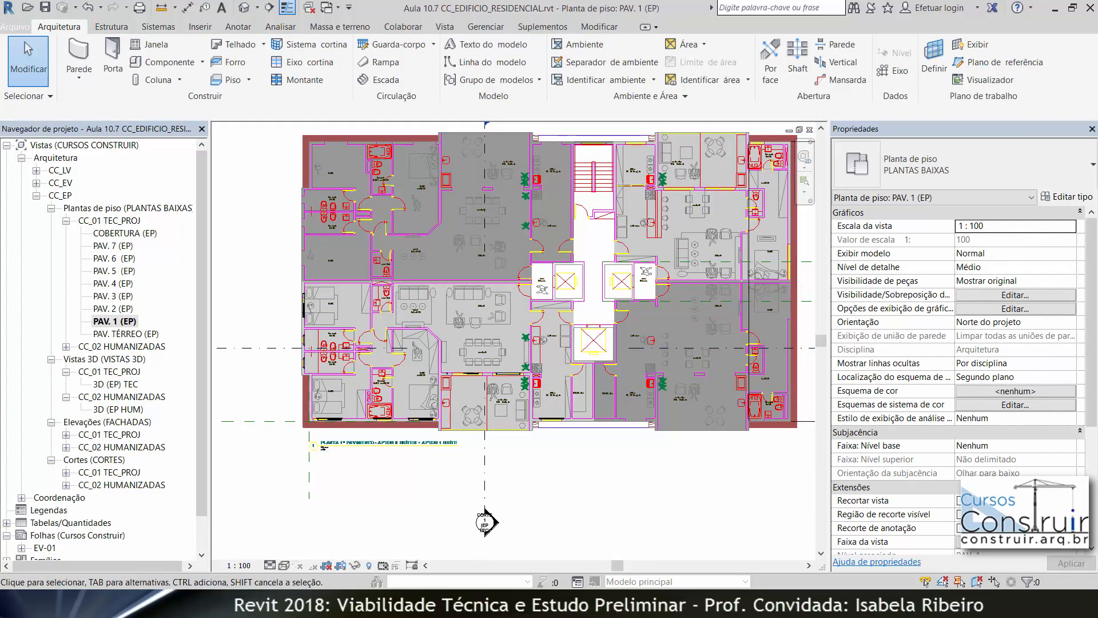
{"action": "left_click_drag", "start_coordinate": [253, 267], "coordinate": [589, 518]}
{"action": "left_click", "coordinate": [638, 58]}
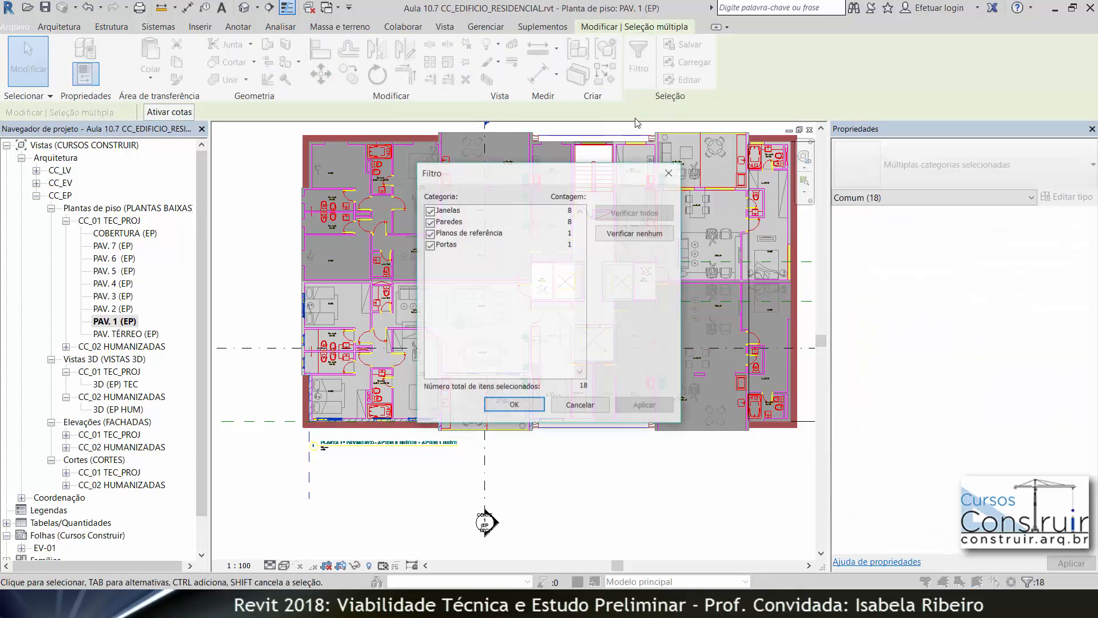
{"action": "left_click", "coordinate": [611, 230]}
{"action": "left_click", "coordinate": [429, 245]}
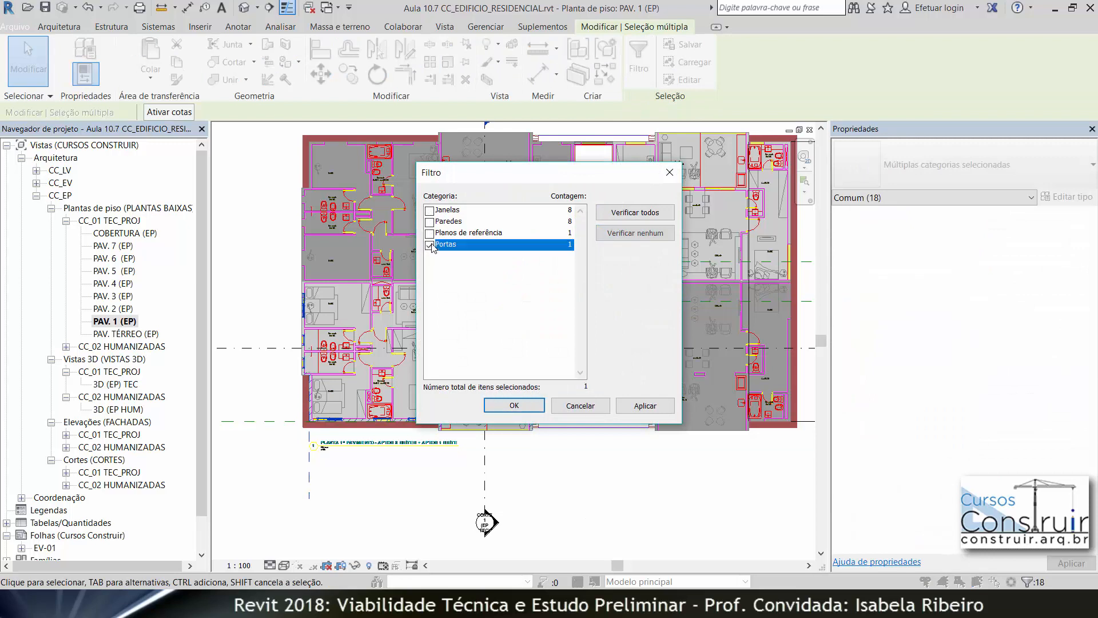
{"action": "left_click", "coordinate": [429, 210]}
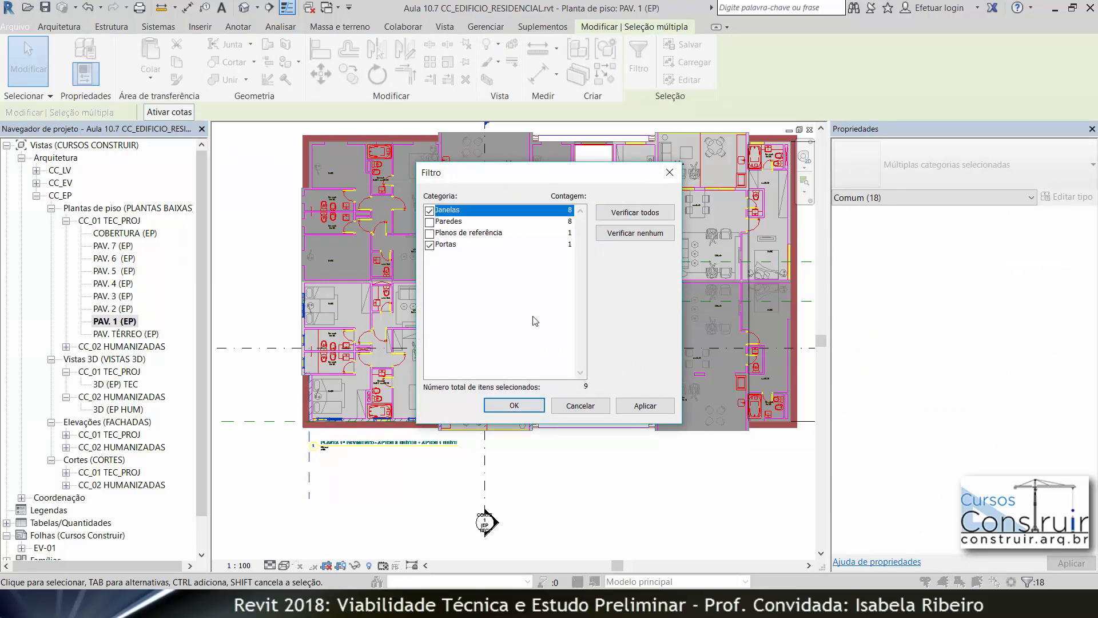
{"action": "left_click", "coordinate": [511, 406]}
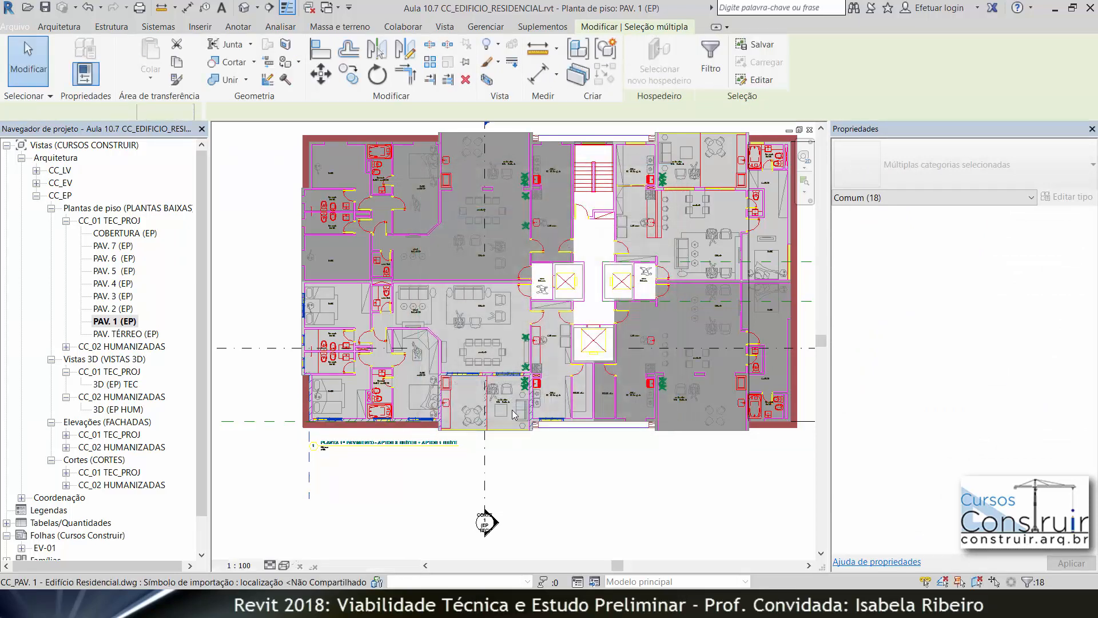
Mirror a copy of the selected windows and doors to the upper-left apartment about the centre line between the two SUÍTE rooms.
{"action": "left_click", "coordinate": [417, 53]}
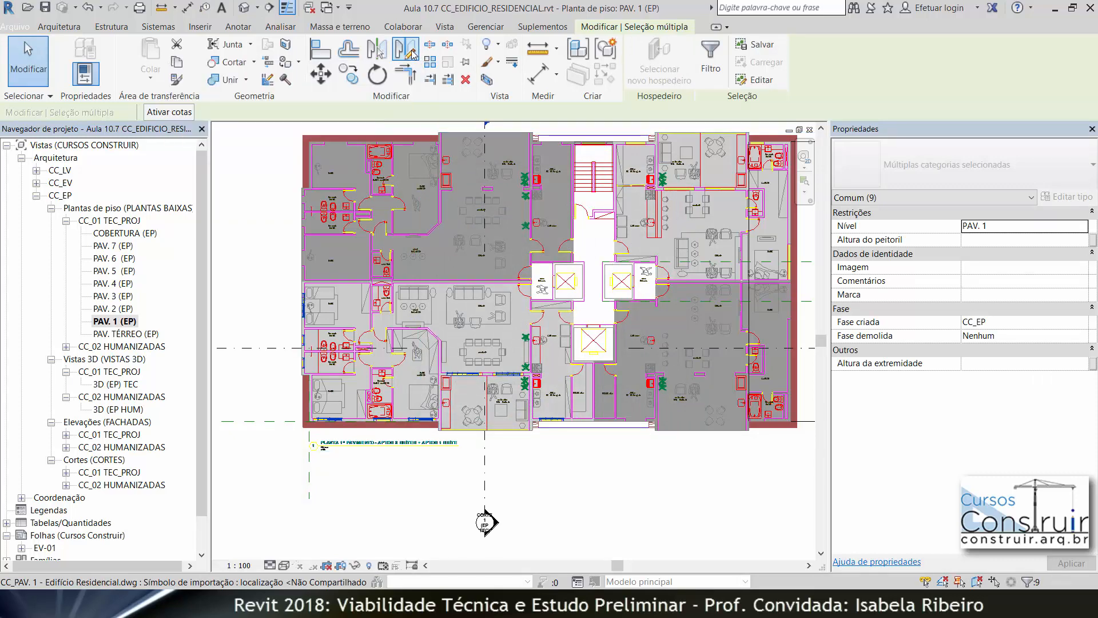
{"action": "scroll", "coordinate": [373, 307], "scroll_direction": "up", "scroll_amount": 5}
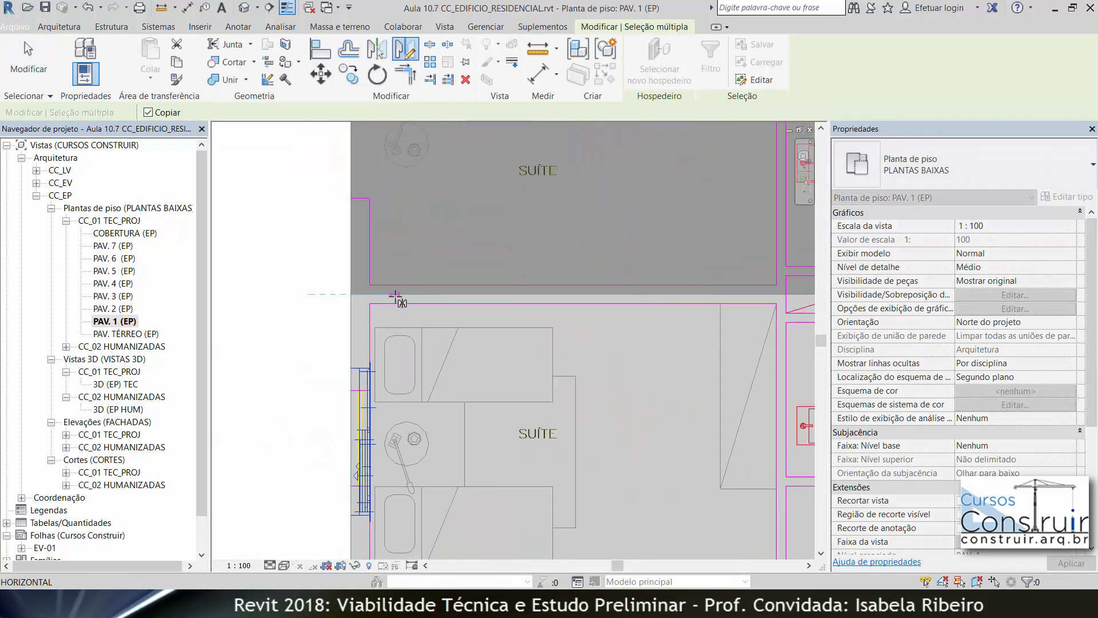
{"action": "left_click", "coordinate": [461, 319]}
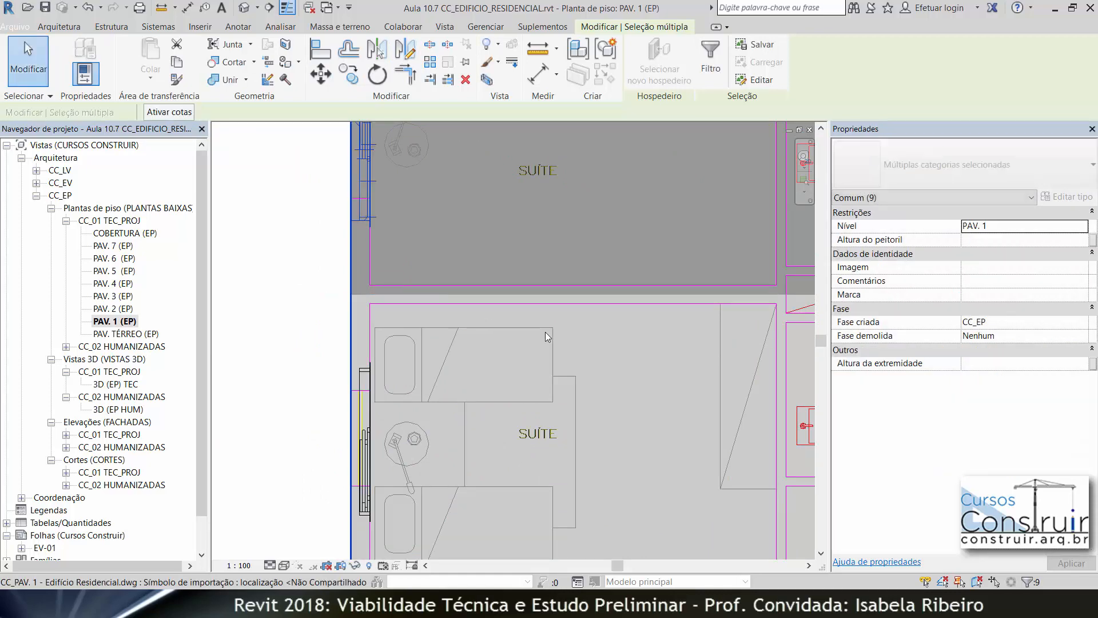
{"action": "scroll", "coordinate": [546, 336], "scroll_direction": "down", "scroll_amount": 5}
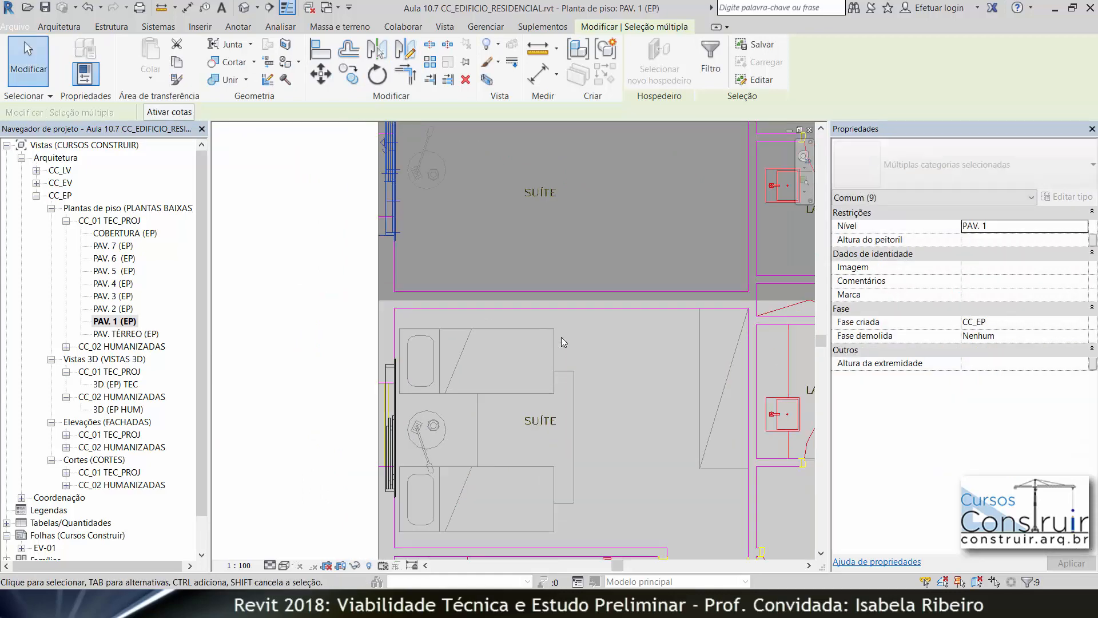
{"action": "scroll", "coordinate": [310, 347], "scroll_direction": "down", "scroll_amount": 2}
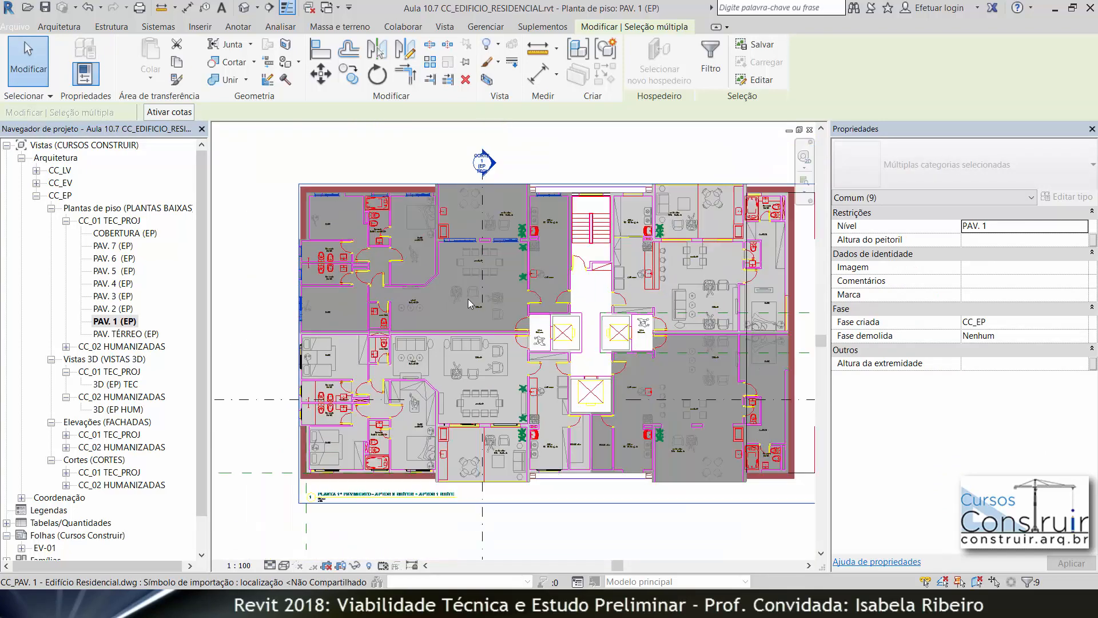
{"action": "middle_click_drag", "start_coordinate": [616, 550], "coordinate": [560, 549]}
{"action": "left_click", "coordinate": [560, 549]}
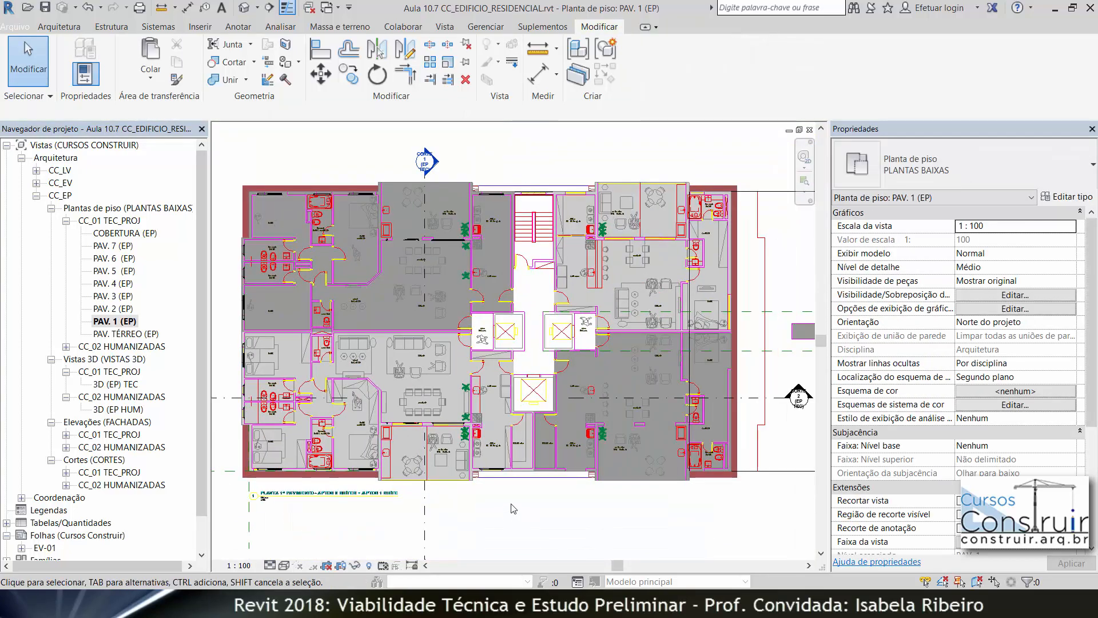
{"action": "left_click_drag", "start_coordinate": [521, 147], "coordinate": [458, 546]}
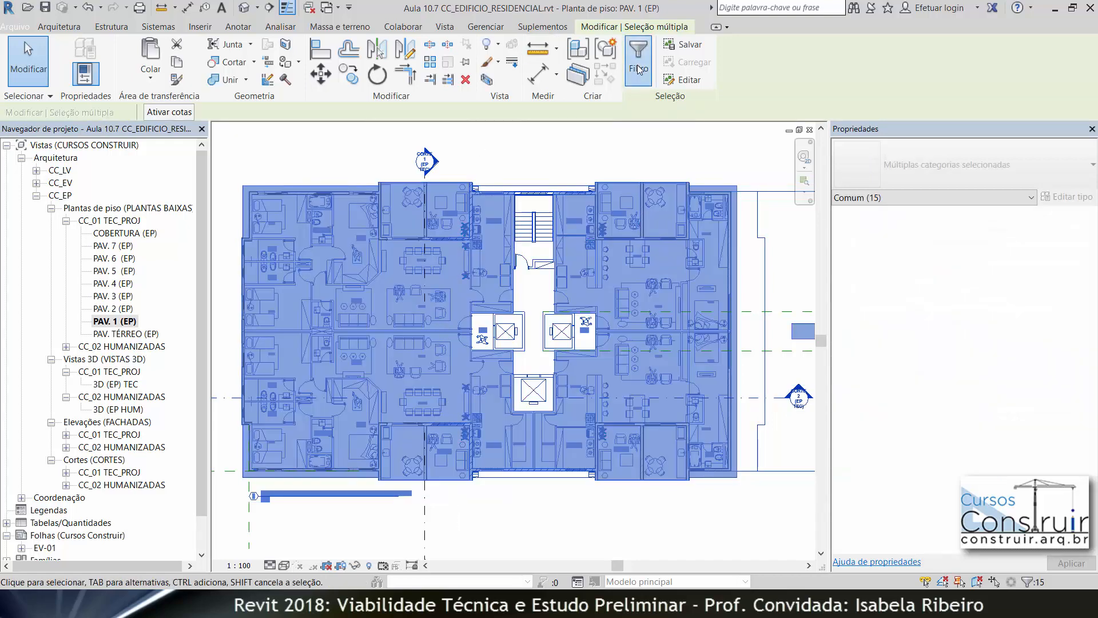
{"action": "left_click", "coordinate": [638, 58]}
{"action": "left_click", "coordinate": [635, 233]}
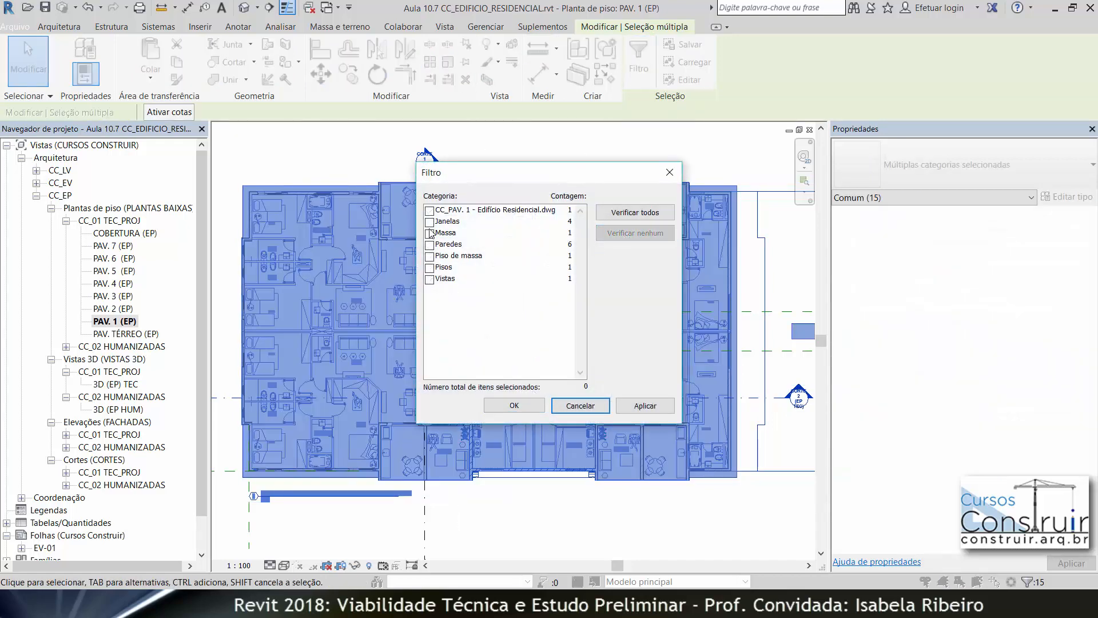
{"action": "left_click", "coordinate": [430, 223]}
{"action": "left_click", "coordinate": [514, 405]}
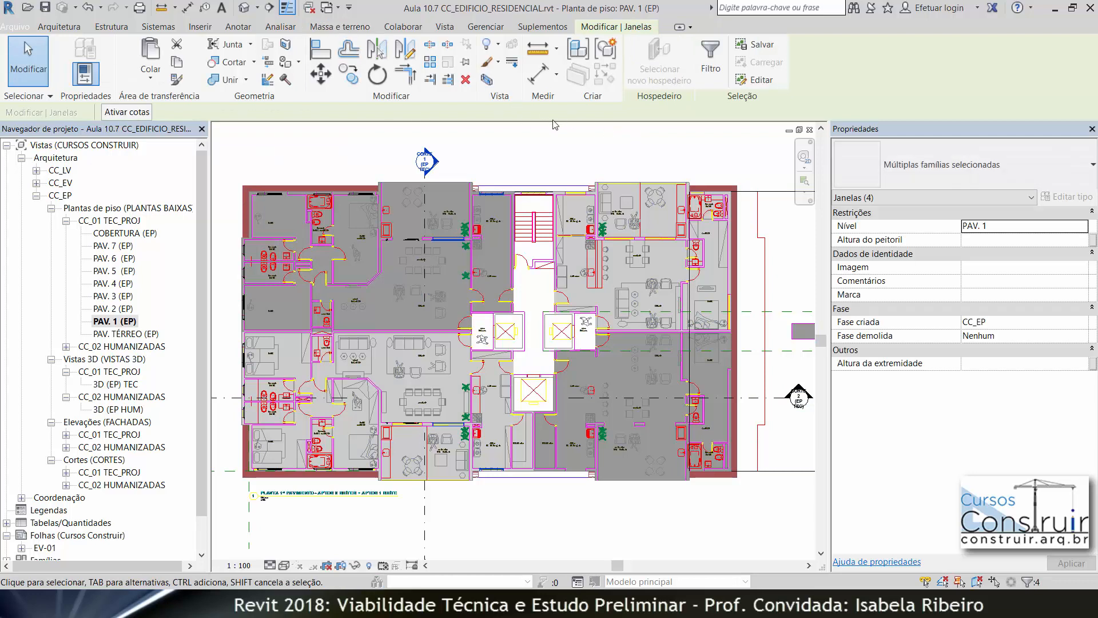
{"action": "key", "text": "Escape"}
Mirror copies of the two 150 x 150 ÁREA DE SERVIÇO windows about the centre line of the wall between the two DESPENSA rooms.
{"action": "left_click_drag", "start_coordinate": [475, 144], "coordinate": [579, 498]}
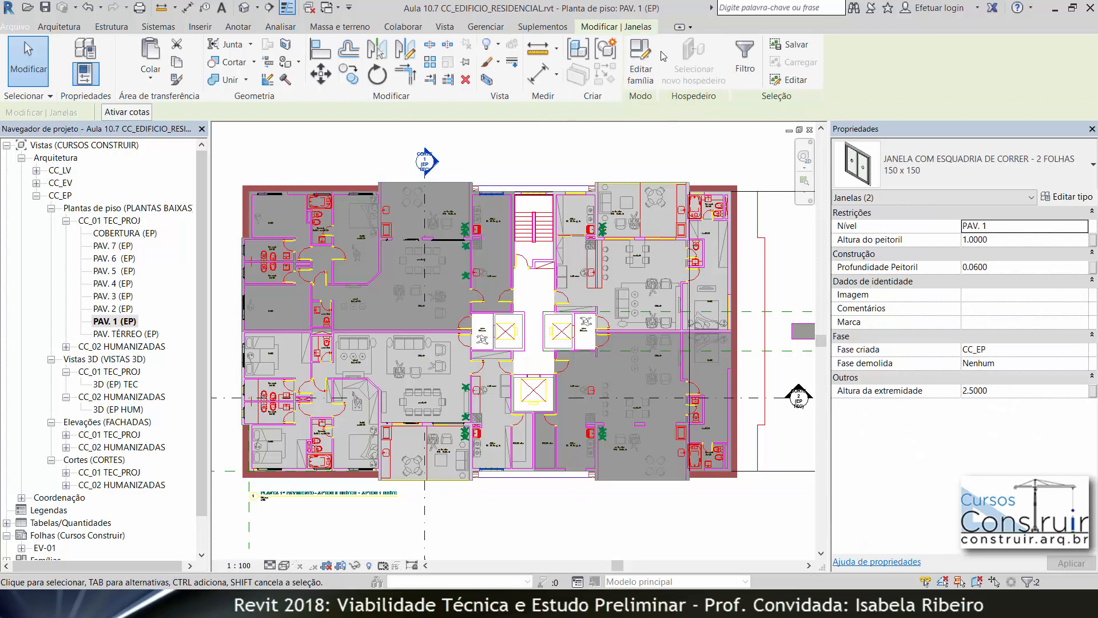
{"action": "left_click", "coordinate": [745, 57]}
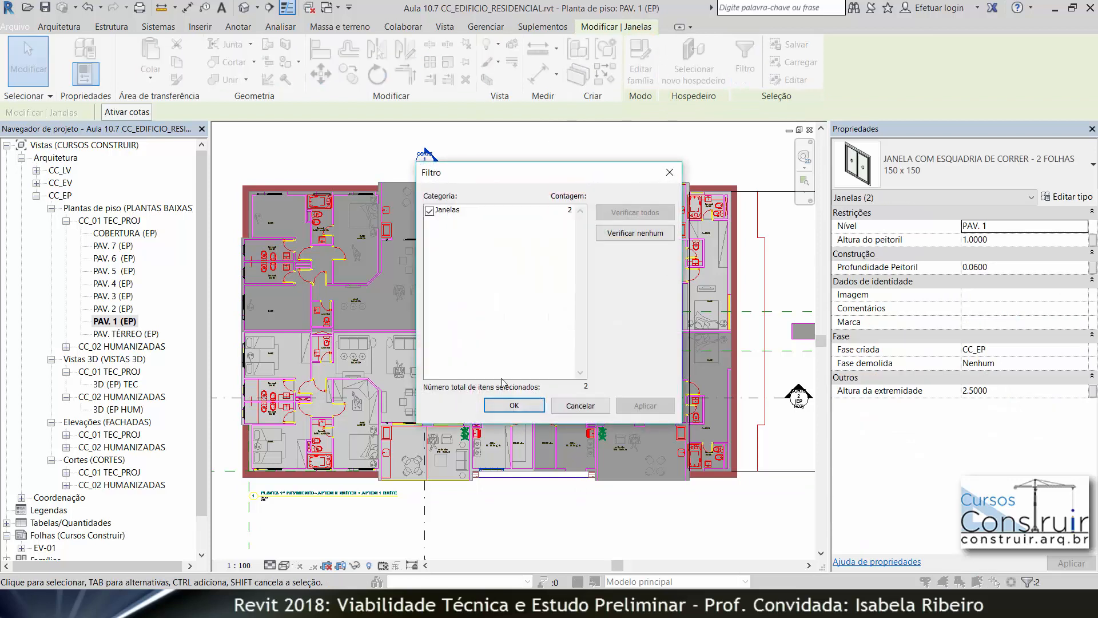
{"action": "left_click", "coordinate": [513, 406]}
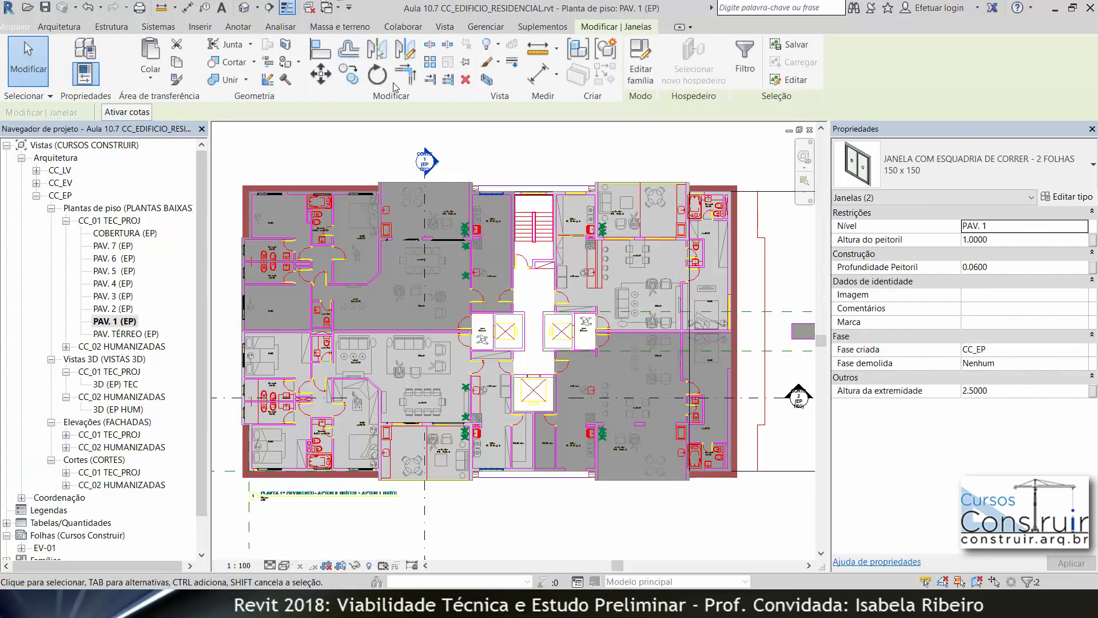
{"action": "left_click", "coordinate": [410, 51]}
{"action": "scroll", "coordinate": [549, 192], "scroll_direction": "up", "scroll_amount": 3}
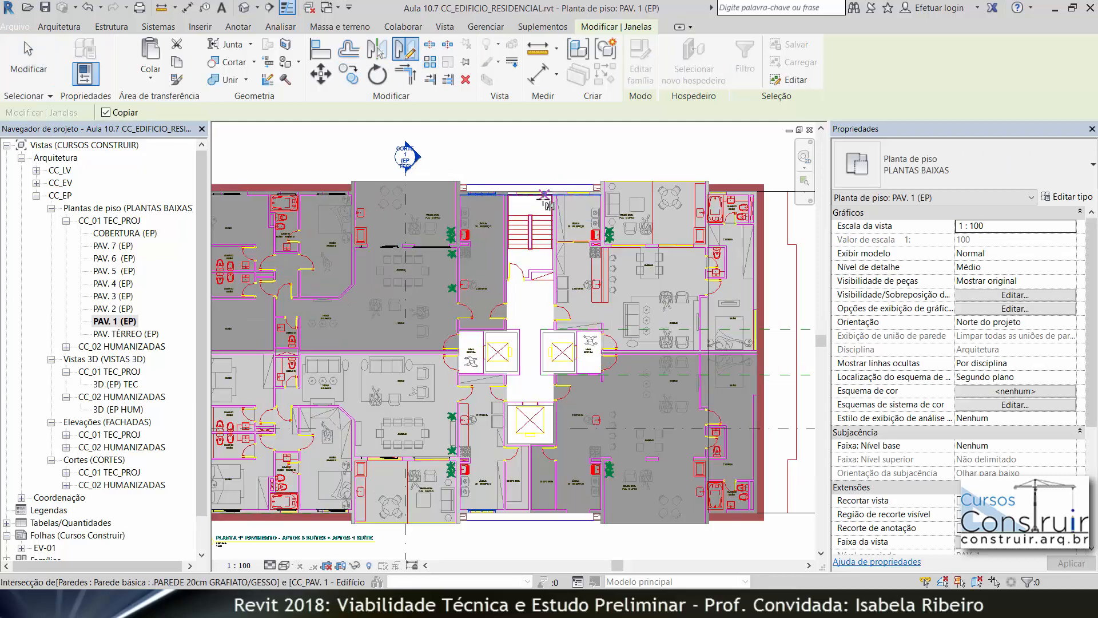
{"action": "scroll", "coordinate": [511, 400], "scroll_direction": "up", "scroll_amount": 5}
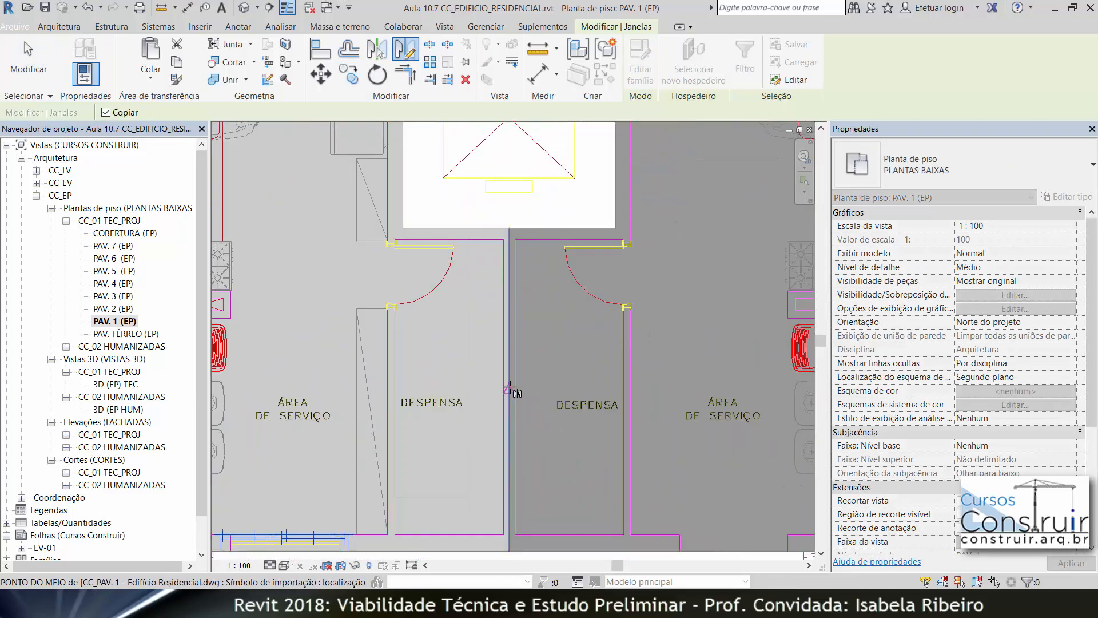
{"action": "left_click", "coordinate": [509, 412]}
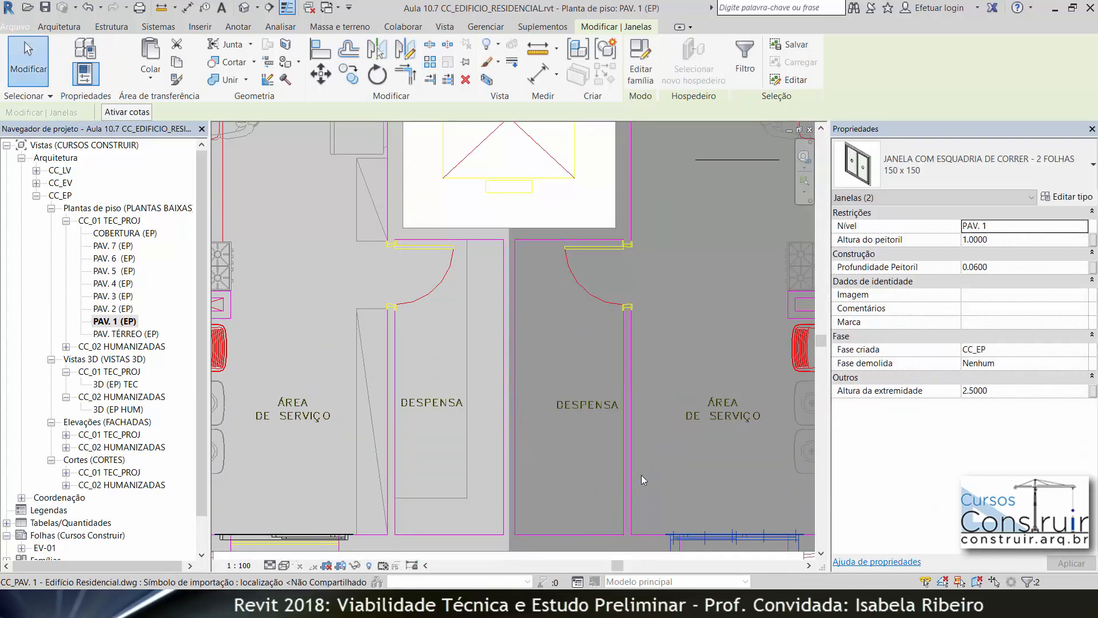
{"action": "scroll", "coordinate": [640, 474], "scroll_direction": "down", "scroll_amount": 5}
{"action": "key", "text": "Escape"}
{"action": "scroll", "coordinate": [615, 482], "scroll_direction": "down", "scroll_amount": 5}
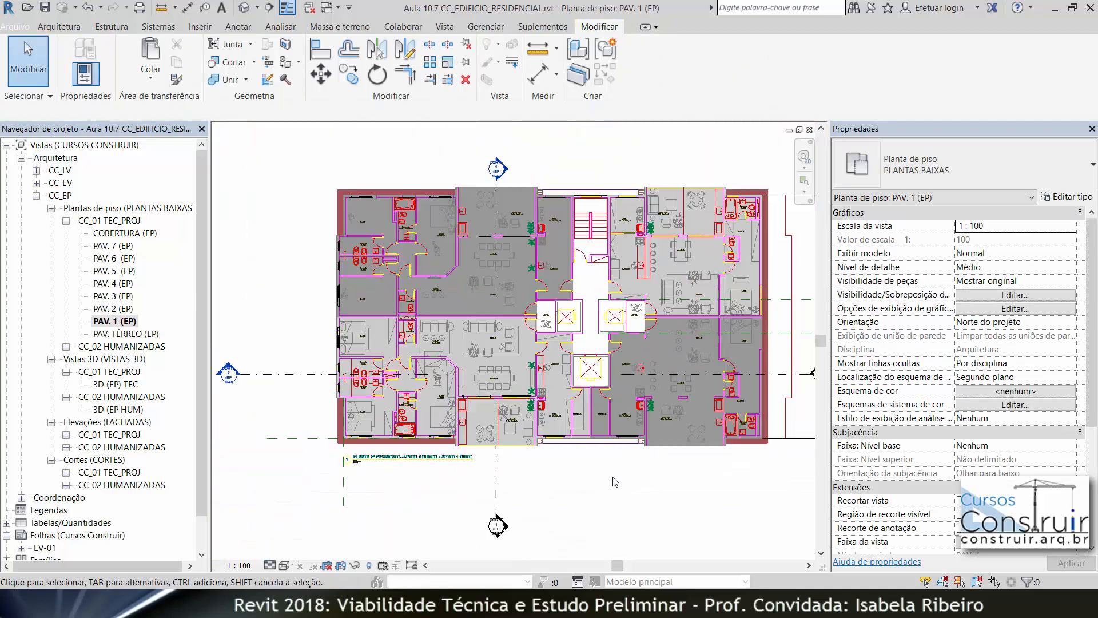
Select the whole PAV. 1 floor plan and filter the selection to only the Janelas and Portas categories.
{"action": "left_click_drag", "start_coordinate": [309, 132], "coordinate": [775, 509]}
{"action": "left_click", "coordinate": [638, 57]}
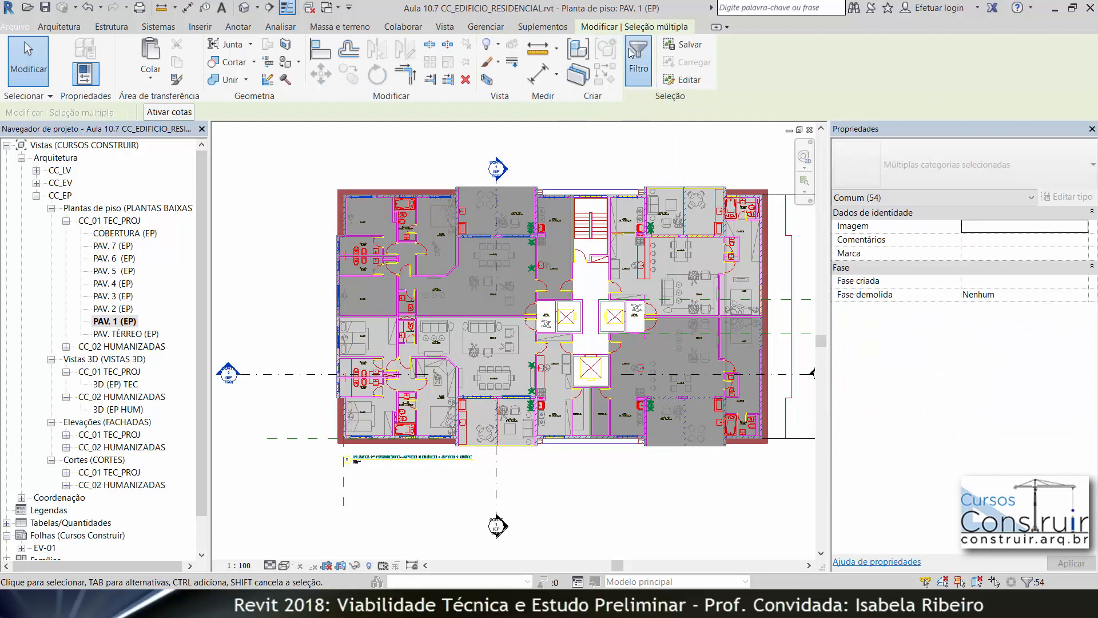
{"action": "left_click", "coordinate": [638, 234]}
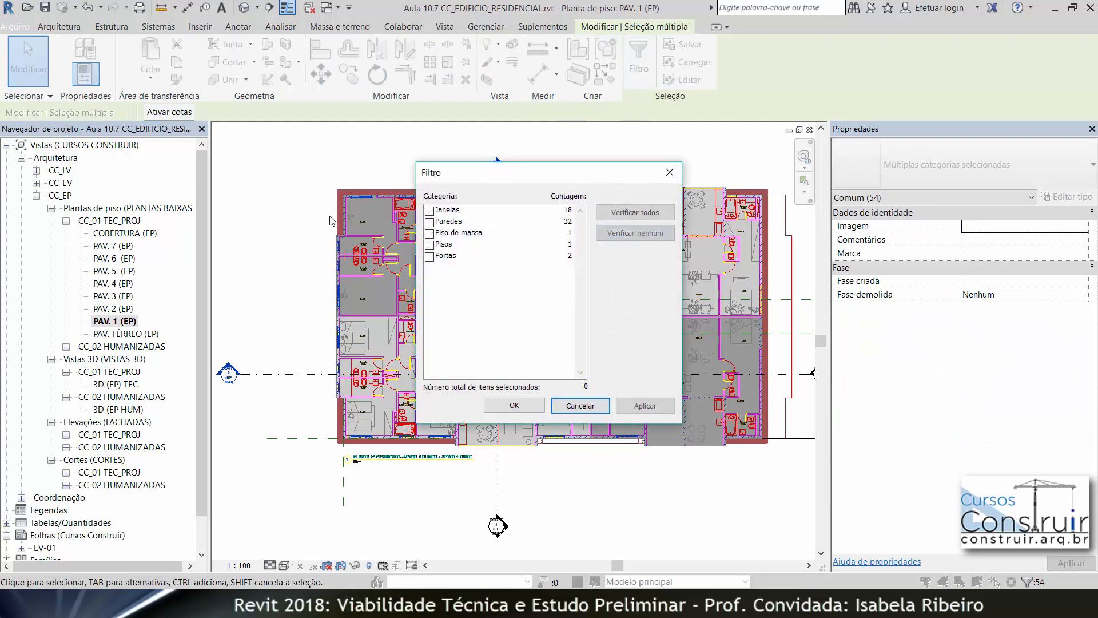
{"action": "left_click", "coordinate": [429, 212]}
{"action": "left_click", "coordinate": [429, 256]}
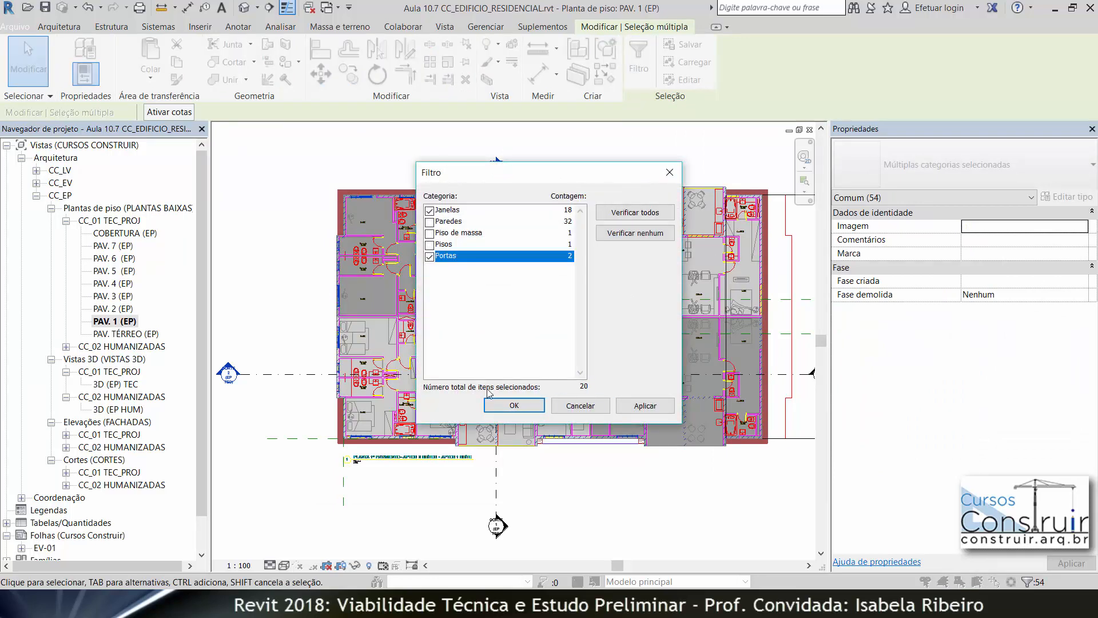
{"action": "left_click", "coordinate": [506, 406]}
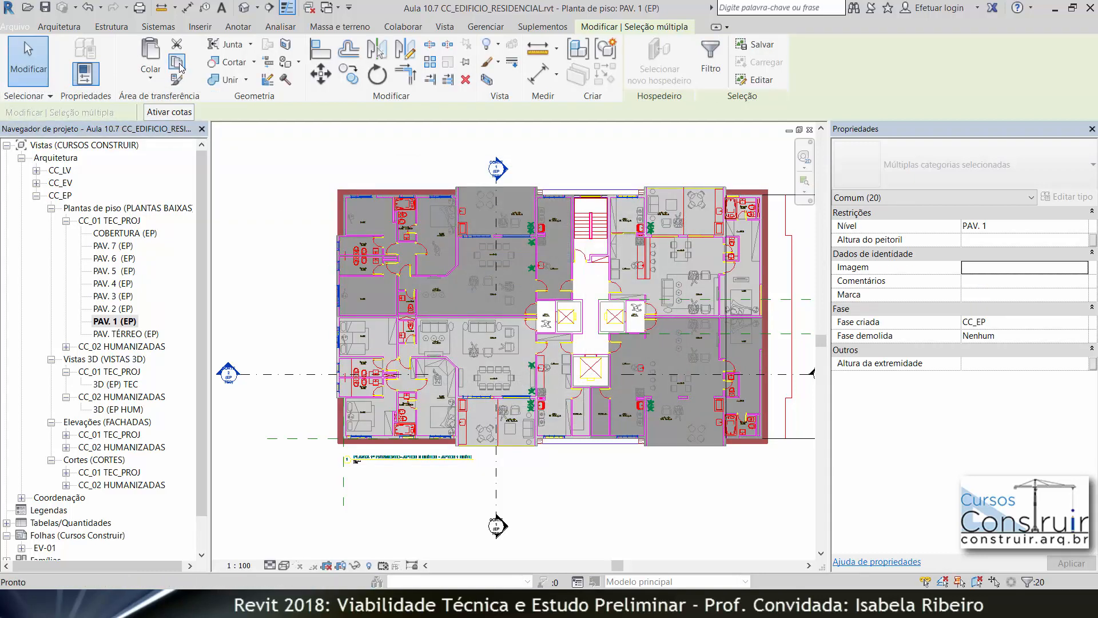
Copy the selected windows and doors and paste them aligned to levels PAV. 2 through PAV. 7.
{"action": "left_click", "coordinate": [151, 78]}
{"action": "left_click", "coordinate": [74, 130]}
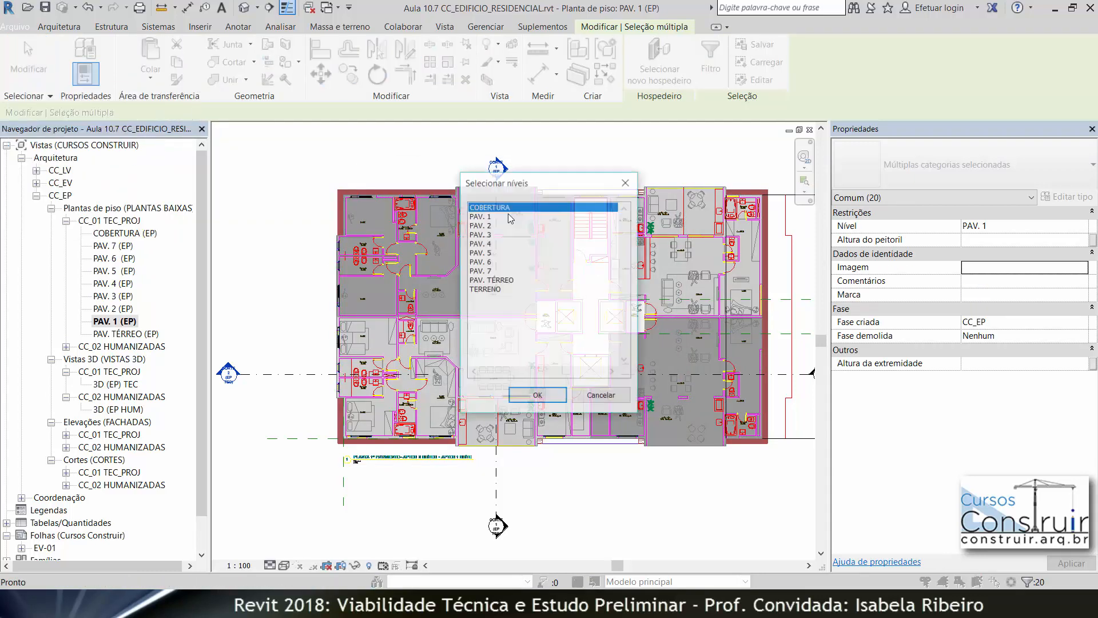
{"action": "left_click", "coordinate": [479, 226]}
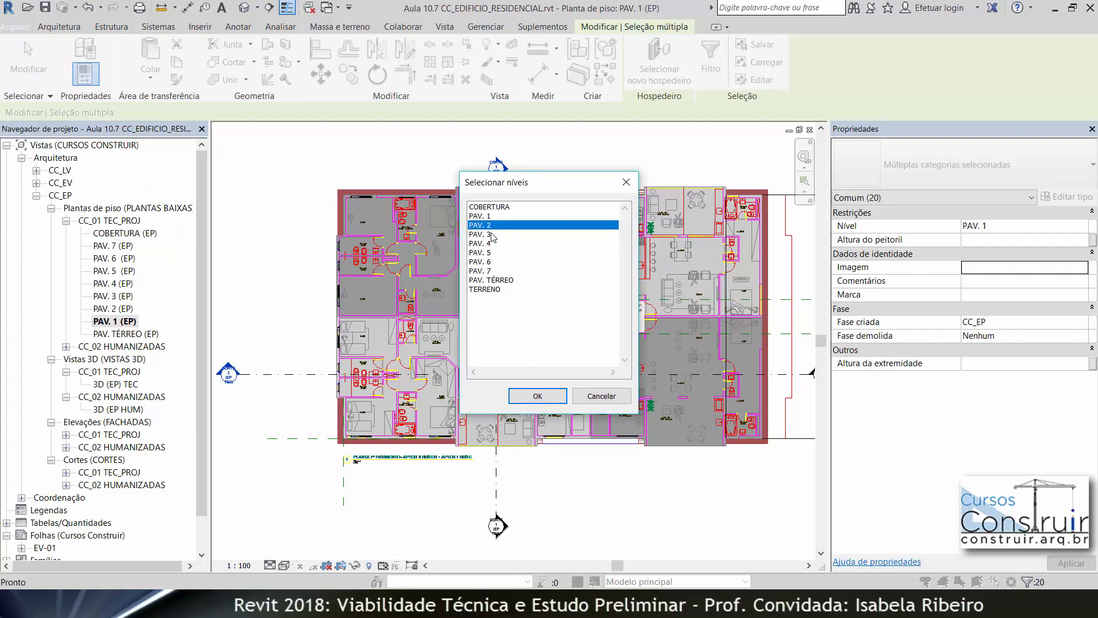
{"action": "left_click", "coordinate": [495, 271], "text": "shift"}
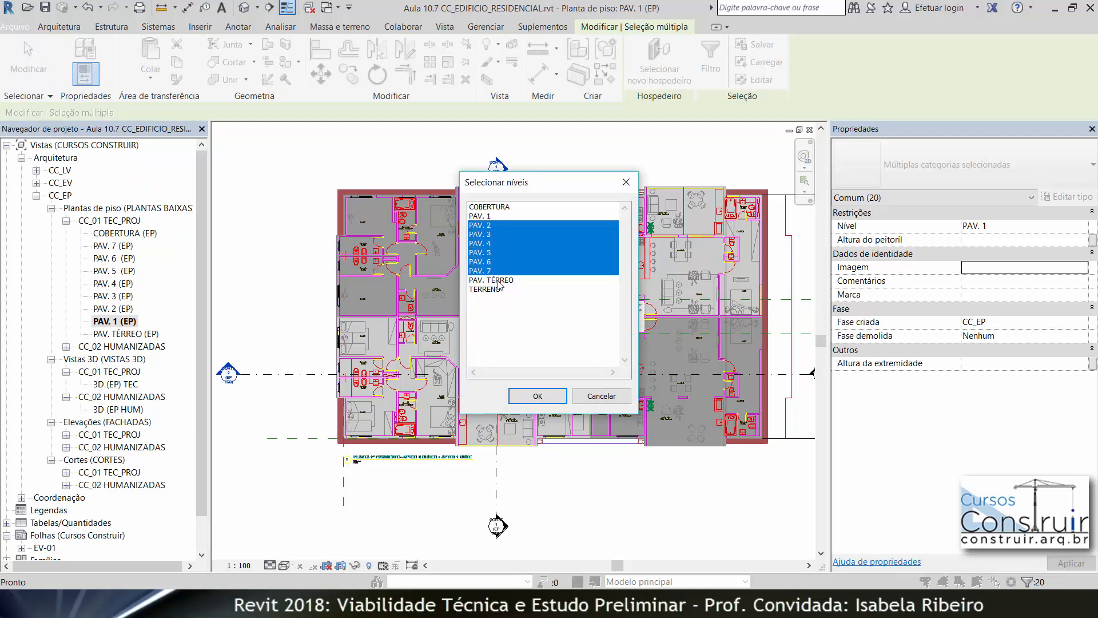
{"action": "left_click", "coordinate": [538, 397]}
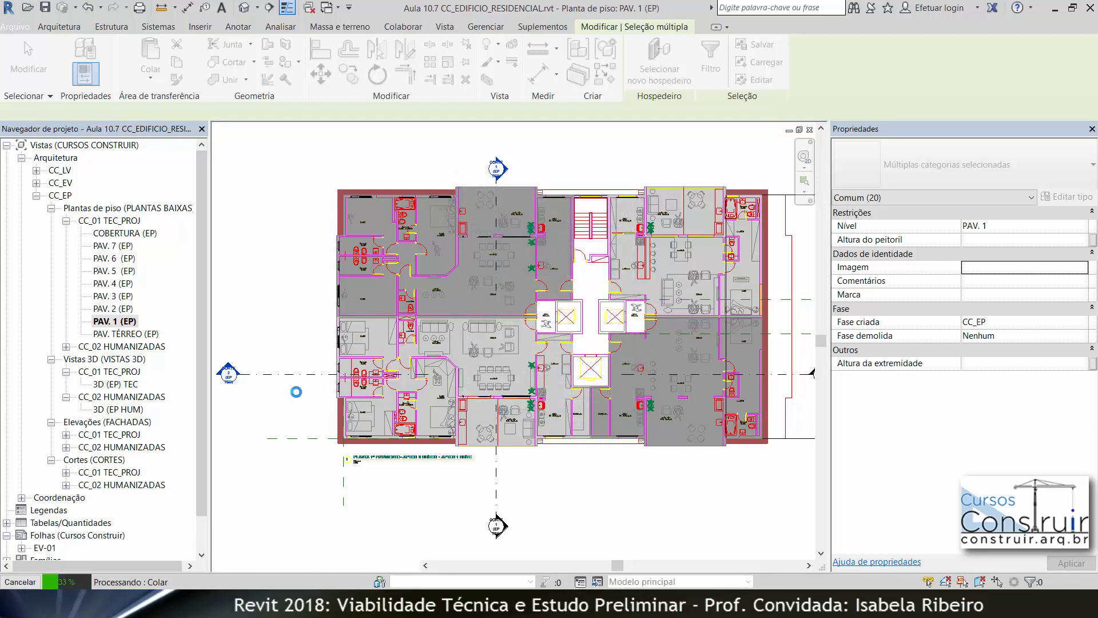
Open the 3D (EP HUM) view and examine the windows and balcony doors on the front façade.
{"action": "double_click", "coordinate": [123, 410]}
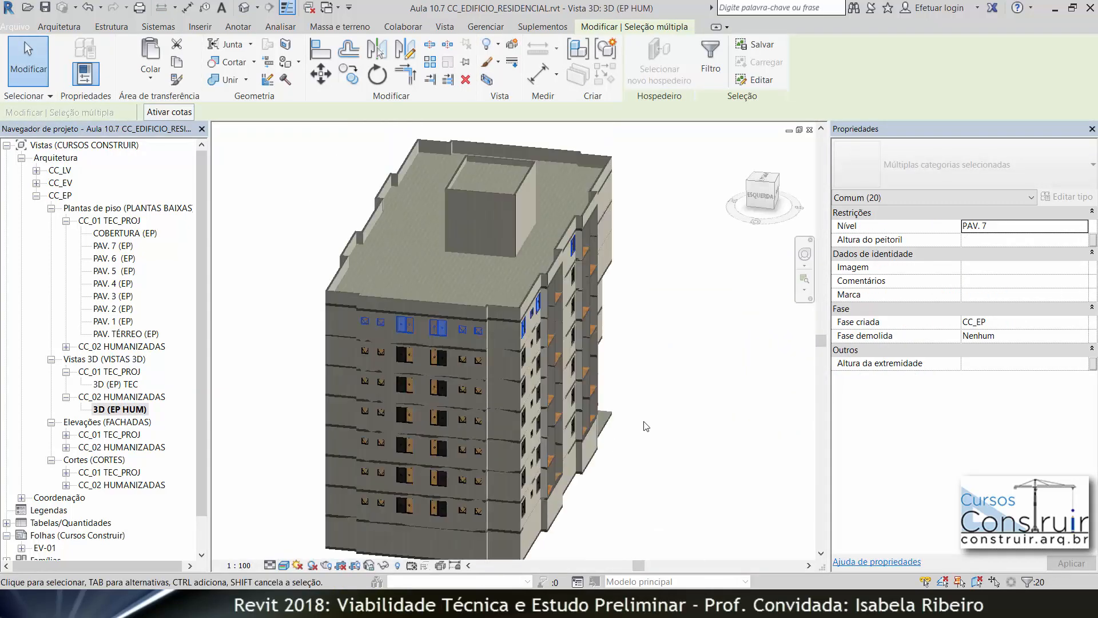
{"action": "left_click", "coordinate": [647, 426]}
{"action": "middle_click_drag", "start_coordinate": [648, 407], "coordinate": [461, 347], "text": "shift"}
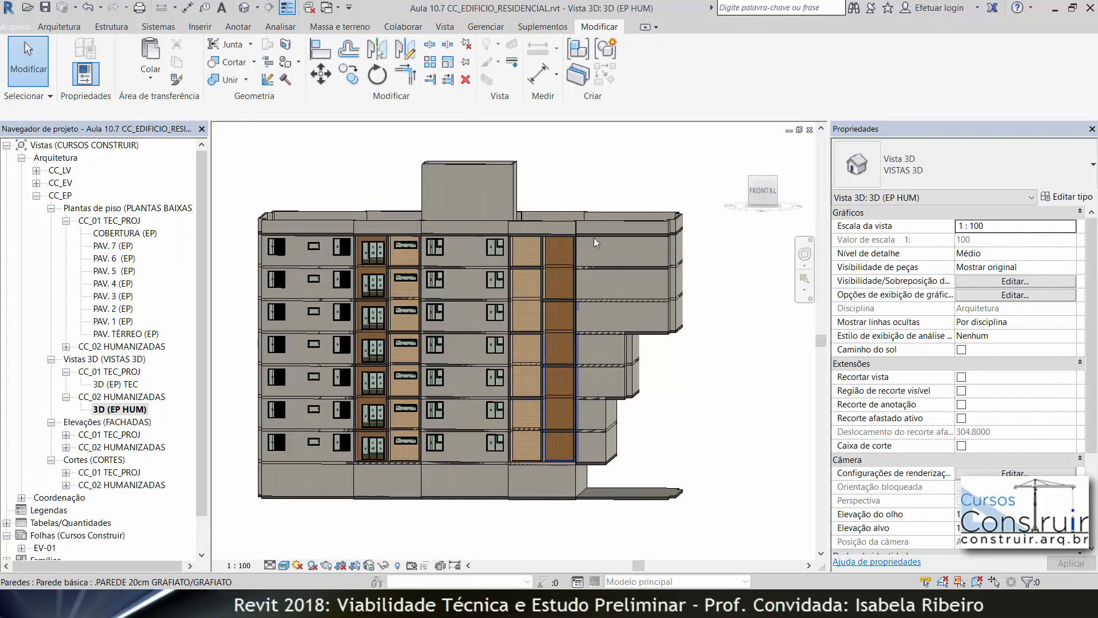
{"action": "left_click", "coordinate": [760, 202]}
{"action": "scroll", "coordinate": [478, 422], "scroll_direction": "up", "scroll_amount": 6}
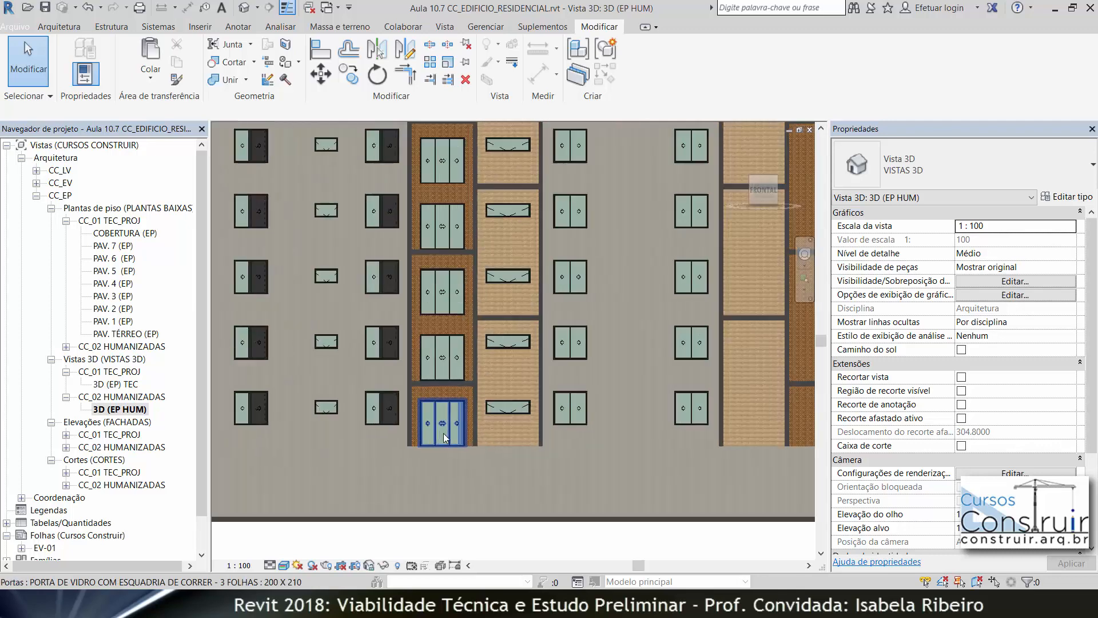
{"action": "scroll", "coordinate": [444, 434], "scroll_direction": "up", "scroll_amount": 1}
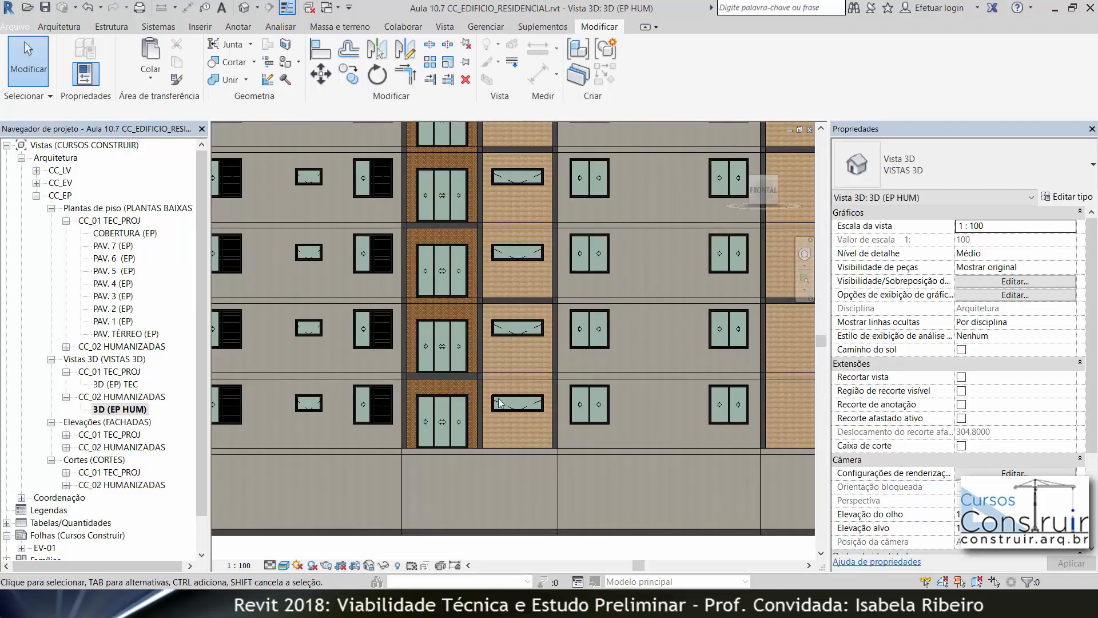
{"action": "scroll", "coordinate": [495, 417], "scroll_direction": "down", "scroll_amount": 2}
{"action": "middle_click_drag", "start_coordinate": [511, 410], "coordinate": [457, 474], "text": "shift"}
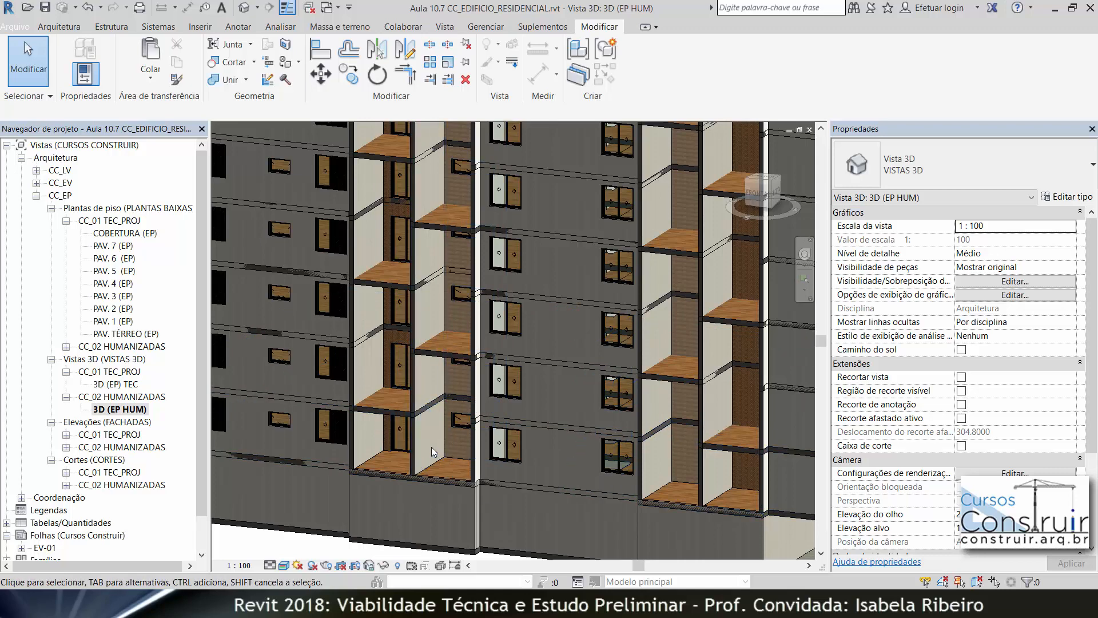
Set the base constraint of the .PAREDE 20cm GRAFIATO/GRAFIATO balcony dividing wall to PAV. 2.
{"action": "left_click", "coordinate": [431, 461]}
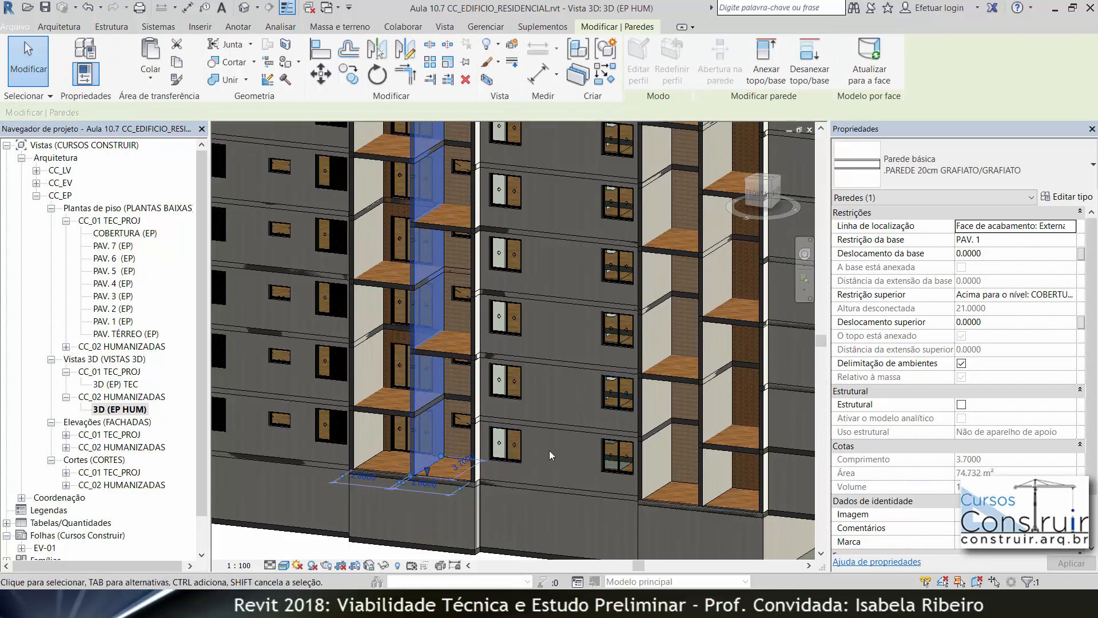
{"action": "left_click", "coordinate": [1073, 241]}
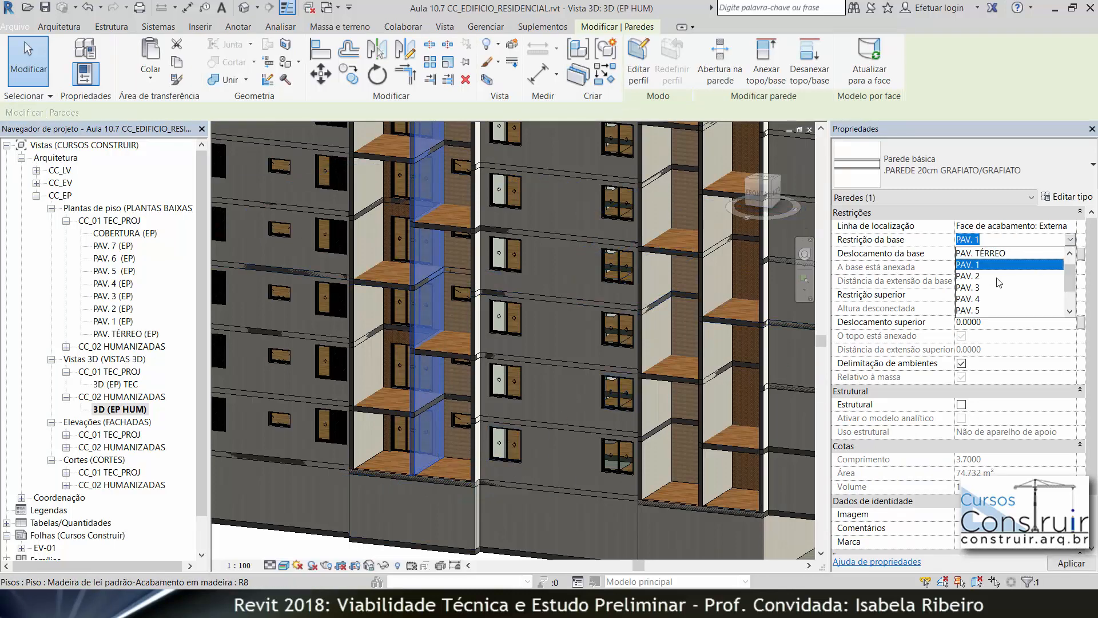
{"action": "left_click", "coordinate": [998, 277]}
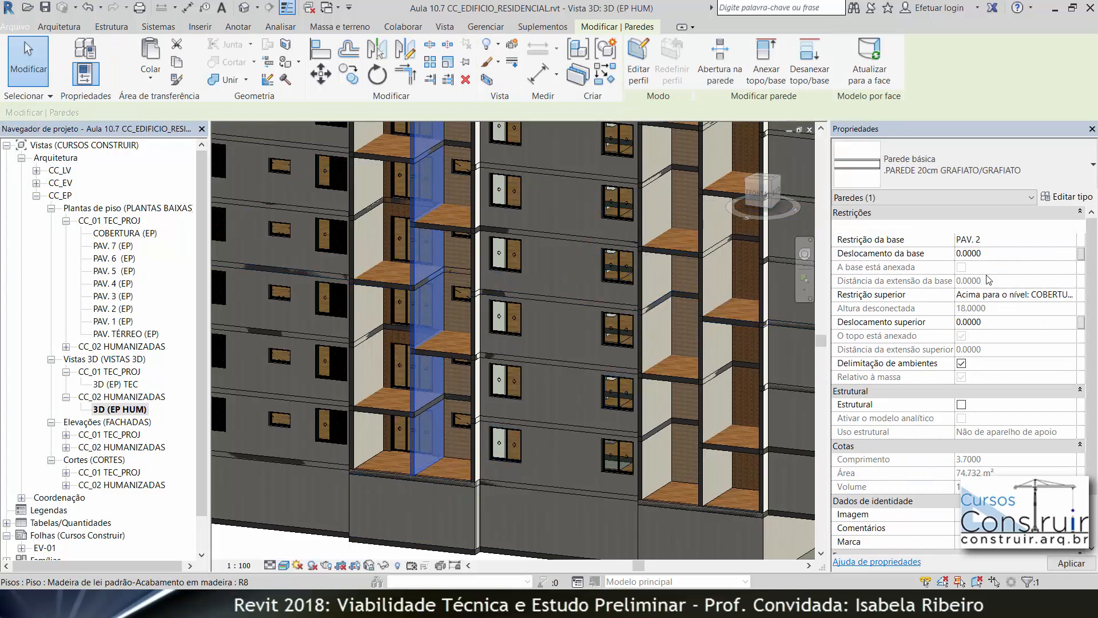
{"action": "left_click", "coordinate": [477, 501]}
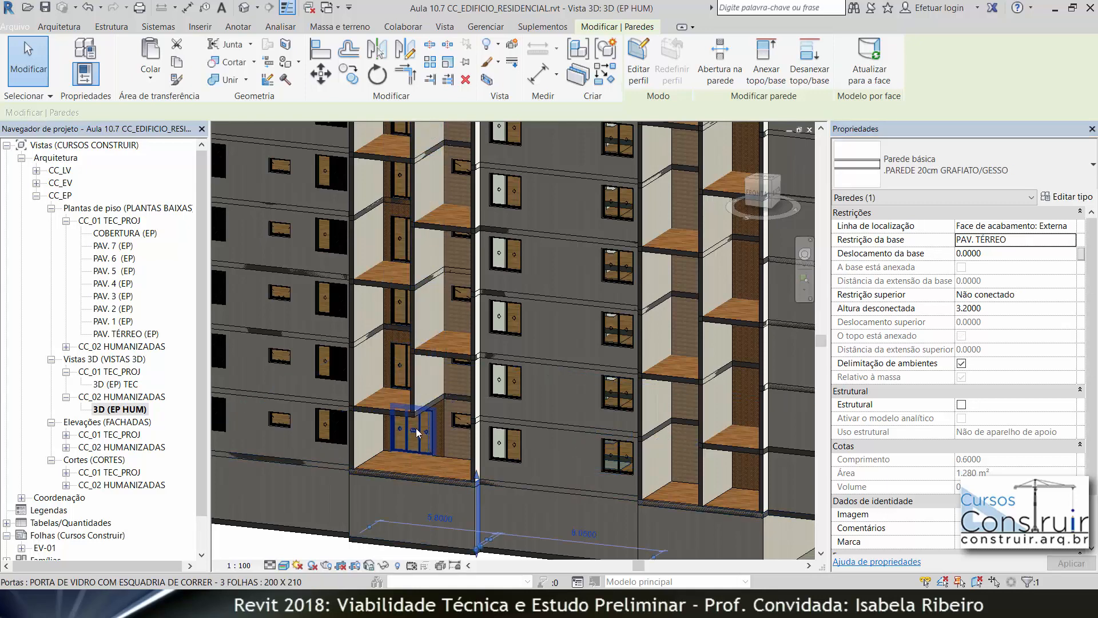
Delete the 200 x 210 three-leaf sliding glass doors in the front balcony column, floor by floor upward from PAV. 1.
{"action": "middle_click_drag", "start_coordinate": [416, 440], "coordinate": [458, 430], "text": "shift"}
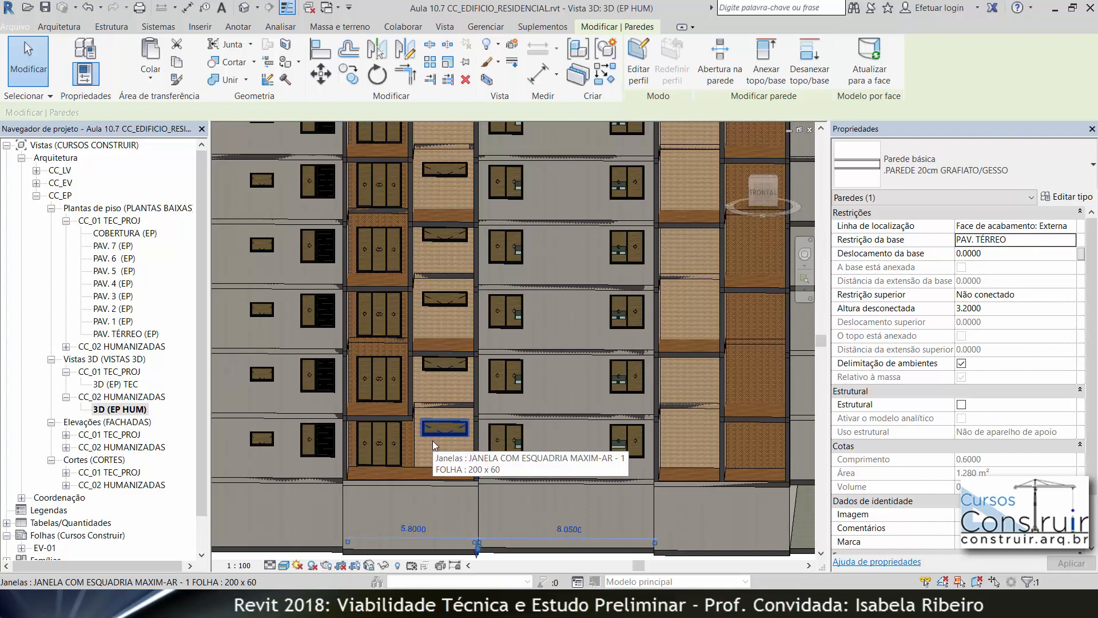
{"action": "left_click", "coordinate": [383, 454]}
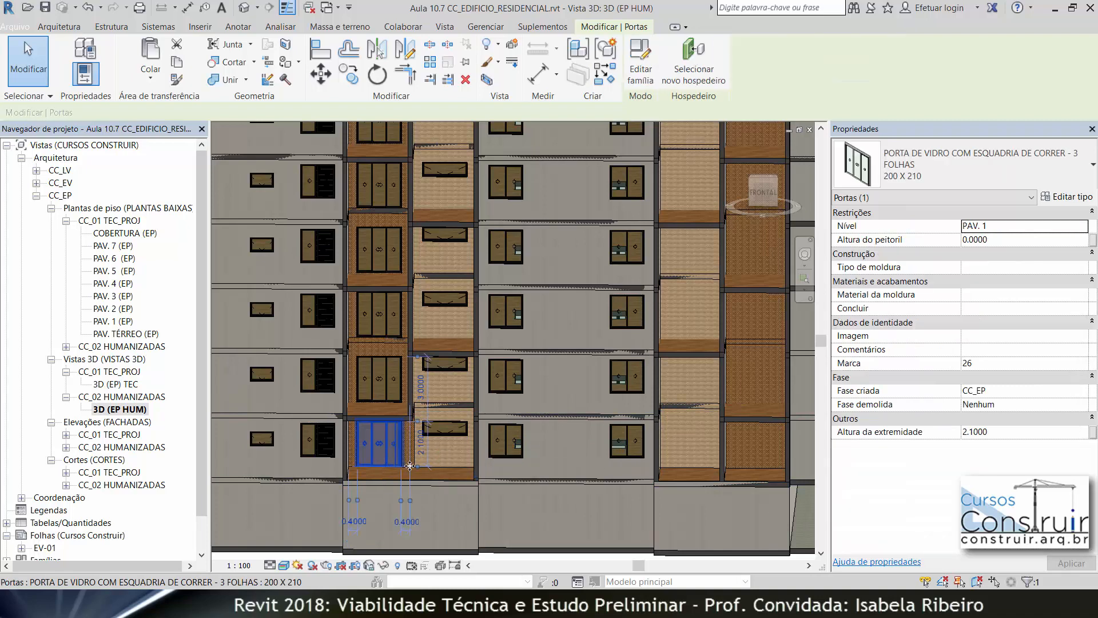
{"action": "key", "text": "Delete"}
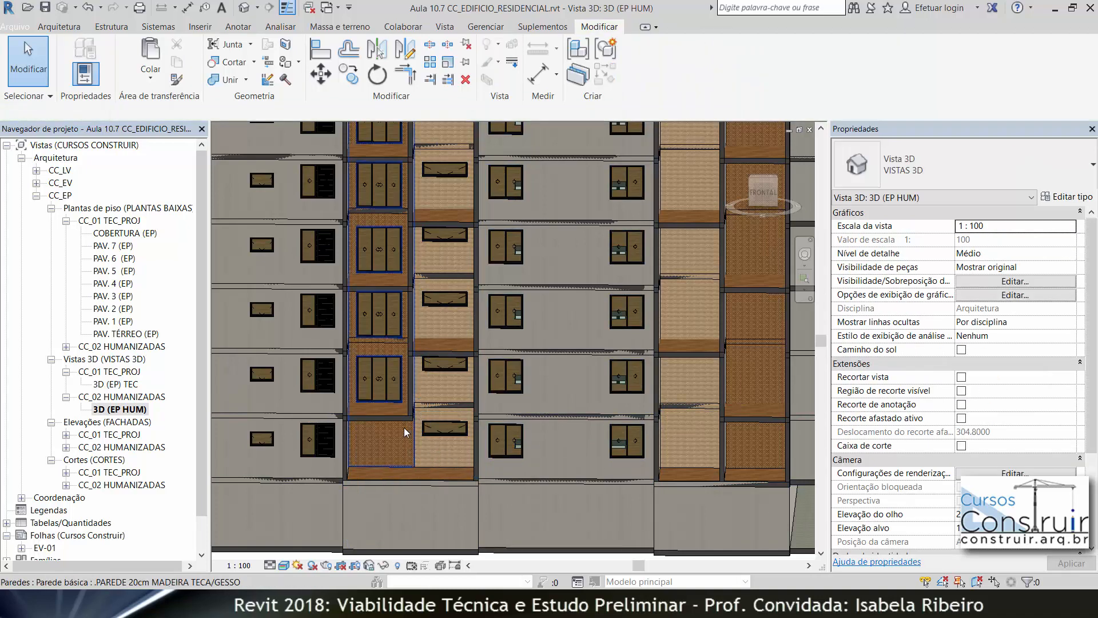
{"action": "left_click", "coordinate": [394, 399]}
{"action": "key", "text": "Delete"}
{"action": "left_click", "coordinate": [393, 336]}
{"action": "key", "text": "Delete"}
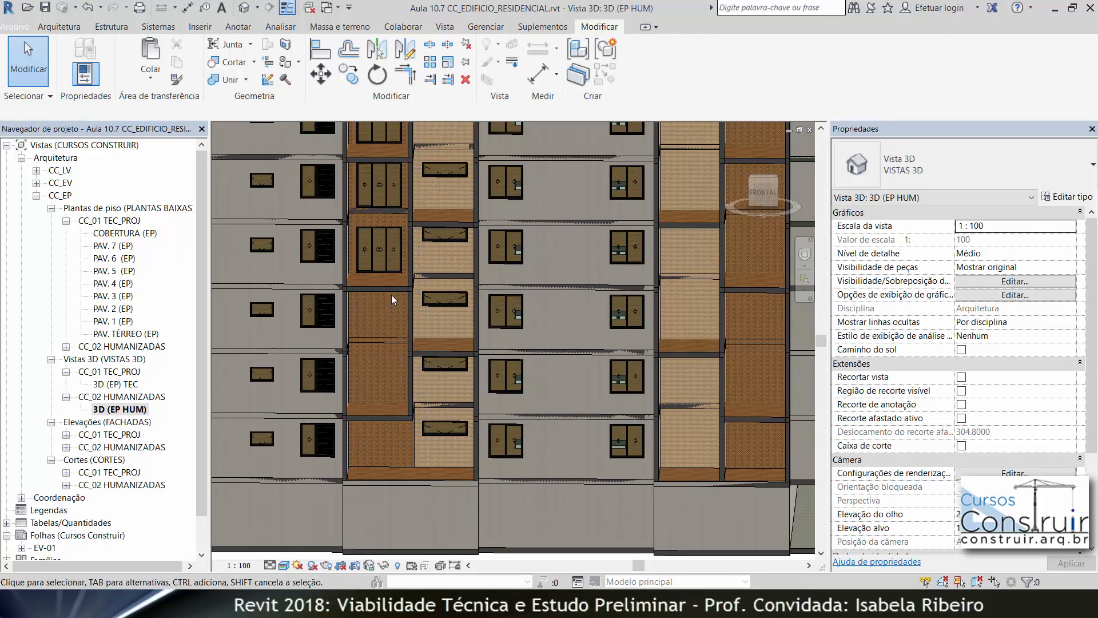
{"action": "left_click", "coordinate": [391, 269]}
{"action": "key", "text": "Delete"}
{"action": "left_click", "coordinate": [393, 206]}
{"action": "key", "text": "Delete"}
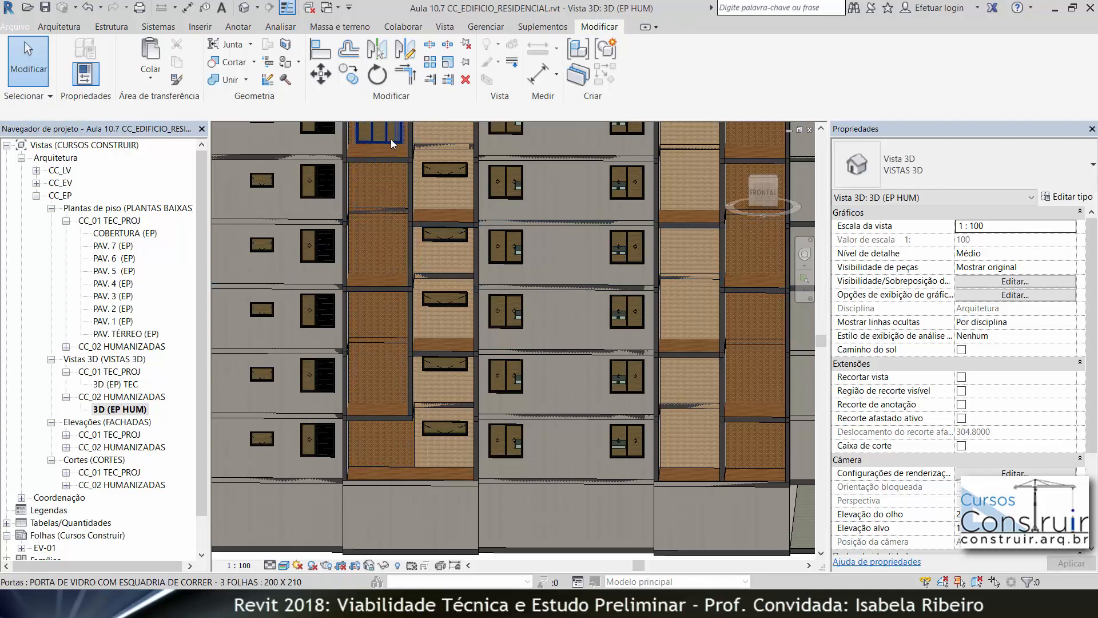
{"action": "left_click", "coordinate": [390, 140]}
{"action": "key", "text": "Delete"}
{"action": "scroll", "coordinate": [452, 183], "scroll_direction": "down", "scroll_amount": 2}
{"action": "middle_click_drag", "start_coordinate": [458, 202], "coordinate": [444, 298]}
{"action": "left_click", "coordinate": [395, 179]}
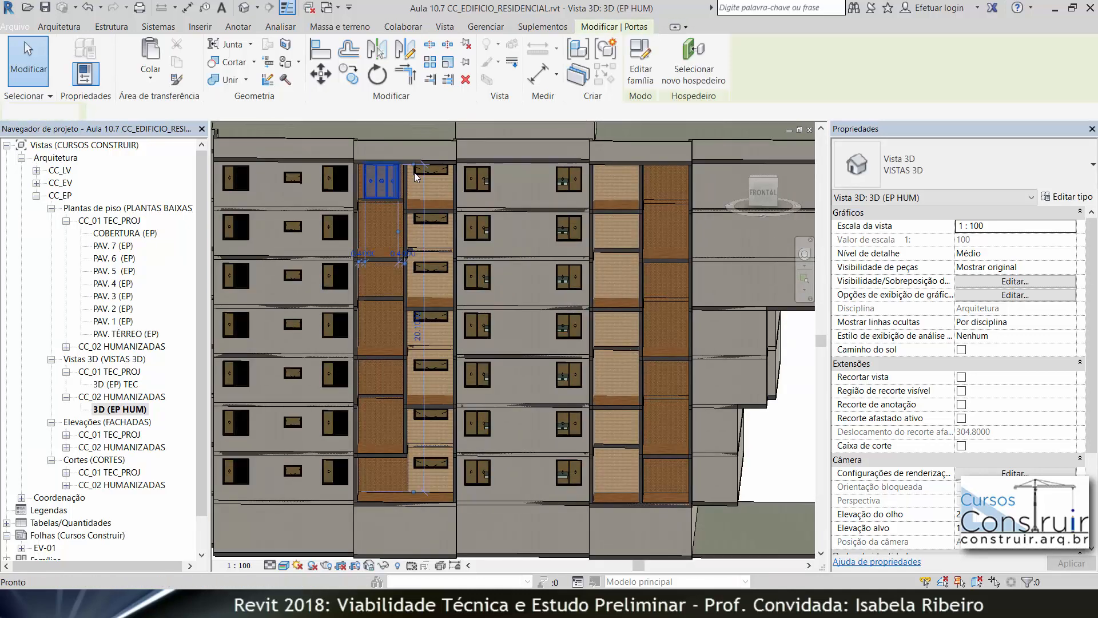
Delete the selected sliding door in the left balcony bay and the windows on every floor of its light wood column.
{"action": "key", "text": "Delete"}
{"action": "left_click", "coordinate": [438, 223]}
{"action": "key", "text": "Delete"}
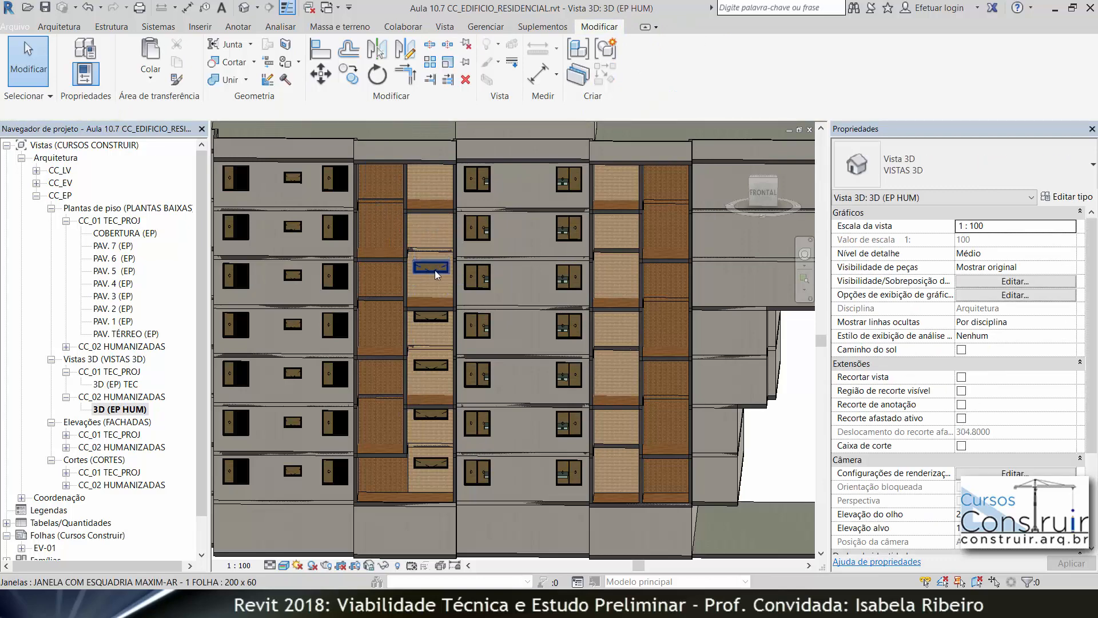
{"action": "left_click", "coordinate": [431, 269]}
{"action": "key", "text": "Delete"}
{"action": "left_click", "coordinate": [431, 316]}
{"action": "key", "text": "Delete"}
{"action": "left_click", "coordinate": [429, 369]}
{"action": "key", "text": "Delete"}
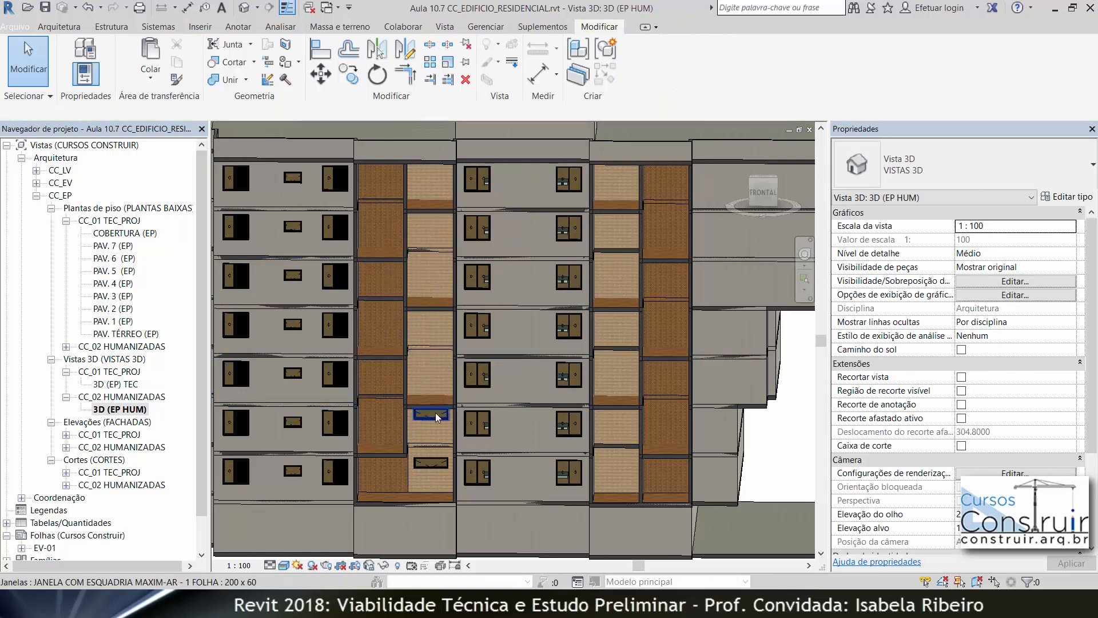
{"action": "left_click", "coordinate": [438, 416]}
{"action": "key", "text": "Delete"}
{"action": "left_click", "coordinate": [431, 462]}
{"action": "key", "text": "Delete"}
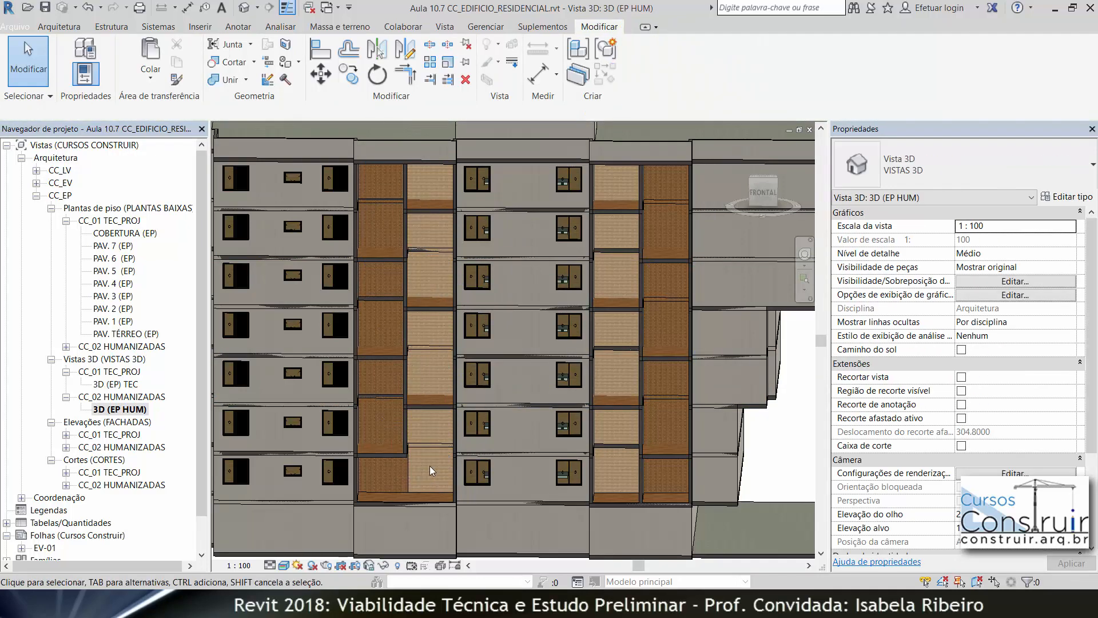
Place 200 x 210 three-panel sliding glass doors in the front façade's left balcony bay, alternating floor by floor between light and dark wood columns.
{"action": "left_click", "coordinate": [776, 190]}
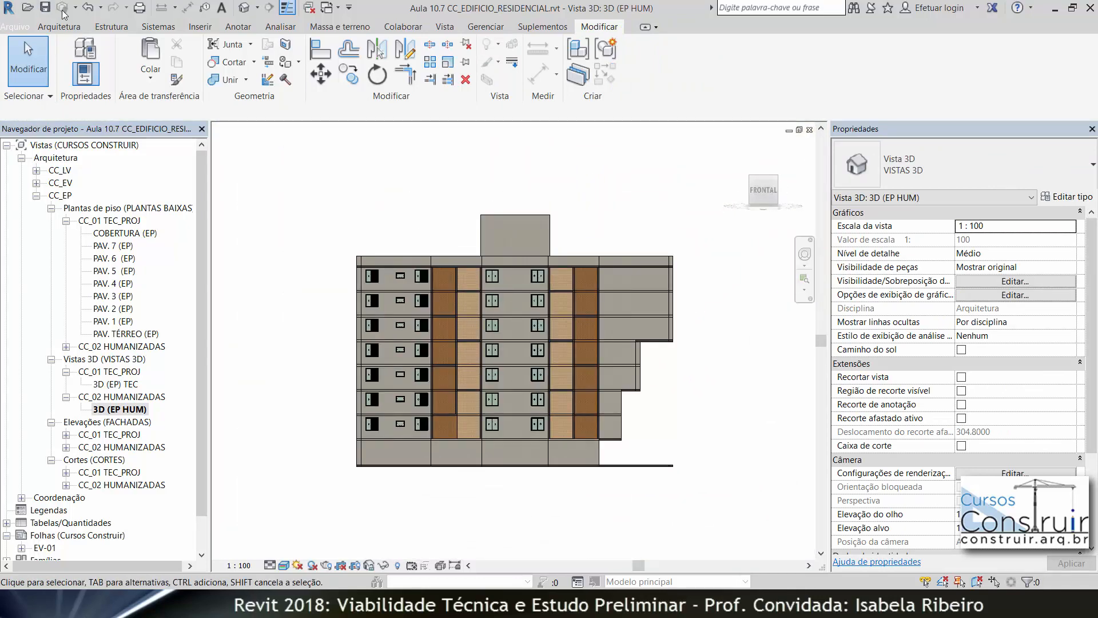
{"action": "left_click", "coordinate": [59, 27]}
{"action": "left_click", "coordinate": [113, 60]}
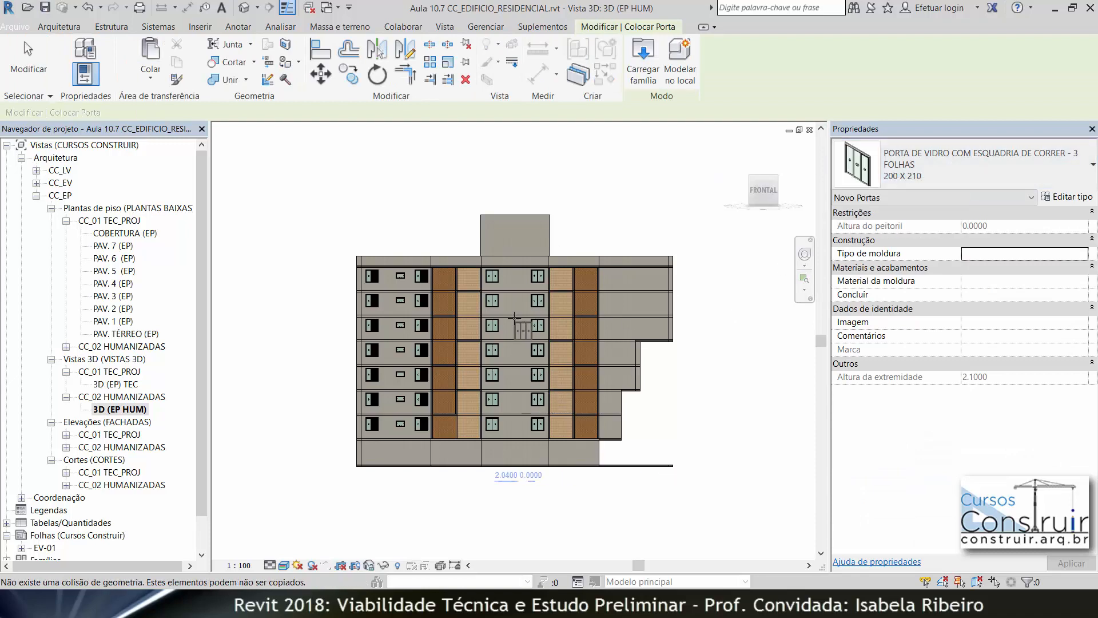
{"action": "scroll", "coordinate": [485, 301], "scroll_direction": "up", "scroll_amount": 3}
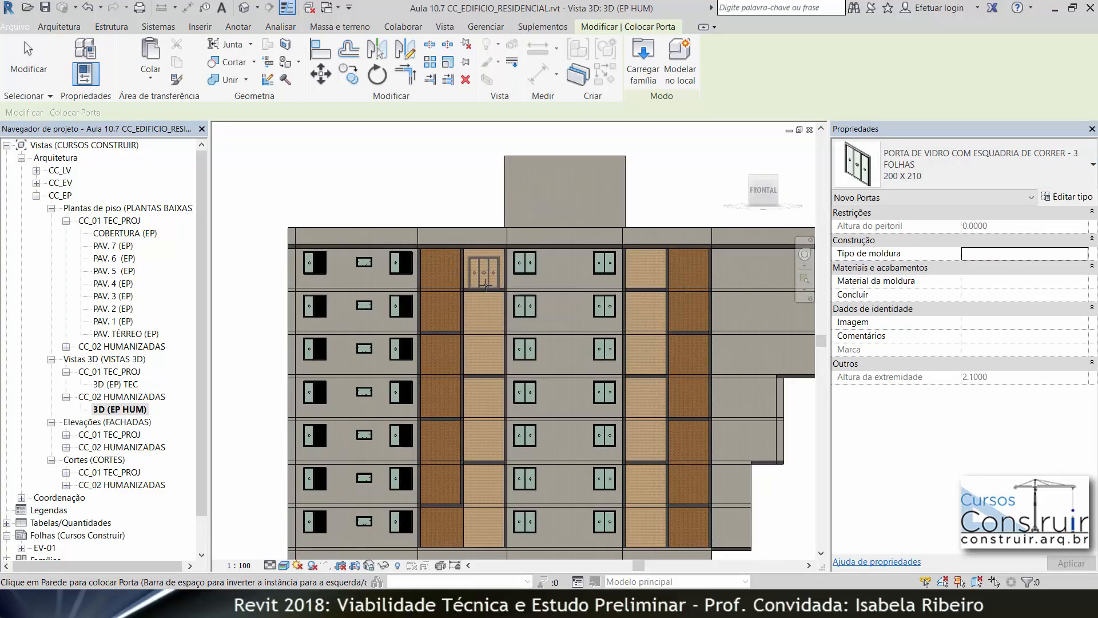
{"action": "left_click", "coordinate": [483, 278]}
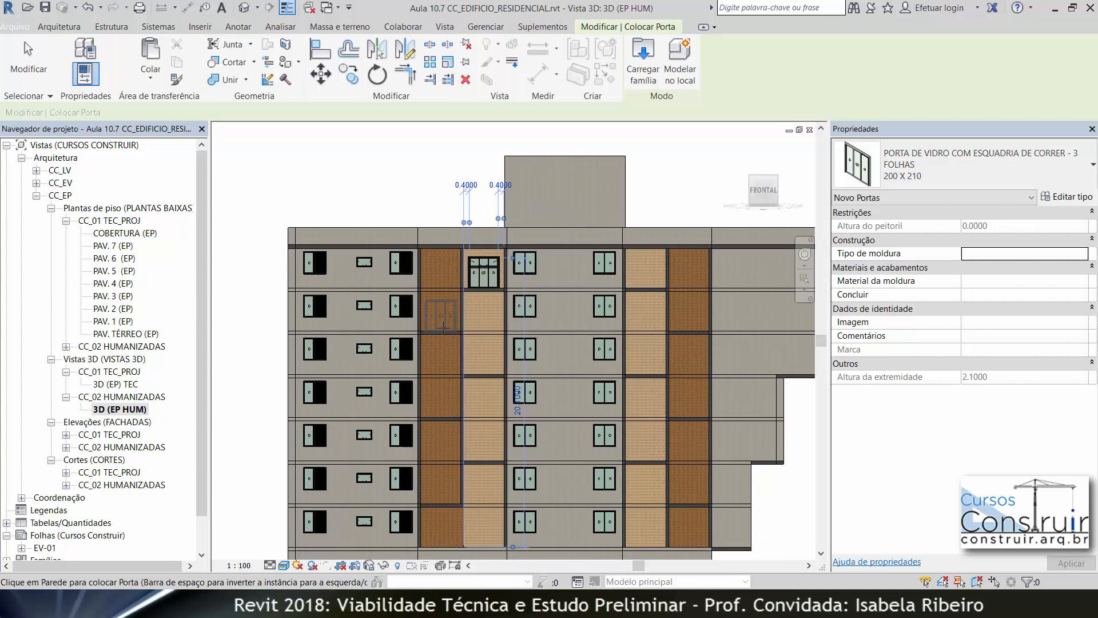
{"action": "left_click", "coordinate": [473, 359]}
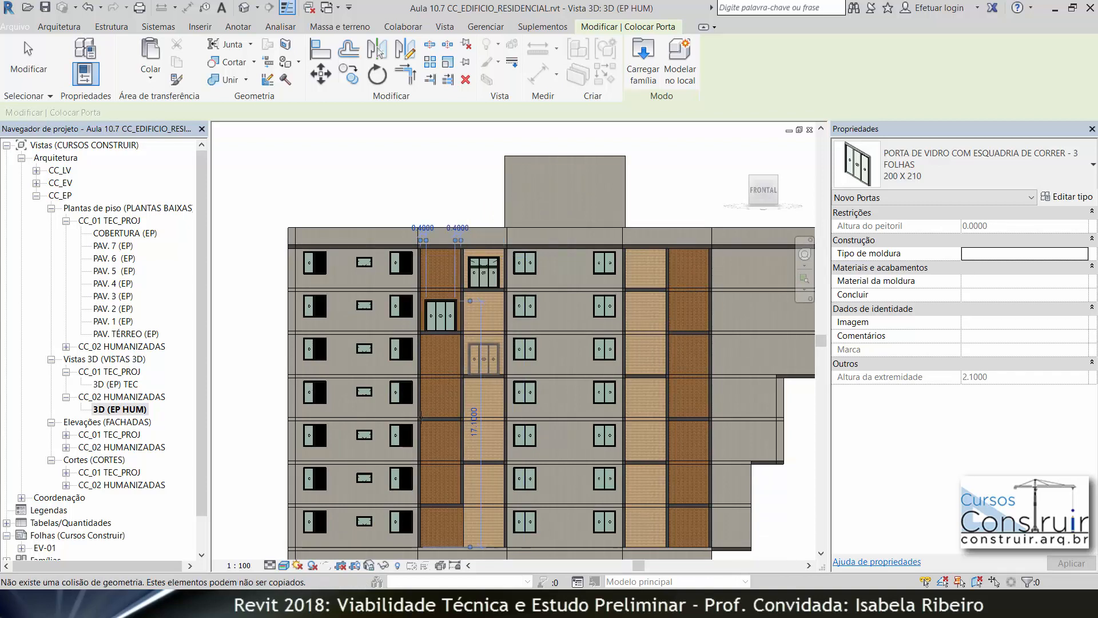
{"action": "left_click", "coordinate": [485, 369]}
{"action": "left_click", "coordinate": [443, 415]}
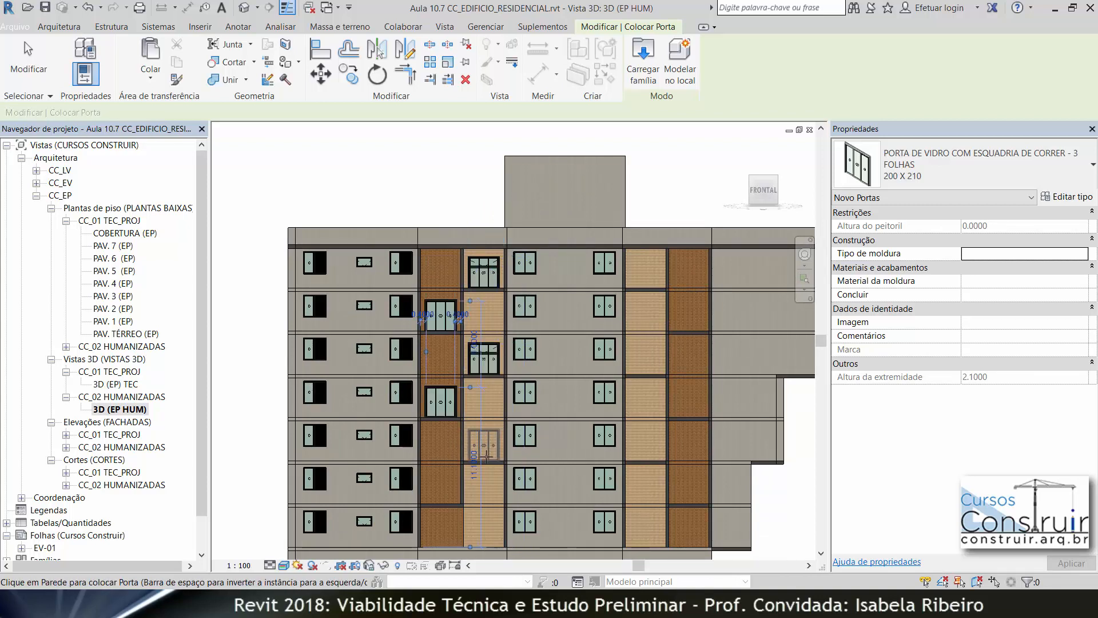
{"action": "left_click", "coordinate": [450, 498]}
{"action": "left_click", "coordinate": [442, 495]}
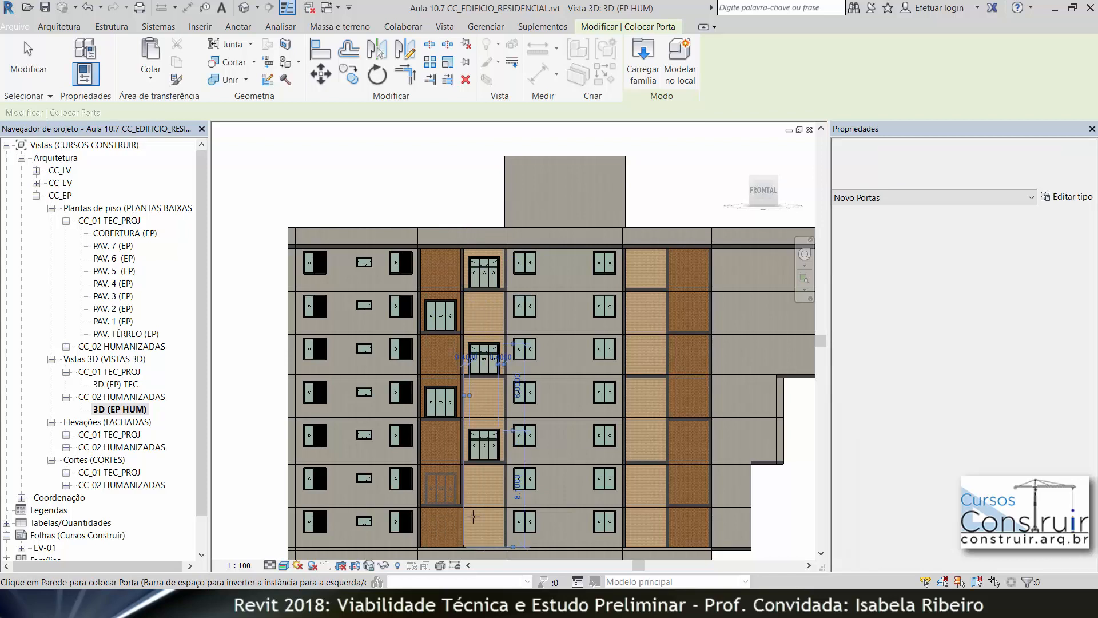
{"action": "middle_click_drag", "start_coordinate": [483, 531], "coordinate": [454, 464]}
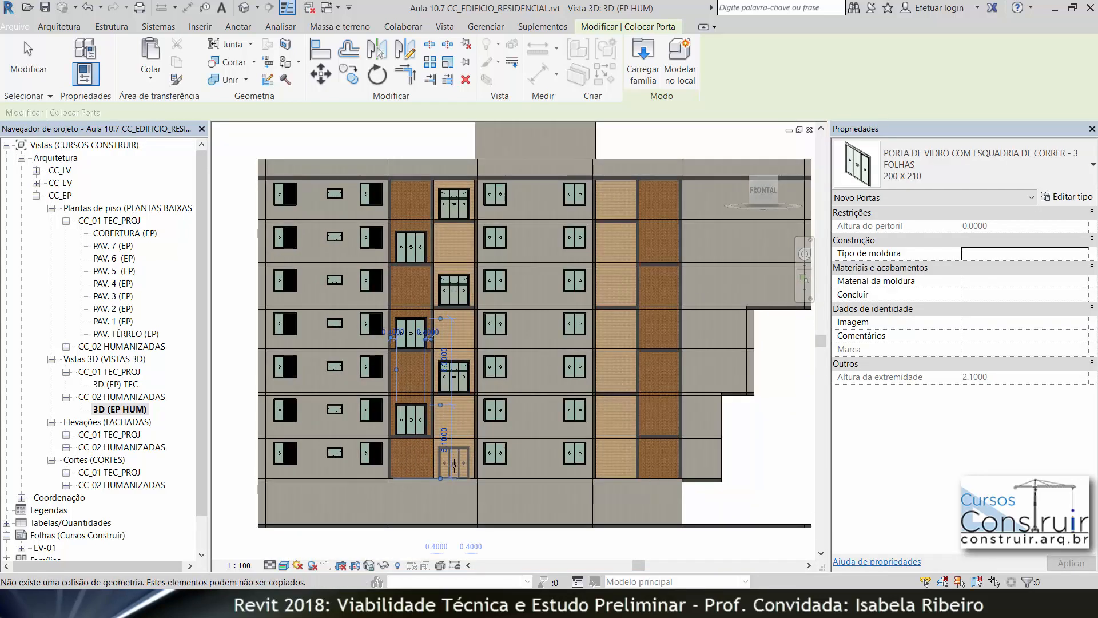
{"action": "left_click", "coordinate": [454, 464]}
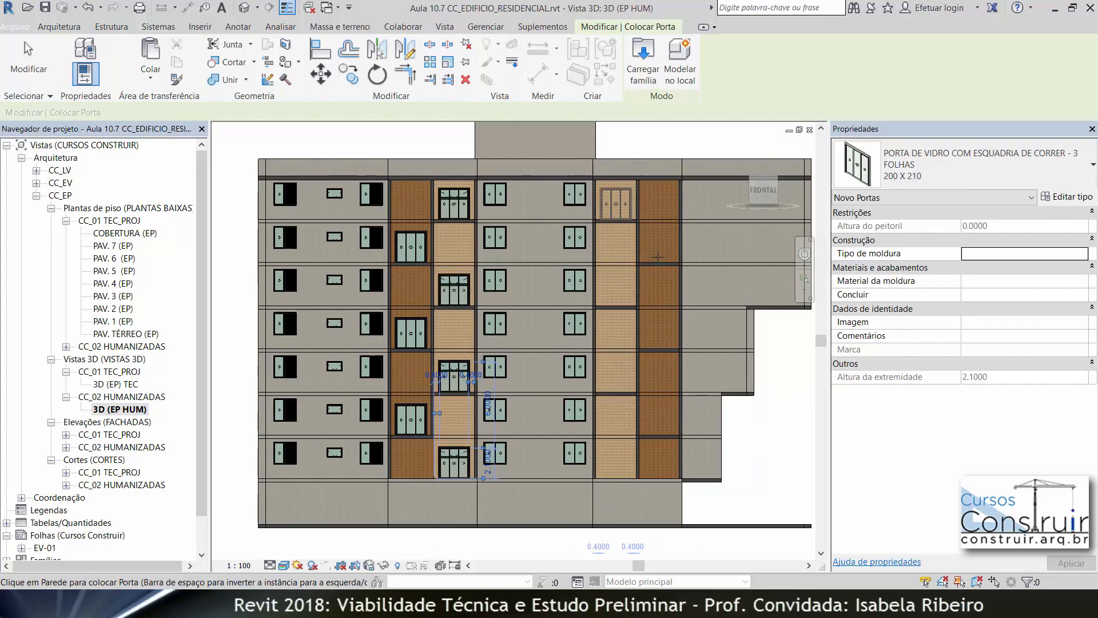
Place the same 200 x 210 sliding doors in the right balcony bay, alternating between columns from the top floor down to the second.
{"action": "left_click", "coordinate": [658, 256]}
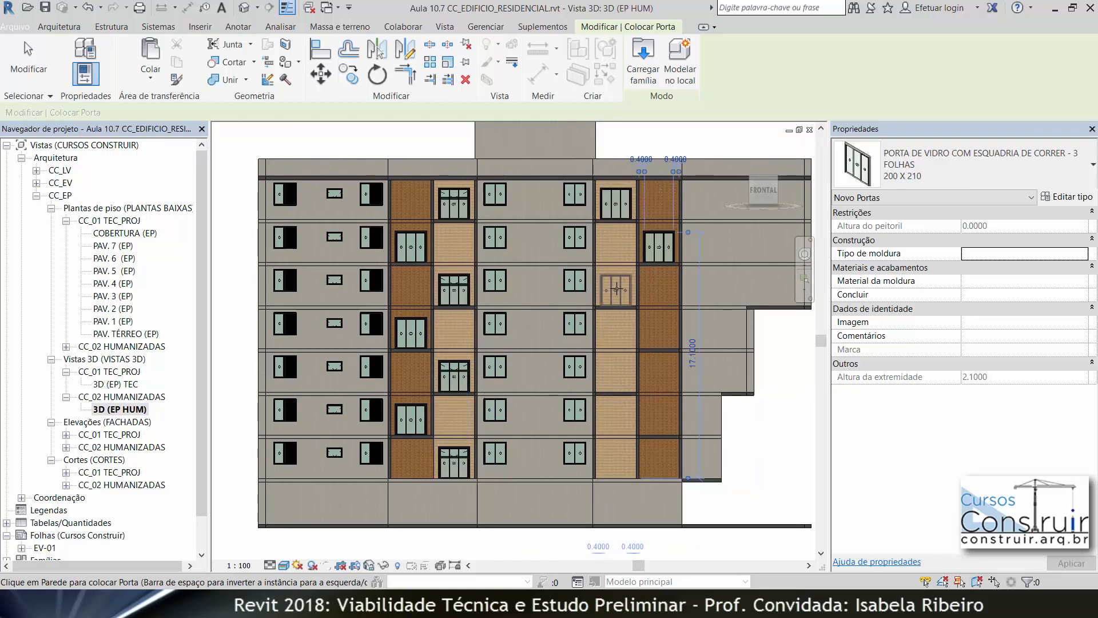
{"action": "left_click", "coordinate": [618, 355]}
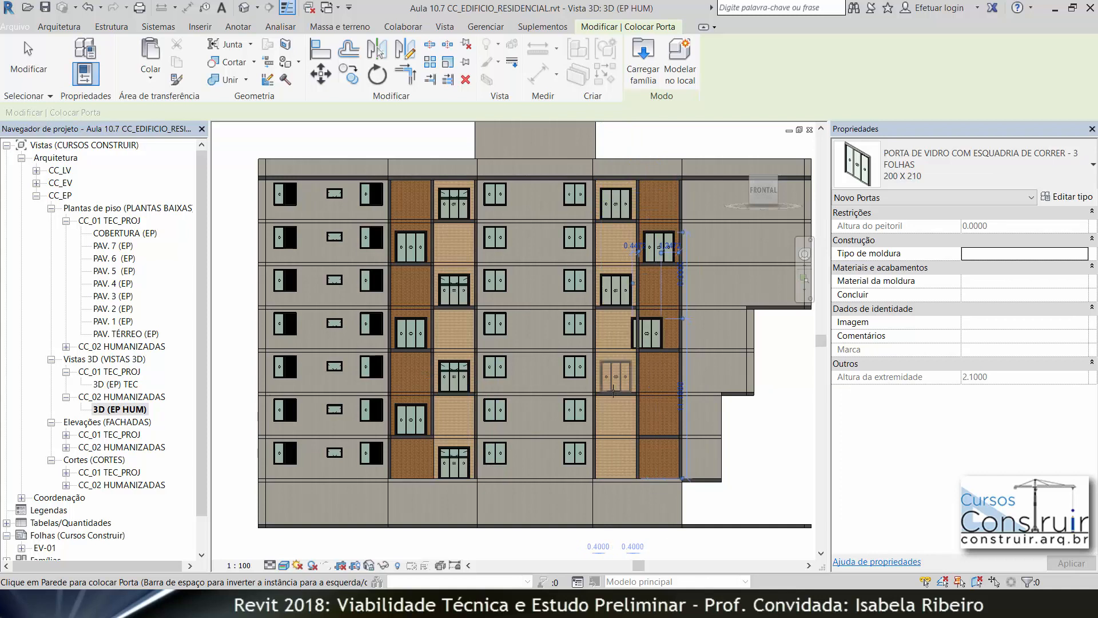
{"action": "left_click", "coordinate": [612, 390]}
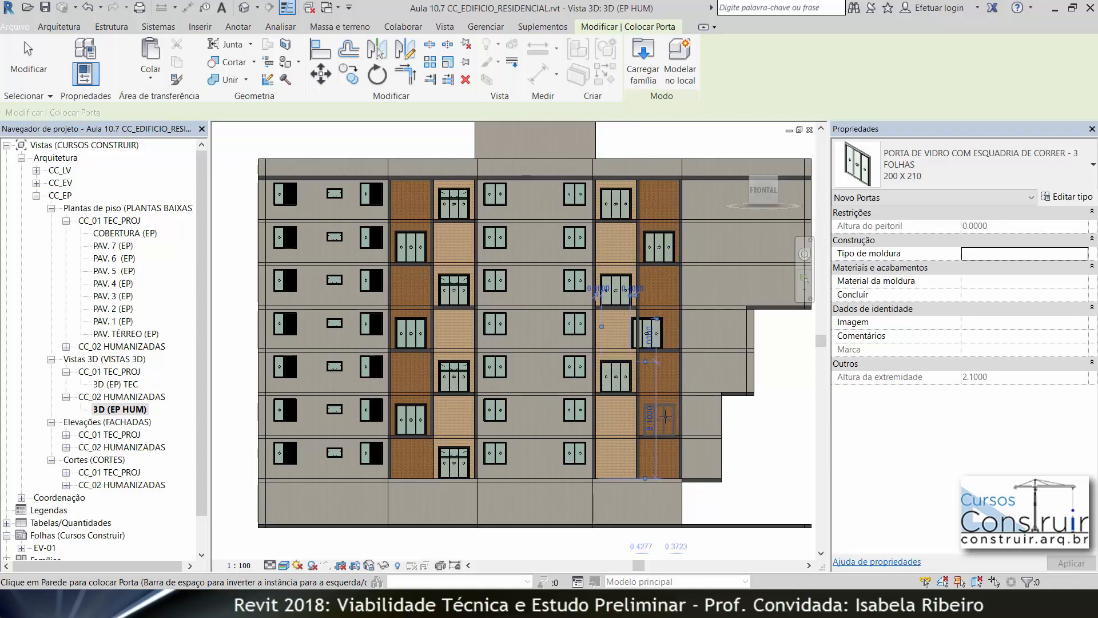
{"action": "left_click", "coordinate": [657, 418]}
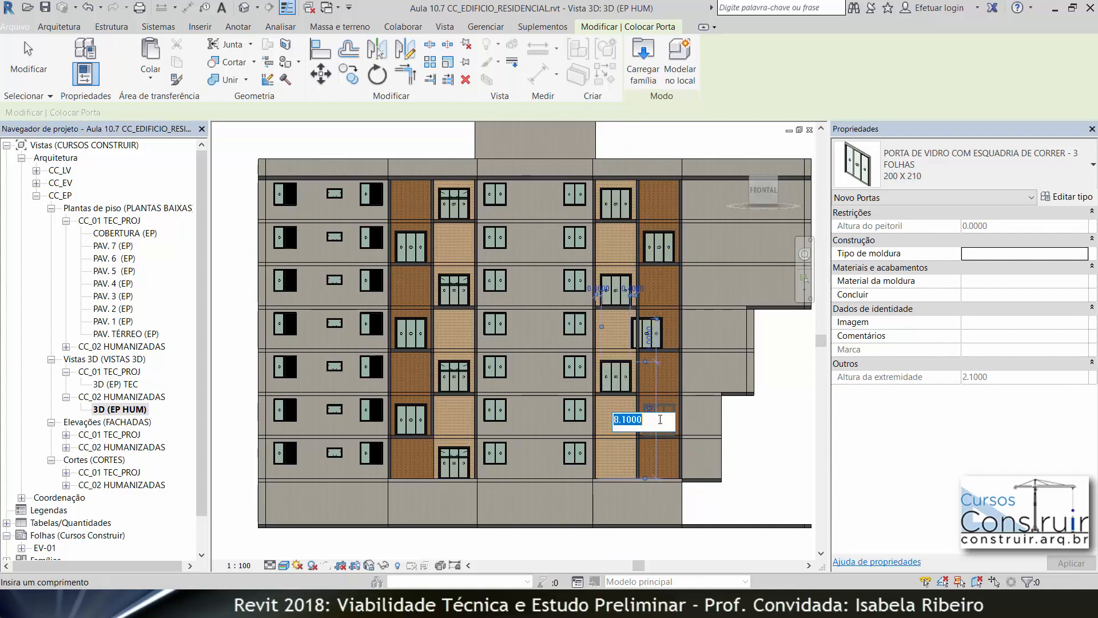
{"action": "left_click", "coordinate": [698, 461]}
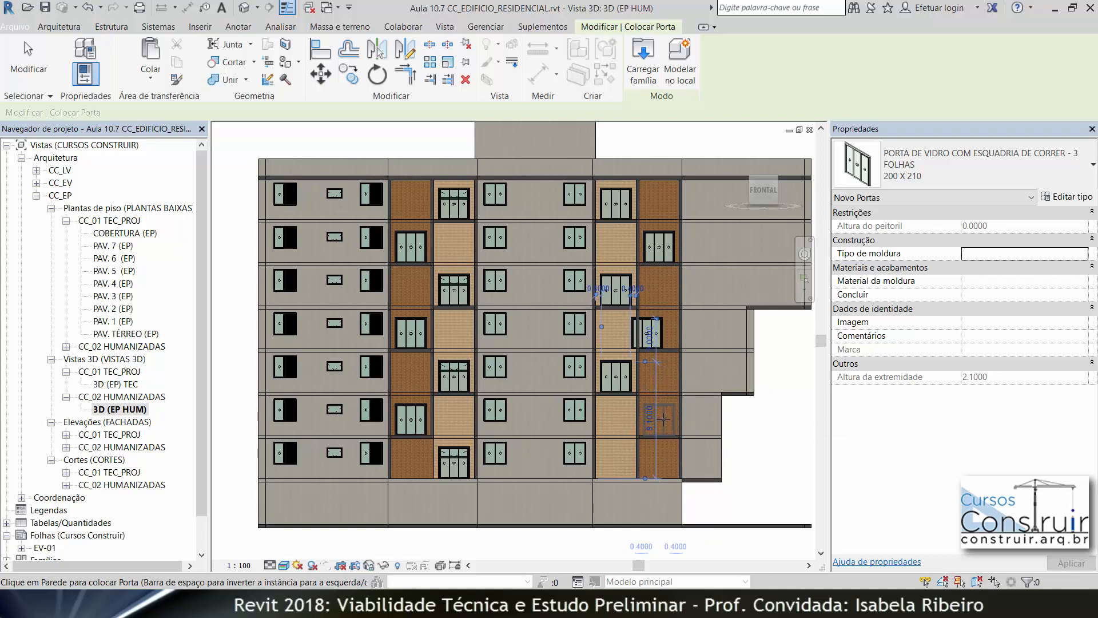
{"action": "left_click", "coordinate": [664, 419]}
{"action": "key", "text": "Escape"}
{"action": "key", "text": "Escape"}
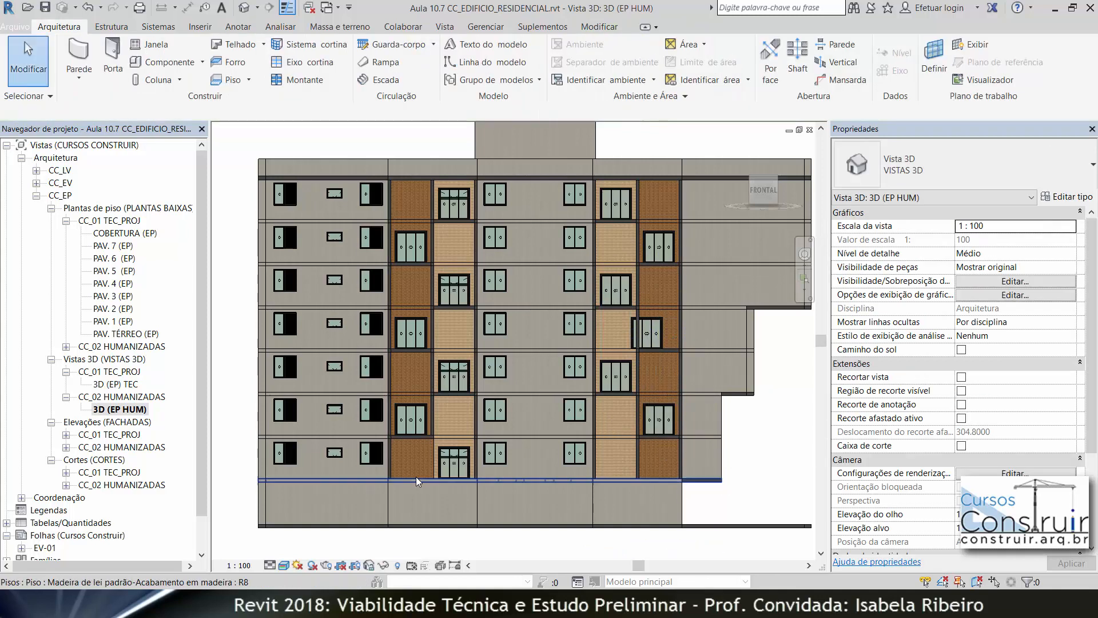
Complete the lowest balcony floor with 200 x 210 sliding glass doors in the left bay's dark column and both right-bay columns.
{"action": "left_click", "coordinate": [114, 83]}
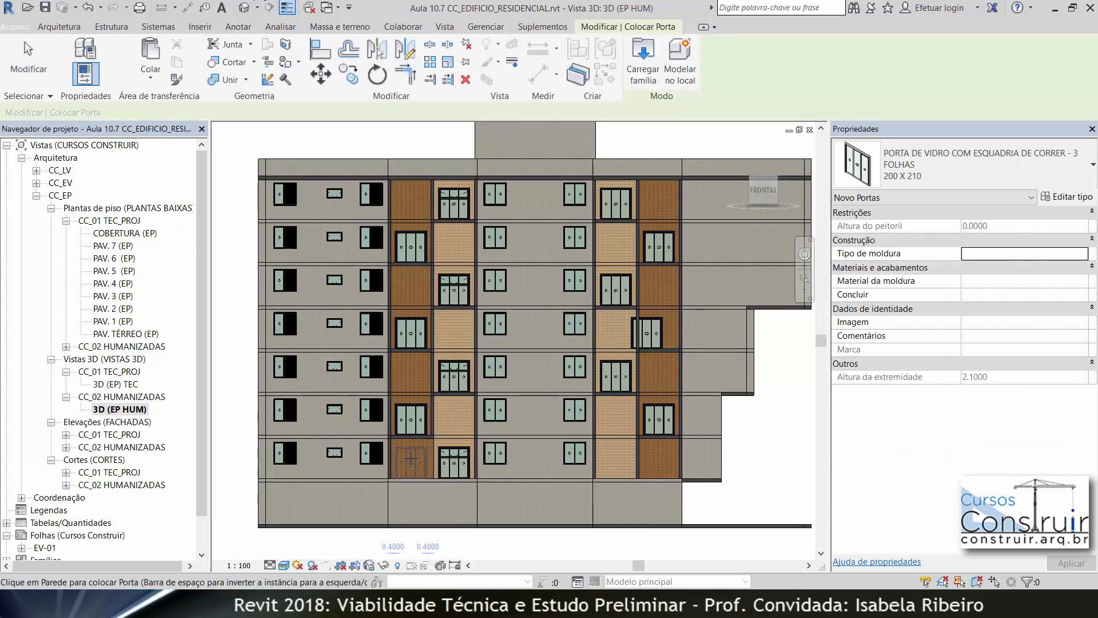
{"action": "left_click", "coordinate": [411, 458]}
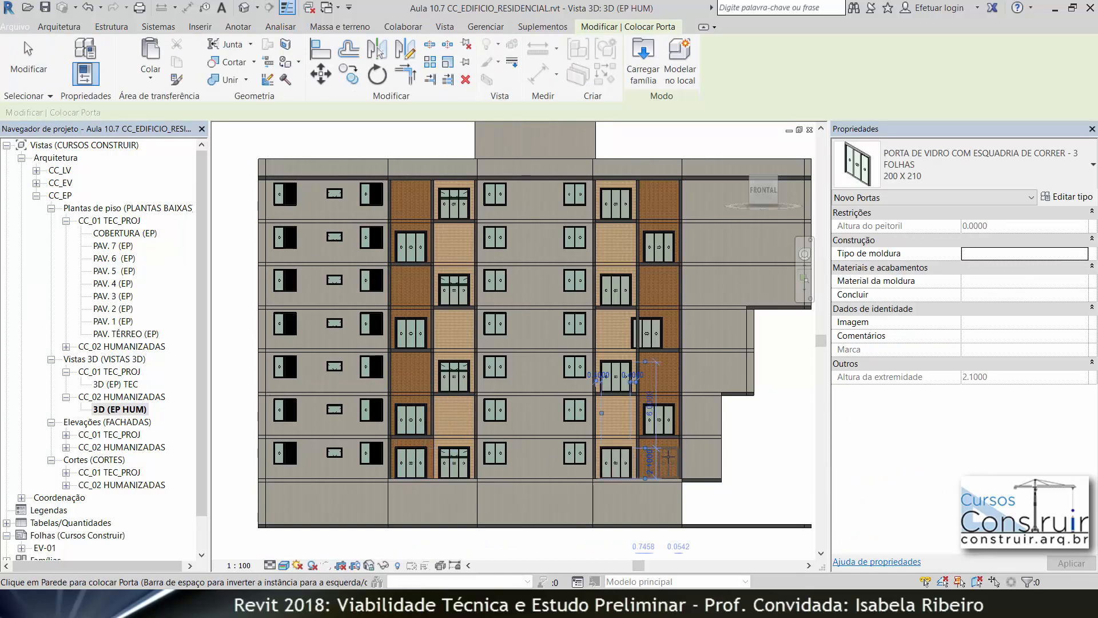
{"action": "left_click", "coordinate": [663, 458]}
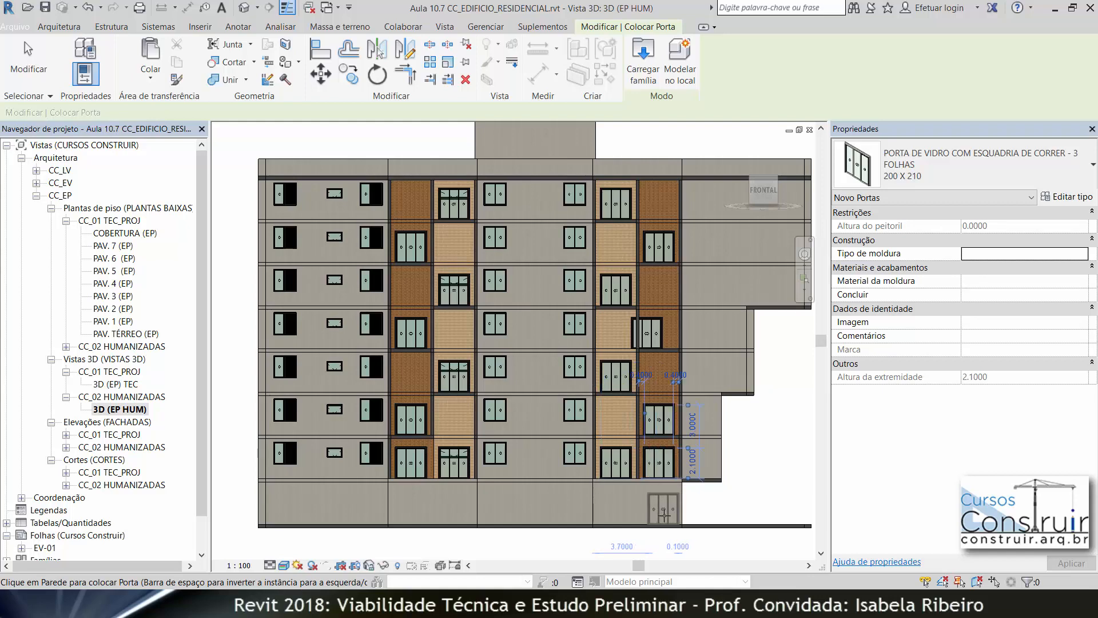
{"action": "key", "text": "Escape"}
{"action": "key", "text": "Escape"}
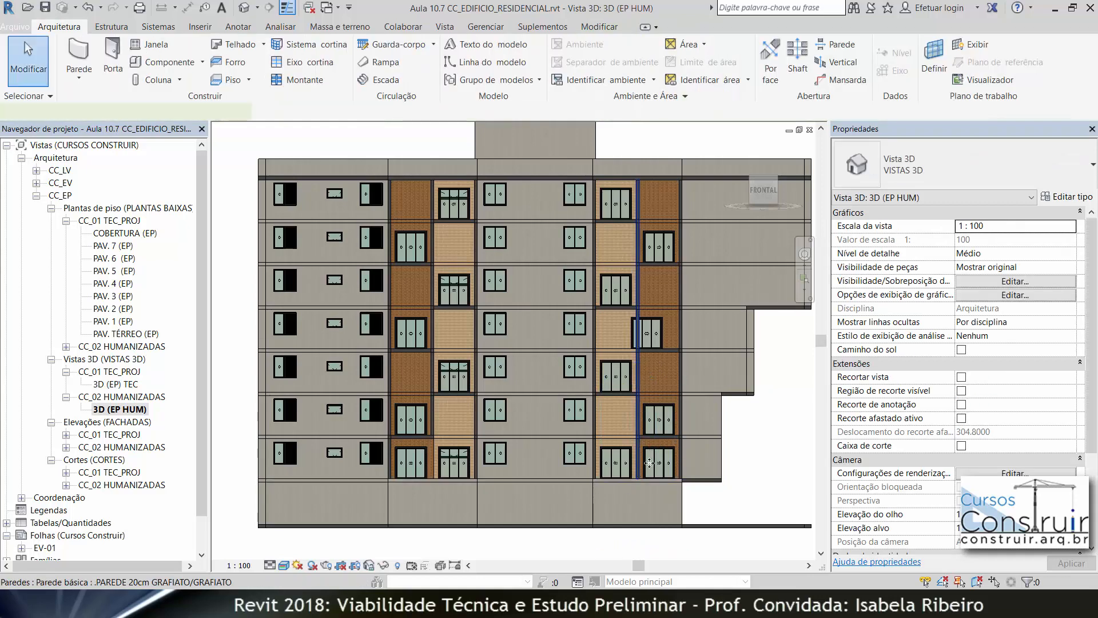
Set the base constraint of the GRAFIATO/GRAFIATO wall dividing the right balcony bay to PAV. 2.
{"action": "left_click", "coordinate": [637, 465]}
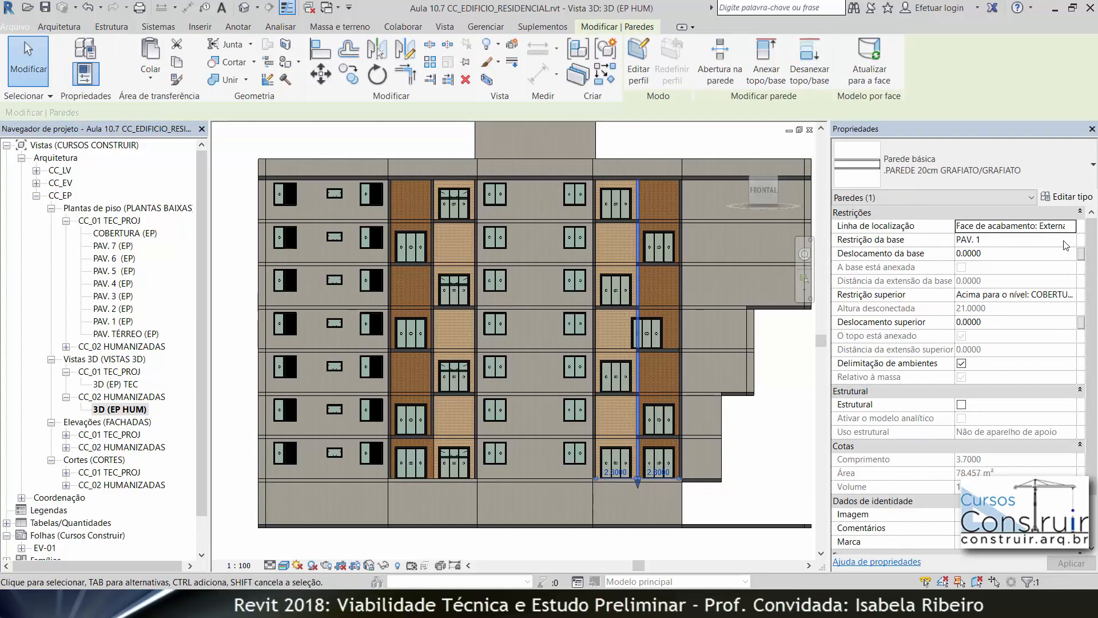
{"action": "left_click", "coordinate": [1069, 242]}
{"action": "left_click", "coordinate": [967, 288]}
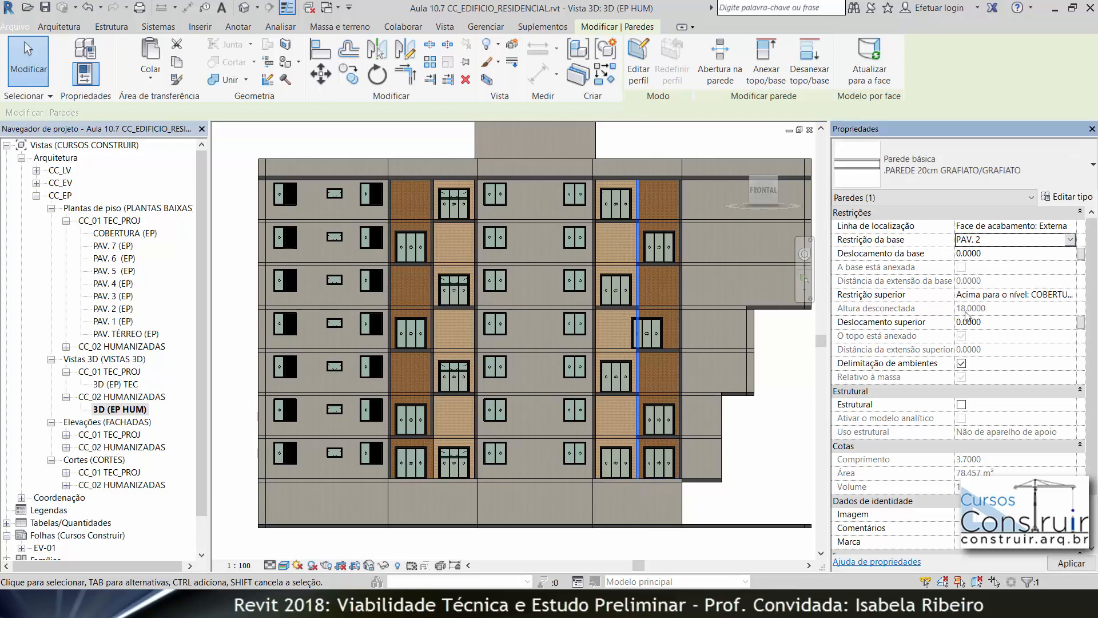
{"action": "left_click", "coordinate": [769, 456]}
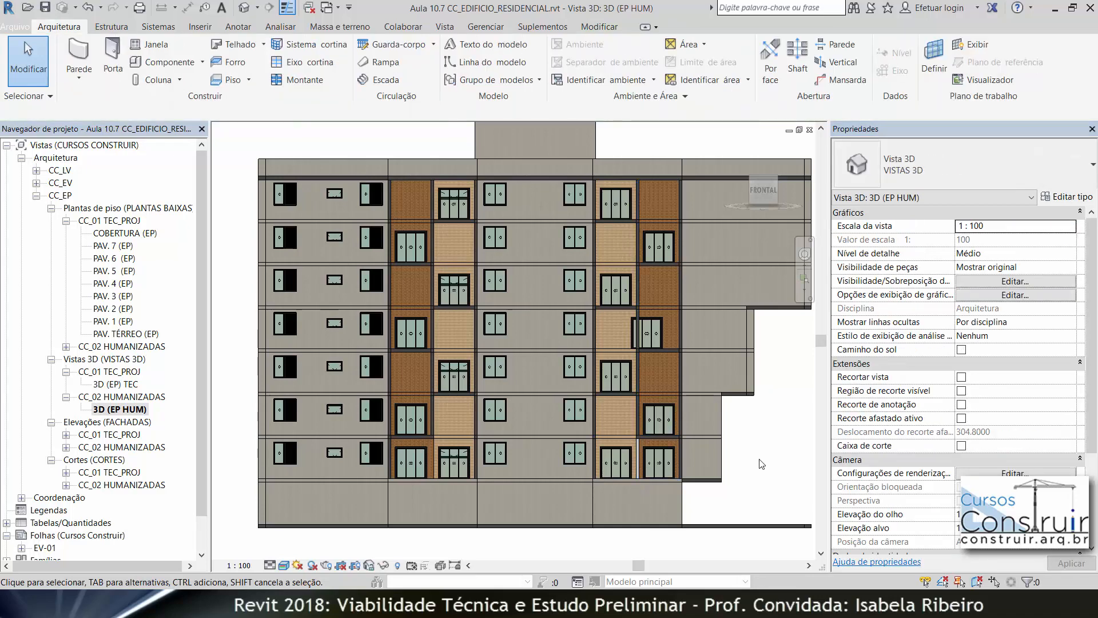
Edit the profile of the right bay's MADEIRA MARFIM/GESSO wall to close the gap beside the dark wood wall on the lowest floor.
{"action": "middle_click_drag", "start_coordinate": [746, 457], "coordinate": [778, 498], "text": "shift"}
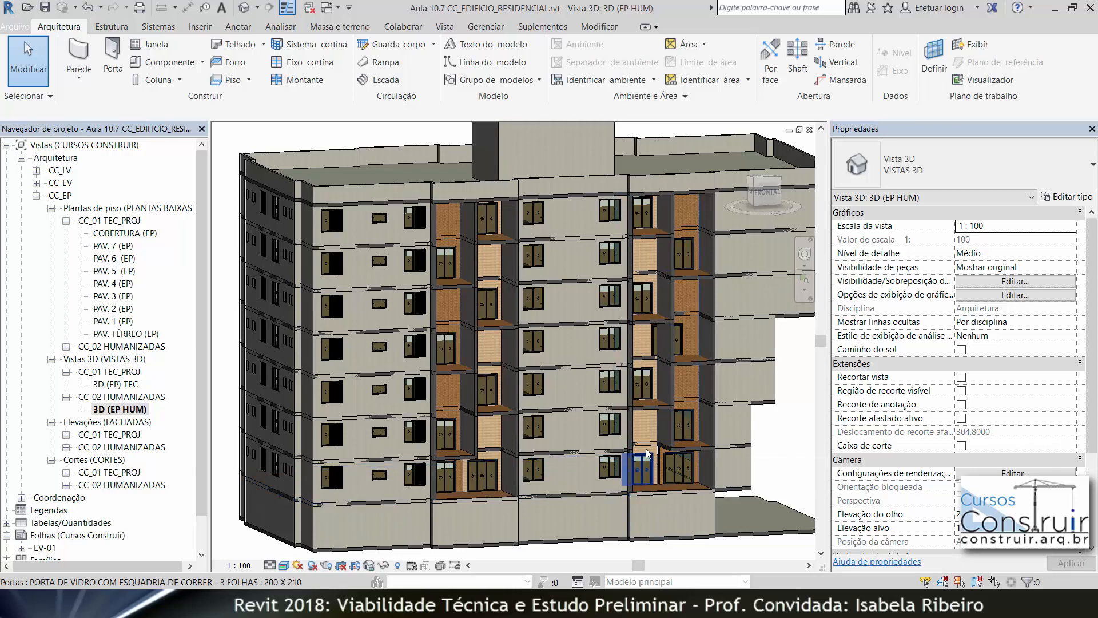
{"action": "scroll", "coordinate": [663, 457], "scroll_direction": "up", "scroll_amount": 5}
{"action": "scroll", "coordinate": [663, 445], "scroll_direction": "down", "scroll_amount": 5}
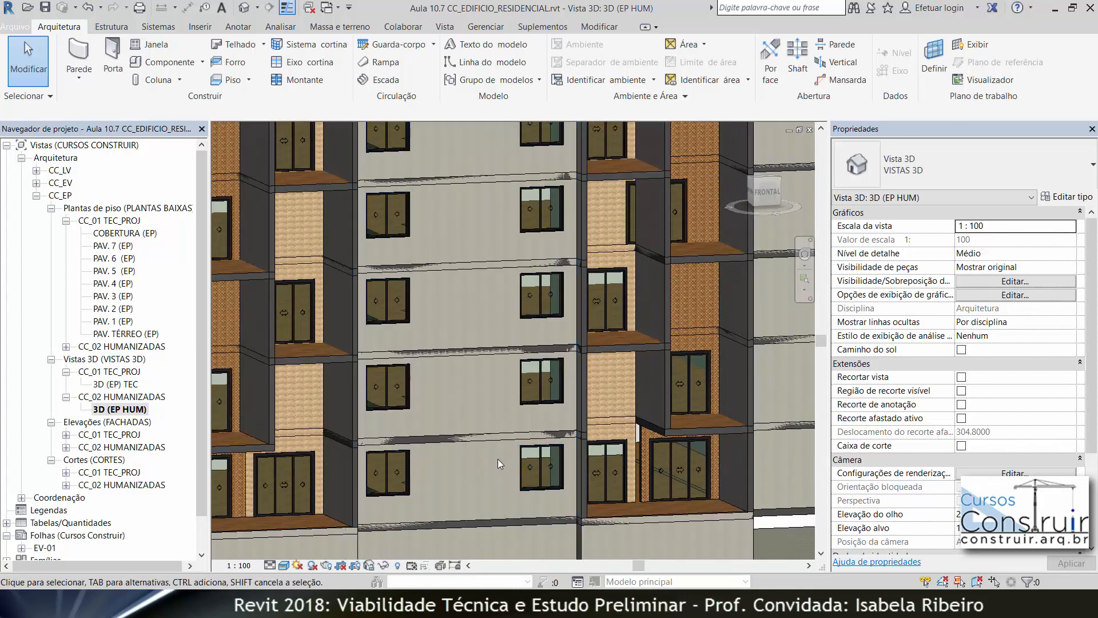
{"action": "left_click", "coordinate": [654, 438]}
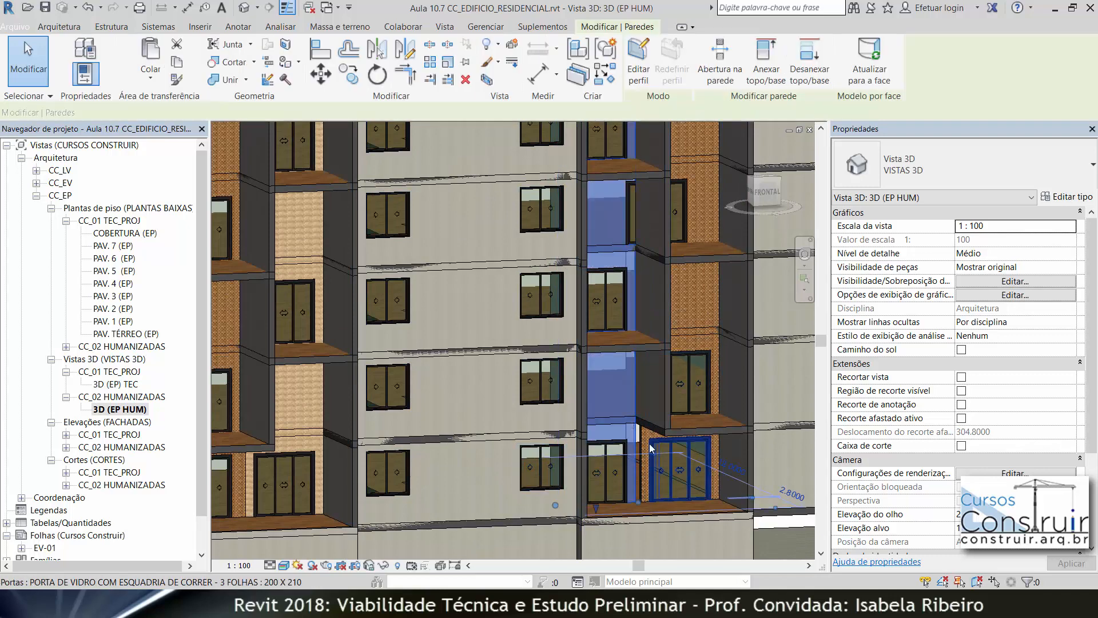
{"action": "middle_click_drag", "start_coordinate": [674, 404], "coordinate": [637, 383]}
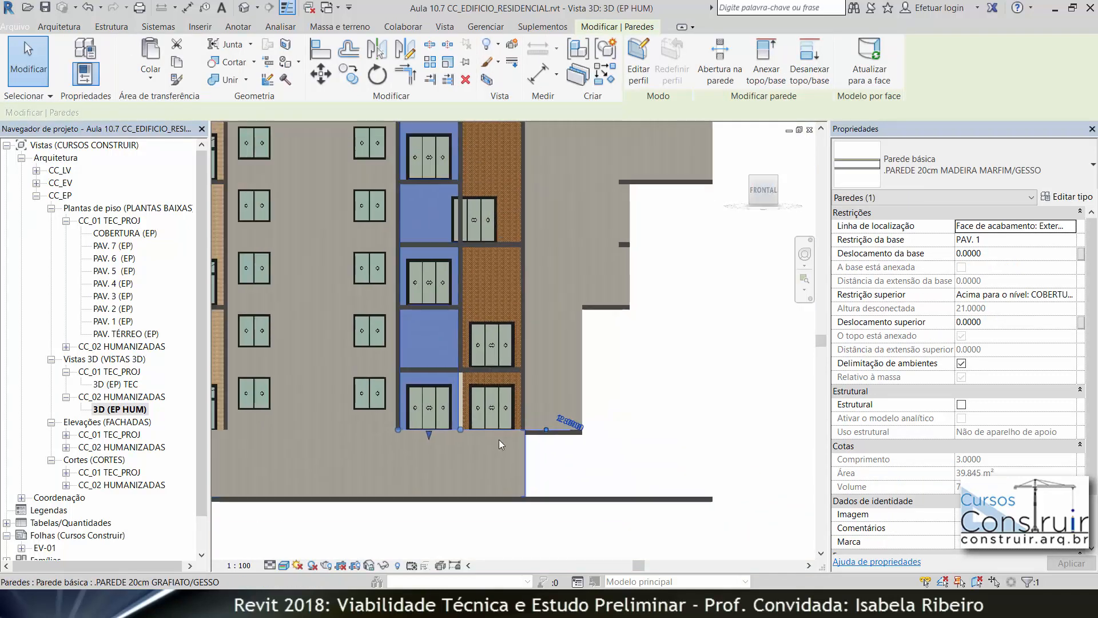
{"action": "scroll", "coordinate": [538, 527], "scroll_direction": "up", "scroll_amount": 1}
{"action": "middle_click_drag", "start_coordinate": [538, 527], "coordinate": [534, 491]}
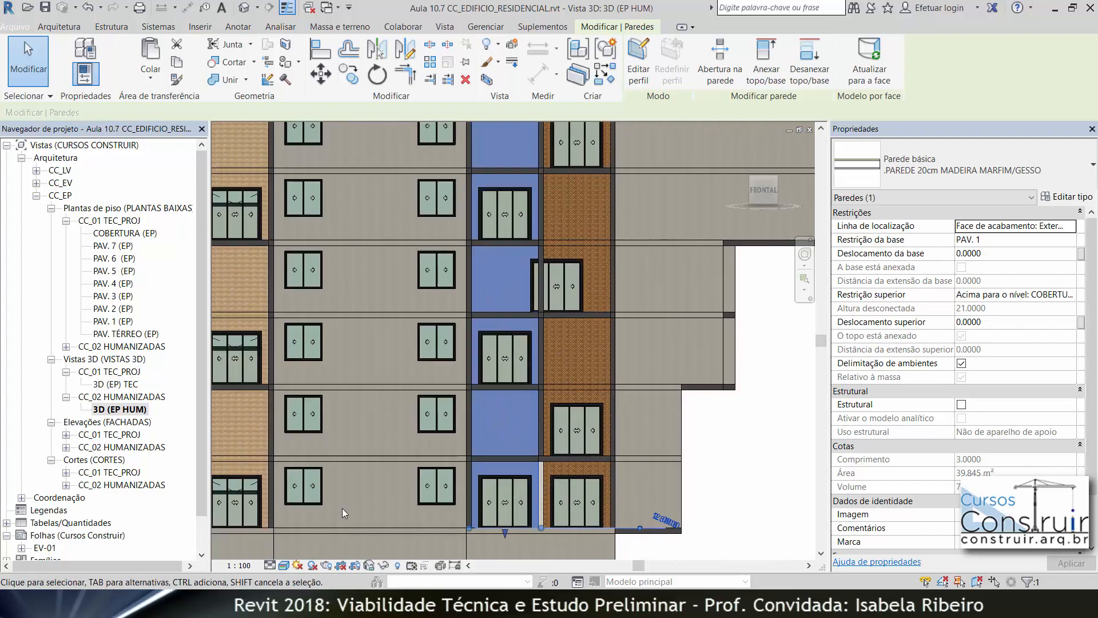
{"action": "middle_click_drag", "start_coordinate": [369, 486], "coordinate": [458, 382]}
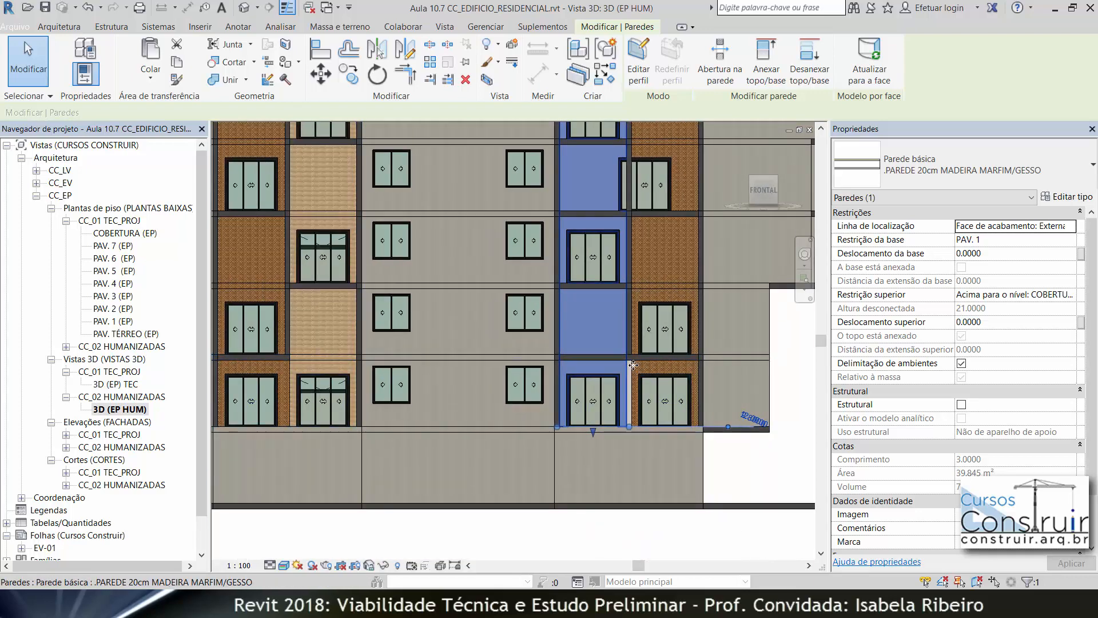
{"action": "left_click", "coordinate": [638, 61]}
{"action": "left_click", "coordinate": [636, 313]}
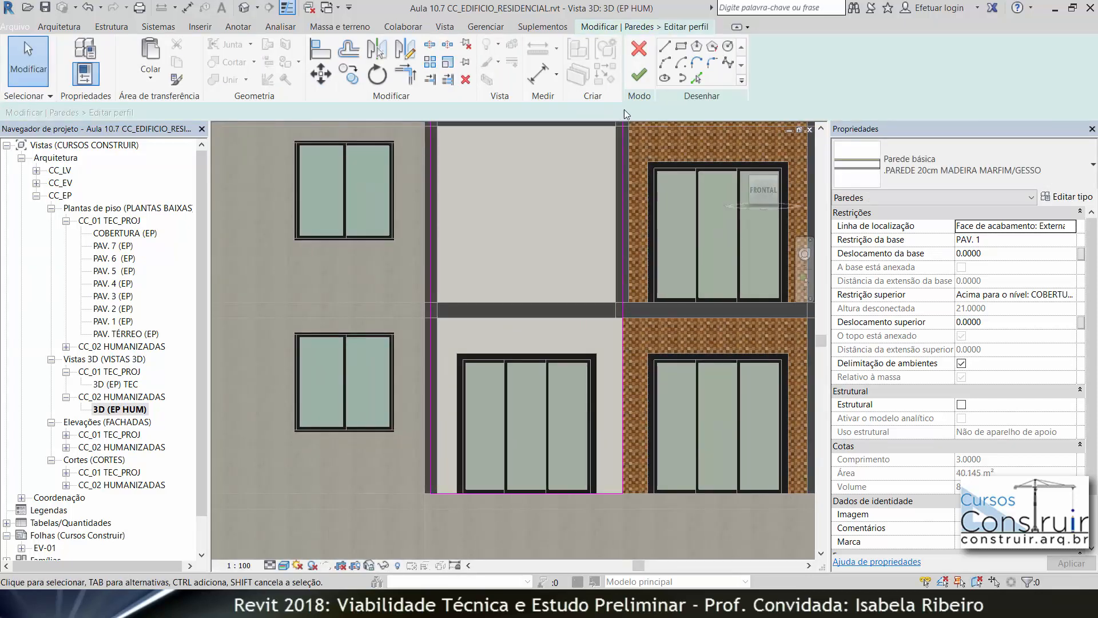
{"action": "left_click", "coordinate": [639, 73]}
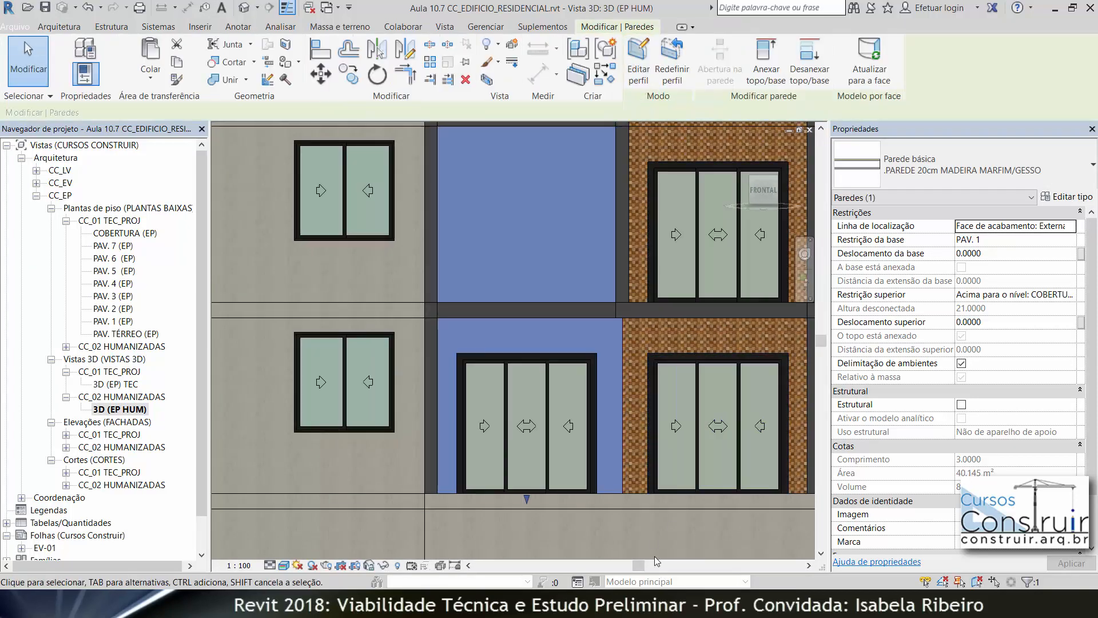
{"action": "left_click", "coordinate": [646, 531]}
Delete the top-floor 200 x 210 sliding door from the dark wood column in the rear façade's right balcony bay.
{"action": "scroll", "coordinate": [622, 412], "scroll_direction": "down", "scroll_amount": 5}
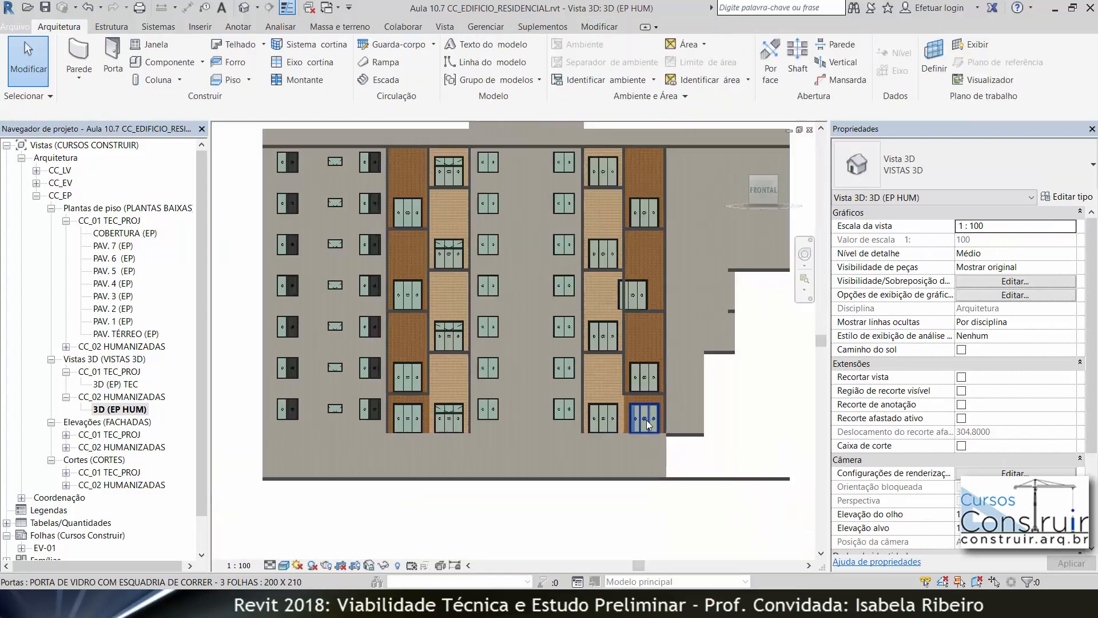
{"action": "middle_click_drag", "start_coordinate": [766, 371], "coordinate": [307, 341], "text": "shift"}
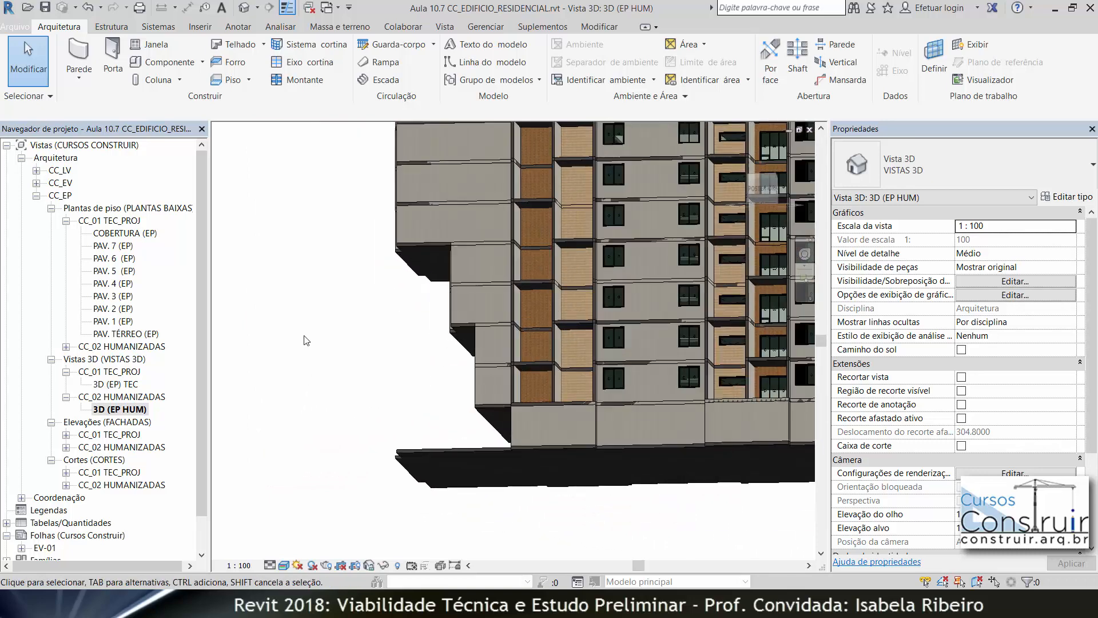
{"action": "left_click", "coordinate": [764, 187]}
{"action": "scroll", "coordinate": [589, 274], "scroll_direction": "up", "scroll_amount": 4}
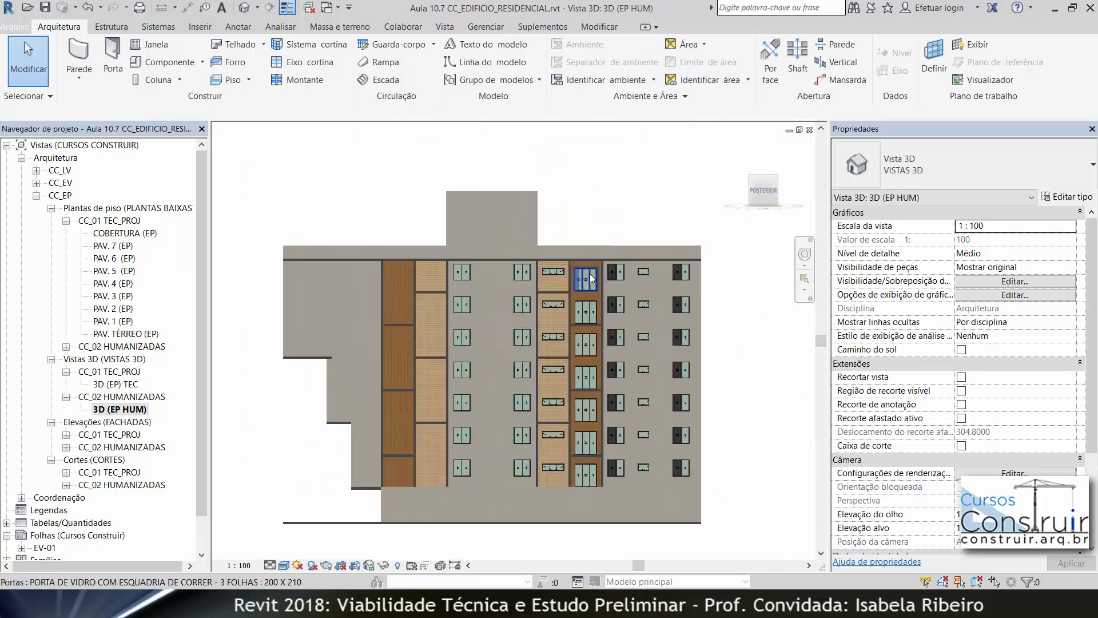
{"action": "left_click", "coordinate": [589, 274]}
{"action": "key", "text": "Delete"}
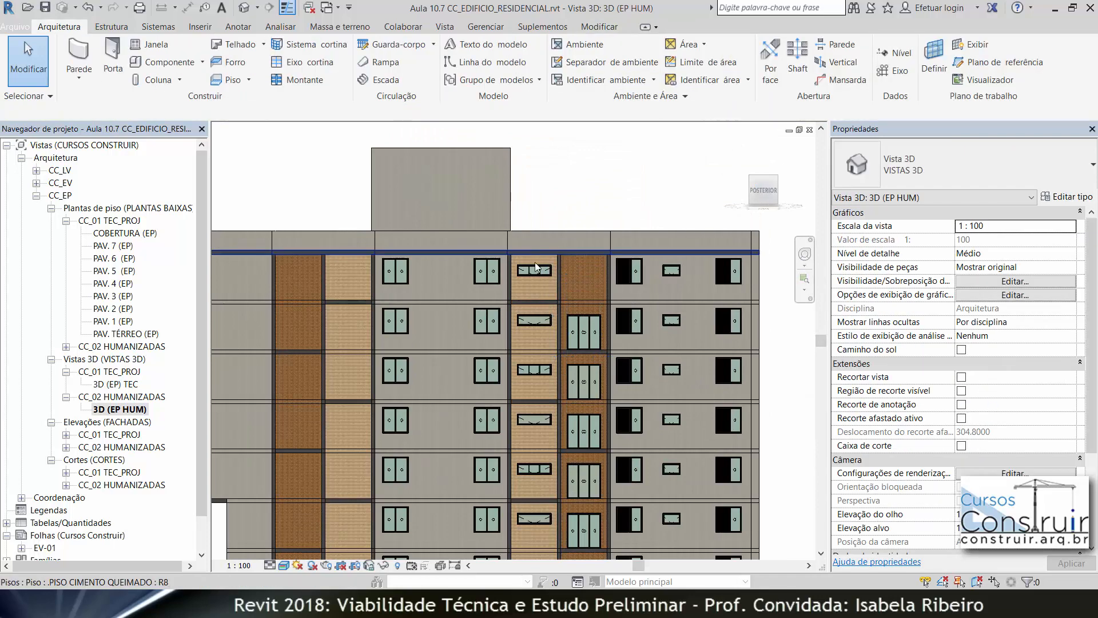
Delete the 200 x 60 windows in the right bay's light brick column on the six upper floors of the rear façade.
{"action": "key", "text": "Delete"}
{"action": "left_click", "coordinate": [544, 372]}
{"action": "key", "text": "Delete"}
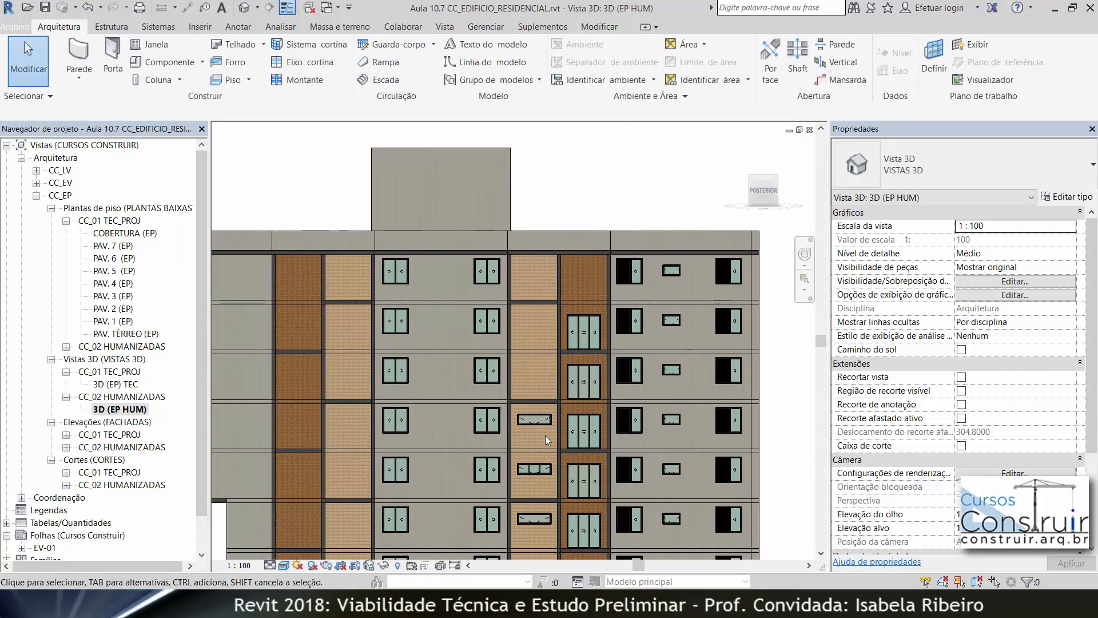
{"action": "left_click", "coordinate": [542, 422]}
{"action": "key", "text": "Delete"}
{"action": "left_click", "coordinate": [535, 468]}
{"action": "key", "text": "Delete"}
{"action": "left_click", "coordinate": [530, 520]}
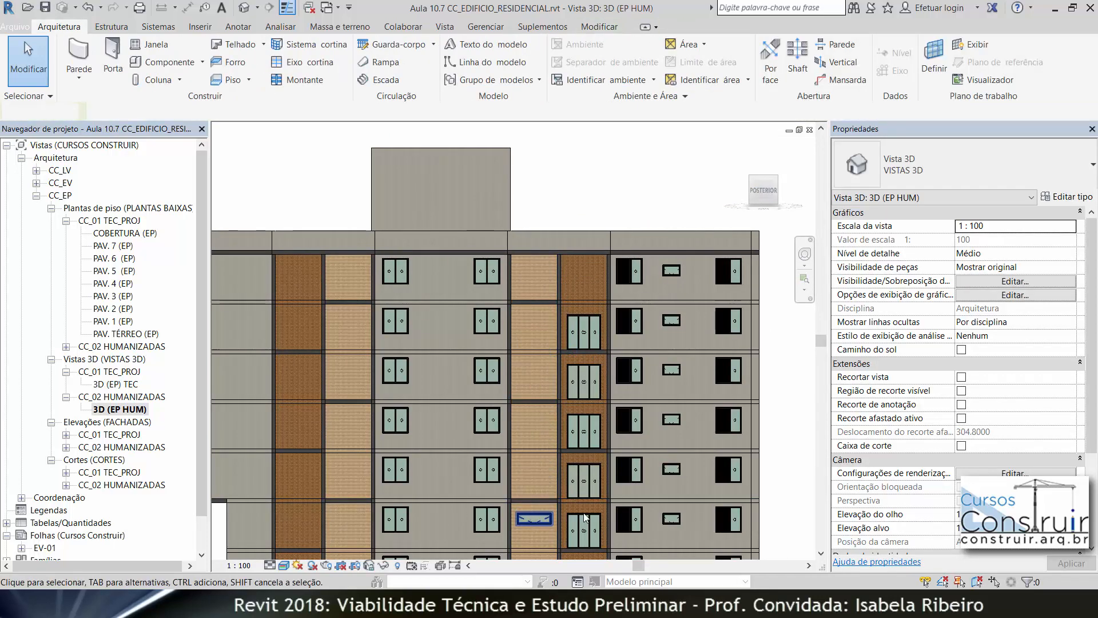
{"action": "key", "text": "Delete"}
Delete the sliding doors in the right bay's dark wood column from the sixth floor down to the second.
{"action": "left_click", "coordinate": [597, 475]}
{"action": "key", "text": "Delete"}
{"action": "left_click", "coordinate": [596, 474]}
{"action": "key", "text": "Delete"}
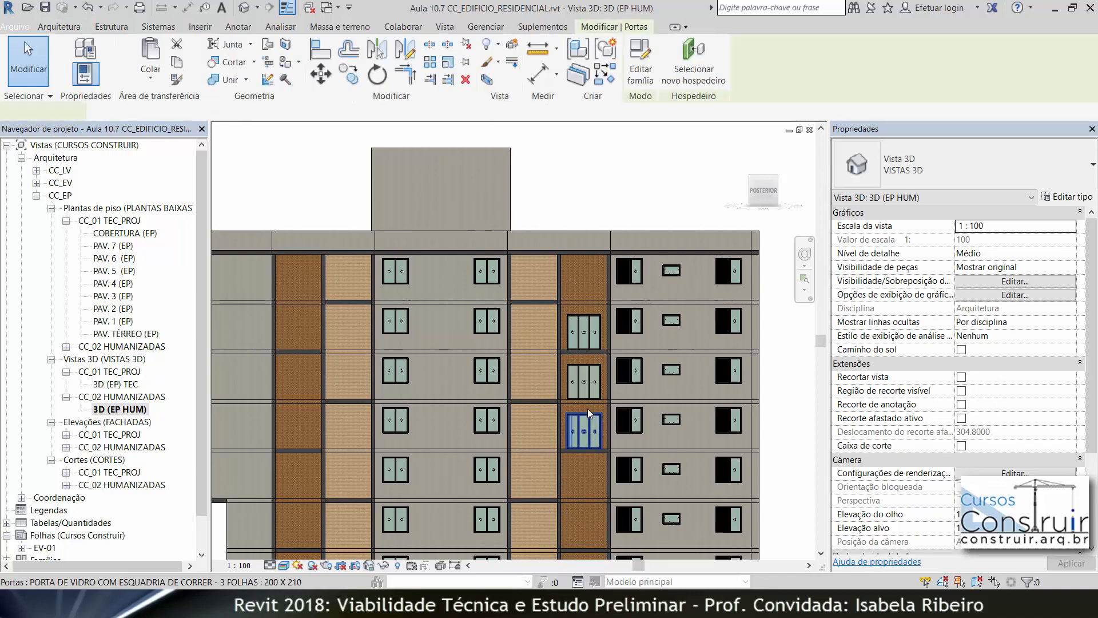
{"action": "left_click", "coordinate": [589, 430]}
{"action": "key", "text": "Delete"}
{"action": "left_click", "coordinate": [585, 380]}
{"action": "key", "text": "Delete"}
{"action": "left_click", "coordinate": [582, 330]}
{"action": "key", "text": "Delete"}
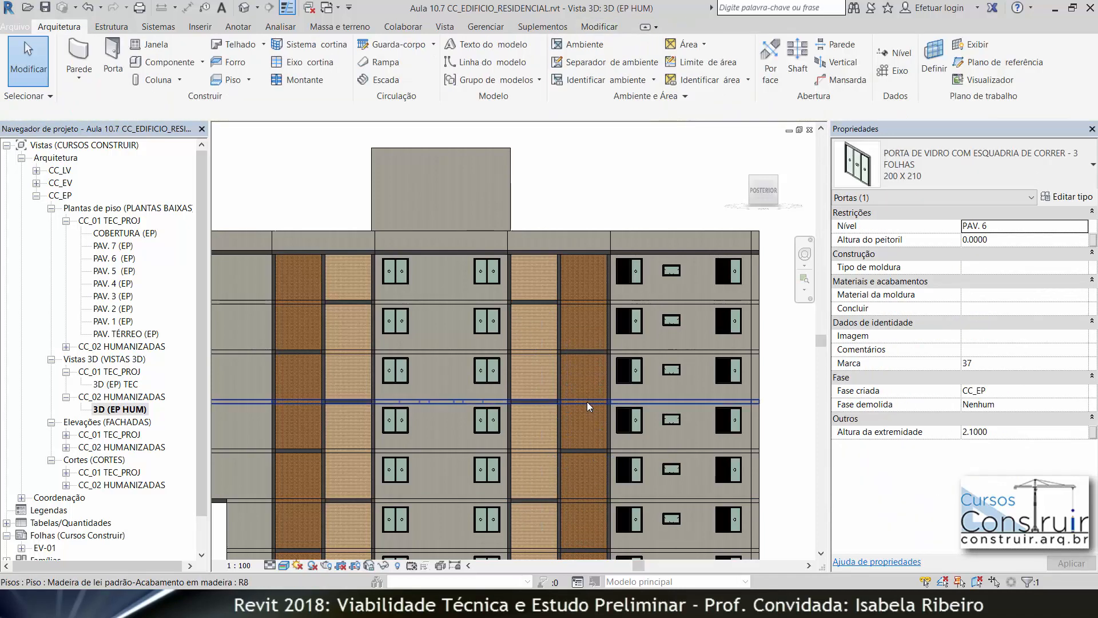
Delete the sliding door and the 200 x 60 window on the lowest floor of the rear façade's right bay.
{"action": "middle_click_drag", "start_coordinate": [587, 401], "coordinate": [578, 312]}
{"action": "left_click", "coordinate": [568, 482]}
{"action": "key", "text": "Delete"}
{"action": "left_click", "coordinate": [512, 479]}
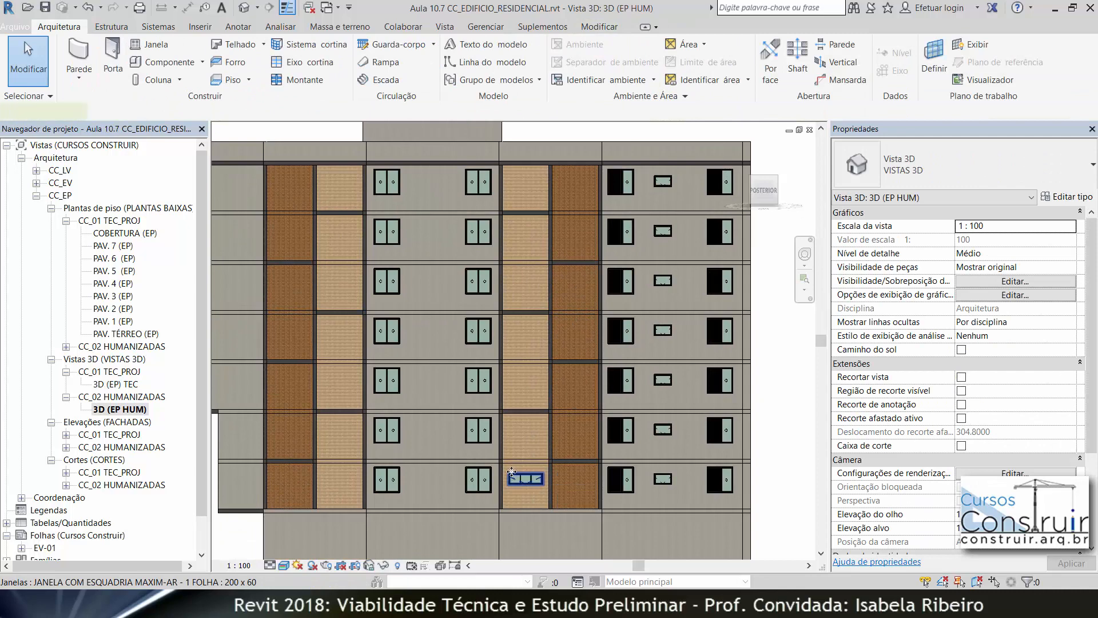
{"action": "key", "text": "Delete"}
Set the base constraint of the two GRAFIATO/GRAFIATO walls dividing the rear balcony bays to PAV. 2.
{"action": "left_click", "coordinate": [551, 479]}
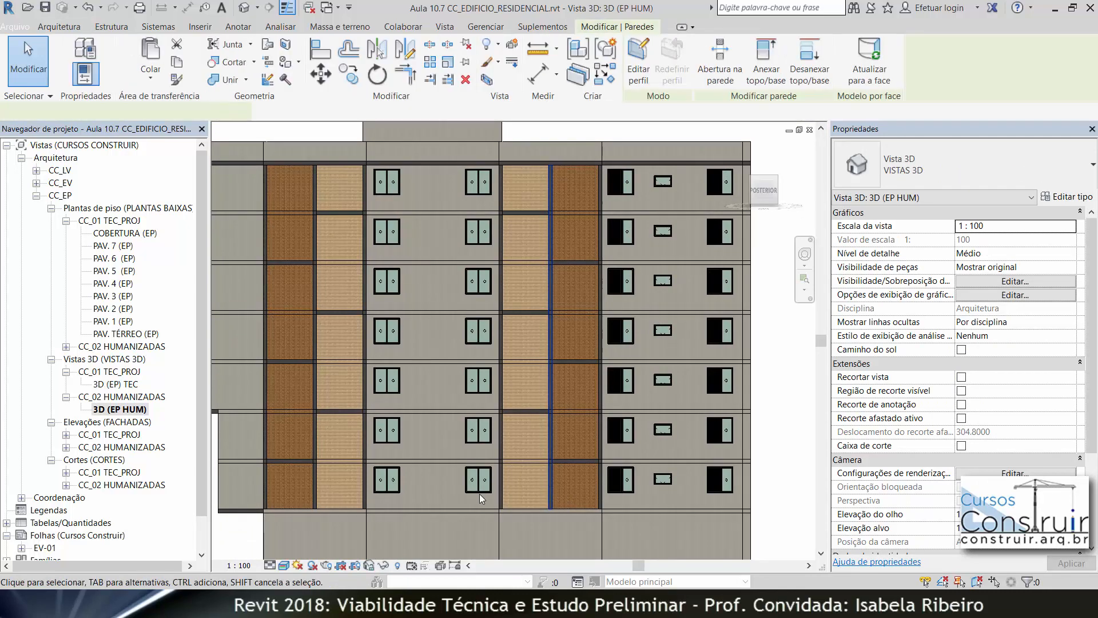
{"action": "left_click", "coordinate": [313, 488], "text": "ctrl"}
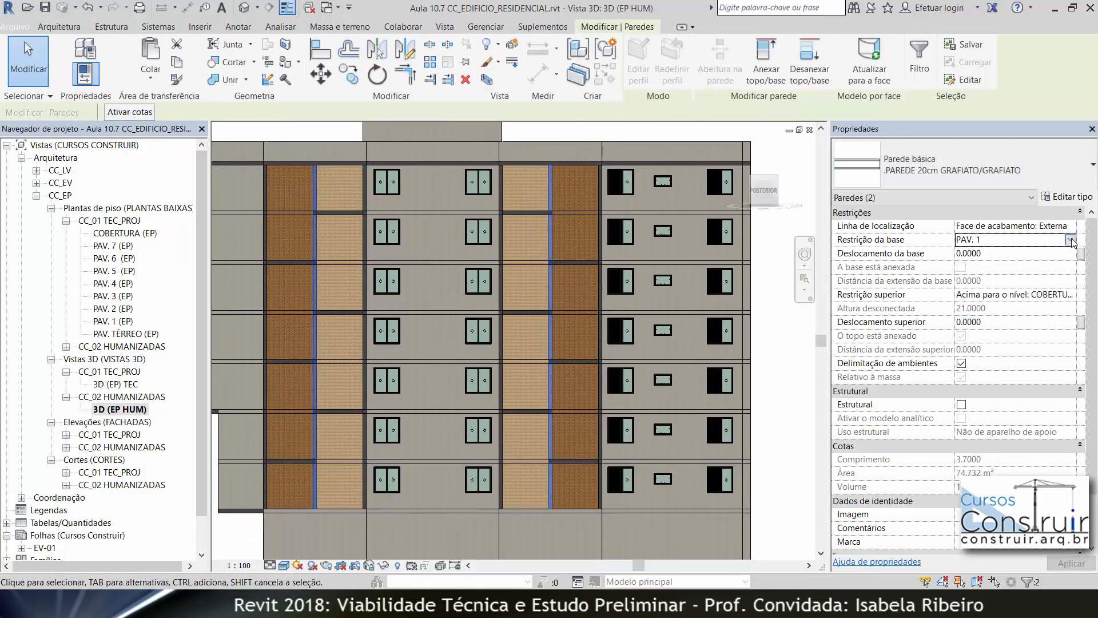
{"action": "left_click", "coordinate": [1071, 241]}
{"action": "left_click", "coordinate": [984, 289]}
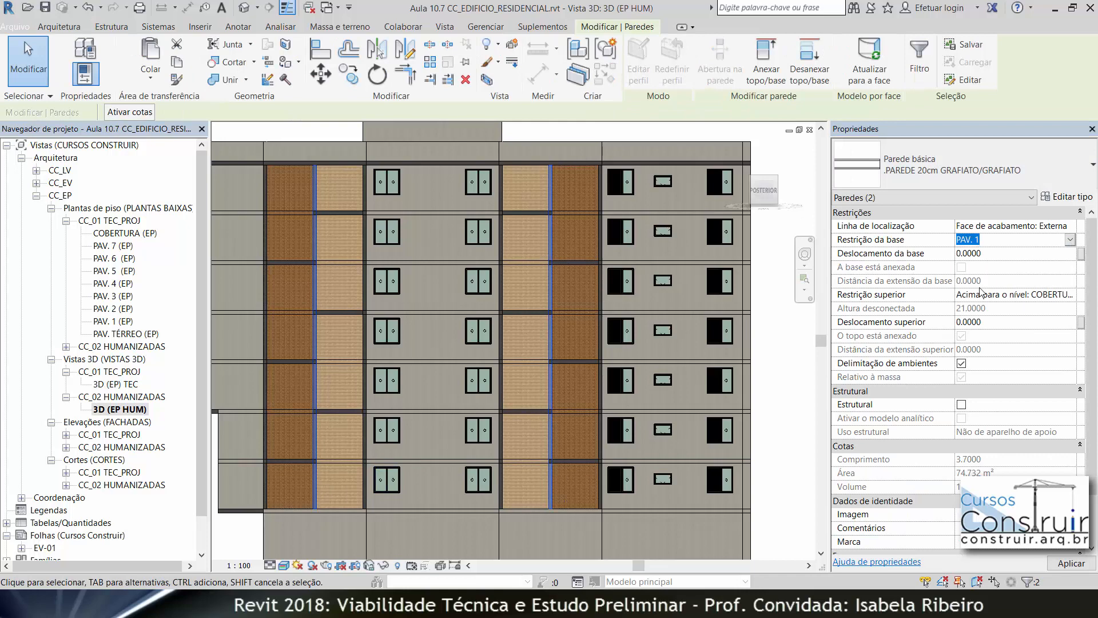
{"action": "left_click", "coordinate": [799, 423]}
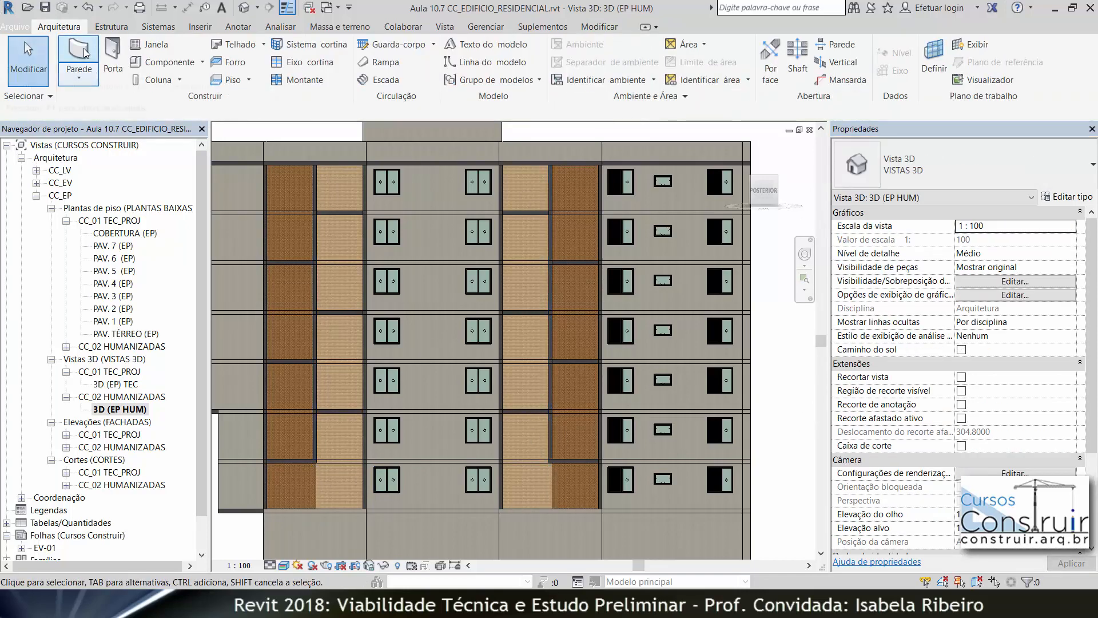
Place four 200 x 210 sliding glass doors on the lowest floor, one in each column of both rear balcony bays.
{"action": "left_click", "coordinate": [111, 62]}
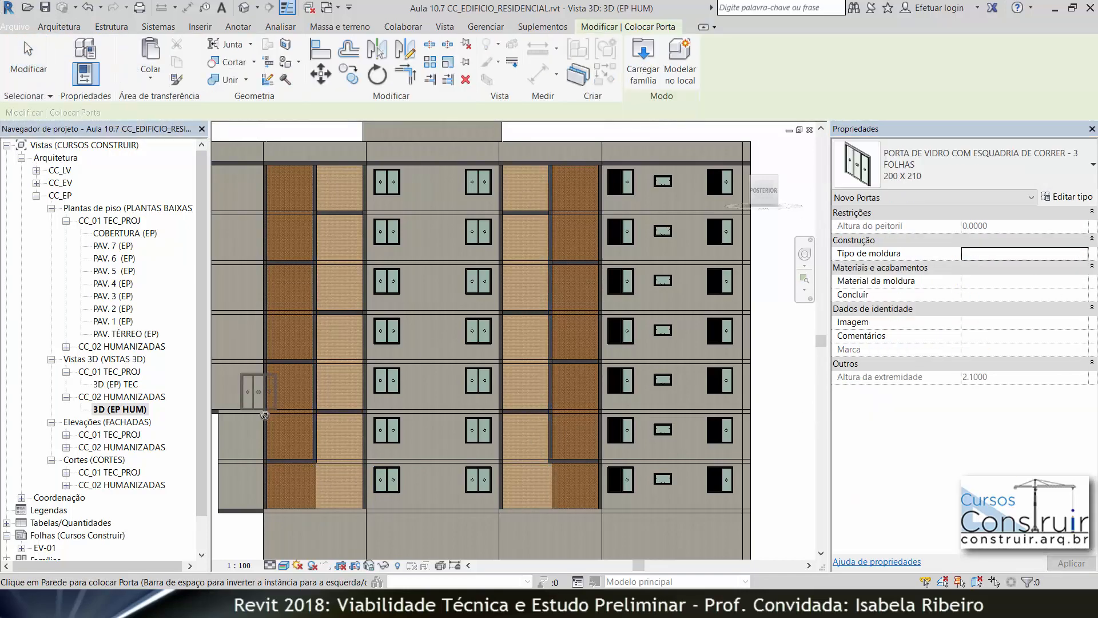
{"action": "left_click", "coordinate": [301, 489]}
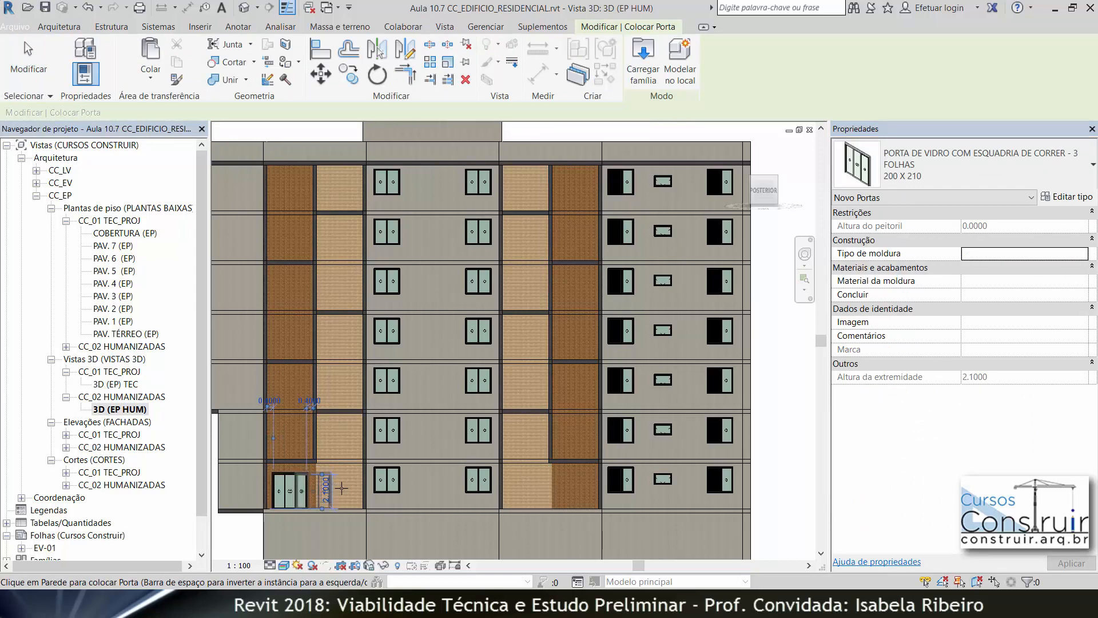
{"action": "left_click", "coordinate": [340, 491]}
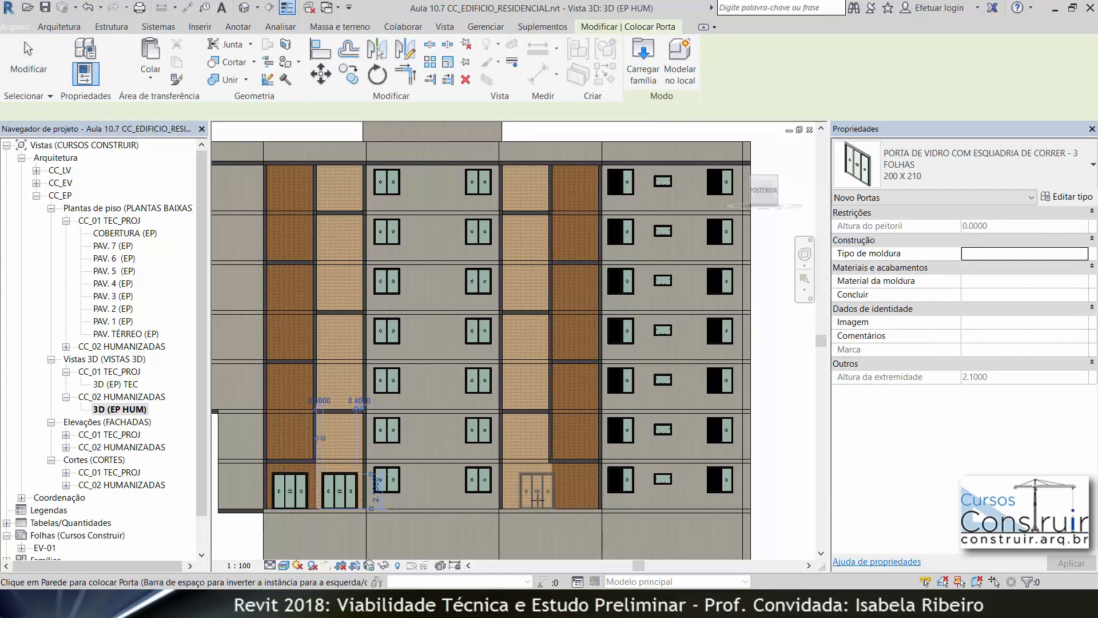
{"action": "left_click", "coordinate": [525, 490]}
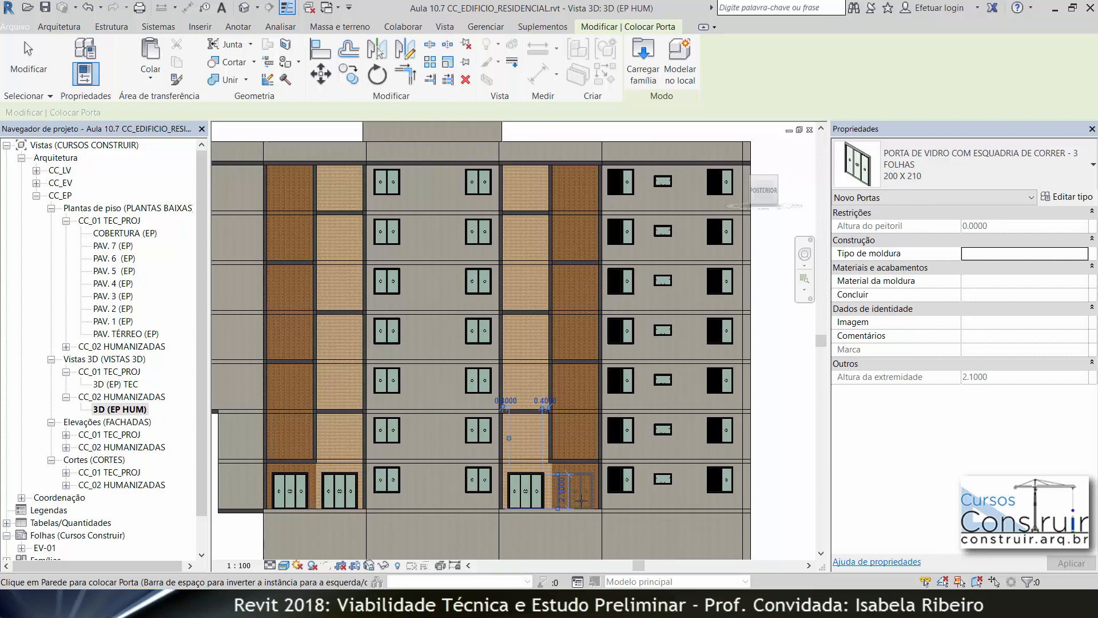
{"action": "left_click", "coordinate": [581, 500]}
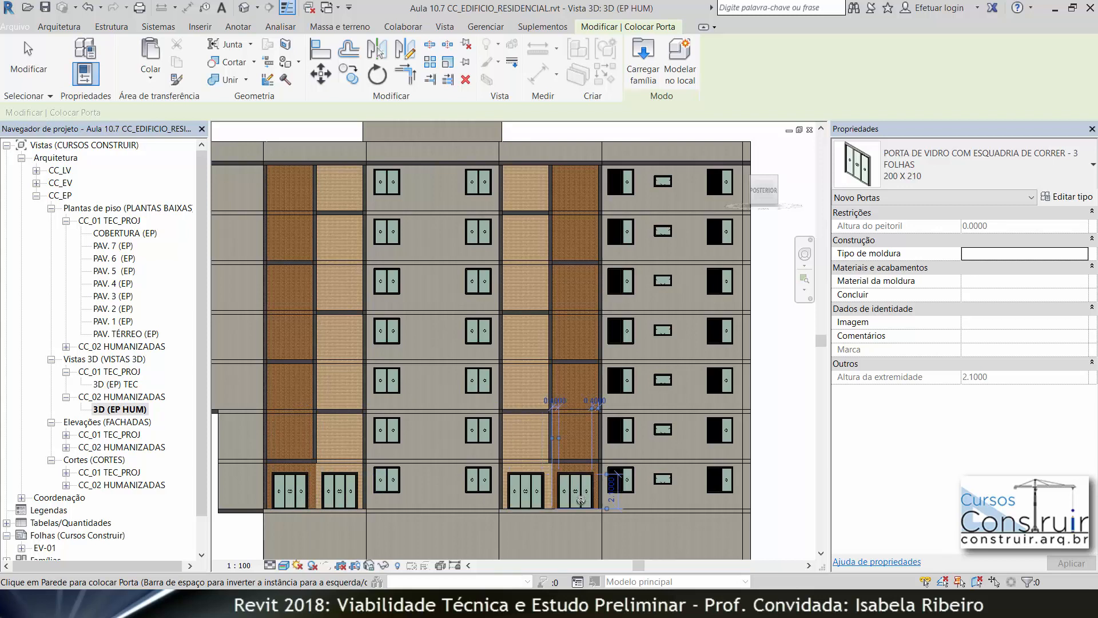
Place 200 x 210 sliding doors up the rear façade's right bay, alternating columns from the second floor's dark column to the top floor's light column.
{"action": "left_click", "coordinate": [578, 434]}
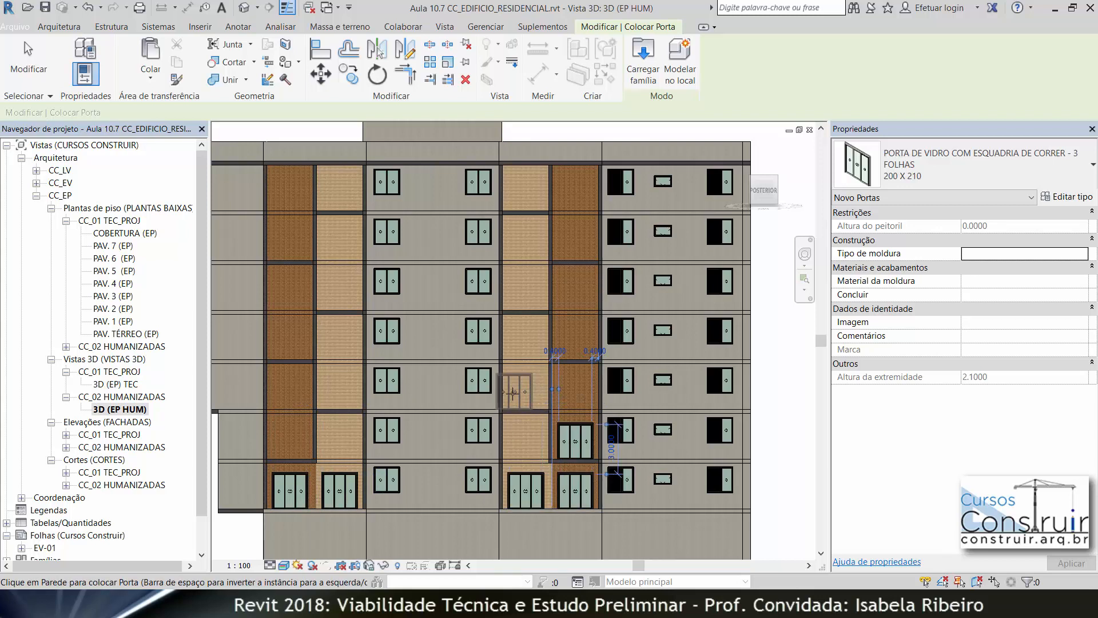
{"action": "left_click", "coordinate": [553, 368]}
{"action": "left_click", "coordinate": [570, 336]}
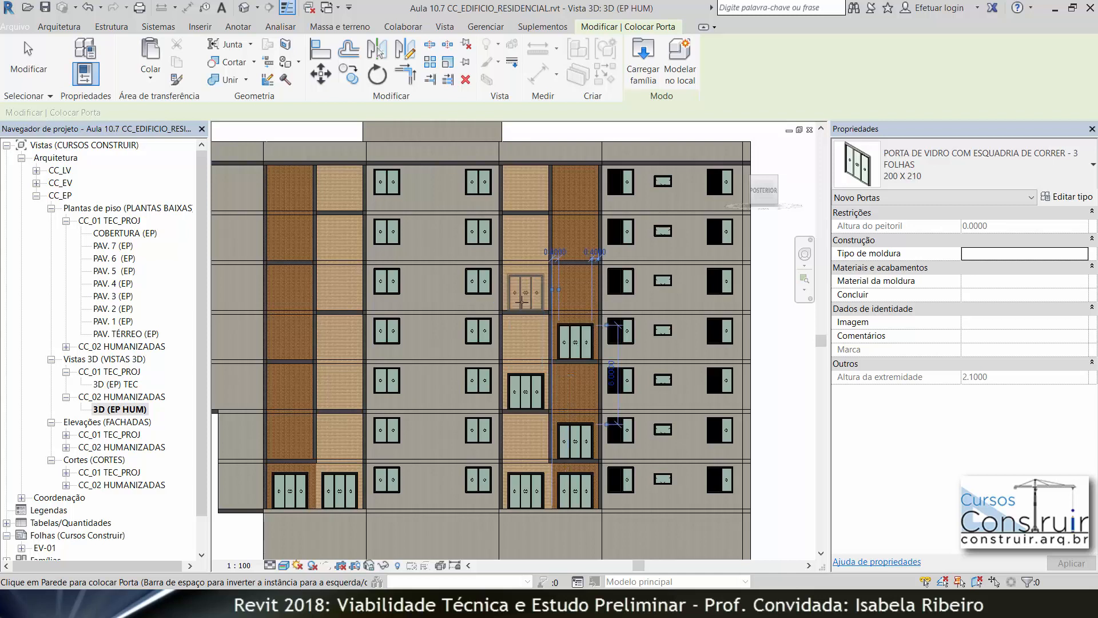
{"action": "left_click", "coordinate": [521, 301]}
{"action": "left_click", "coordinate": [577, 248]}
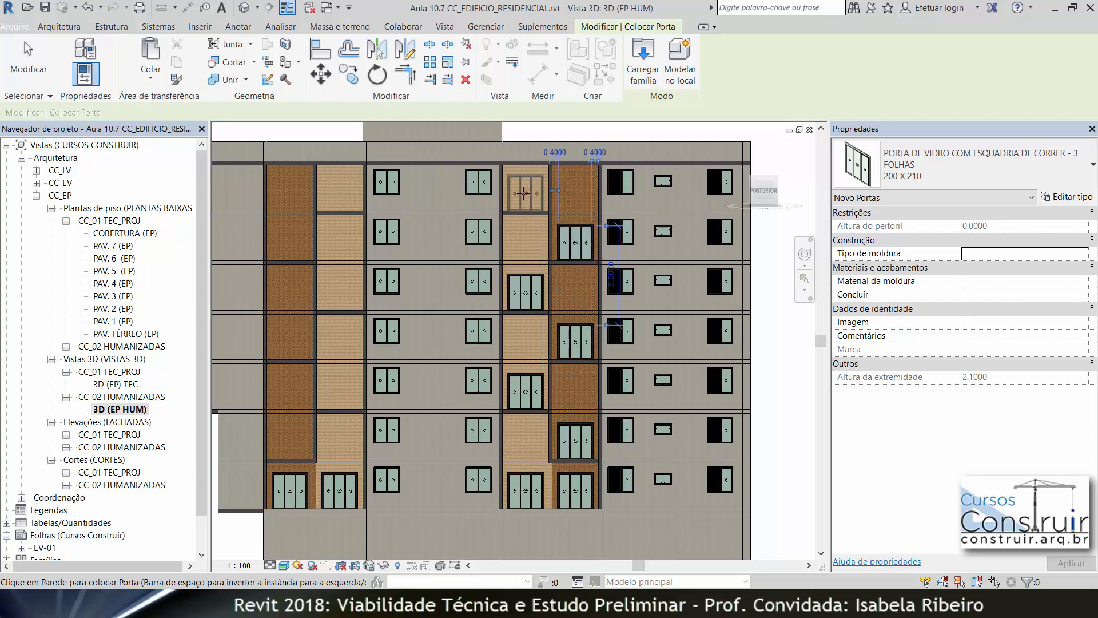
{"action": "left_click", "coordinate": [526, 194]}
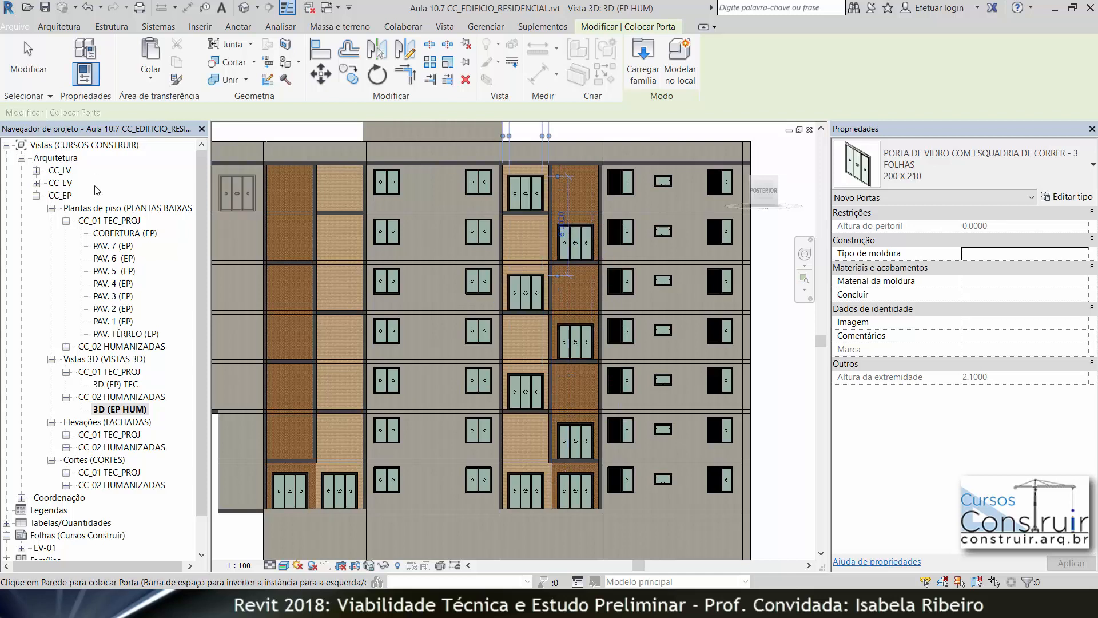
Place 200 x 210 sliding doors down the rear façade's left bay, alternating columns from the top floor's light column to the second floor's dark column.
{"action": "left_click", "coordinate": [339, 193]}
{"action": "left_click", "coordinate": [290, 242]}
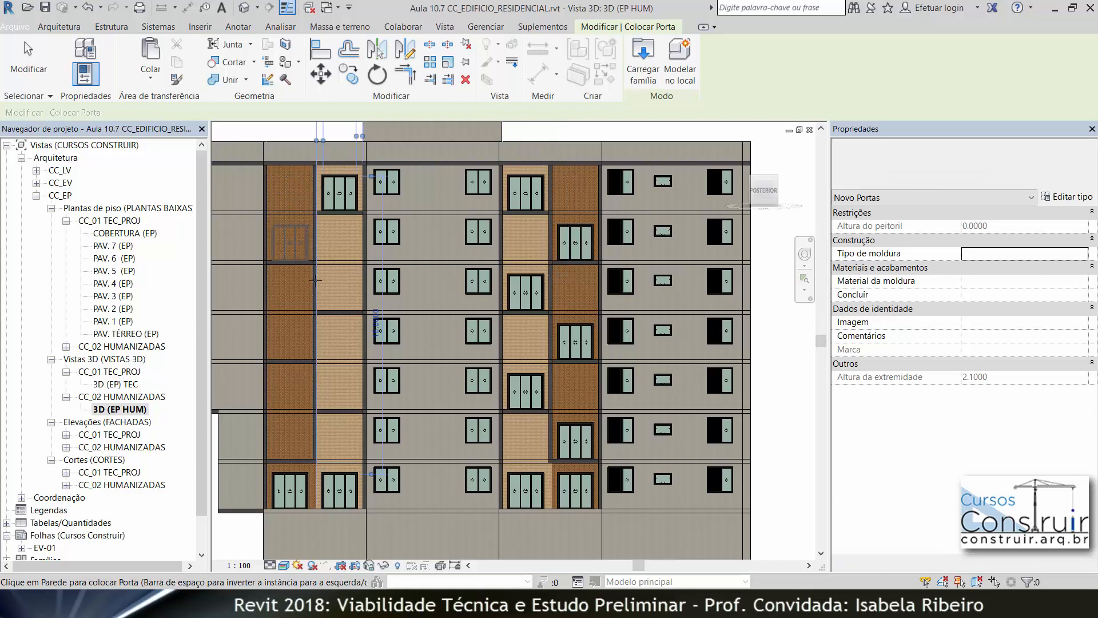
{"action": "left_click", "coordinate": [336, 297]}
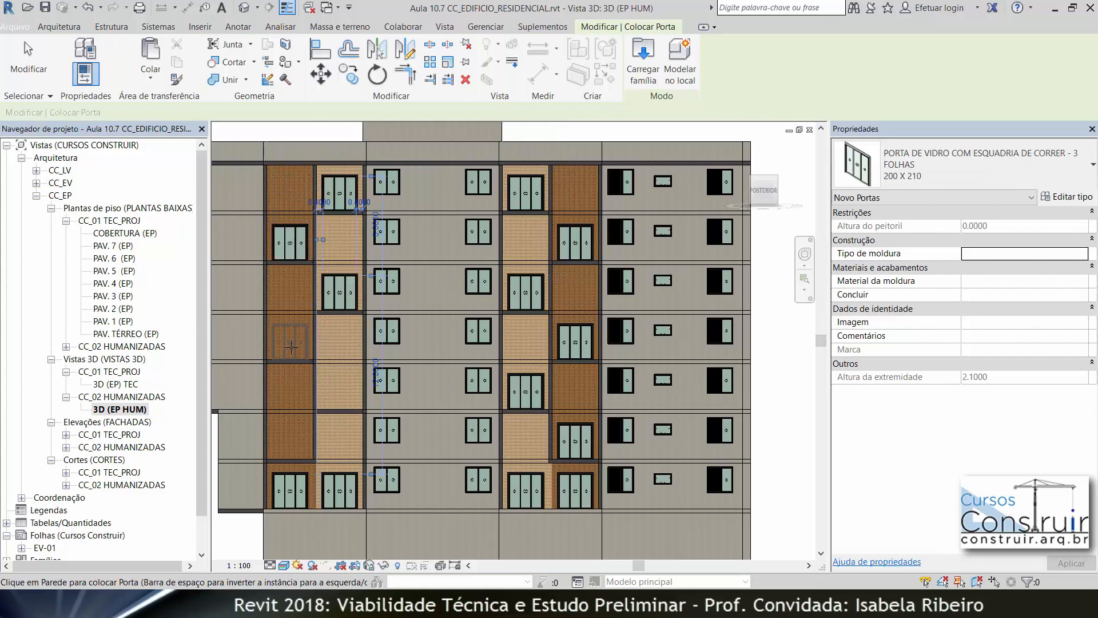
{"action": "left_click", "coordinate": [291, 346]}
{"action": "left_click", "coordinate": [316, 399]}
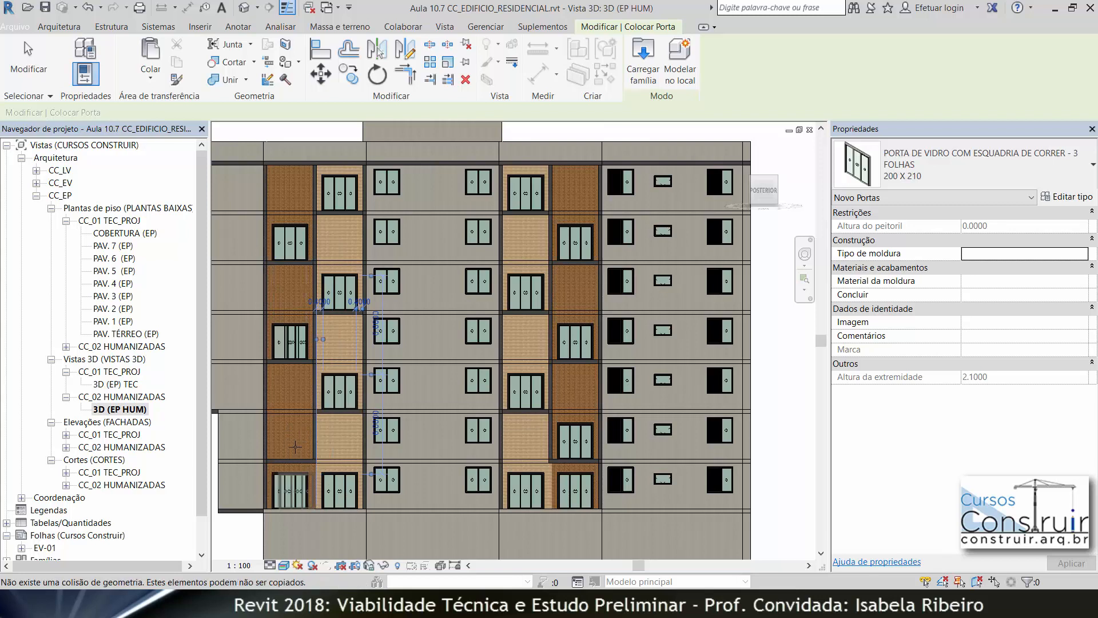
{"action": "left_click", "coordinate": [291, 445]}
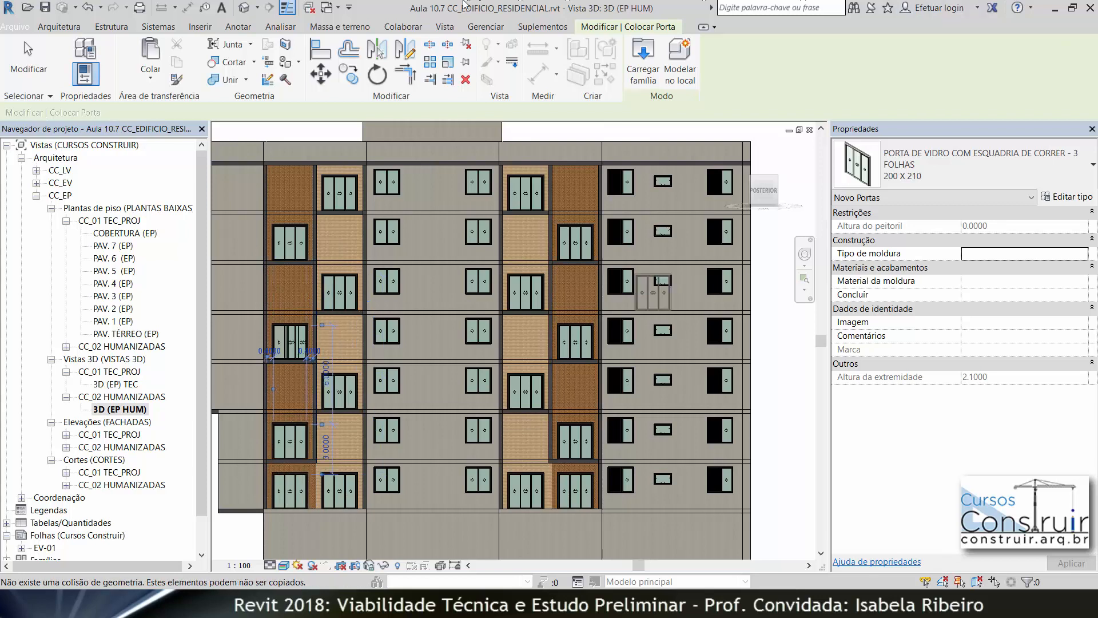
Place 200 x 60 Maxim-Ar windows up the rear façade's left bay, alternating columns from the second floor's light column to the top floor's dark column.
{"action": "left_click", "coordinate": [67, 27]}
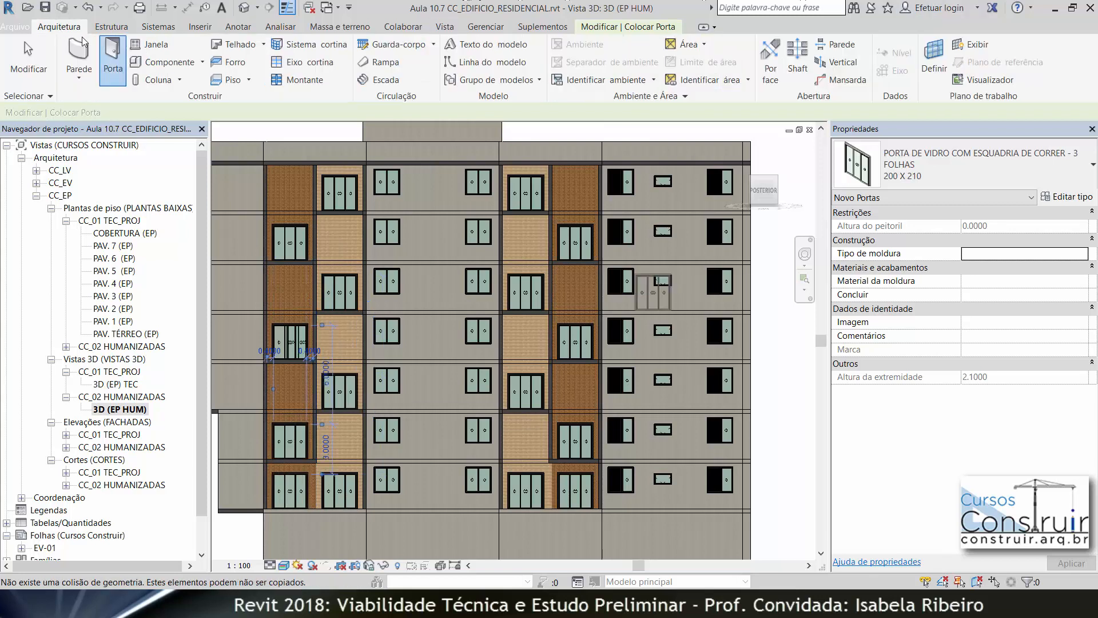
{"action": "left_click", "coordinate": [152, 51]}
{"action": "left_click", "coordinate": [921, 155]}
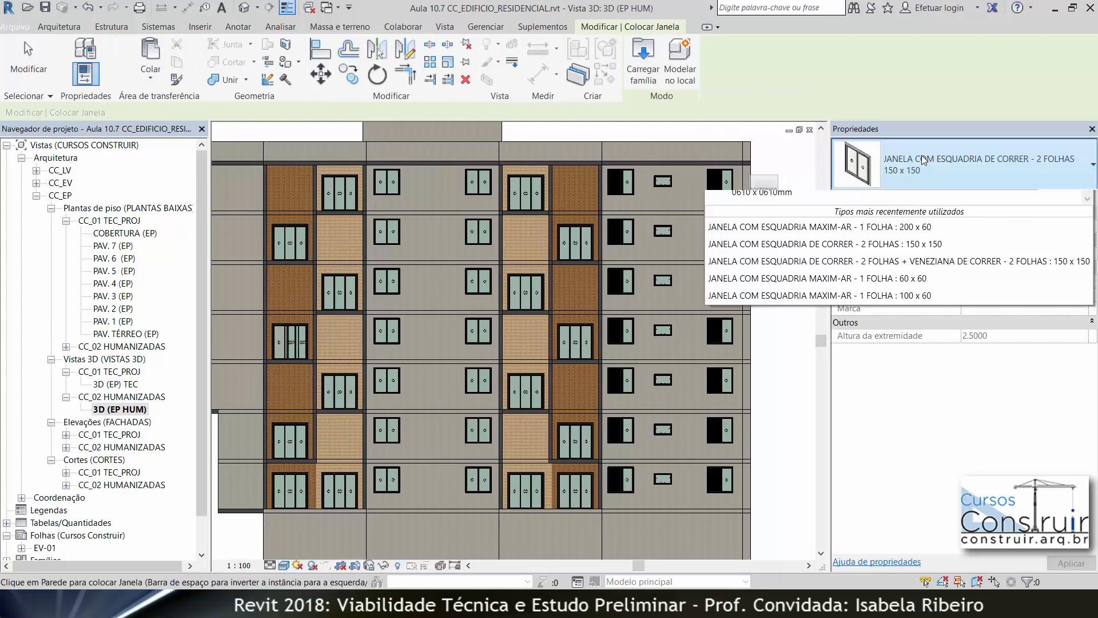
{"action": "left_click", "coordinate": [771, 373]}
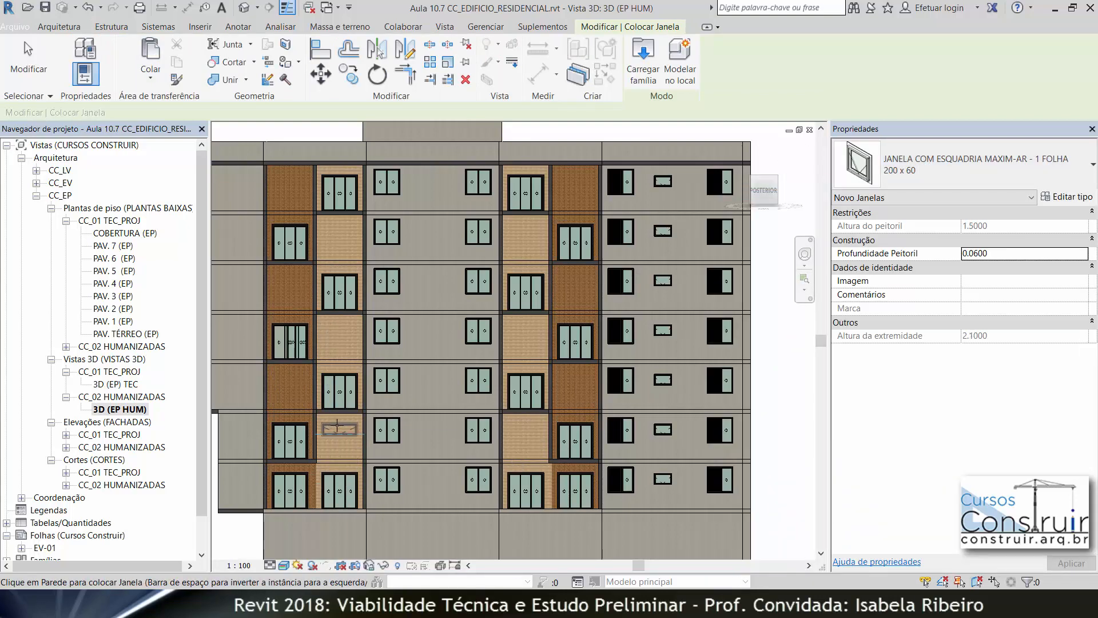
{"action": "left_click", "coordinate": [335, 427]}
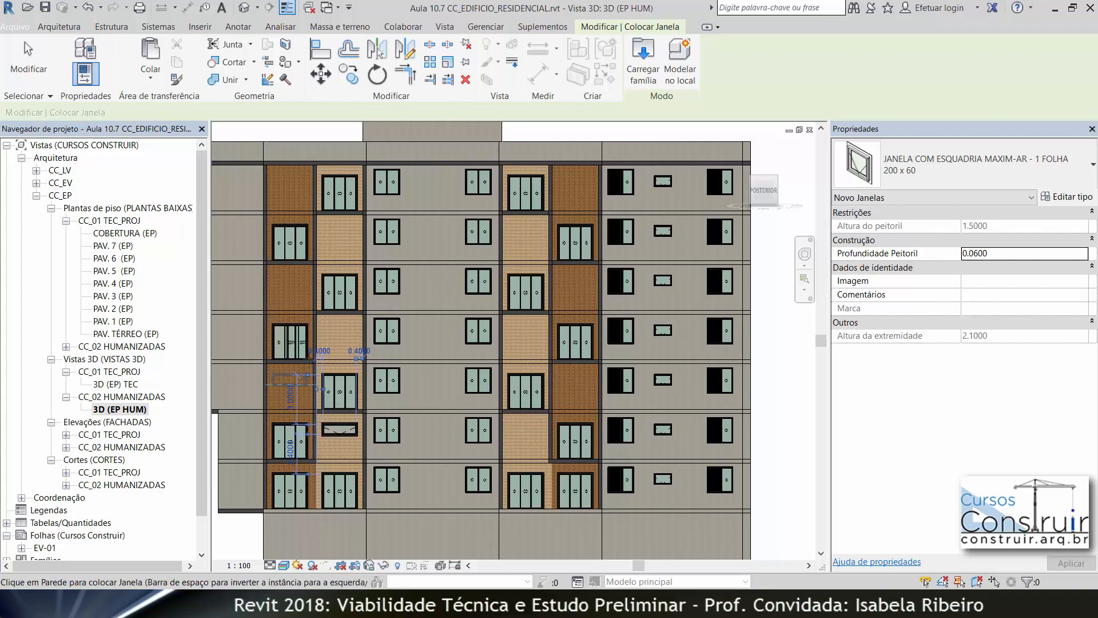
{"action": "left_click", "coordinate": [290, 380]}
{"action": "left_click", "coordinate": [338, 329]}
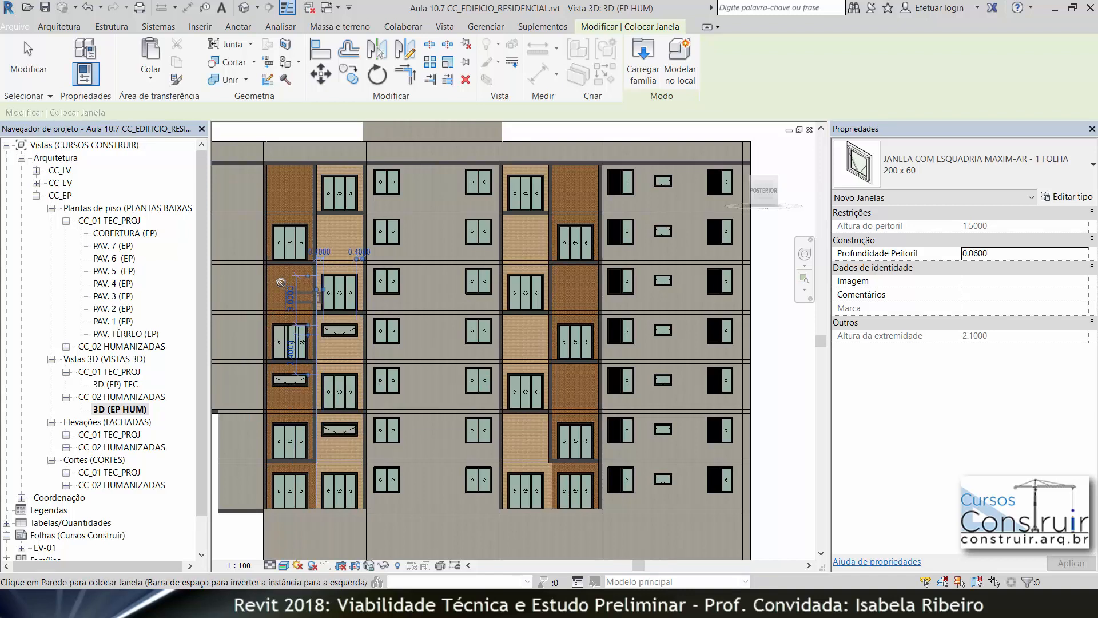
{"action": "left_click", "coordinate": [289, 281]}
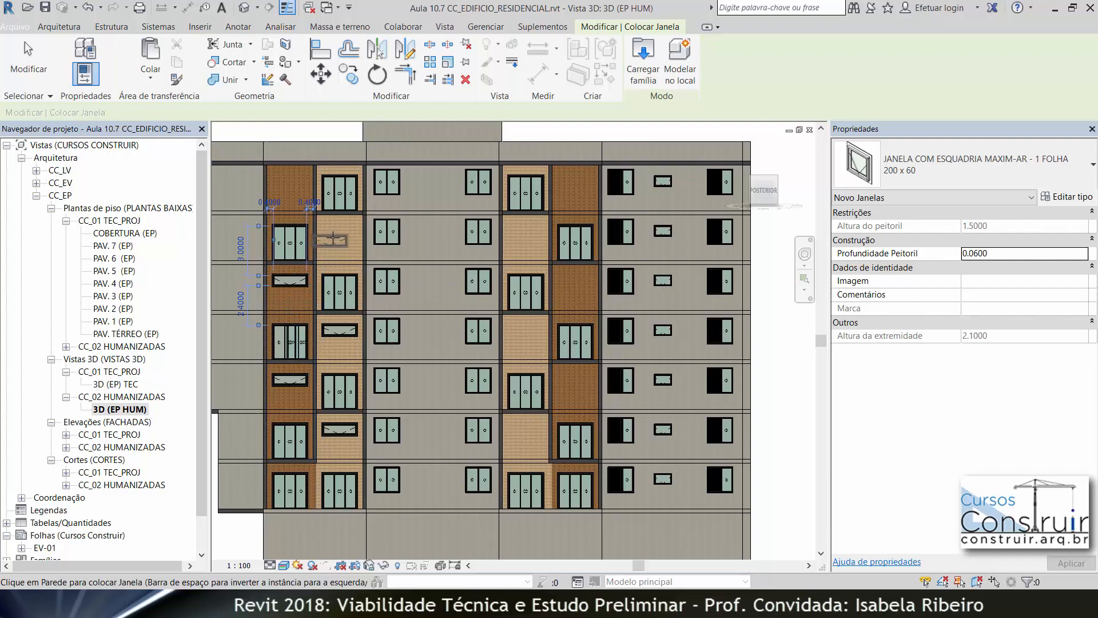
{"action": "left_click", "coordinate": [340, 230]}
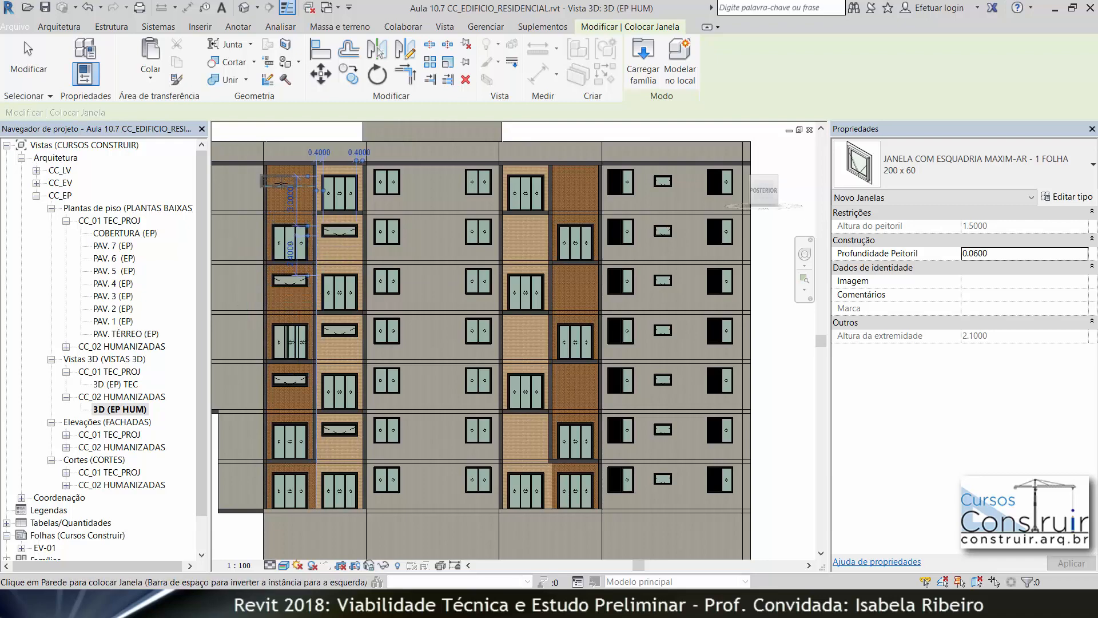
{"action": "scroll", "coordinate": [290, 185], "scroll_direction": "up", "scroll_amount": 4}
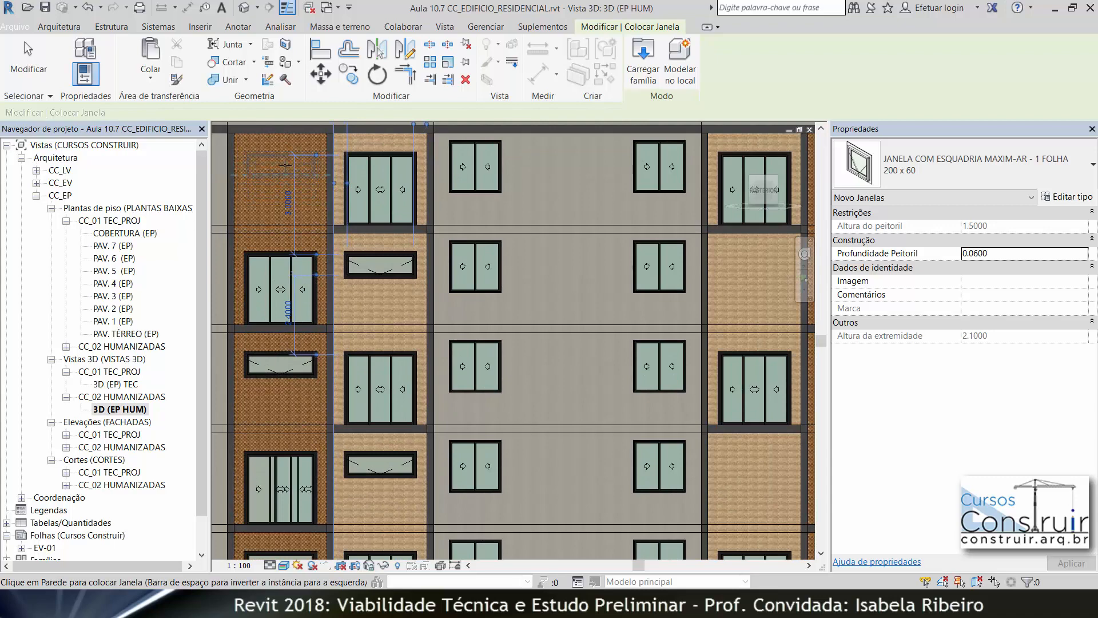
{"action": "scroll", "coordinate": [284, 165], "scroll_direction": "down", "scroll_amount": 4}
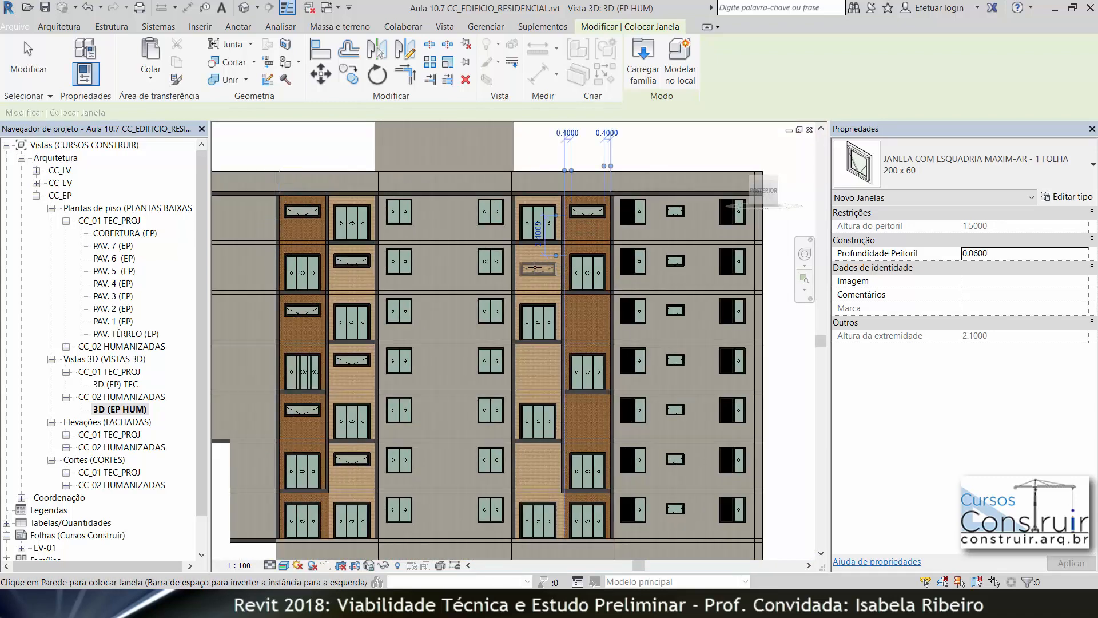
Place 200 x 60 windows down the rear façade's right bay in the sections without doors, ending at the second floor's light column.
{"action": "left_click", "coordinate": [557, 278]}
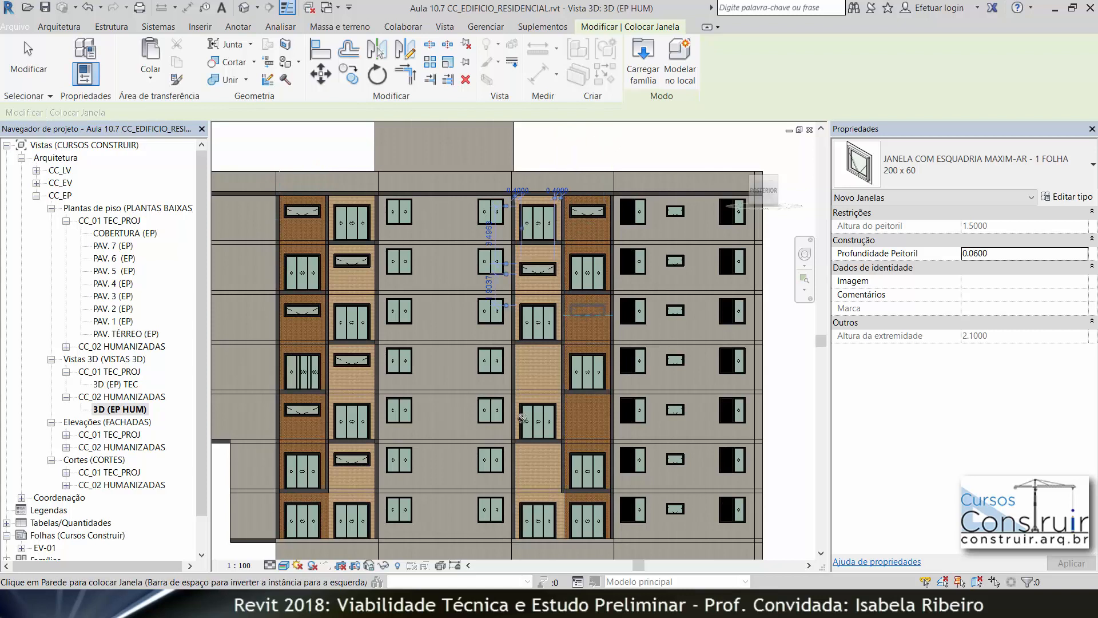
{"action": "left_click", "coordinate": [587, 309]}
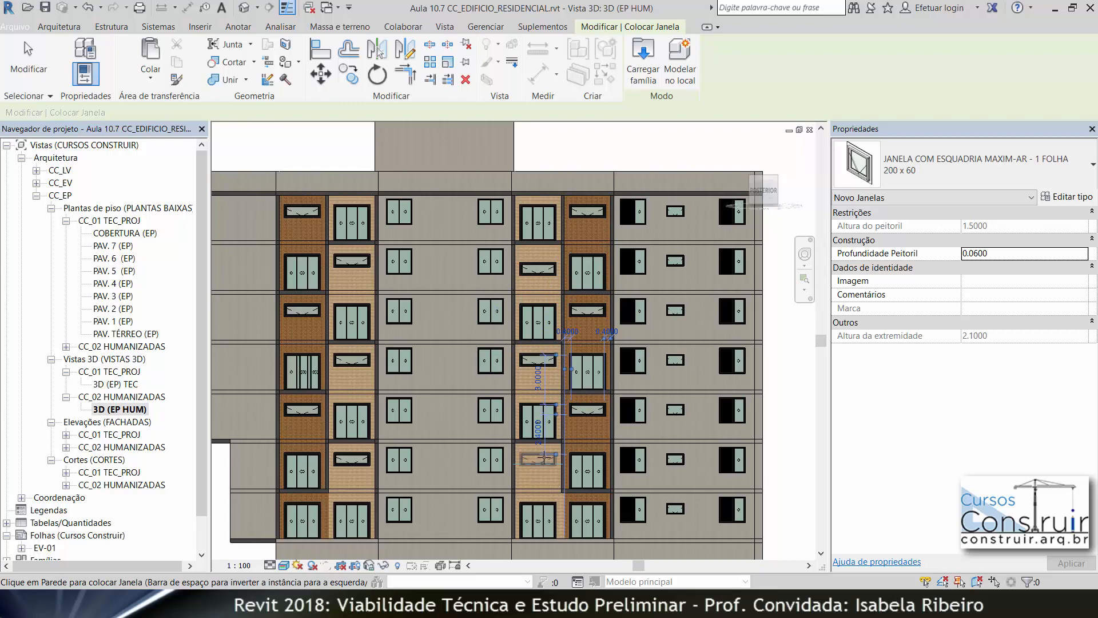
{"action": "left_click", "coordinate": [544, 458]}
Place 200 x 60 windows down the front façade's left bay, alternating columns from the top floor's dark column to the second floor's light column.
{"action": "scroll", "coordinate": [544, 457], "scroll_direction": "down", "scroll_amount": 5}
{"action": "middle_click_drag", "start_coordinate": [669, 422], "coordinate": [261, 468], "text": "shift"}
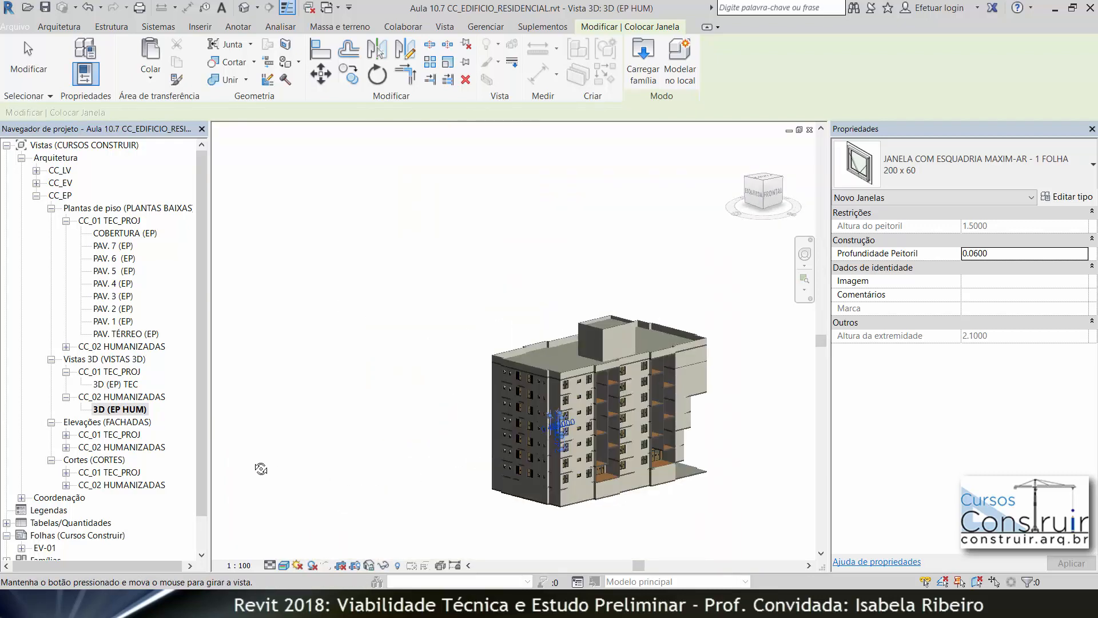
{"action": "left_click", "coordinate": [761, 192]}
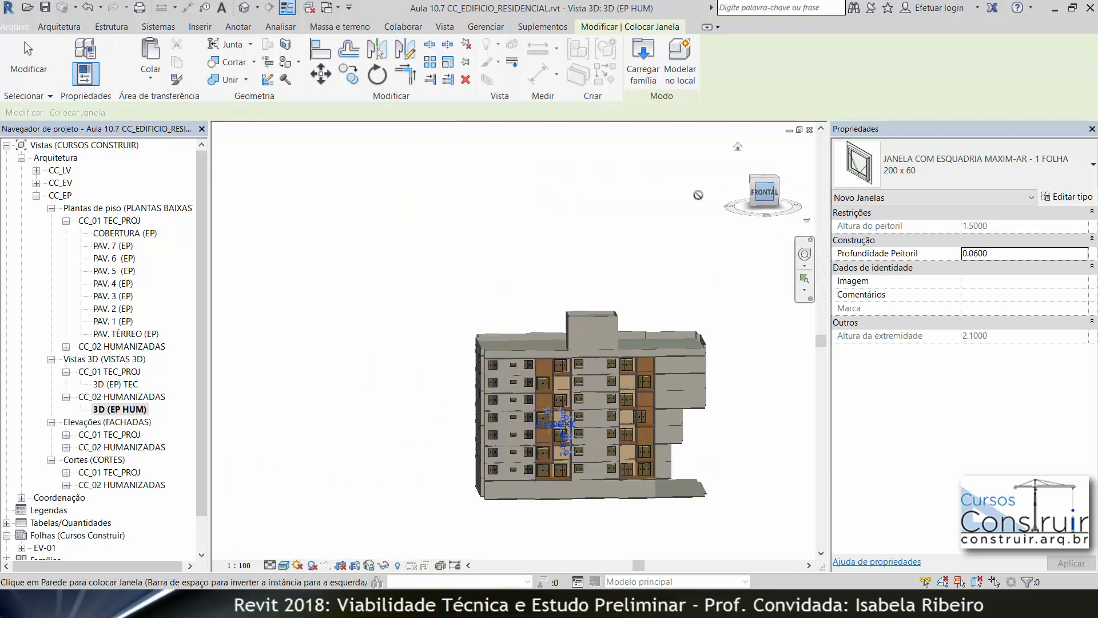
{"action": "scroll", "coordinate": [516, 247], "scroll_direction": "down", "scroll_amount": 2}
{"action": "scroll", "coordinate": [540, 243], "scroll_direction": "up", "scroll_amount": 9}
{"action": "scroll", "coordinate": [509, 260], "scroll_direction": "down", "scroll_amount": 2}
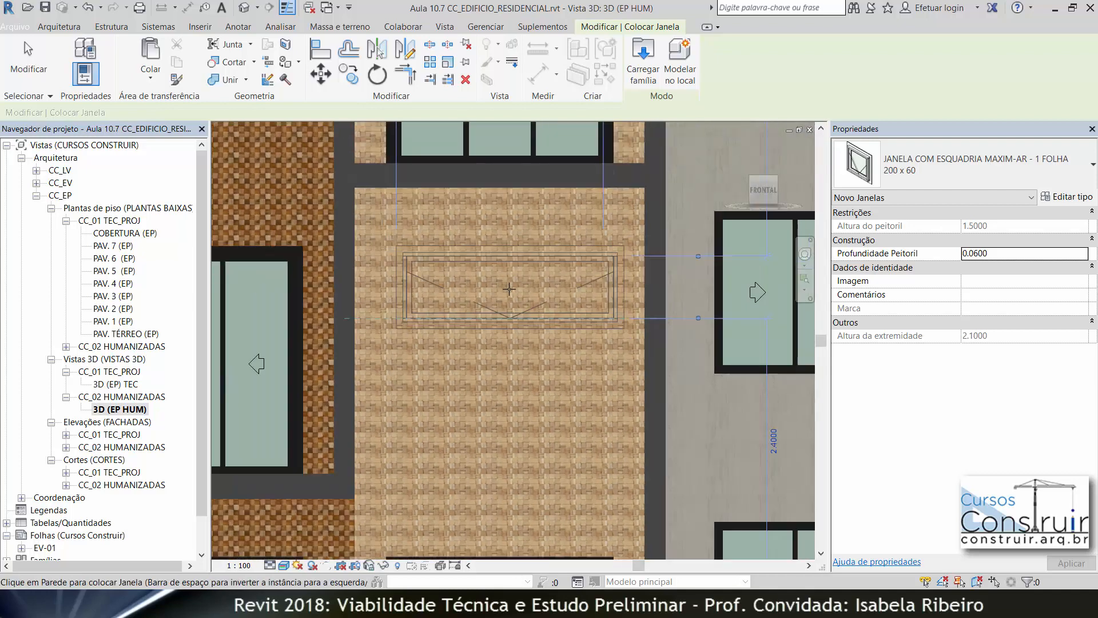
{"action": "scroll", "coordinate": [509, 289], "scroll_direction": "down", "scroll_amount": 6}
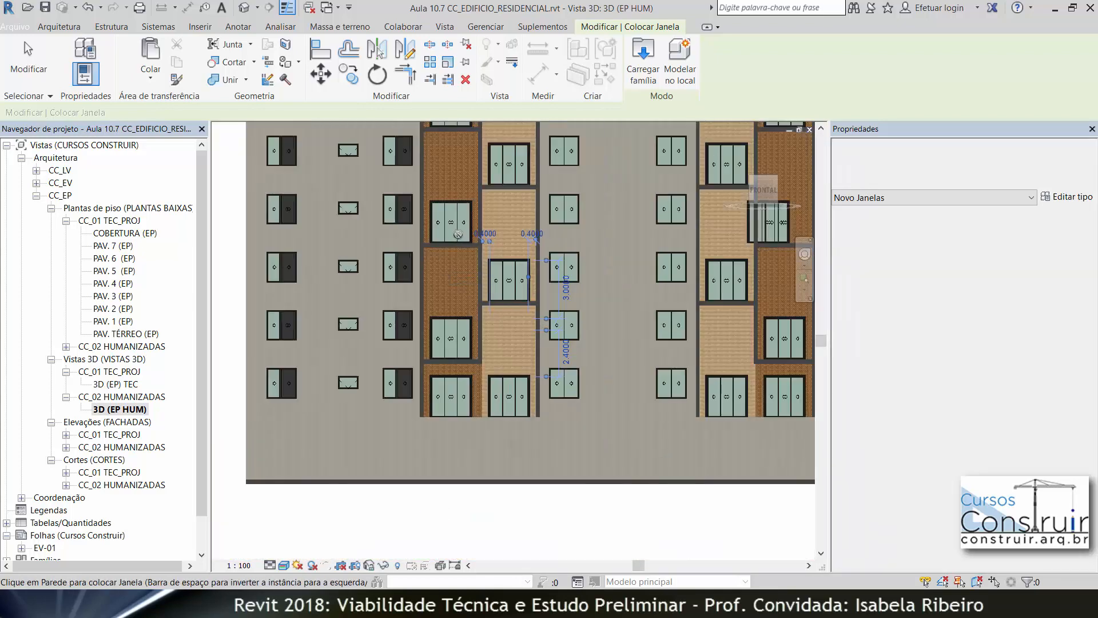
{"action": "scroll", "coordinate": [434, 228], "scroll_direction": "down", "scroll_amount": 4}
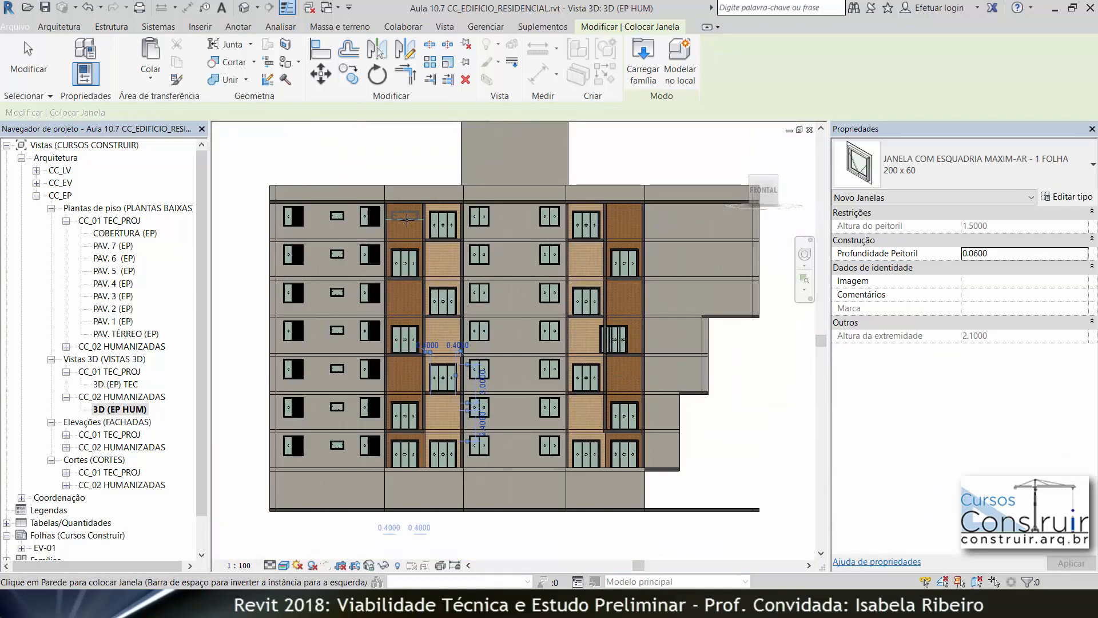
{"action": "left_click", "coordinate": [407, 219]}
{"action": "left_click", "coordinate": [443, 256]}
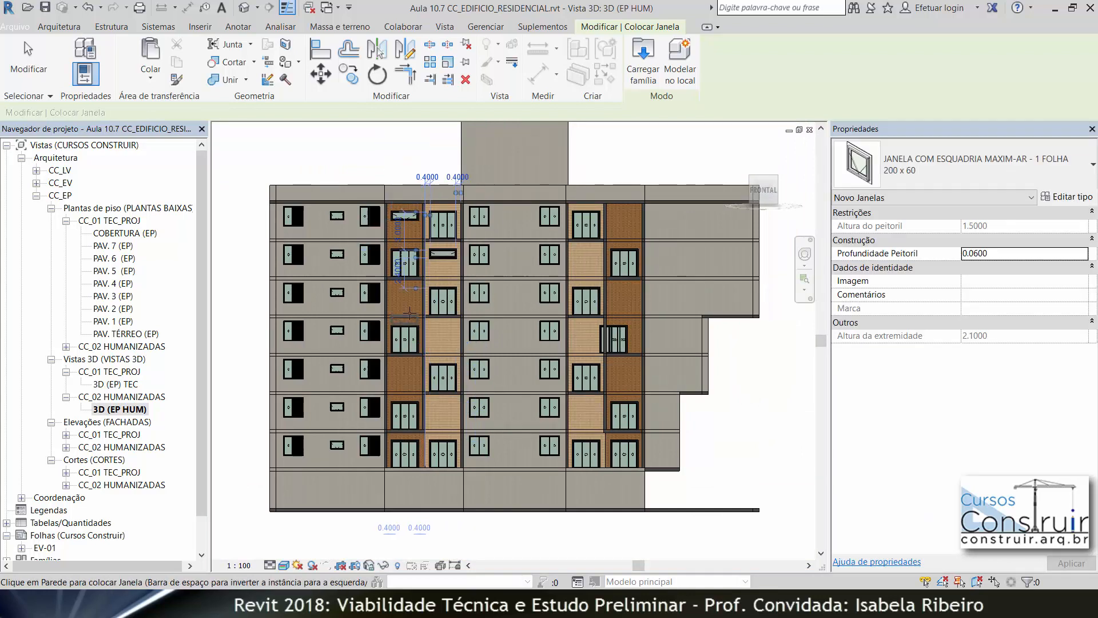
{"action": "left_click", "coordinate": [403, 298]}
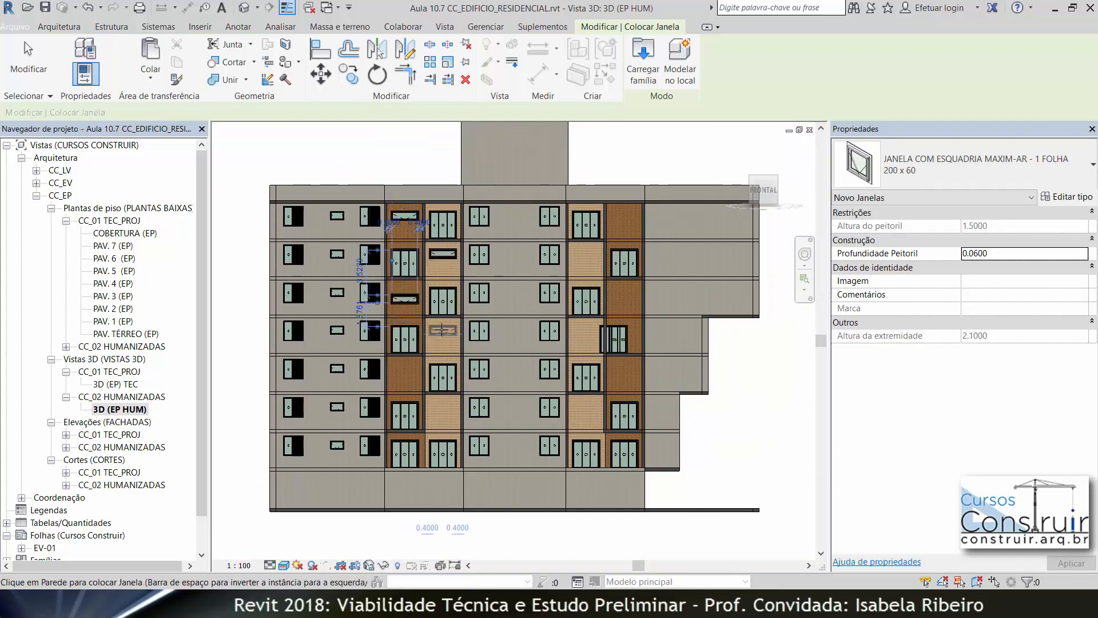
{"action": "left_click", "coordinate": [441, 330]}
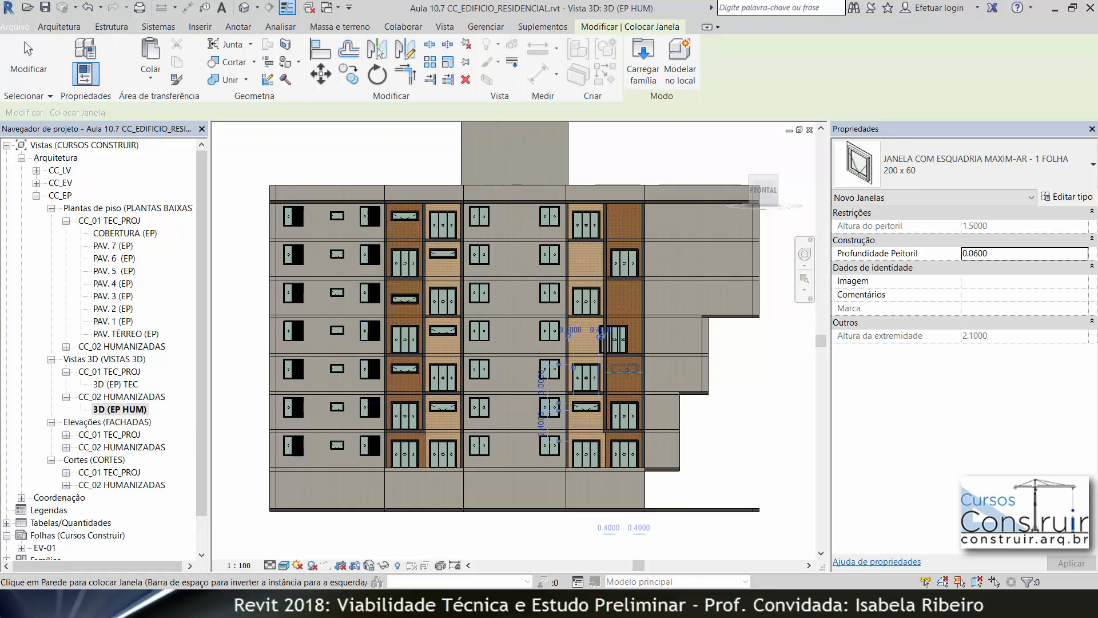
Place 200 x 60 windows in the front façade's right bay sections without doors, leaving out the fourth floor's light column.
{"action": "left_click", "coordinate": [627, 370]}
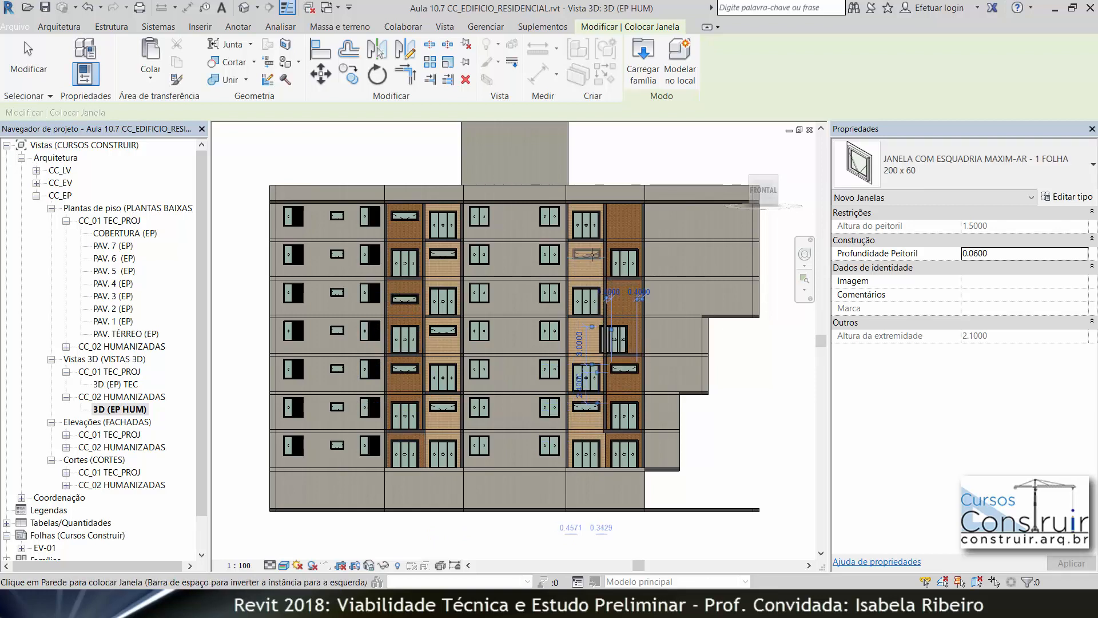
{"action": "left_click", "coordinate": [589, 254]}
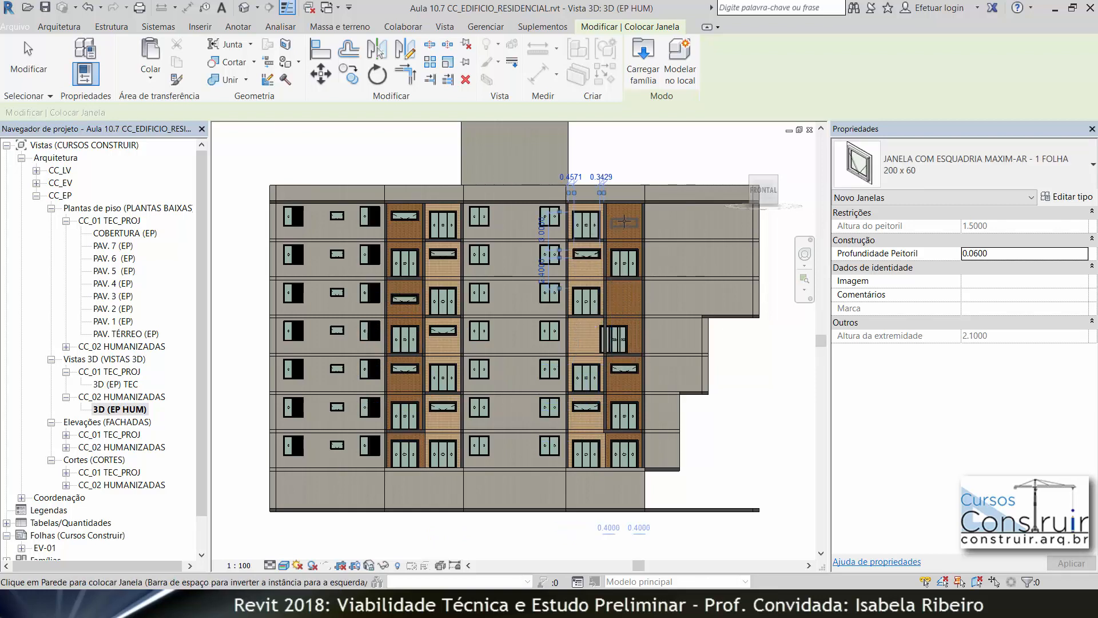
{"action": "left_click", "coordinate": [627, 215]}
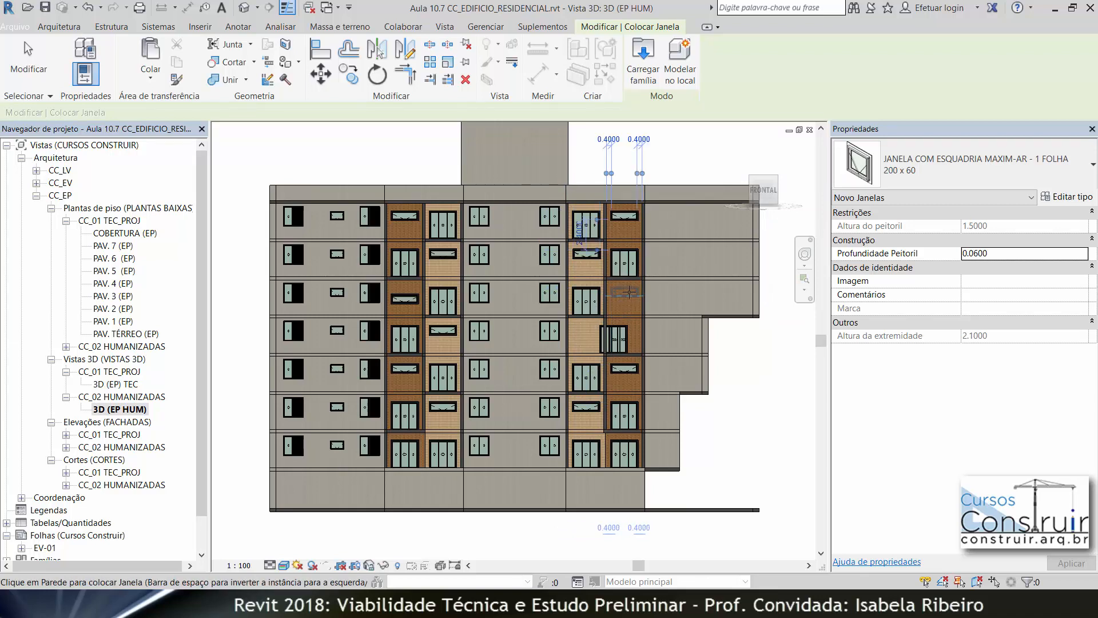
{"action": "left_click", "coordinate": [623, 294]}
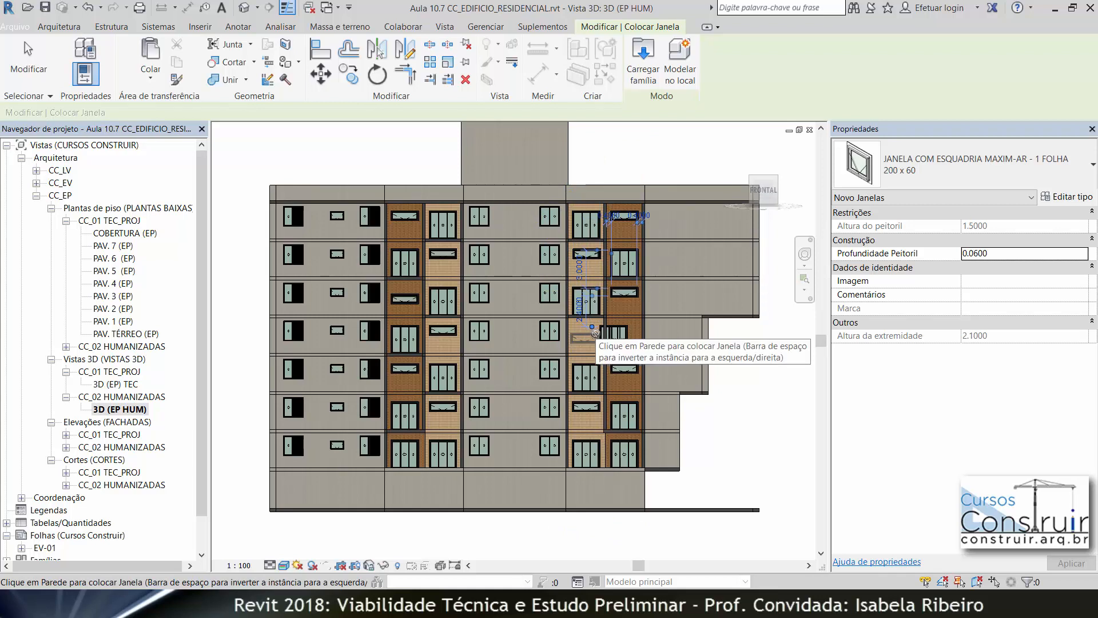
Reposition the misaligned PAV. 4 sliding door in the front façade's right bay, setting its distance from the wall dividing the bay to 0.4.
{"action": "key", "text": "Escape"}
{"action": "left_click", "coordinate": [619, 335]}
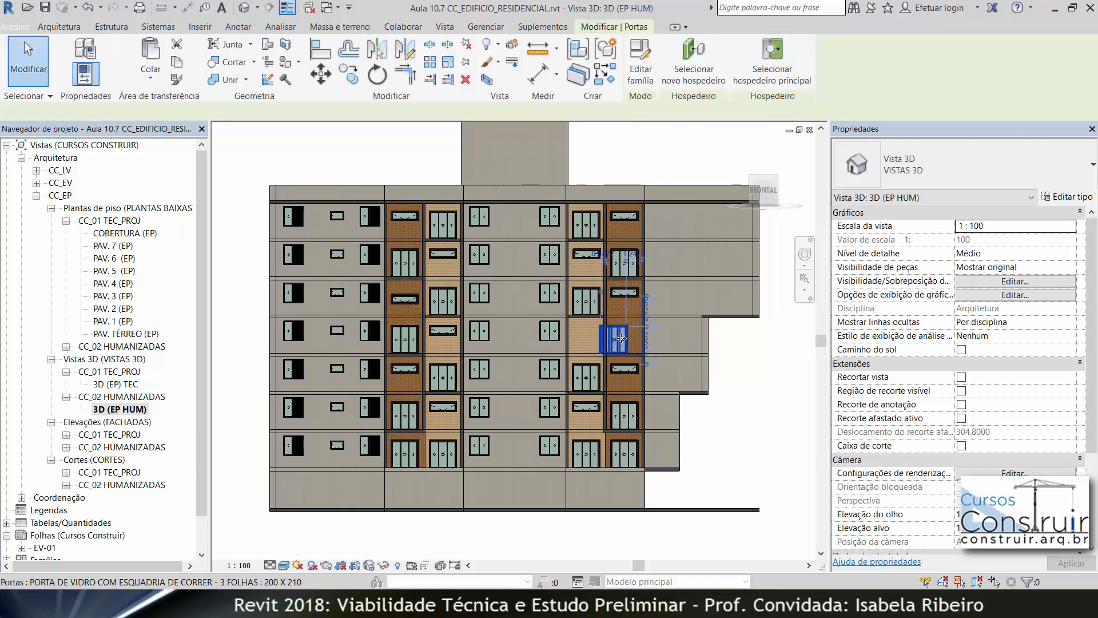
{"action": "left_click", "coordinate": [635, 255]}
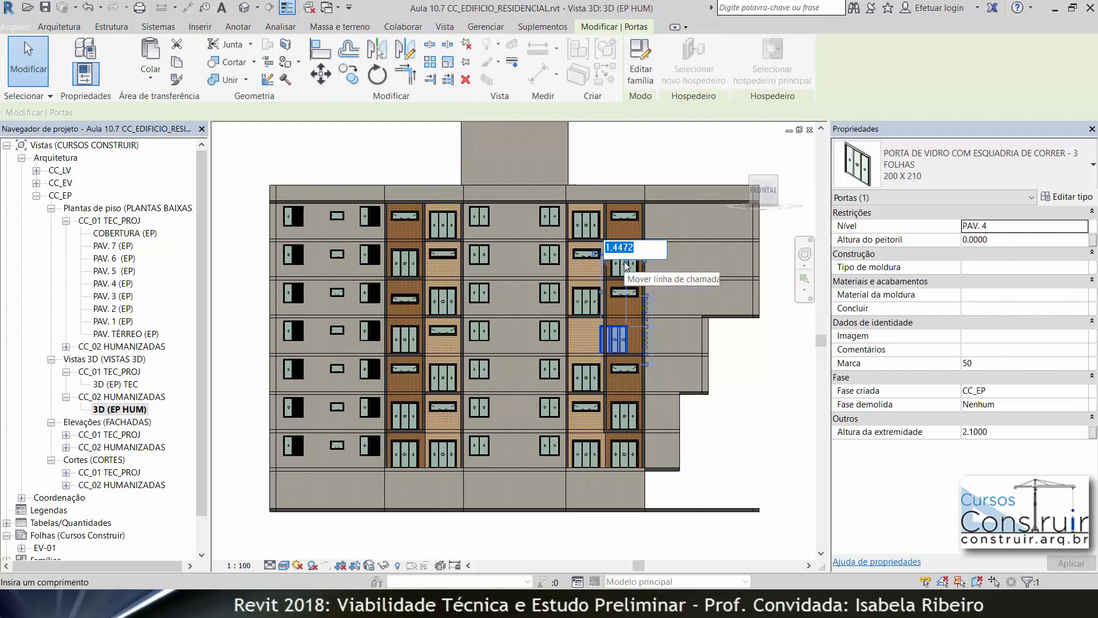
{"action": "type", "text": "0"}
{"action": "key", "text": "Return"}
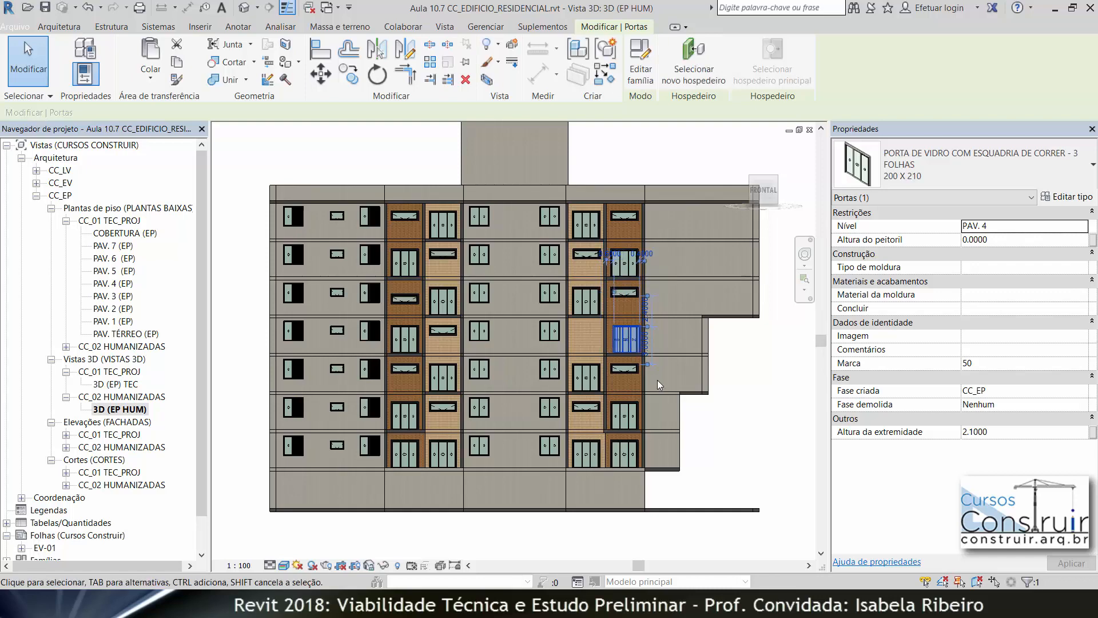
{"action": "scroll", "coordinate": [656, 372], "scroll_direction": "up", "scroll_amount": 4}
{"action": "left_click", "coordinate": [577, 160]}
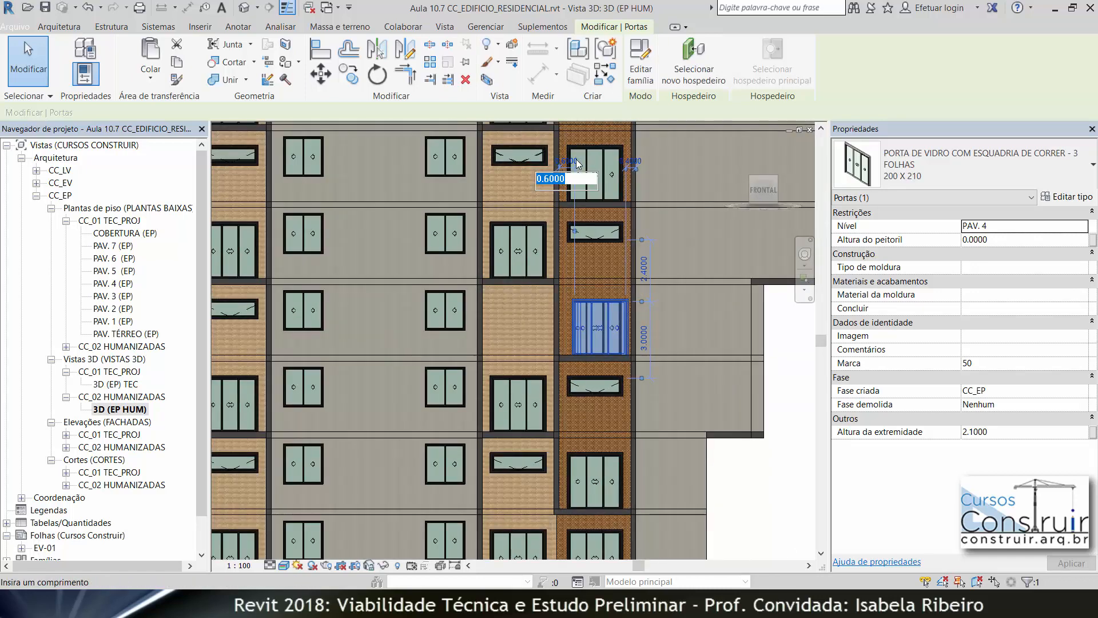
{"action": "type", "text": ".4"}
{"action": "key", "text": "Return"}
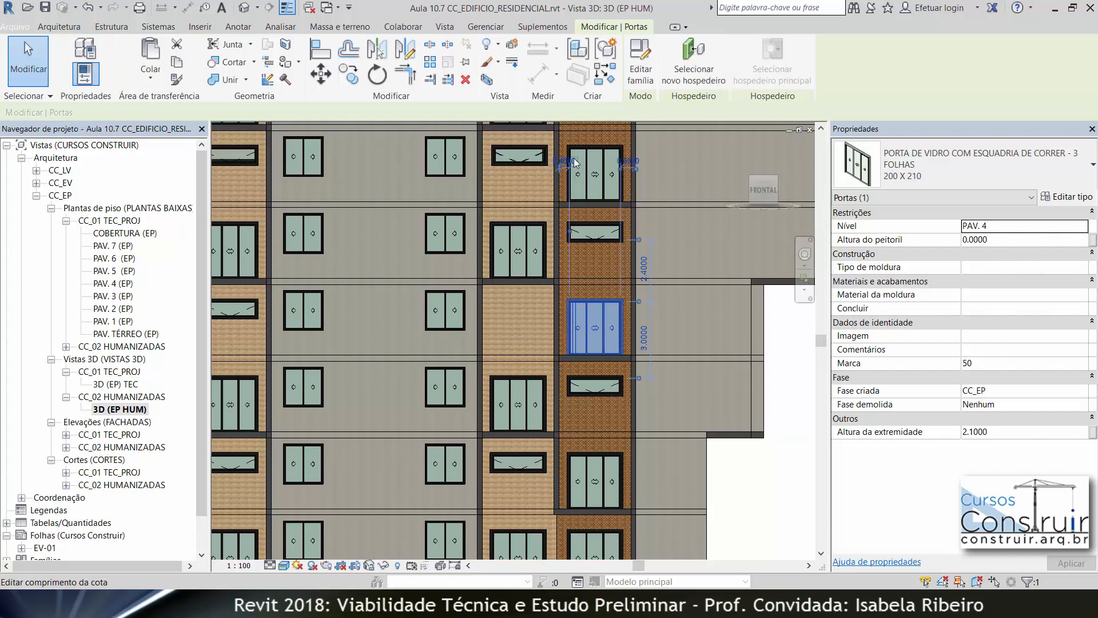
{"action": "key", "text": "Escape"}
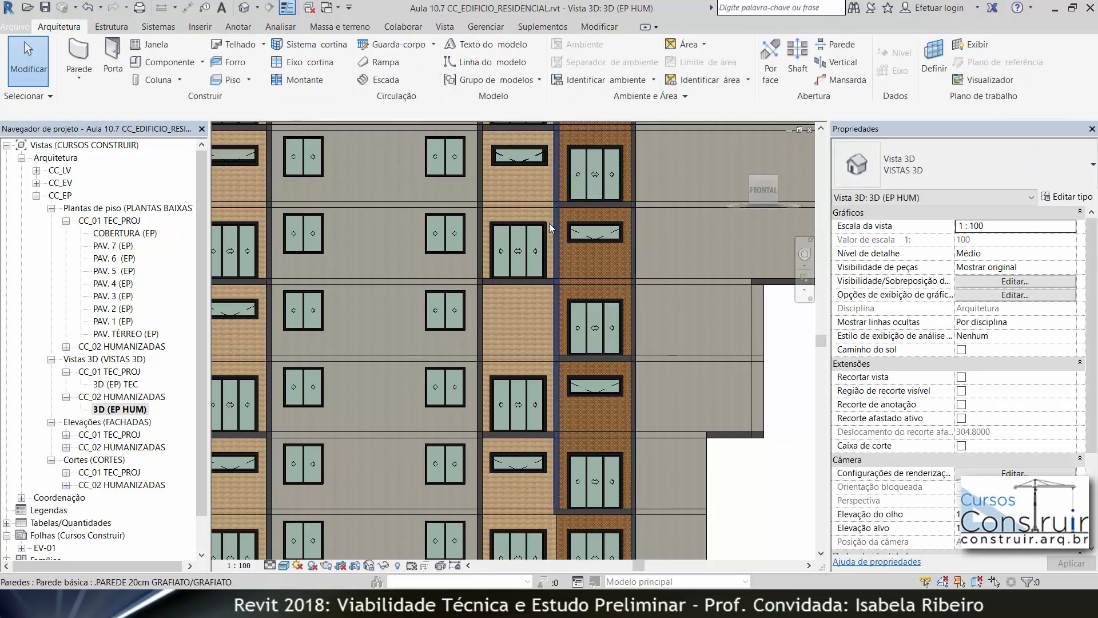
Place a 200 x 60 window in the fourth floor's light column of the front façade's right bay and end the window command.
{"action": "scroll", "coordinate": [577, 272], "scroll_direction": "down", "scroll_amount": 2}
{"action": "middle_click_drag", "start_coordinate": [578, 308], "coordinate": [570, 416]}
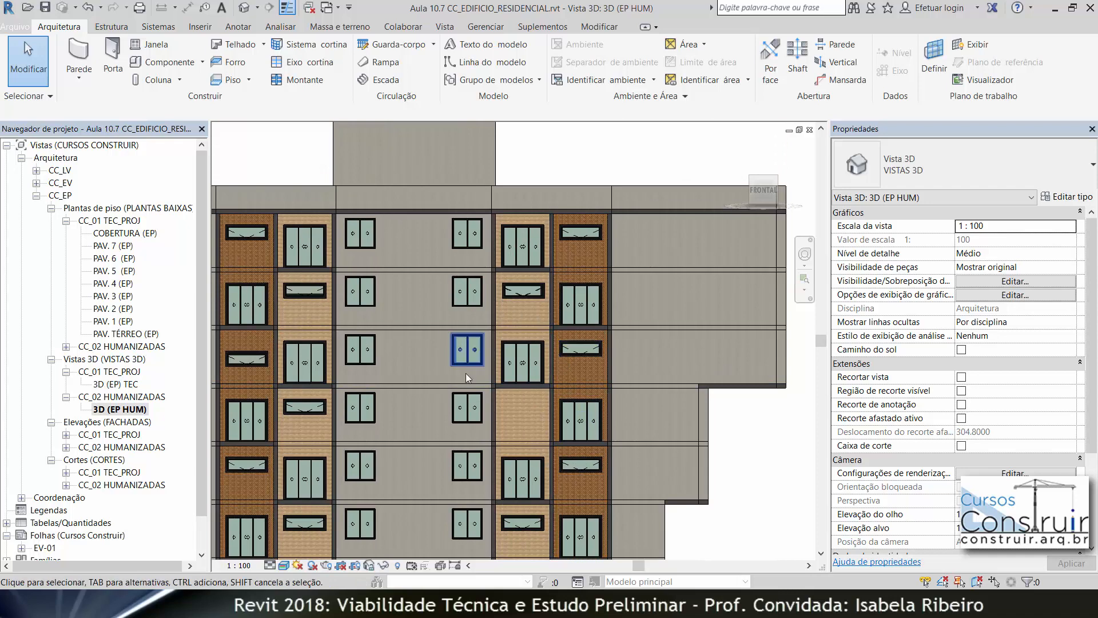
{"action": "middle_click_drag", "start_coordinate": [493, 392], "coordinate": [507, 319]}
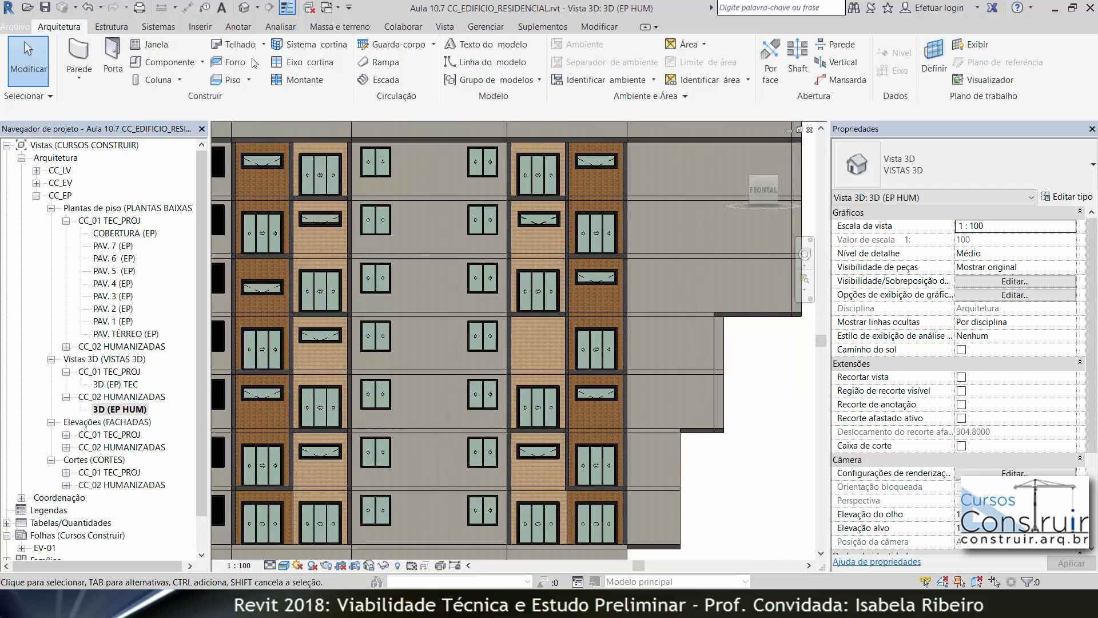
{"action": "left_click", "coordinate": [161, 53]}
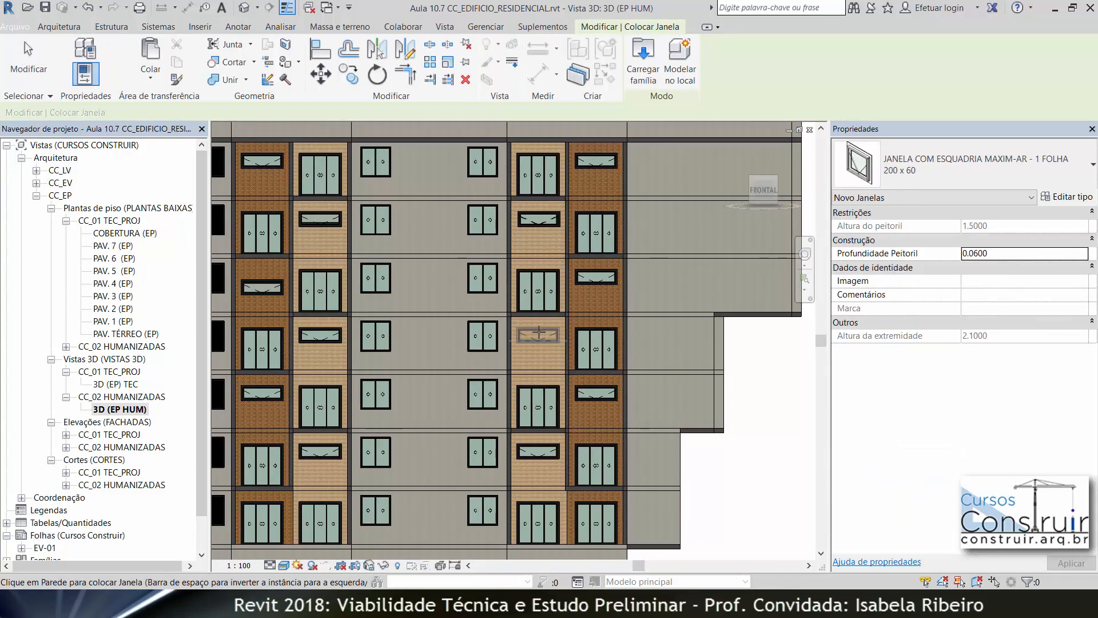
{"action": "key", "text": "Escape"}
{"action": "key", "text": "Escape"}
Select the entire building in the 3D view and filter the selection down to the Janelas category, clearing it at the end.
{"action": "scroll", "coordinate": [492, 430], "scroll_direction": "down", "scroll_amount": 5}
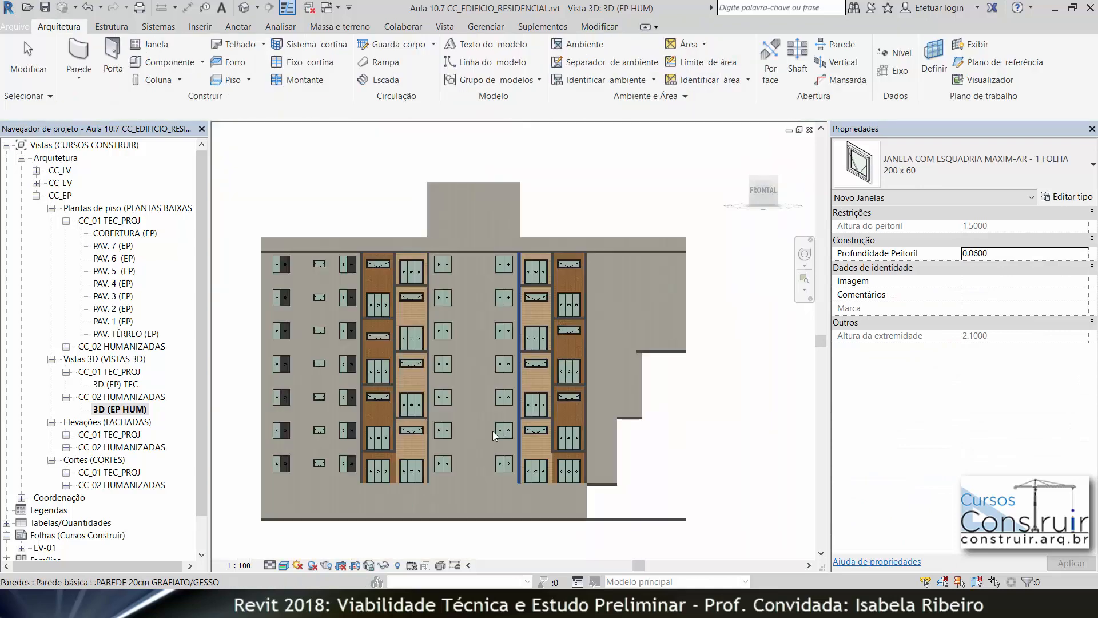
{"action": "left_click_drag", "start_coordinate": [263, 167], "coordinate": [691, 524]}
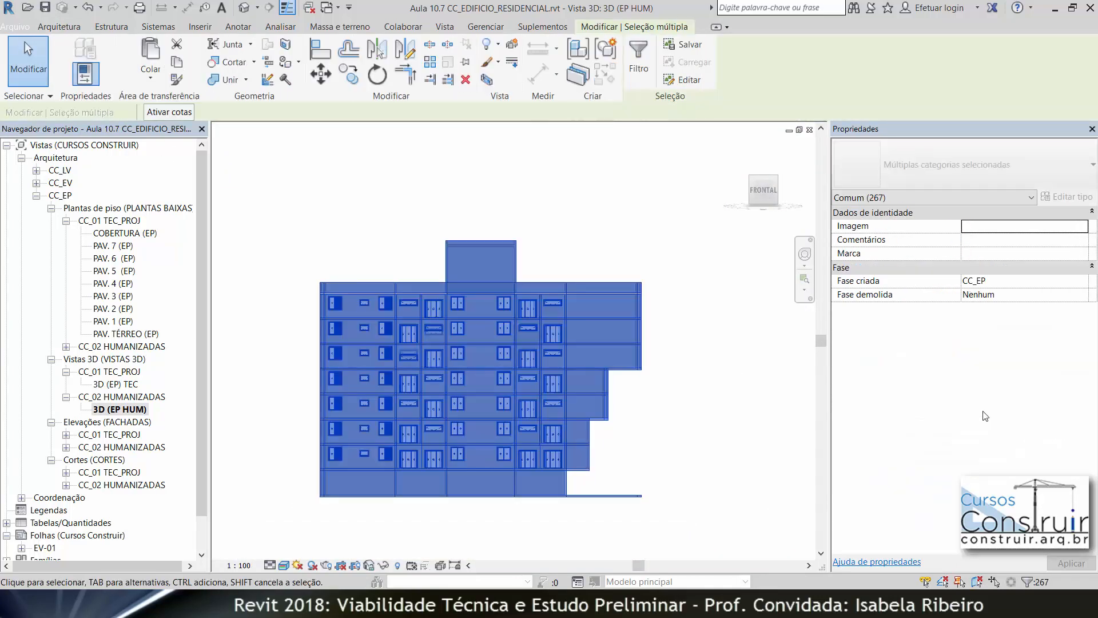
{"action": "left_click", "coordinate": [639, 57]}
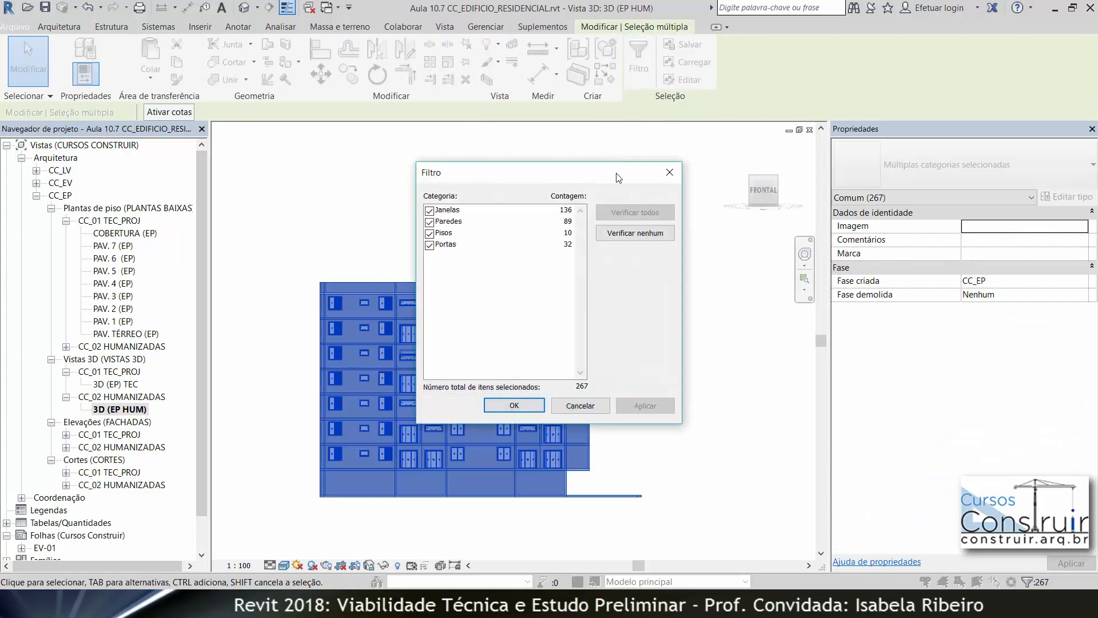
{"action": "left_click", "coordinate": [619, 235]}
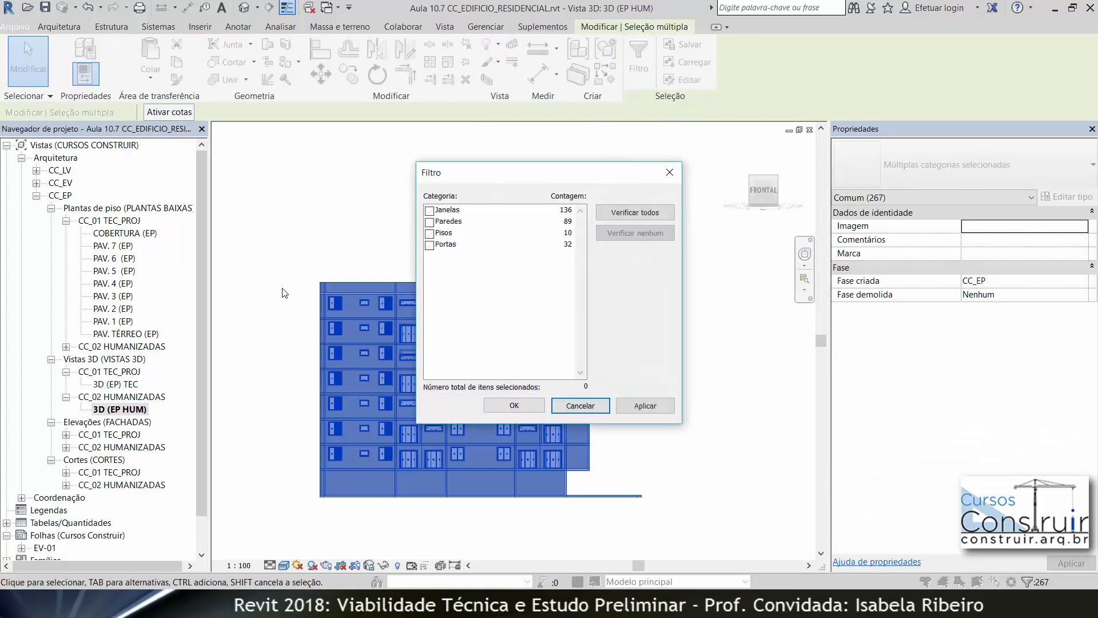
{"action": "left_click", "coordinate": [429, 211]}
{"action": "left_click", "coordinate": [514, 405]}
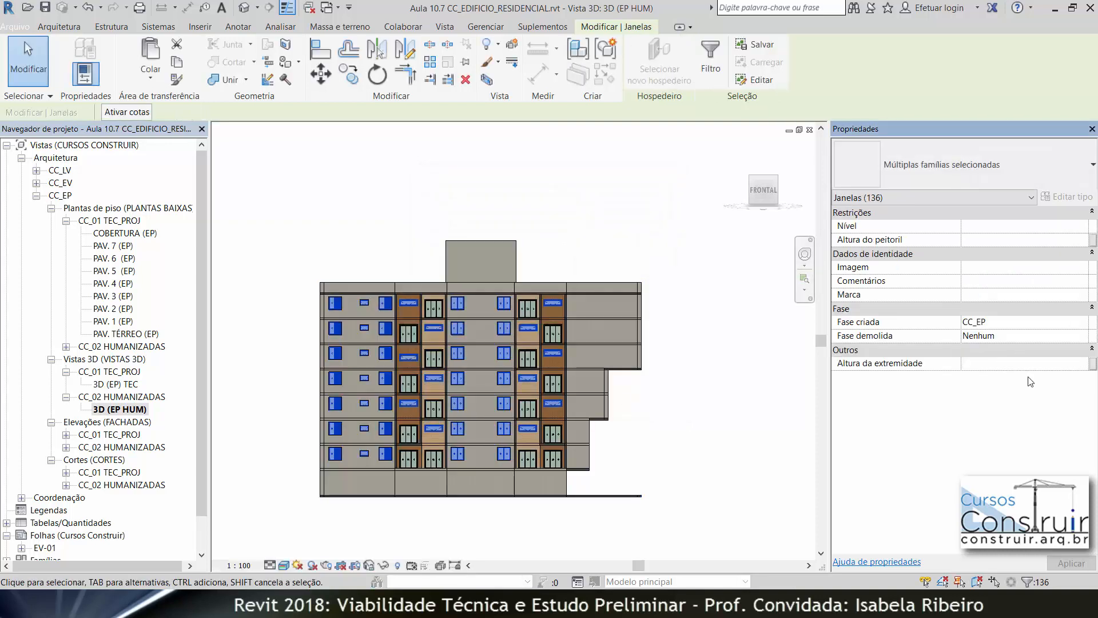
{"action": "left_click", "coordinate": [693, 395]}
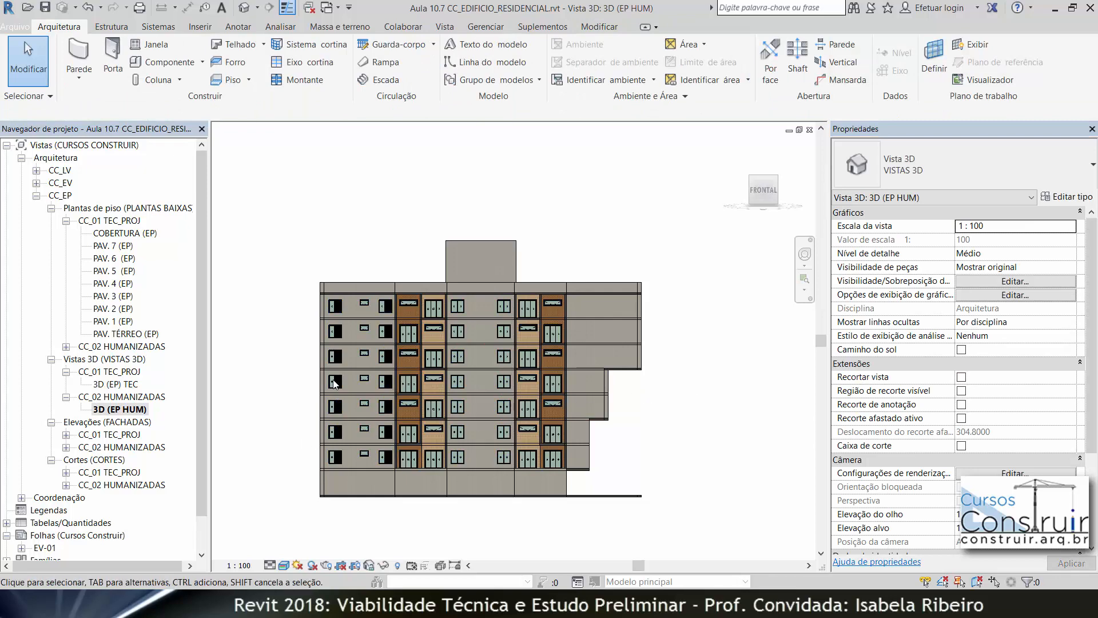
Examine the front balcony bays' sliding doors and the stepped side façade from an oblique angle and in the frontal 3D view.
{"action": "middle_click_drag", "start_coordinate": [594, 258], "coordinate": [565, 320], "text": "shift"}
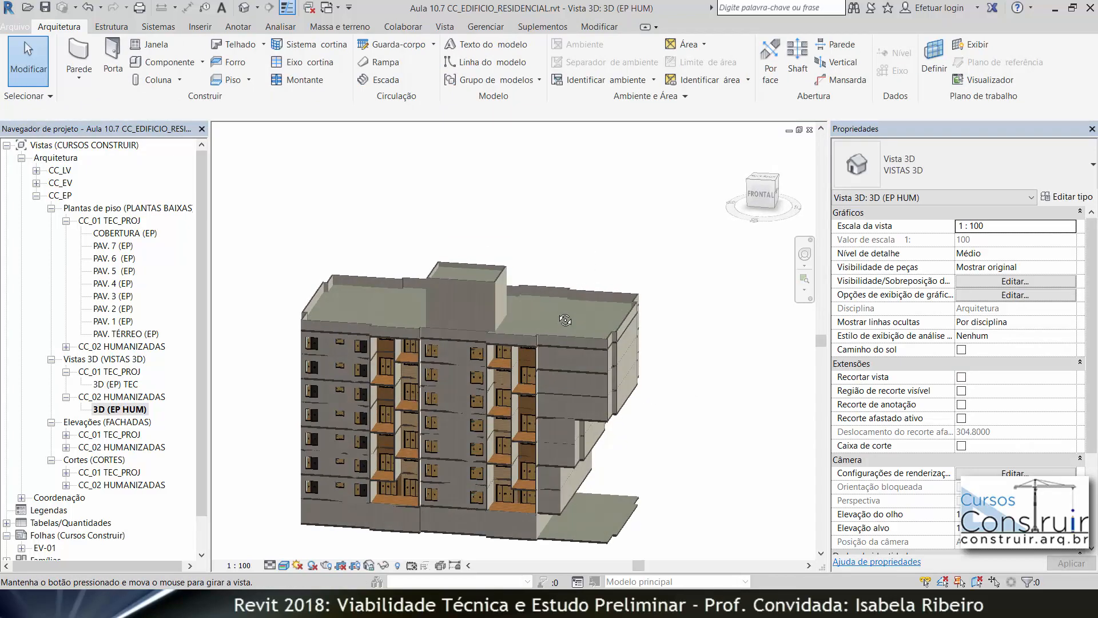
{"action": "scroll", "coordinate": [412, 492], "scroll_direction": "up", "scroll_amount": 5}
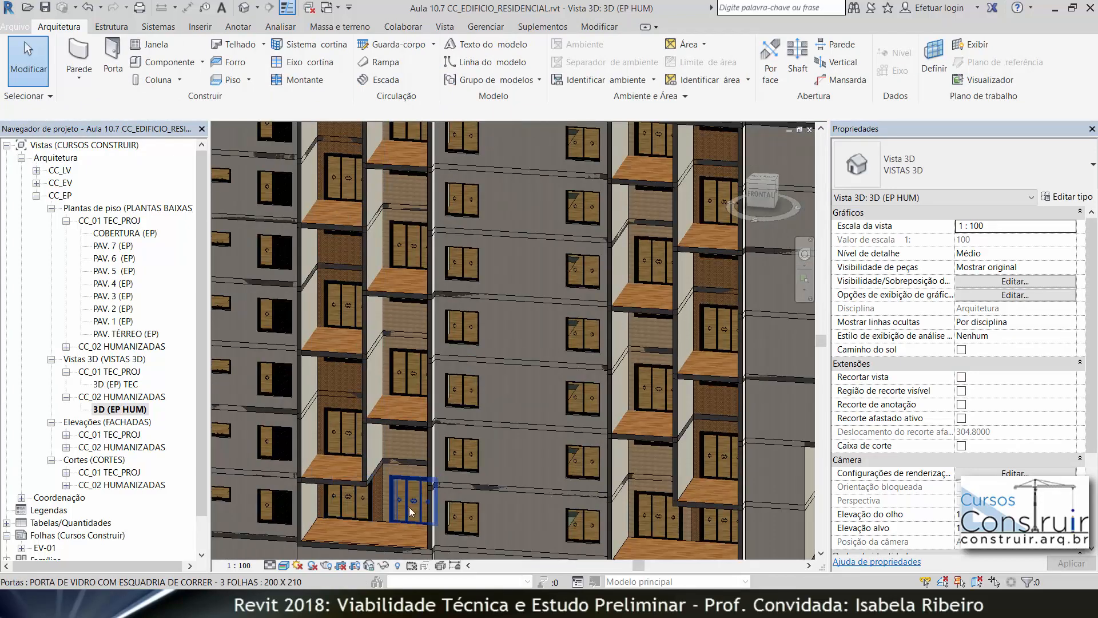
{"action": "middle_click_drag", "start_coordinate": [401, 475], "coordinate": [385, 480]}
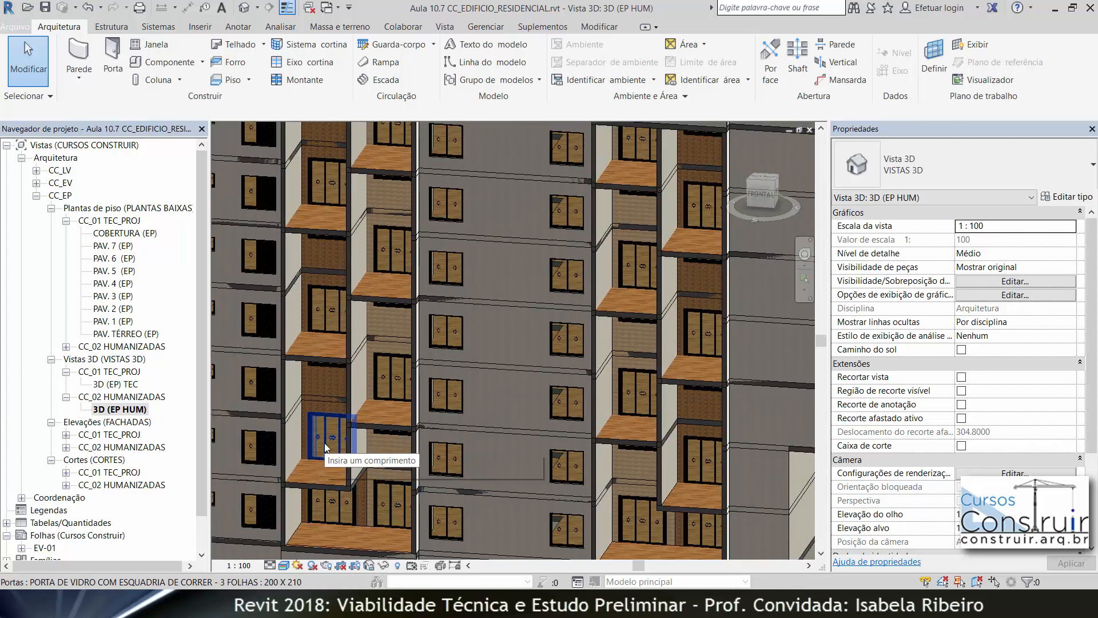
{"action": "left_click", "coordinate": [324, 442]}
{"action": "left_click", "coordinate": [388, 390]}
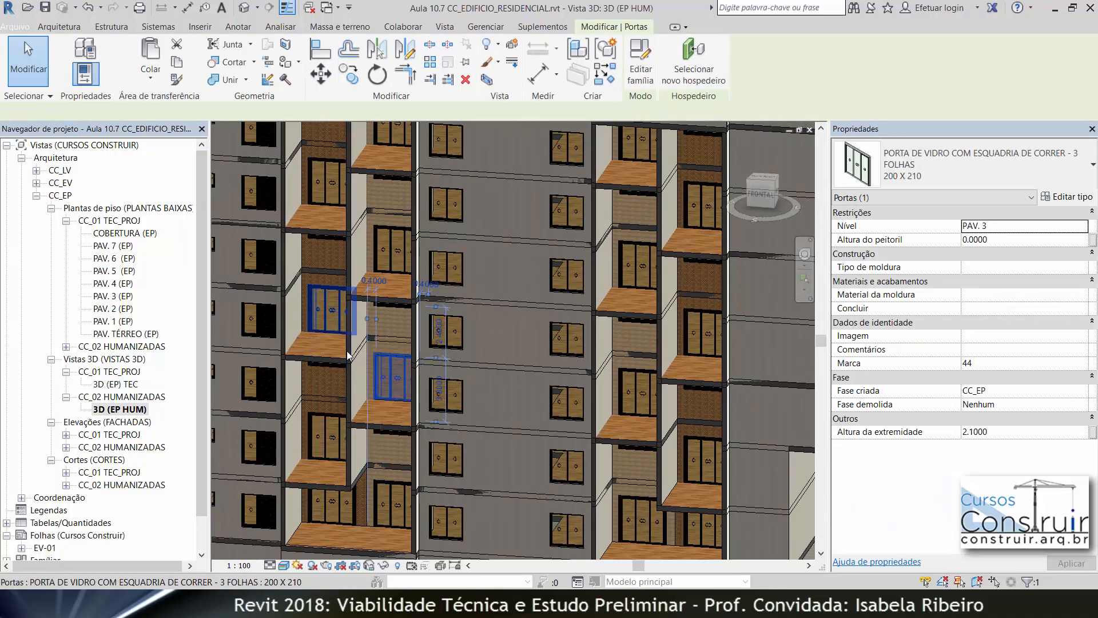
{"action": "scroll", "coordinate": [644, 371], "scroll_direction": "down", "scroll_amount": 6}
{"action": "middle_click_drag", "start_coordinate": [672, 425], "coordinate": [598, 334], "text": "shift"}
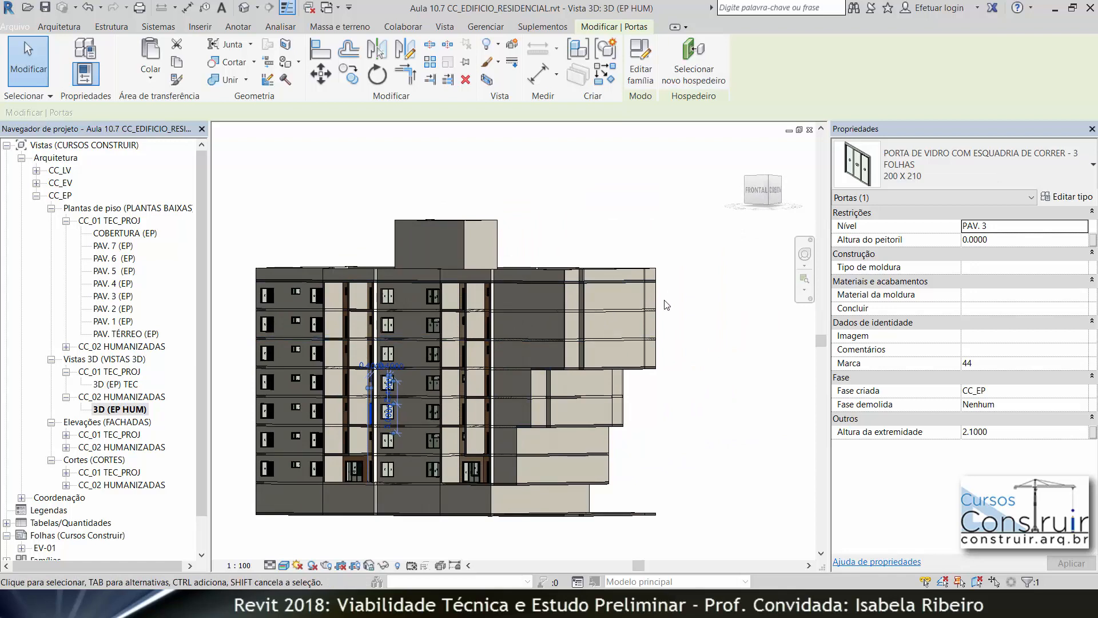
{"action": "left_click", "coordinate": [756, 190]}
{"action": "scroll", "coordinate": [592, 310], "scroll_direction": "down", "scroll_amount": 4}
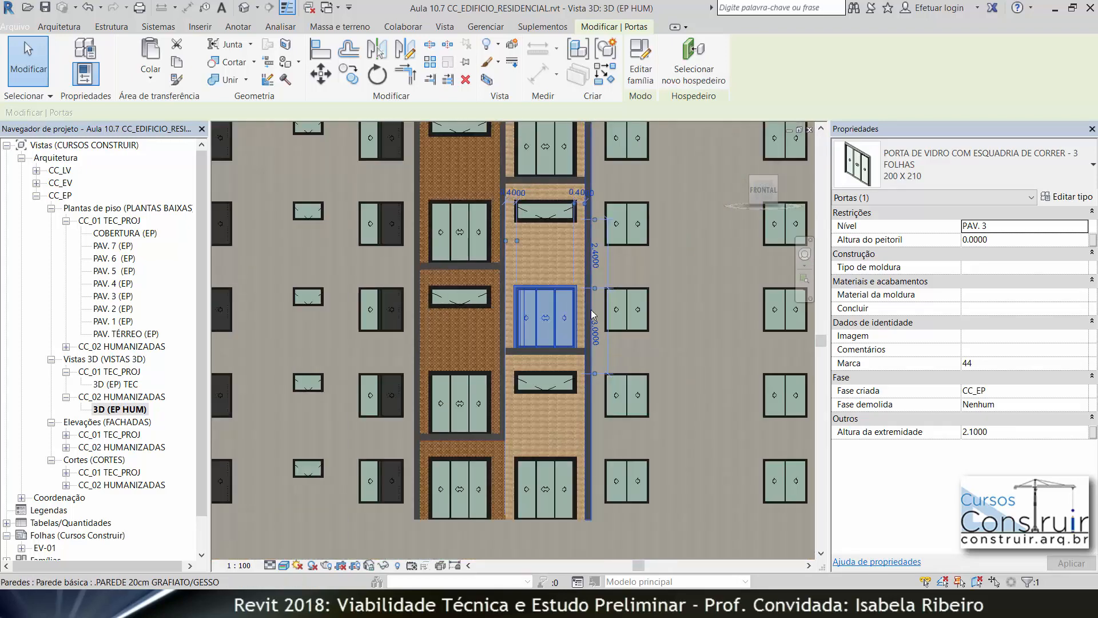
{"action": "scroll", "coordinate": [574, 364], "scroll_direction": "down", "scroll_amount": 2}
{"action": "scroll", "coordinate": [705, 302], "scroll_direction": "down", "scroll_amount": 3}
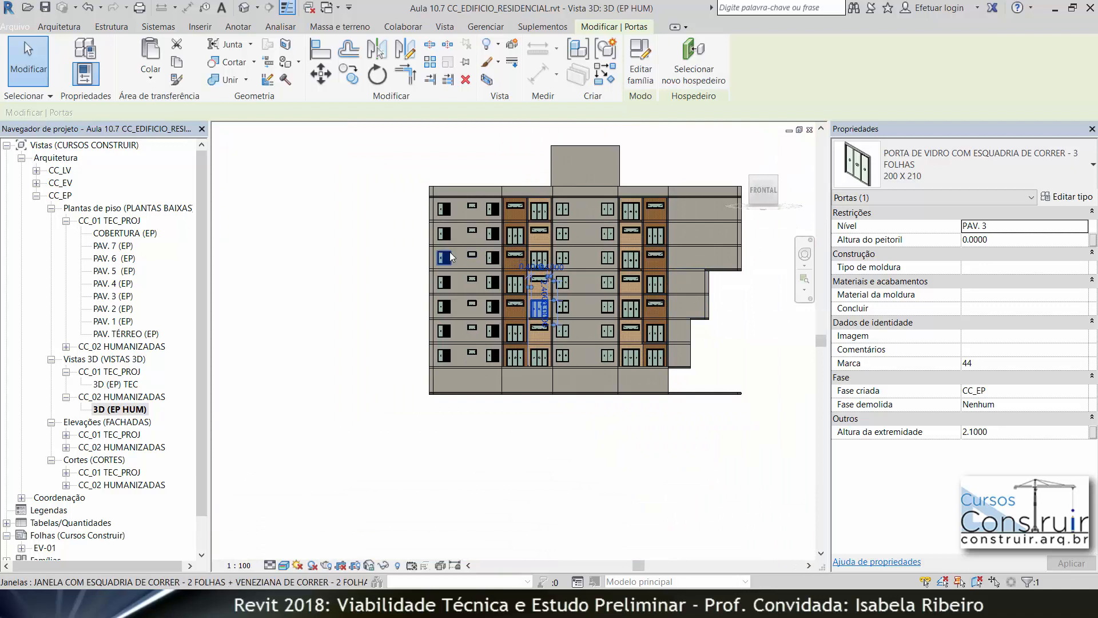
On the PAV. 5 (EP) floor plan, select the western part of the building and filter the selection to the Janelas category.
{"action": "double_click", "coordinate": [114, 271]}
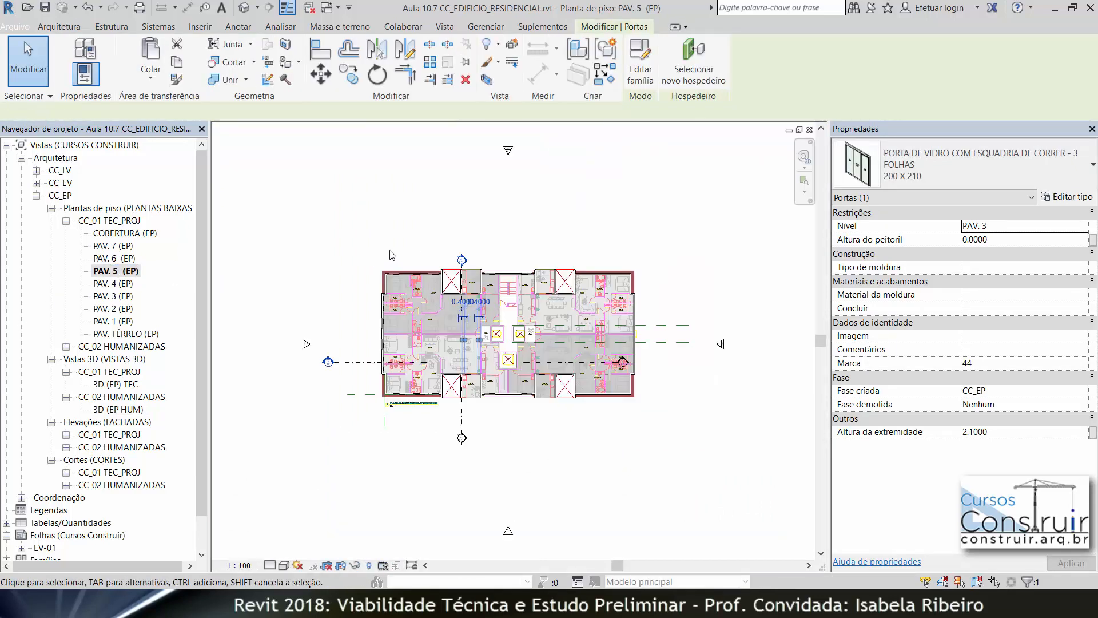
{"action": "scroll", "coordinate": [392, 255], "scroll_direction": "down", "scroll_amount": 1}
{"action": "left_click_drag", "start_coordinate": [340, 210], "coordinate": [576, 422]}
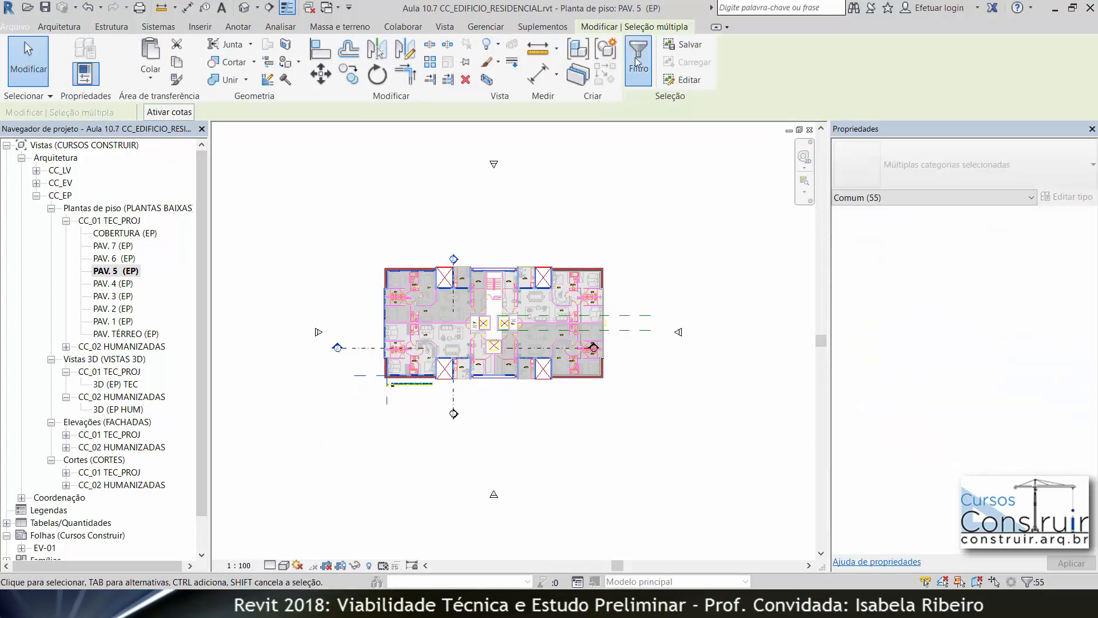
{"action": "left_click", "coordinate": [637, 61]}
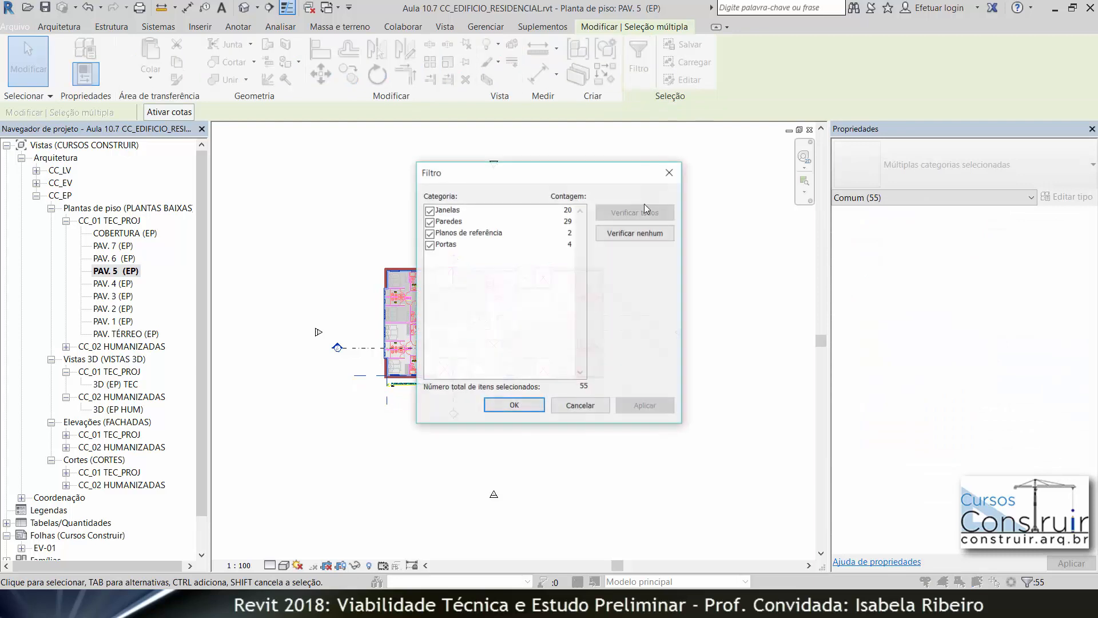
{"action": "left_click", "coordinate": [430, 211]}
{"action": "left_click", "coordinate": [514, 406]}
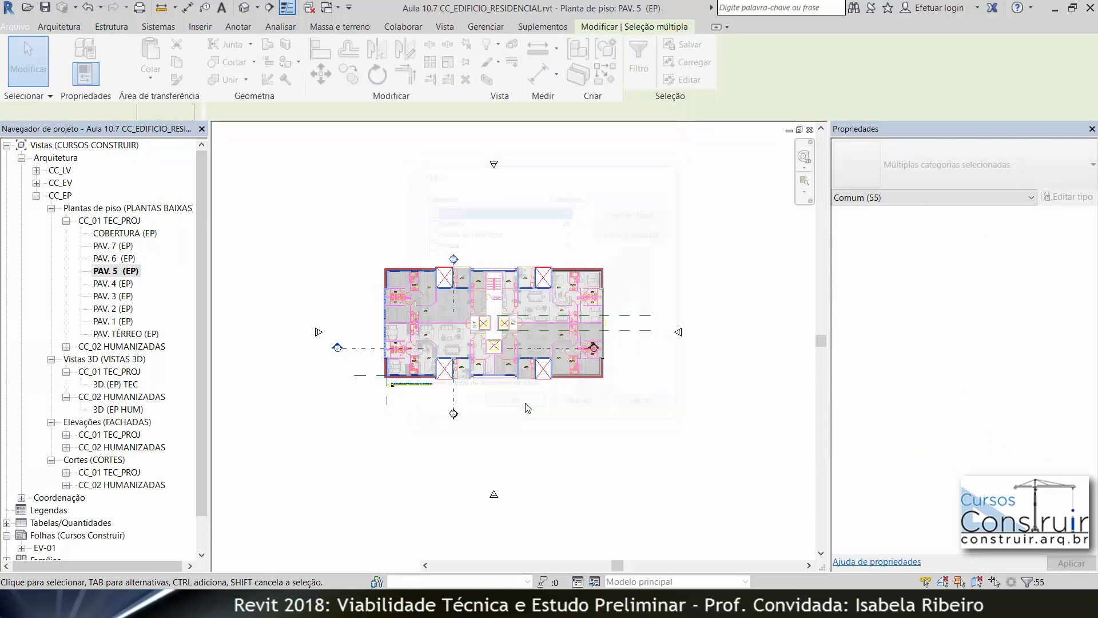
Remove the four balcony-bay windows and the four central service-area windows from the PAV. 5 window selection.
{"action": "scroll", "coordinate": [572, 312], "scroll_direction": "up", "scroll_amount": 2}
{"action": "scroll", "coordinate": [572, 311], "scroll_direction": "up", "scroll_amount": 2}
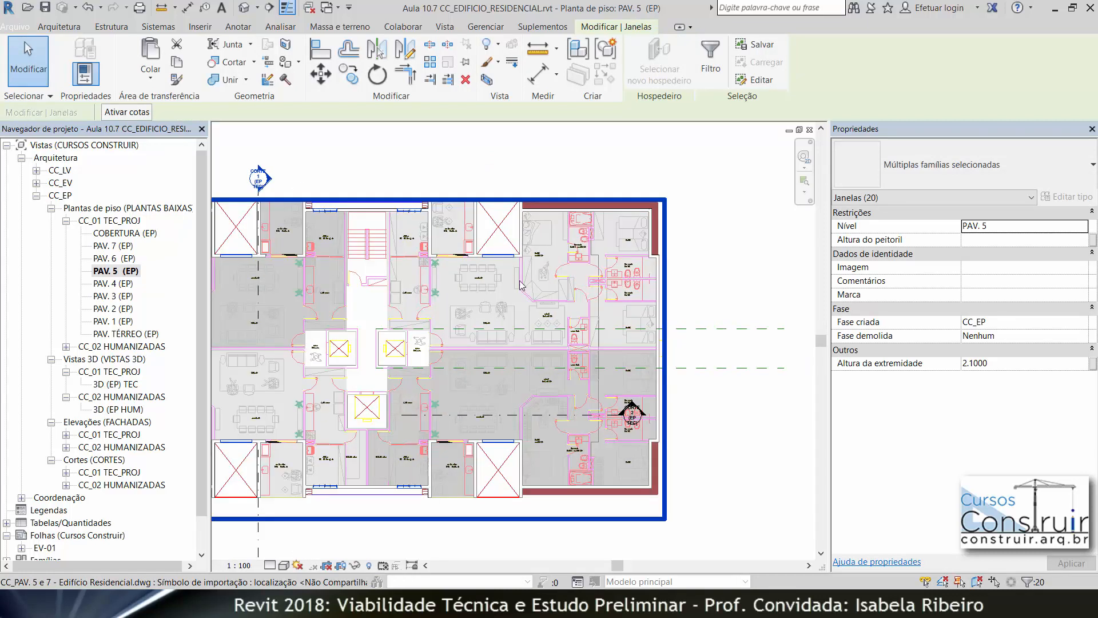
{"action": "left_click", "coordinate": [499, 256], "text": "shift"}
{"action": "left_click", "coordinate": [408, 211], "text": "shift"}
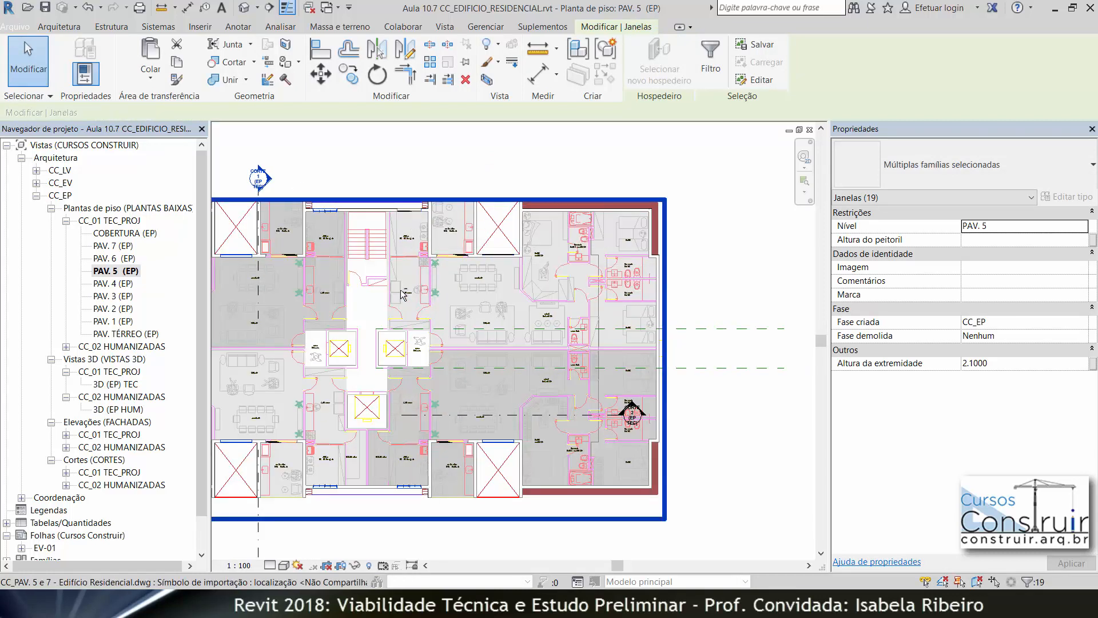
{"action": "left_click", "coordinate": [328, 211], "text": "shift"}
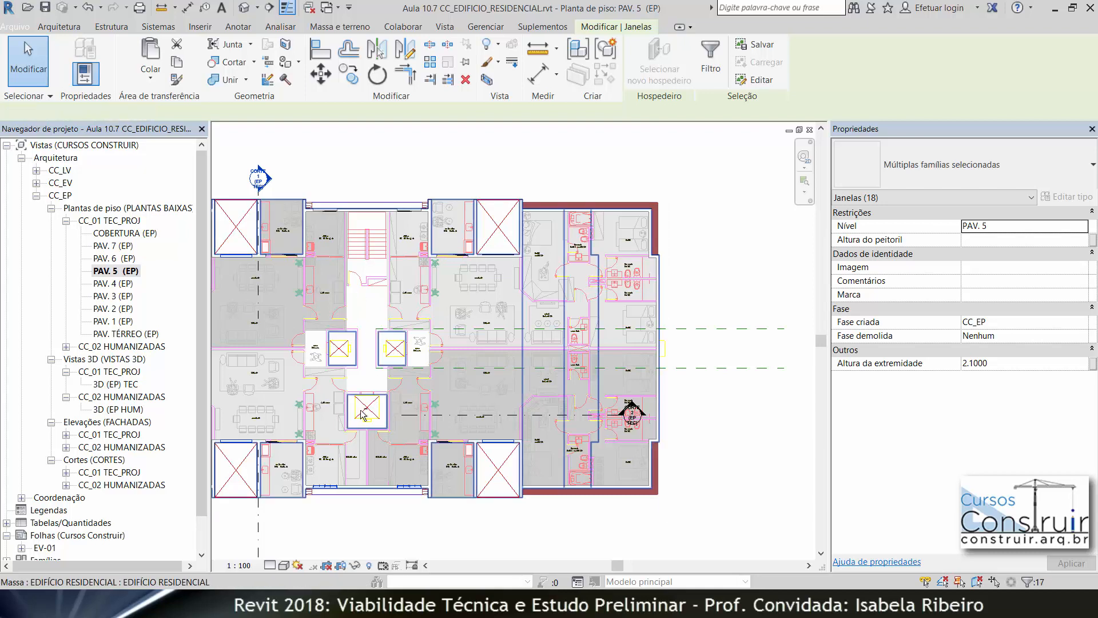
{"action": "left_click", "coordinate": [329, 487], "text": "shift"}
{"action": "left_click", "coordinate": [409, 488], "text": "shift"}
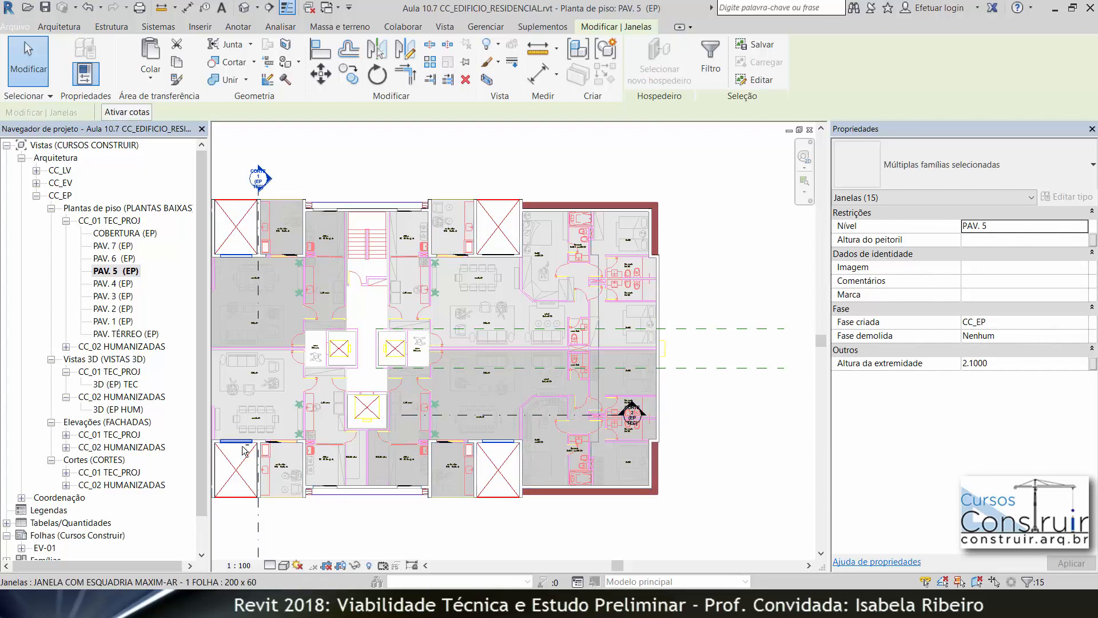
{"action": "left_click", "coordinate": [240, 432], "text": "shift"}
{"action": "left_click", "coordinate": [241, 258], "text": "shift"}
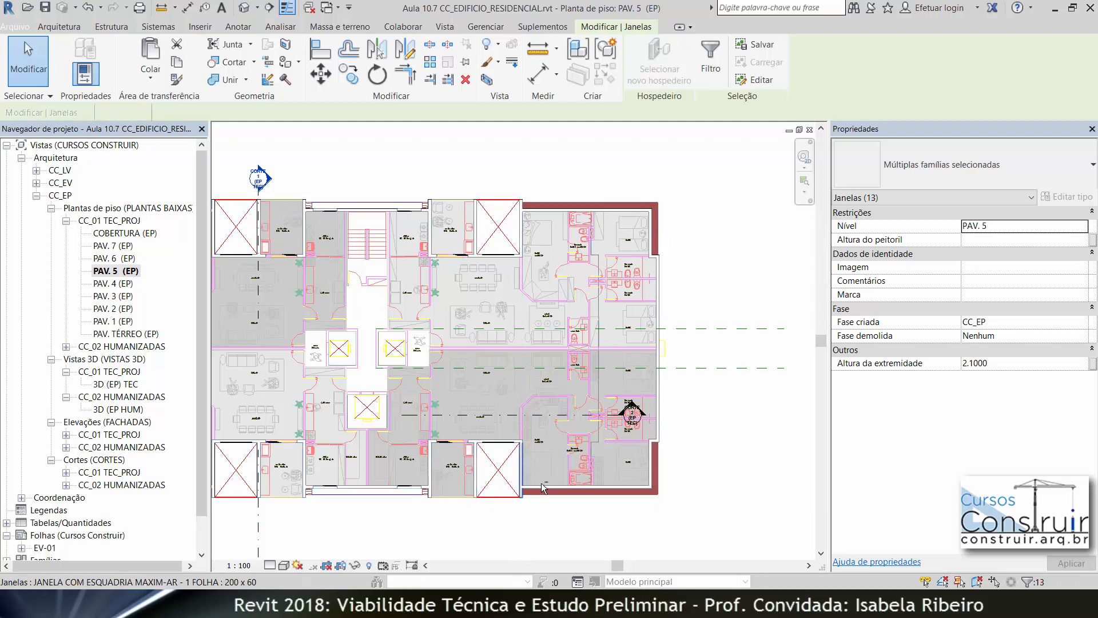
{"action": "left_click", "coordinate": [542, 486], "text": "shift"}
Mirror a copy of the selected PAV. 5 windows to the opposite end, drawing the axis along the wall between the two pantries (DESPENSA).
{"action": "scroll", "coordinate": [549, 521], "scroll_direction": "down", "scroll_amount": 2}
{"action": "middle_click_drag", "start_coordinate": [535, 512], "coordinate": [645, 453]}
{"action": "left_click", "coordinate": [404, 51]}
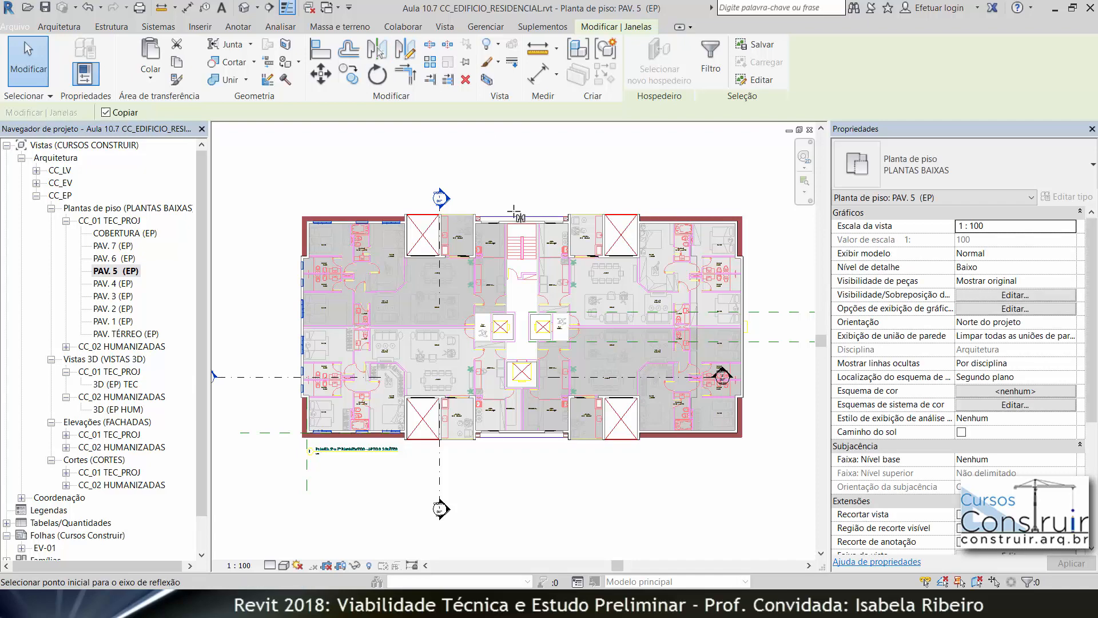
{"action": "scroll", "coordinate": [515, 424], "scroll_direction": "up", "scroll_amount": 3}
{"action": "scroll", "coordinate": [528, 401], "scroll_direction": "up", "scroll_amount": 3}
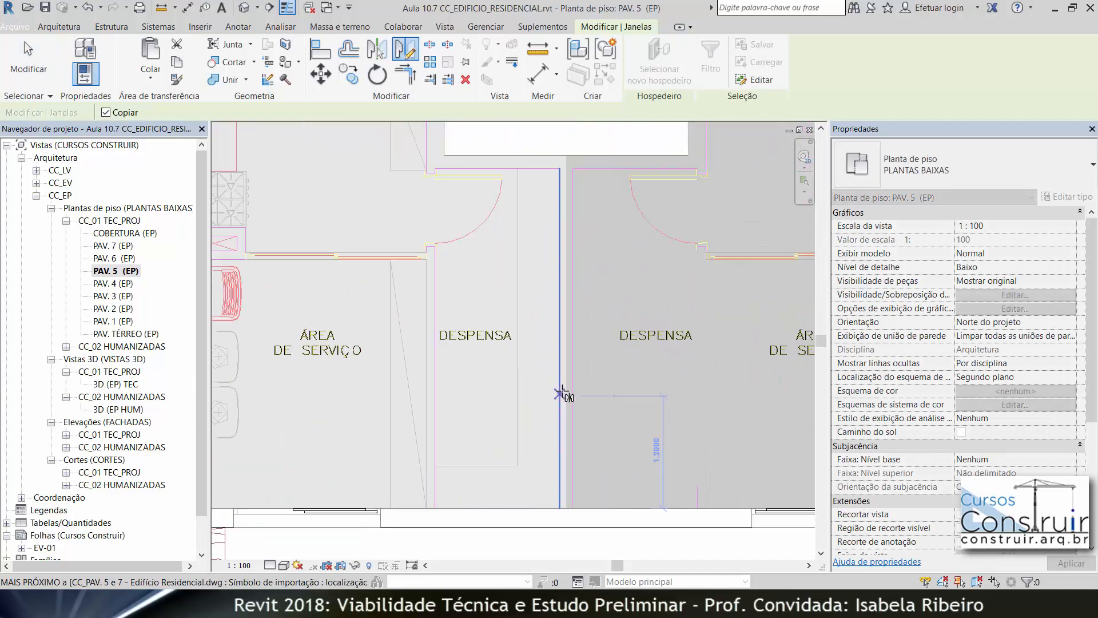
{"action": "left_click", "coordinate": [541, 393]}
{"action": "left_click", "coordinate": [564, 548]}
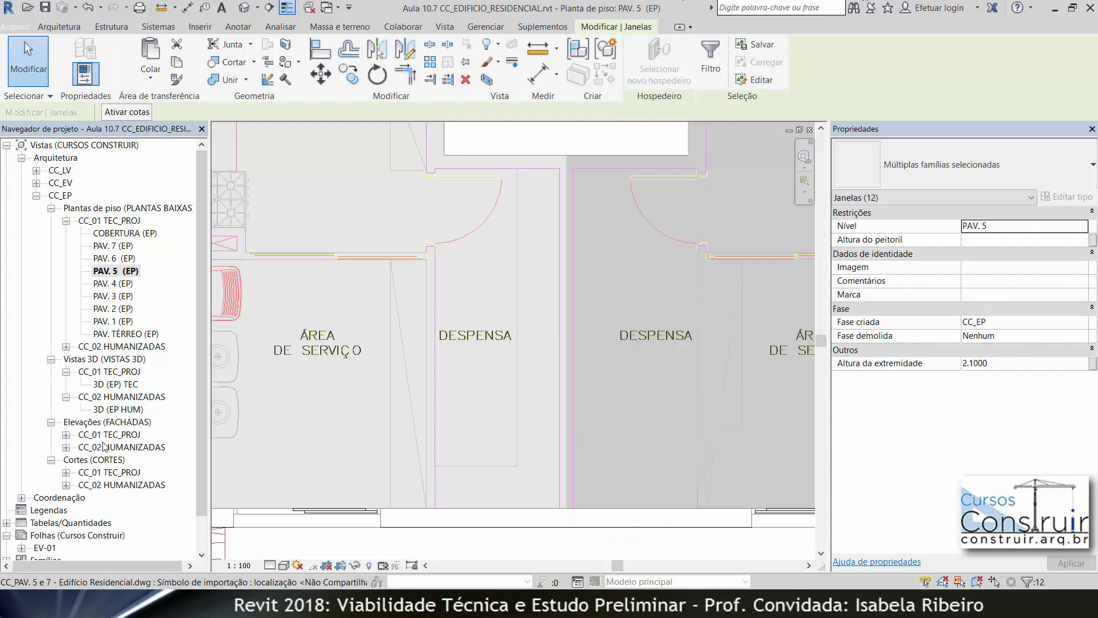
In the 3D (EP HUM) view, paste the mirrored windows aligned to levels PAV. 6 and PAV. 7.
{"action": "double_click", "coordinate": [115, 409]}
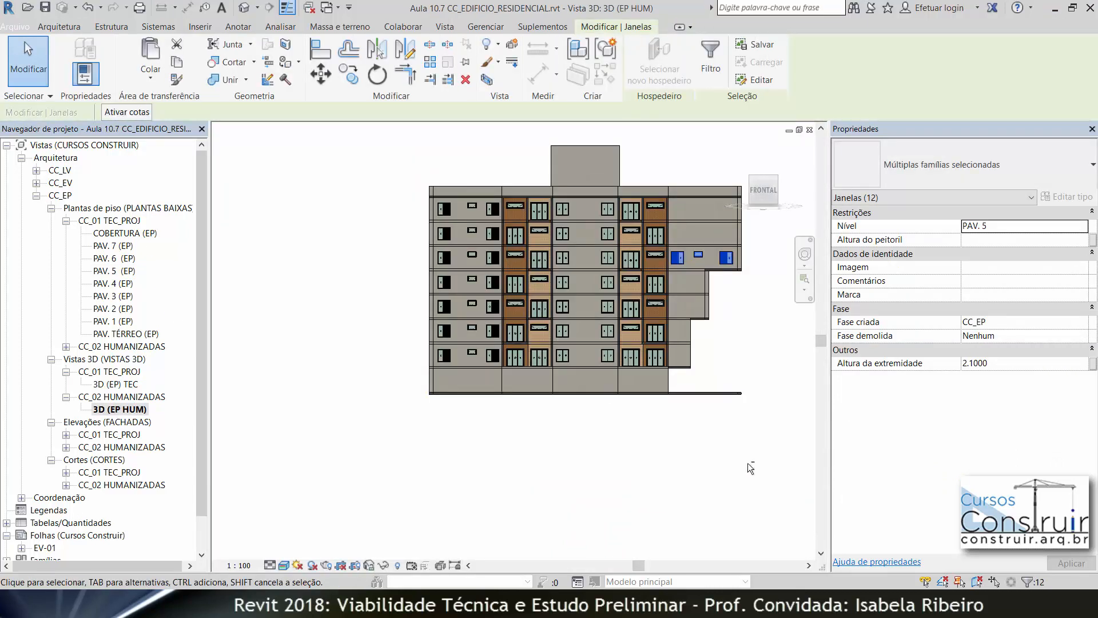
{"action": "middle_click_drag", "start_coordinate": [749, 467], "coordinate": [242, 531], "text": "shift"}
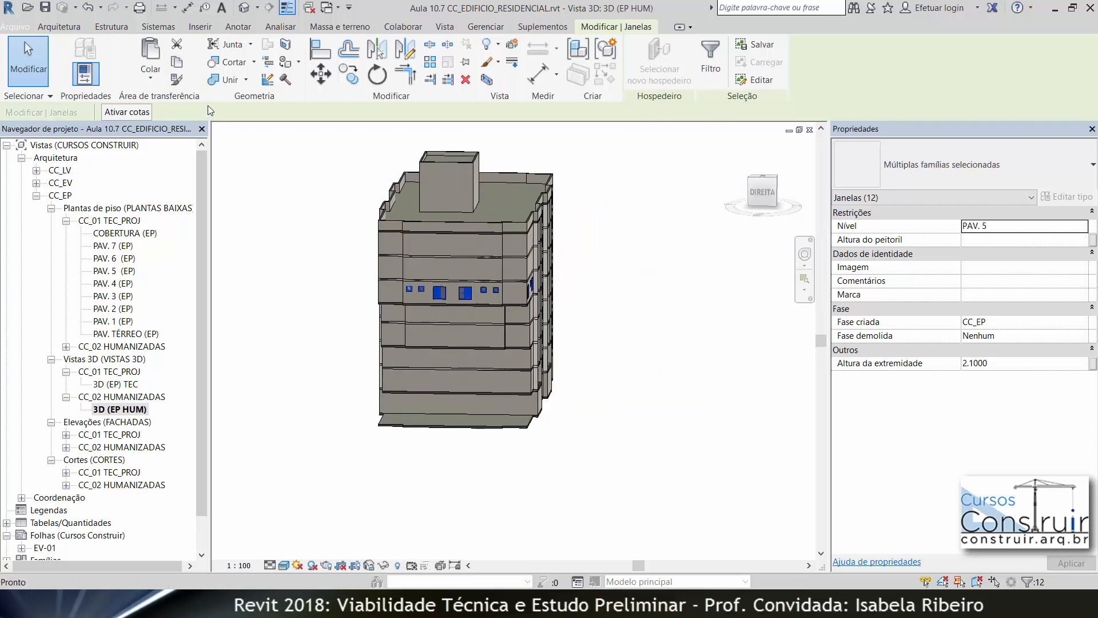
{"action": "left_click", "coordinate": [150, 85]}
{"action": "left_click", "coordinate": [155, 127]}
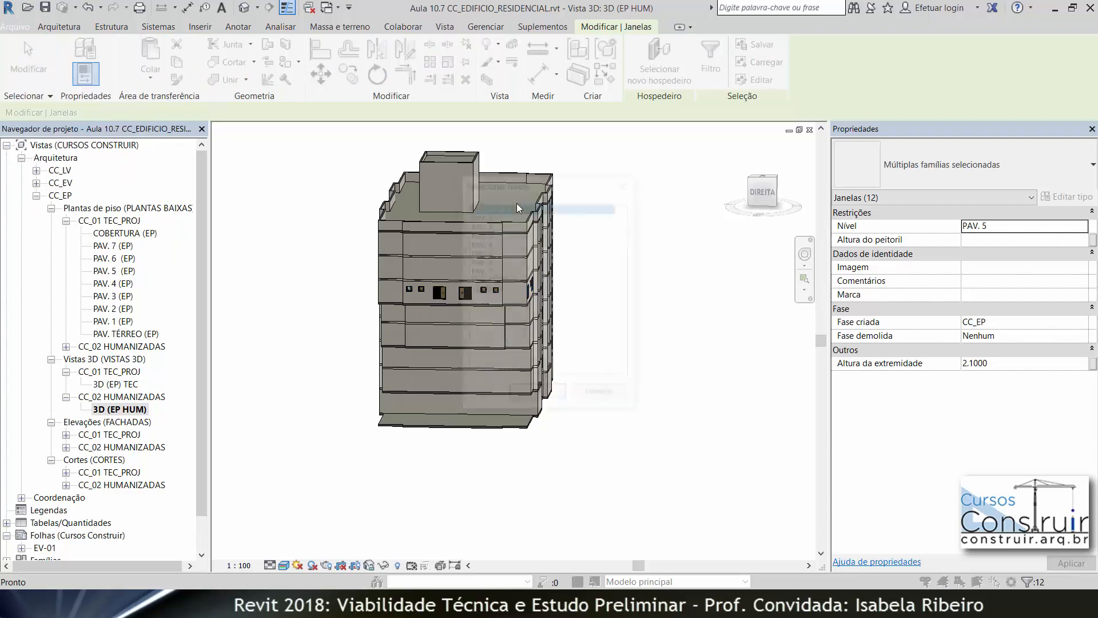
{"action": "left_click", "coordinate": [487, 262]}
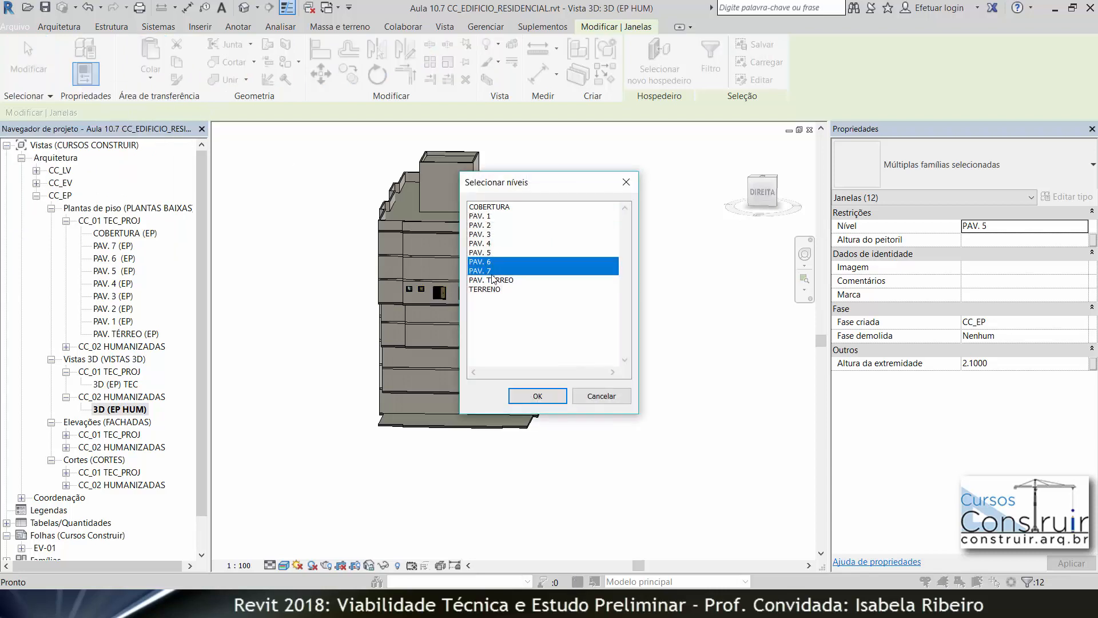
{"action": "left_click", "coordinate": [537, 395]}
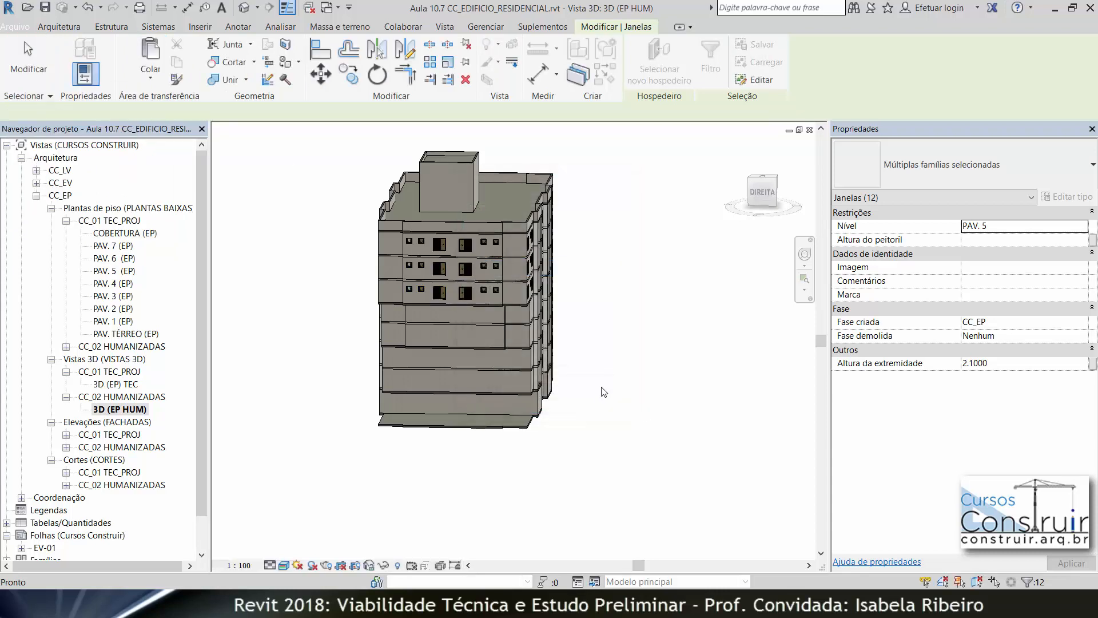
{"action": "left_click", "coordinate": [594, 386]}
Orbit the 3D building model to inspect the pasted windows on the front and stepped-end façades.
{"action": "middle_click_drag", "start_coordinate": [410, 506], "coordinate": [659, 497], "text": "shift"}
{"action": "middle_click_drag", "start_coordinate": [659, 496], "coordinate": [752, 495]}
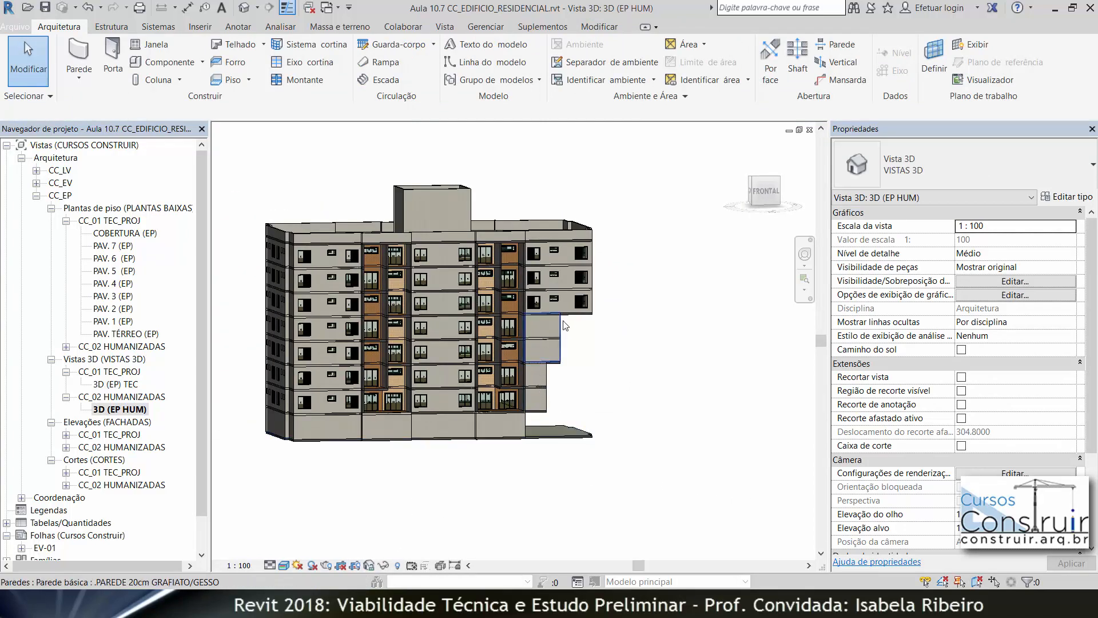
{"action": "middle_click_drag", "start_coordinate": [540, 377], "coordinate": [481, 441], "text": "shift"}
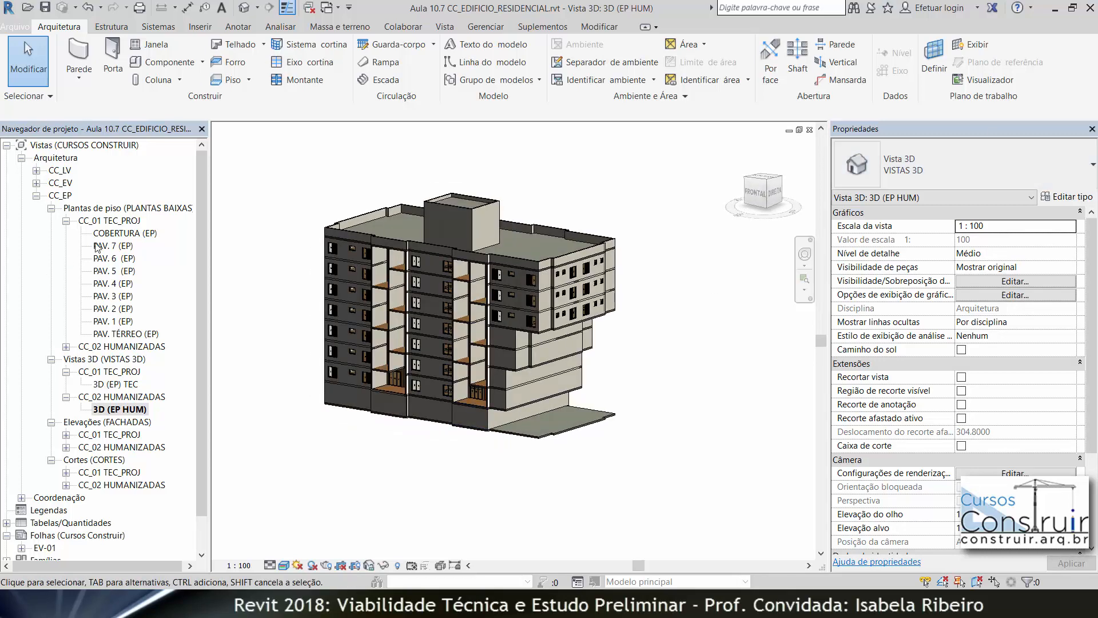
Open the PAV. 1 (EP) floor plan and examine the two suite bathrooms (BANHO SUÍTE) at the eastern end.
{"action": "double_click", "coordinate": [130, 321]}
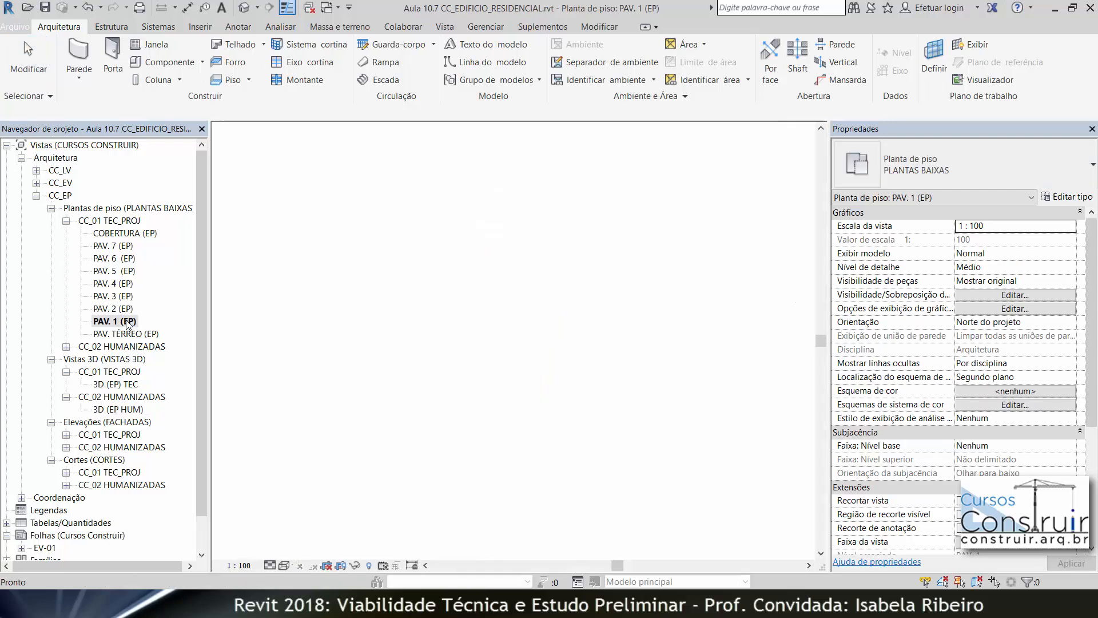
{"action": "scroll", "coordinate": [681, 478], "scroll_direction": "up", "scroll_amount": 2}
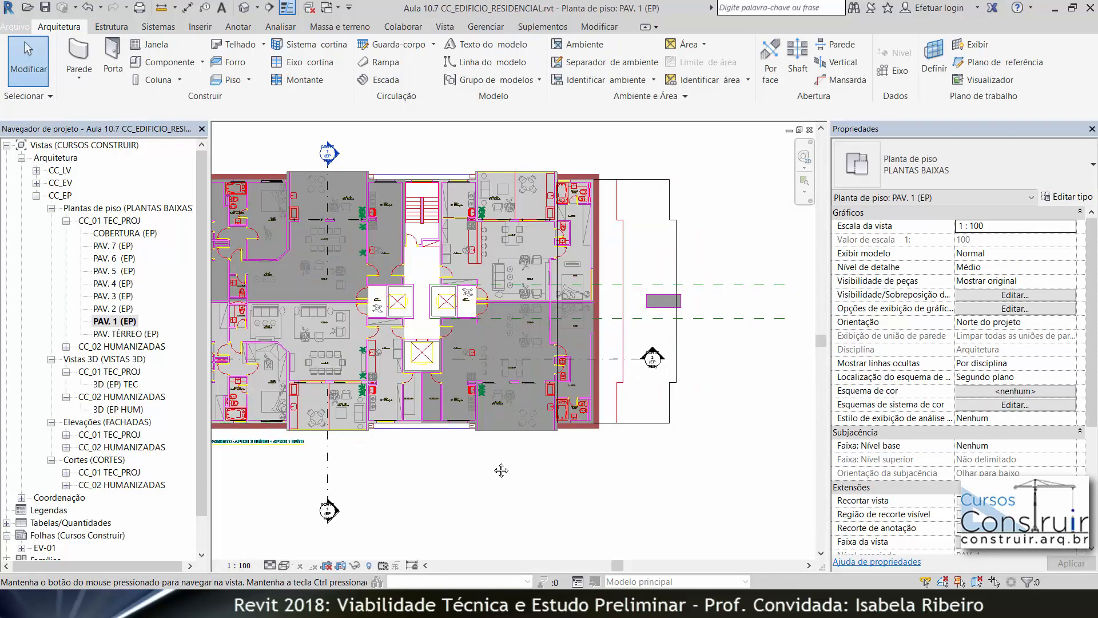
{"action": "scroll", "coordinate": [537, 444], "scroll_direction": "up", "scroll_amount": 3}
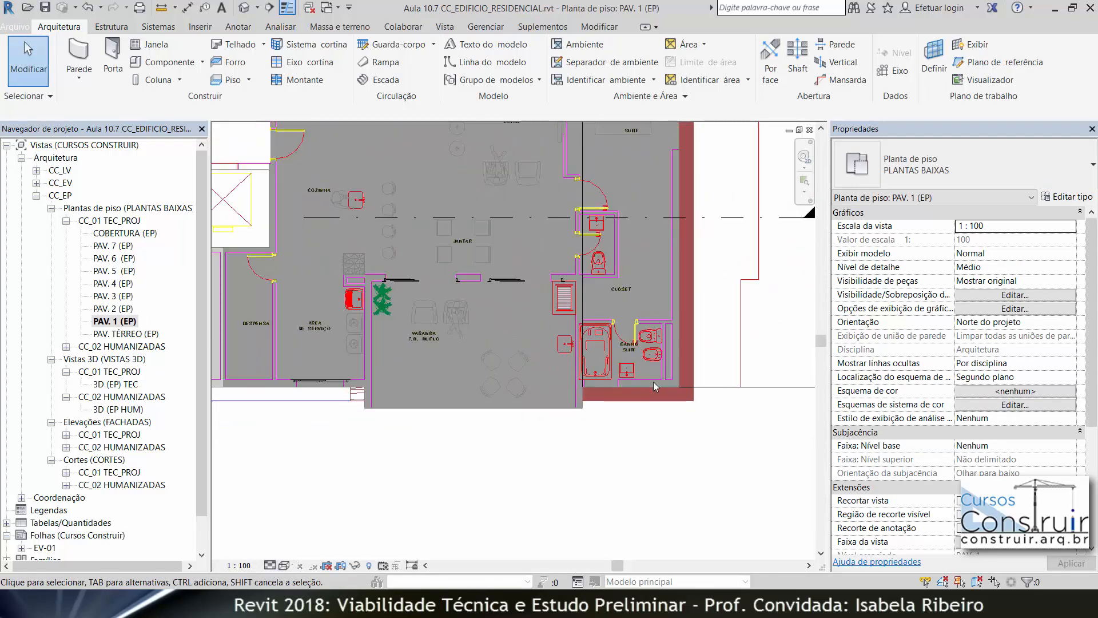
{"action": "scroll", "coordinate": [637, 389], "scroll_direction": "up", "scroll_amount": 5}
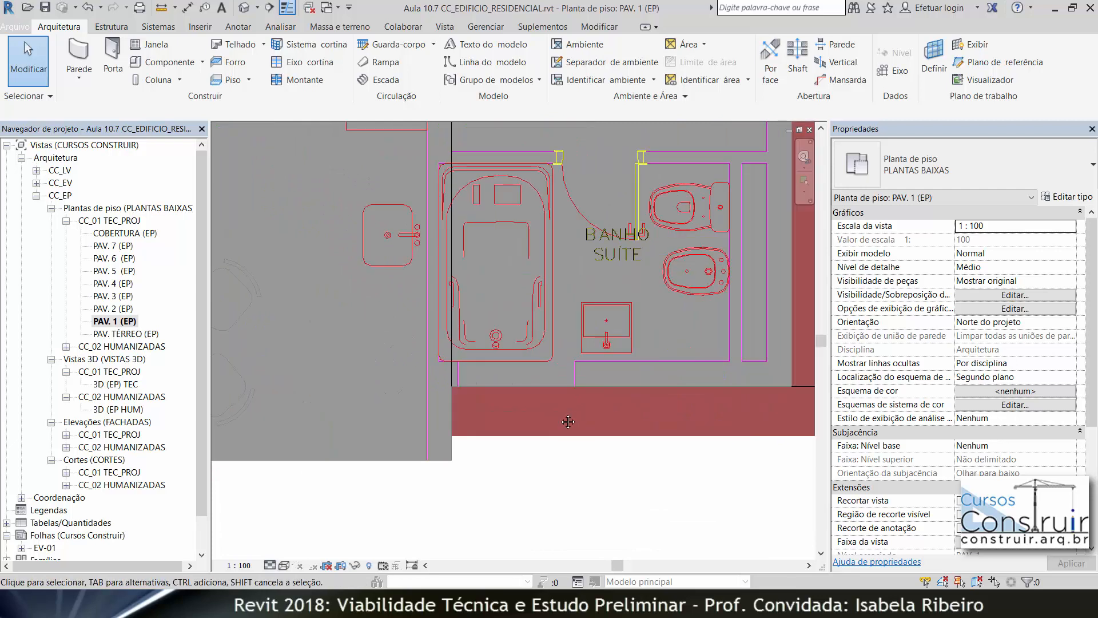
{"action": "middle_click_drag", "start_coordinate": [568, 421], "coordinate": [505, 455]}
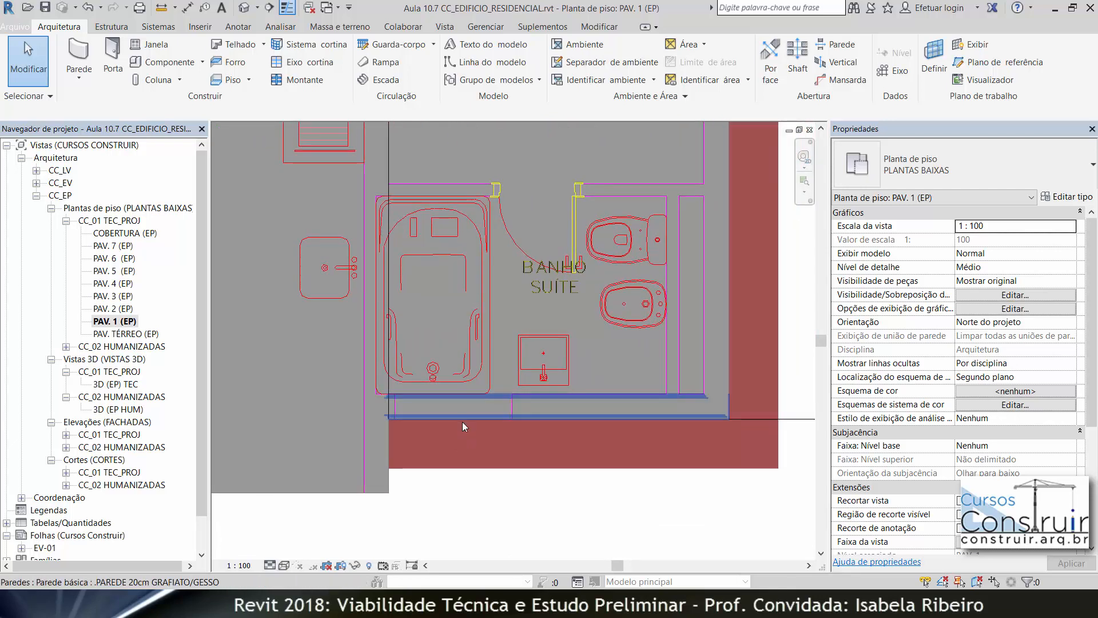
{"action": "scroll", "coordinate": [513, 397], "scroll_direction": "down", "scroll_amount": 6}
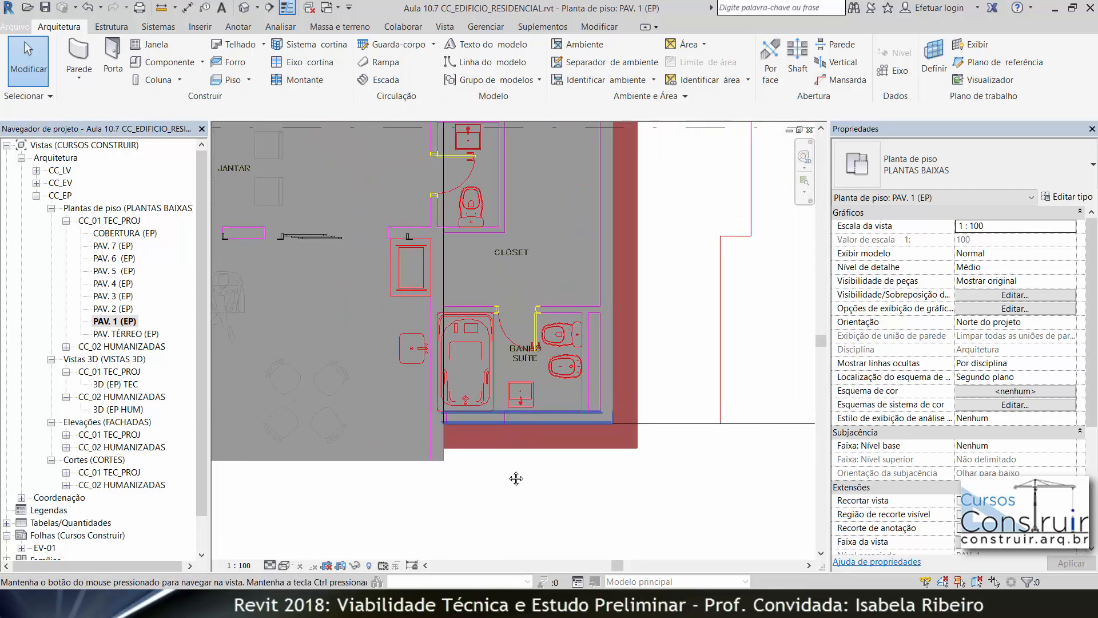
{"action": "middle_click_drag", "start_coordinate": [634, 307], "coordinate": [569, 587]}
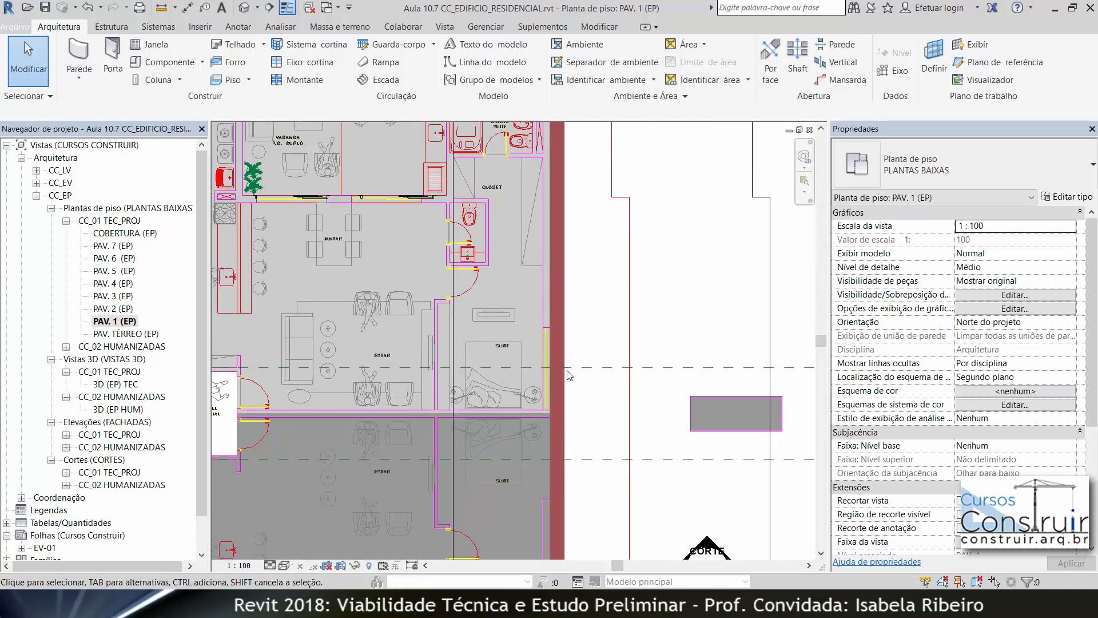
{"action": "scroll", "coordinate": [569, 341], "scroll_direction": "down", "scroll_amount": 3}
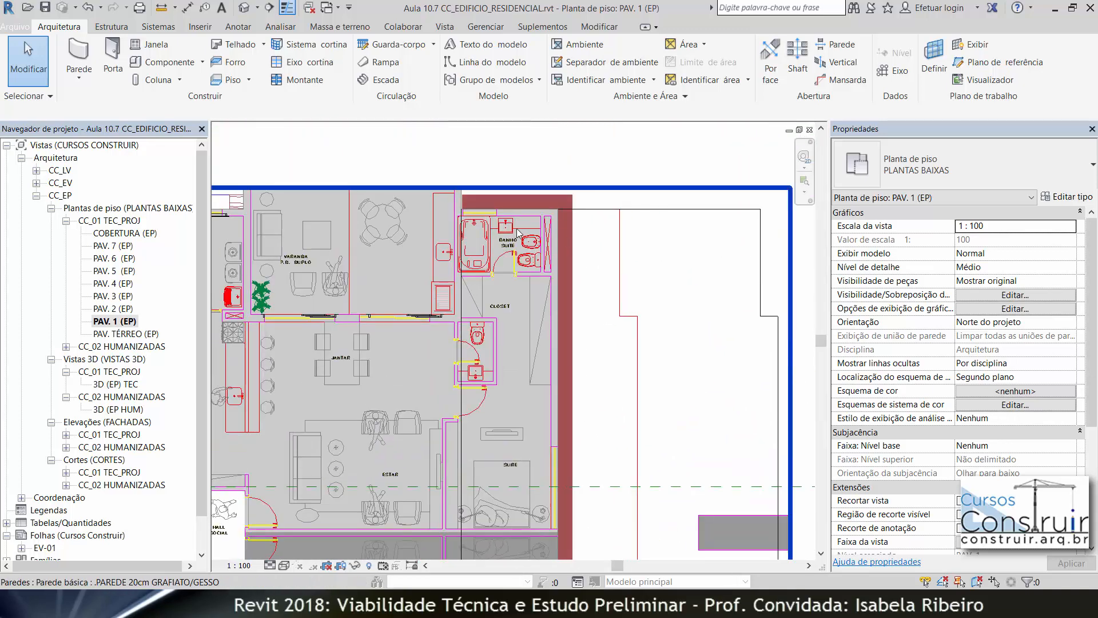
{"action": "scroll", "coordinate": [488, 225], "scroll_direction": "up", "scroll_amount": 5}
{"action": "scroll", "coordinate": [488, 224], "scroll_direction": "up", "scroll_amount": 2}
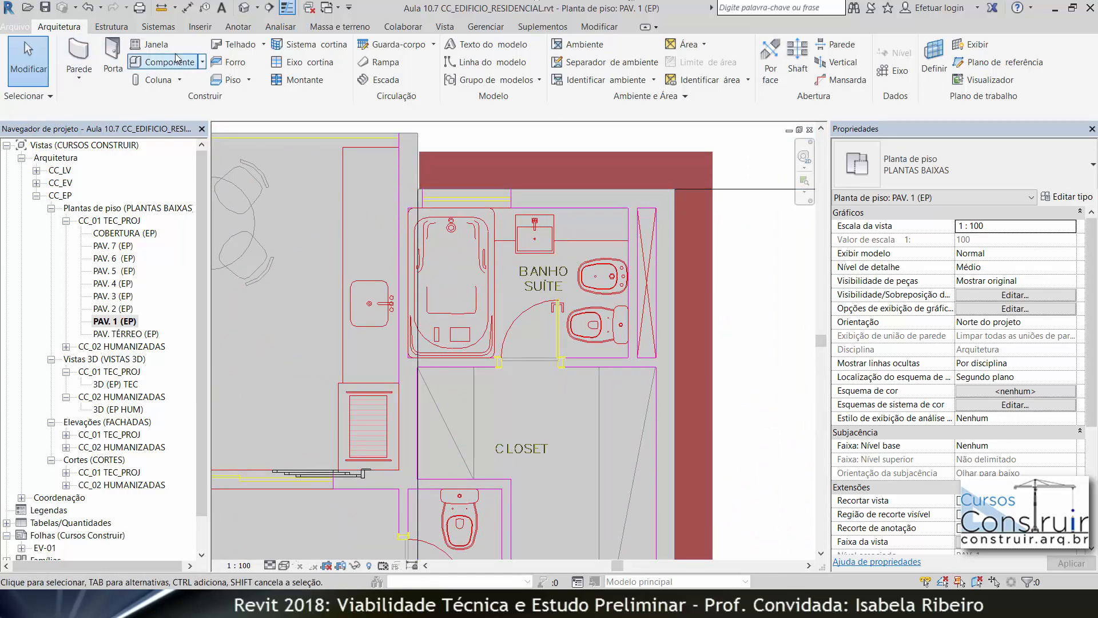
Place a JANELA COM ESQUADRIA MAXIM-AR - 1 FOLHA 100 x 60 window in the outer wall of the northern suite bathroom on PAV. 1.
{"action": "left_click", "coordinate": [155, 44]}
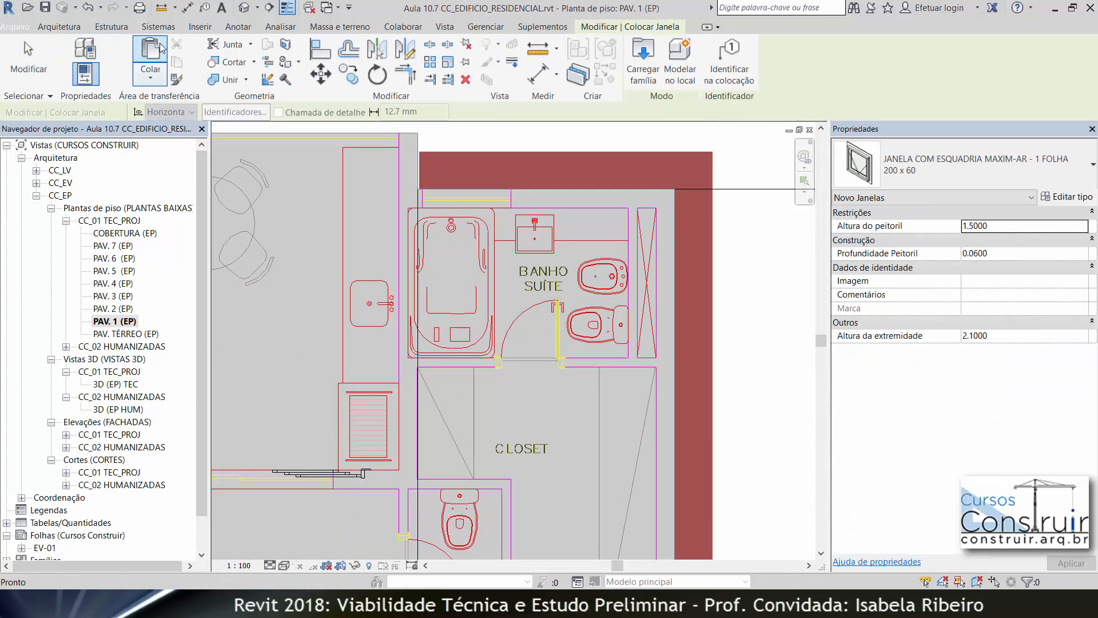
{"action": "left_click", "coordinate": [956, 167]}
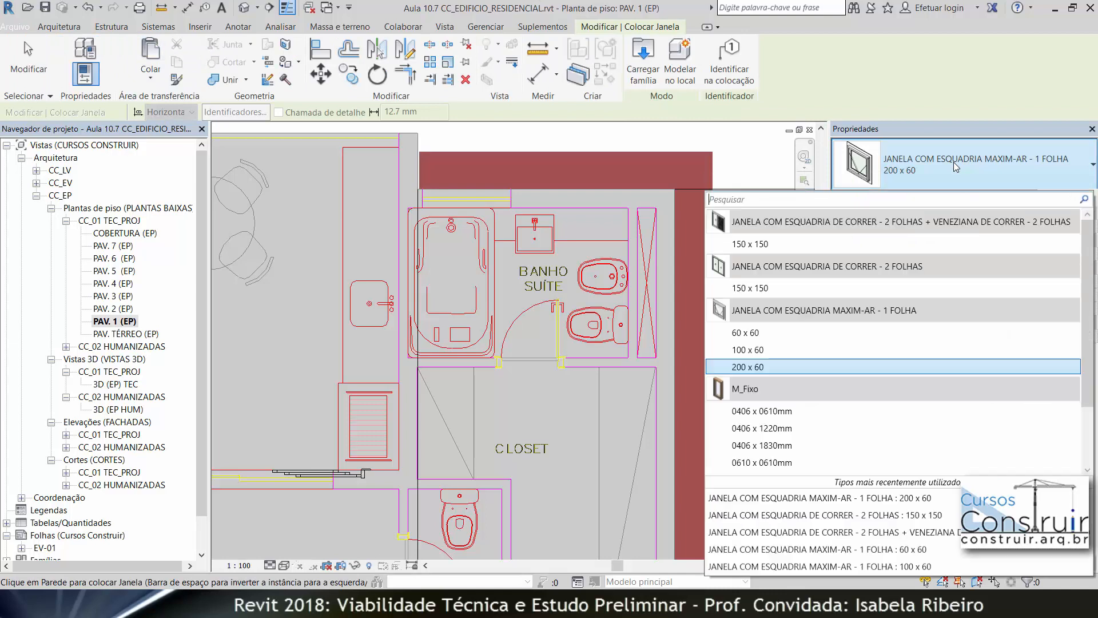
{"action": "left_click", "coordinate": [750, 349]}
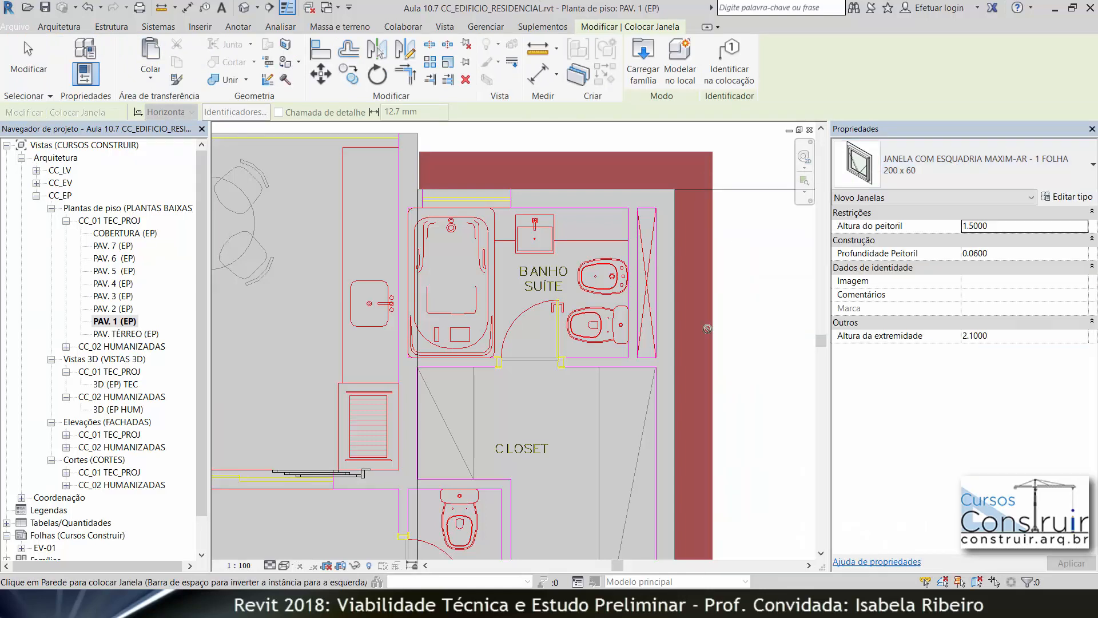
{"action": "left_click", "coordinate": [482, 196]}
Place another MAXIM-AR 100 x 60 window in the outer wall of the southern suite bathroom, beside the bathtub and washbasin.
{"action": "scroll", "coordinate": [537, 286], "scroll_direction": "down", "scroll_amount": 2}
{"action": "middle_click_drag", "start_coordinate": [533, 400], "coordinate": [557, 142]}
{"action": "scroll", "coordinate": [600, 358], "scroll_direction": "down", "scroll_amount": 2}
{"action": "middle_click_drag", "start_coordinate": [582, 356], "coordinate": [546, 79]}
{"action": "scroll", "coordinate": [532, 370], "scroll_direction": "up", "scroll_amount": 9}
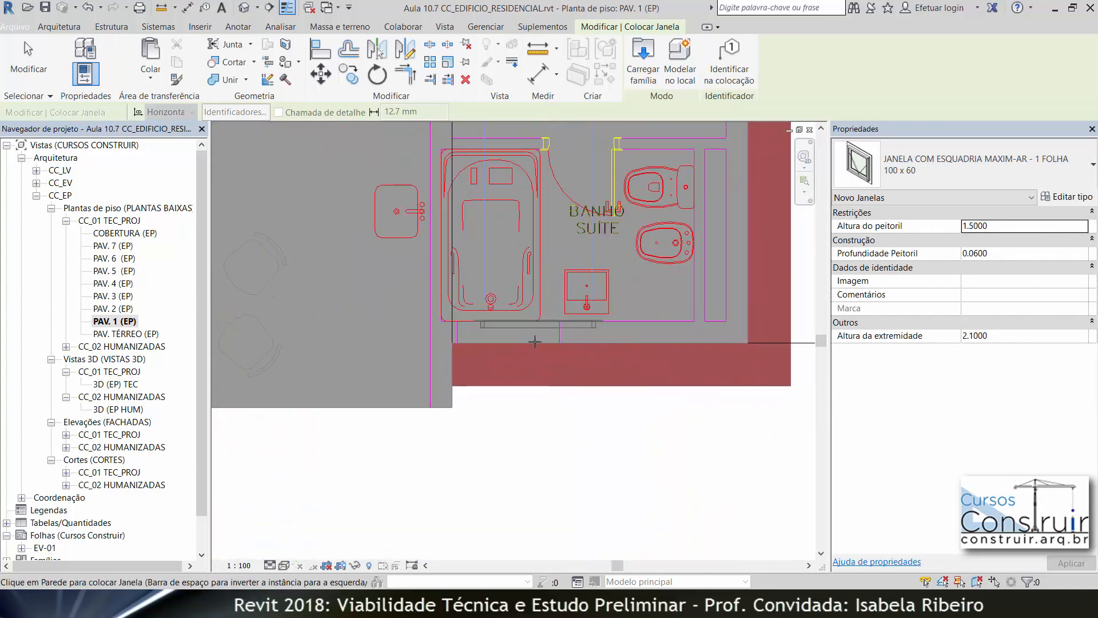
{"action": "middle_click_drag", "start_coordinate": [540, 336], "coordinate": [538, 419]}
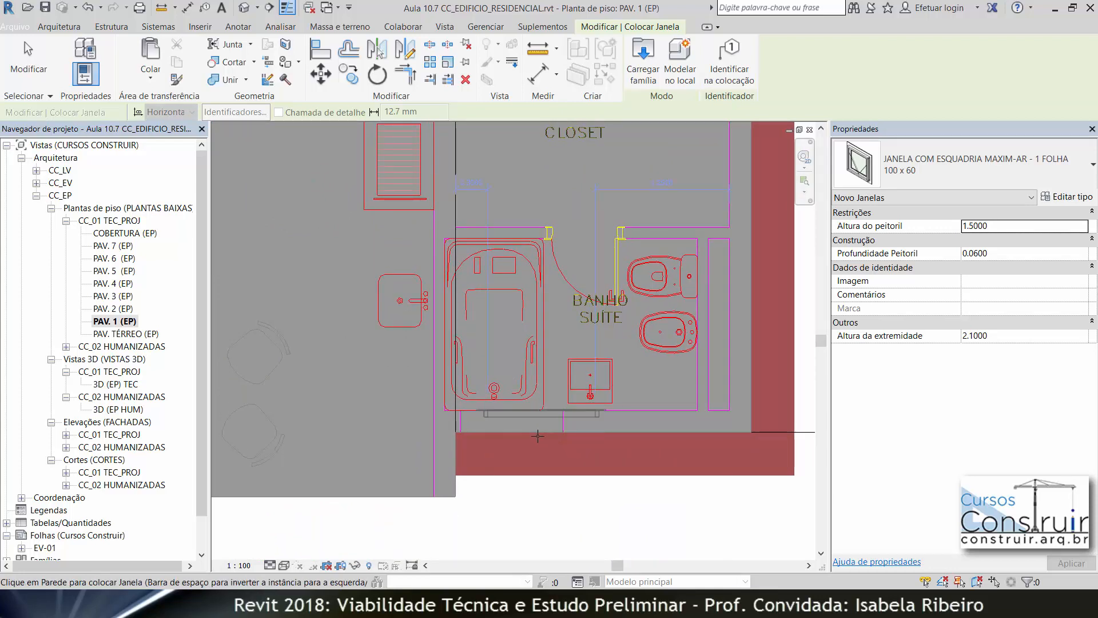
{"action": "left_click", "coordinate": [535, 434]}
Place a JANELA COM ESQUADRIA DE CORRER - 2 FOLHAS + VENEZIANA 150 x 150 window in the northern suite's east wall and finish placing windows.
{"action": "scroll", "coordinate": [692, 366], "scroll_direction": "down", "scroll_amount": 3}
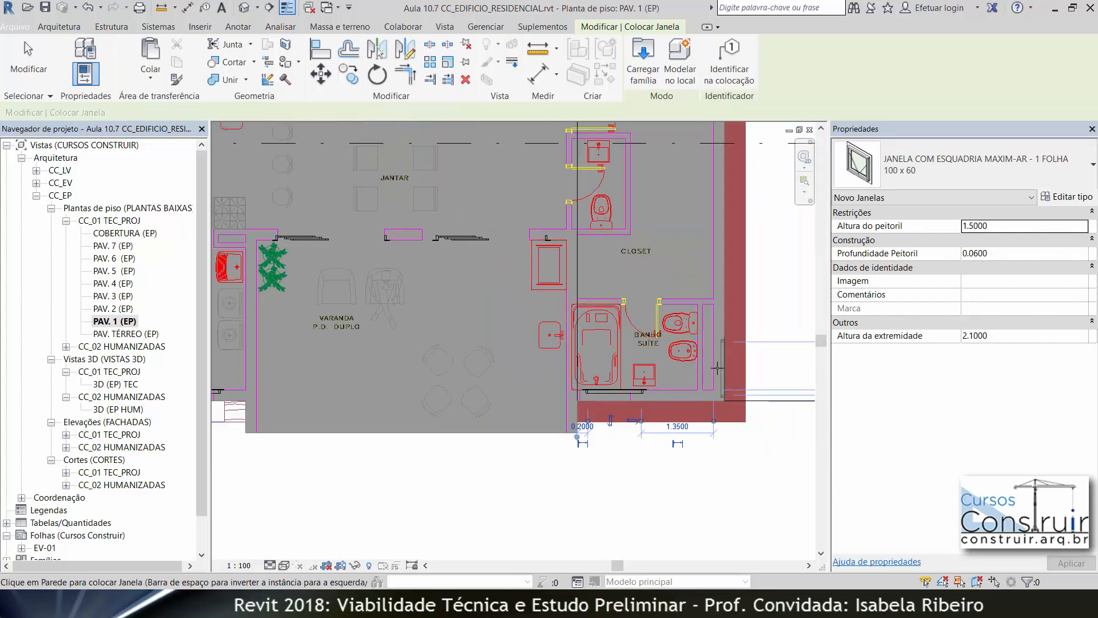
{"action": "middle_click_drag", "start_coordinate": [737, 134], "coordinate": [649, 382]}
{"action": "middle_click_drag", "start_coordinate": [798, 232], "coordinate": [698, 416]}
{"action": "scroll", "coordinate": [713, 416], "scroll_direction": "down", "scroll_amount": 1}
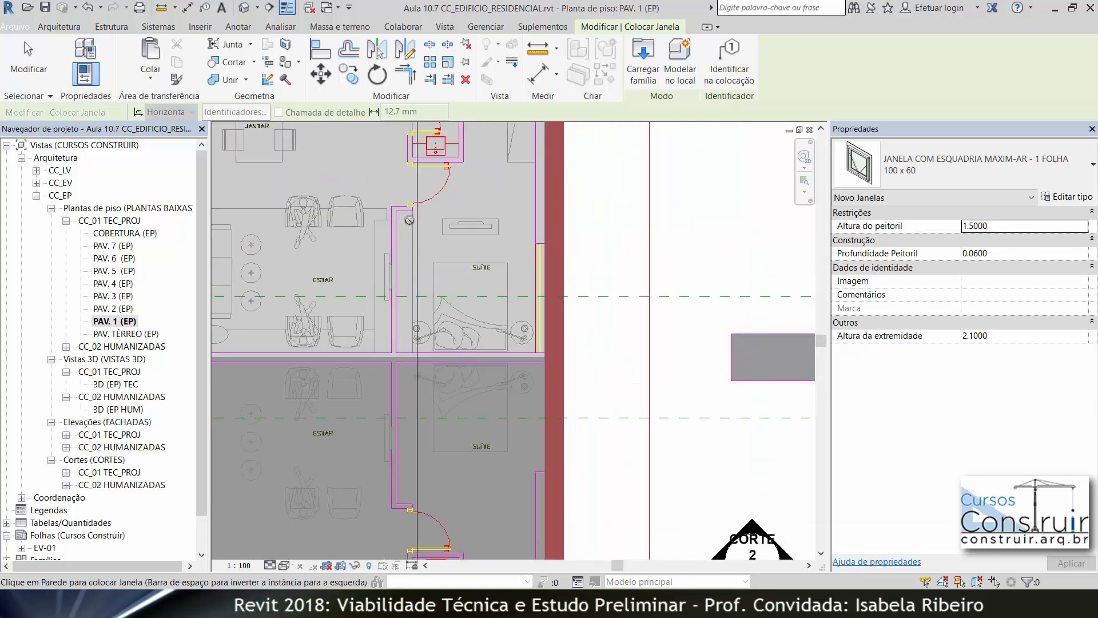
{"action": "scroll", "coordinate": [529, 335], "scroll_direction": "down", "scroll_amount": 2}
{"action": "middle_click_drag", "start_coordinate": [524, 320], "coordinate": [458, 486]}
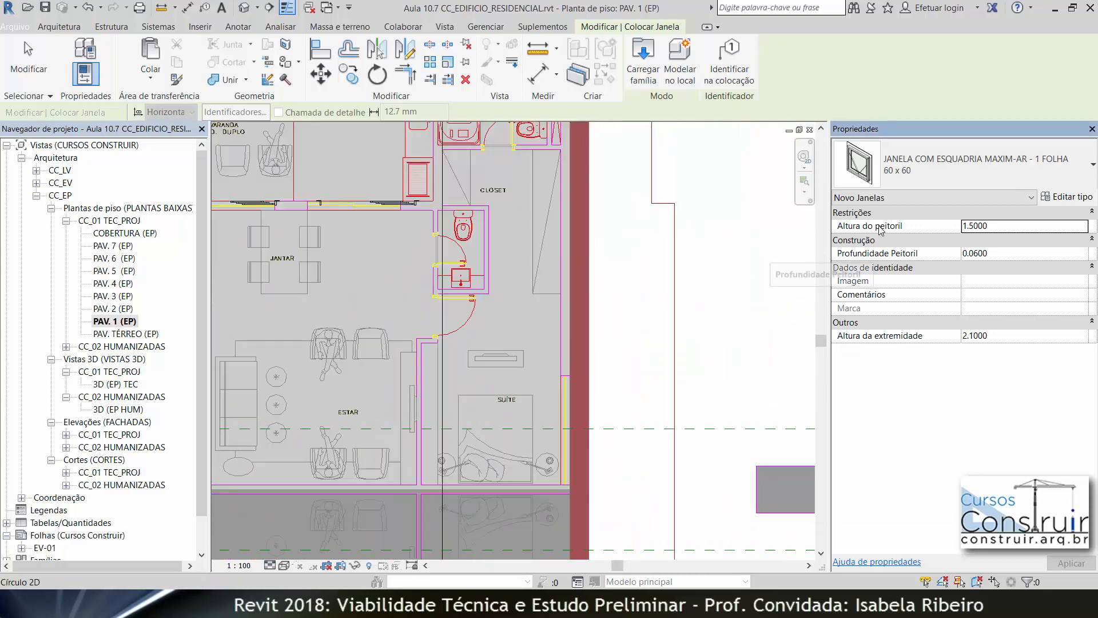
{"action": "left_click", "coordinate": [972, 165]}
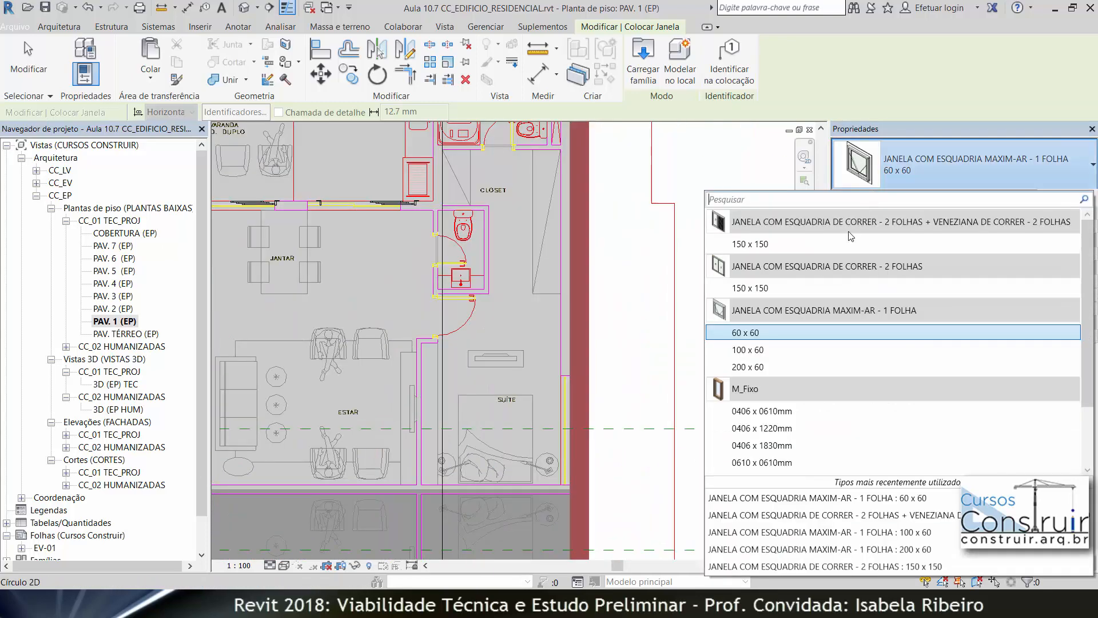
{"action": "left_click", "coordinate": [809, 241]}
{"action": "middle_click_drag", "start_coordinate": [564, 424], "coordinate": [540, 334]}
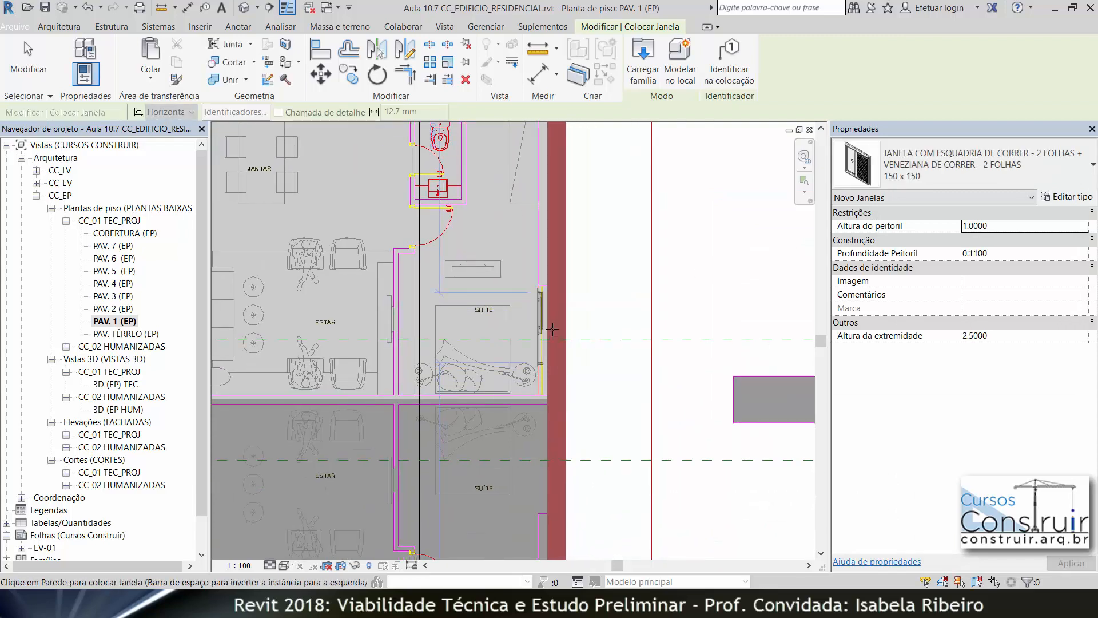
{"action": "left_click", "coordinate": [549, 328]}
{"action": "key", "text": "Escape"}
{"action": "key", "text": "Escape"}
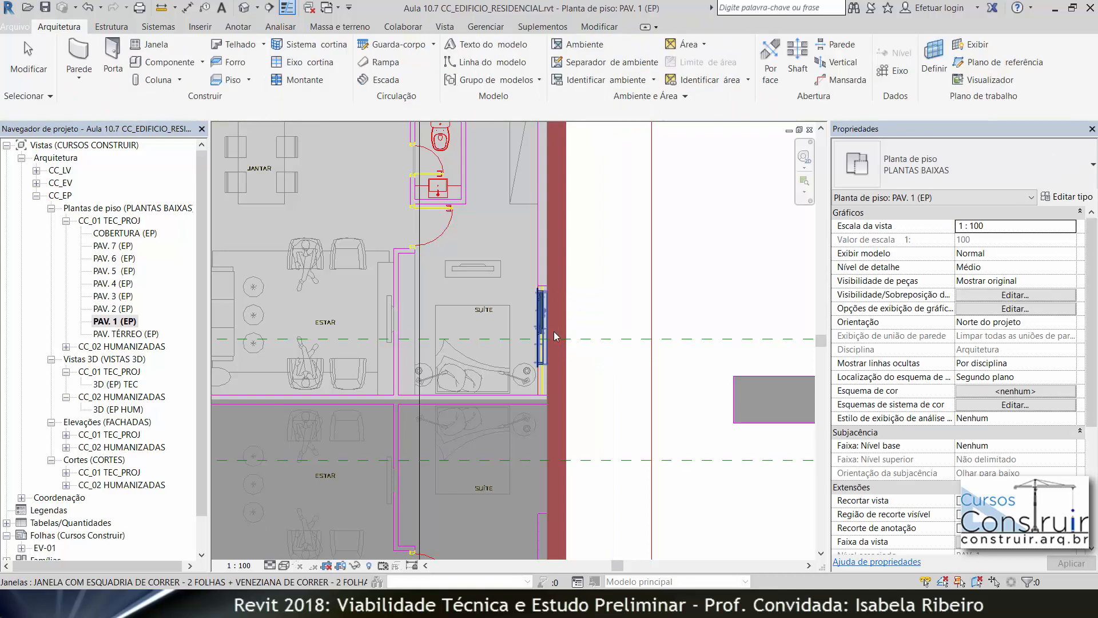
Measure the new PAV. 1 suite window's offset by moving its lower dimension reference to the face of the wall between the suites.
{"action": "left_click", "coordinate": [539, 331]}
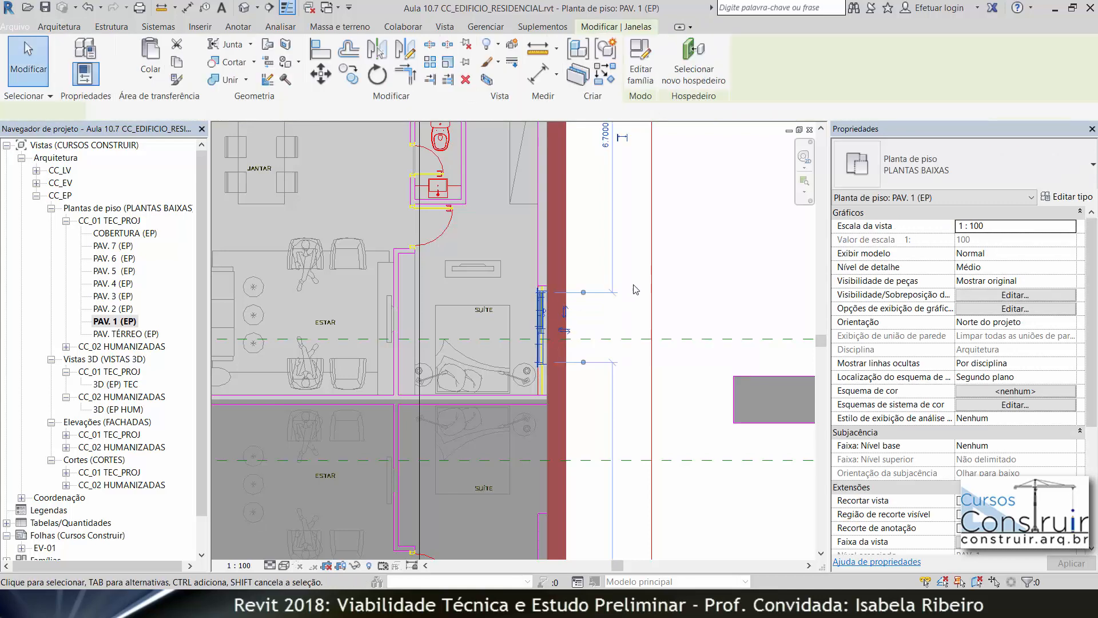
{"action": "scroll", "coordinate": [662, 321], "scroll_direction": "down", "scroll_amount": 1}
{"action": "scroll", "coordinate": [662, 320], "scroll_direction": "down", "scroll_amount": 2}
{"action": "middle_click_drag", "start_coordinate": [657, 321], "coordinate": [633, 215]}
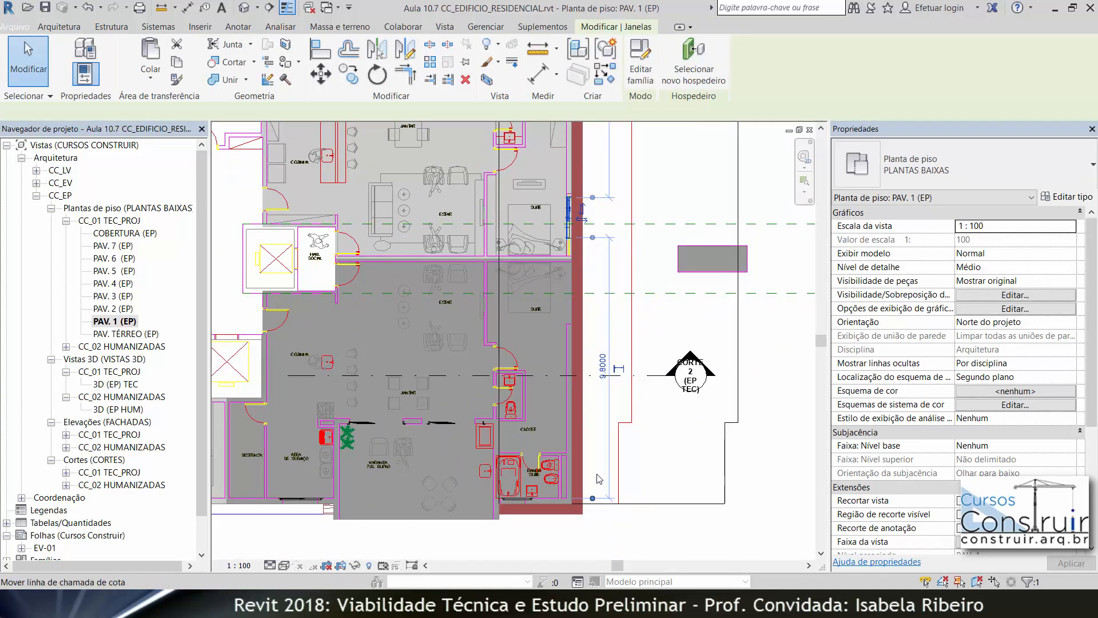
{"action": "left_click_drag", "start_coordinate": [591, 499], "coordinate": [538, 299]}
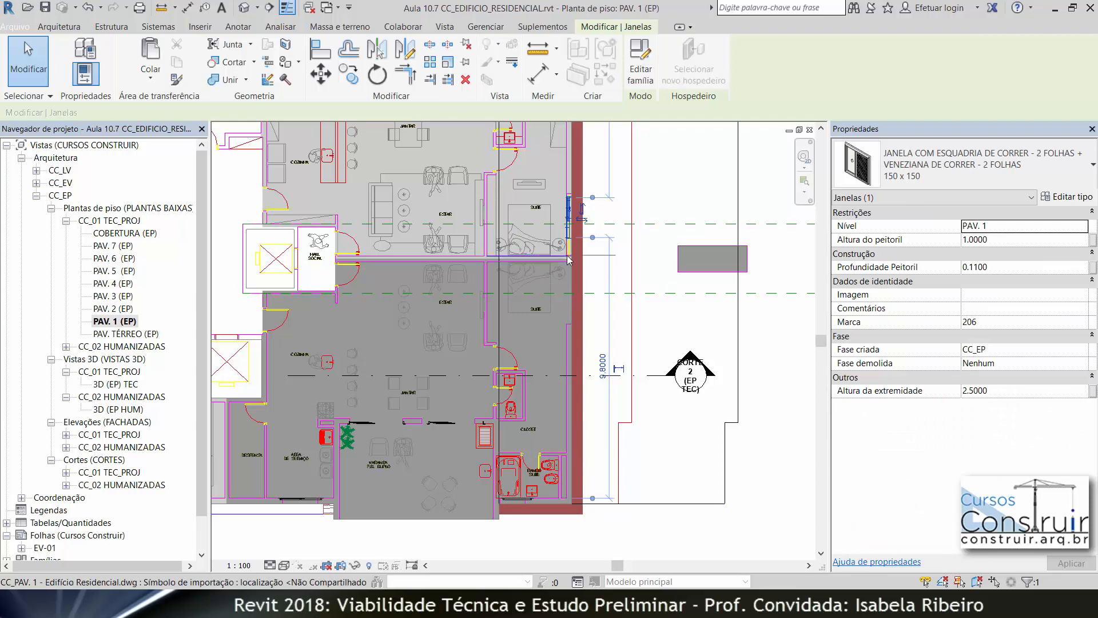
{"action": "scroll", "coordinate": [568, 260], "scroll_direction": "up", "scroll_amount": 5}
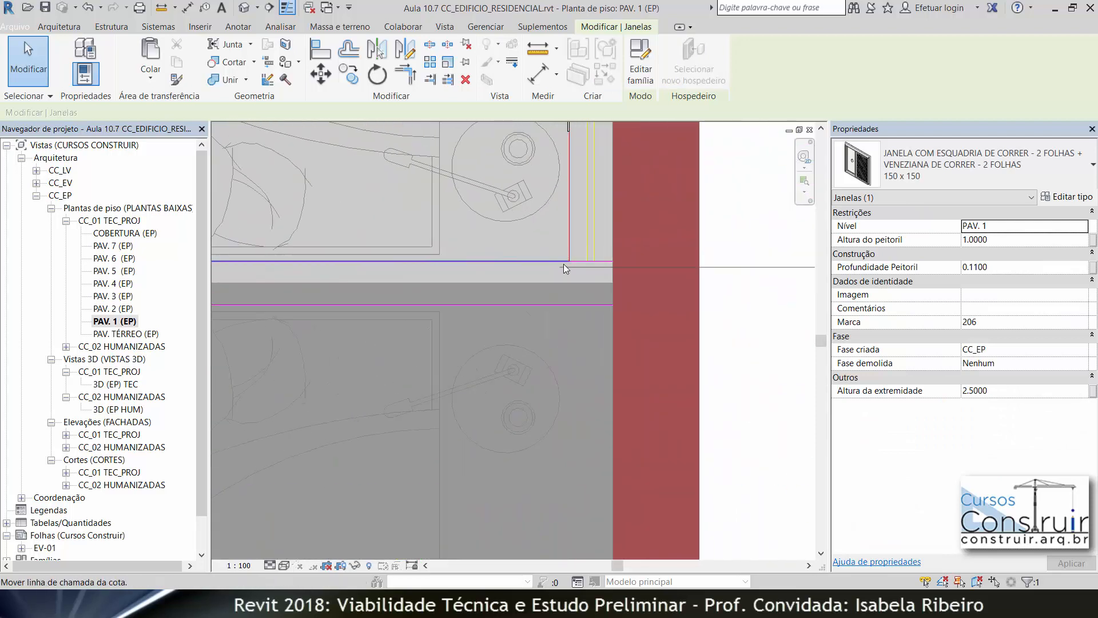
{"action": "mouse_move", "coordinate": [564, 264]}
{"action": "left_mouse_down"}
{"action": "mouse_move", "coordinate": [573, 262]}
{"action": "mouse_move", "coordinate": [561, 261]}
{"action": "left_mouse_up"}
{"action": "scroll", "coordinate": [675, 308], "scroll_direction": "down", "scroll_amount": 3}
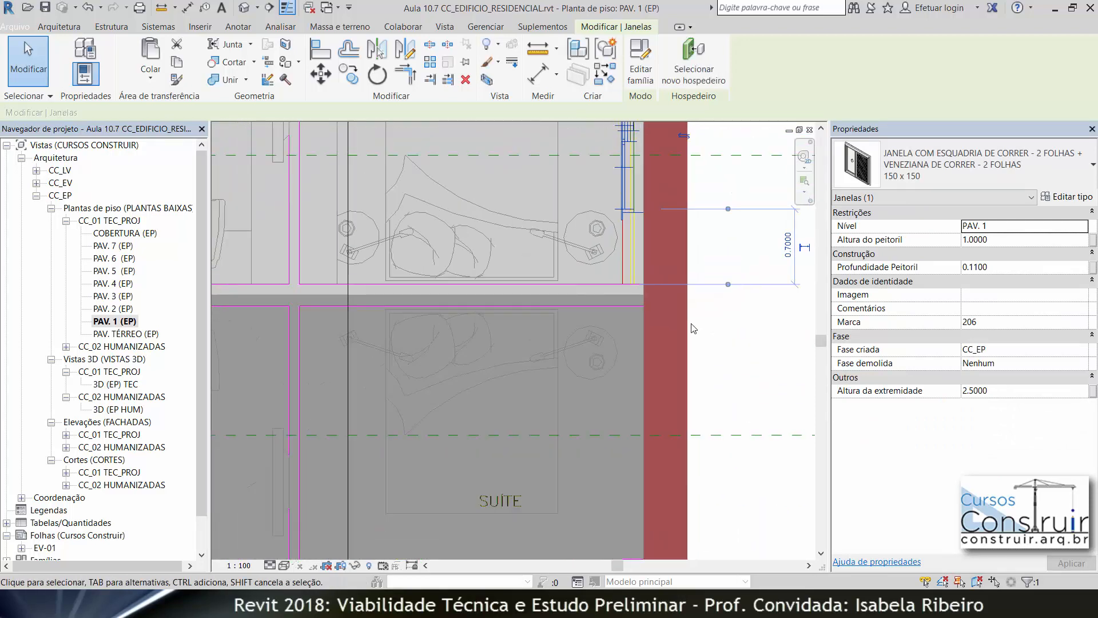
{"action": "middle_click_drag", "start_coordinate": [691, 324], "coordinate": [574, 412]}
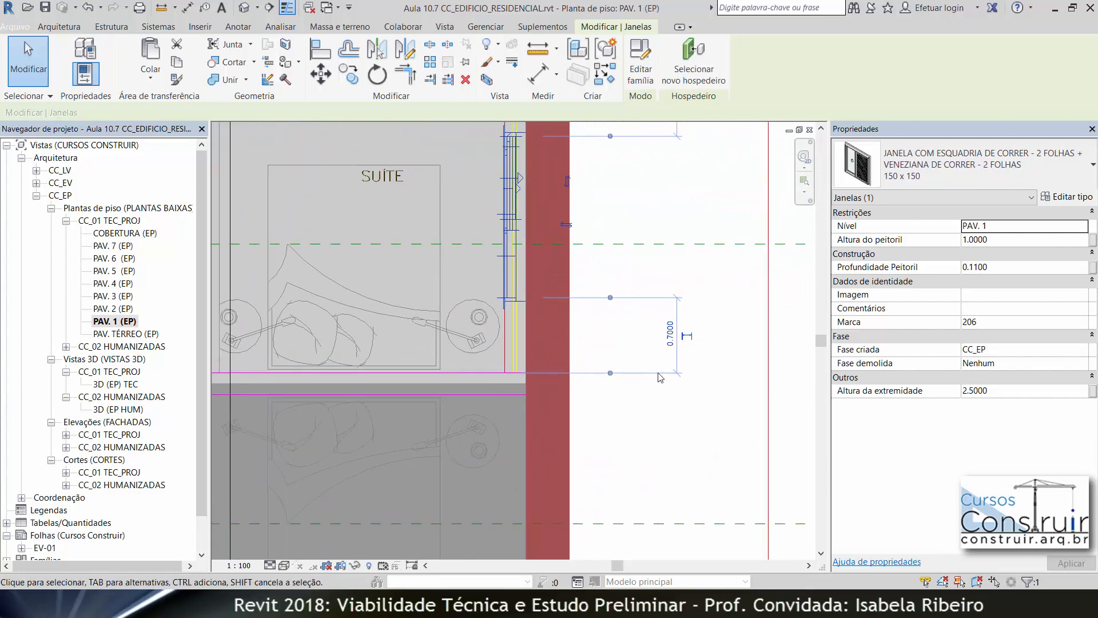
{"action": "middle_click_drag", "start_coordinate": [661, 378], "coordinate": [660, 406]}
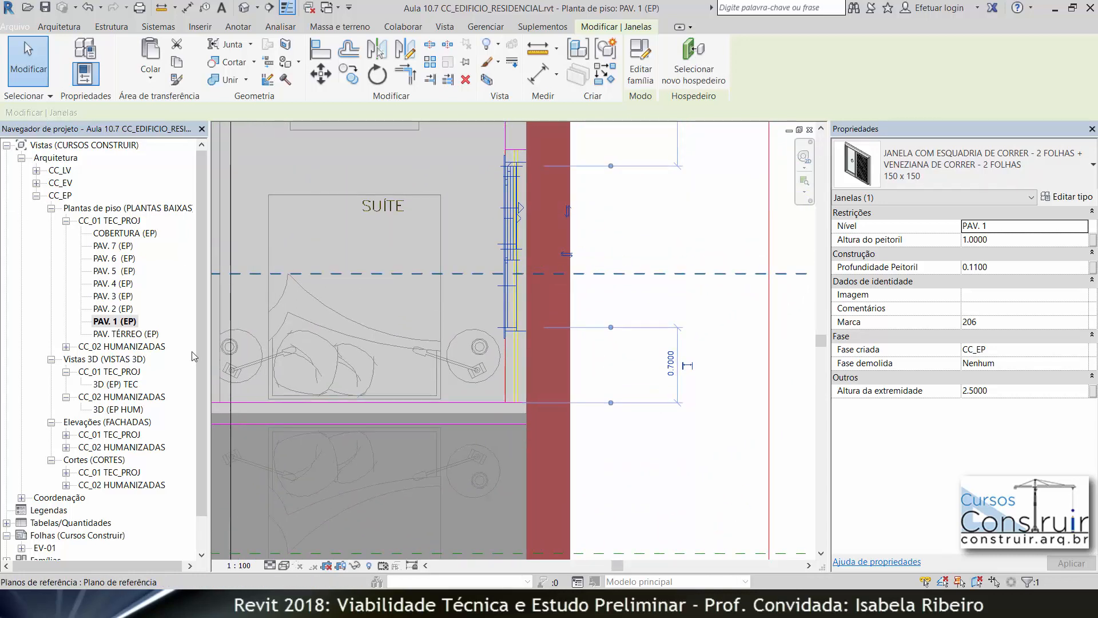
On PAV. 5 (EP), measure the matching suite window's offset from the wall between the suites, and return to the PAV. 1 (EP) plan.
{"action": "double_click", "coordinate": [123, 270]}
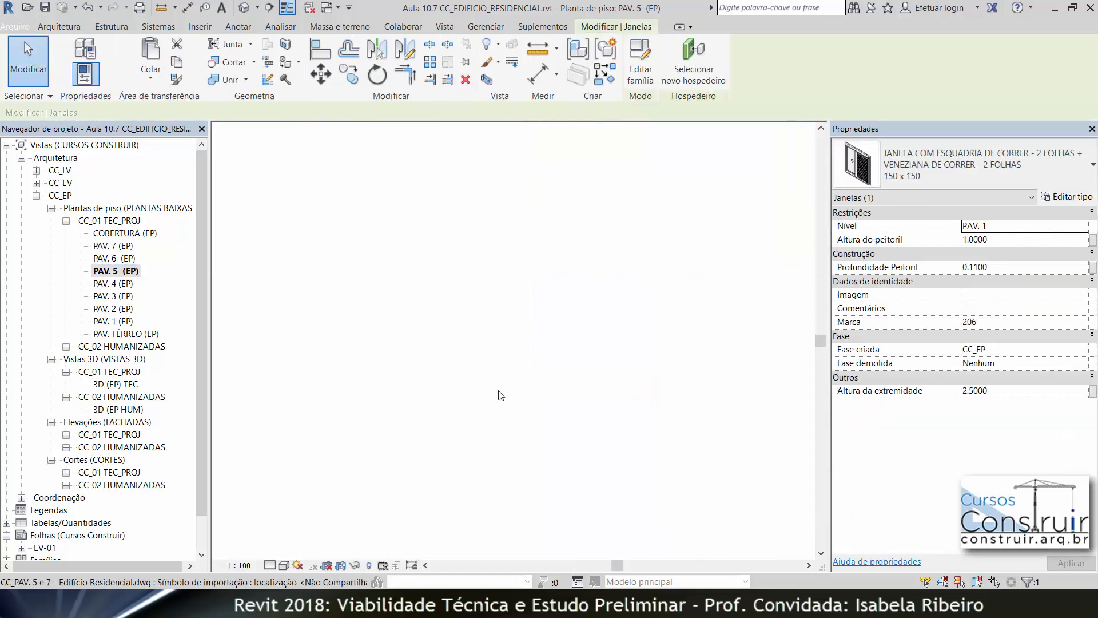
{"action": "left_click", "coordinate": [641, 305]}
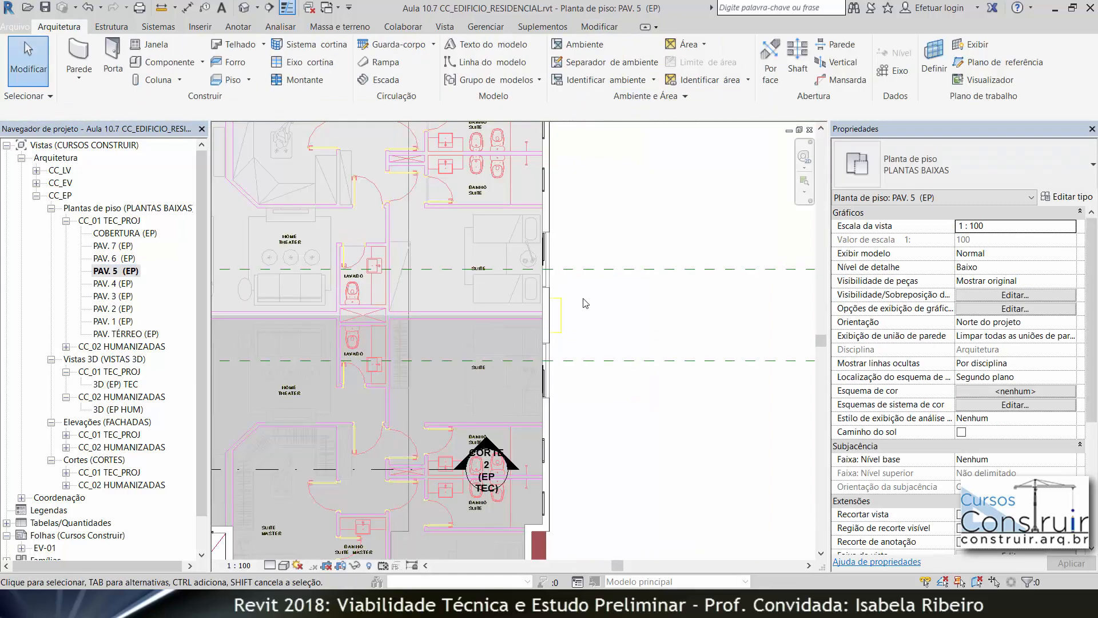
{"action": "left_click", "coordinate": [547, 266]}
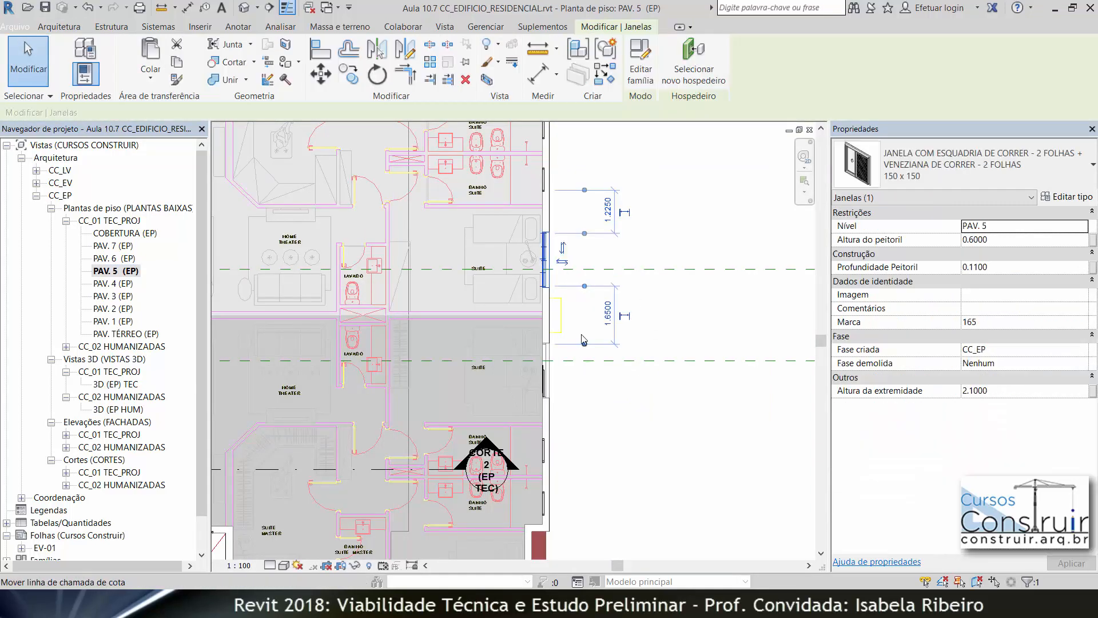
{"action": "scroll", "coordinate": [569, 318], "scroll_direction": "up", "scroll_amount": 2}
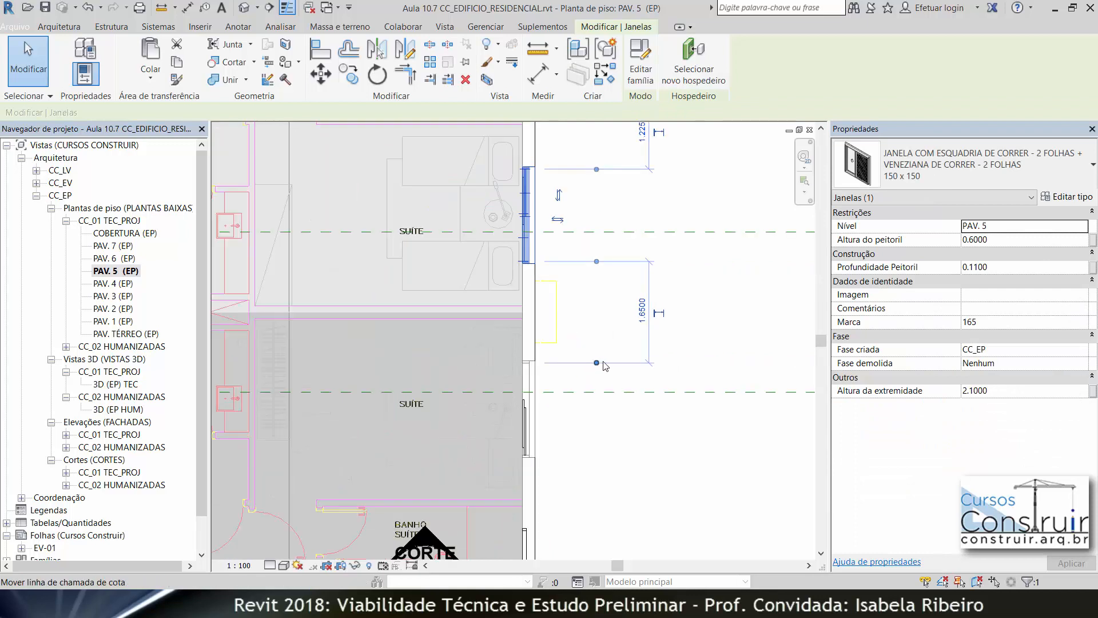
{"action": "left_click_drag", "start_coordinate": [533, 321], "coordinate": [486, 311]}
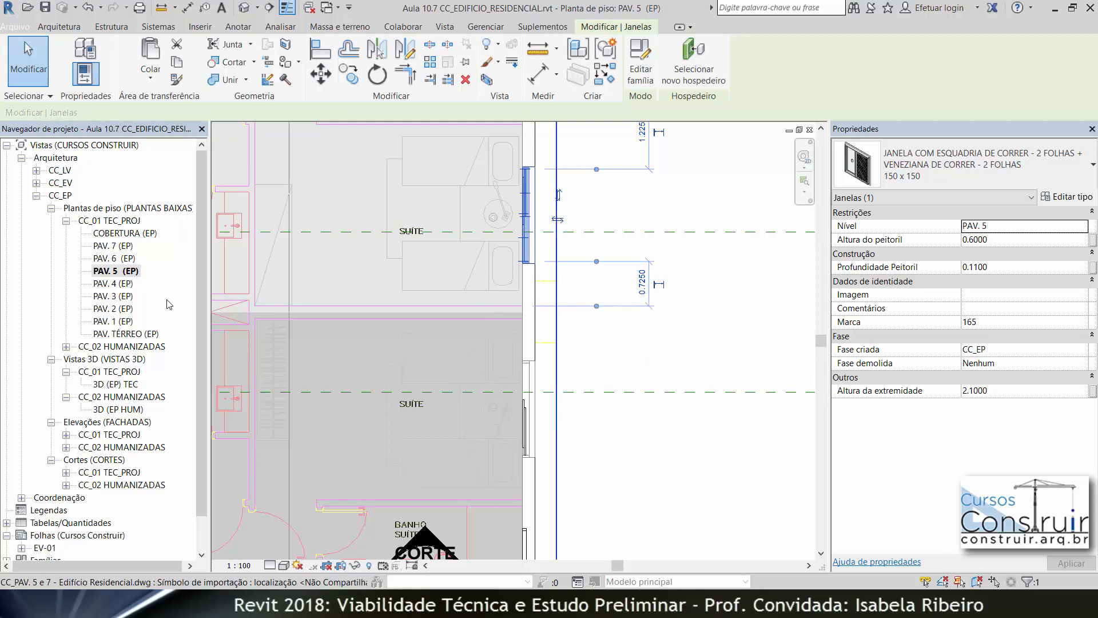
{"action": "double_click", "coordinate": [126, 323]}
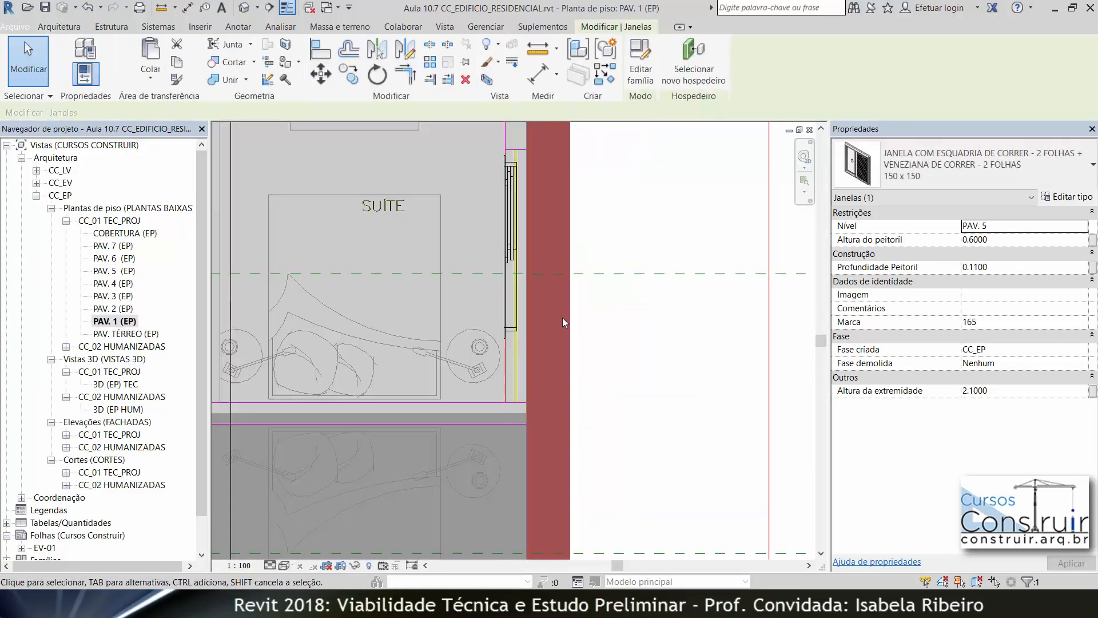
Set the PAV. 1 suite window's offset from the wall between the suites to 0.725.
{"action": "key", "text": "Escape"}
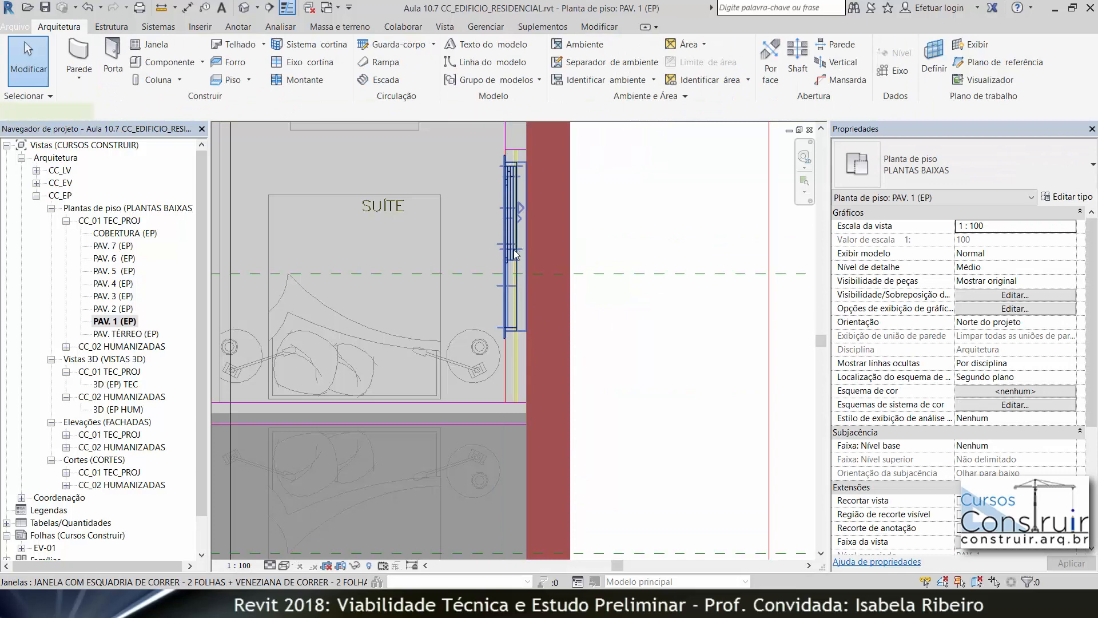
{"action": "left_click", "coordinate": [515, 254]}
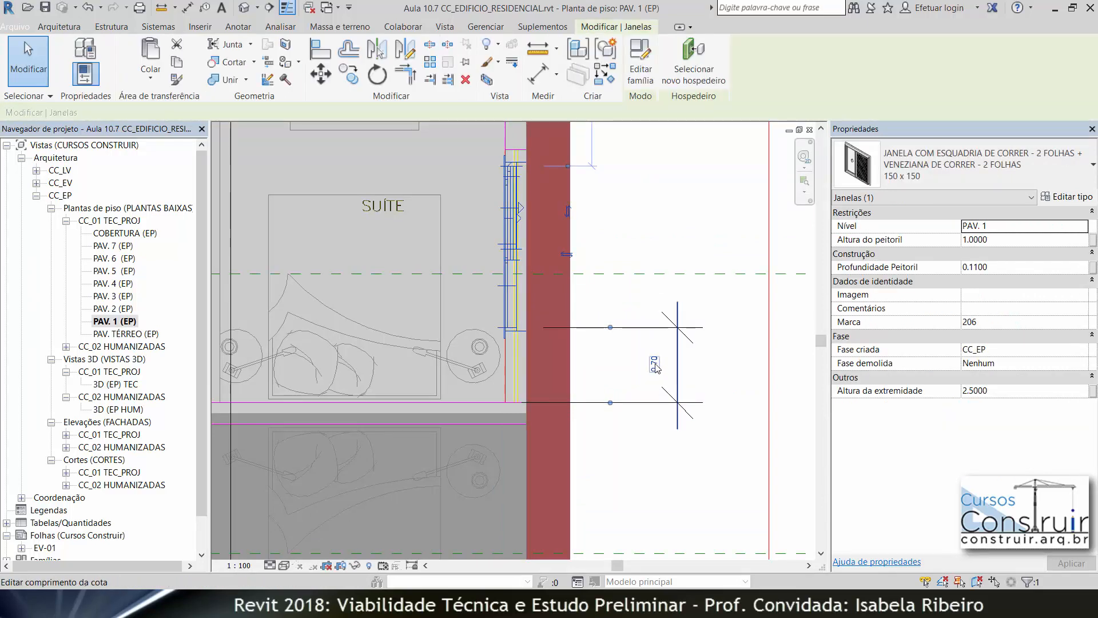
{"action": "left_click", "coordinate": [652, 365]}
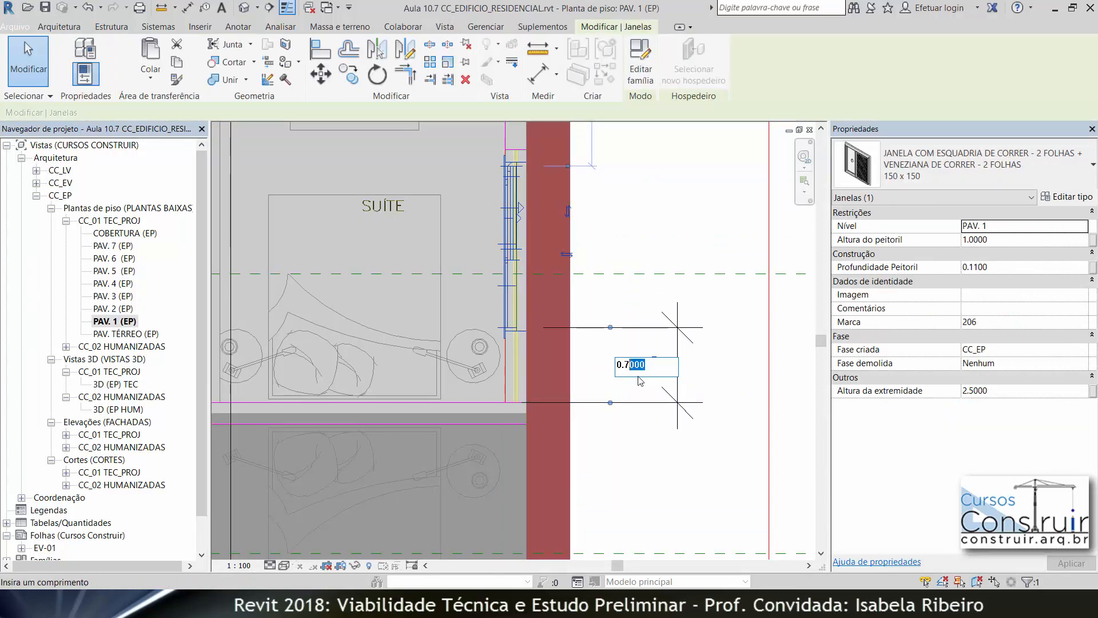
{"action": "key", "text": "Return"}
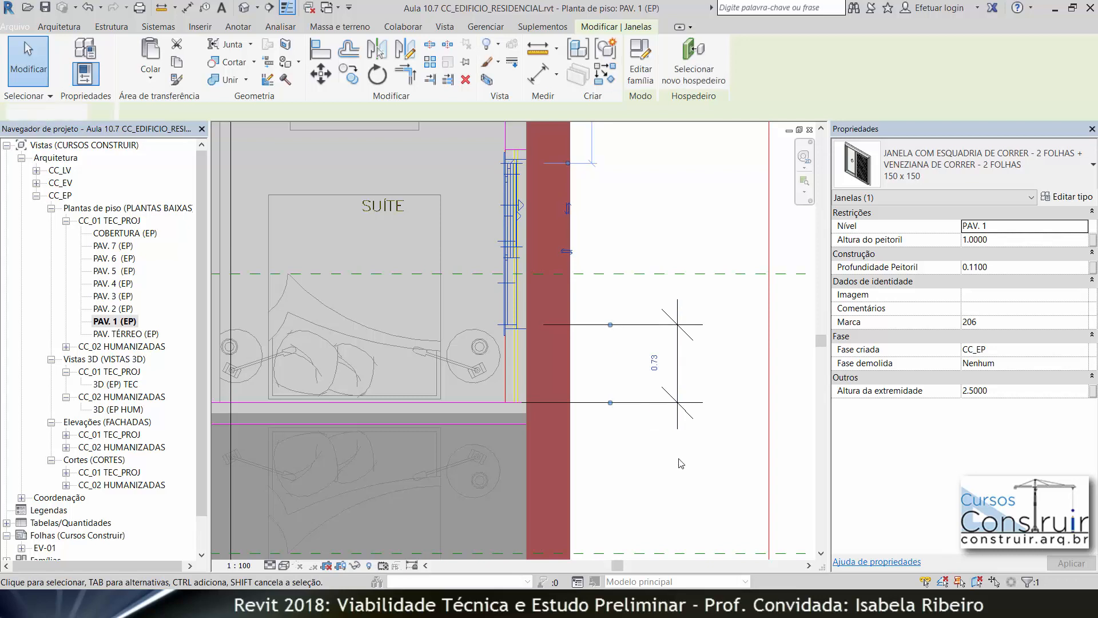
{"action": "left_click", "coordinate": [680, 463]}
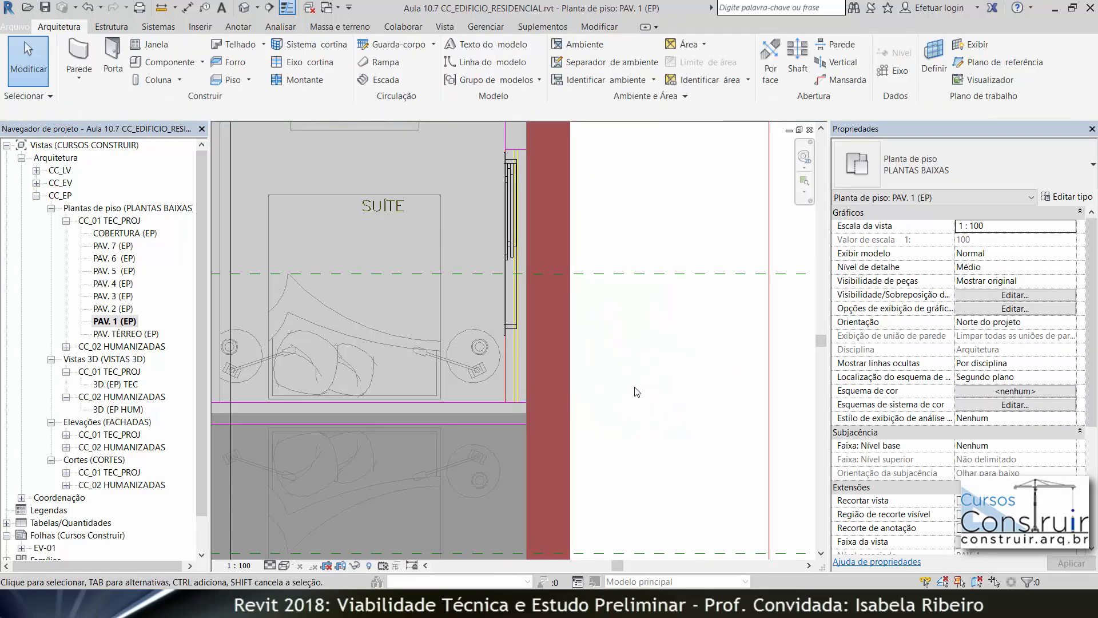
{"action": "left_click", "coordinate": [514, 284]}
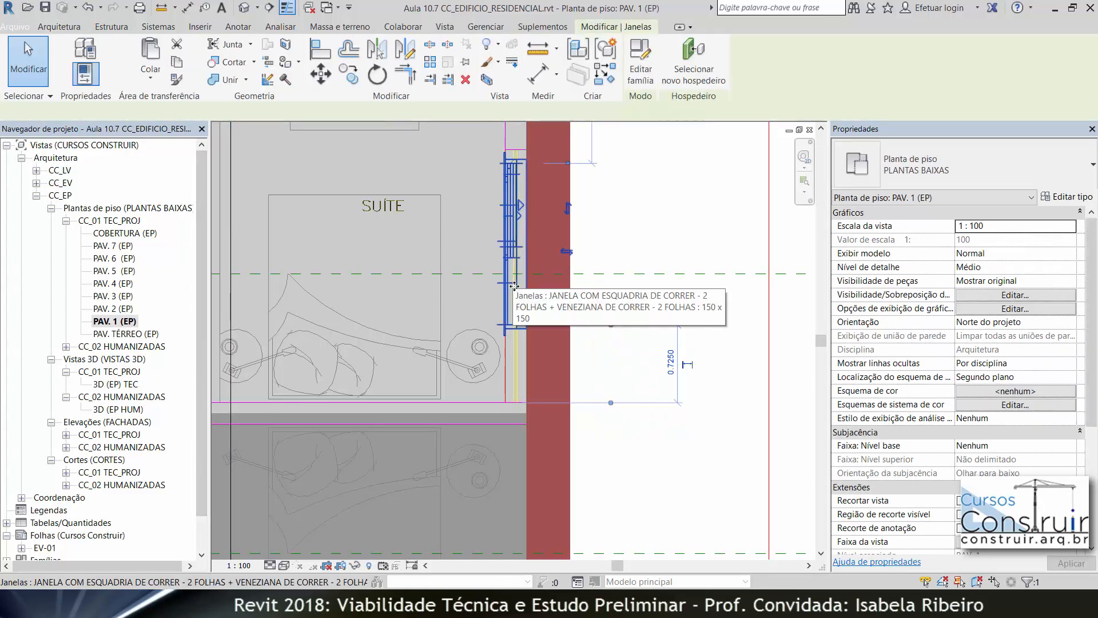
{"action": "left_click", "coordinate": [684, 435]}
Set the PAV. 1 suite window's head height (Altura da extremidade) to 2.10.
{"action": "scroll", "coordinate": [629, 366], "scroll_direction": "down", "scroll_amount": 3}
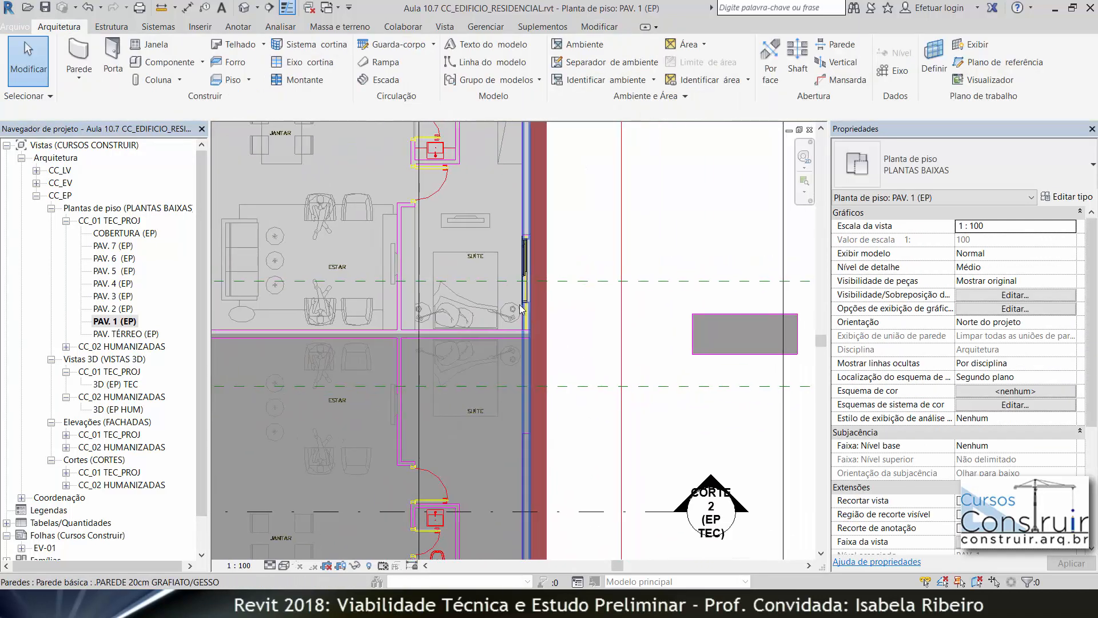
{"action": "left_click", "coordinate": [528, 265]}
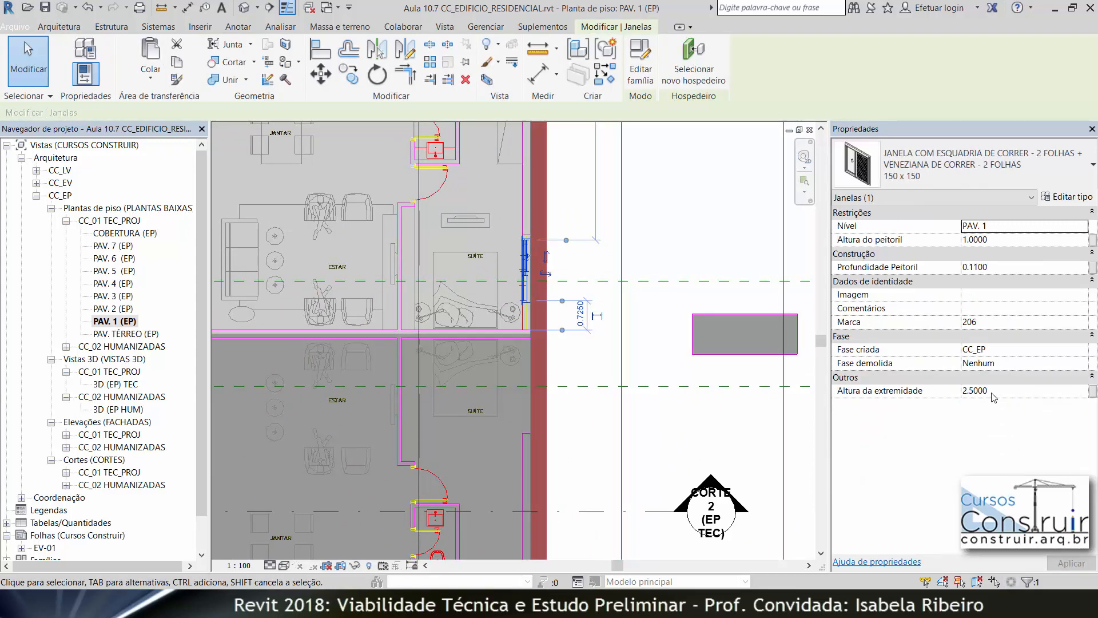
{"action": "left_click", "coordinate": [984, 391]}
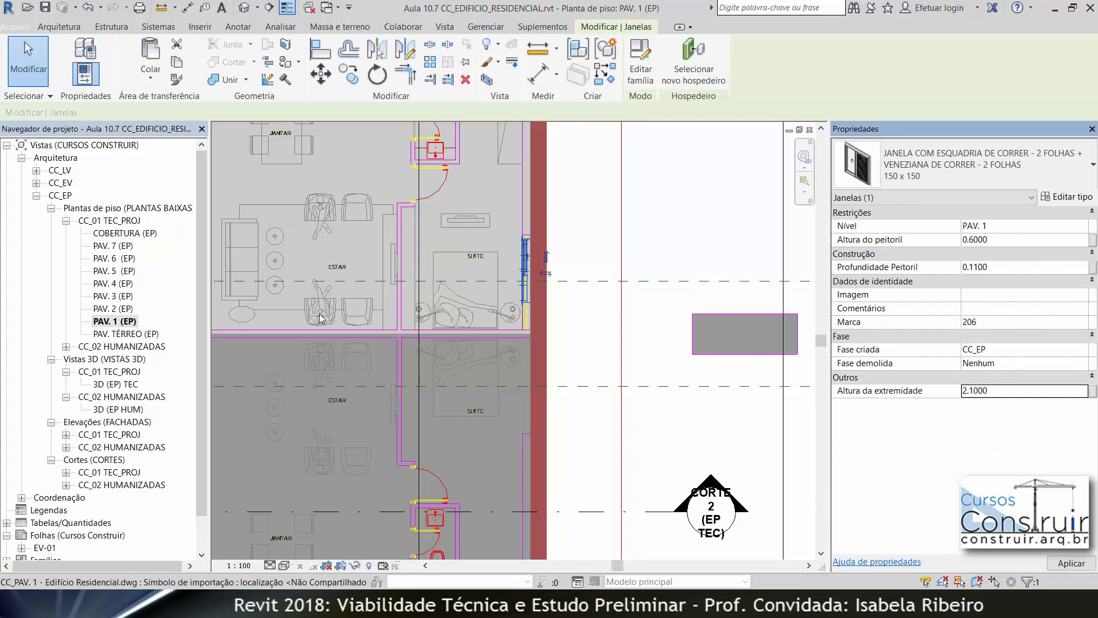
{"action": "left_click", "coordinate": [691, 250]}
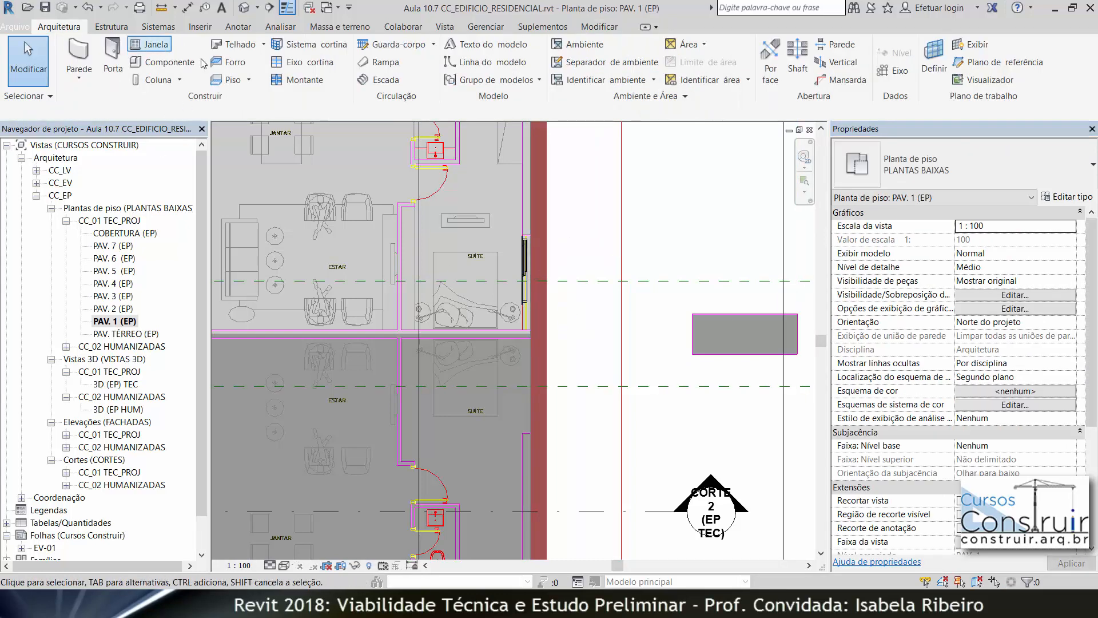
Mirror a copy of the suite window into the adjoining suite, drawing the axis along the centre of the wall between the suites.
{"action": "left_click", "coordinate": [526, 268]}
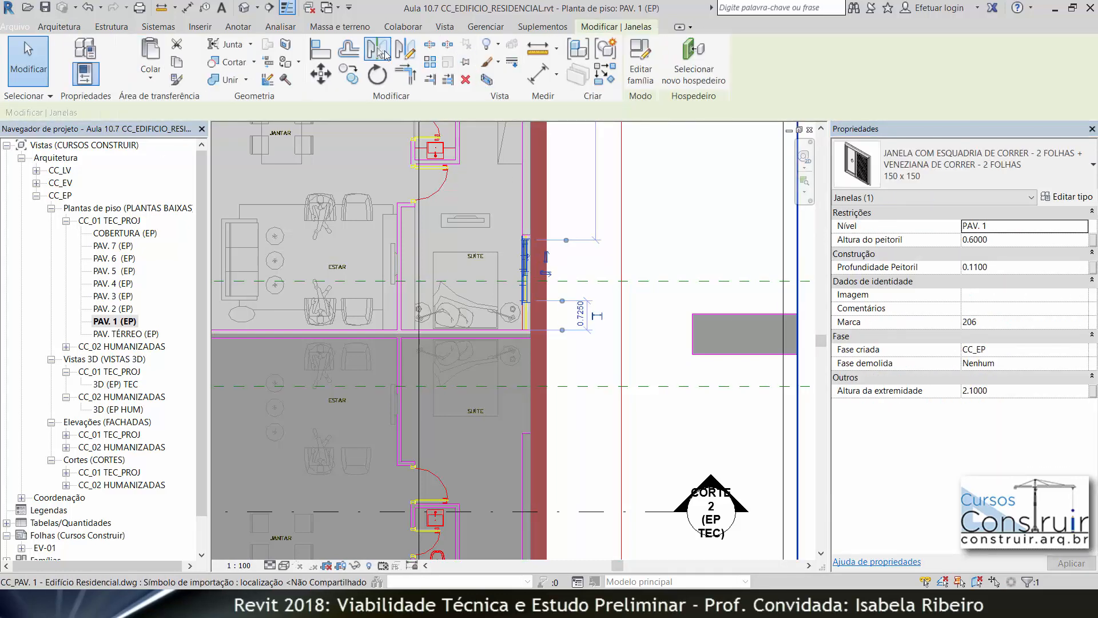
{"action": "left_click", "coordinate": [405, 50]}
{"action": "scroll", "coordinate": [496, 321], "scroll_direction": "up", "scroll_amount": 5}
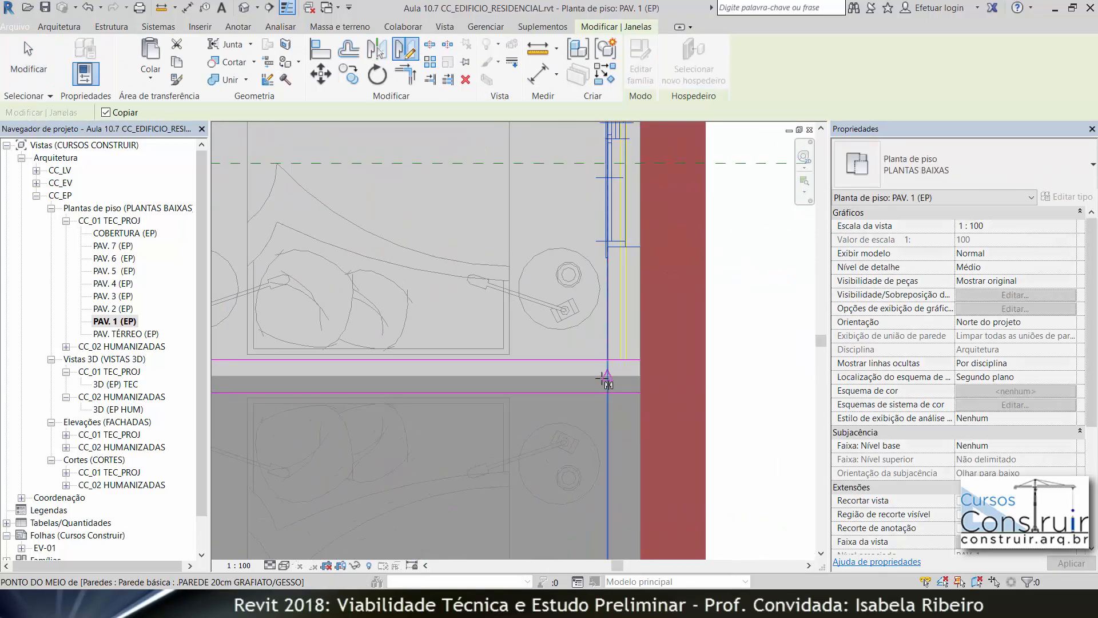
{"action": "left_click", "coordinate": [606, 378]}
{"action": "left_click", "coordinate": [559, 376]}
{"action": "scroll", "coordinate": [664, 398], "scroll_direction": "down", "scroll_amount": 5}
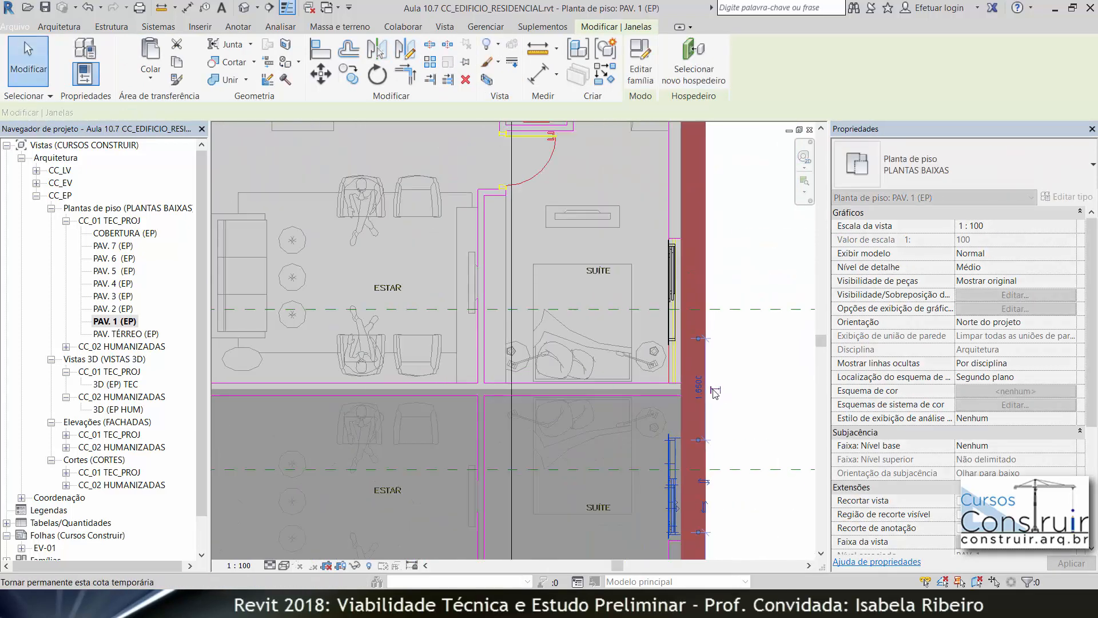
Copy both PAV. 1 suite windows and paste them aligned to level PAV. 2.
{"action": "left_click", "coordinate": [653, 446]}
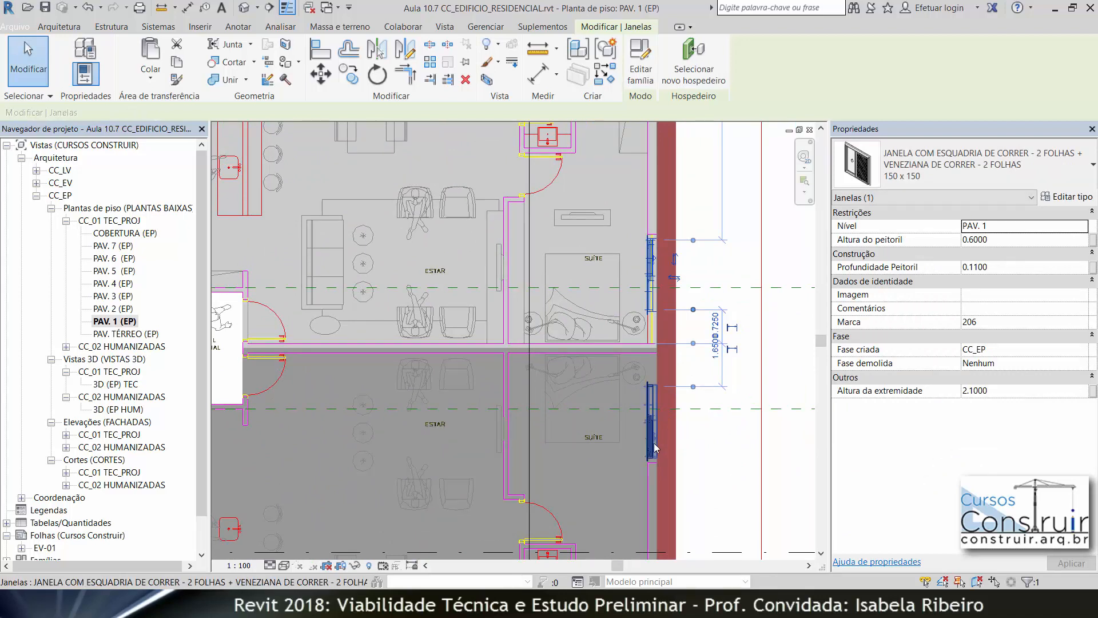
{"action": "left_click", "coordinate": [651, 274], "text": "ctrl"}
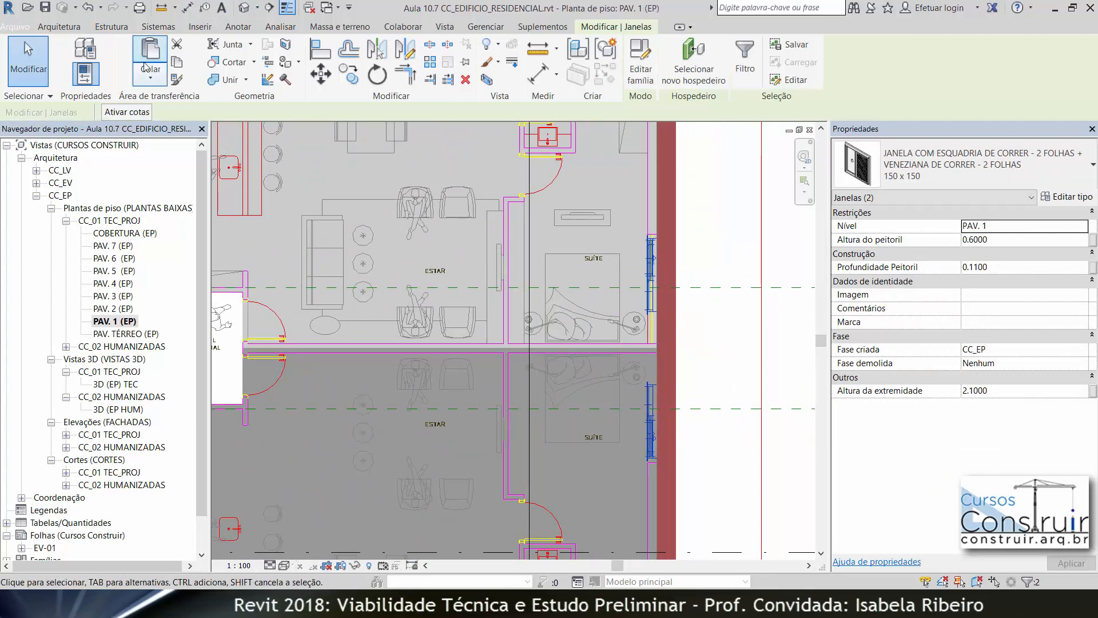
{"action": "left_click", "coordinate": [177, 62]}
{"action": "left_click", "coordinate": [151, 80]}
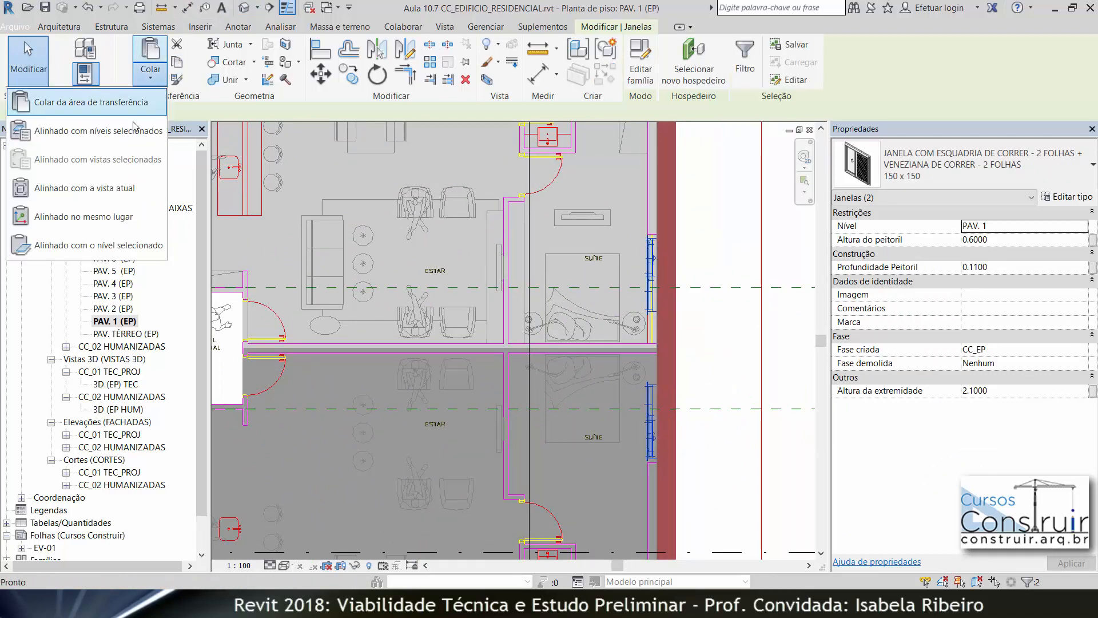
{"action": "left_click", "coordinate": [69, 171]}
{"action": "left_click", "coordinate": [487, 227]}
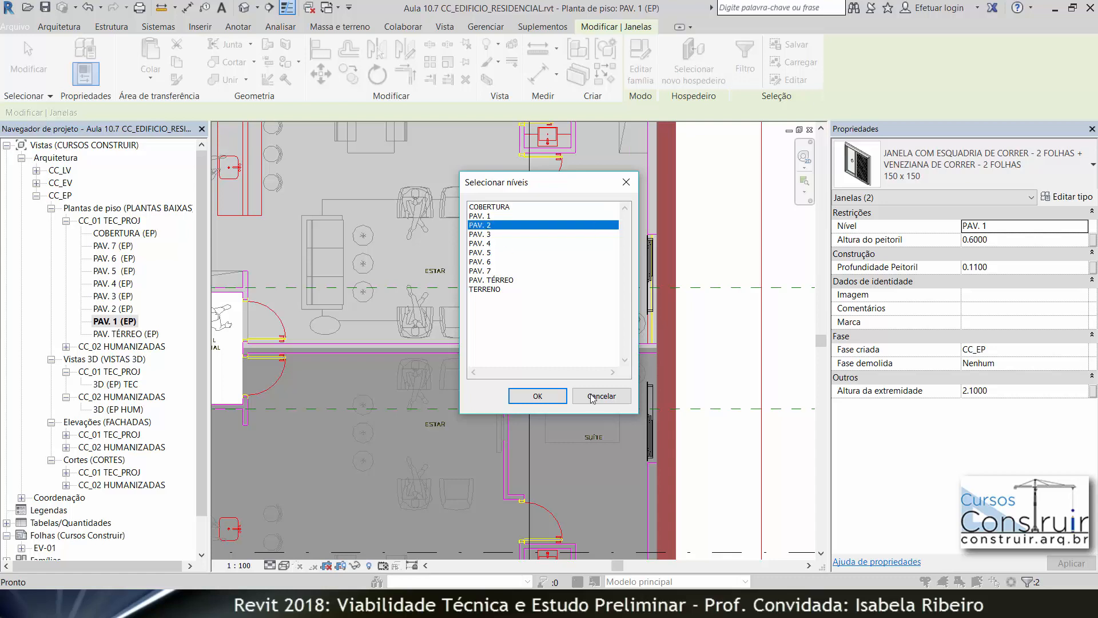
{"action": "left_click", "coordinate": [558, 398]}
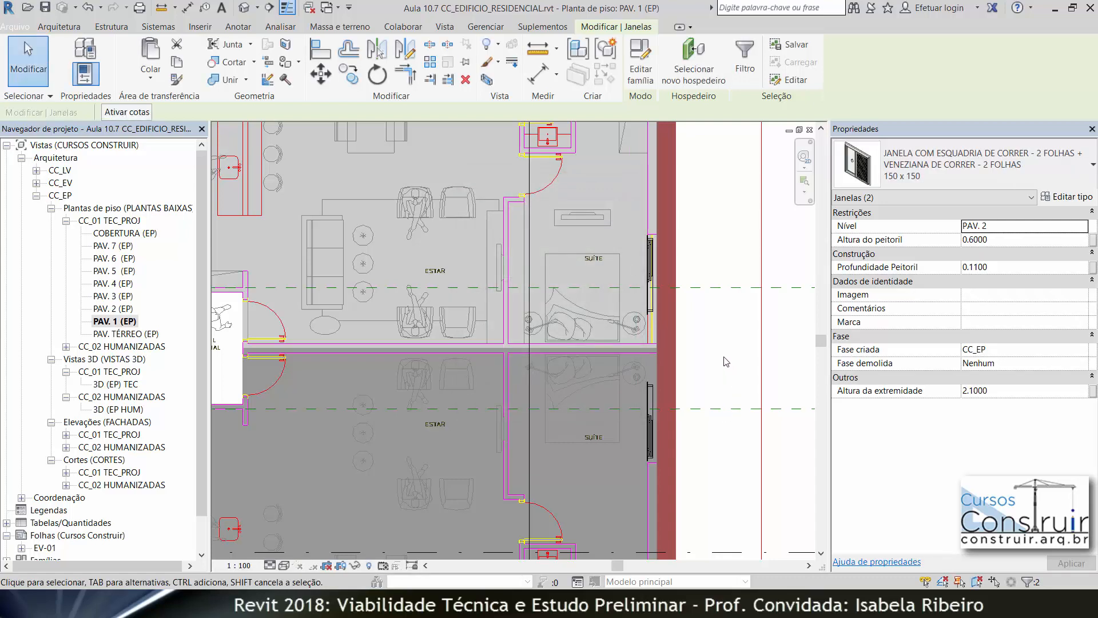
Examine the windows on the stepped end facade in the 3D (EP HUM) view.
{"action": "scroll", "coordinate": [311, 286], "scroll_direction": "down", "scroll_amount": 2}
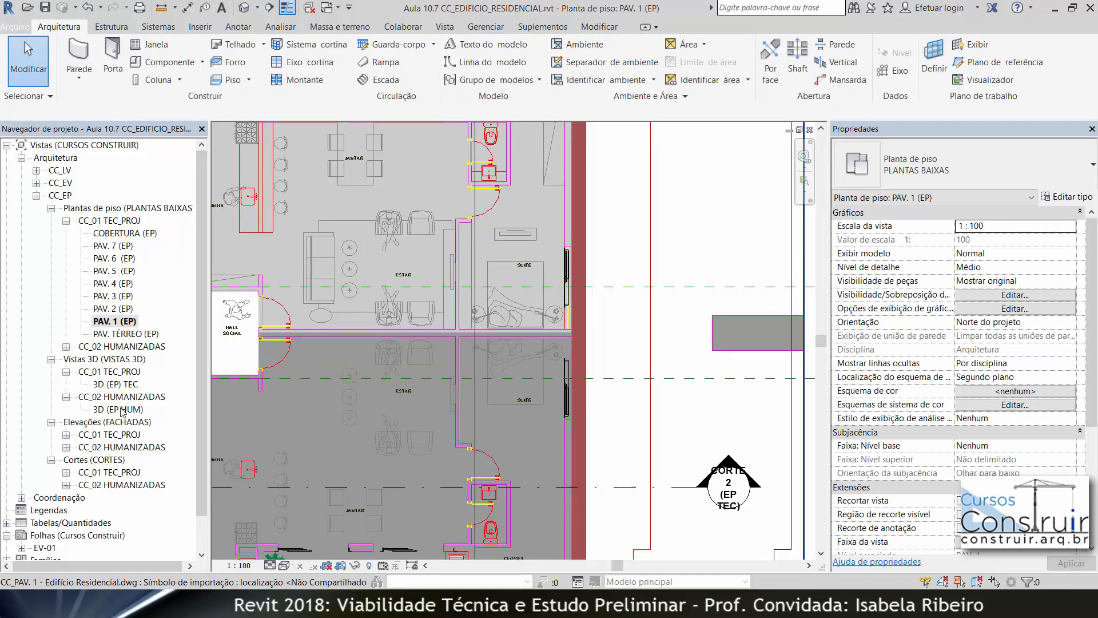
{"action": "double_click", "coordinate": [121, 408]}
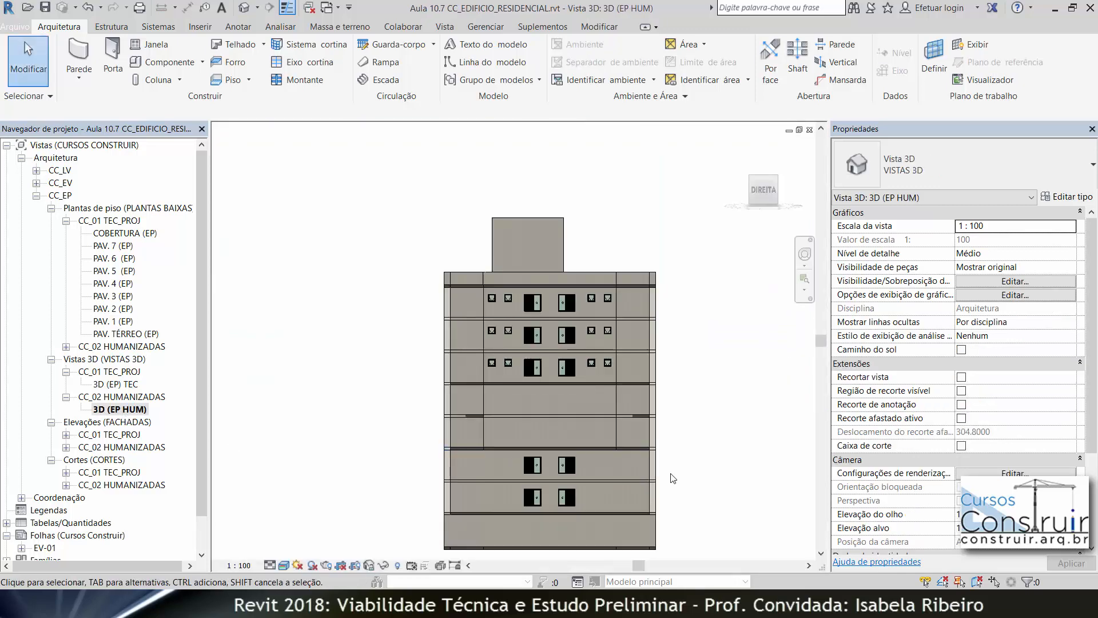
{"action": "middle_click_drag", "start_coordinate": [362, 431], "coordinate": [558, 475], "text": "shift"}
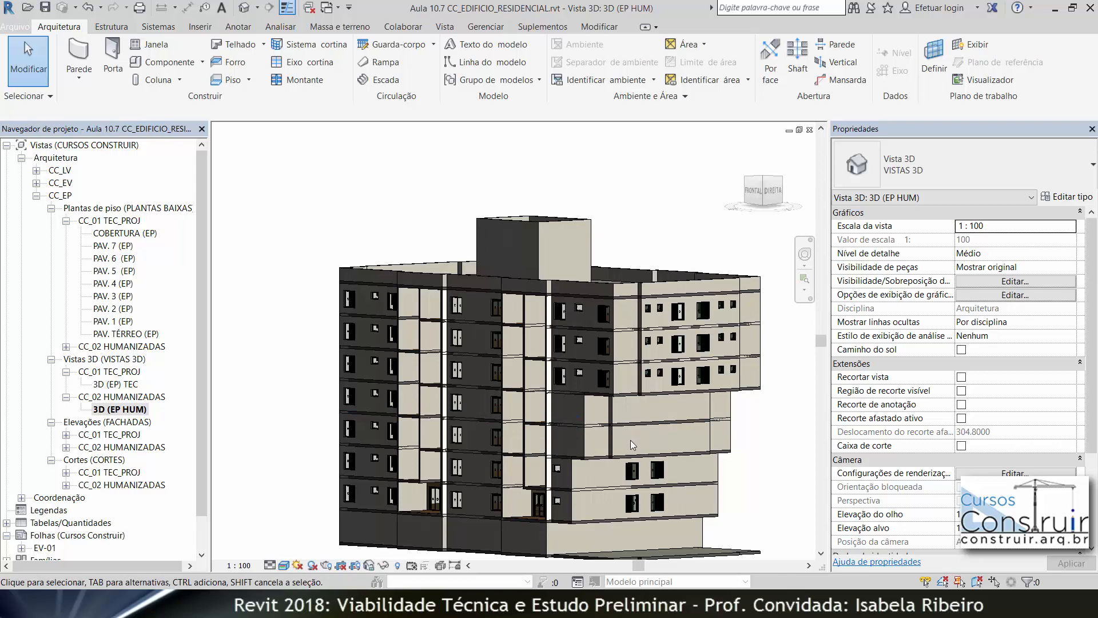
Open the PAV. 3 (EP) floor plan at the corner suite and change its visual style to wireframe (Estrutura de arame).
{"action": "double_click", "coordinate": [117, 296]}
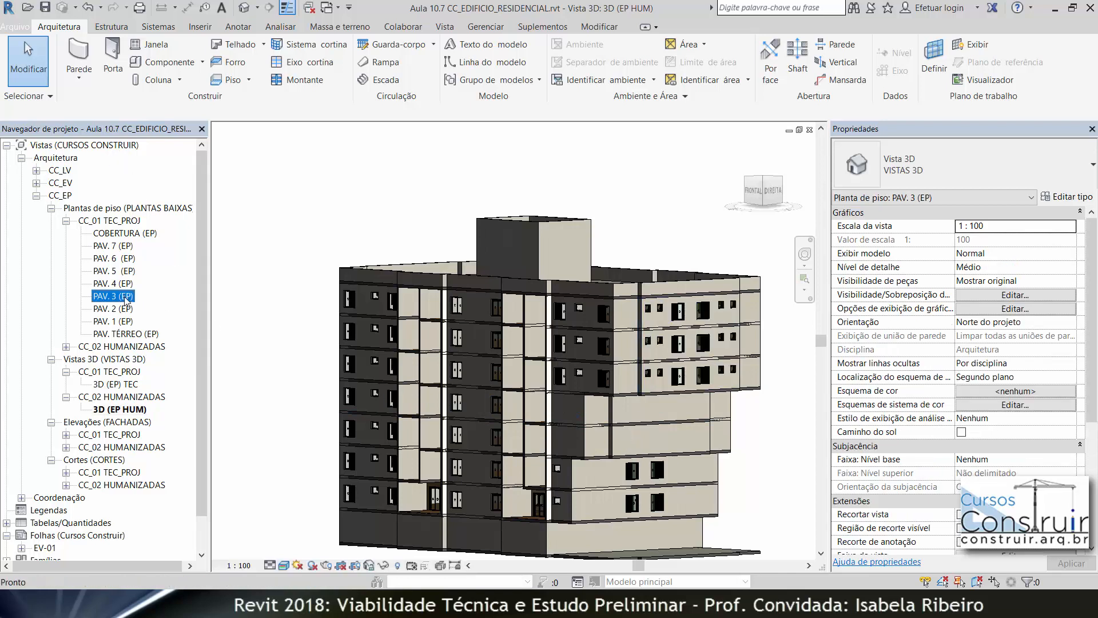
{"action": "mouse_move", "coordinate": [685, 334]}
{"action": "middle_mouse_down"}
{"action": "mouse_move", "coordinate": [622, 237]}
{"action": "mouse_move", "coordinate": [613, 144]}
{"action": "mouse_move", "coordinate": [616, 235]}
{"action": "middle_mouse_up"}
{"action": "middle_click_drag", "start_coordinate": [424, 552], "coordinate": [435, 439]}
{"action": "scroll", "coordinate": [442, 377], "scroll_direction": "up", "scroll_amount": 3}
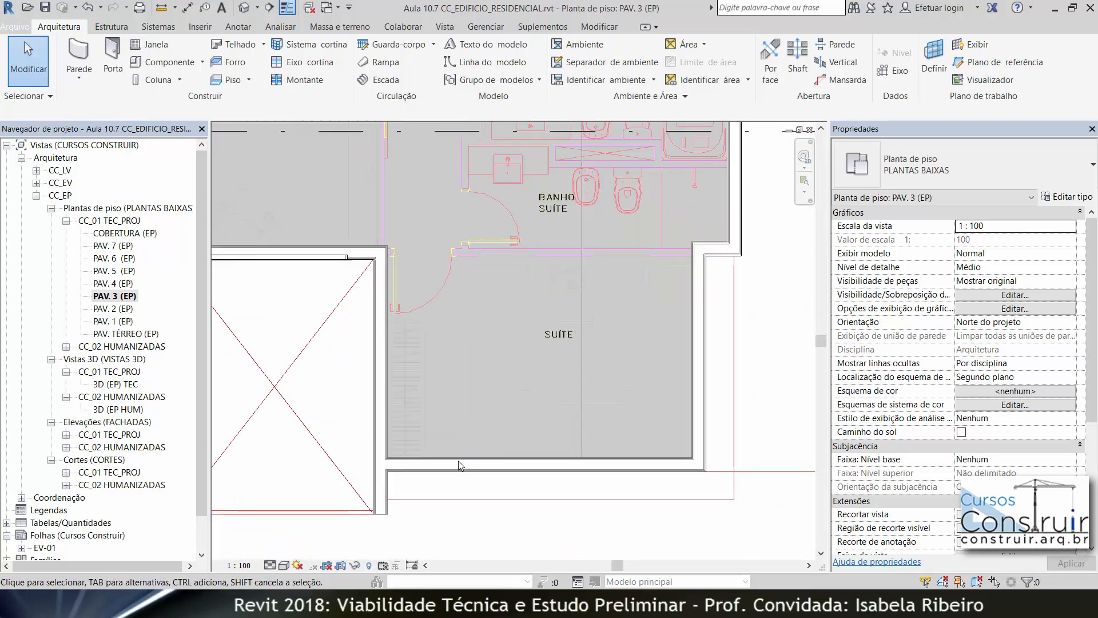
{"action": "left_click", "coordinate": [284, 565]}
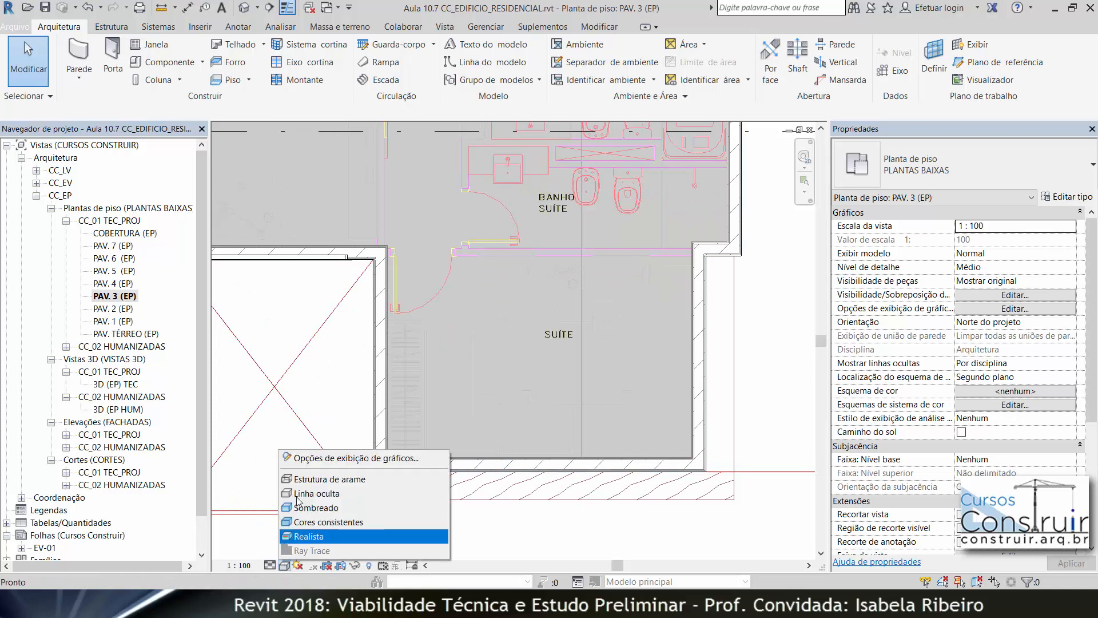
{"action": "left_click", "coordinate": [304, 482]}
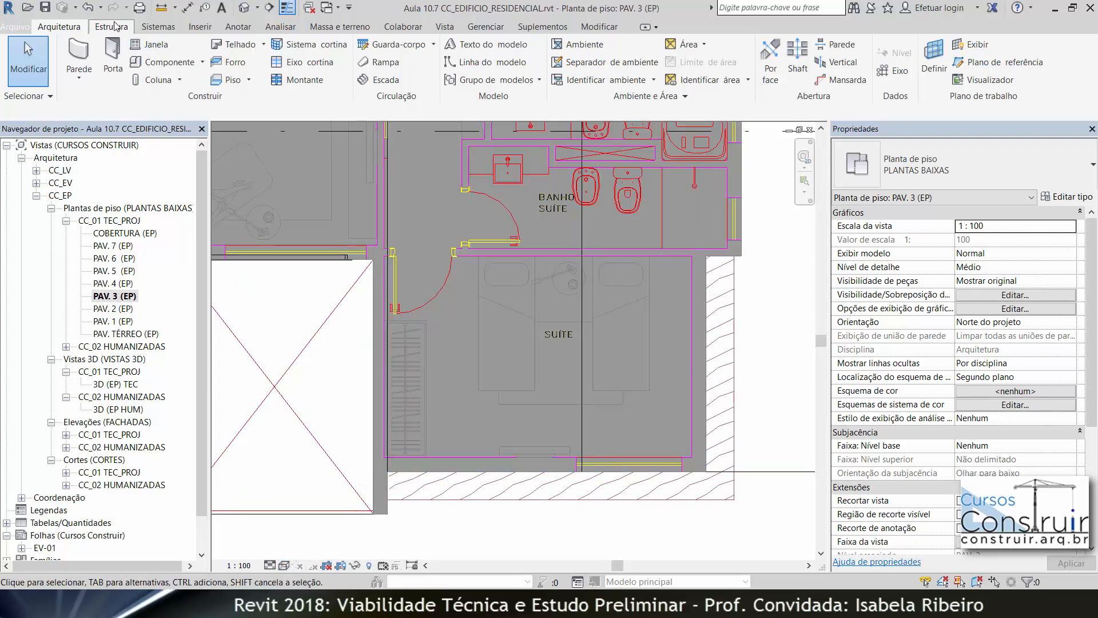
Place two 150 x 150 sliding shutter windows on PAV. 3: in the corner suite's south wall and the closet suite's east wall.
{"action": "left_click", "coordinate": [150, 46]}
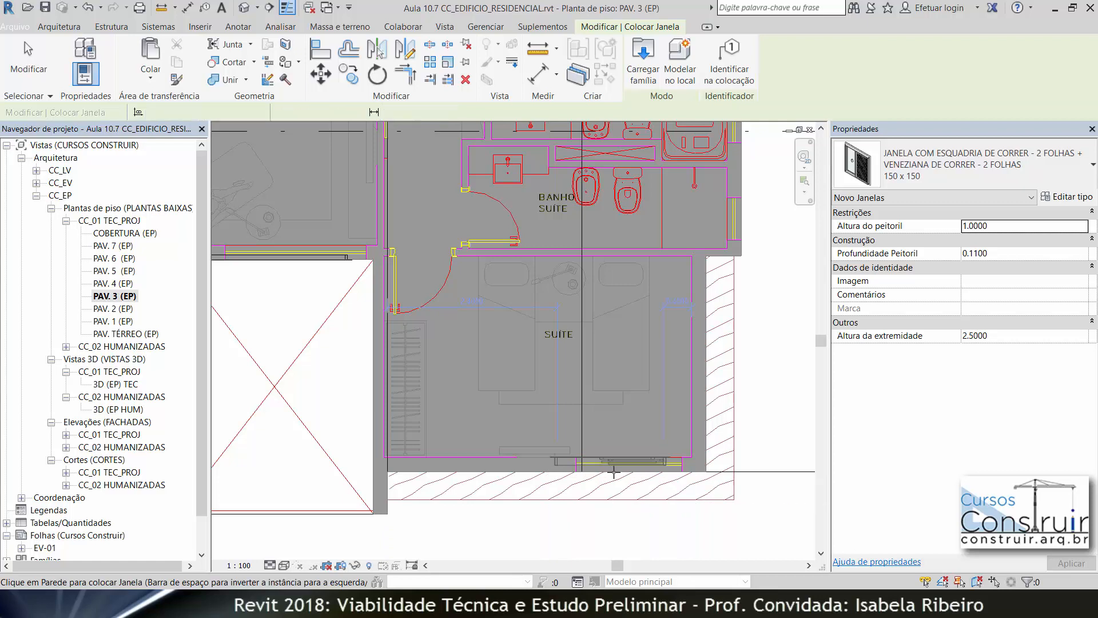
{"action": "left_click", "coordinate": [612, 473]}
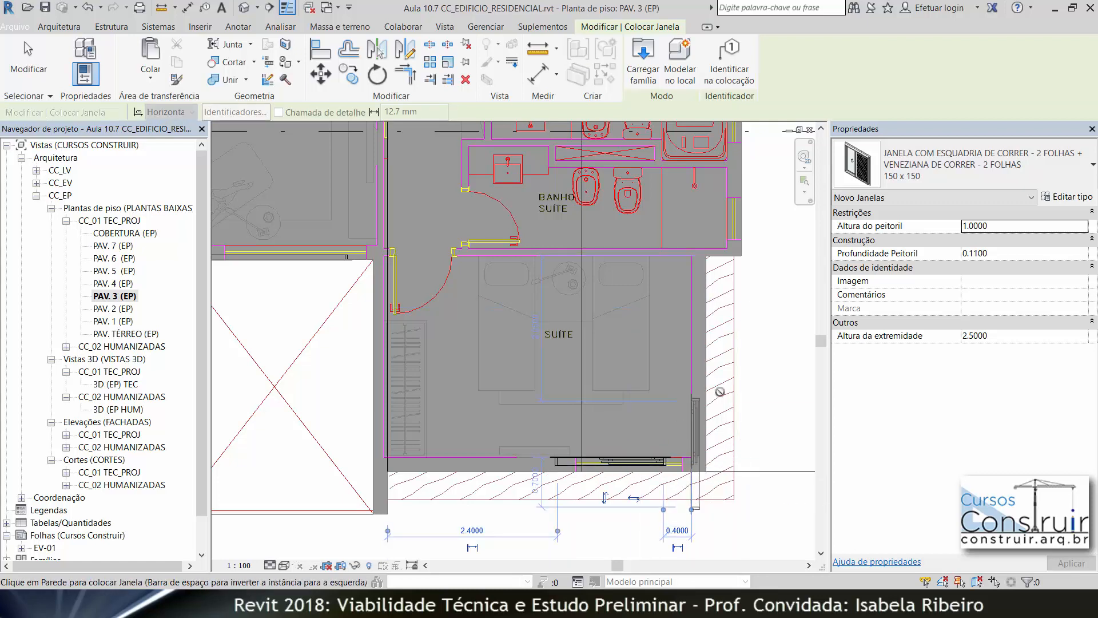
{"action": "scroll", "coordinate": [736, 366], "scroll_direction": "down", "scroll_amount": 1}
{"action": "middle_click_drag", "start_coordinate": [738, 378], "coordinate": [593, 458]}
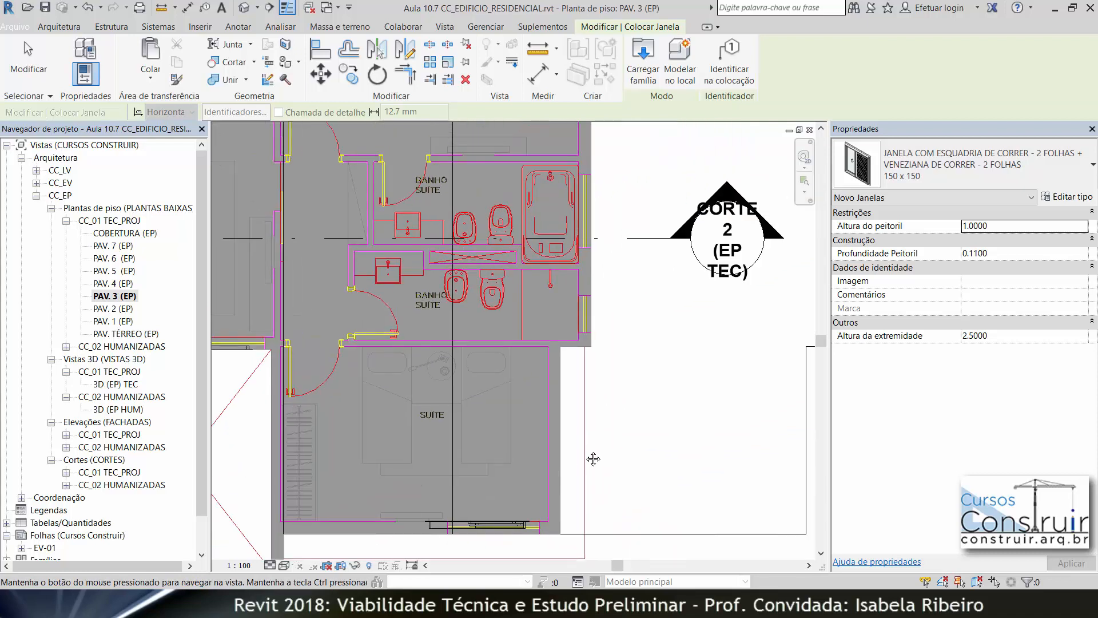
{"action": "scroll", "coordinate": [626, 371], "scroll_direction": "down", "scroll_amount": 1}
{"action": "scroll", "coordinate": [626, 371], "scroll_direction": "down", "scroll_amount": 1}
{"action": "middle_click_drag", "start_coordinate": [679, 352], "coordinate": [617, 394]}
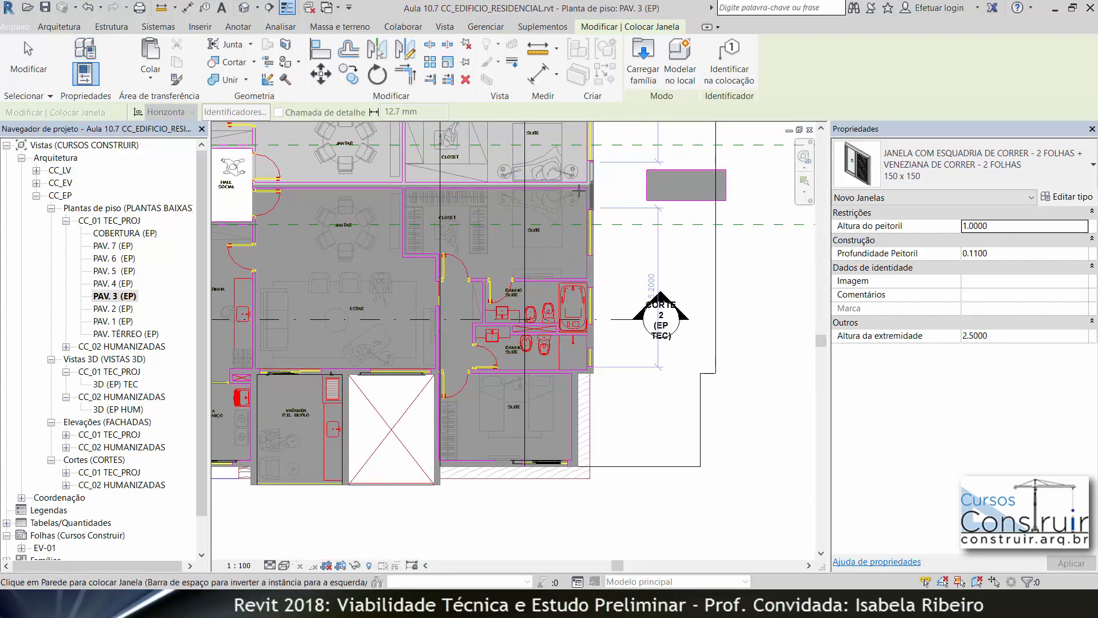
{"action": "scroll", "coordinate": [596, 213], "scroll_direction": "up", "scroll_amount": 1}
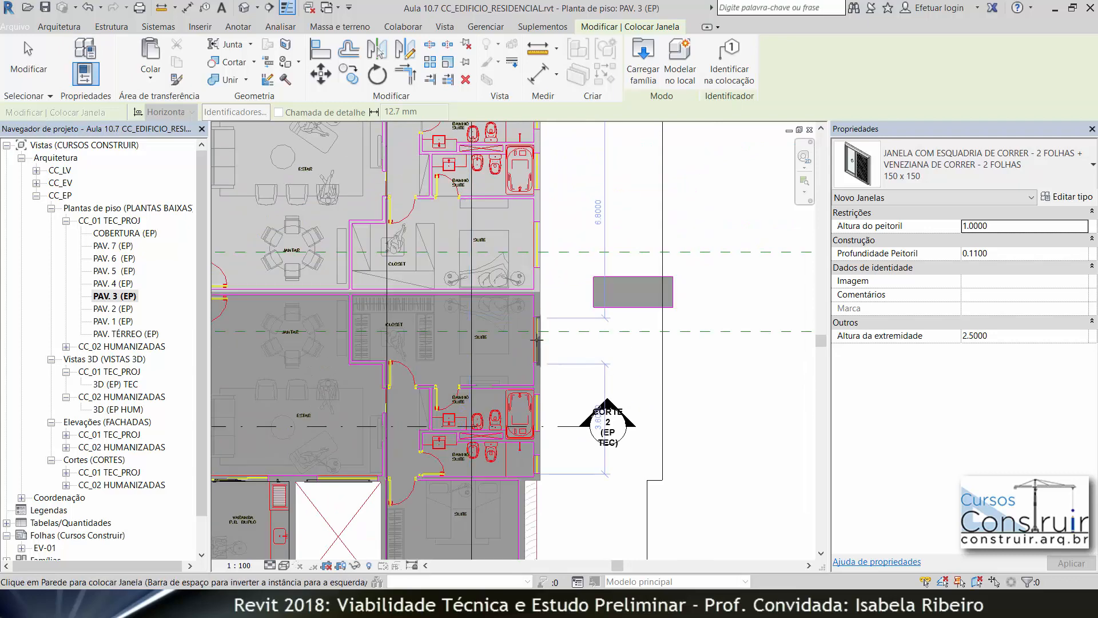
{"action": "scroll", "coordinate": [528, 335], "scroll_direction": "up", "scroll_amount": 1}
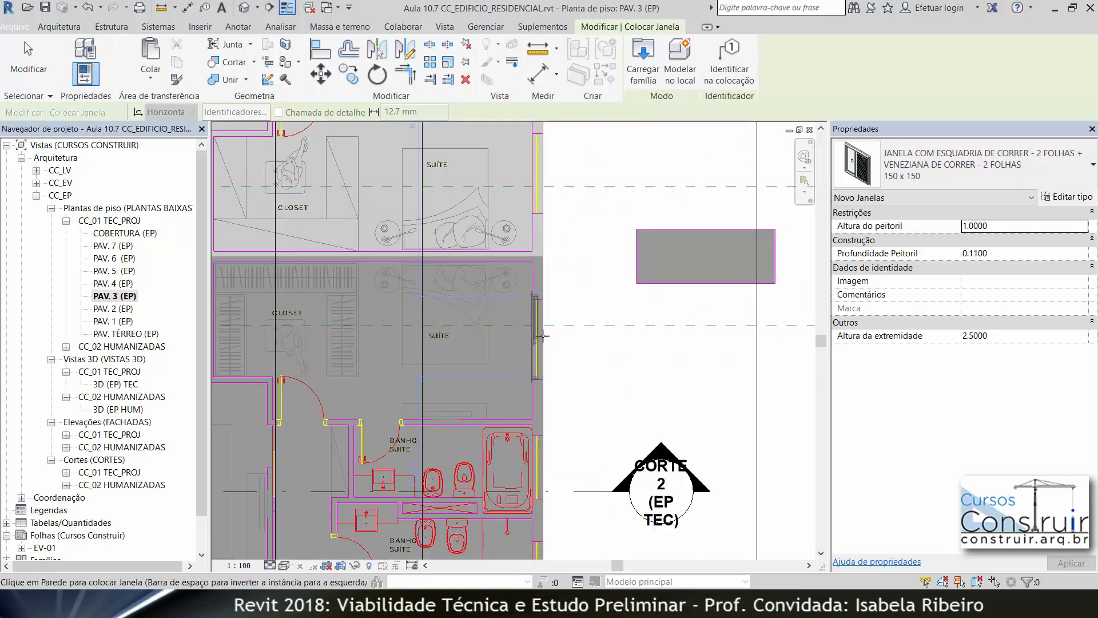
{"action": "left_click", "coordinate": [545, 336]}
{"action": "key", "text": "Escape"}
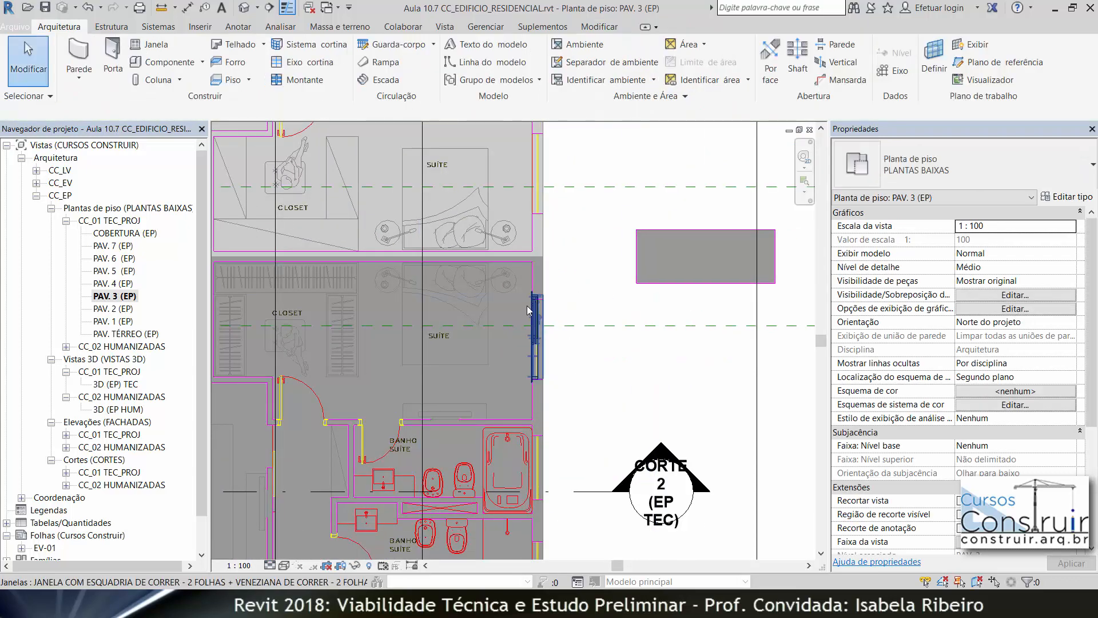
Set the closet suite's 150 x 150 window 0.725 m from the dividing wall between the two mirrored apartments.
{"action": "left_click", "coordinate": [533, 315]}
{"action": "middle_click_drag", "start_coordinate": [546, 317], "coordinate": [540, 338]}
{"action": "scroll", "coordinate": [532, 320], "scroll_direction": "down", "scroll_amount": 3}
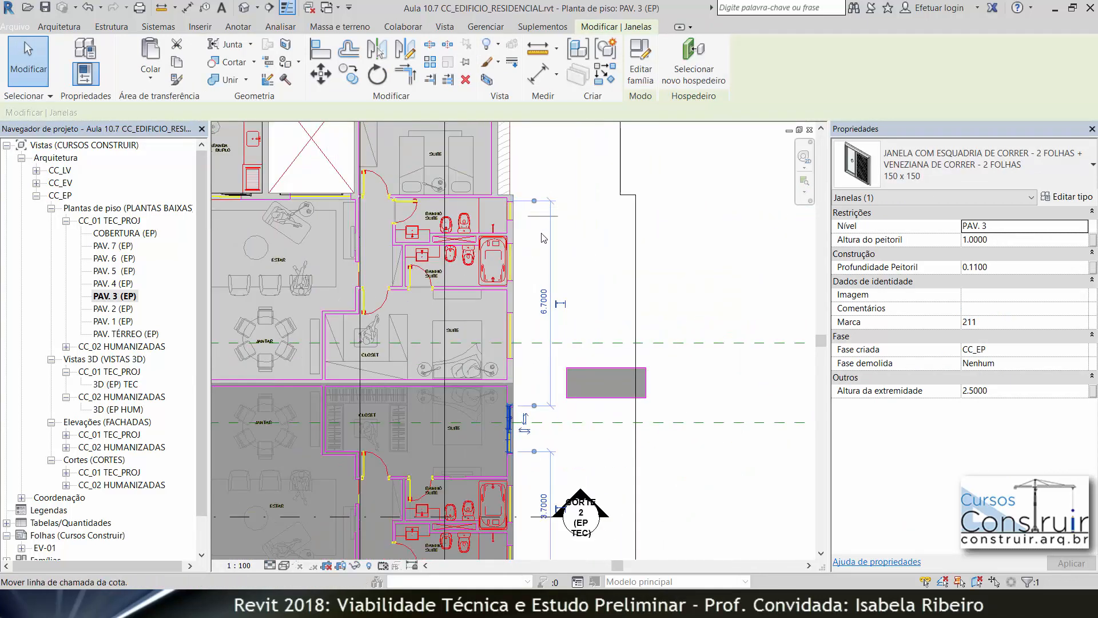
{"action": "scroll", "coordinate": [512, 380], "scroll_direction": "up", "scroll_amount": 4}
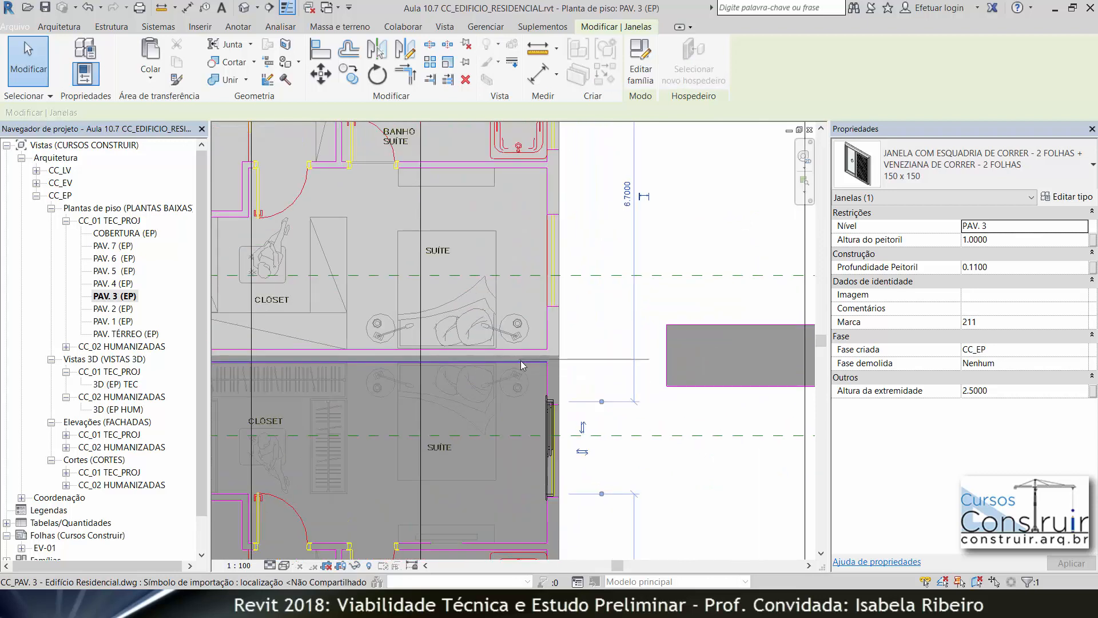
{"action": "left_click", "coordinate": [526, 366]}
{"action": "left_click", "coordinate": [629, 382]}
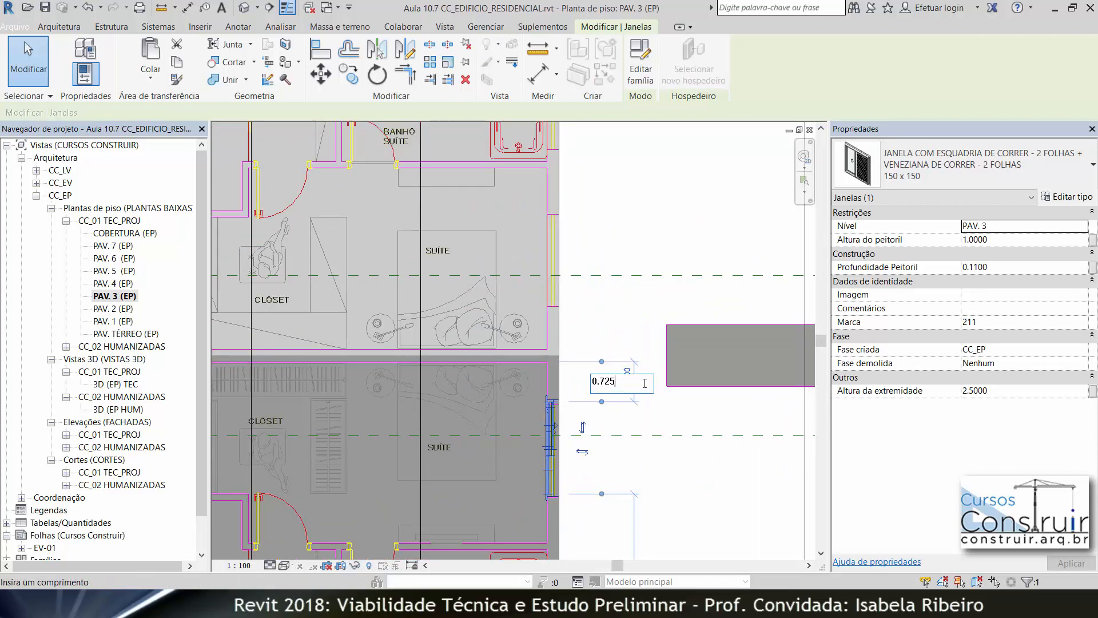
{"action": "key", "text": "Return"}
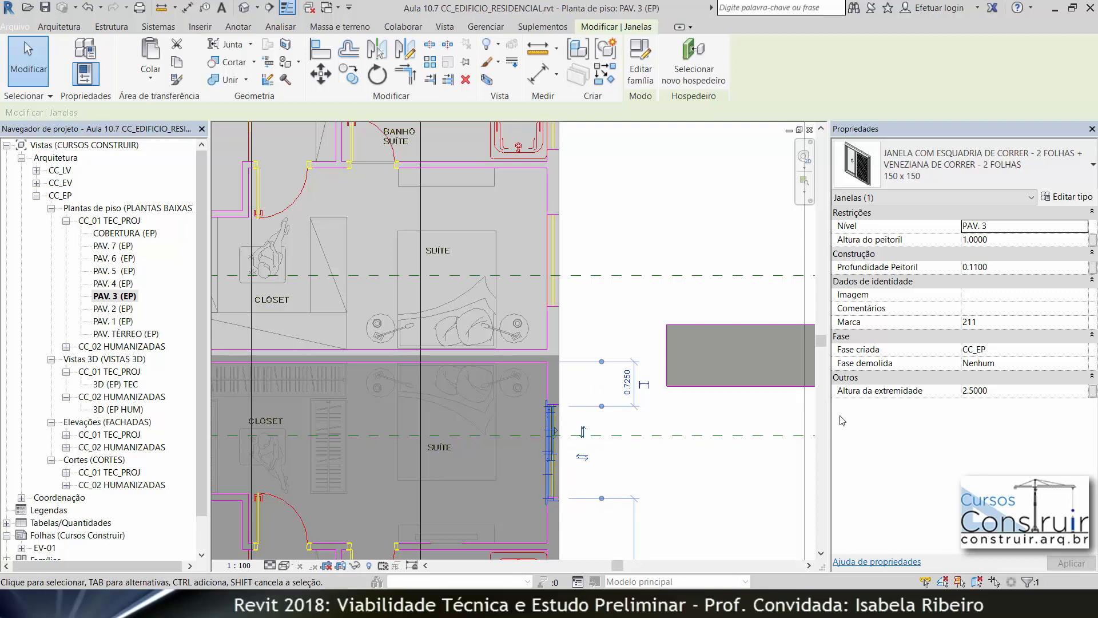
{"action": "left_click", "coordinate": [644, 201]}
Place a 60 x 60 one-leaf Maxim-Ar window in the east wall of each of the two suite bathrooms on PAV. 3.
{"action": "scroll", "coordinate": [689, 372], "scroll_direction": "down", "scroll_amount": 2}
{"action": "middle_click_drag", "start_coordinate": [689, 371], "coordinate": [595, 216]}
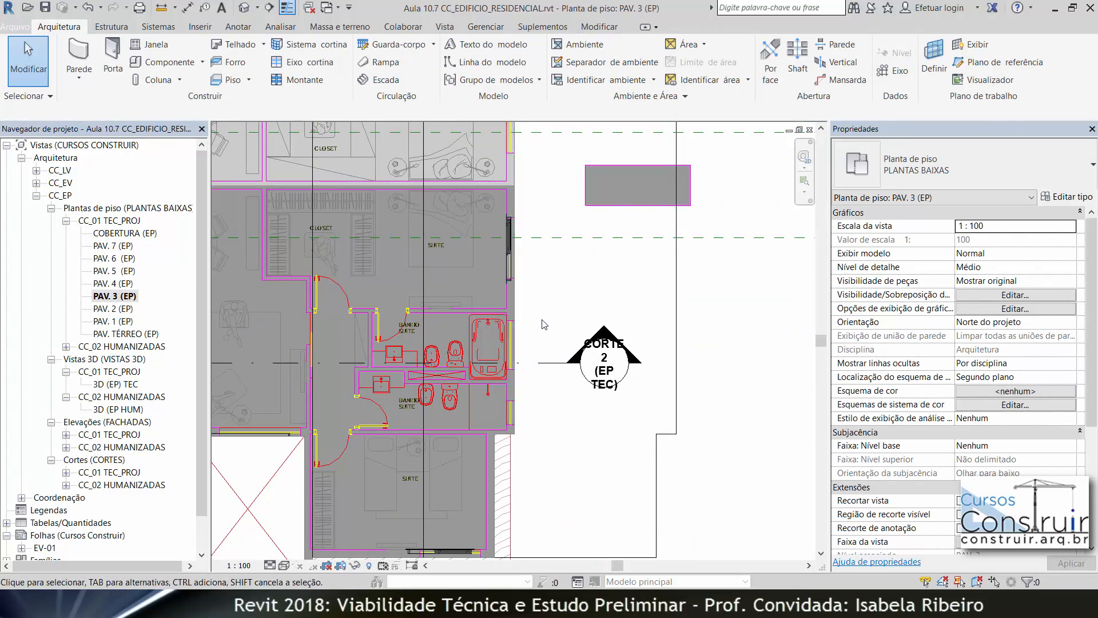
{"action": "left_click", "coordinate": [156, 44]}
{"action": "left_click", "coordinate": [970, 167]}
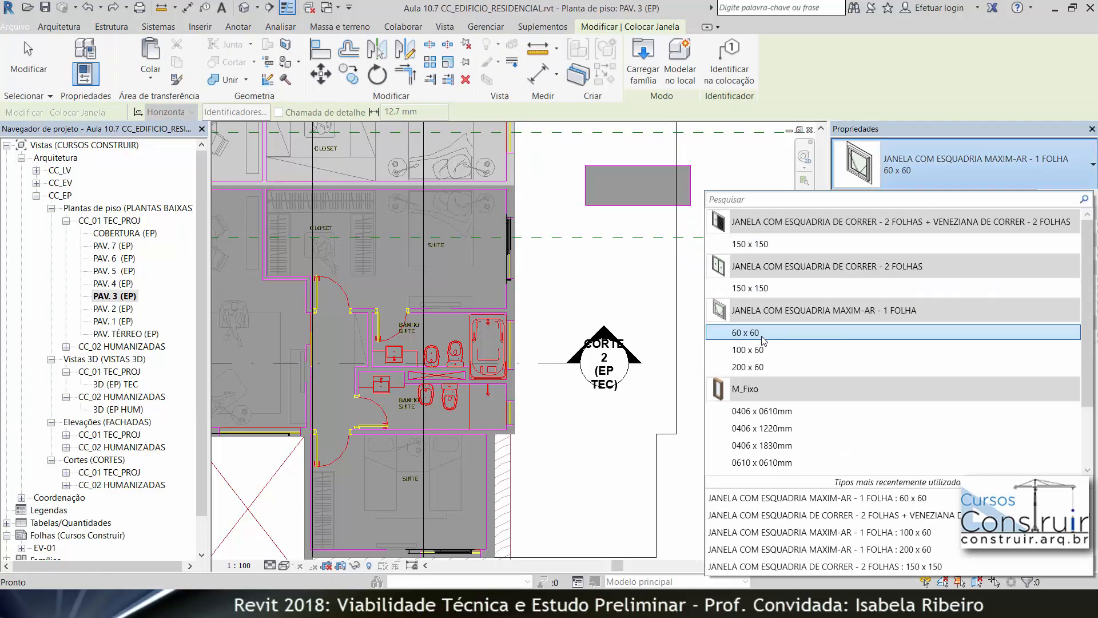
{"action": "left_click", "coordinate": [760, 335]}
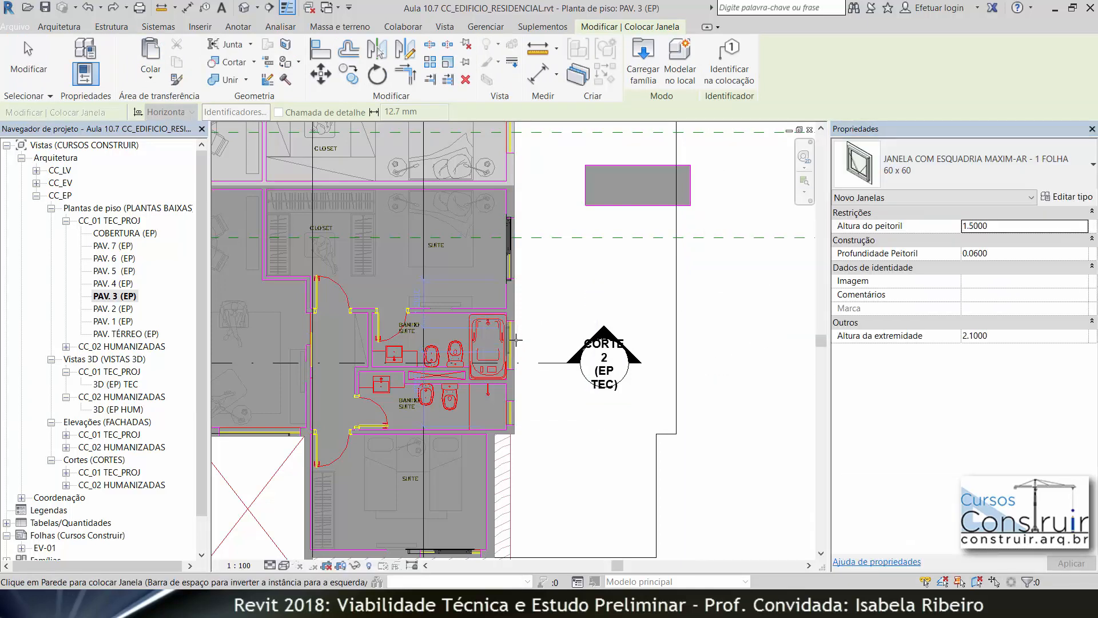
{"action": "left_click", "coordinate": [516, 340]}
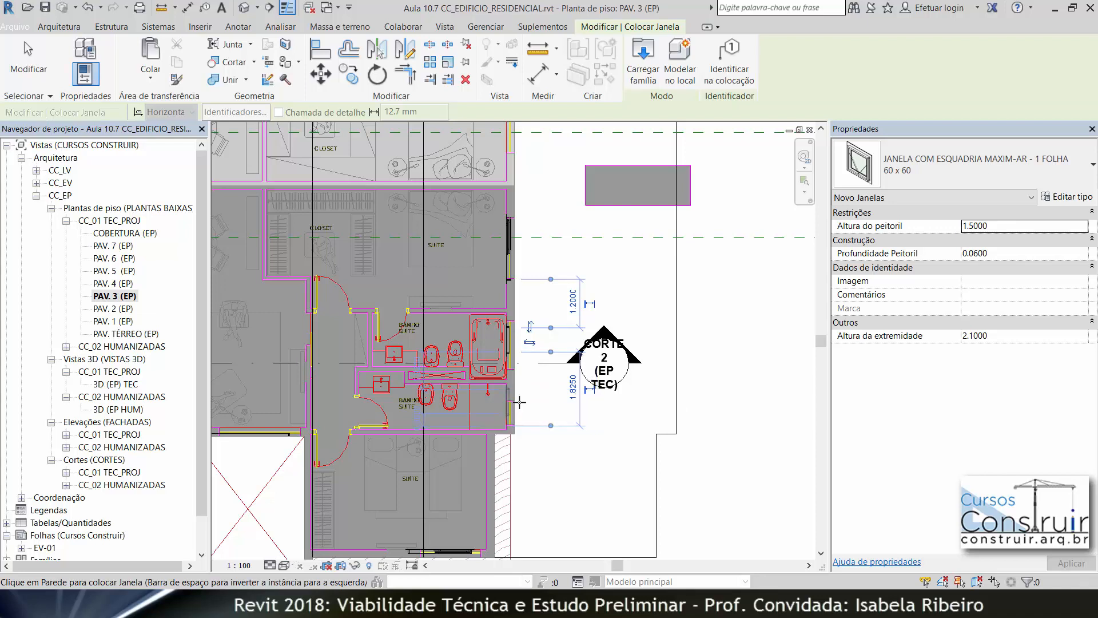
{"action": "key", "text": "Escape"}
{"action": "key", "text": "Escape"}
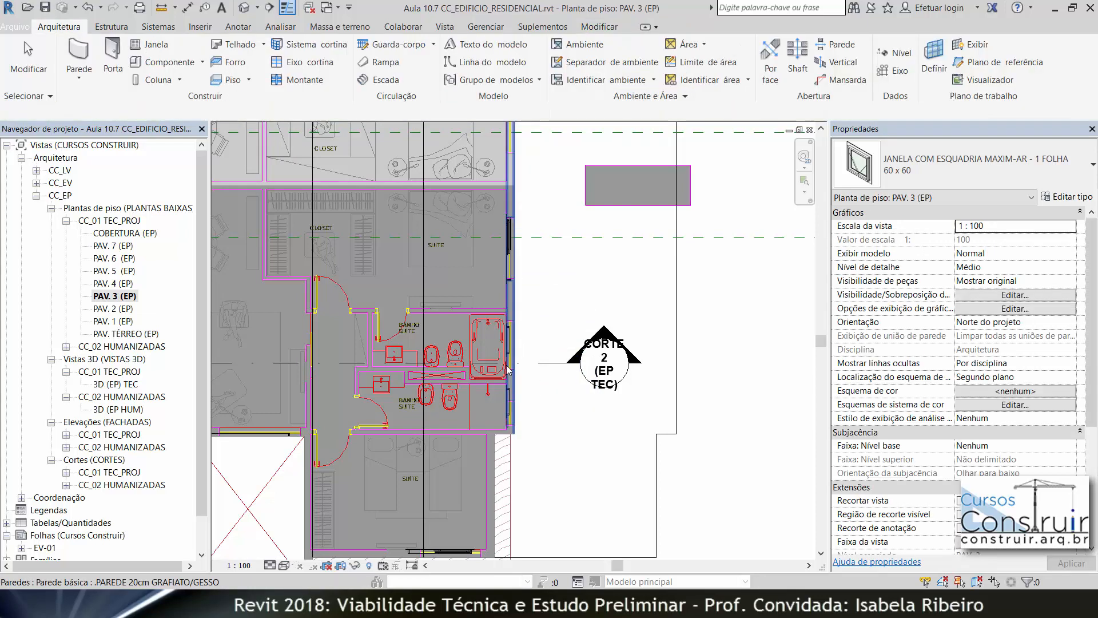
Open the PAV. 5 (EP) floor plan and check the spacing of the 60 x 60 window in the upper suite bathroom.
{"action": "double_click", "coordinate": [115, 273]}
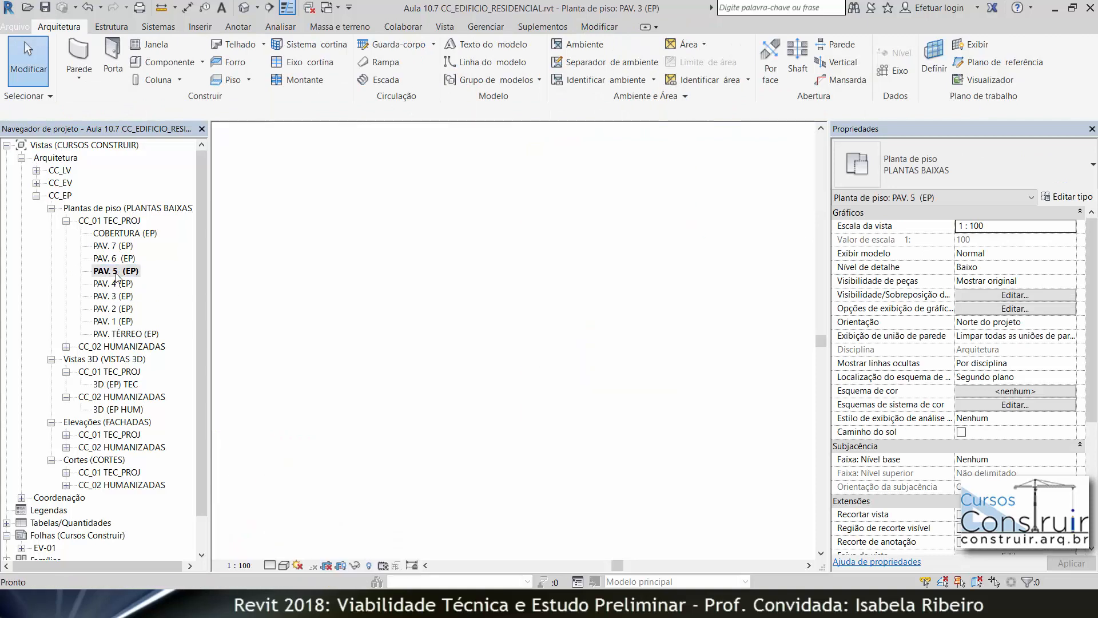
{"action": "scroll", "coordinate": [581, 327], "scroll_direction": "down", "scroll_amount": 1}
{"action": "middle_click_drag", "start_coordinate": [579, 294], "coordinate": [561, 204]}
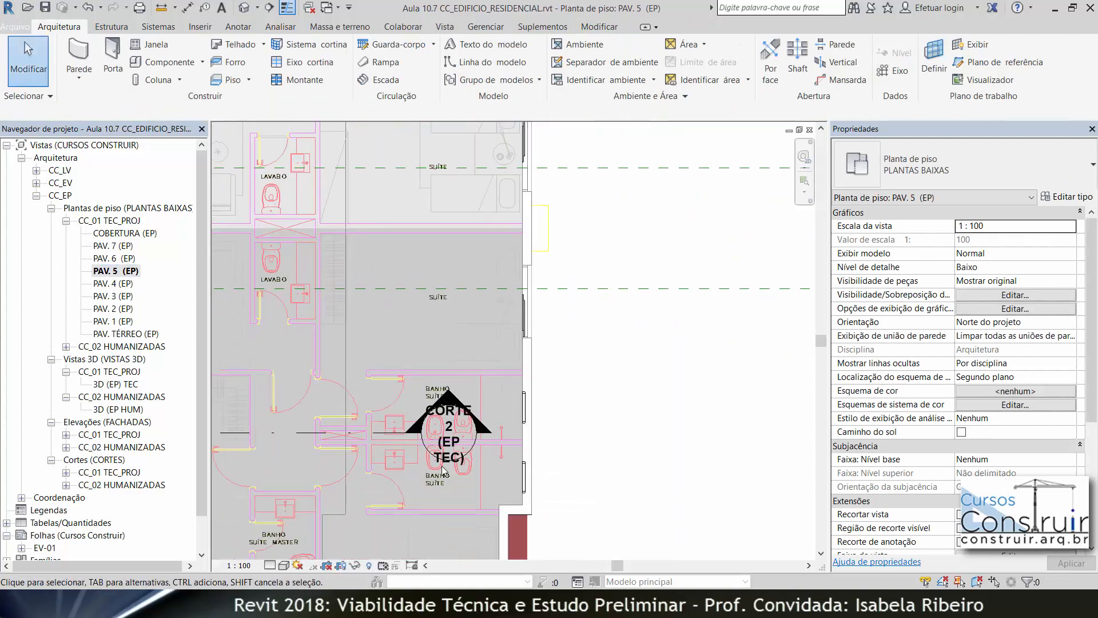
{"action": "left_click", "coordinate": [524, 407]}
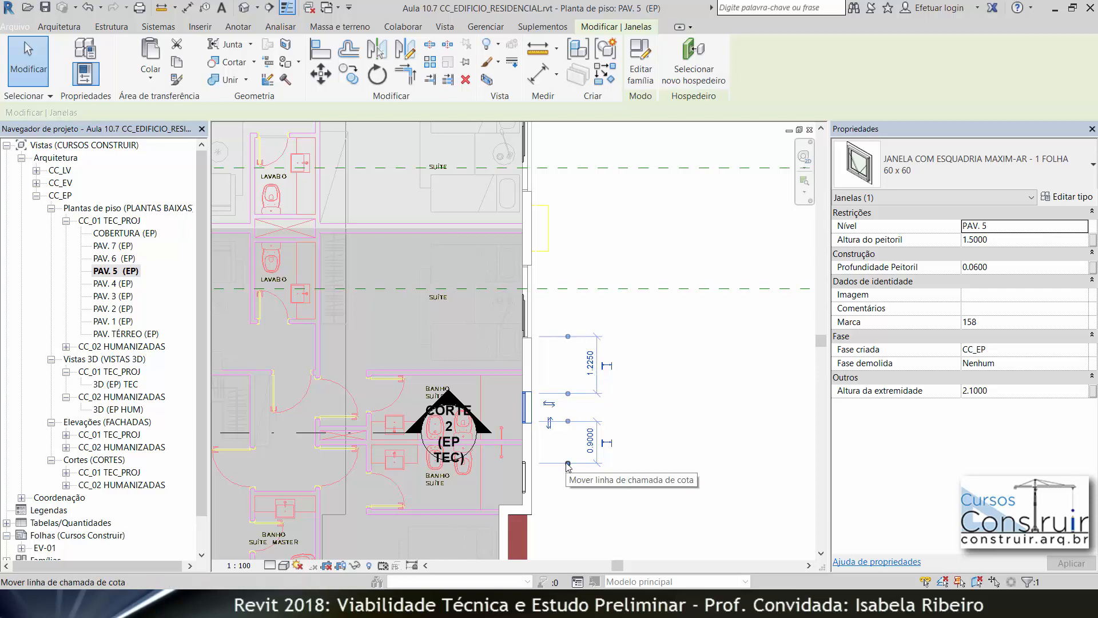
On PAV. 3 (EP), set the upper bathroom window 1.225 m from the suite window and check the lower bathroom window's spacing.
{"action": "double_click", "coordinate": [115, 296]}
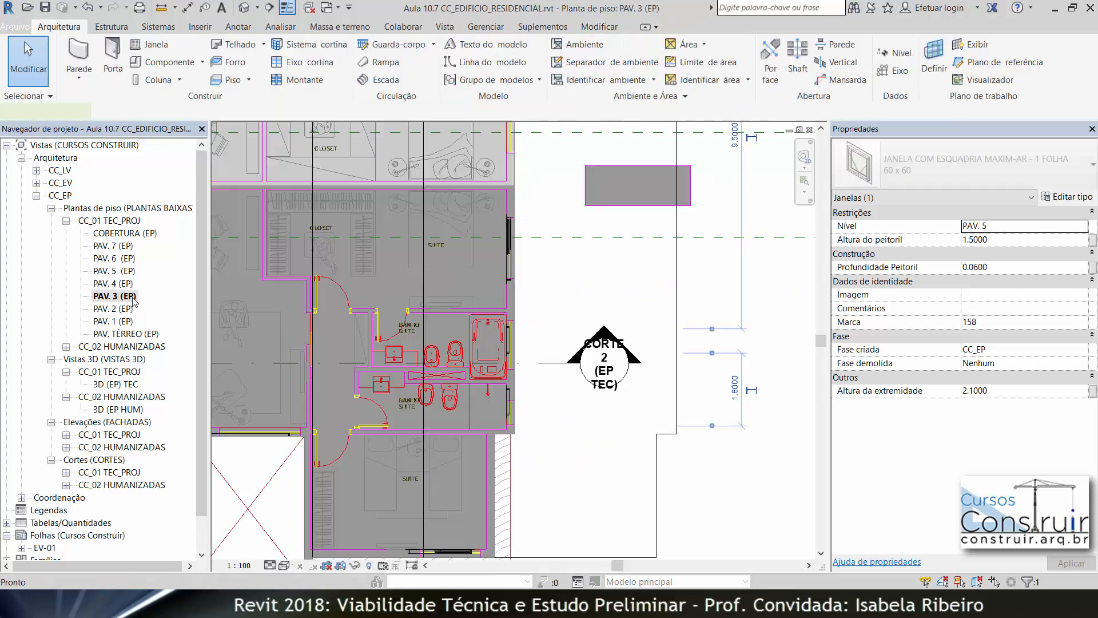
{"action": "left_click", "coordinate": [506, 353]}
{"action": "left_click", "coordinate": [574, 309]}
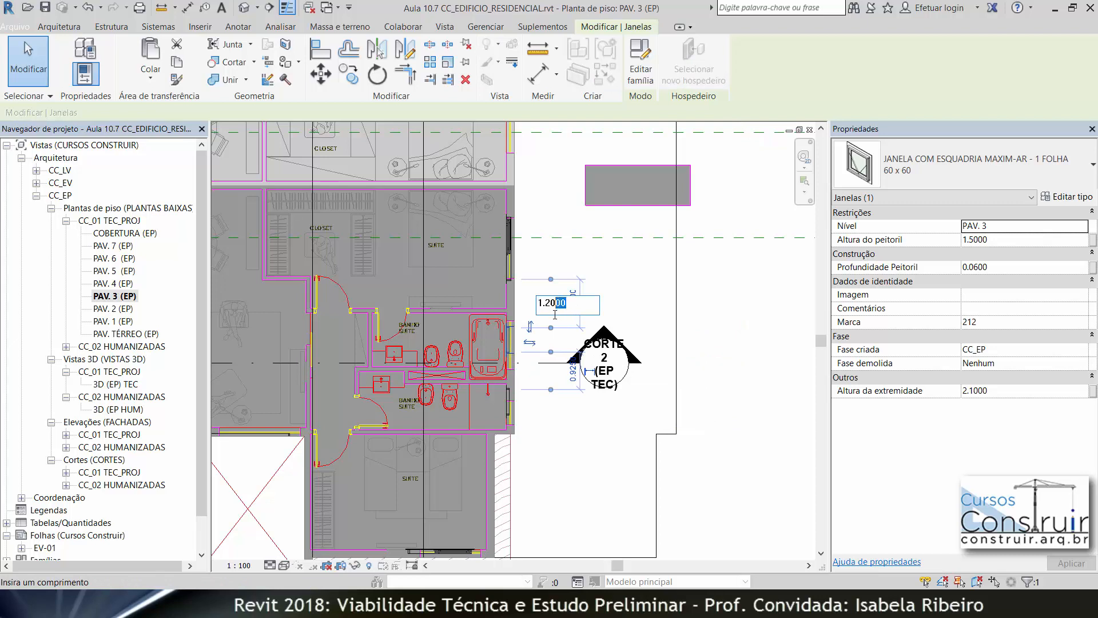
{"action": "type", "text": "1.225"}
{"action": "key", "text": "Return"}
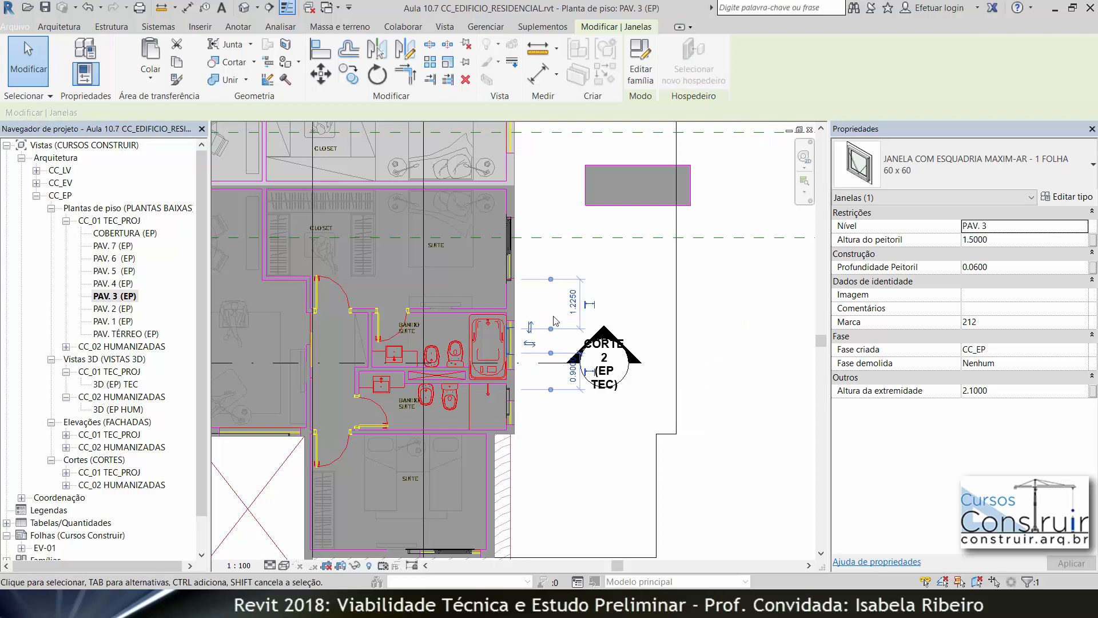
{"action": "left_click", "coordinate": [514, 407]}
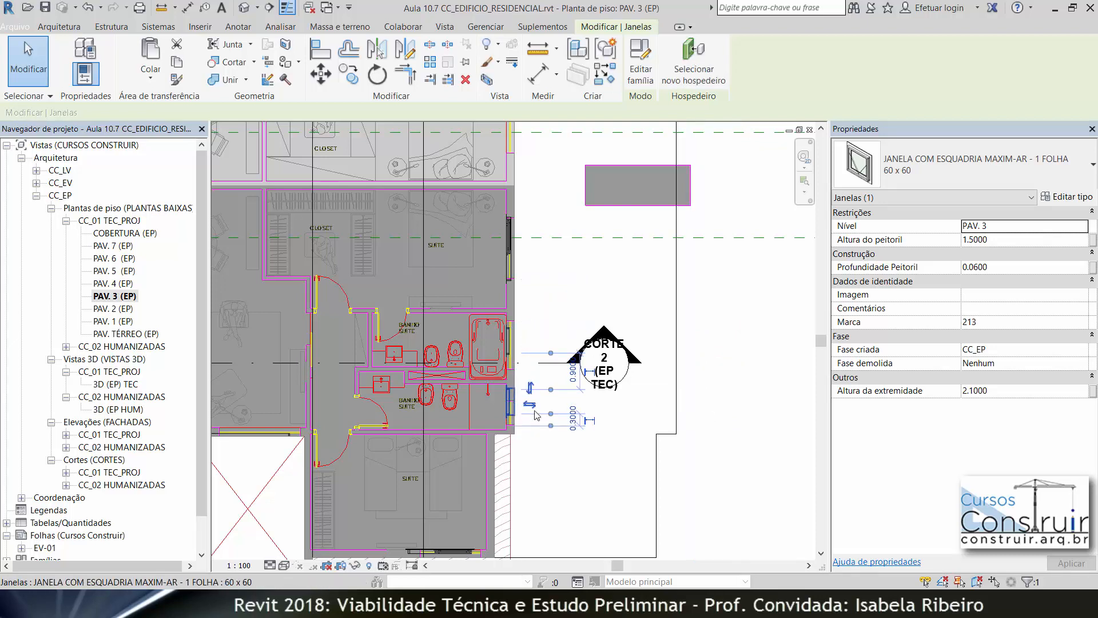
{"action": "left_click", "coordinate": [572, 372]}
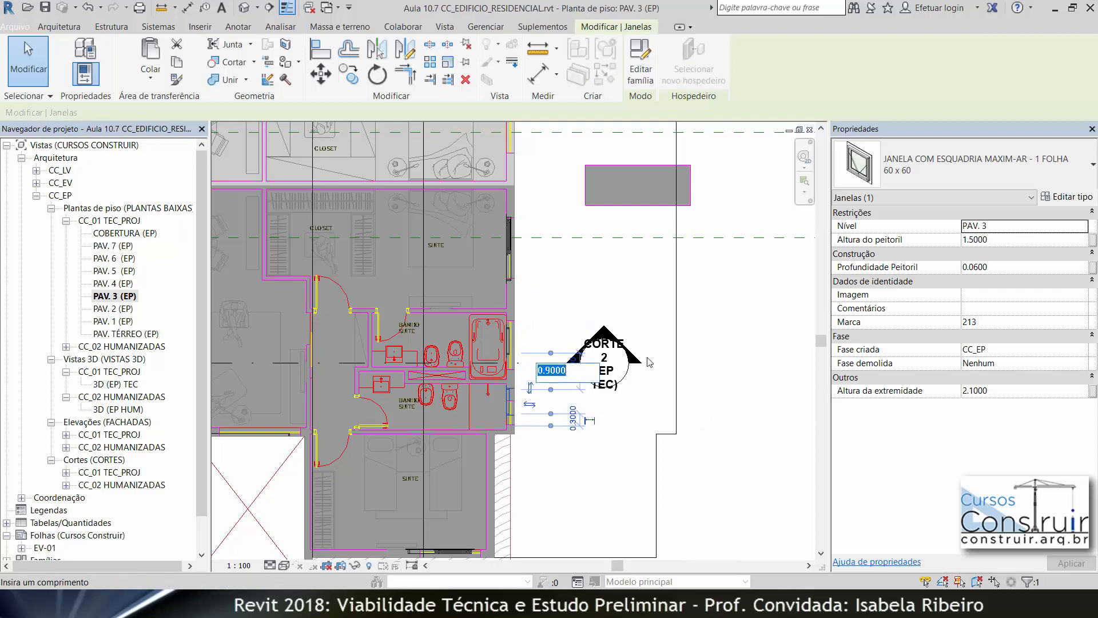
{"action": "left_click", "coordinate": [702, 356]}
Filter the corner apartment selection to its four windows and mirror copies about an axis drawn from the dividing wall's midpoint.
{"action": "scroll", "coordinate": [738, 223], "scroll_direction": "down", "scroll_amount": 4}
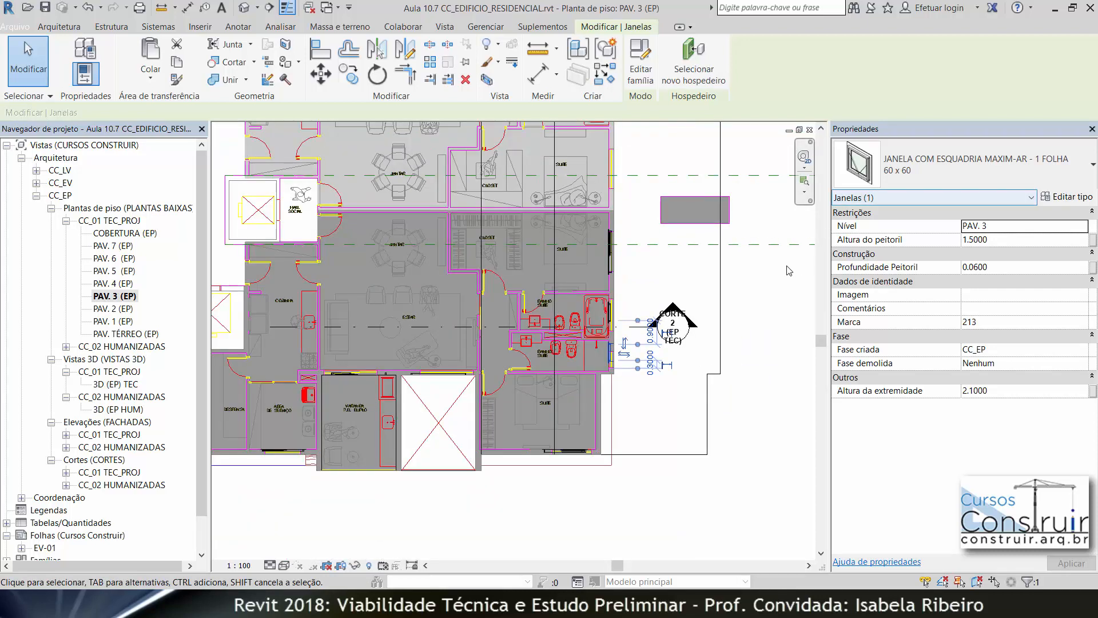
{"action": "left_click", "coordinate": [750, 205]}
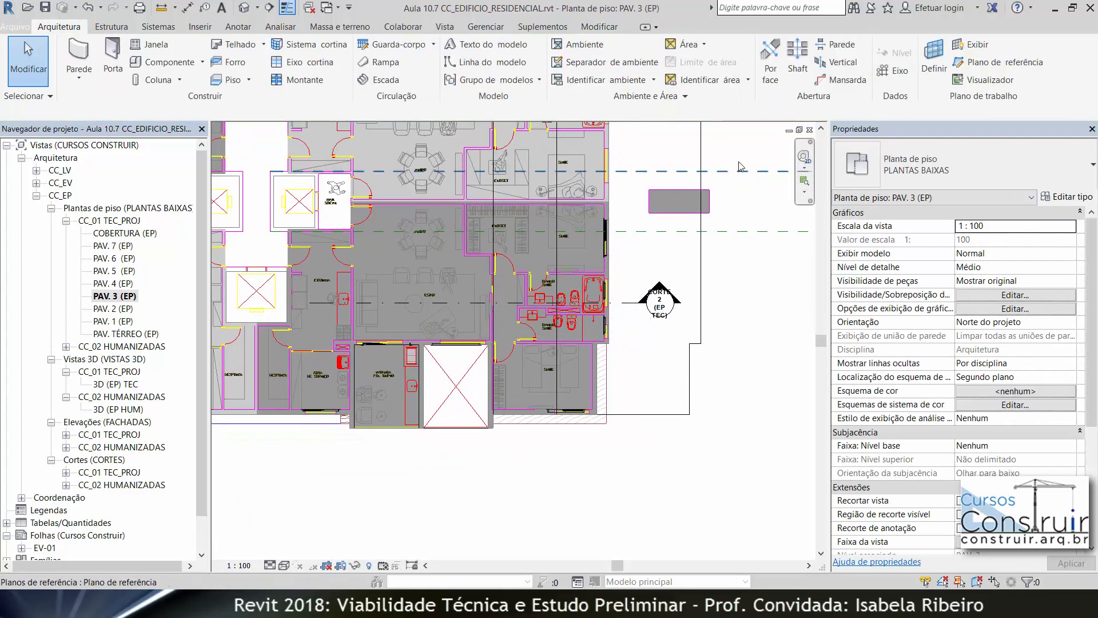
{"action": "mouse_move", "coordinate": [740, 154]}
{"action": "left_mouse_down"}
{"action": "mouse_move", "coordinate": [495, 456]}
{"action": "mouse_move", "coordinate": [505, 458]}
{"action": "left_mouse_up"}
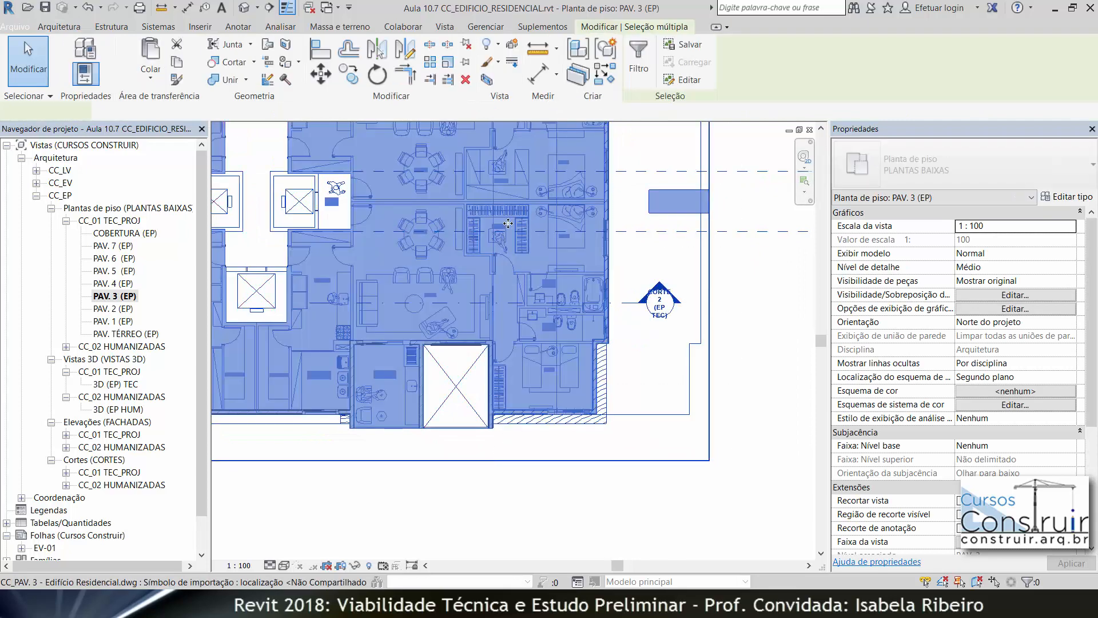
{"action": "left_click", "coordinate": [639, 62]}
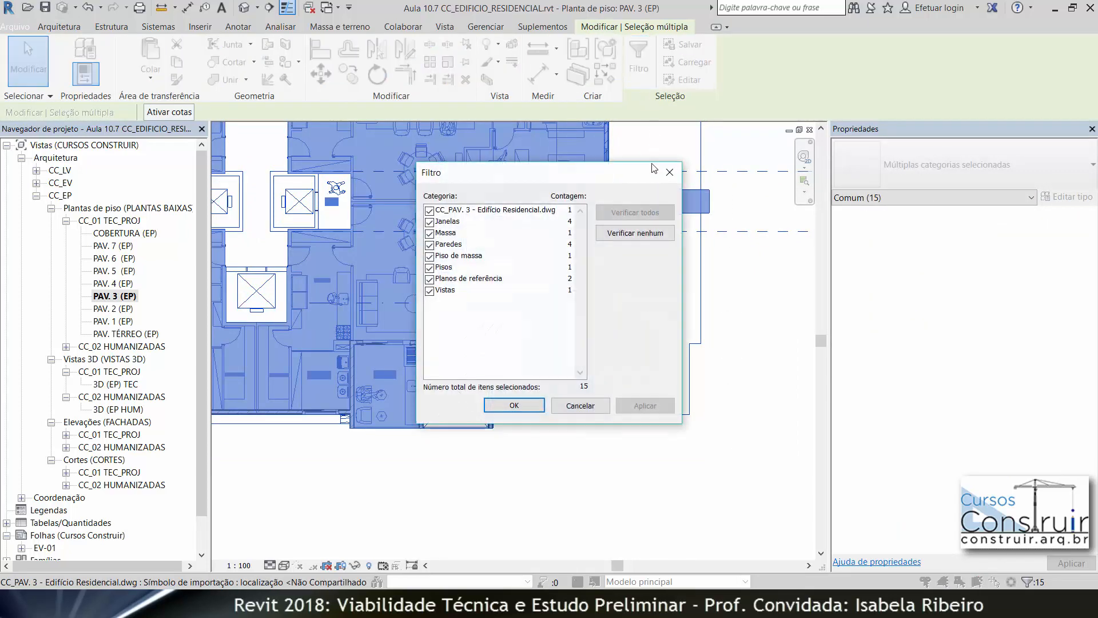
{"action": "left_click", "coordinate": [627, 241]}
{"action": "left_click", "coordinate": [430, 222]}
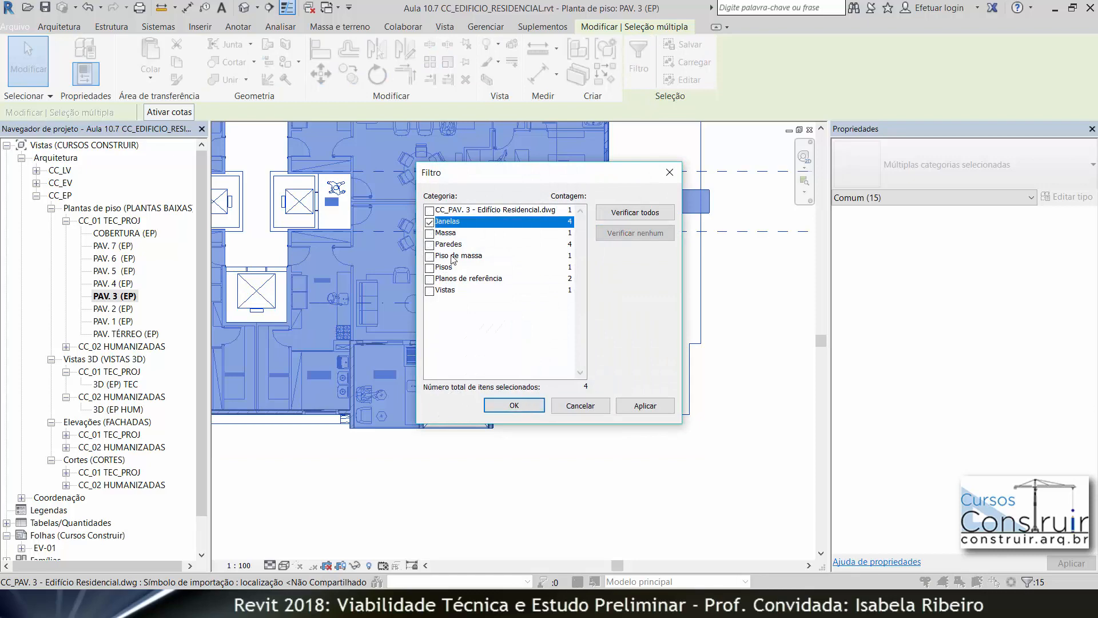
{"action": "left_click", "coordinate": [514, 405]}
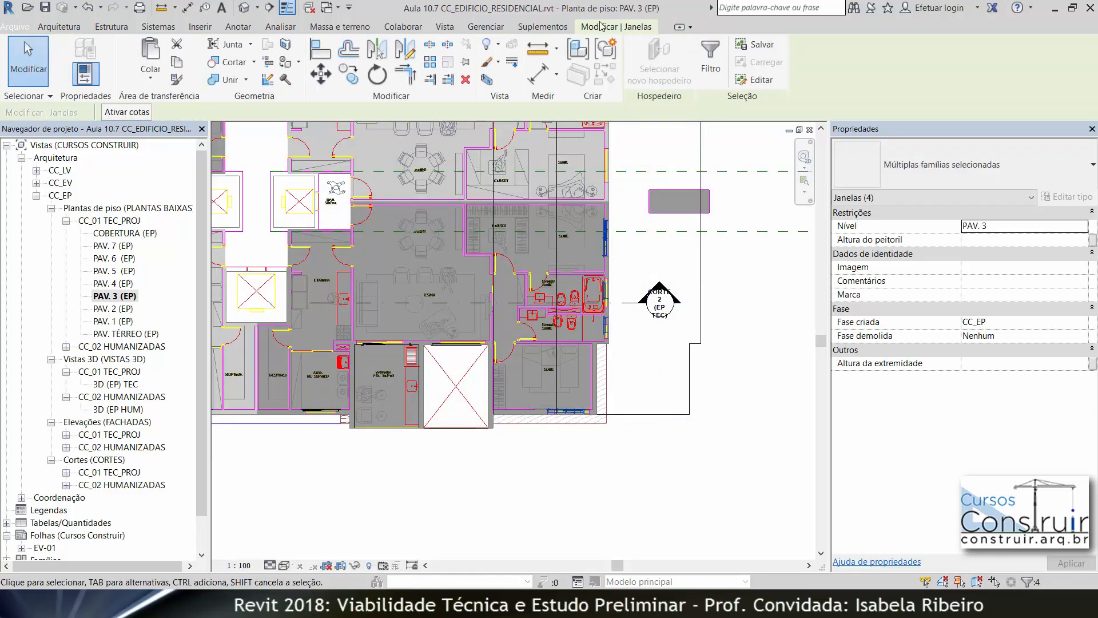
{"action": "left_click", "coordinate": [402, 55]}
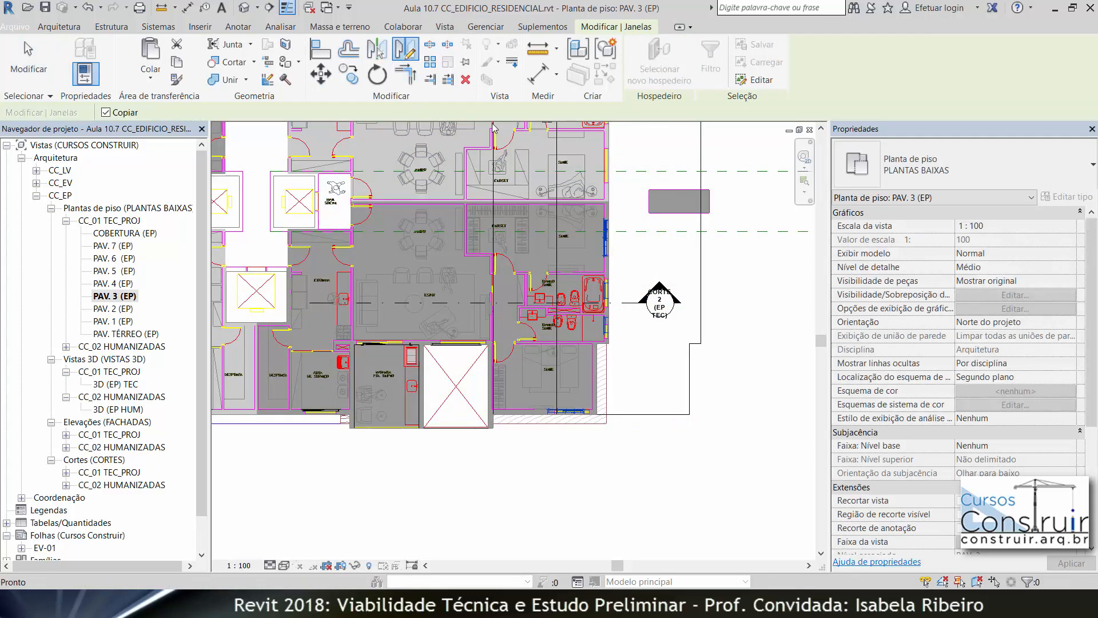
{"action": "scroll", "coordinate": [705, 231], "scroll_direction": "up", "scroll_amount": 6}
{"action": "left_click", "coordinate": [705, 232]}
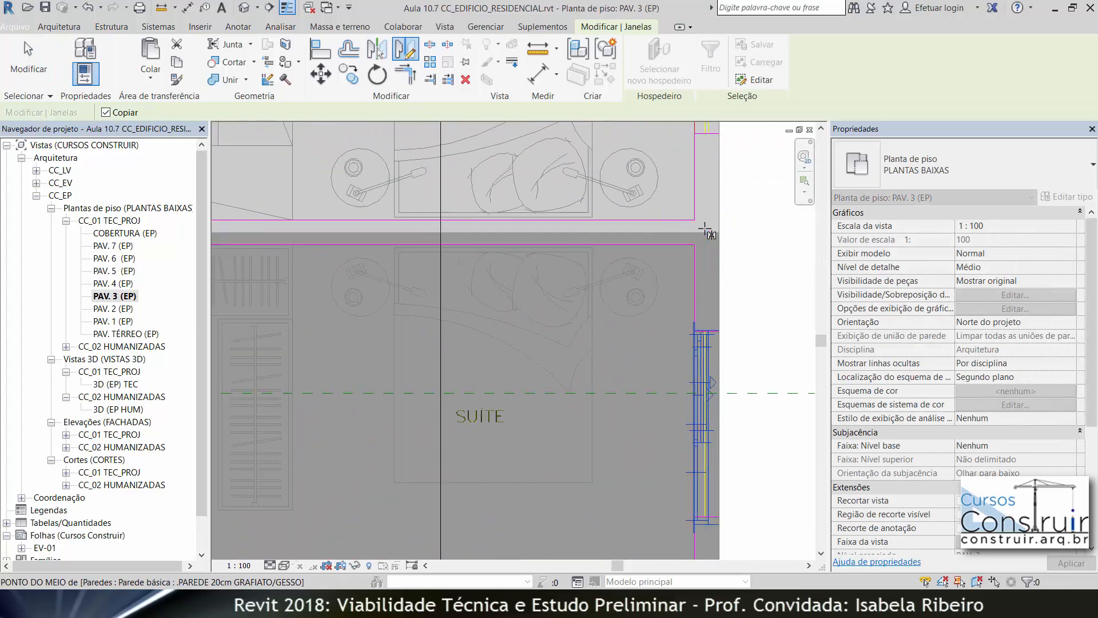
{"action": "left_click", "coordinate": [641, 232]}
{"action": "scroll", "coordinate": [615, 348], "scroll_direction": "down", "scroll_amount": 6}
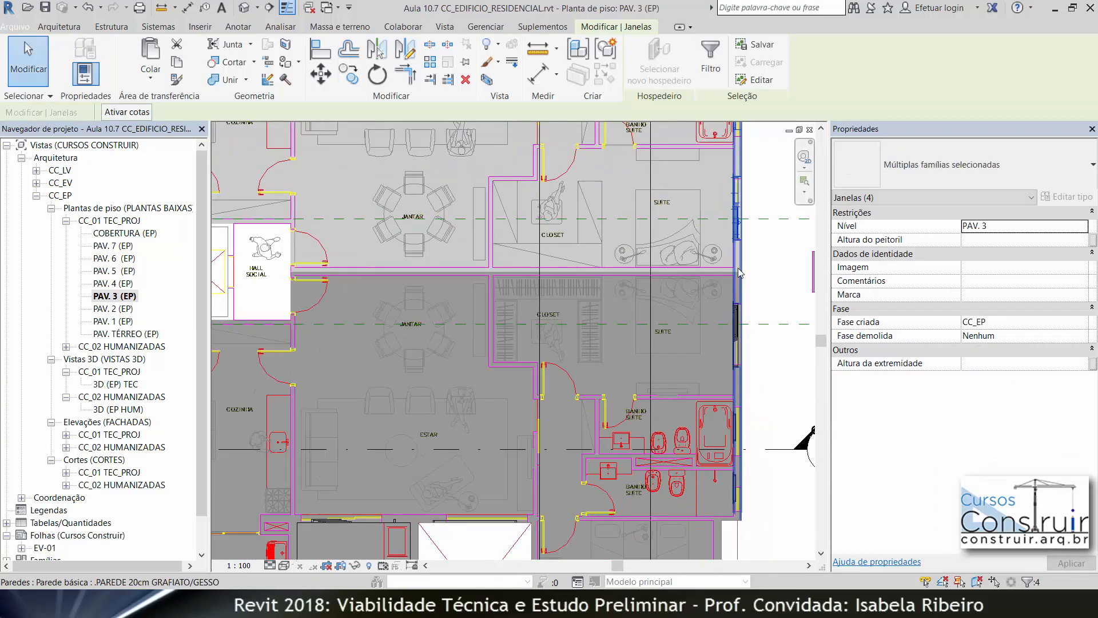
Filter the selection to the eight windows at the east end of PAV. 3, copy them and paste them aligned to level PAV. 4.
{"action": "middle_click_drag", "start_coordinate": [616, 347], "coordinate": [564, 395]}
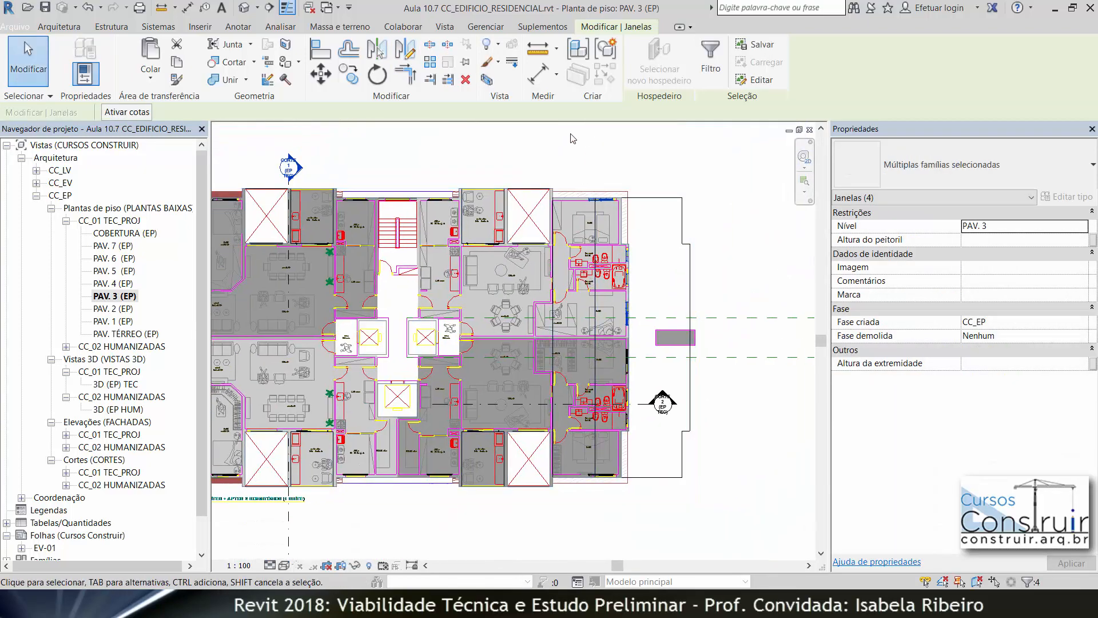
{"action": "left_click_drag", "start_coordinate": [569, 135], "coordinate": [721, 553]}
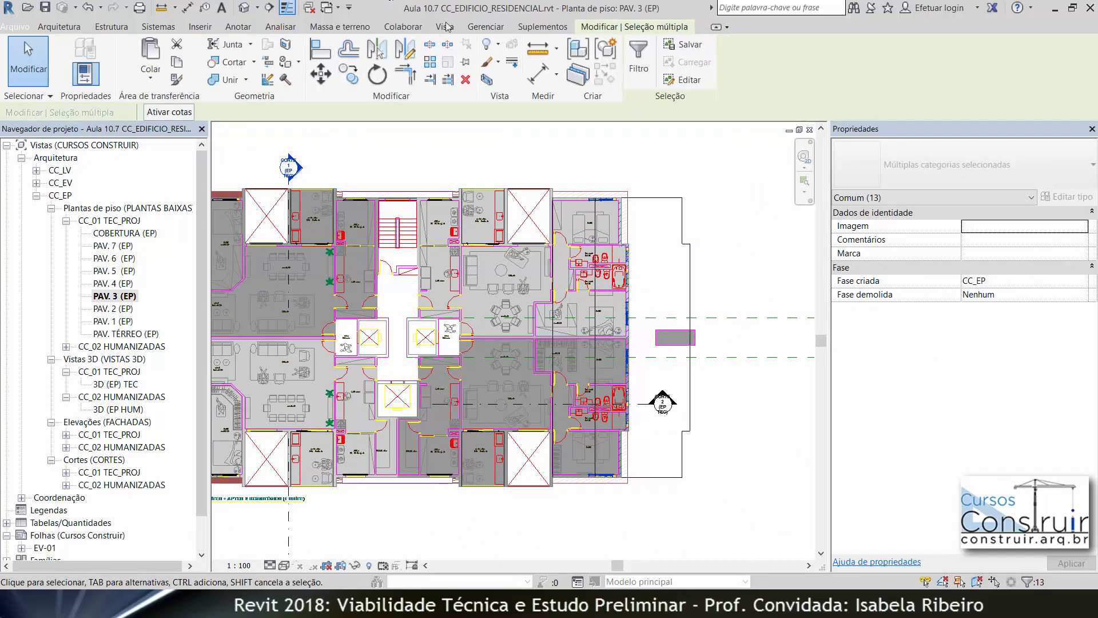
{"action": "left_click", "coordinate": [636, 65]}
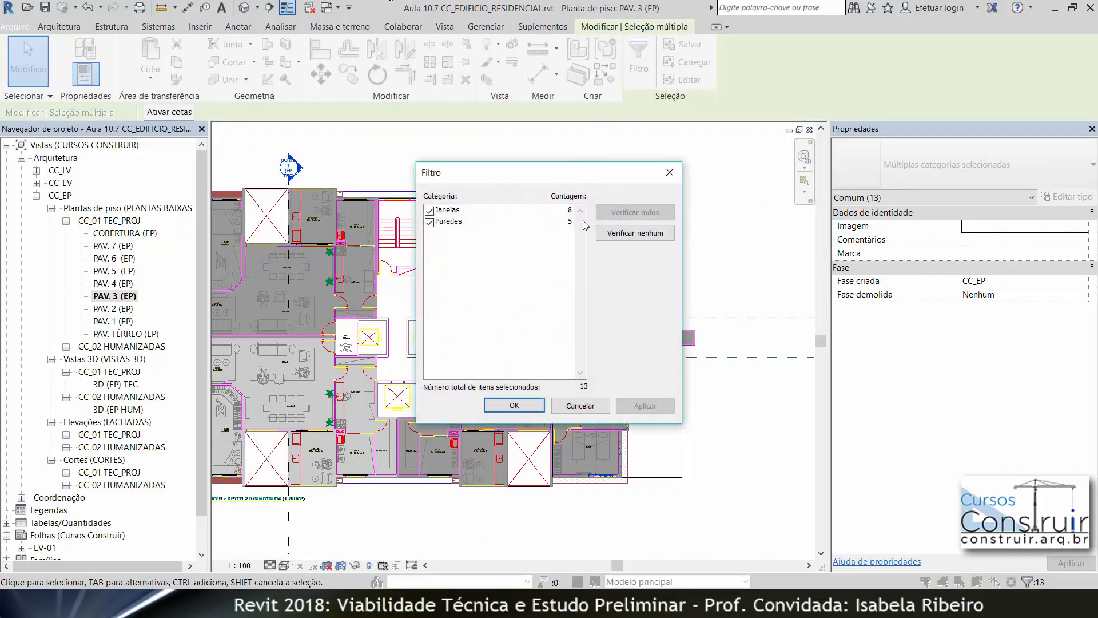
{"action": "left_click", "coordinate": [429, 223]}
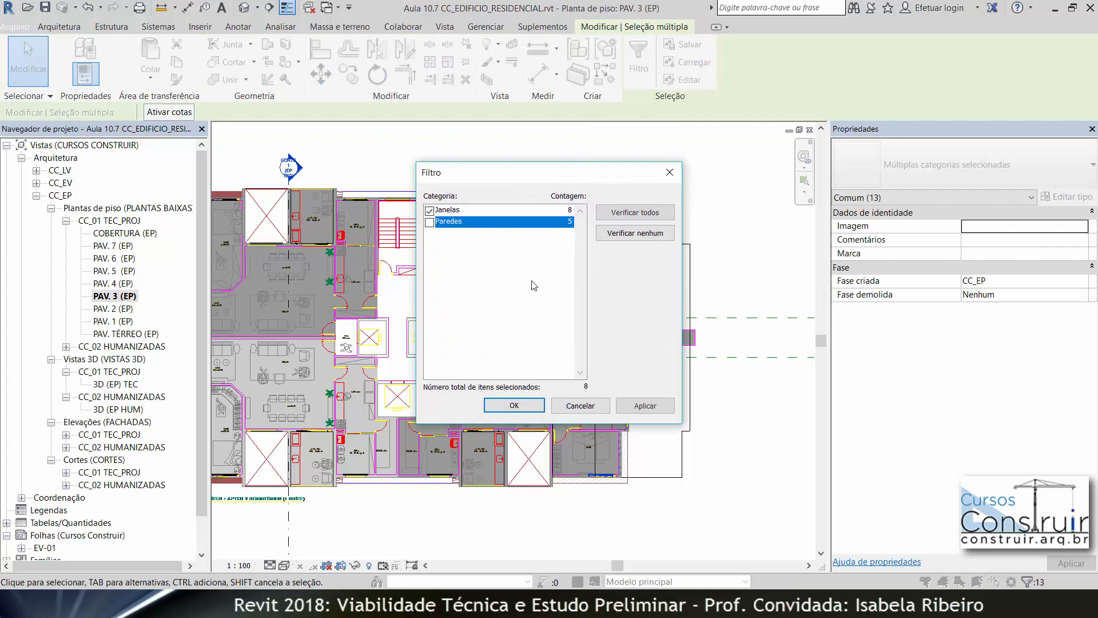
{"action": "left_click", "coordinate": [521, 405]}
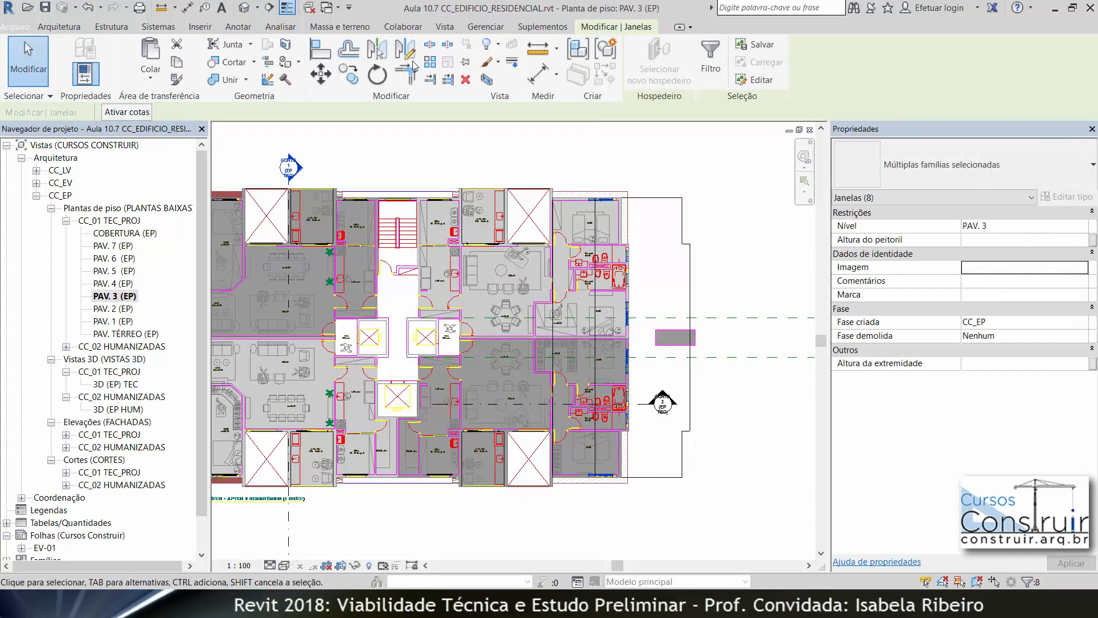
{"action": "left_click", "coordinate": [182, 60]}
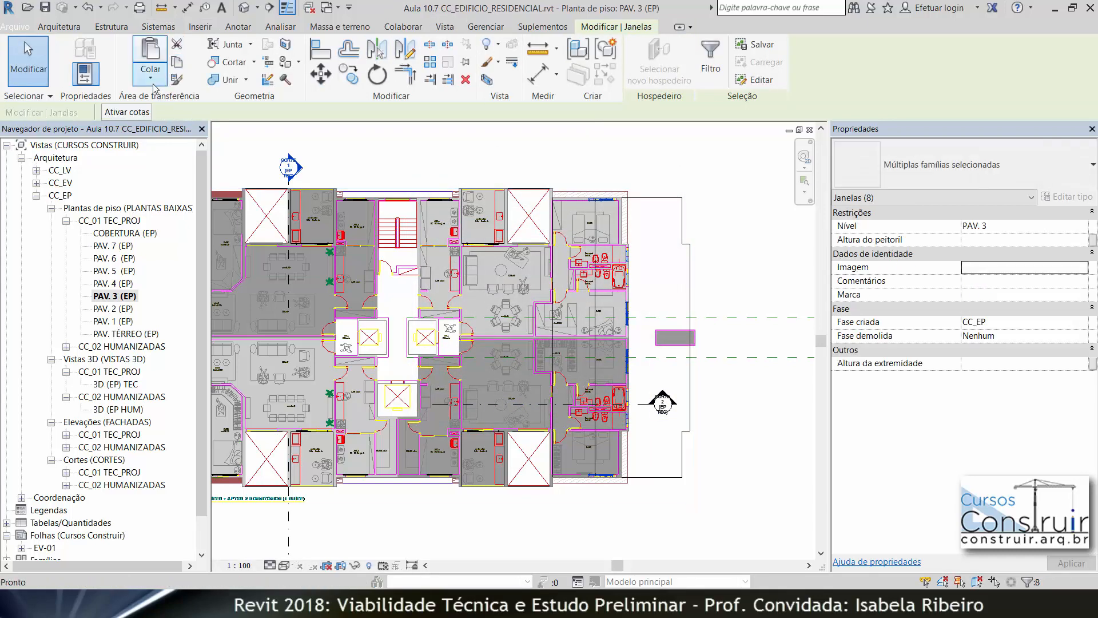
{"action": "left_click", "coordinate": [153, 85]}
{"action": "left_click", "coordinate": [68, 147]}
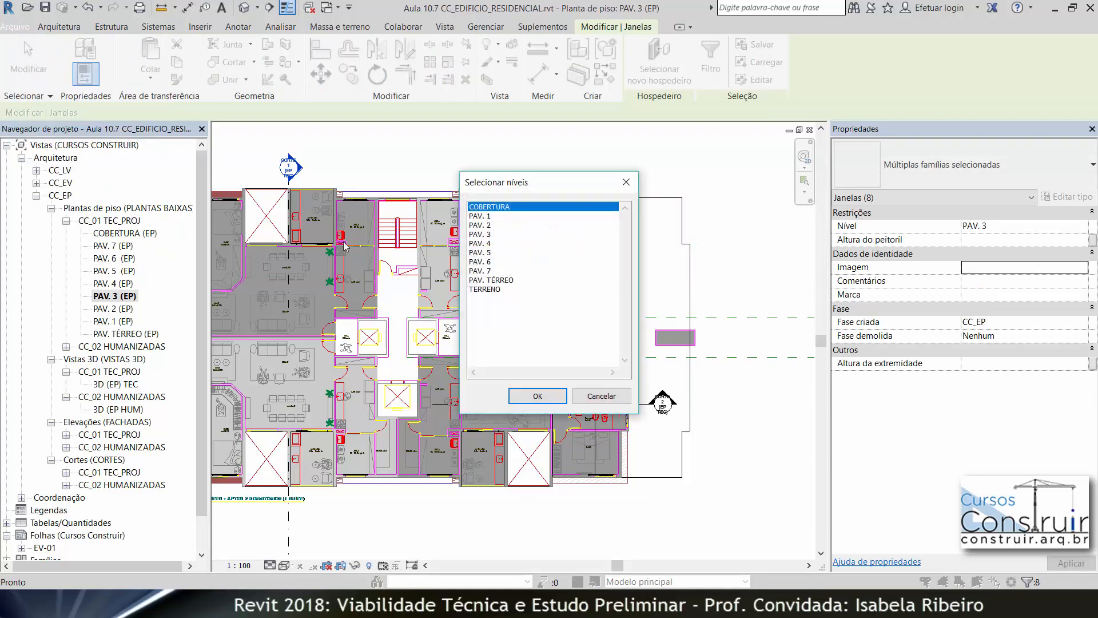
{"action": "left_click", "coordinate": [485, 244]}
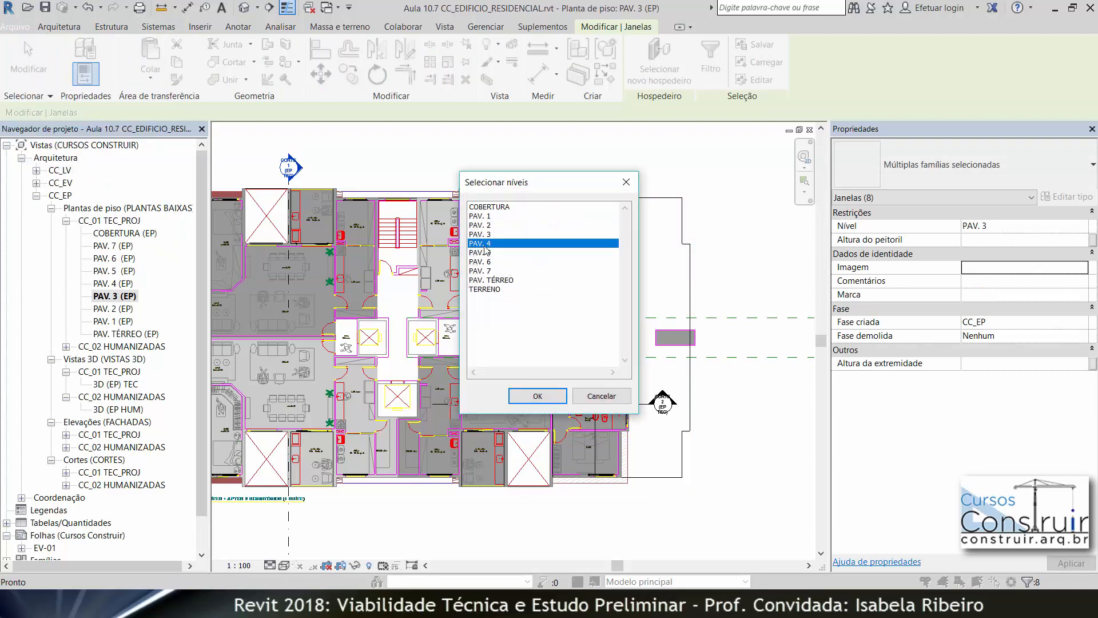
{"action": "left_click", "coordinate": [526, 396]}
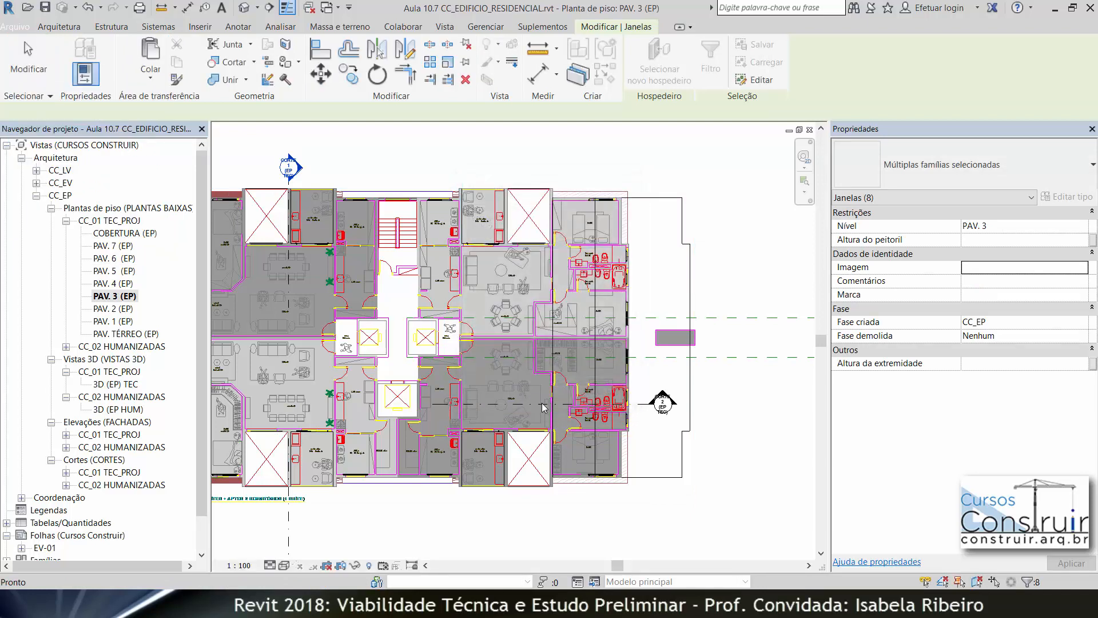
Open the 3D (EP HUM) view and examine the windows pasted on PAV. 4.
{"action": "double_click", "coordinate": [130, 410]}
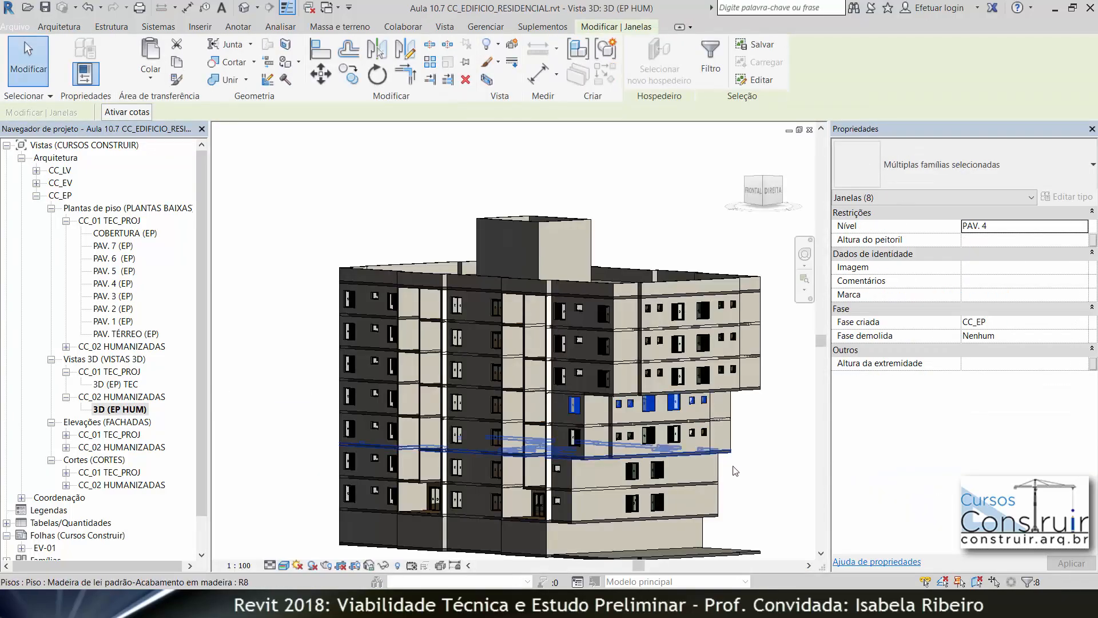
{"action": "left_click", "coordinate": [787, 457]}
{"action": "middle_click_drag", "start_coordinate": [789, 442], "coordinate": [696, 440], "text": "shift"}
{"action": "scroll", "coordinate": [698, 396], "scroll_direction": "down", "scroll_amount": 2}
{"action": "middle_click_drag", "start_coordinate": [675, 371], "coordinate": [654, 350]}
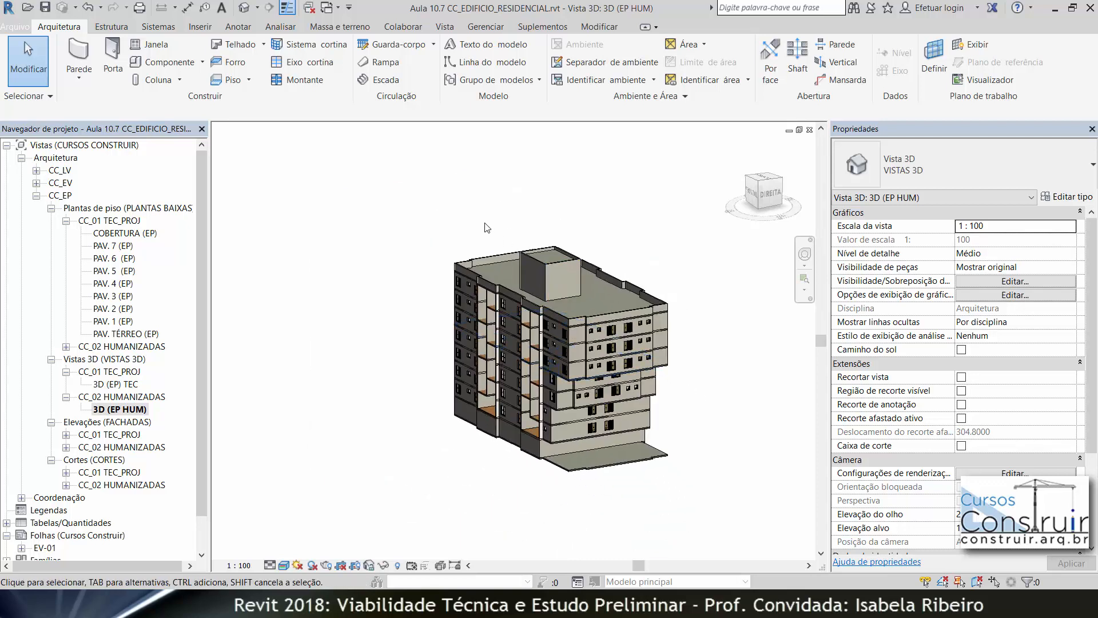
Filter a selection of the whole building to its windows and set their head height (Altura da extremidade) to 2.10 m.
{"action": "left_click_drag", "start_coordinate": [381, 186], "coordinate": [730, 533]}
{"action": "left_click", "coordinate": [635, 54]}
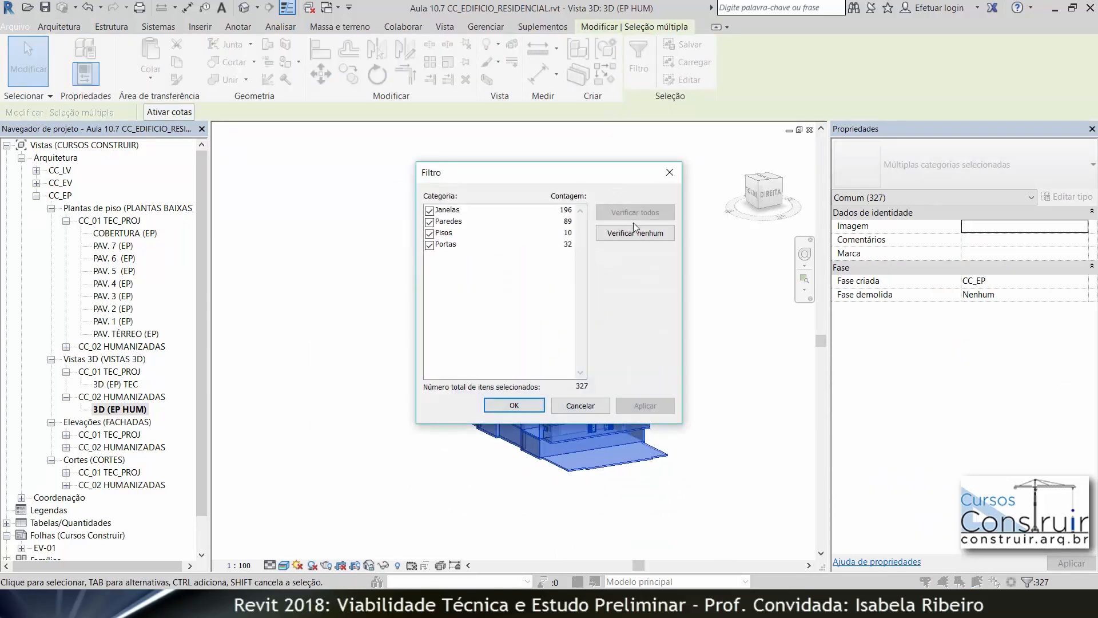
{"action": "left_click", "coordinate": [429, 211]}
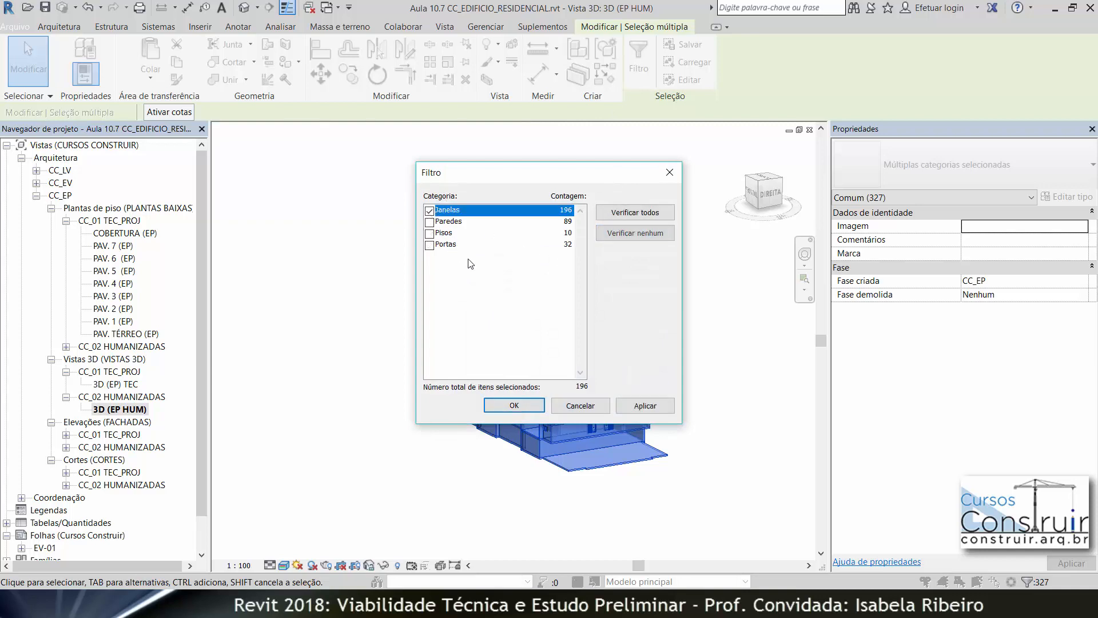
{"action": "left_click", "coordinate": [529, 404]}
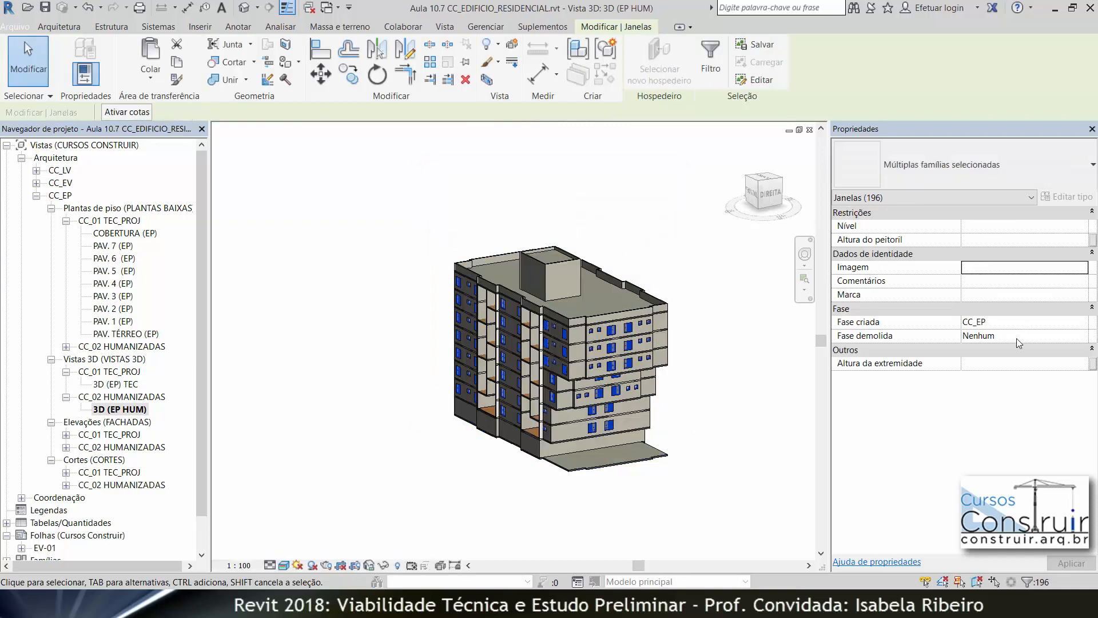
{"action": "left_click", "coordinate": [1010, 366]}
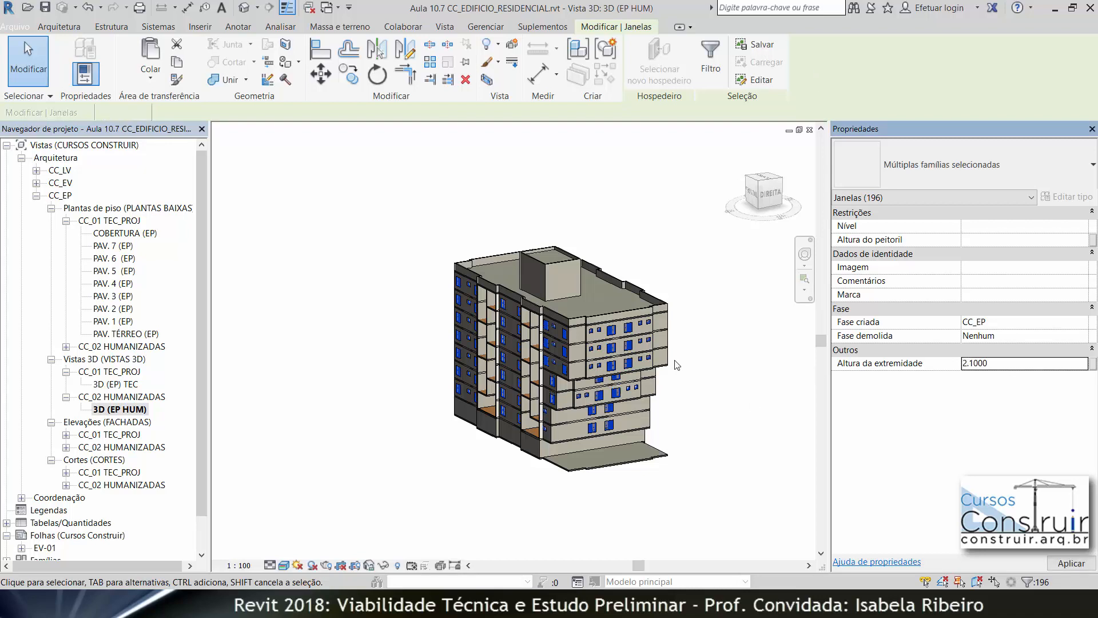
{"action": "left_click", "coordinate": [709, 361]}
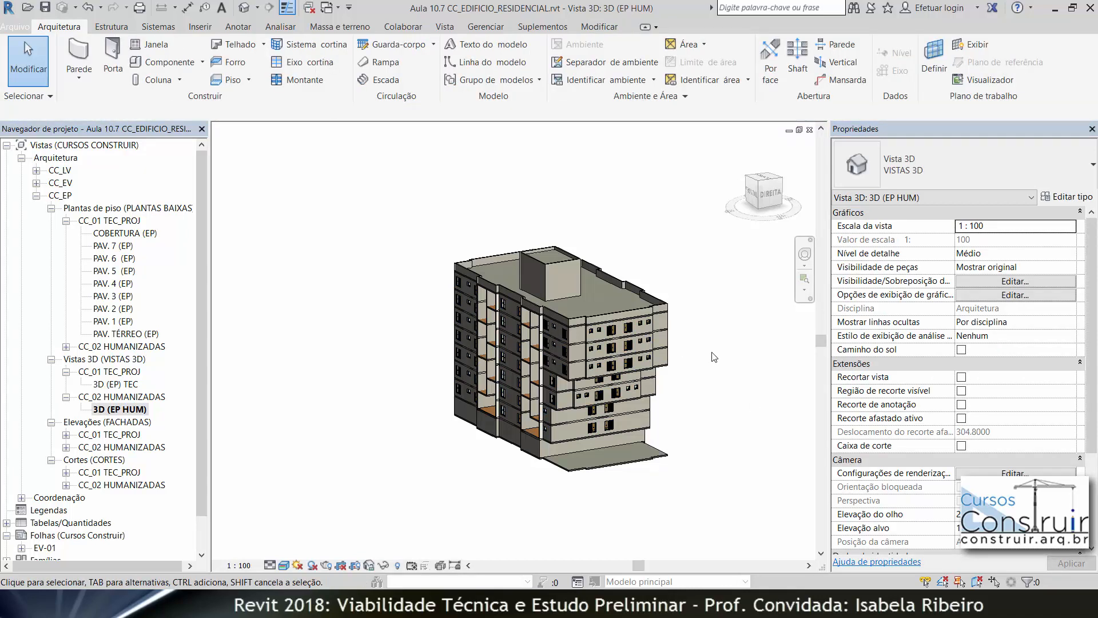
In the right-side 3D view, flip the four 150 x 150 suite windows on PAV. 3 and PAV. 4 to face outward.
{"action": "left_click", "coordinate": [765, 193]}
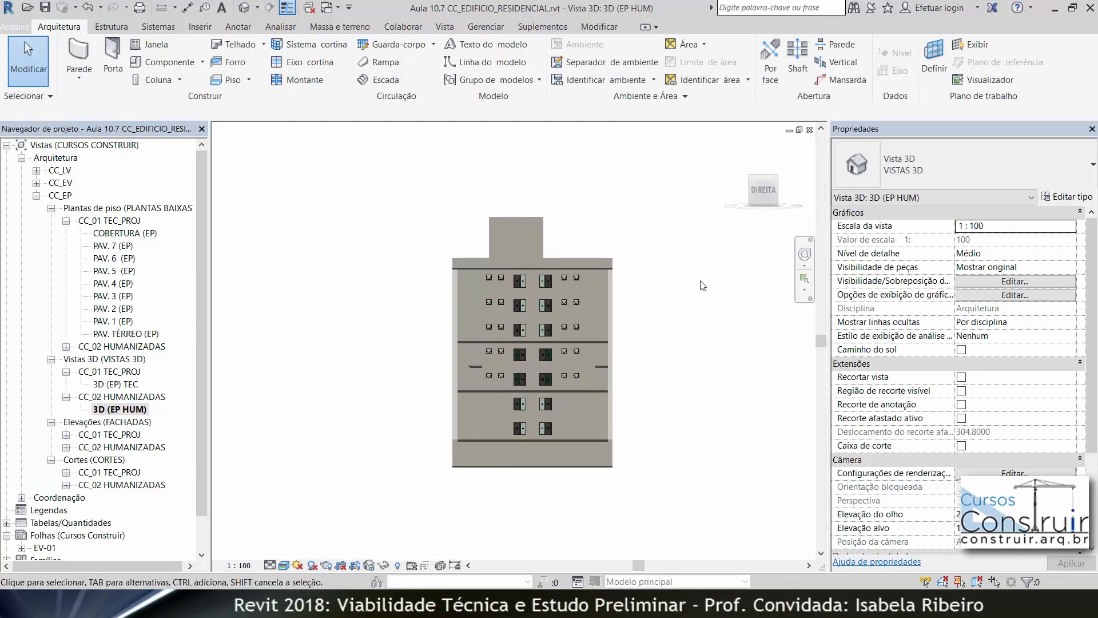
{"action": "scroll", "coordinate": [531, 354], "scroll_direction": "up", "scroll_amount": 5}
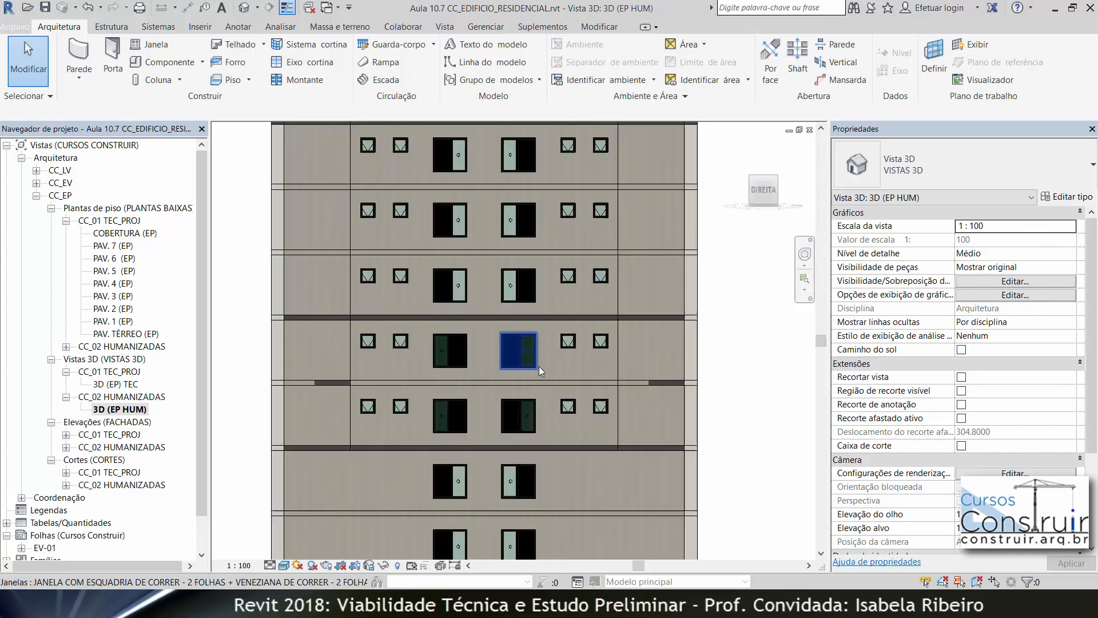
{"action": "left_click", "coordinate": [448, 361]}
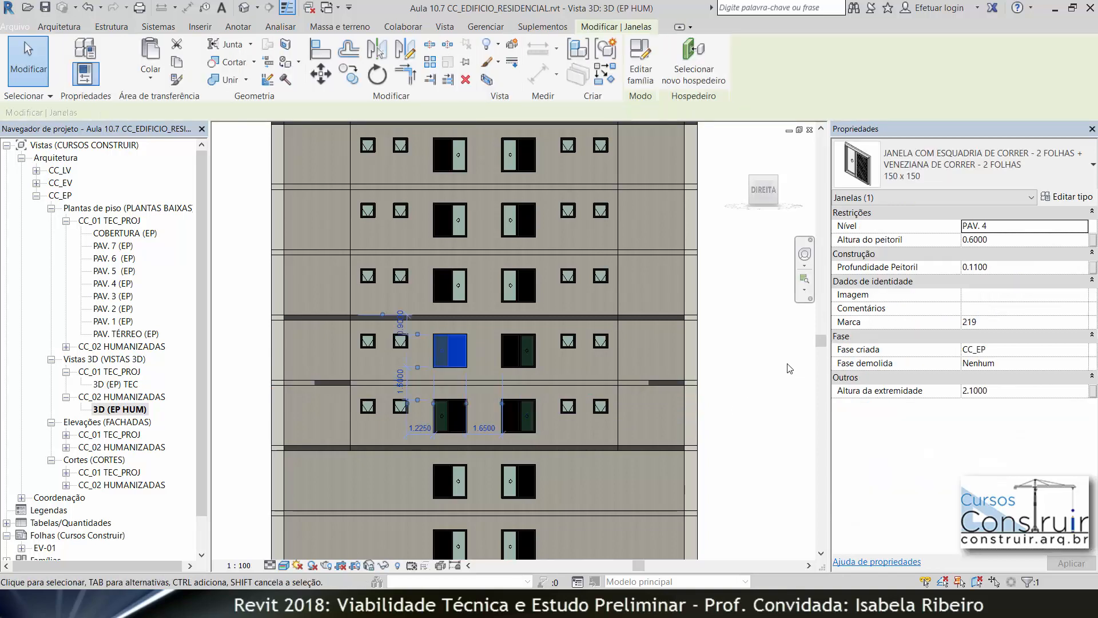
{"action": "left_click", "coordinate": [503, 352]}
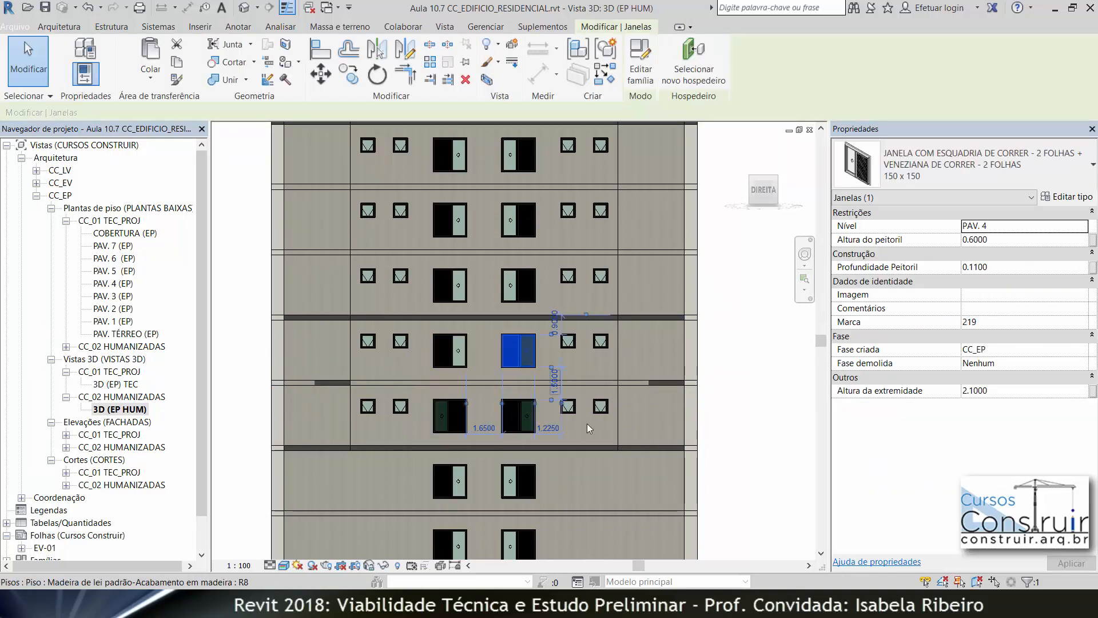
{"action": "left_click", "coordinate": [448, 413]}
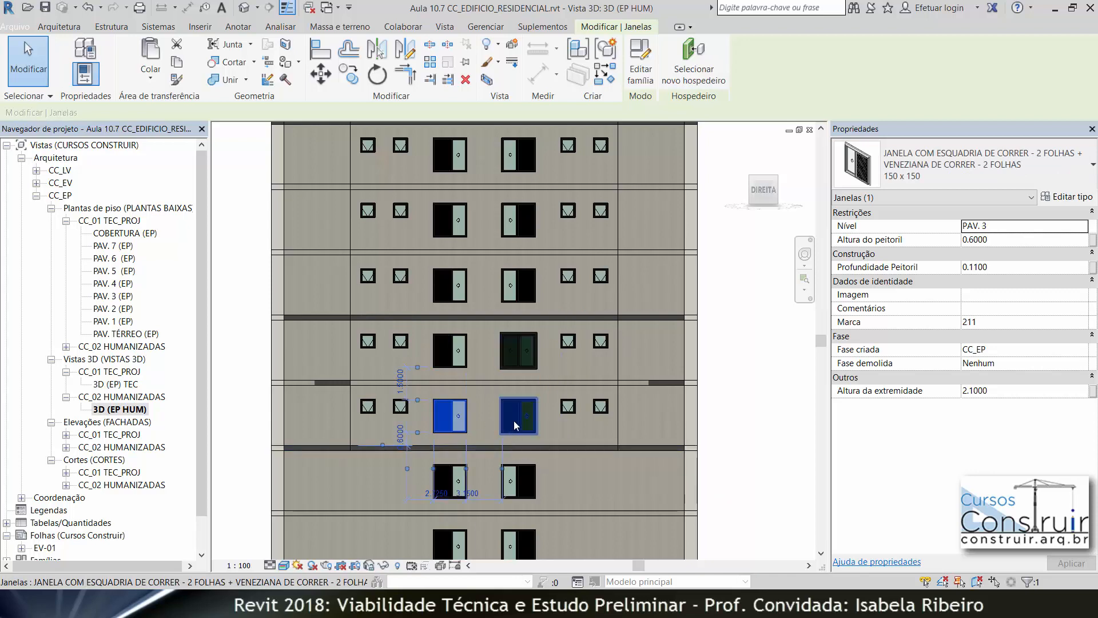
{"action": "left_click", "coordinate": [513, 420]}
{"action": "key", "text": "space"}
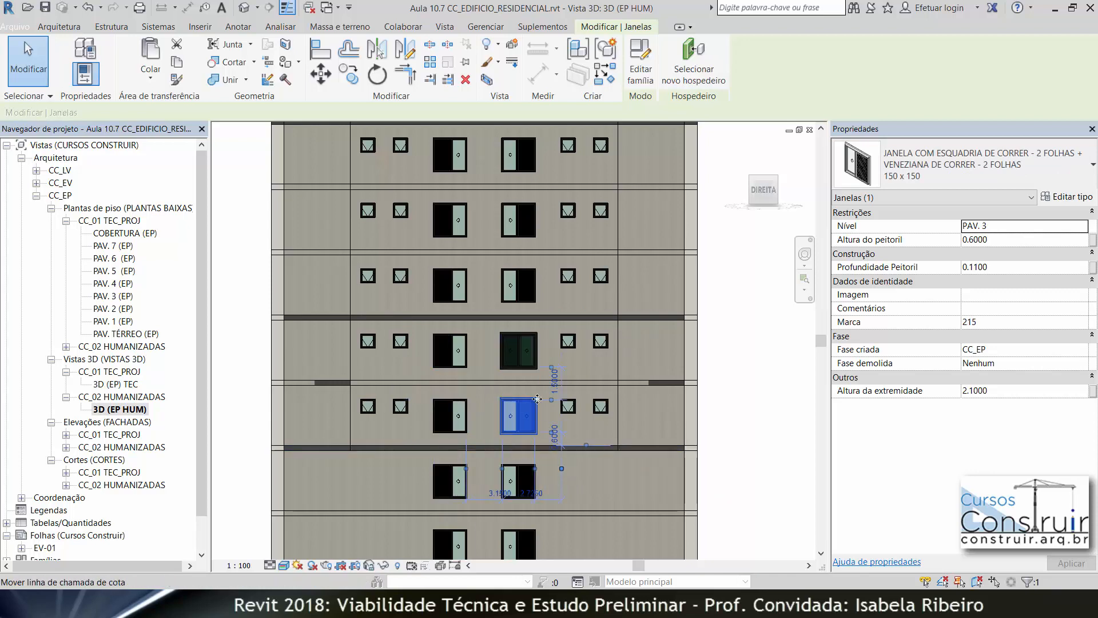
{"action": "left_click", "coordinate": [520, 363]}
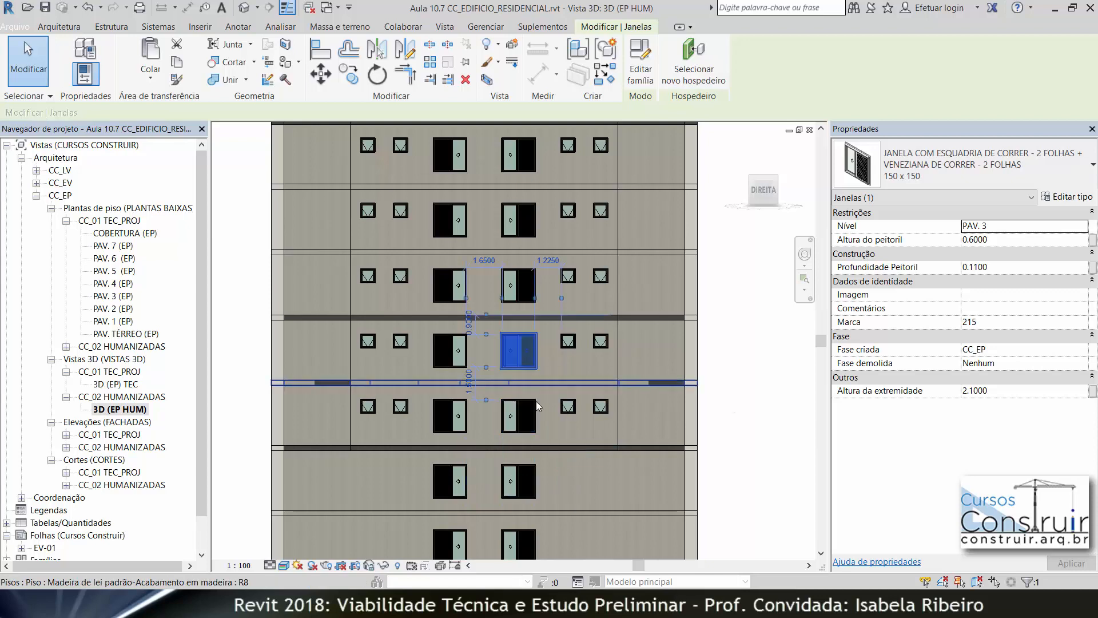
{"action": "left_click", "coordinate": [749, 359]}
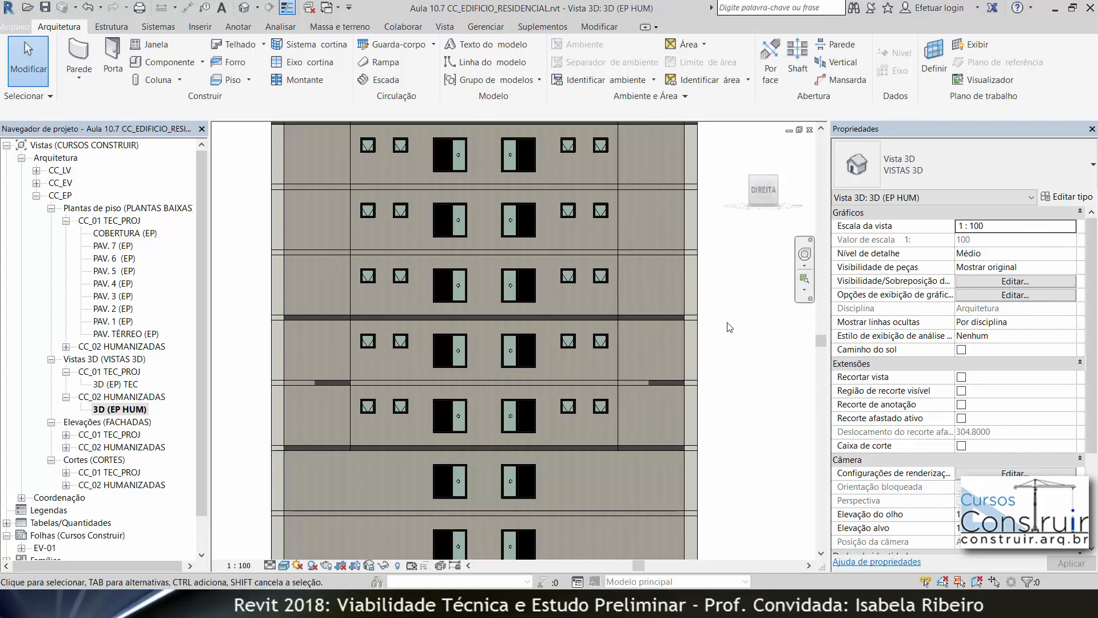
Examine the stepped end's windows in 3D and bring up the building's front view.
{"action": "scroll", "coordinate": [728, 377], "scroll_direction": "down", "scroll_amount": 2}
{"action": "middle_click_drag", "start_coordinate": [721, 398], "coordinate": [614, 322], "text": "shift"}
{"action": "scroll", "coordinate": [614, 322], "scroll_direction": "up", "scroll_amount": 3}
{"action": "scroll", "coordinate": [492, 306], "scroll_direction": "down", "scroll_amount": 4}
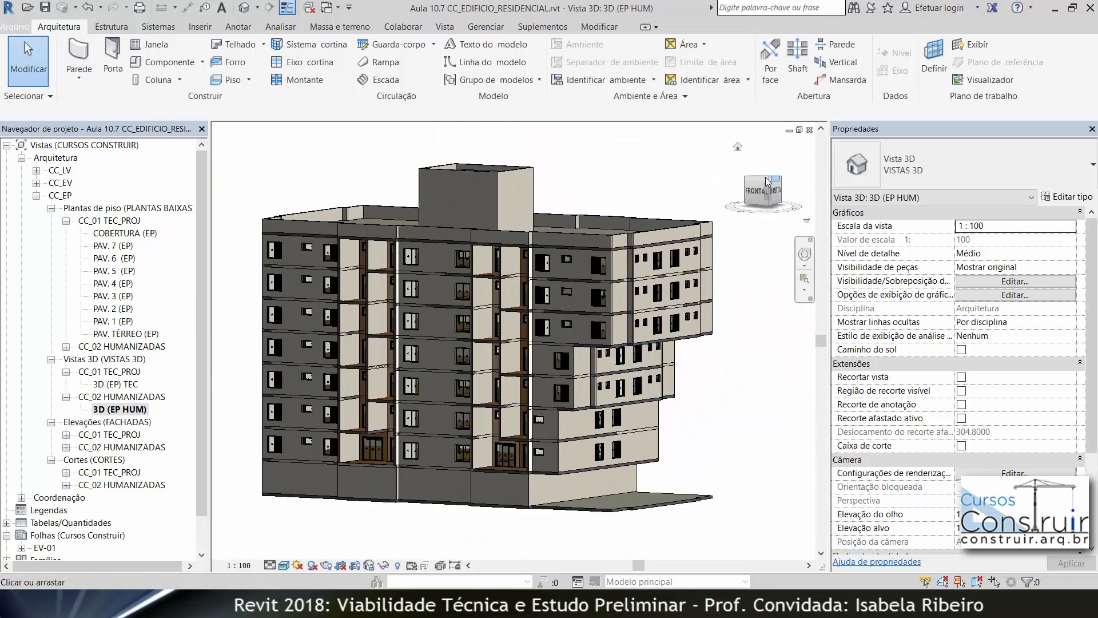
{"action": "left_click", "coordinate": [754, 191]}
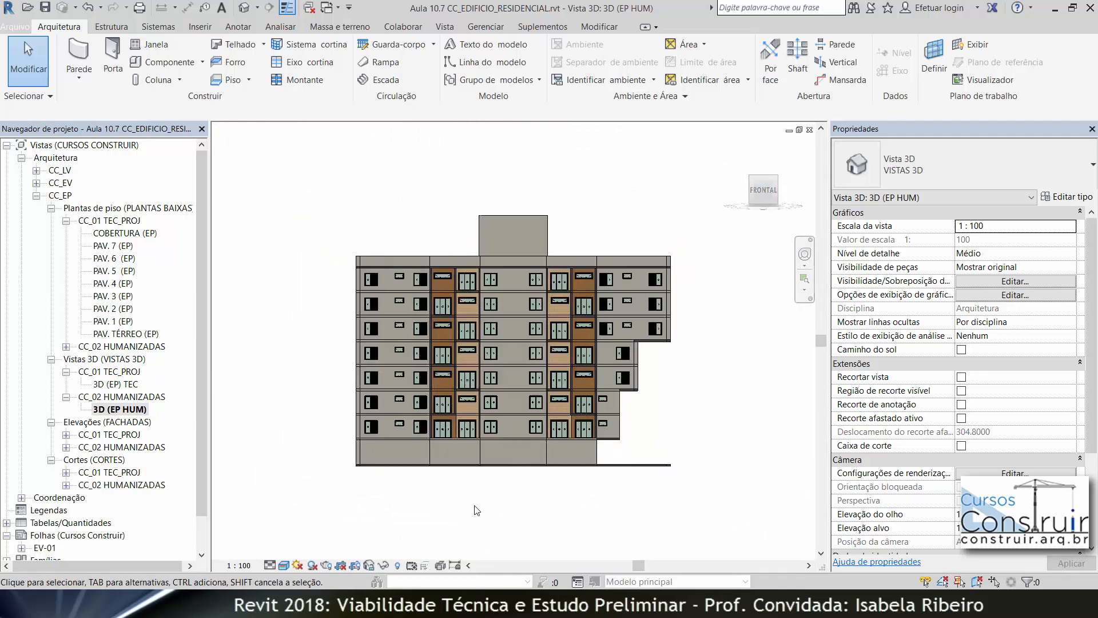
Start a door of the PORTÃO BASCULANTE COM BARRAS VERTICAIS family and duplicate its 300 x 220 type as 560 X 280.
{"action": "left_click", "coordinate": [107, 53]}
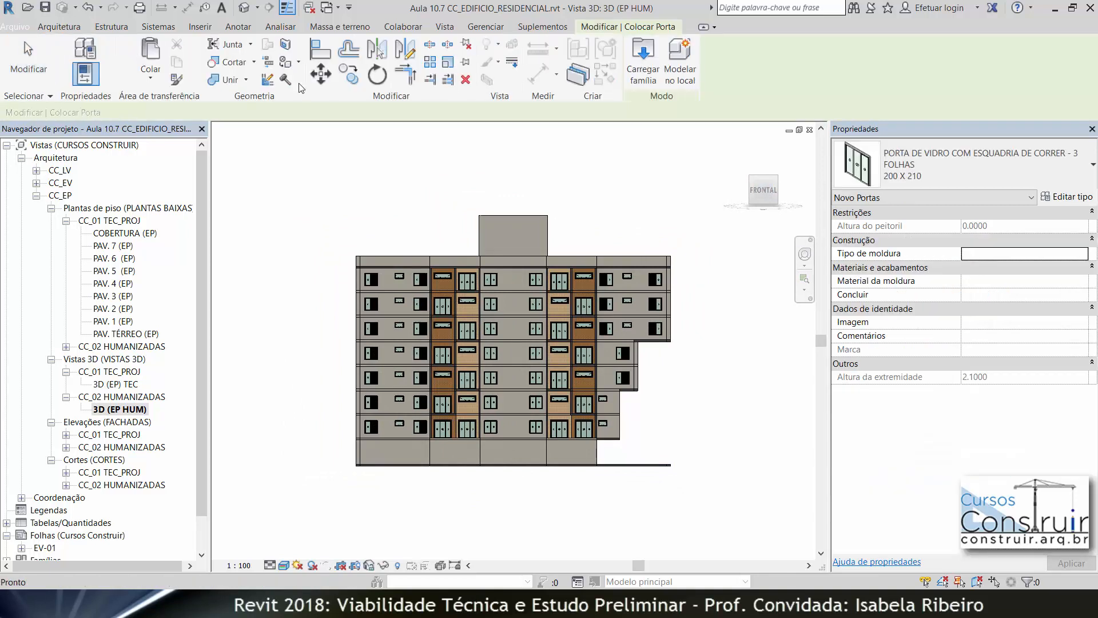
{"action": "left_click", "coordinate": [1019, 157]}
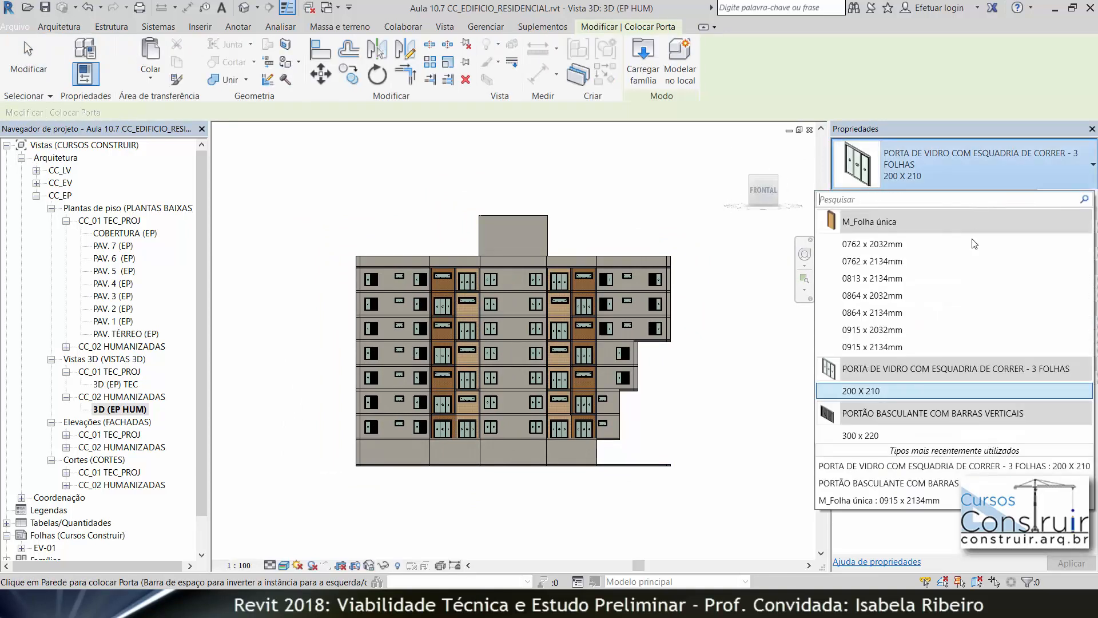
{"action": "left_click", "coordinate": [883, 437]}
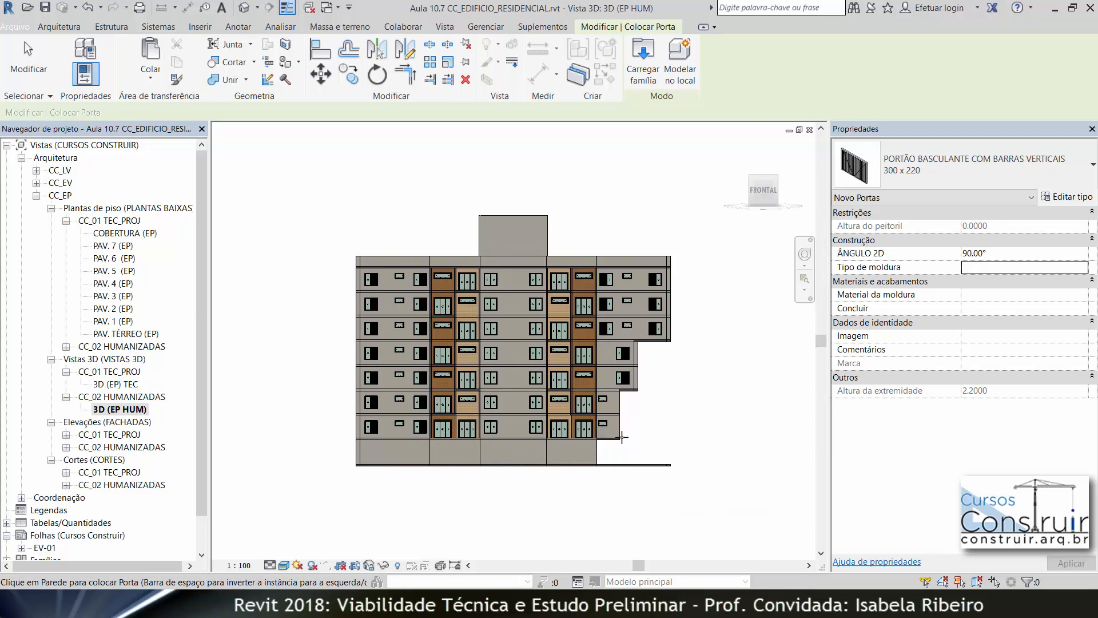
{"action": "left_click", "coordinate": [1066, 196]}
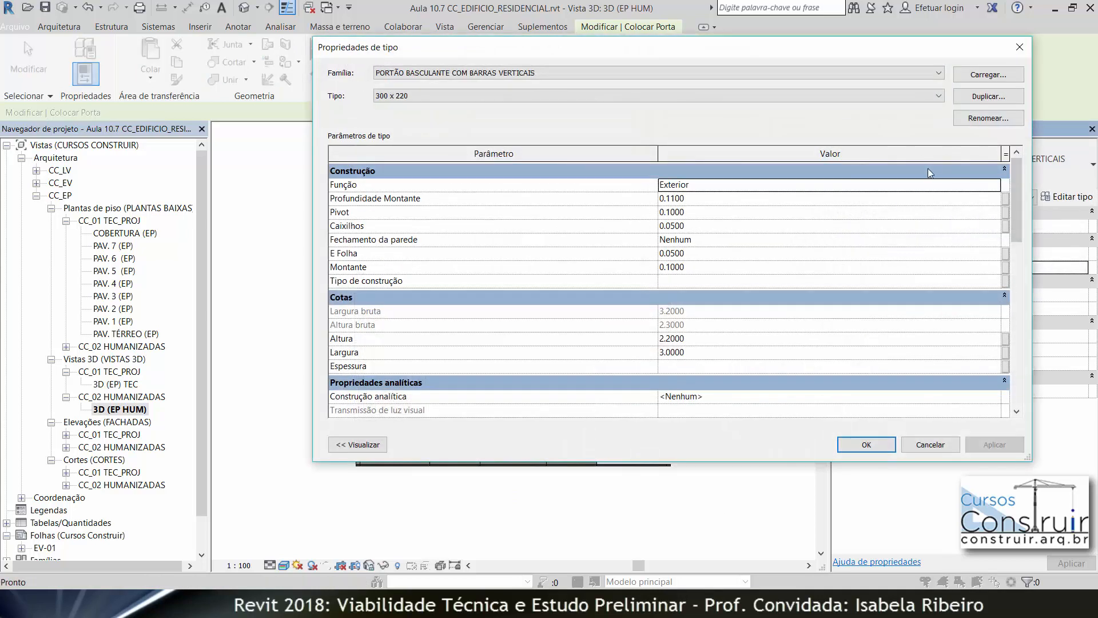
{"action": "left_click", "coordinate": [988, 96]}
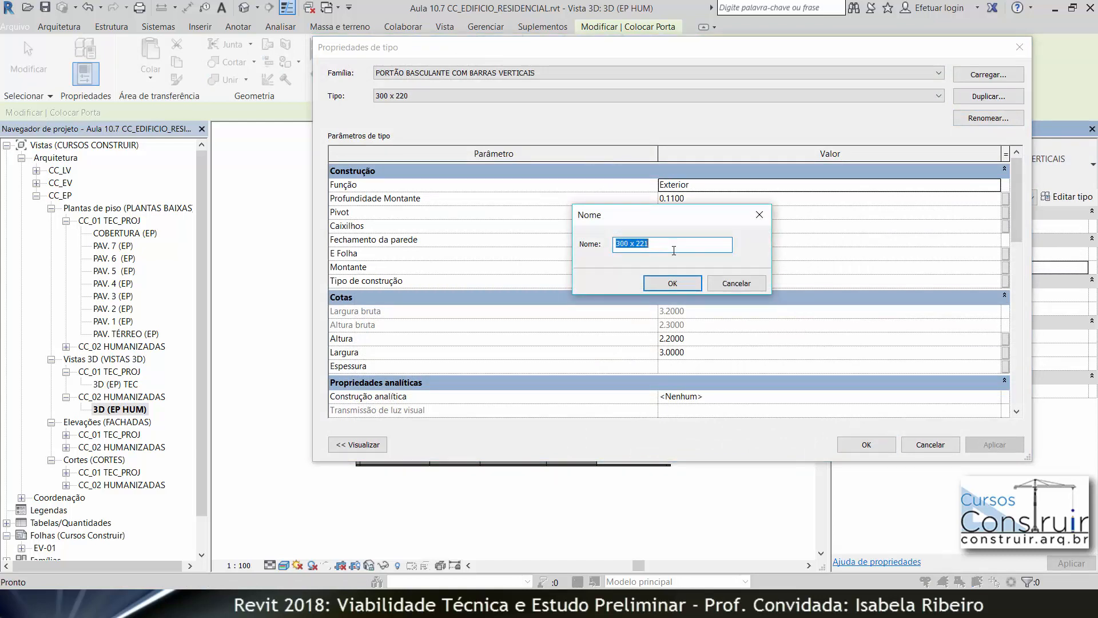
{"action": "type", "text": "560 X 280"}
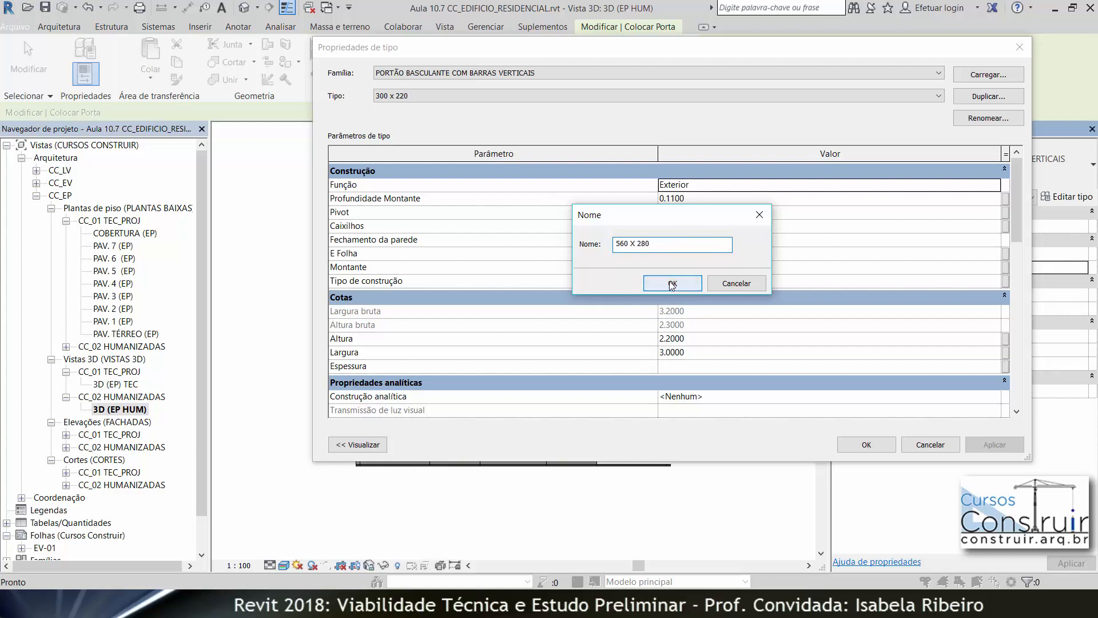
{"action": "left_click", "coordinate": [695, 283]}
Set the new gate type's height to 2.8 m and its width to 5.6 m.
{"action": "left_click", "coordinate": [691, 341]}
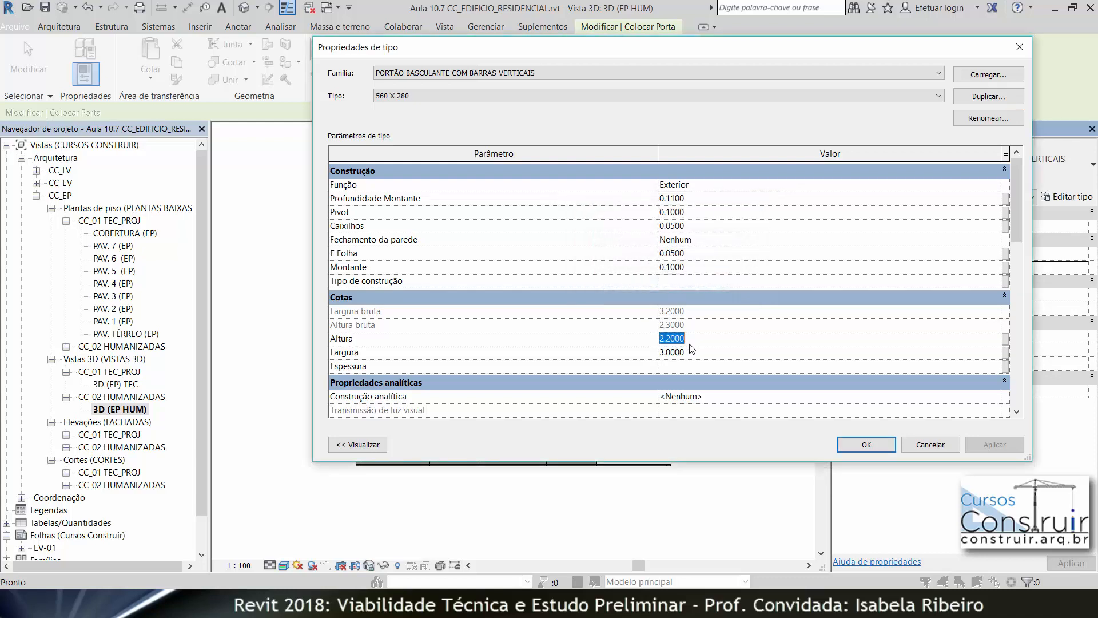
{"action": "type", "text": "2.8"}
{"action": "left_click", "coordinate": [689, 355]}
{"action": "left_click_drag", "start_coordinate": [692, 359], "coordinate": [622, 362]}
{"action": "type", "text": "5.6"}
{"action": "left_click", "coordinate": [856, 445]}
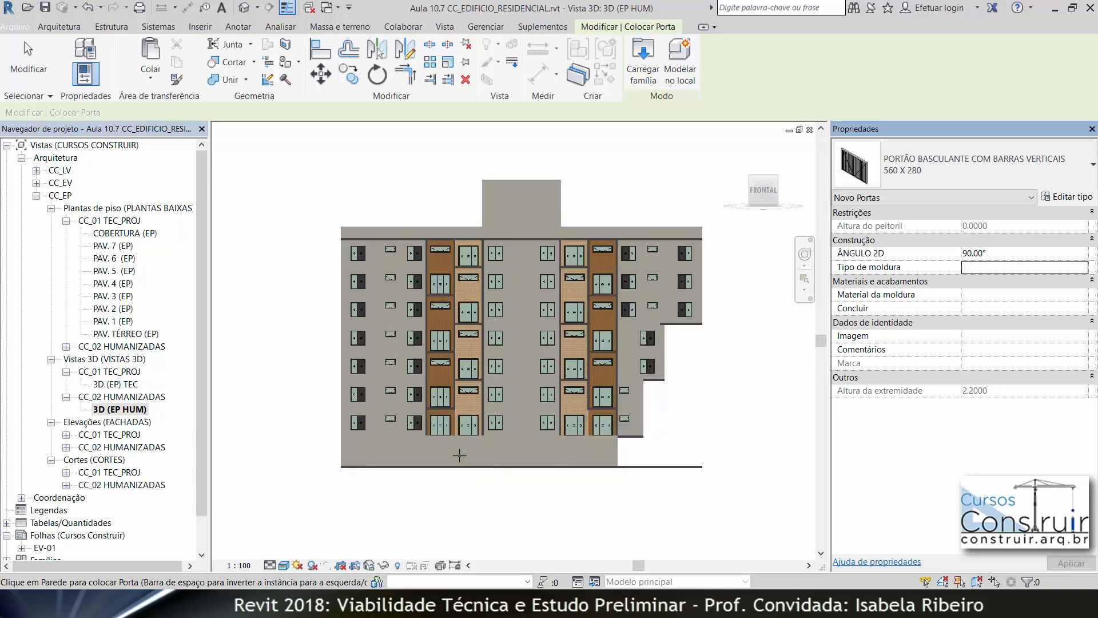
Place the 560 X 280 gate in the front ground-floor wall, beneath the bay with the pair of glass doors nearest the straight end.
{"action": "scroll", "coordinate": [458, 454], "scroll_direction": "up", "scroll_amount": 4}
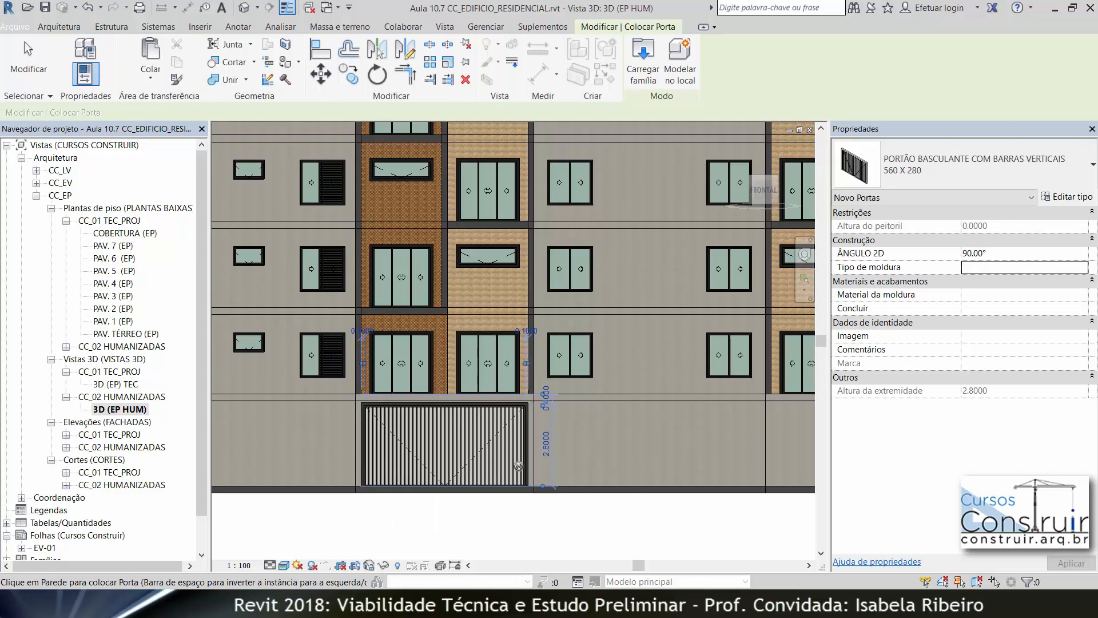
{"action": "scroll", "coordinate": [532, 469], "scroll_direction": "down", "scroll_amount": 5}
{"action": "scroll", "coordinate": [532, 469], "scroll_direction": "down", "scroll_amount": 1}
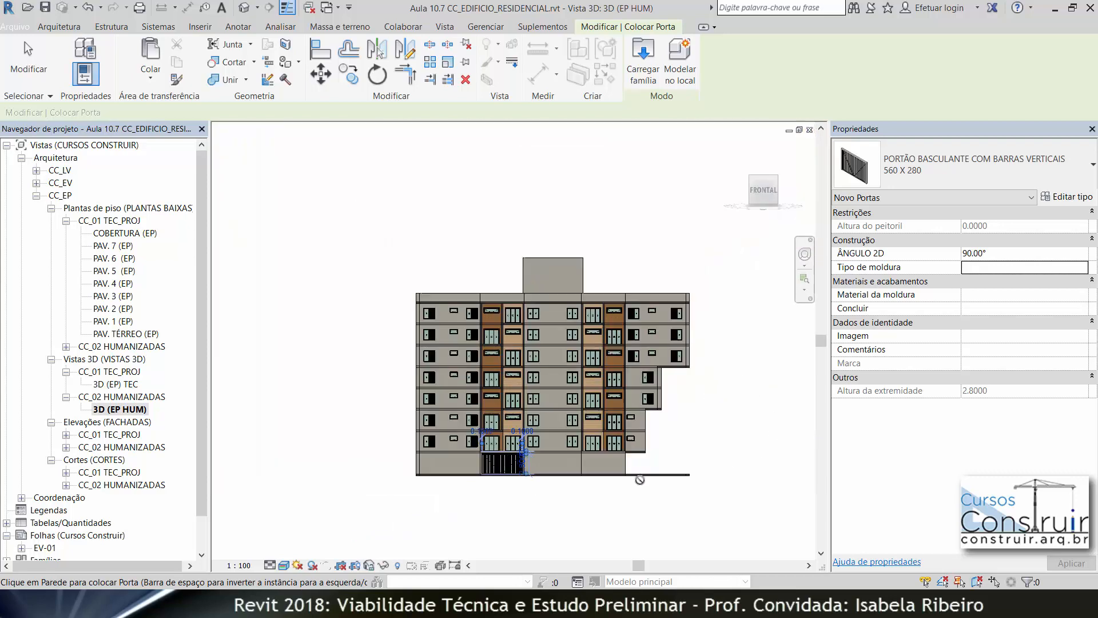
Place a second 560 X 280 gate in the rear ground-floor wall, beneath the balcony bay farthest from the stepped end.
{"action": "middle_click_drag", "start_coordinate": [700, 439], "coordinate": [274, 494], "text": "shift"}
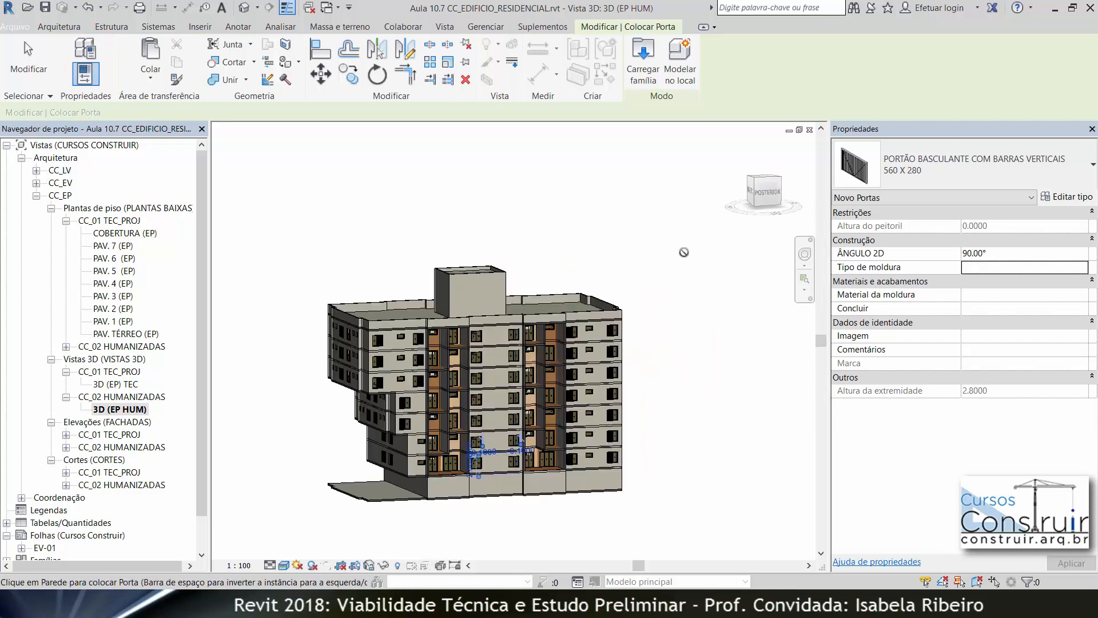
{"action": "left_click", "coordinate": [772, 193]}
{"action": "middle_click_drag", "start_coordinate": [560, 451], "coordinate": [533, 428]}
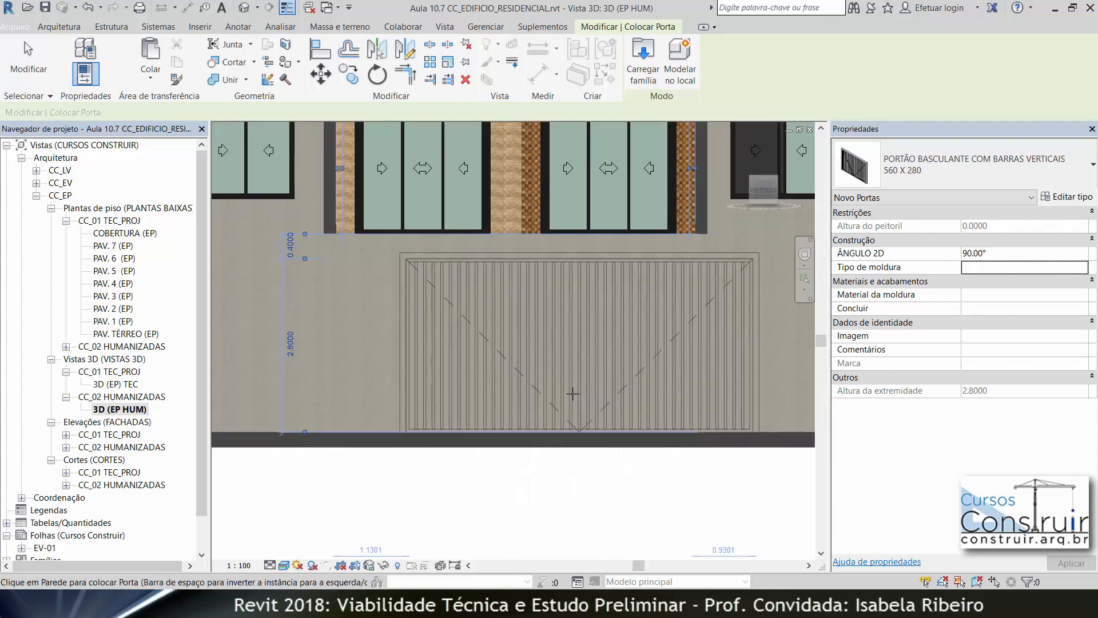
{"action": "scroll", "coordinate": [557, 385], "scroll_direction": "down", "scroll_amount": 1}
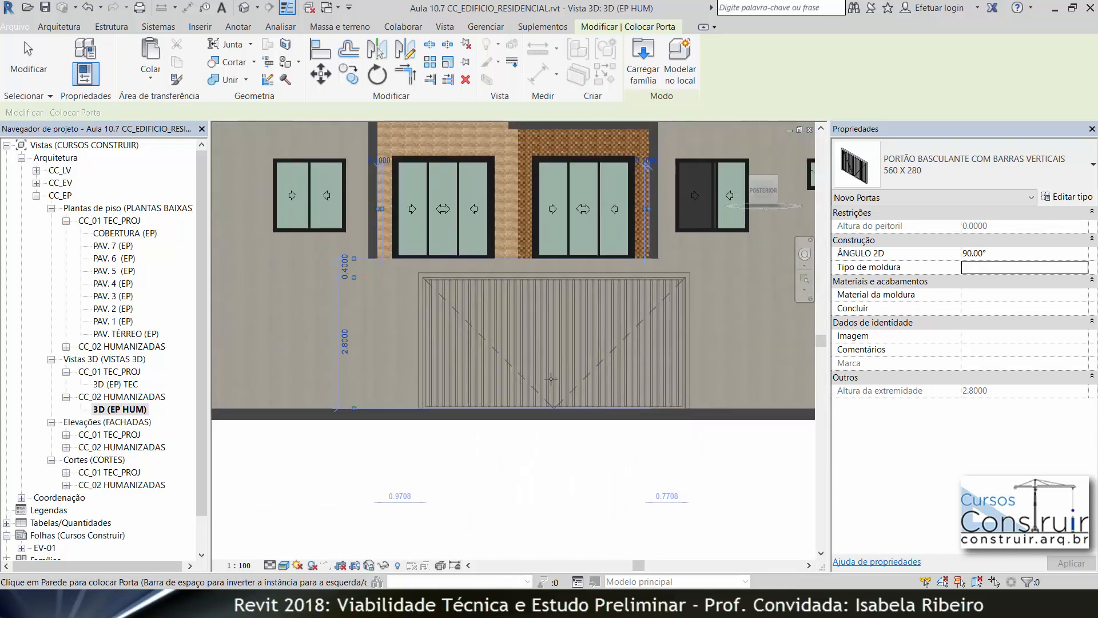
{"action": "left_click", "coordinate": [516, 372]}
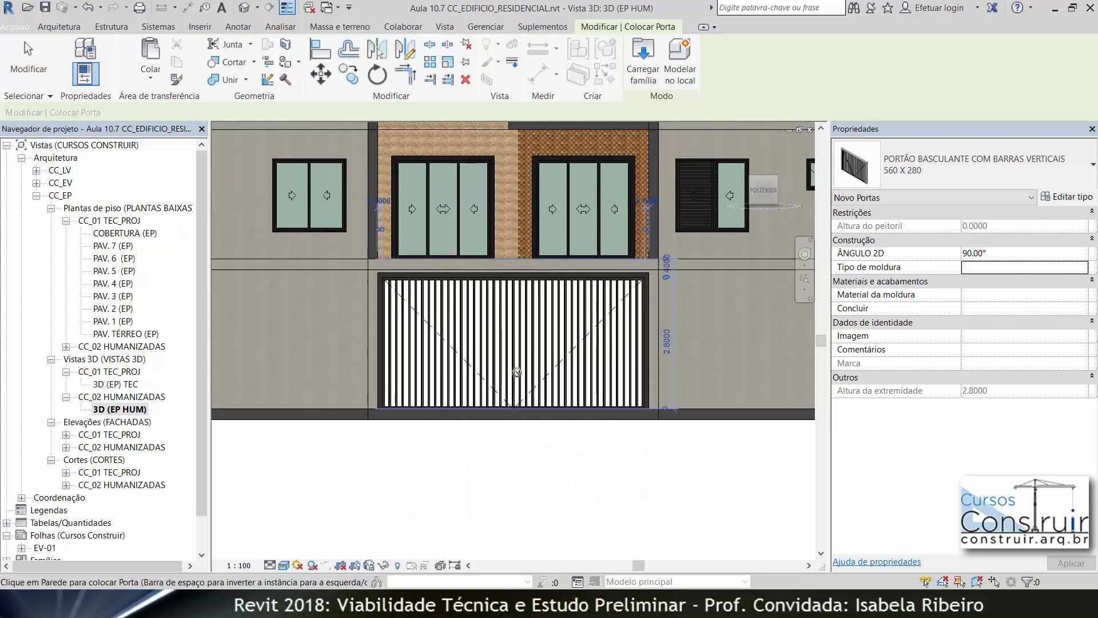
{"action": "key", "text": "Escape"}
{"action": "key", "text": "Escape"}
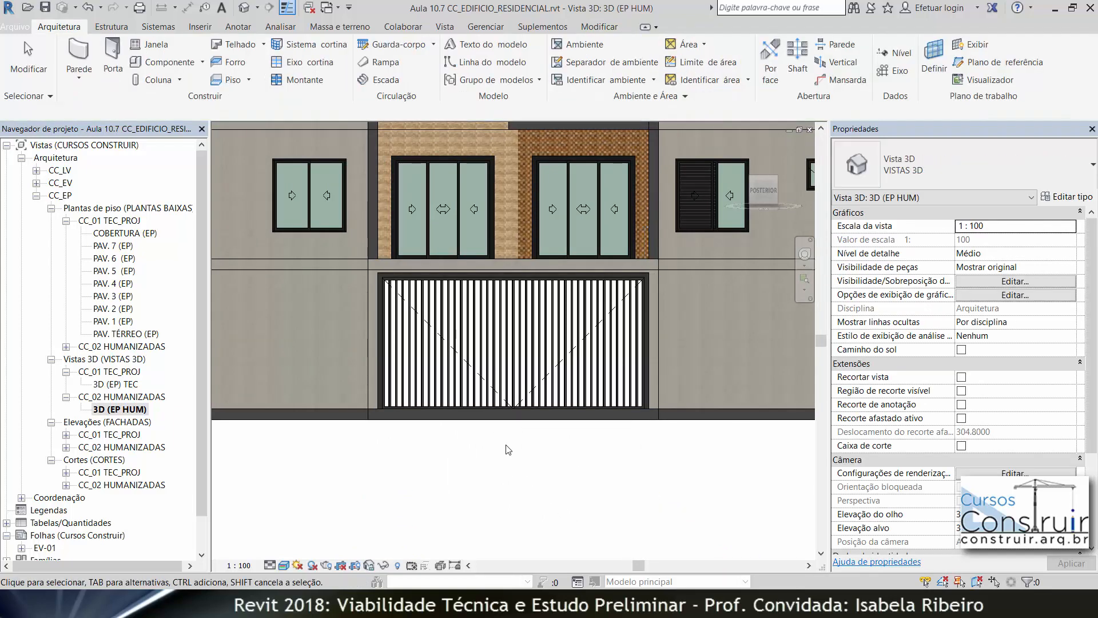
Examine the rear façade, the ground-floor gate and the stepped end of the building in 3D.
{"action": "scroll", "coordinate": [508, 444], "scroll_direction": "down", "scroll_amount": 3}
{"action": "middle_click_drag", "start_coordinate": [508, 444], "coordinate": [410, 497], "text": "shift"}
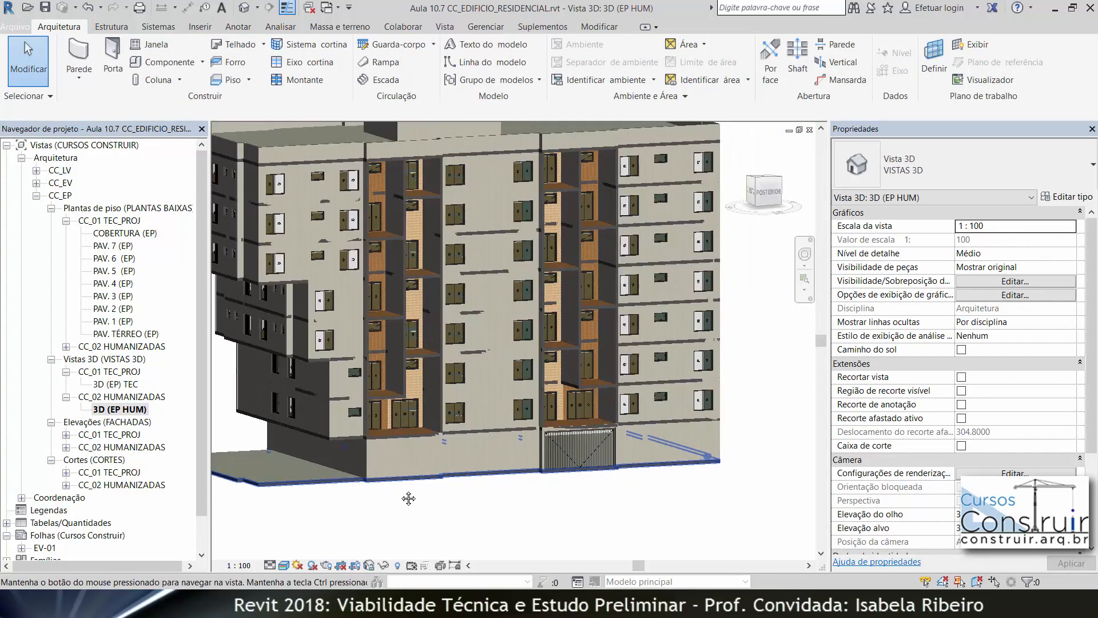
{"action": "scroll", "coordinate": [627, 399], "scroll_direction": "down", "scroll_amount": 2}
{"action": "middle_click_drag", "start_coordinate": [661, 396], "coordinate": [661, 395]}
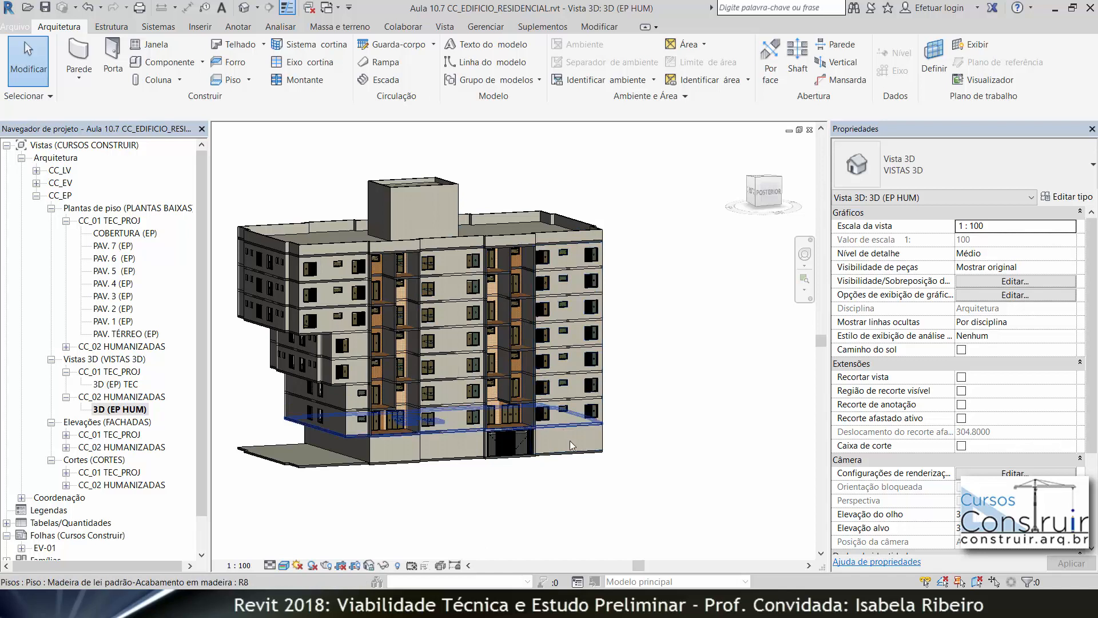
{"action": "scroll", "coordinate": [530, 428], "scroll_direction": "up", "scroll_amount": 1}
{"action": "scroll", "coordinate": [529, 428], "scroll_direction": "up", "scroll_amount": 2}
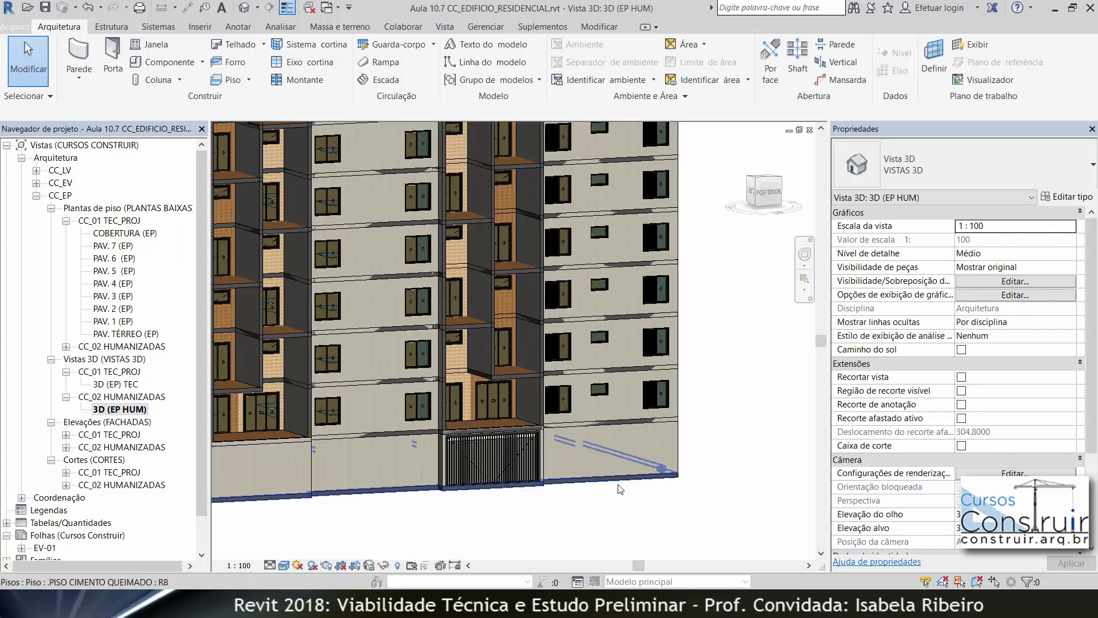
{"action": "middle_click_drag", "start_coordinate": [627, 487], "coordinate": [750, 428]}
{"action": "scroll", "coordinate": [516, 510], "scroll_direction": "down", "scroll_amount": 3}
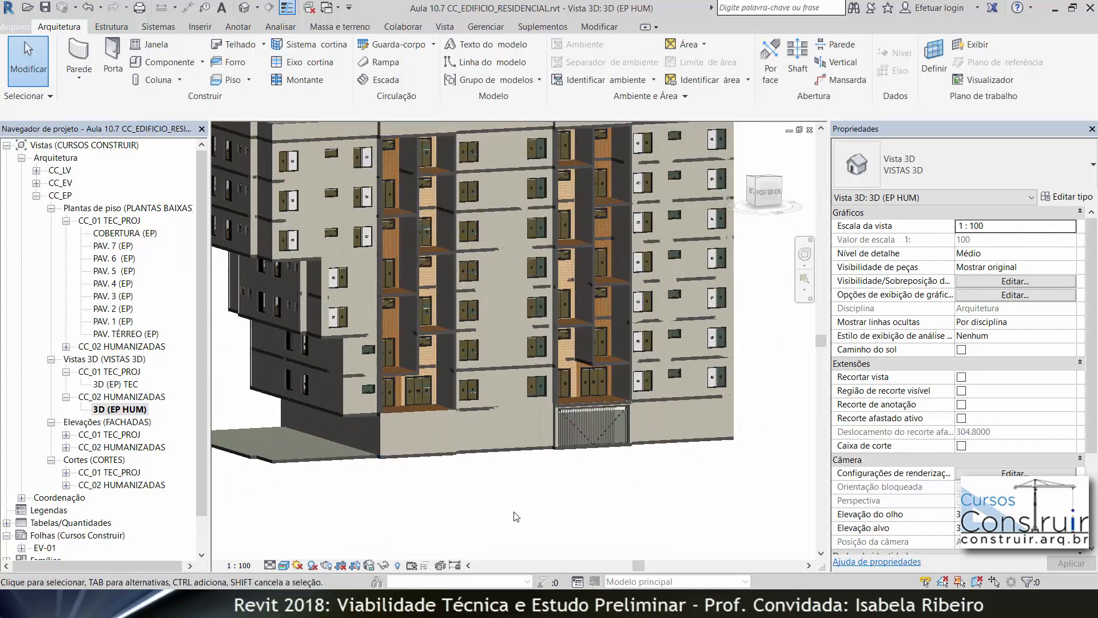
{"action": "middle_click_drag", "start_coordinate": [516, 482], "coordinate": [554, 478], "text": "shift"}
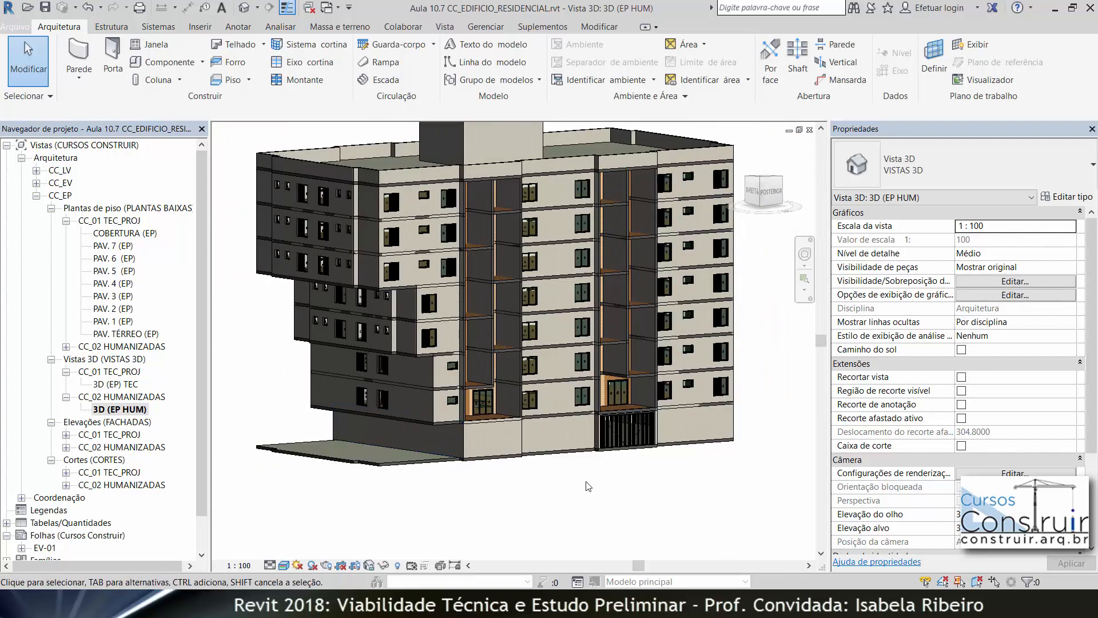
{"action": "scroll", "coordinate": [571, 480], "scroll_direction": "up", "scroll_amount": 2}
{"action": "scroll", "coordinate": [480, 416], "scroll_direction": "up", "scroll_amount": 2}
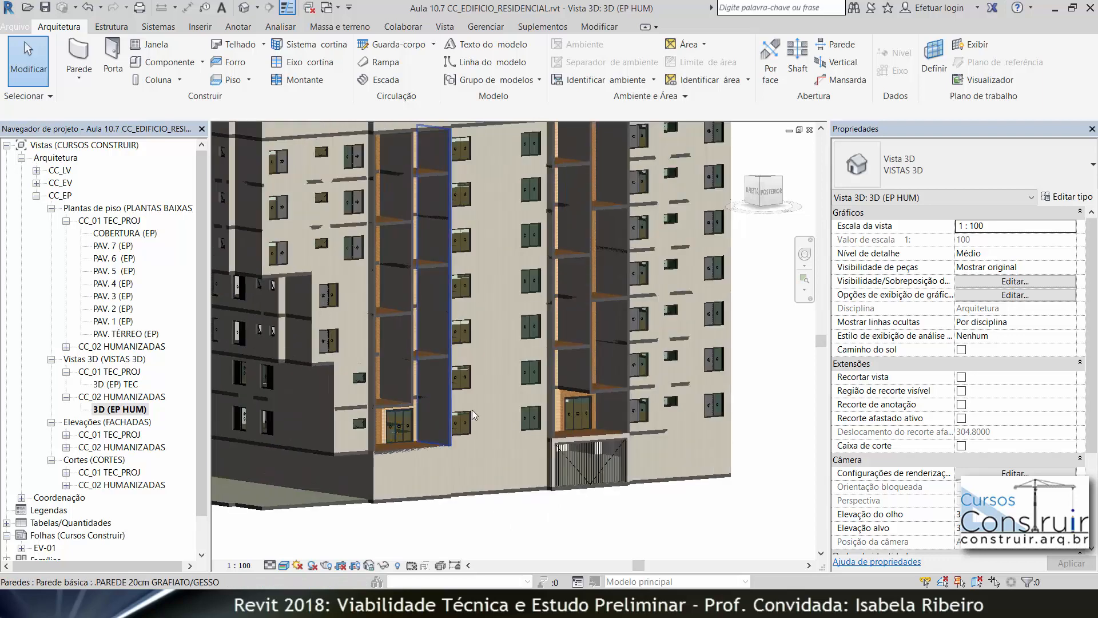
{"action": "middle_click_drag", "start_coordinate": [472, 409], "coordinate": [628, 414], "text": "shift"}
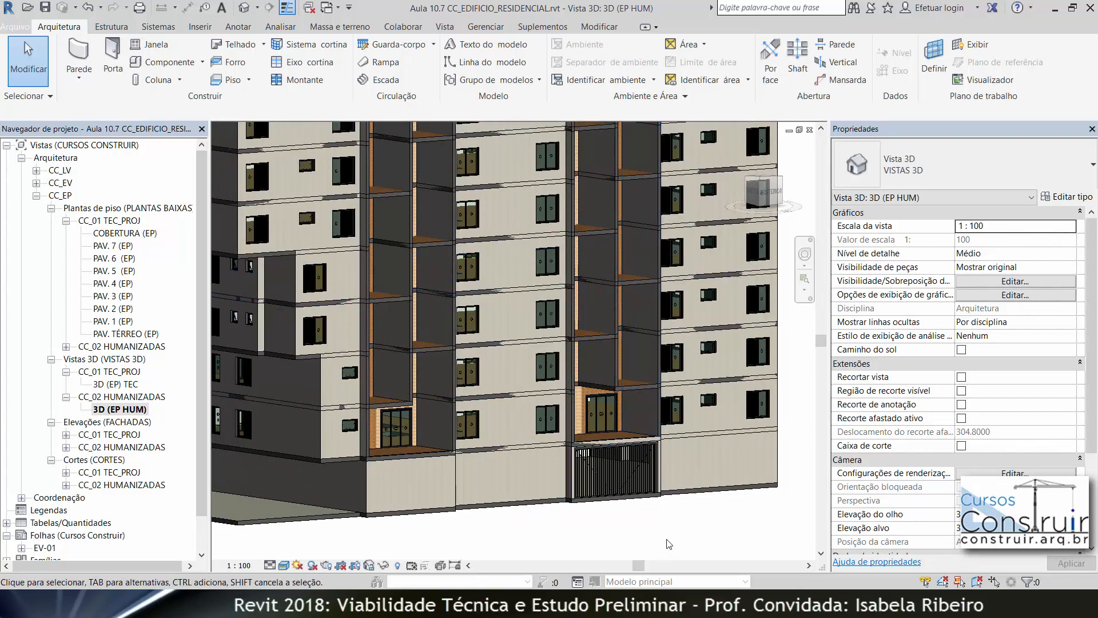
{"action": "scroll", "coordinate": [677, 530], "scroll_direction": "down", "scroll_amount": 3}
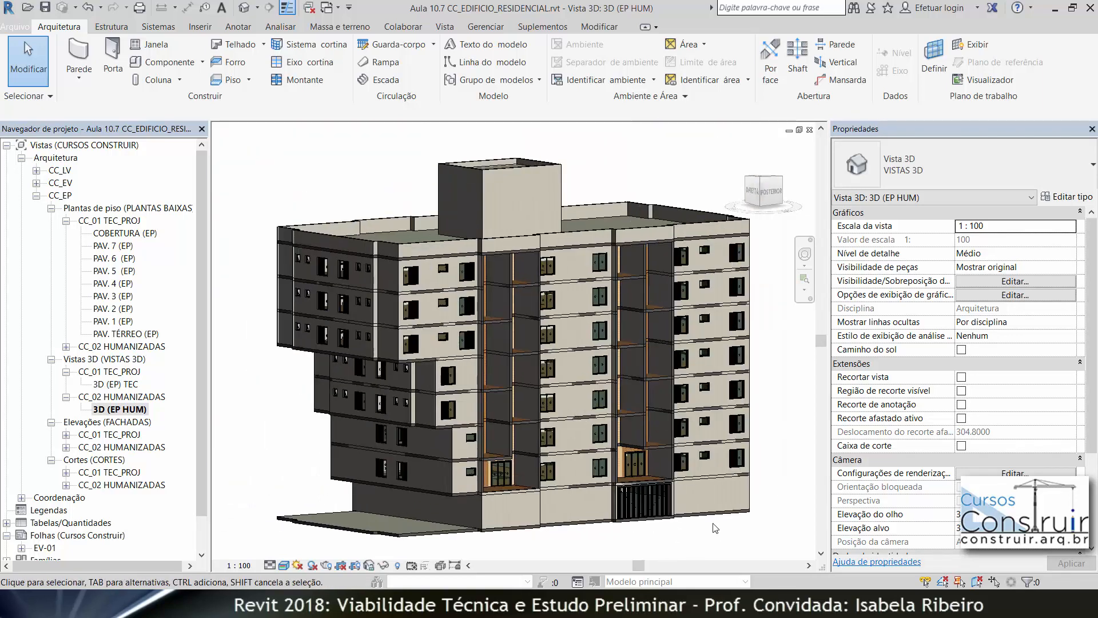